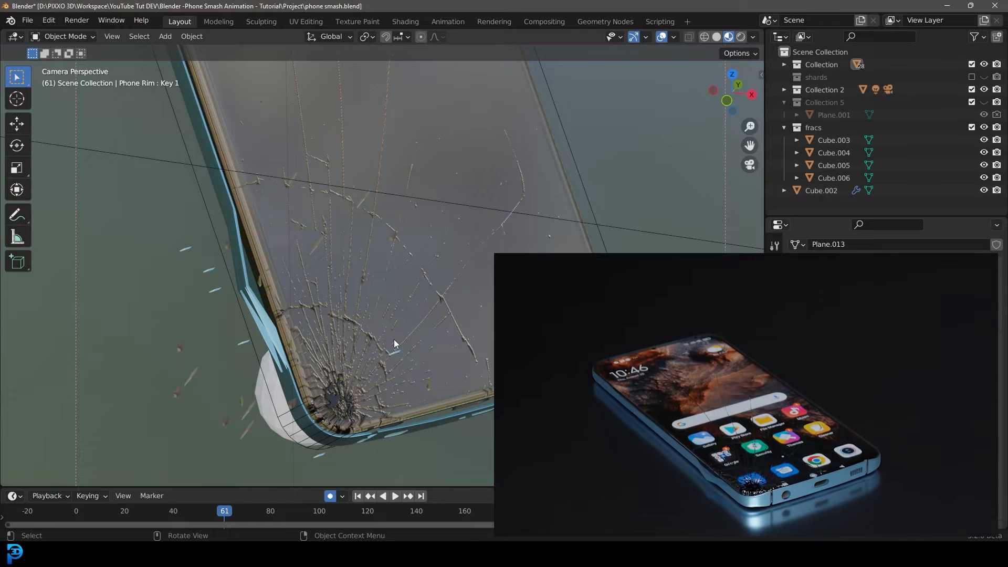
Play and stop the animation preview, then switch the viewport to Rendered shading.
key(space)
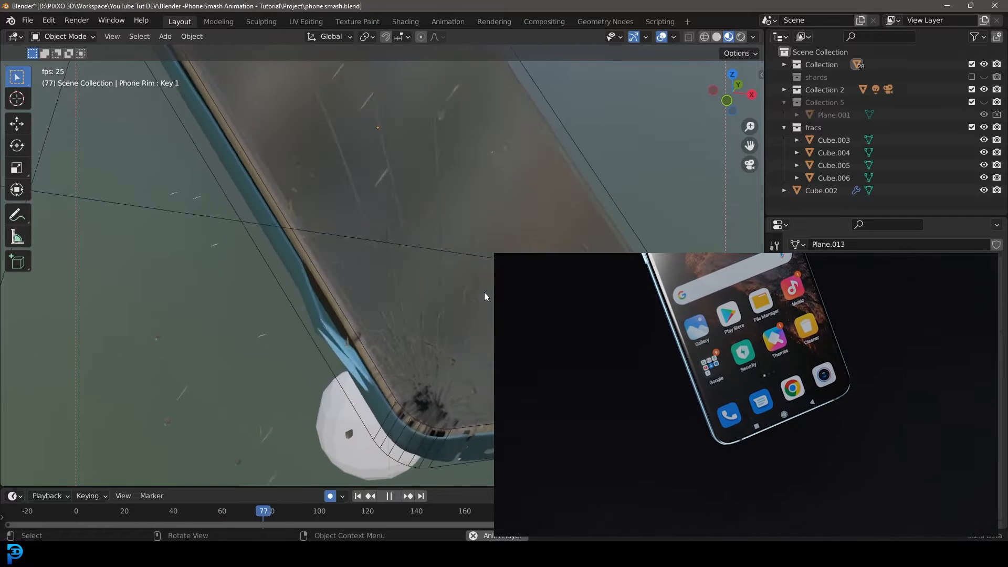
key(space)
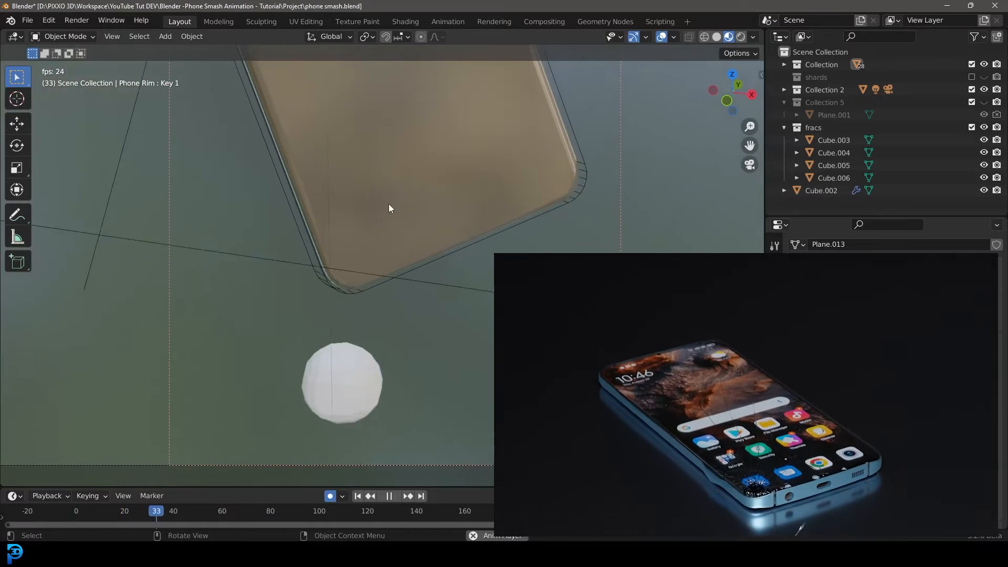
key(space)
key(z)
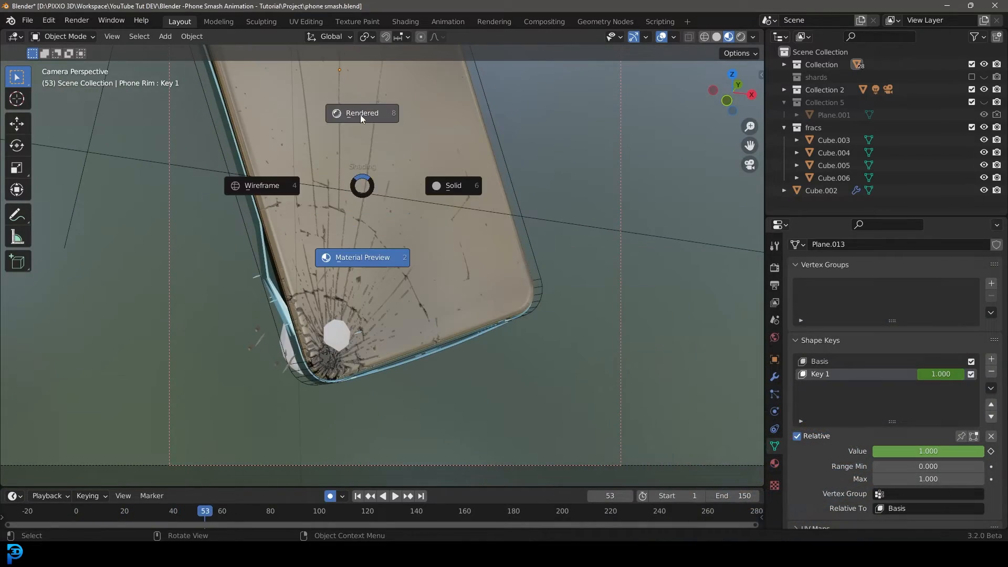
click(360, 112)
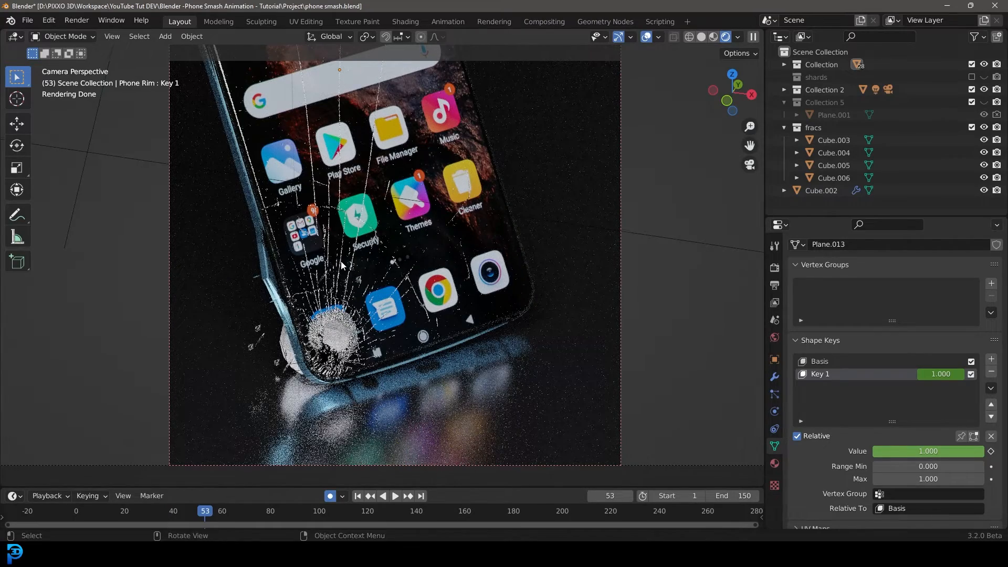
Step back and forth through the frames around the impact to inspect the rendered crack.
key(Left)
key(Left)
key(Left)
key(Left)
key(Left)
key(Left)
key(Left)
key(Left)
key(Left)
key(Left)
key(Left)
key(Left)
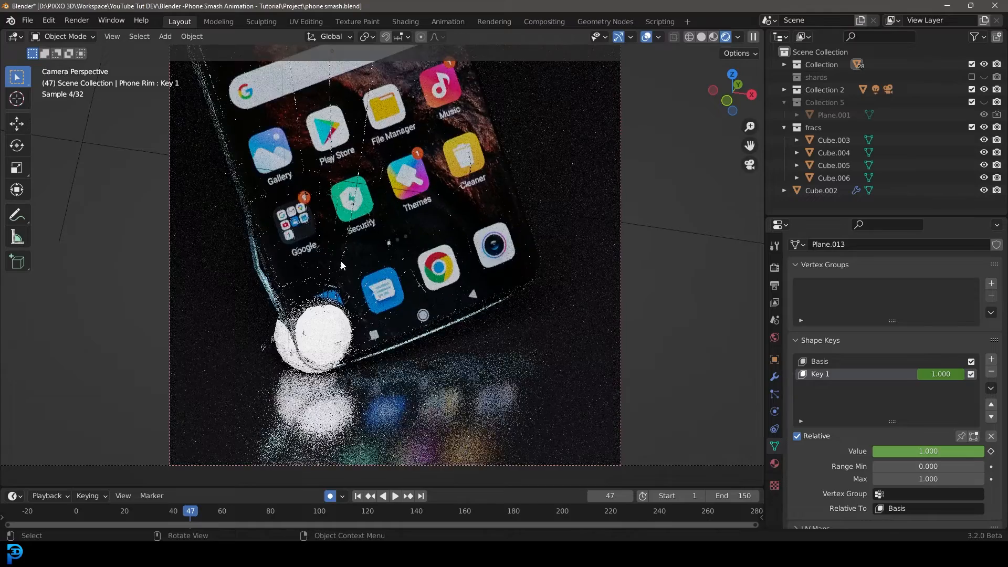
key(Right)
key(Right)
key(Right)
key(Right)
key(Right)
key(Right)
key(Right)
key(Right)
key(Right)
key(Right)
key(Right)
key(Right)
key(Right)
key(Right)
key(Right)
key(Right)
key(Right)
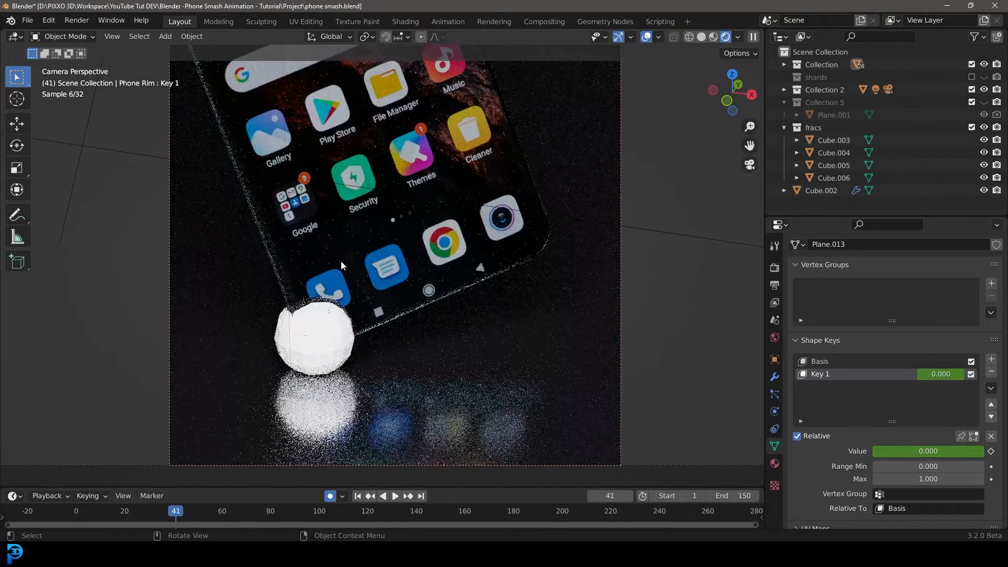
Switch the viewport to Solid shading and play the animation from the start.
key(z)
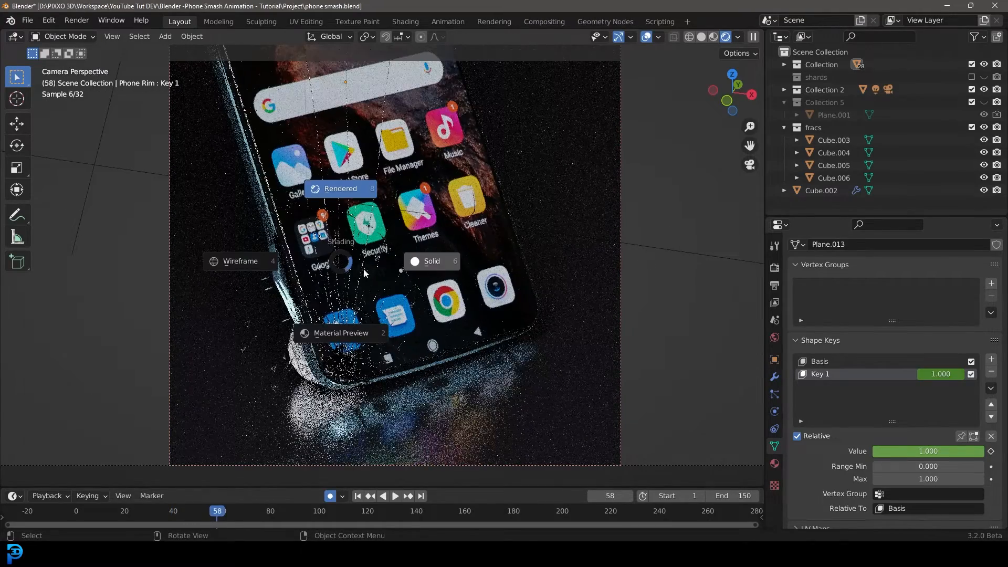
click(437, 263)
key(space)
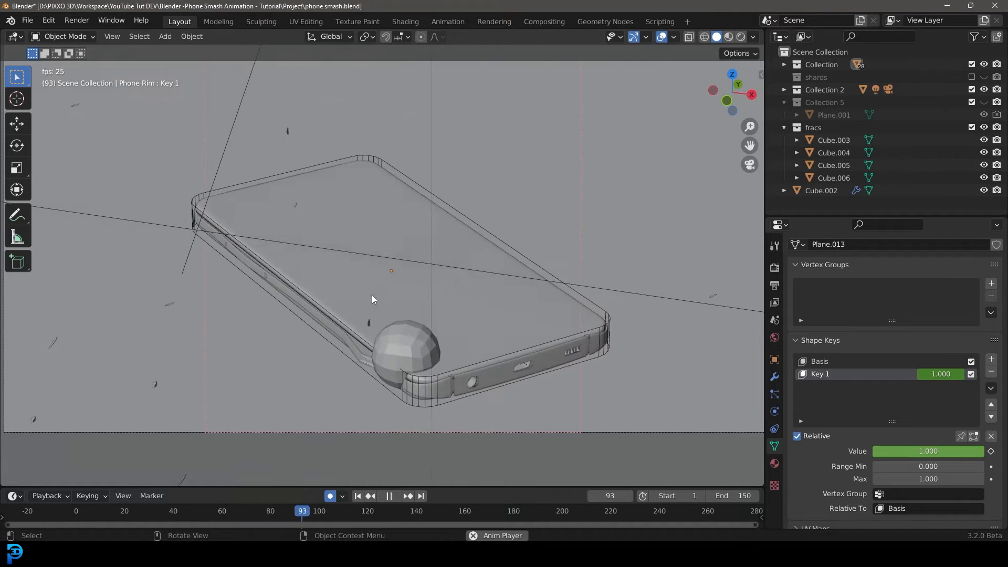
key(space)
key(shift+Left)
key(space)
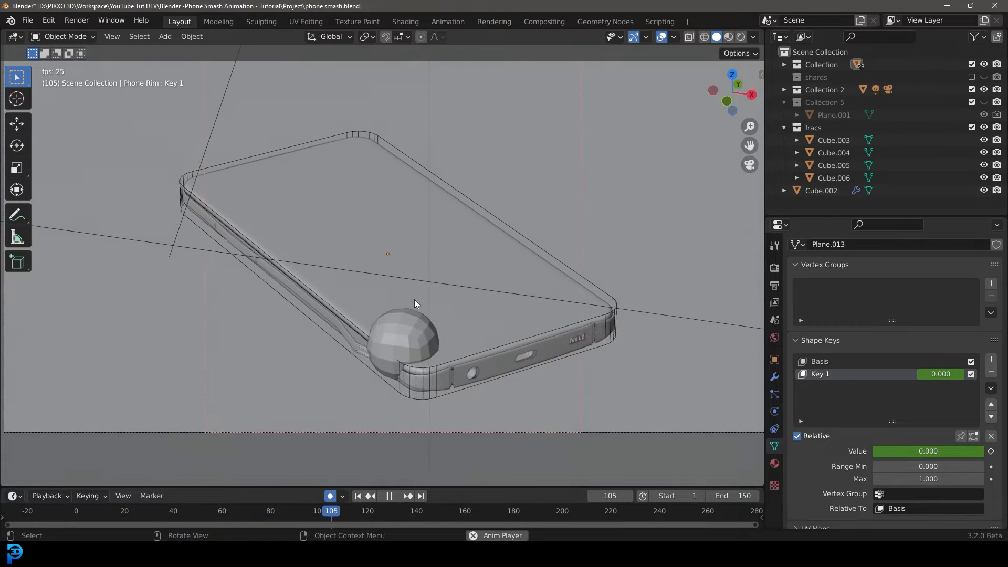
key(space)
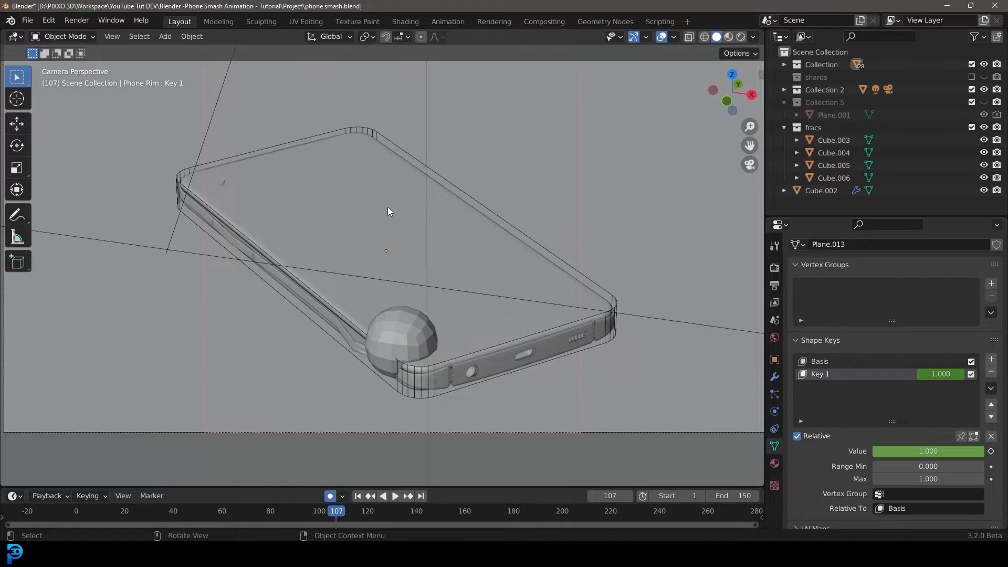
key(space)
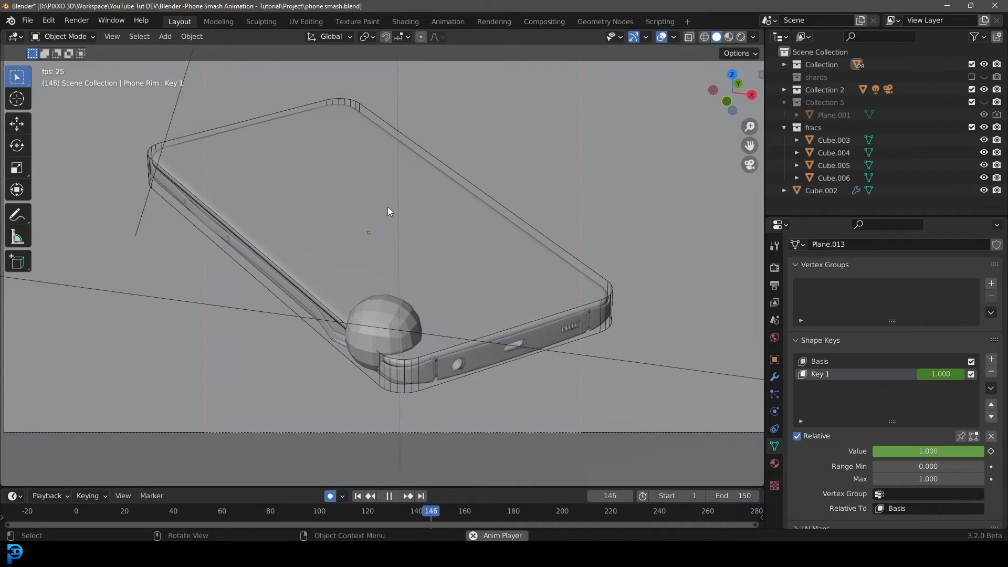
Leave the camera view, preview the whole scene in Rendered shading from another angle, and return to the camera view.
key(KP_0)
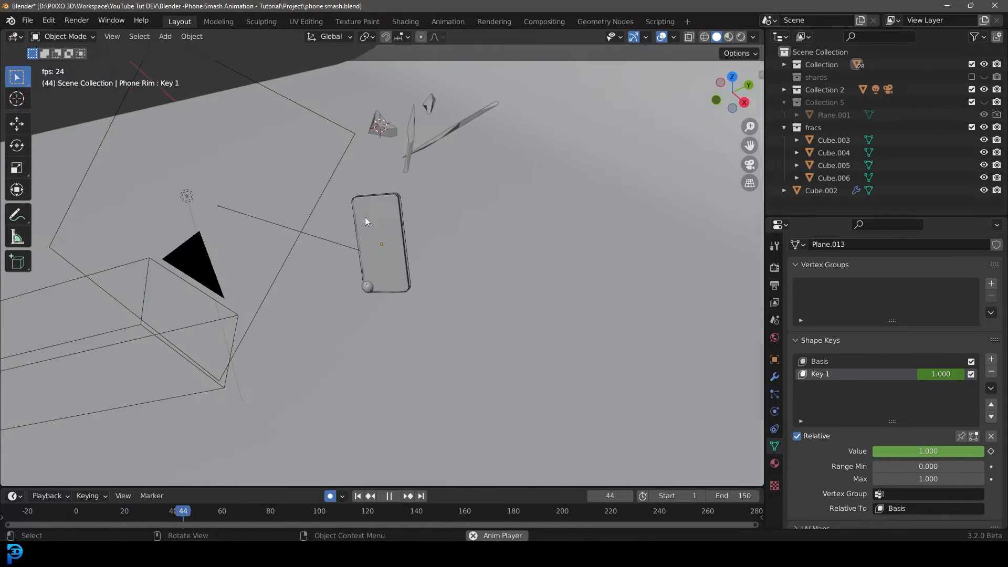
scroll(364, 216, up, 2)
key(space)
key(z)
click(424, 161)
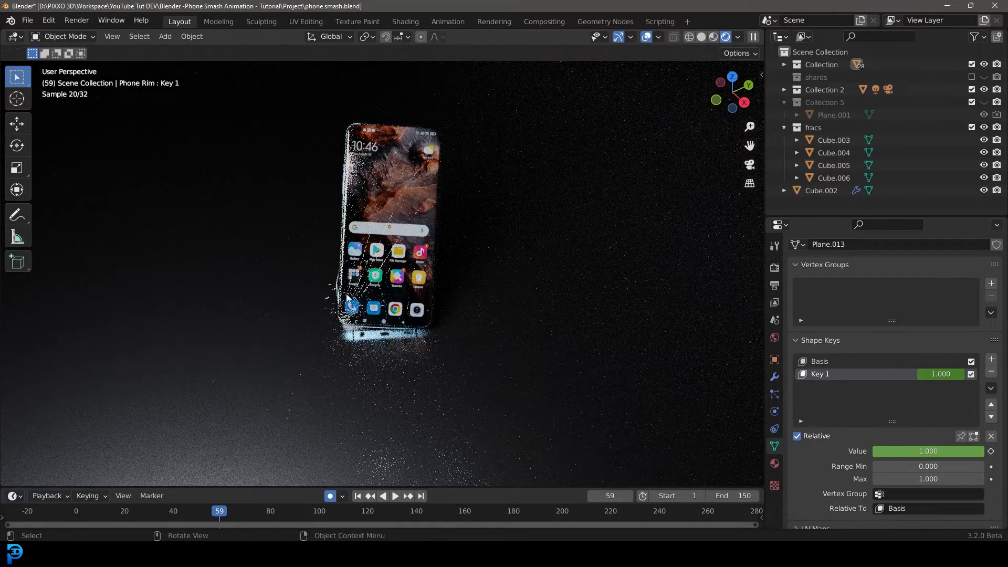
middle_drag(324, 282, 415, 273)
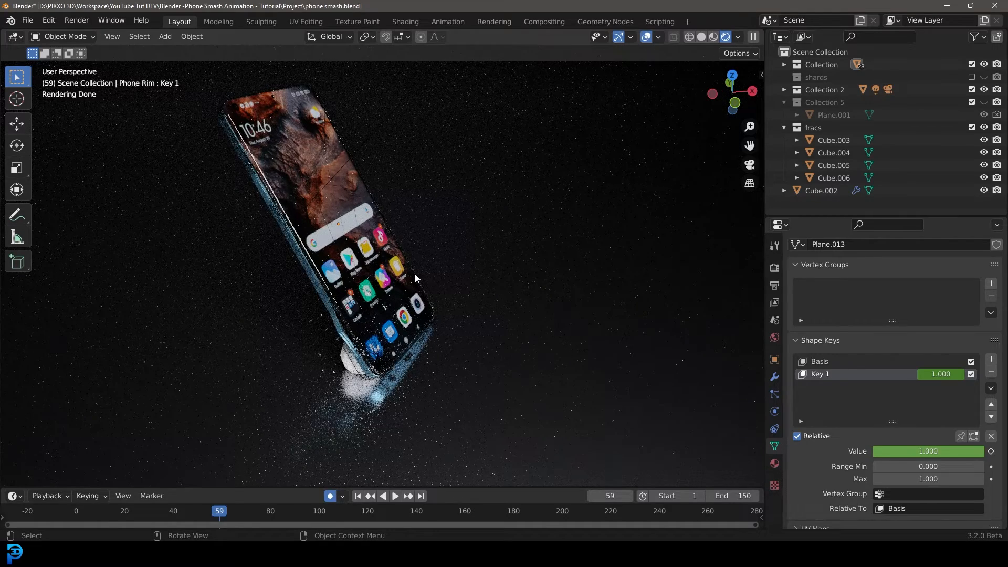
key(KP_0)
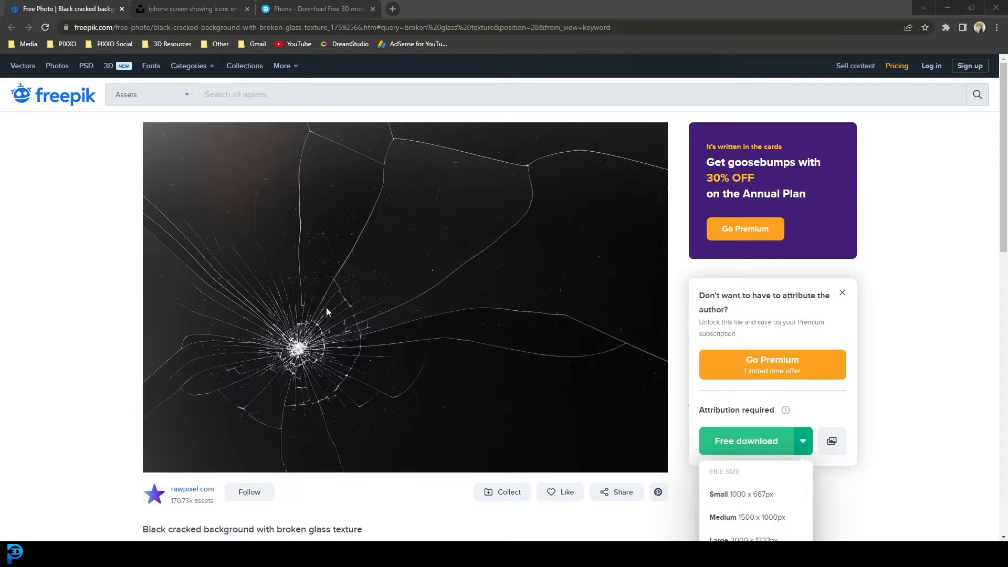
Review the cracked glass texture on Freepik and the download sizes of the phone screen photo on Unsplash.
scroll(400, 321, down, 1)
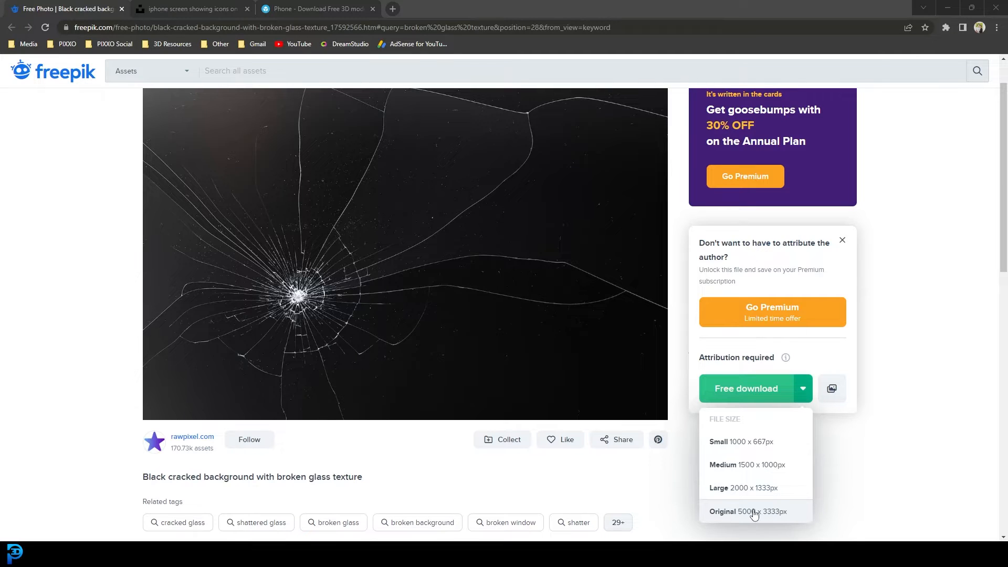
click(189, 4)
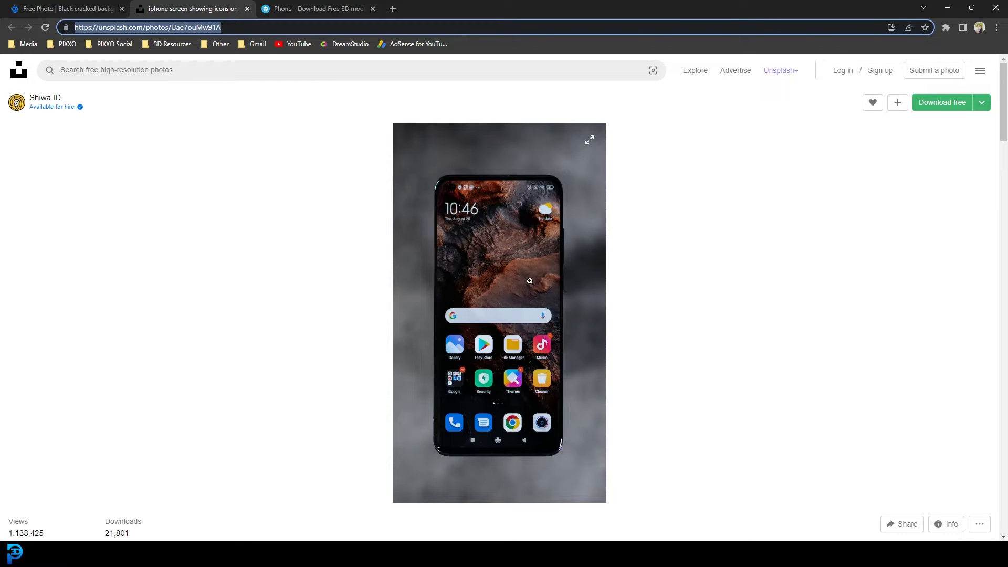
click(982, 102)
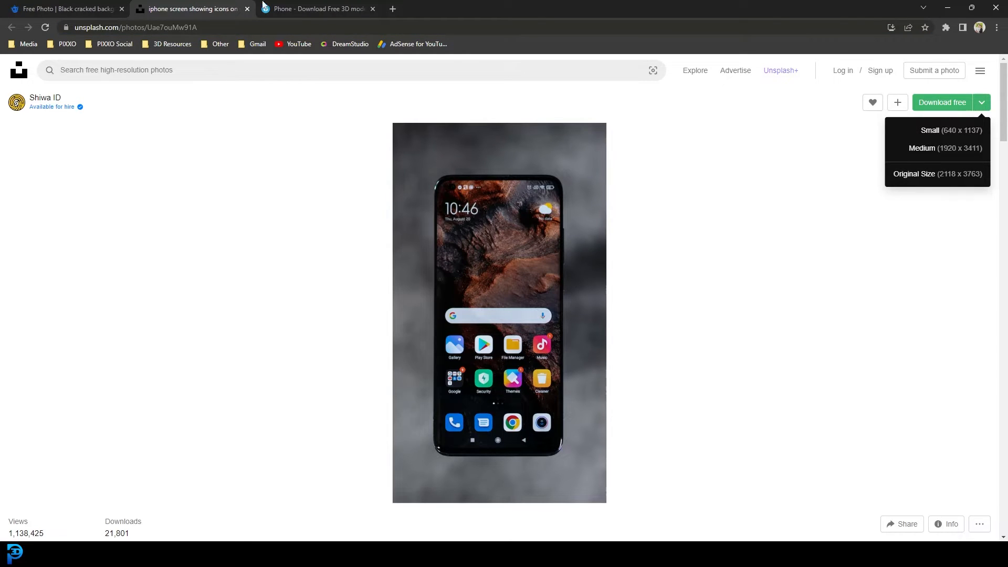
Review the phone model page on Sketchfab and its CC Attribution license terms.
click(292, 5)
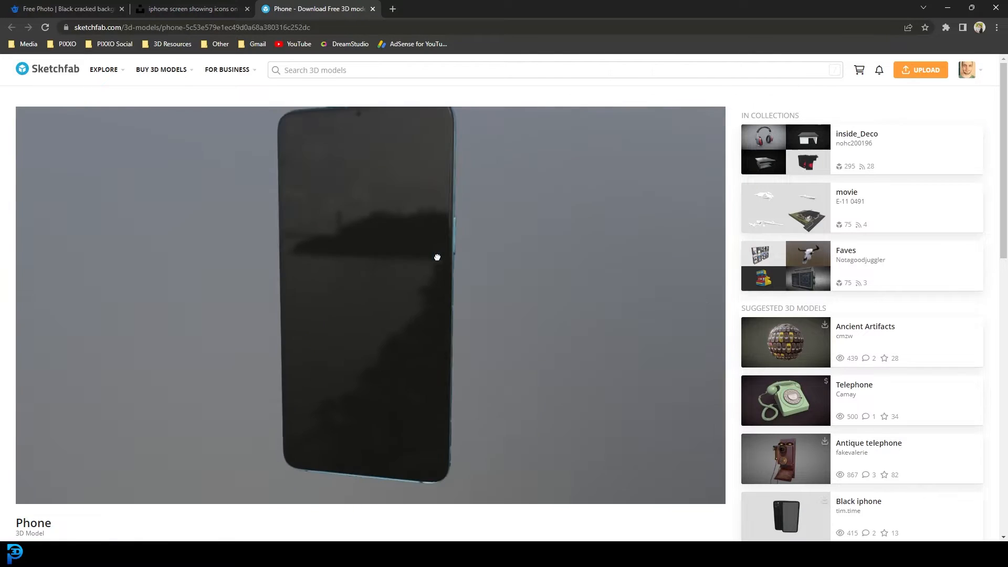
scroll(915, 220, down, 3)
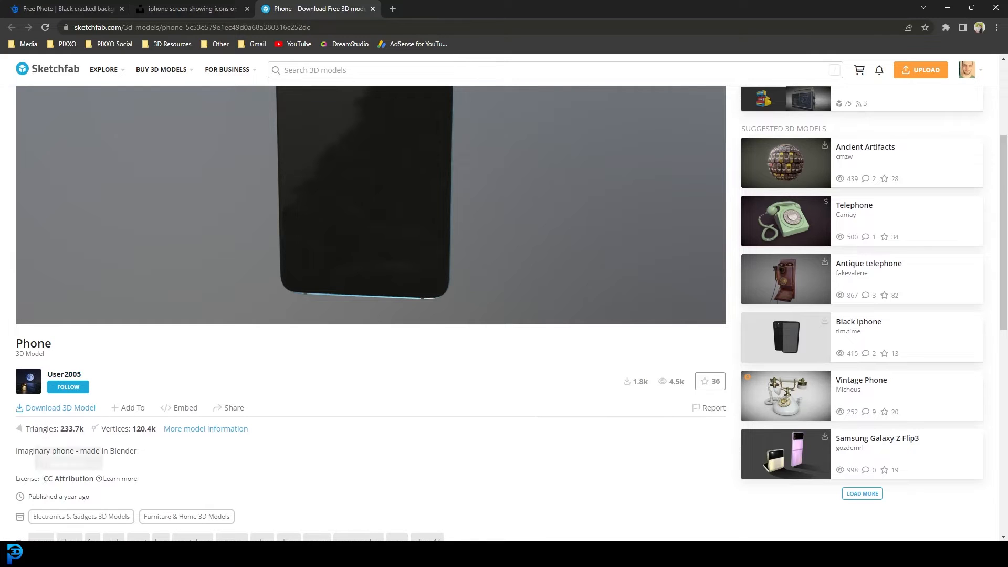
click(99, 485)
scroll(509, 309, down, 2)
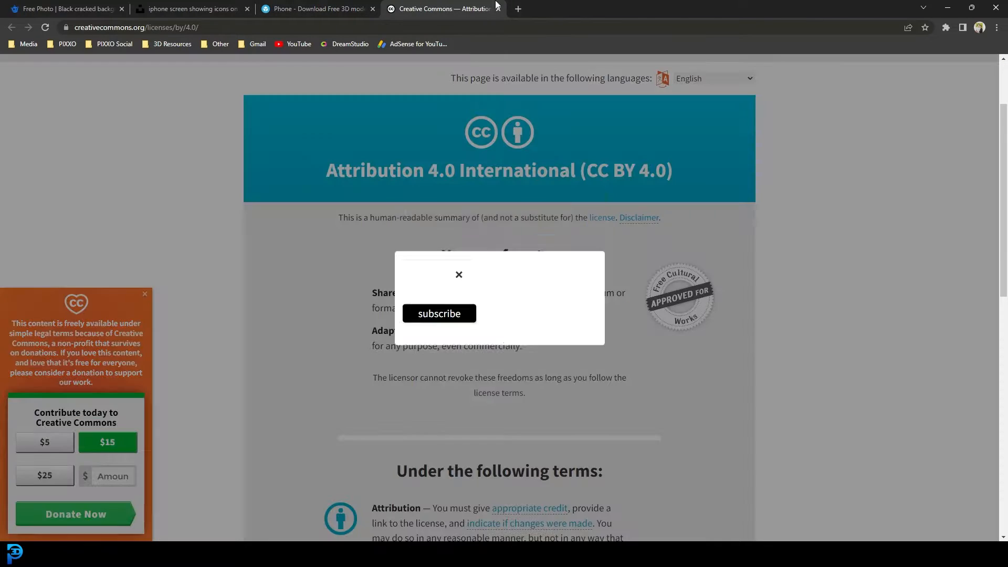
click(315, 8)
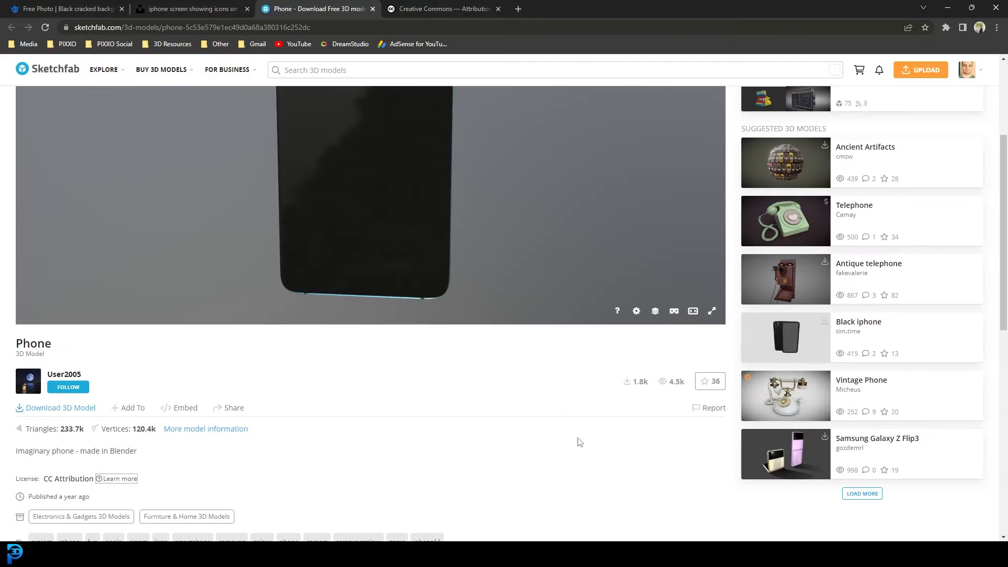
scroll(580, 442, up, 2)
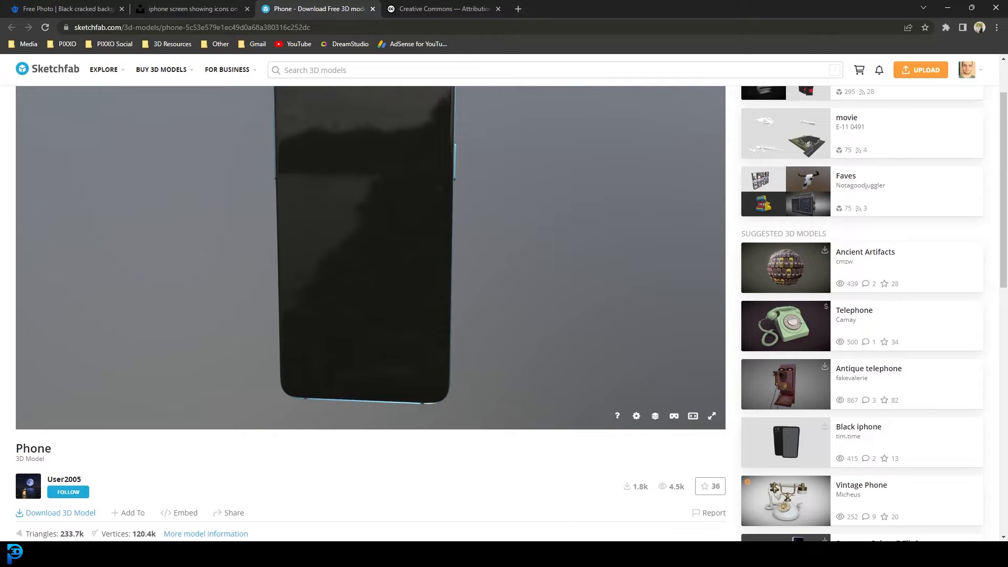
Extract the downloaded phone archive in the Downloads folder.
mouse_move(308, 554)
click(282, 490)
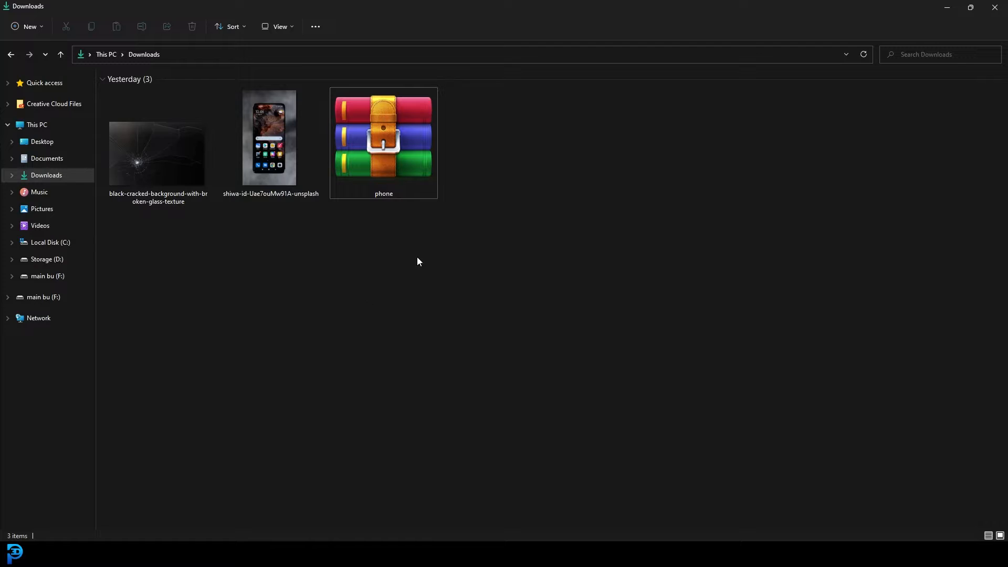
right_click(399, 129)
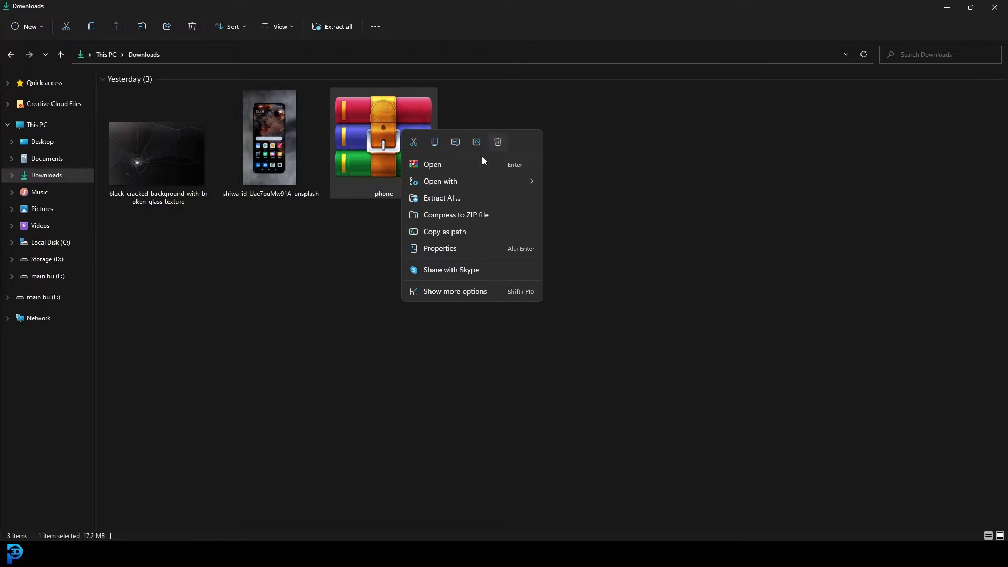
click(469, 197)
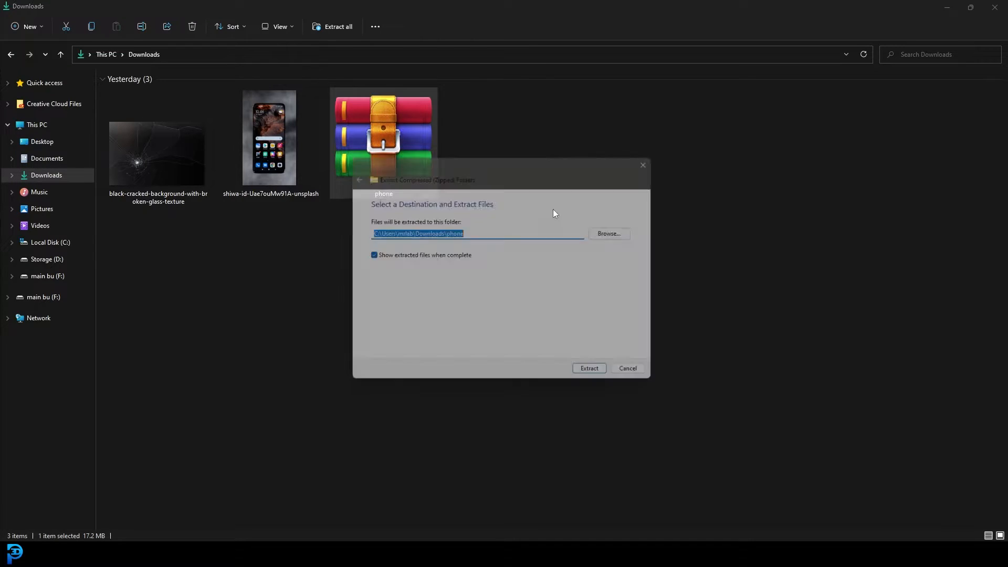
click(588, 368)
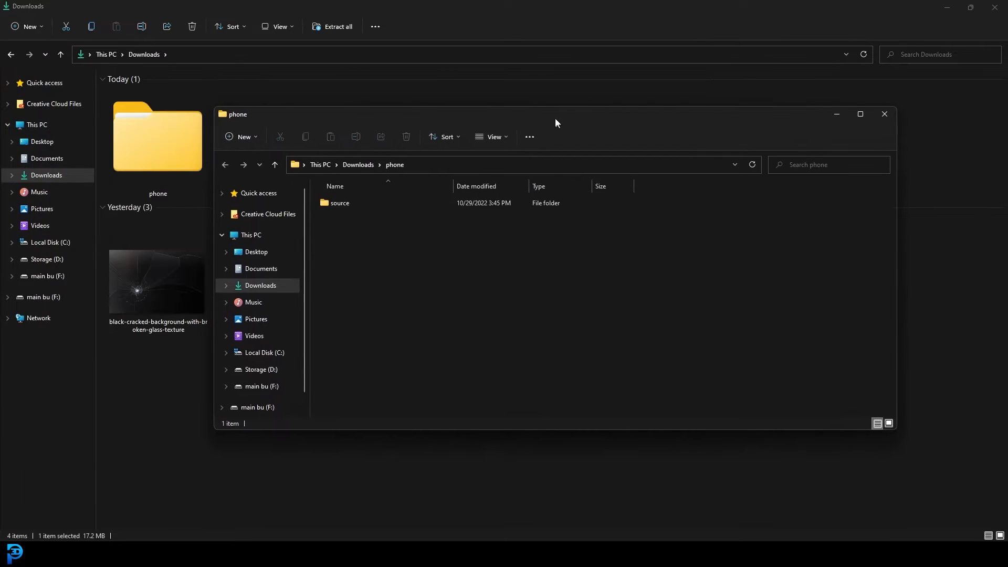
drag(555, 120, 554, 117)
click(951, 8)
click(946, 6)
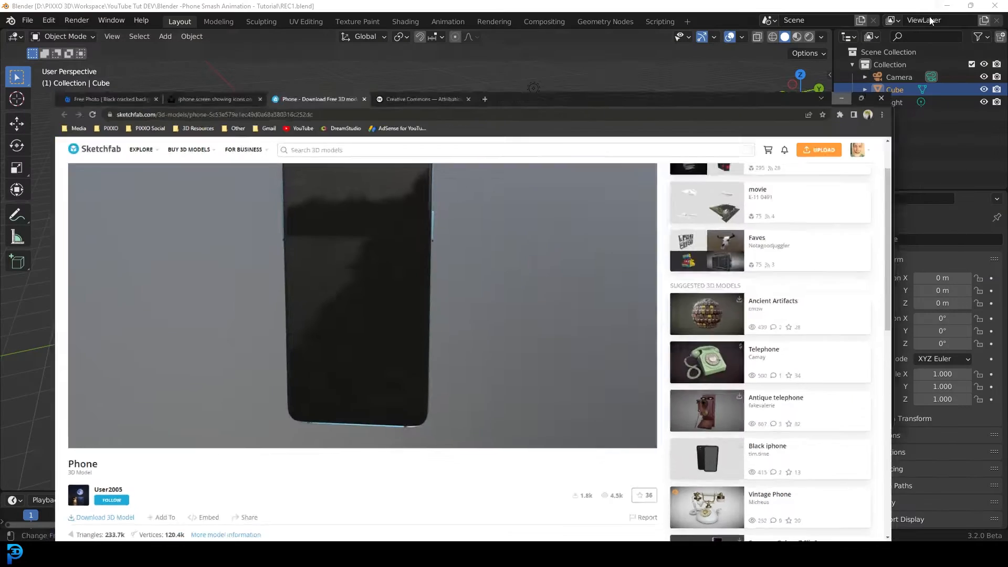
click(947, 5)
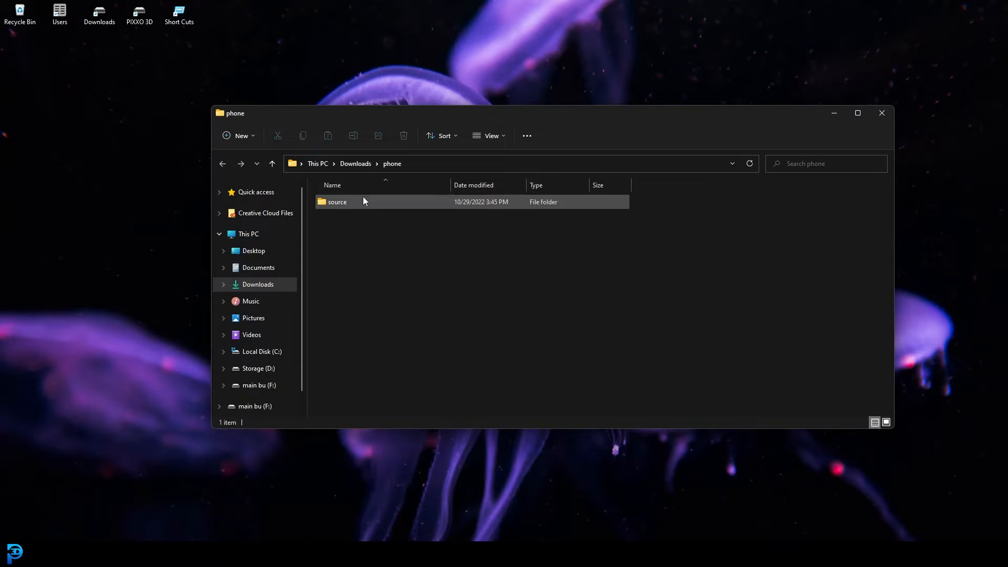
Open the extracted source folder and move the phone blend file onto the desktop.
double_click(354, 202)
drag(350, 203, 359, 59)
click(835, 112)
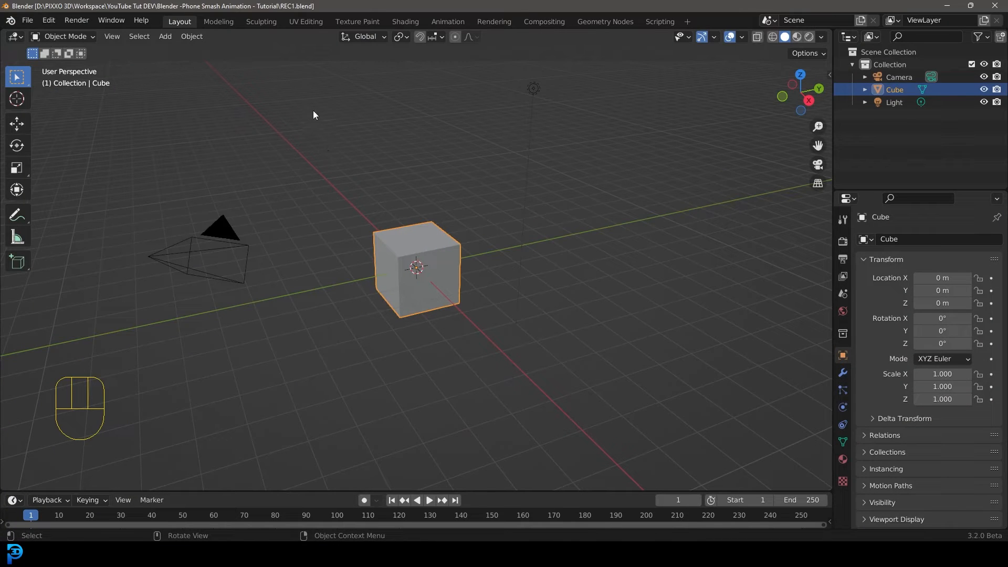
Delete all default objects from the new Blender scene.
key(a)
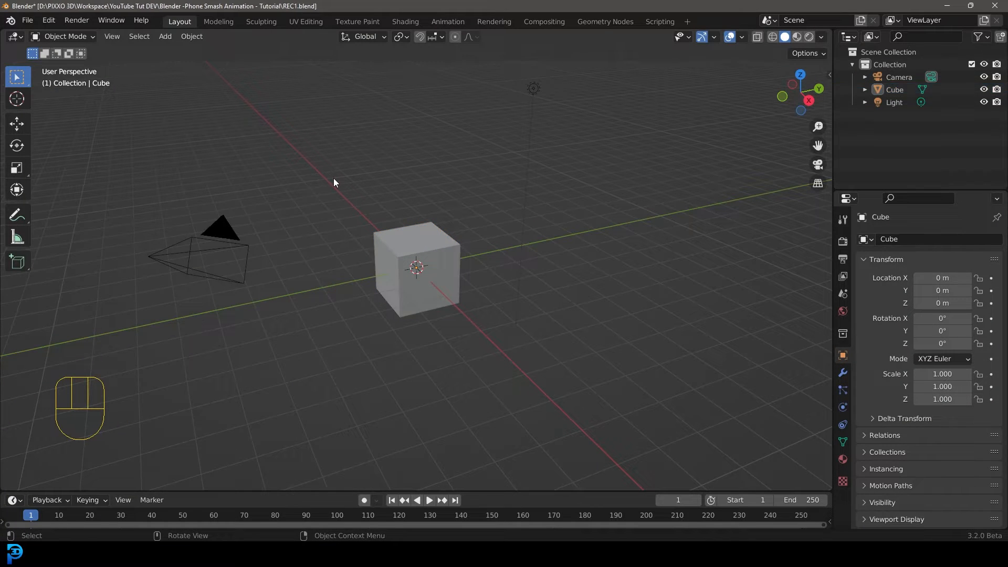
key(Delete)
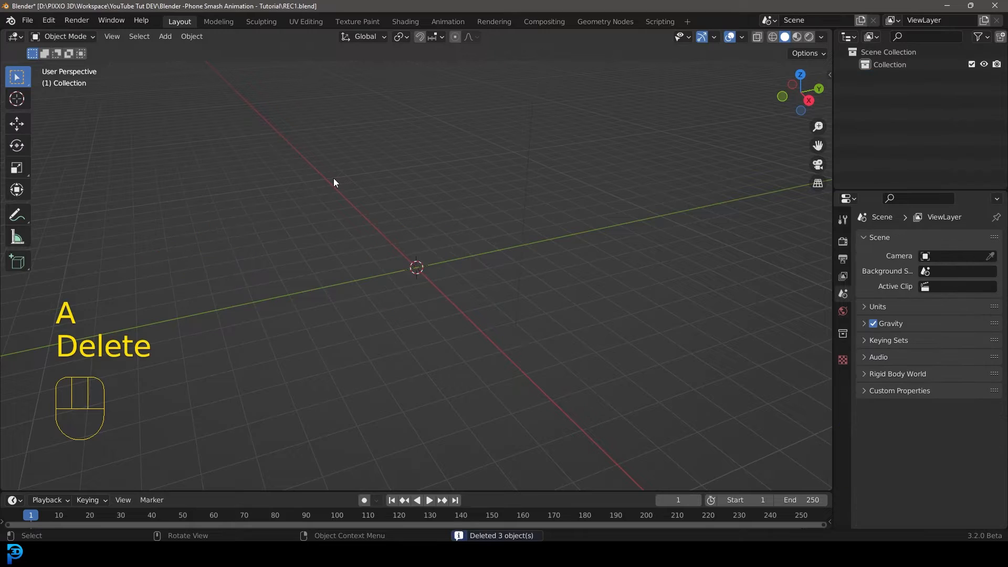
Append all objects from Phone Skechfab.blend on the desktop into the scene.
click(27, 20)
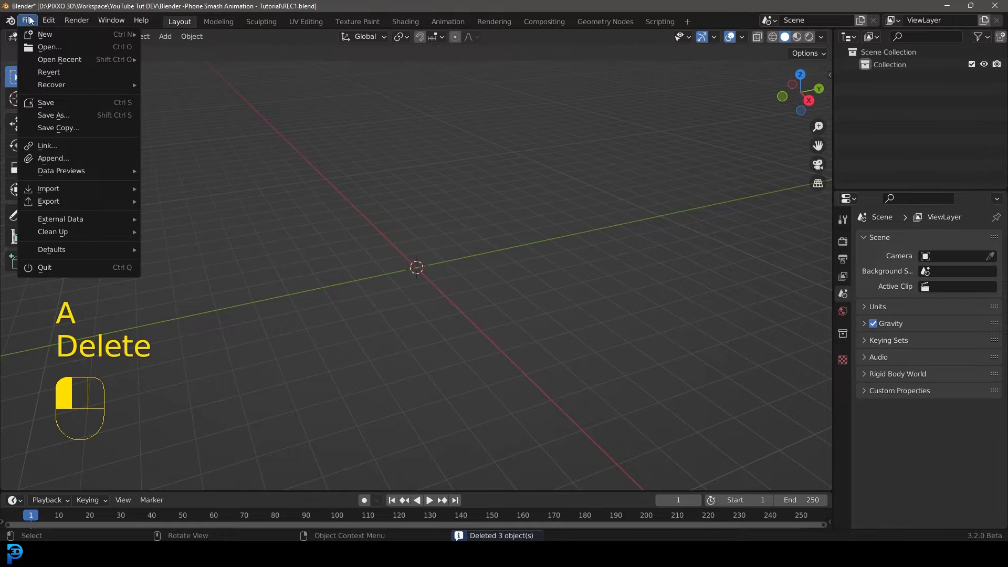
click(54, 158)
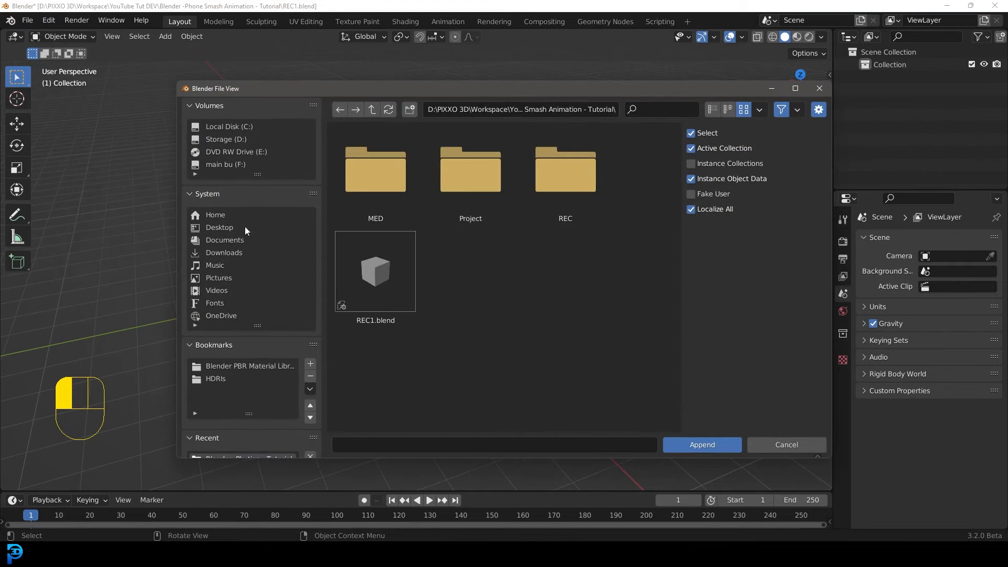
click(219, 227)
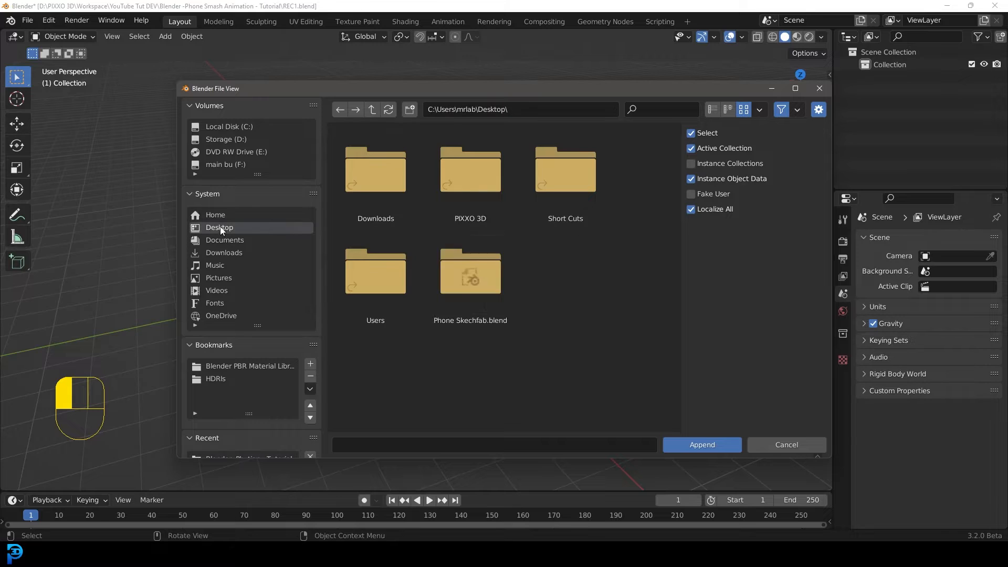
double_click(471, 286)
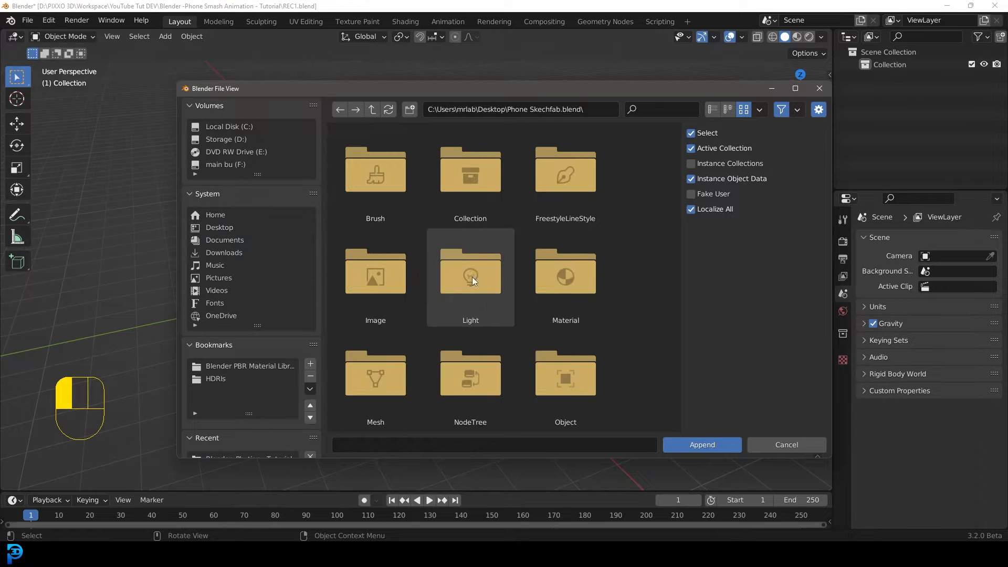
scroll(488, 269, down, 2)
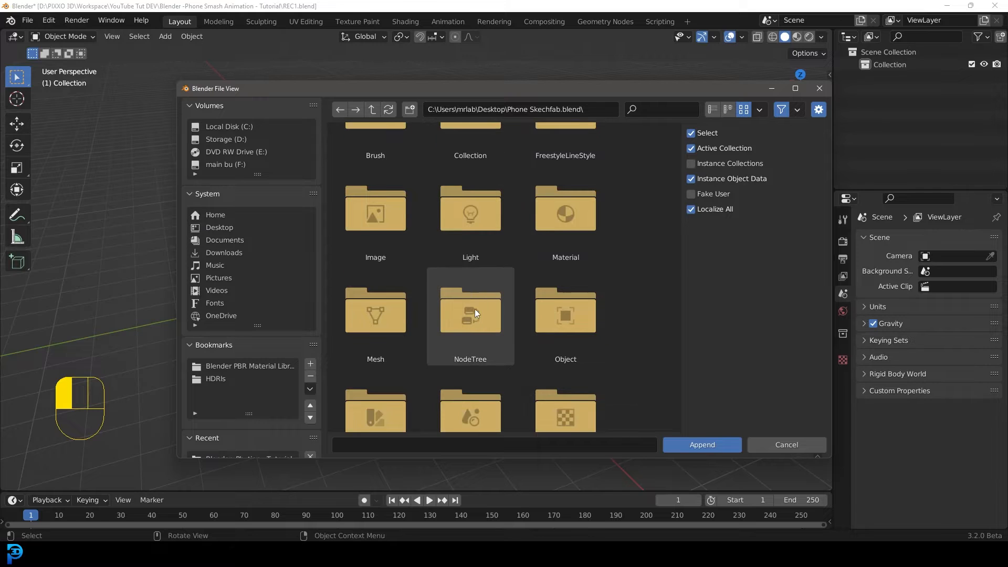
double_click(534, 321)
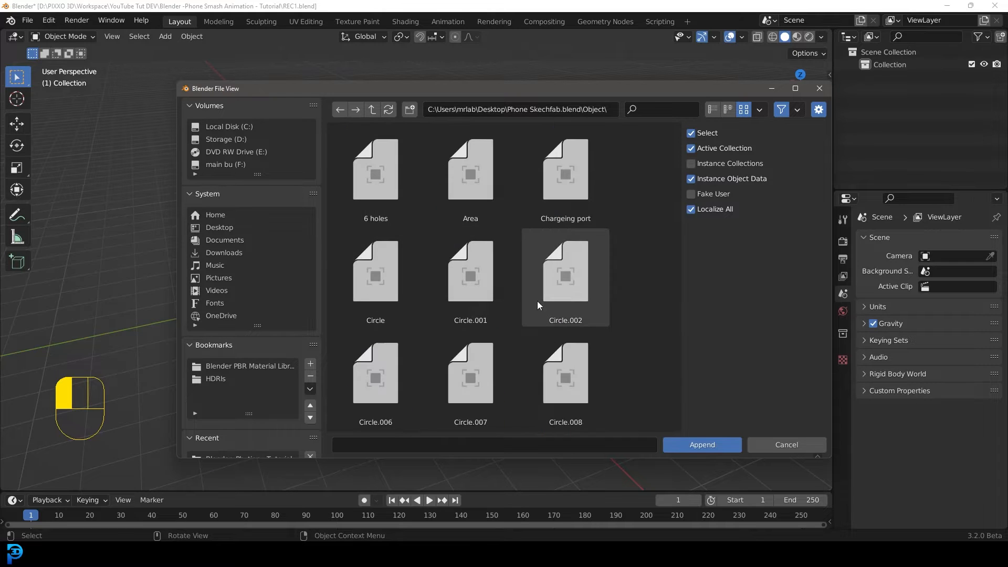
key(a)
scroll(452, 262, down, 2)
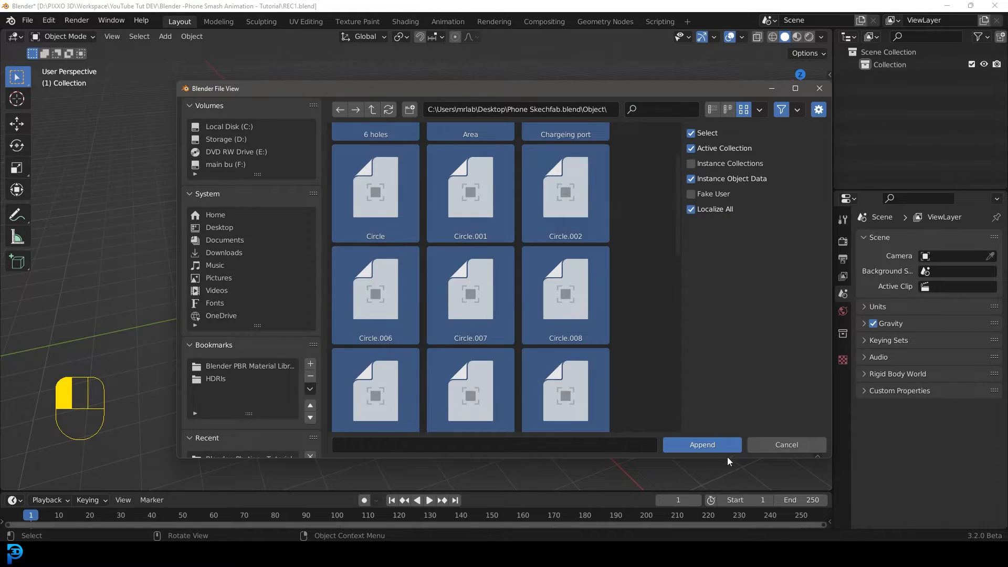
click(702, 445)
Delete the appended area light from the scene.
scroll(430, 280, up, 9)
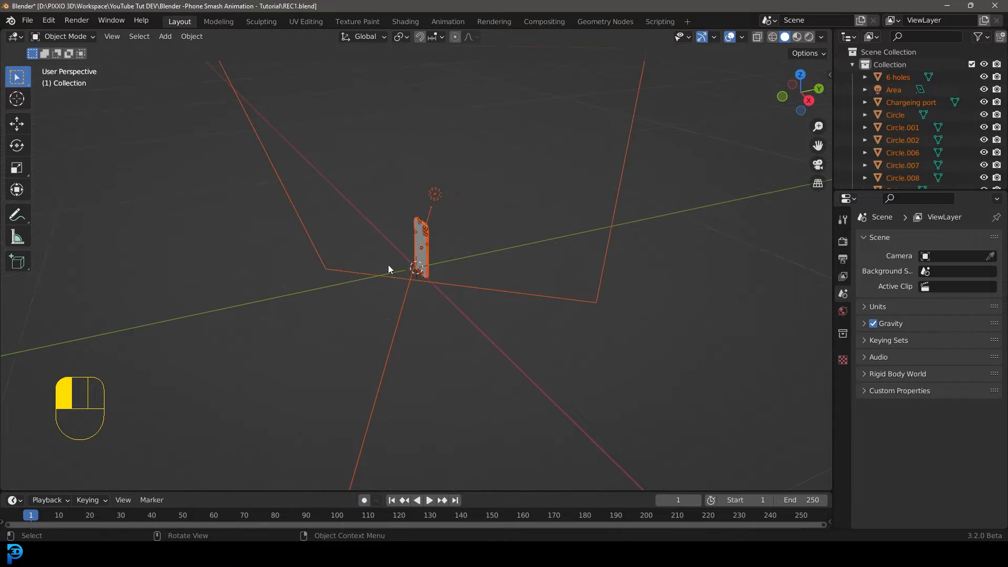
middle_drag(387, 268, 553, 288)
click(515, 168)
middle_drag(515, 178, 464, 195)
scroll(464, 193, up, 2)
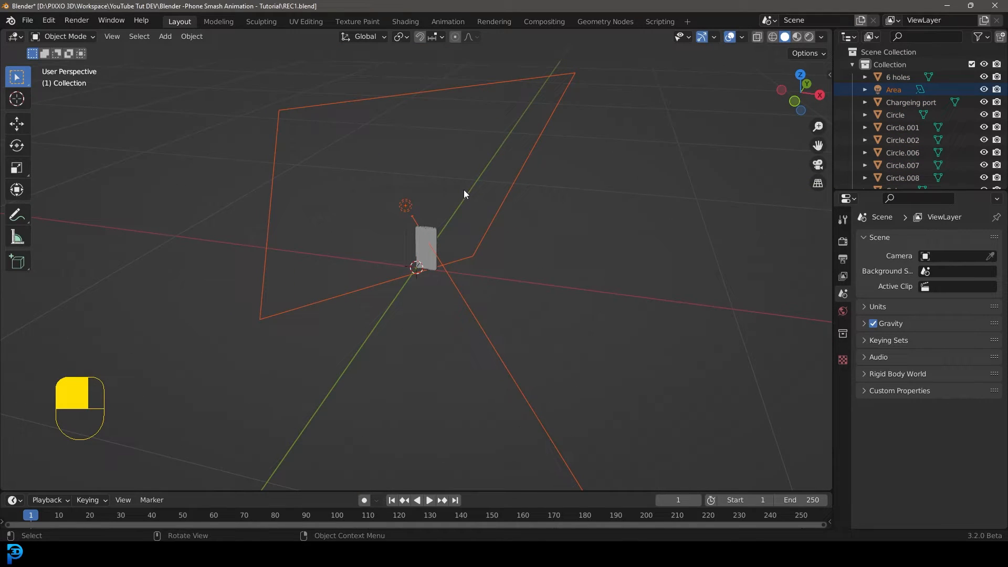
key(Delete)
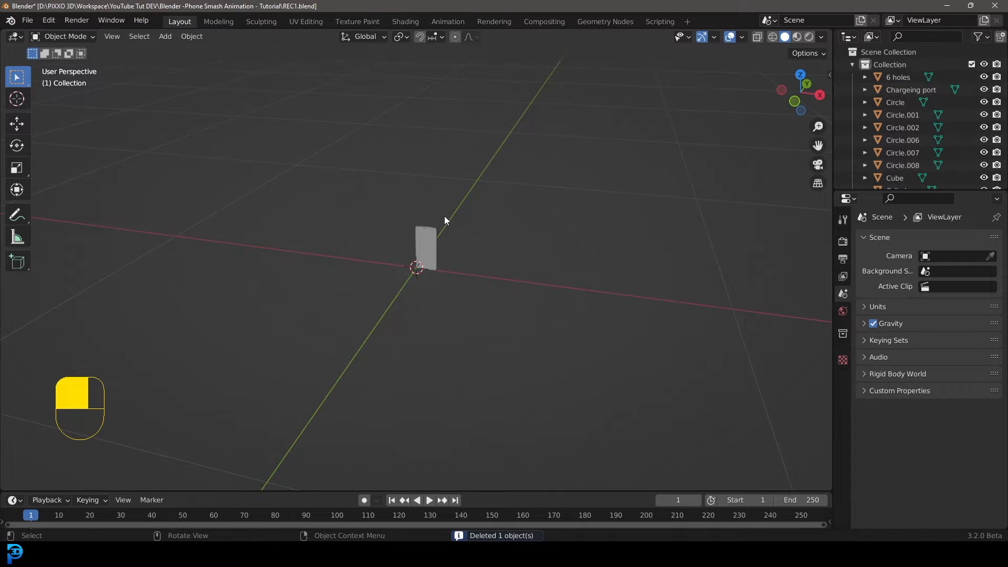
Select all phone parts in front wireframe view and move them along X to center the phone on the origin.
key(KP_1)
scroll(444, 215, up, 5)
shift+middle_drag(435, 225, 445, 218)
scroll(414, 207, up, 3)
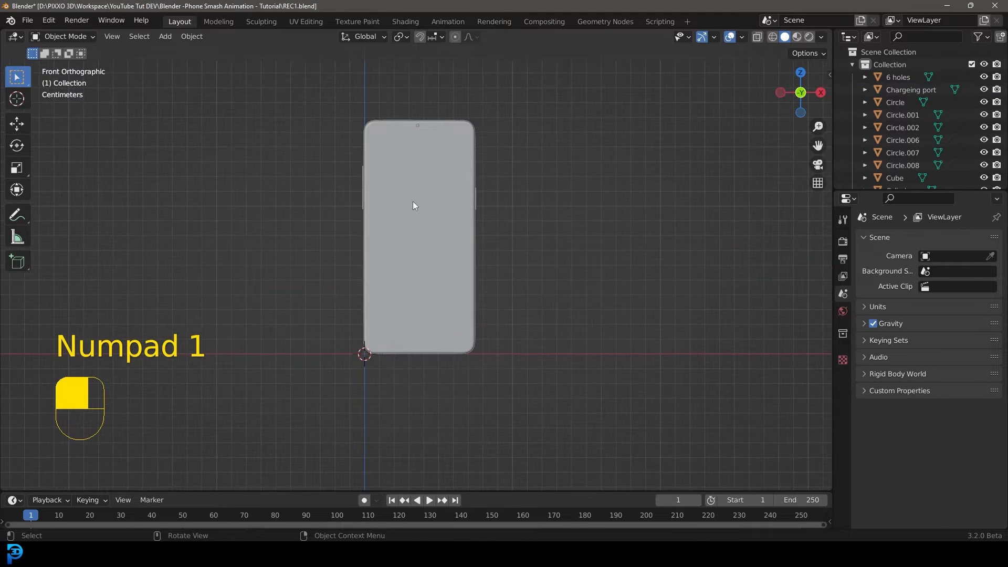
key(z)
click(310, 218)
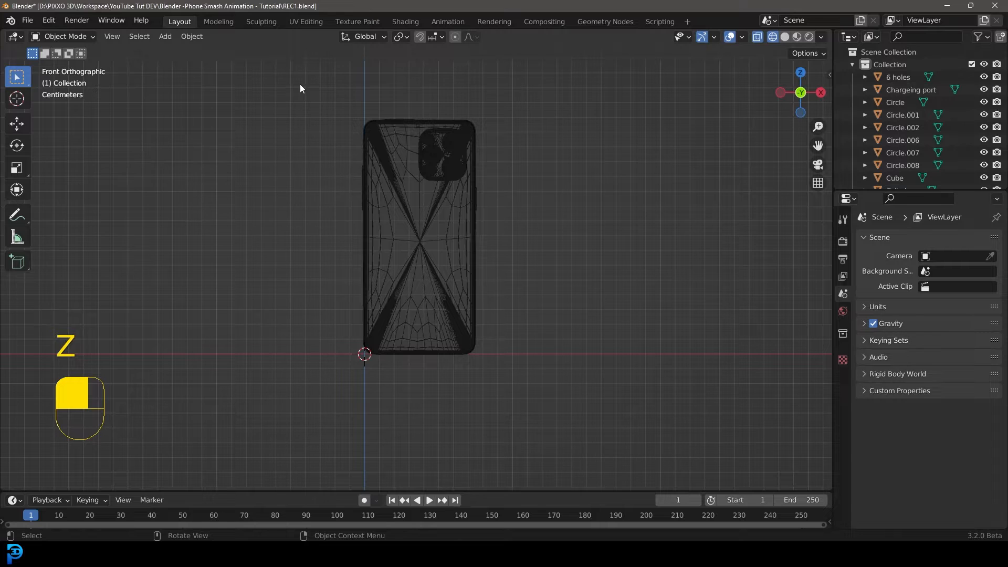
mouse_move(301, 84)
mouse_down()
mouse_move(423, 175)
mouse_move(638, 378)
mouse_up()
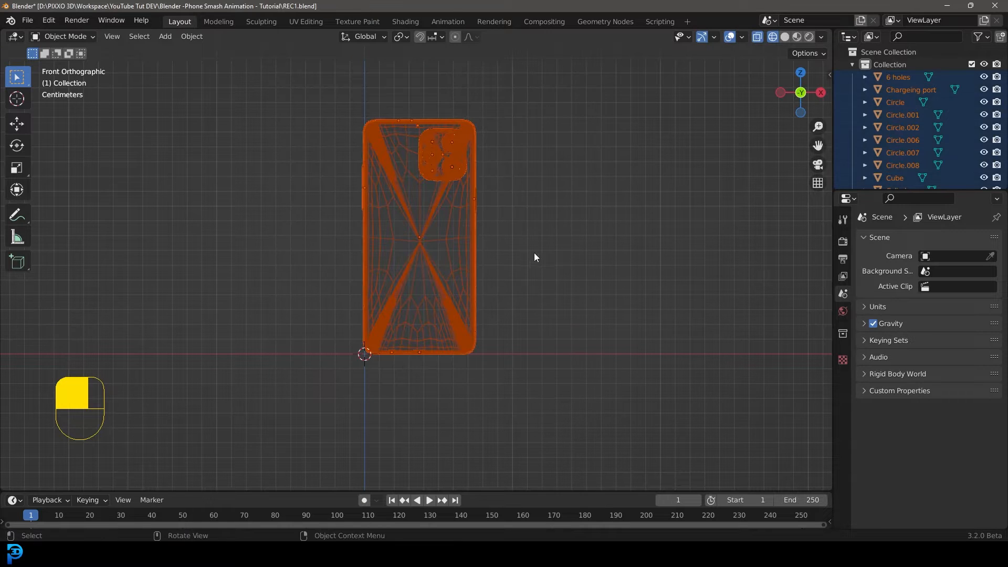
key(g)
key(x)
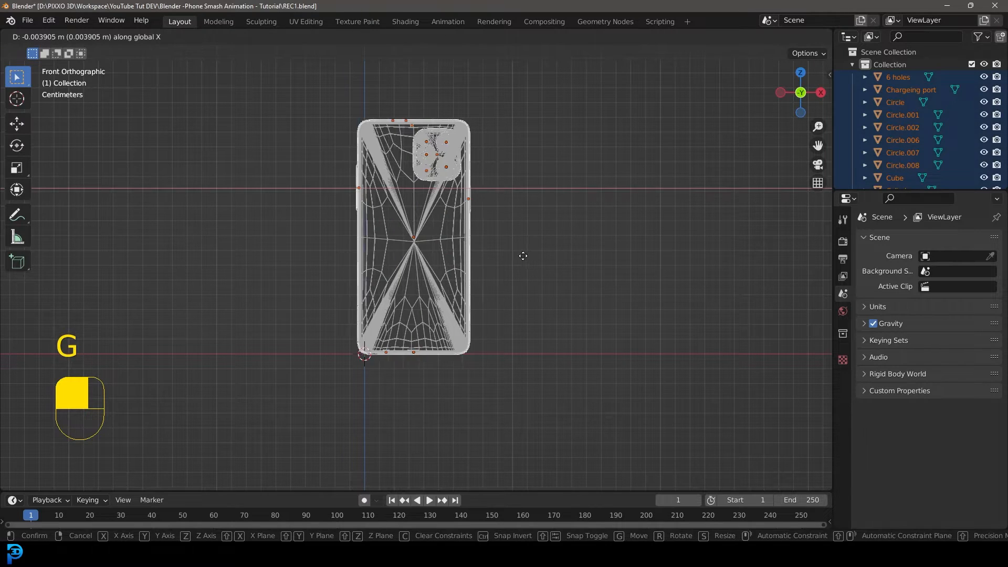
key(shift)
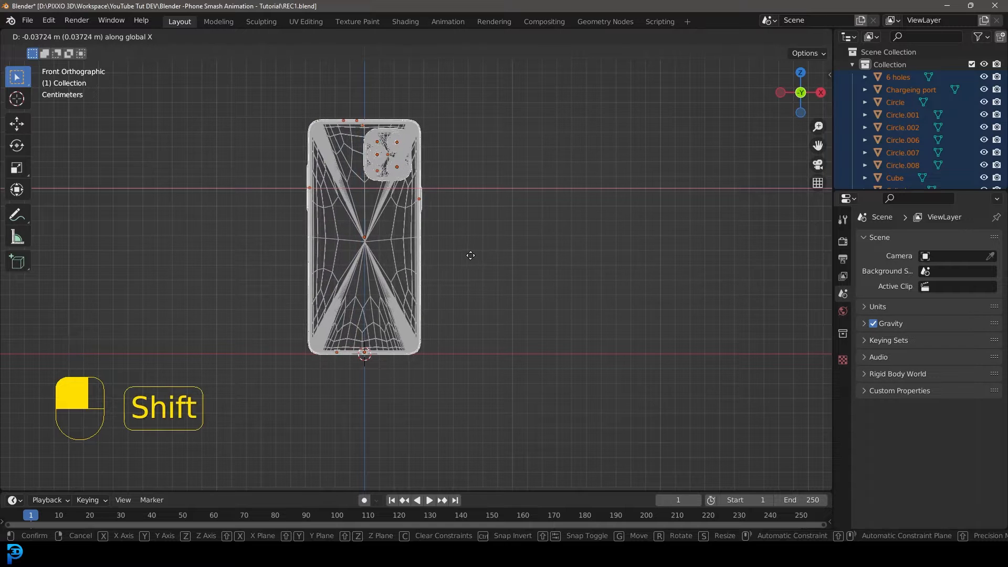
click(471, 255)
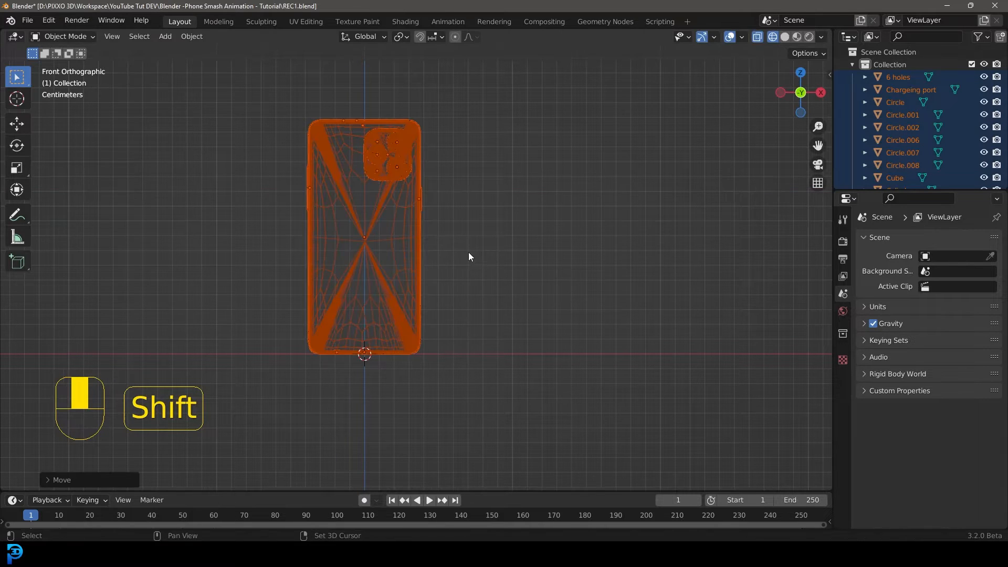
Check the phone's placement from the side and front views and switch back to solid shading.
scroll(259, 222, up, 4)
shift+middle_drag(310, 207, 351, 220)
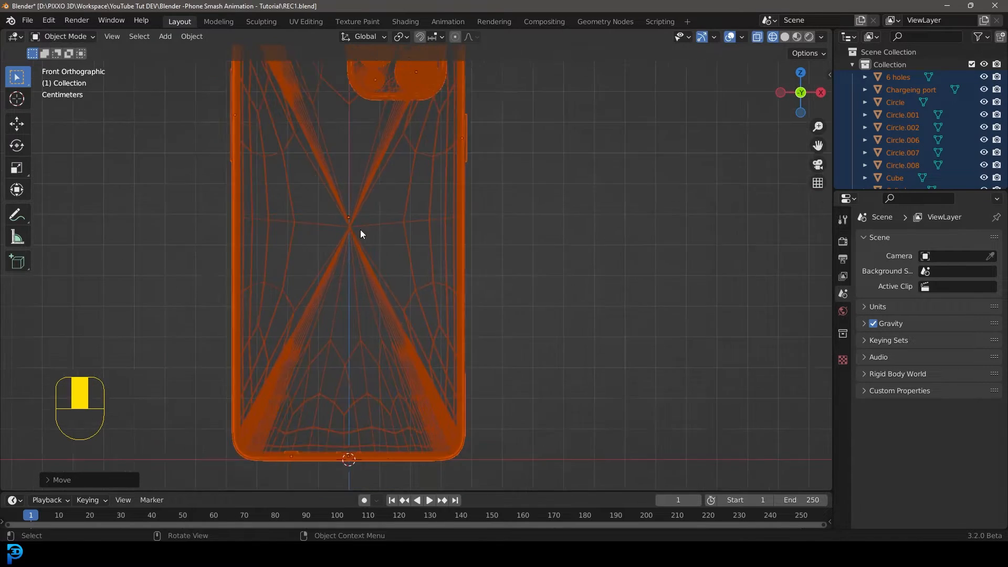
scroll(363, 234, down, 1)
key(KP_3)
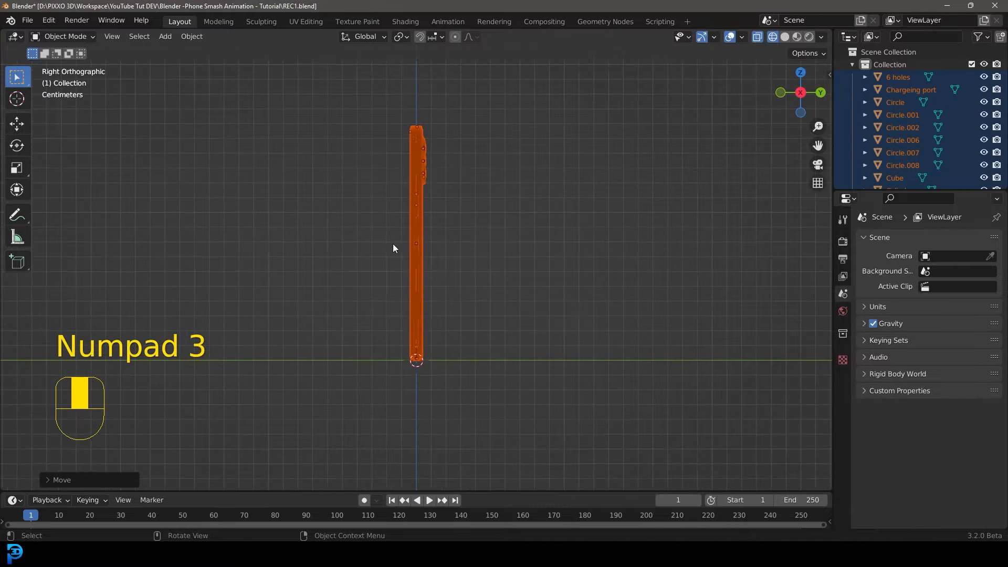
middle_drag(414, 273, 393, 274)
key(KP_3)
key(KP_1)
scroll(434, 229, up, 2)
key(z)
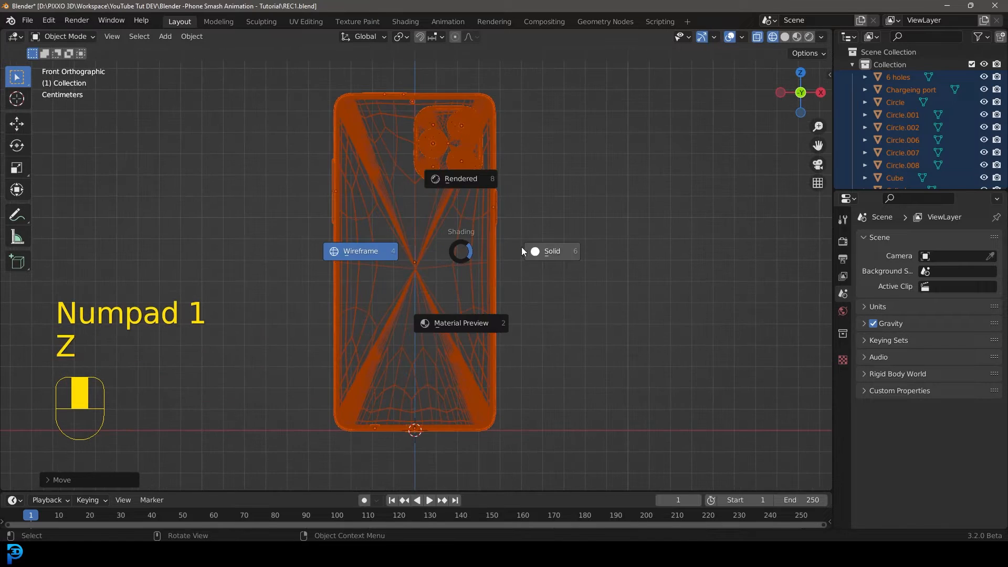
click(535, 250)
shift+middle_drag(434, 239, 454, 234)
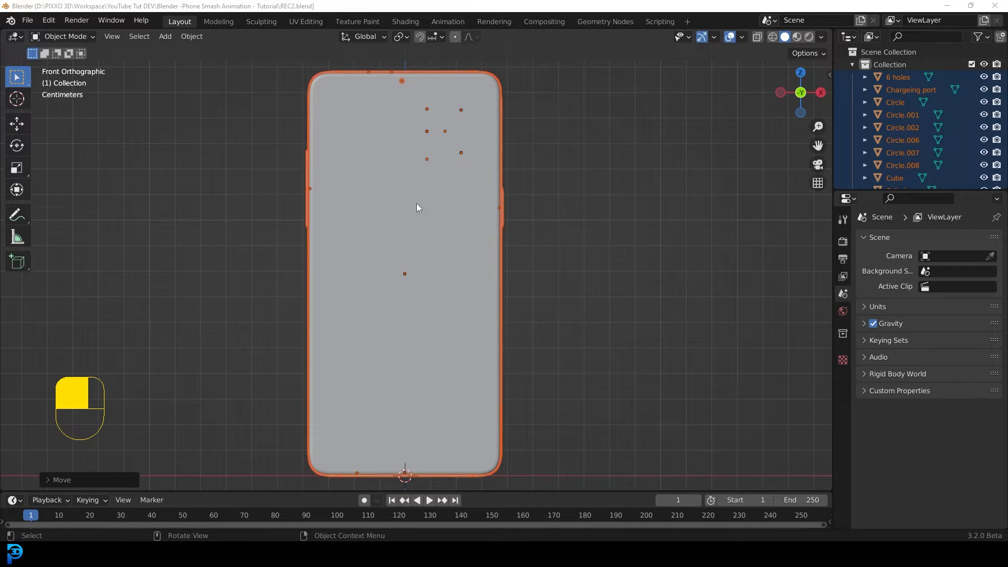
Select the Screen +back object and test-move it aside to inspect the phone's parts, cancelling the move.
scroll(418, 205, down, 3)
middle_drag(418, 205, 349, 254)
scroll(349, 254, up, 2)
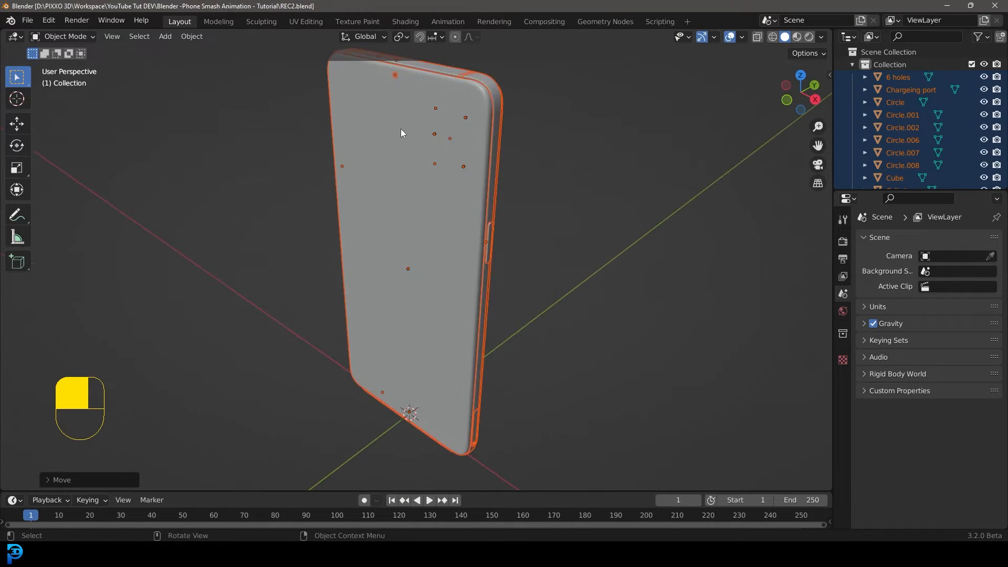
click(401, 133)
scroll(423, 141, down, 3)
middle_drag(423, 142, 378, 173)
scroll(410, 189, up, 3)
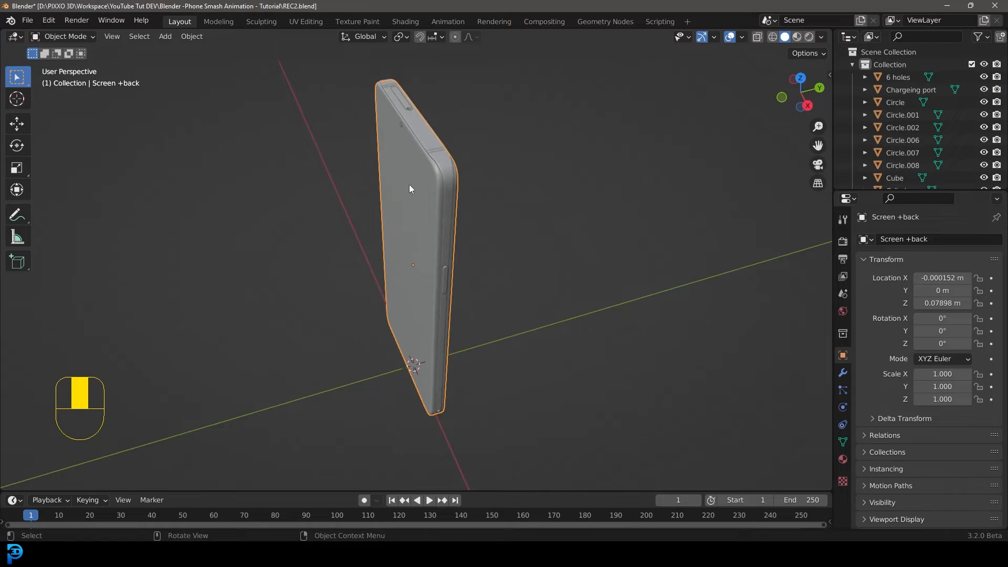
middle_drag(455, 192, 480, 162)
key(g)
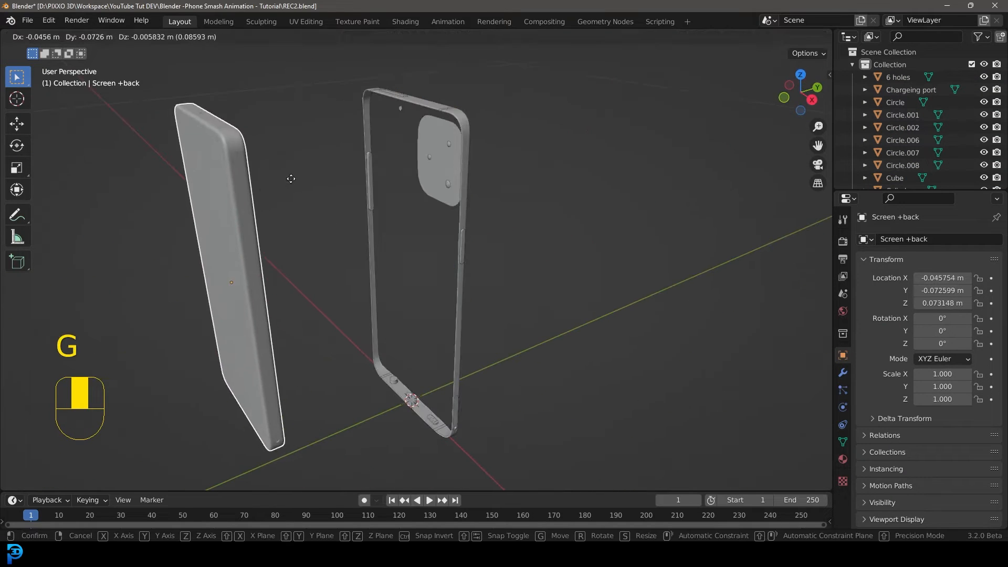
right_click(337, 153)
middle_drag(394, 180, 416, 178)
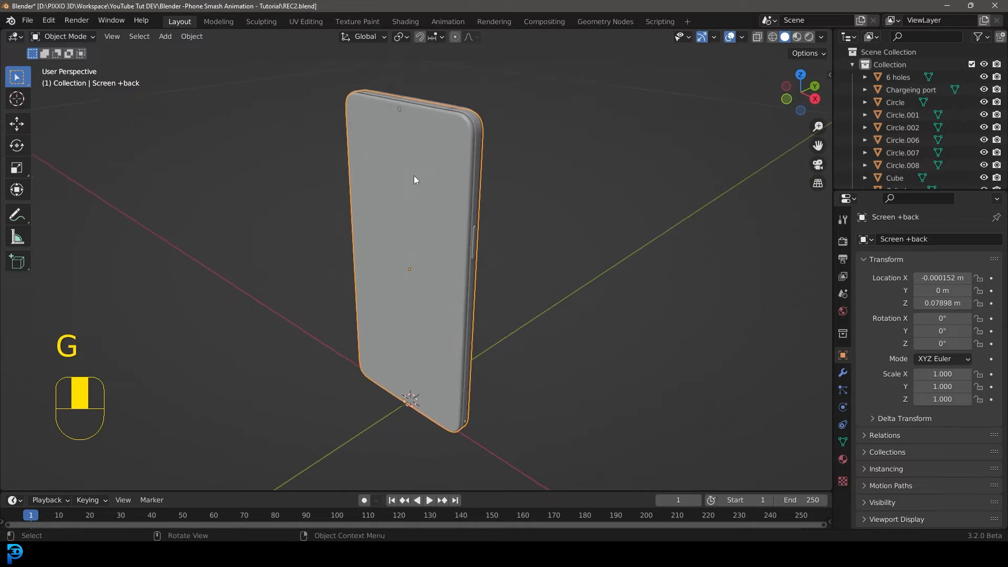
In edit mode, box-select the front screen surface of the Screen +back mesh from the side view in wireframe.
key(Tab)
key(KP_3)
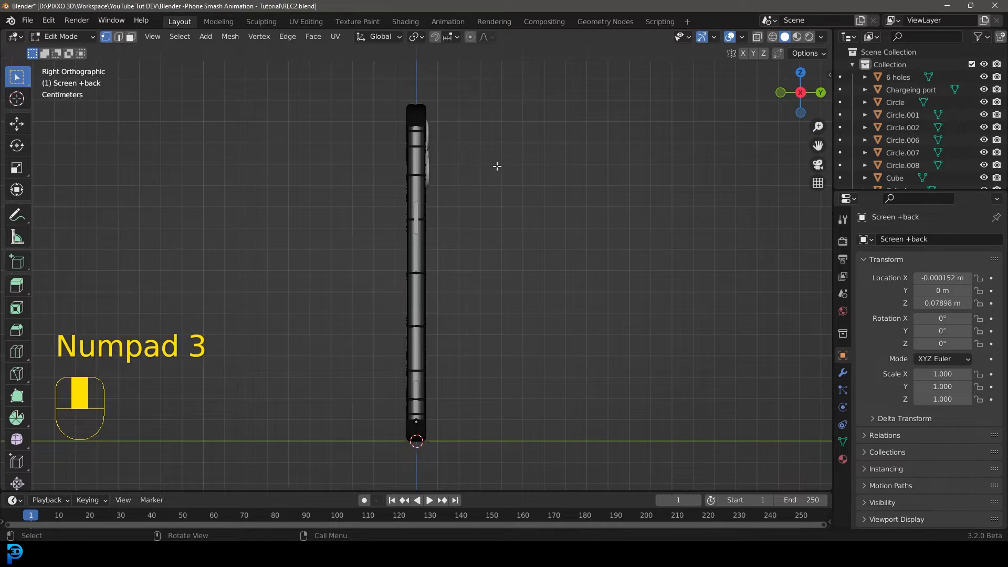
key(z)
click(419, 165)
scroll(422, 164, down, 2)
drag(342, 434, 412, 94)
scroll(435, 203, up, 3)
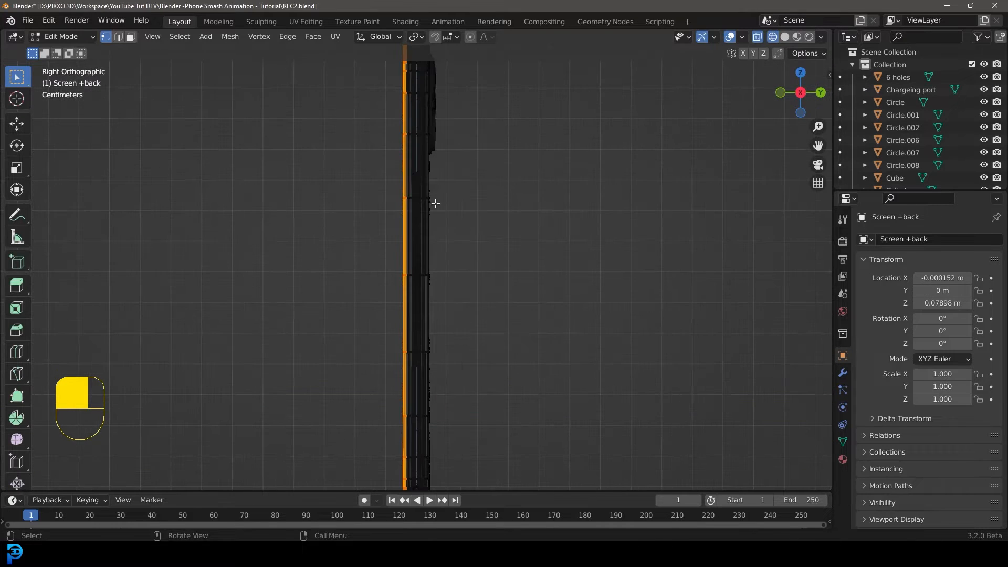
scroll(393, 184, down, 2)
middle_drag(394, 185, 423, 208)
key(z)
click(487, 208)
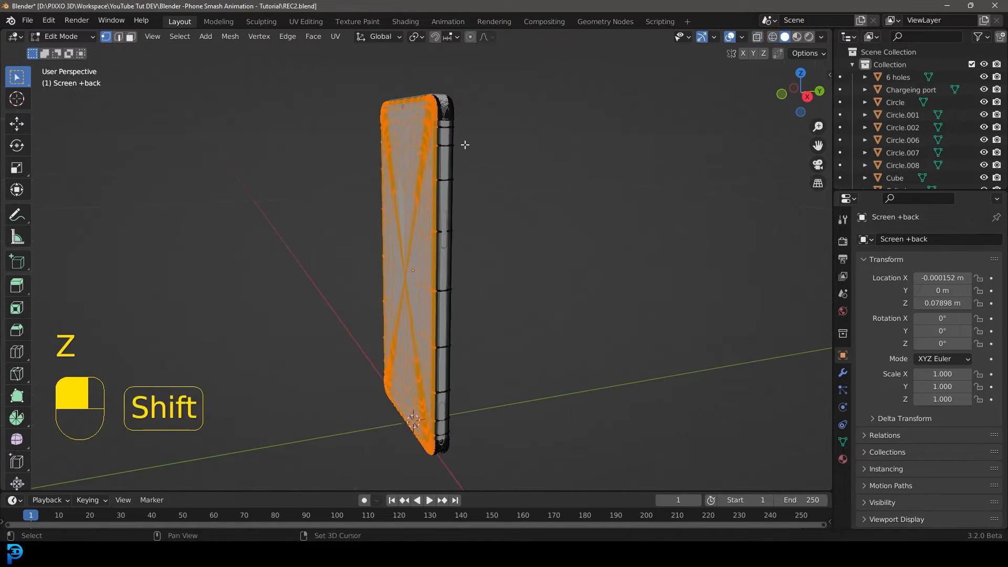
Grow the screen selection six times, separate the selection into its own object, and return to object mode.
shift+middle_drag(428, 79, 415, 145)
scroll(415, 144, up, 4)
scroll(415, 145, up, 2)
key(ctrl+KP_Add)
key(ctrl+KP_Add)
key(ctrl+KP_Add)
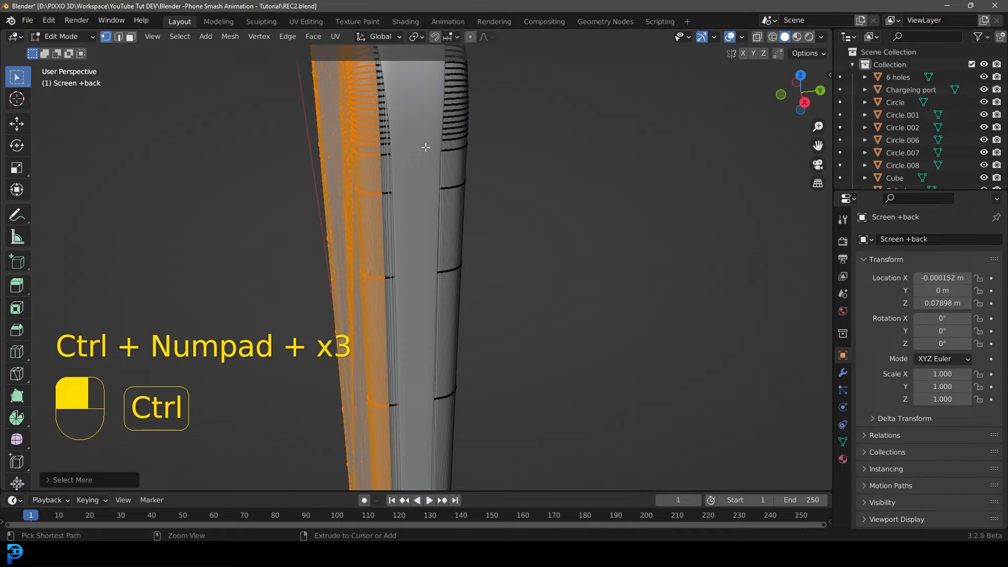
key(ctrl+KP_Add)
key(ctrl+KP_Add)
key(ctrl+KP_Add)
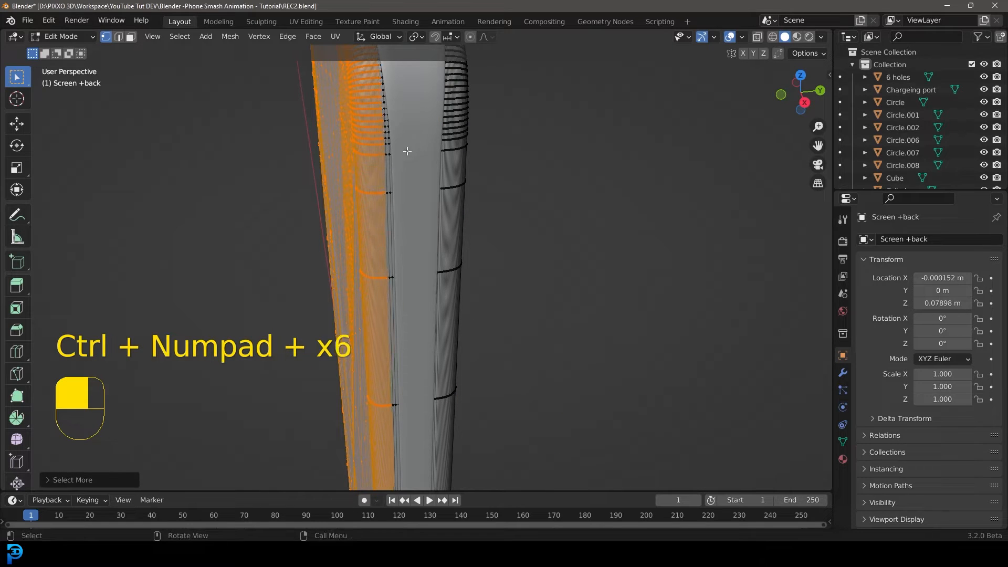
scroll(407, 151, down, 4)
middle_drag(407, 151, 495, 154)
key(p)
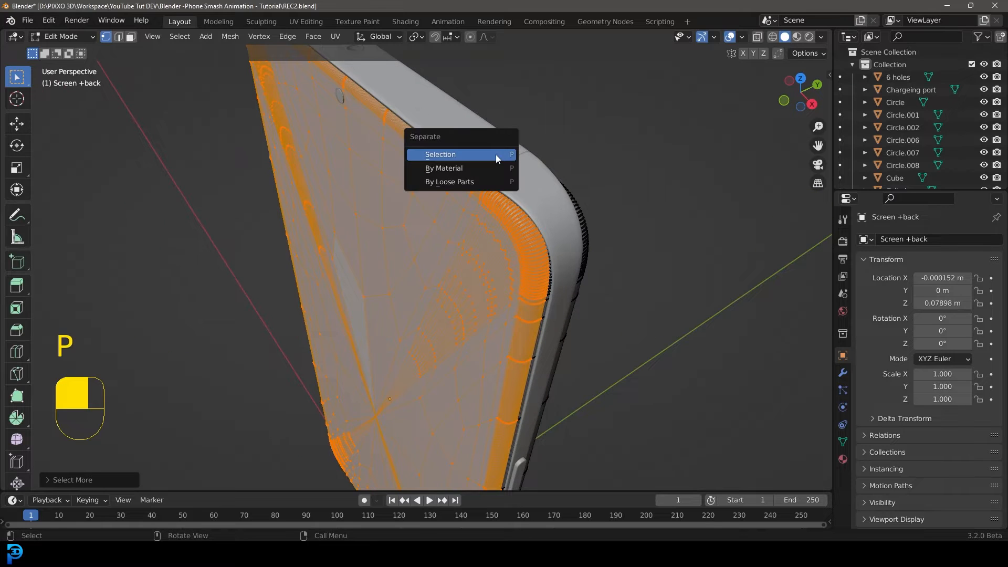
click(440, 154)
scroll(408, 212, down, 5)
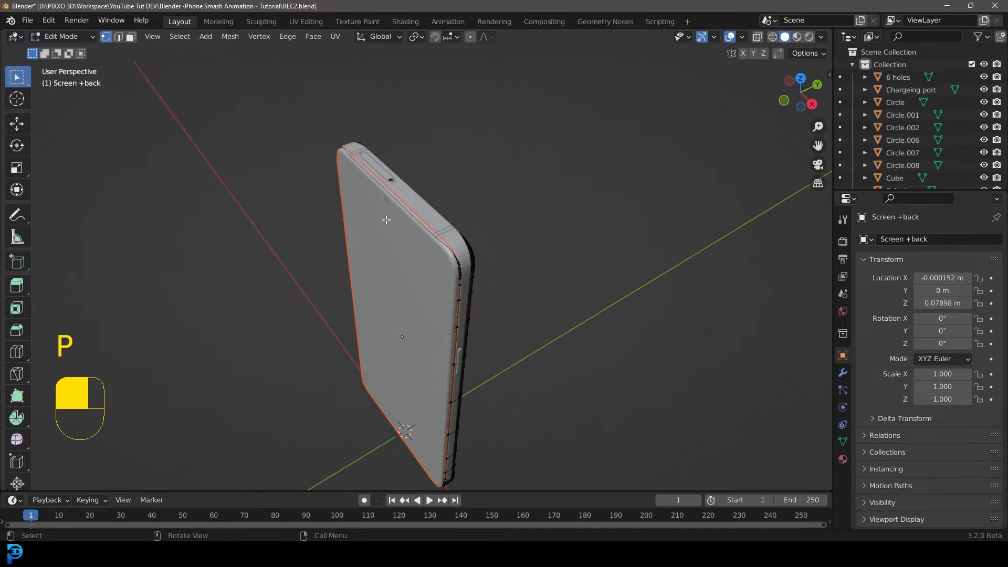
key(Tab)
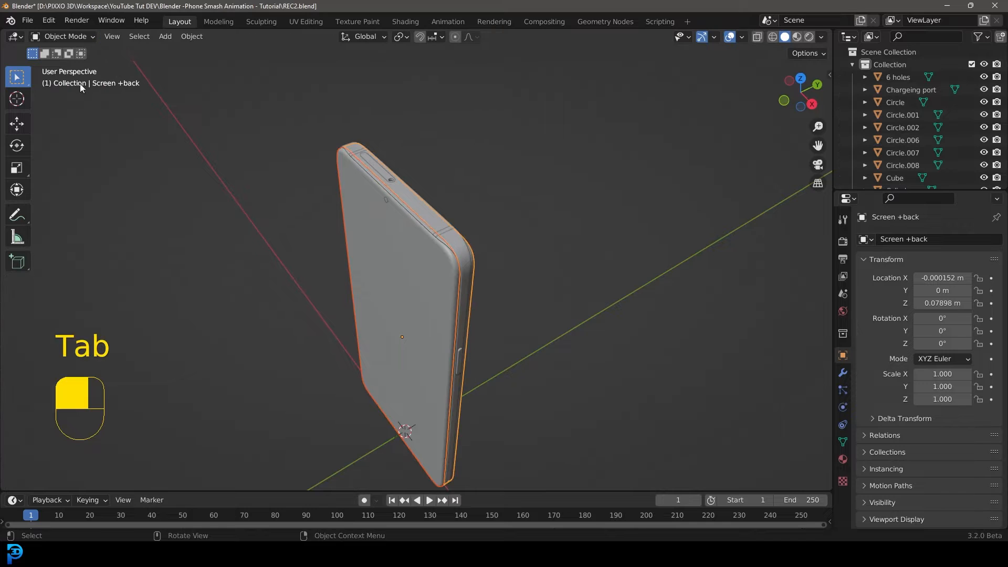
Select the separated screen object and test-move it away from the phone, cancelling the move.
click(371, 207)
middle_drag(364, 242, 354, 233)
key(g)
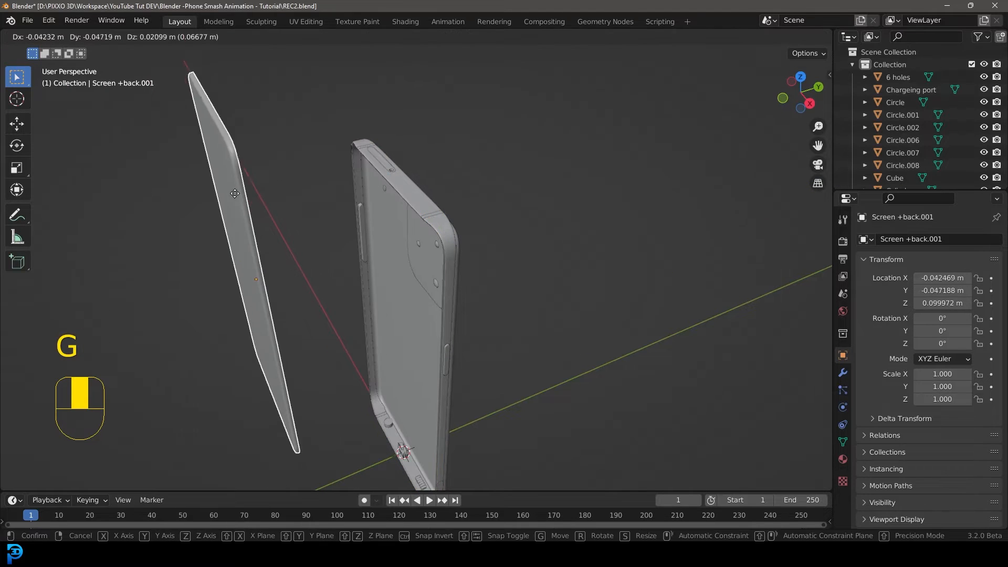
right_click(215, 169)
right_click(250, 176)
click(250, 179)
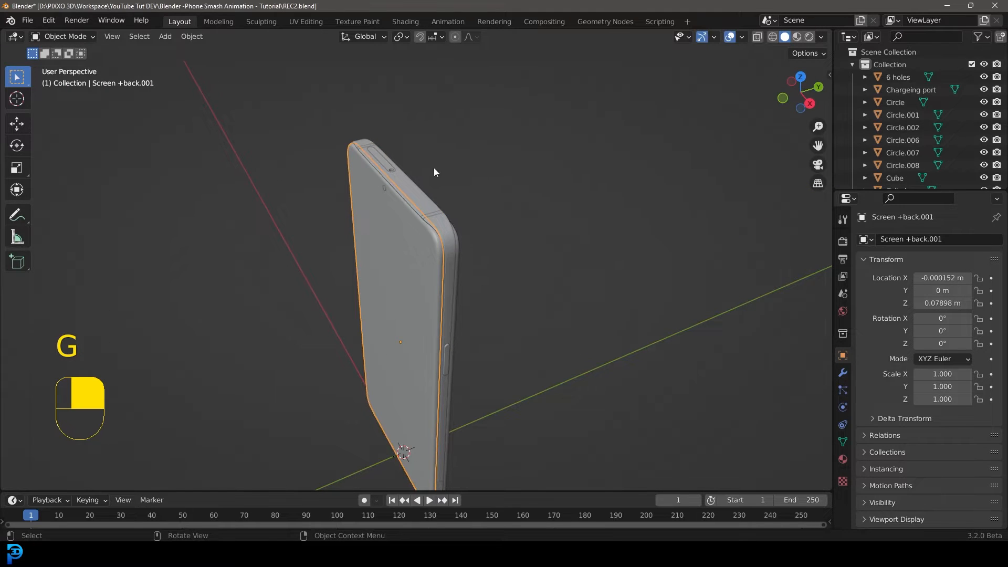
Move the separated screen object into a new collection named Glass.
key(m)
click(420, 144)
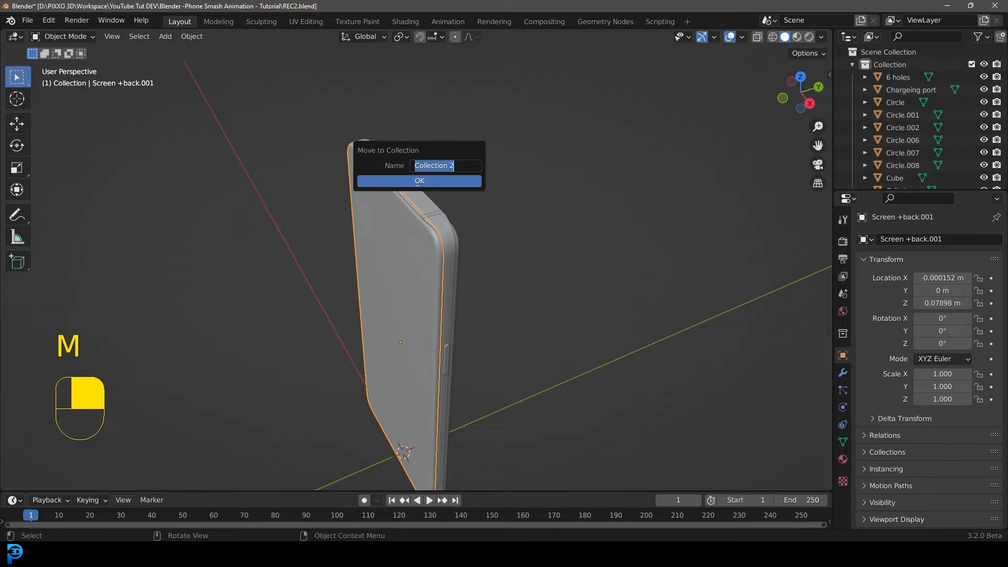
text(Glass)
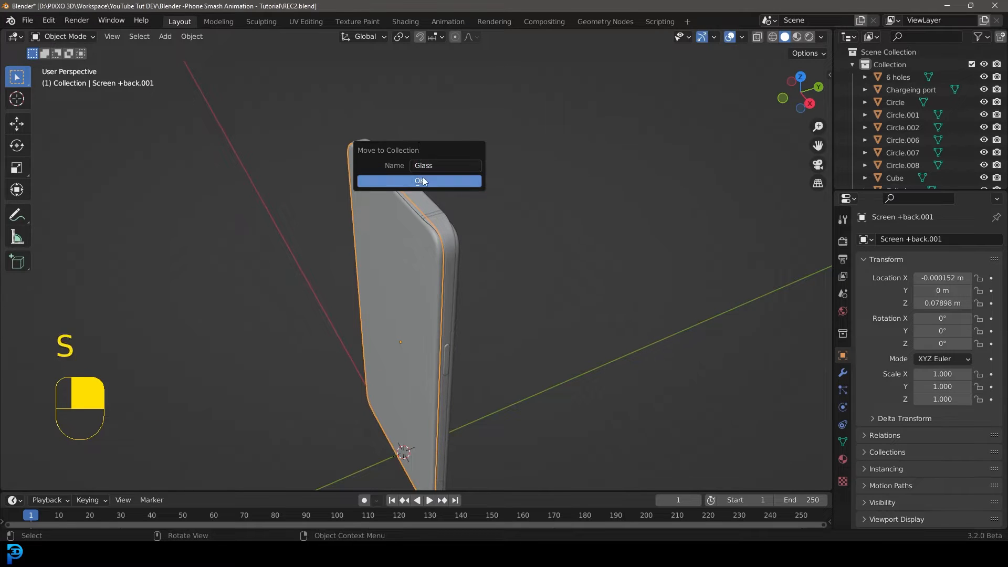
click(423, 182)
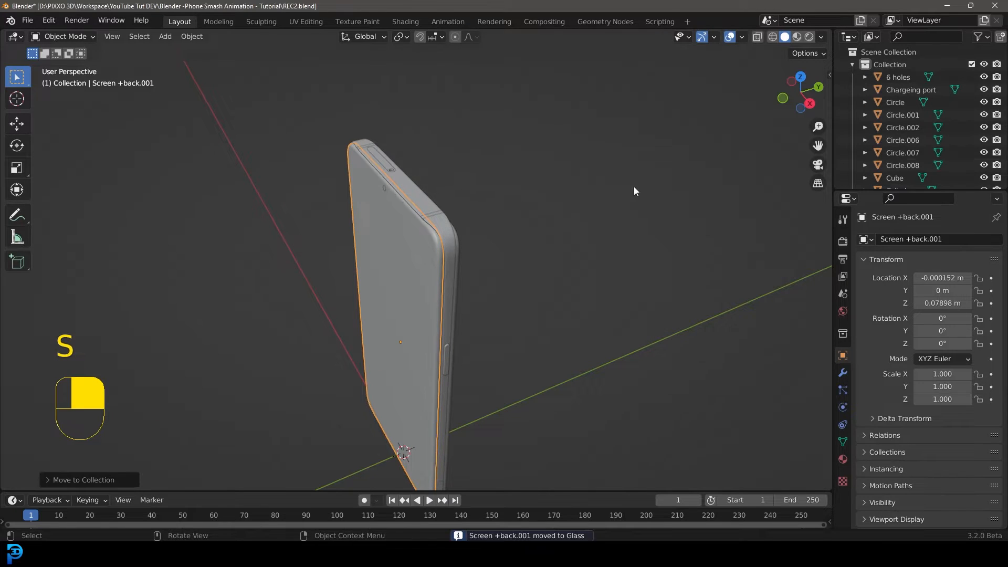
Collapse the main collection and rename the separated screen object to screen.
click(852, 64)
click(878, 66)
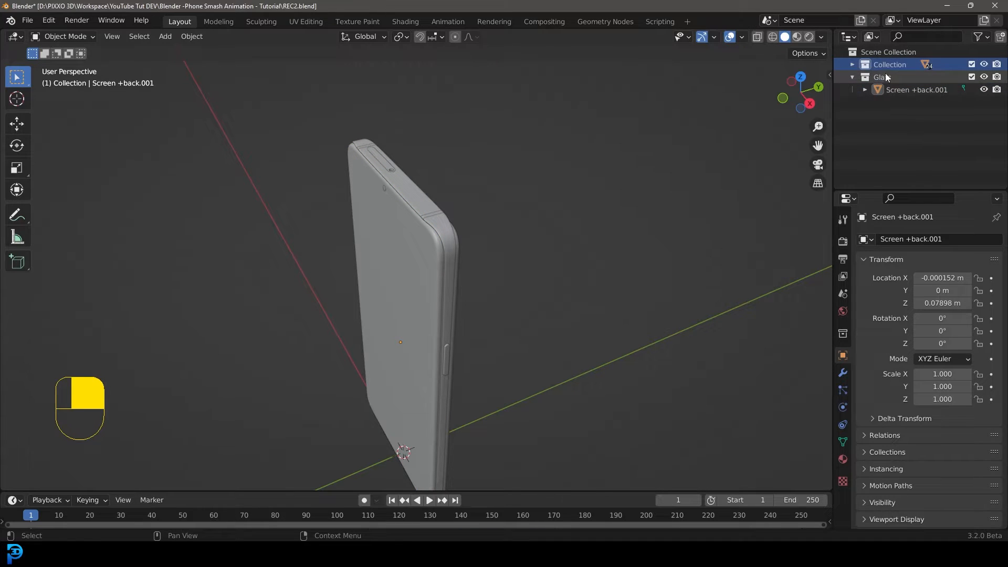
double_click(907, 90)
text(screen)
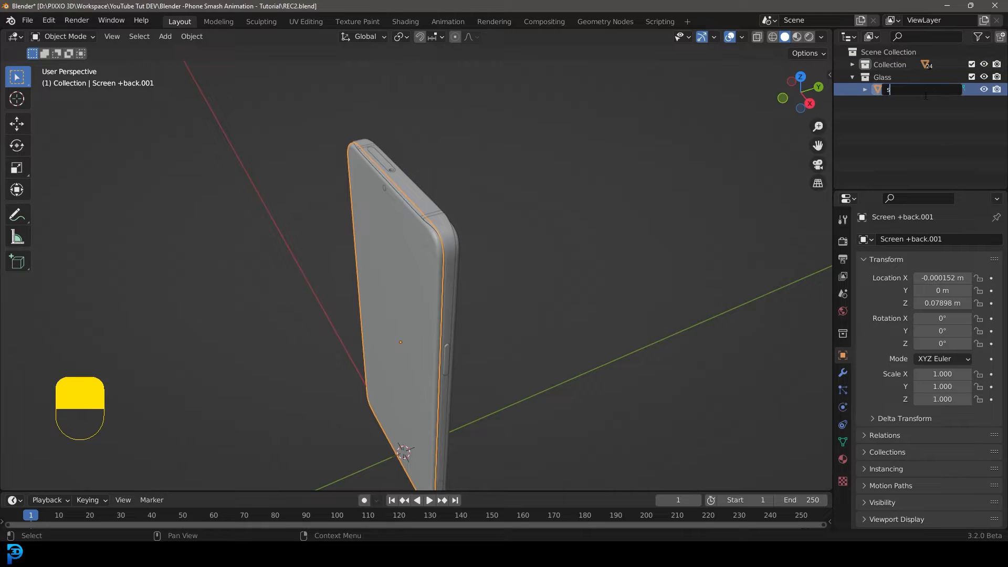
key(Return)
Hide the Glass collection and orbit around the phone body to inspect it without its screen.
middle_drag(395, 205, 429, 197)
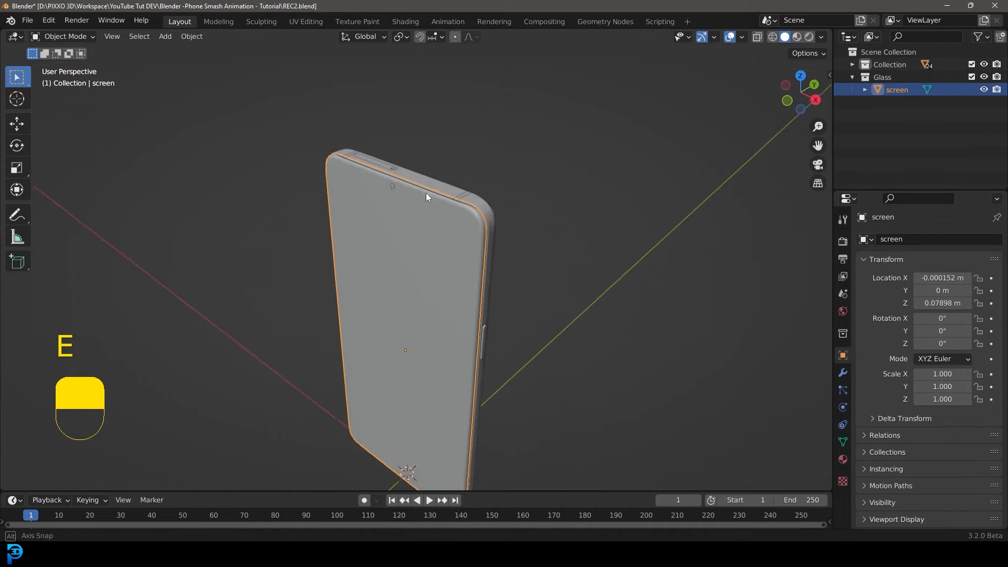
click(983, 79)
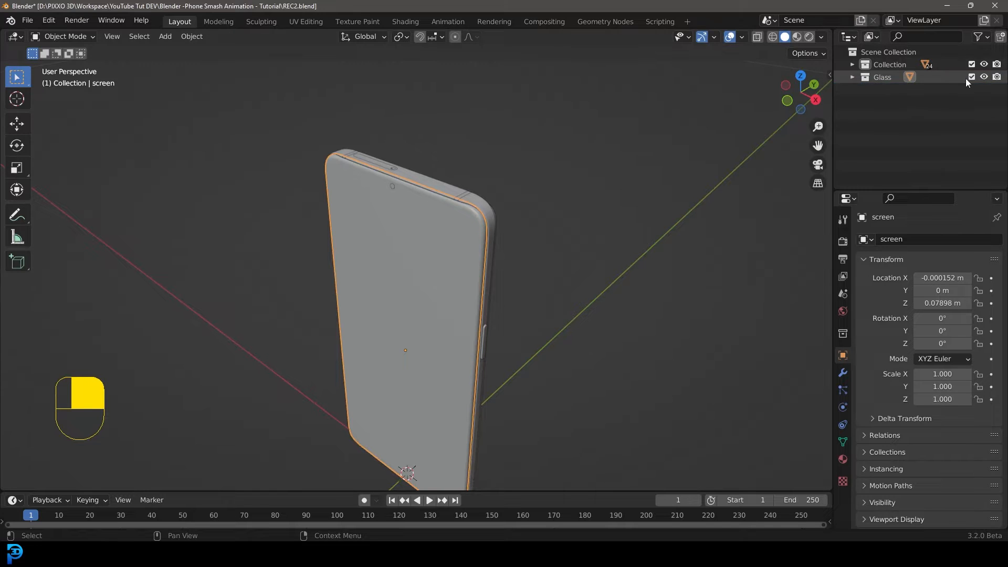
scroll(363, 188, up, 3)
click(326, 104)
key(alt+a)
middle_drag(507, 226, 489, 170)
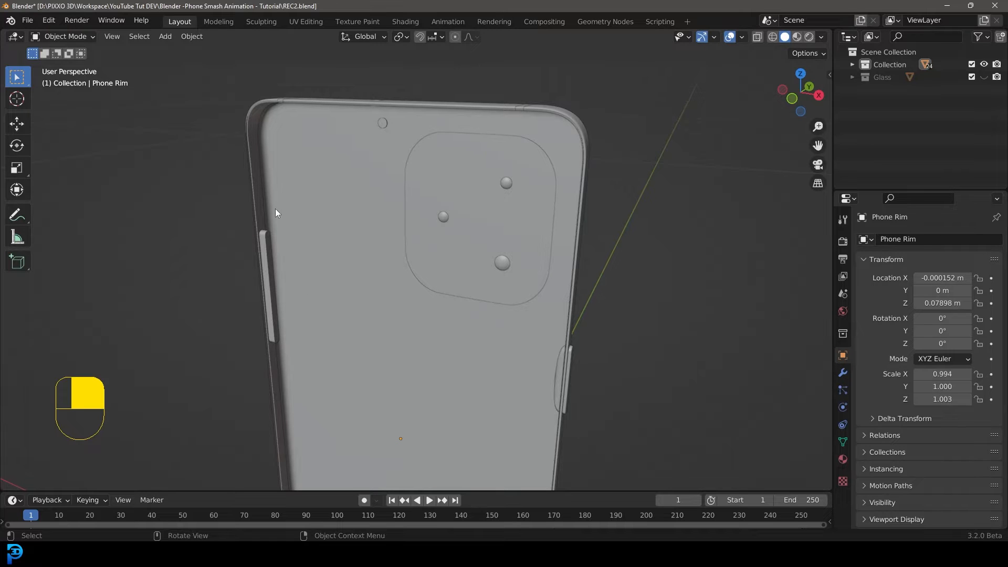
middle_drag(576, 131, 536, 160)
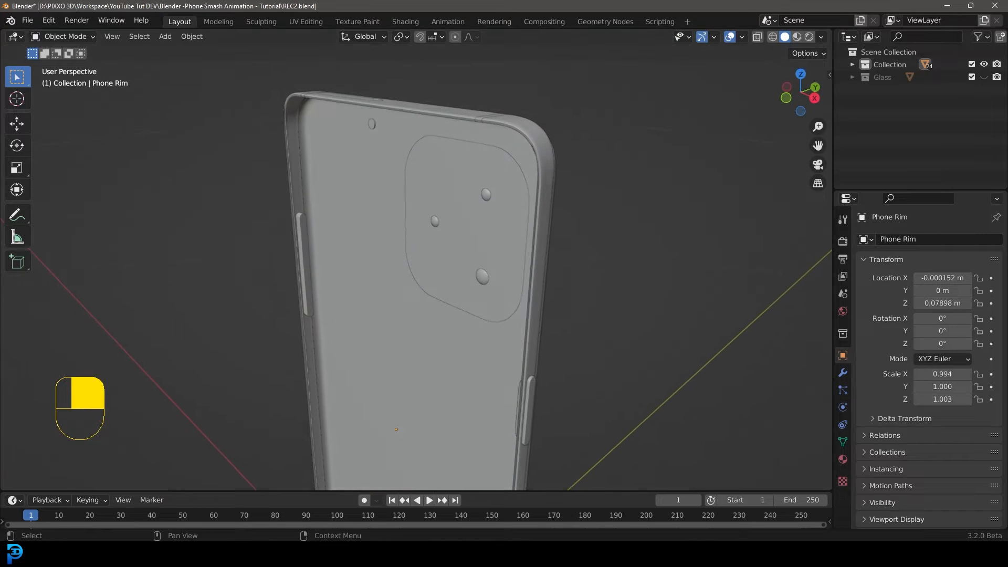
Hide the main collection, show the Glass collection, and enter edit mode on the screen object.
click(985, 66)
click(984, 77)
click(499, 146)
middle_drag(499, 146, 347, 168)
key(Tab)
alt+shift+click(302, 165)
scroll(331, 155, down, 7)
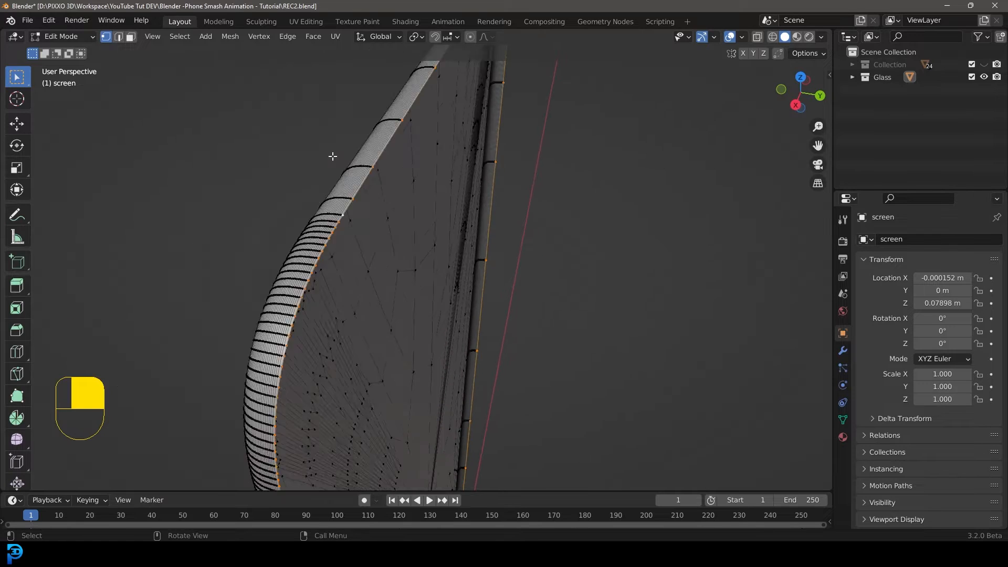
In wireframe, box-select the screen's outer edge loop, duplicate it in place and fill it with a face.
key(z)
click(315, 258)
mouse_move(315, 257)
middle_down()
mouse_move(520, 265)
mouse_move(484, 295)
mouse_move(391, 167)
mouse_move(495, 171)
mouse_move(446, 177)
mouse_move(479, 189)
middle_up()
key(shift+d)
right_click(450, 191)
key(f)
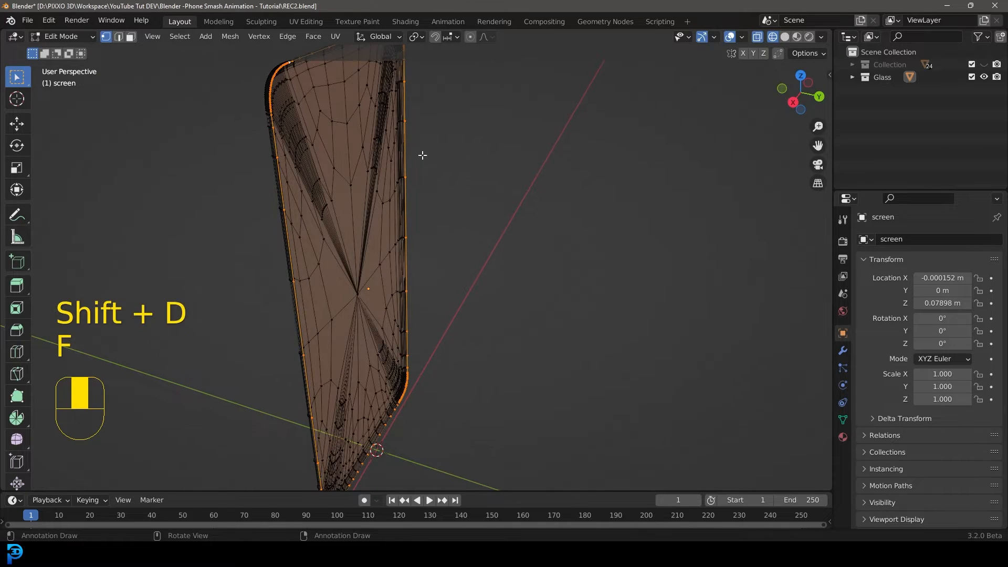
Switch back to solid shading, separate the new face into its own object and return to object mode.
key(z)
click(401, 142)
key(p)
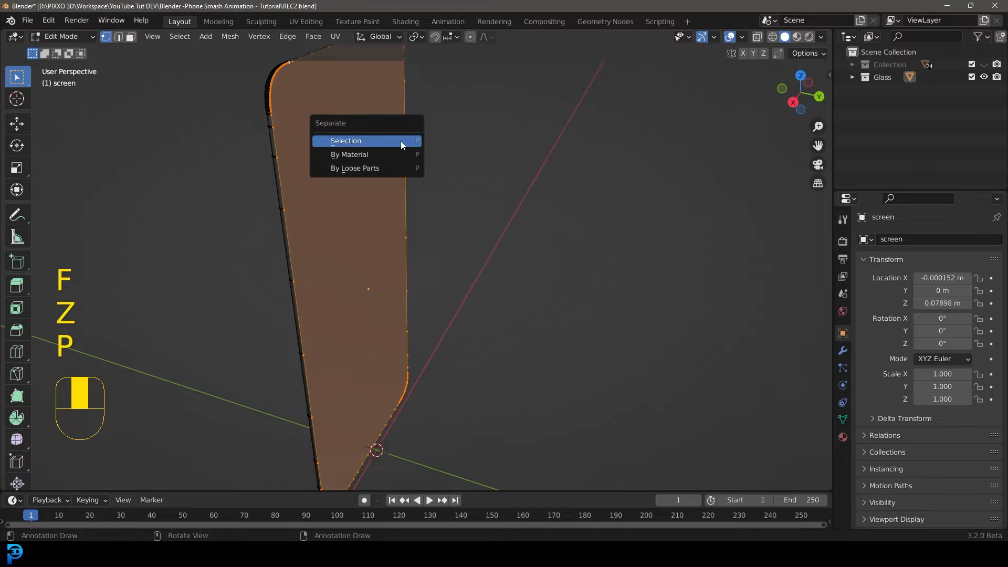
click(367, 143)
middle_drag(363, 140, 380, 149)
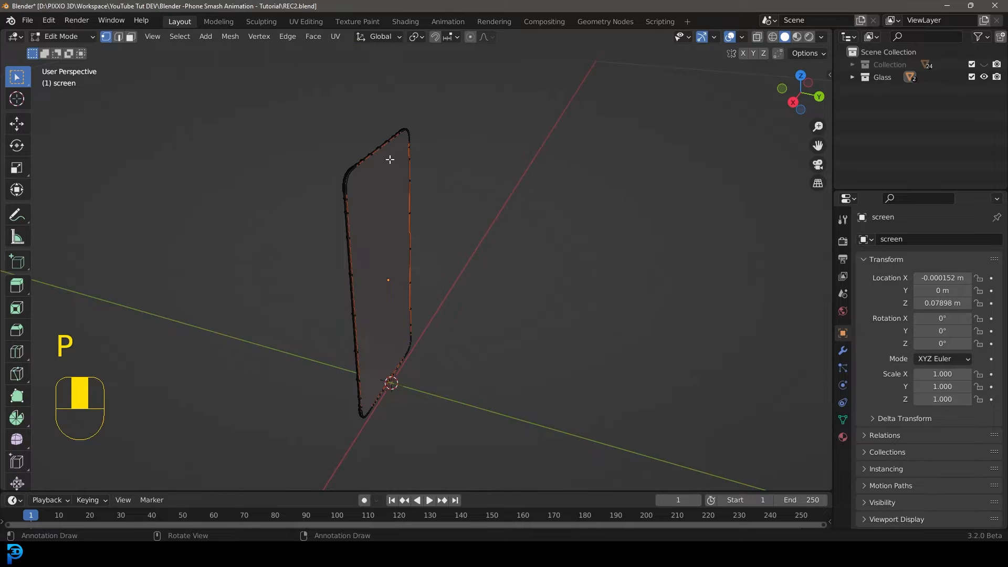
key(Tab)
Select the new face object and test-move it twice, cancelling each move.
scroll(395, 169, up, 2)
click(384, 175)
middle_drag(366, 184, 390, 172)
key(g)
right_click(560, 151)
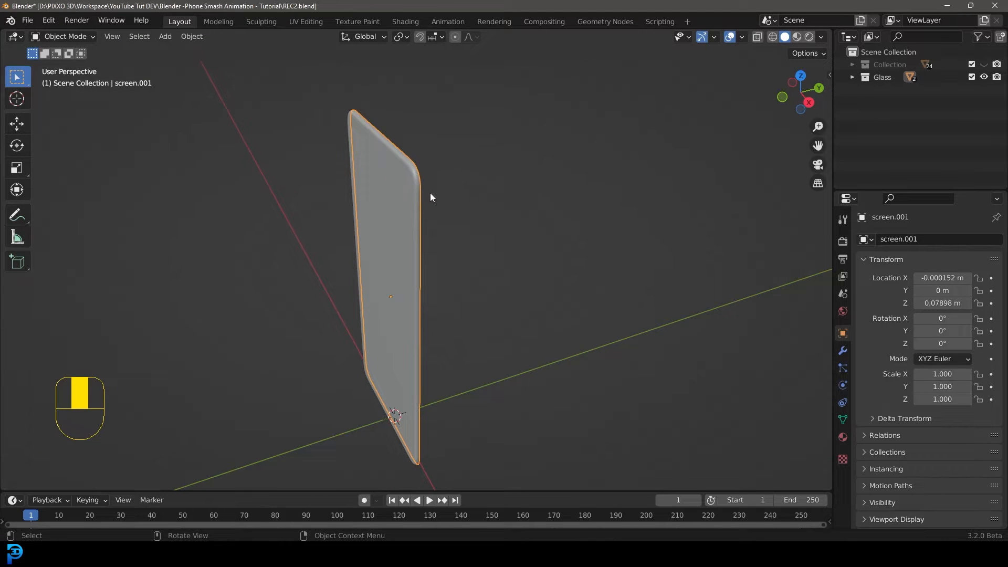
key(g)
right_click(459, 172)
key(m)
click(404, 158)
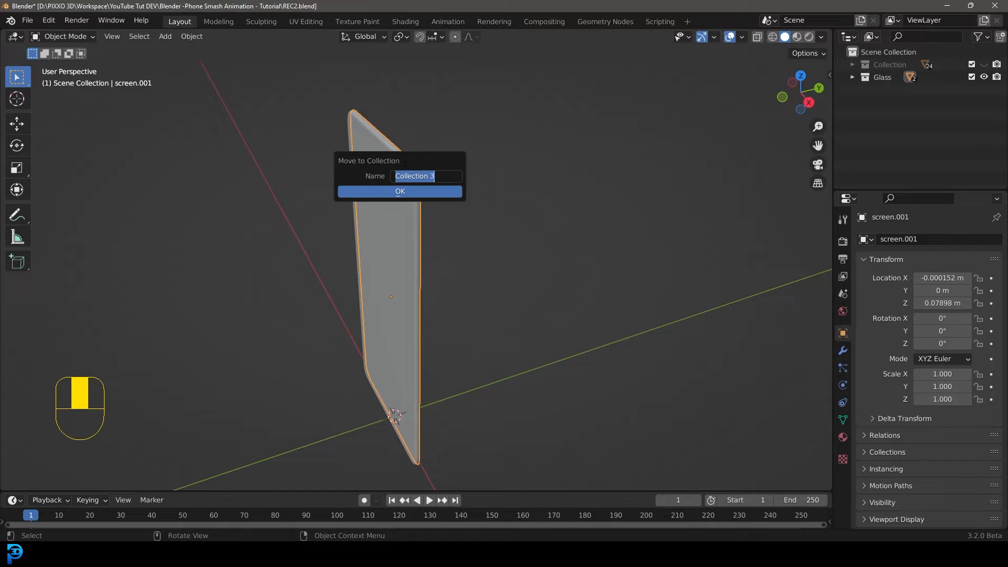
key(Return)
click(608, 143)
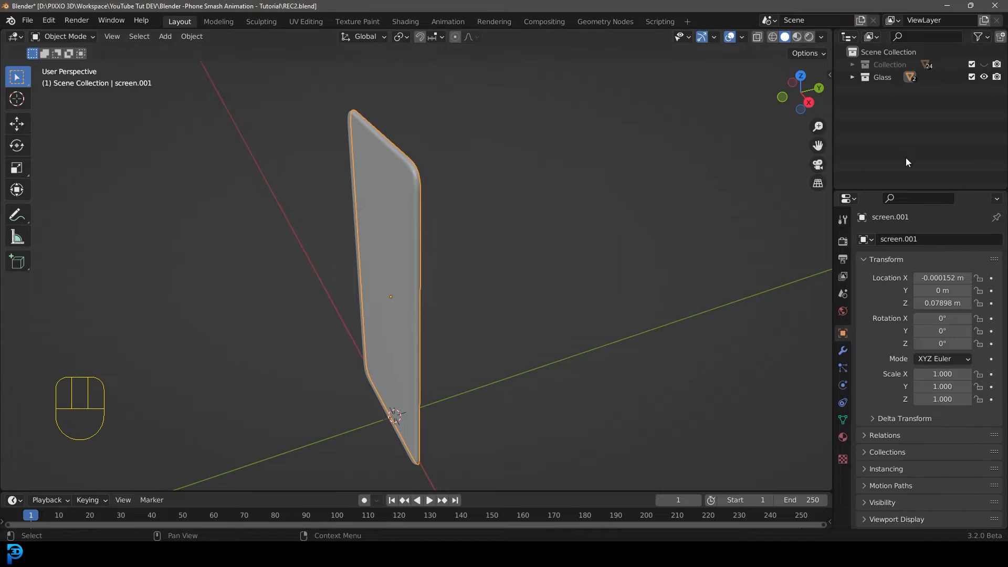
Move the new face object into the main Collection.
key(g)
right_click(509, 180)
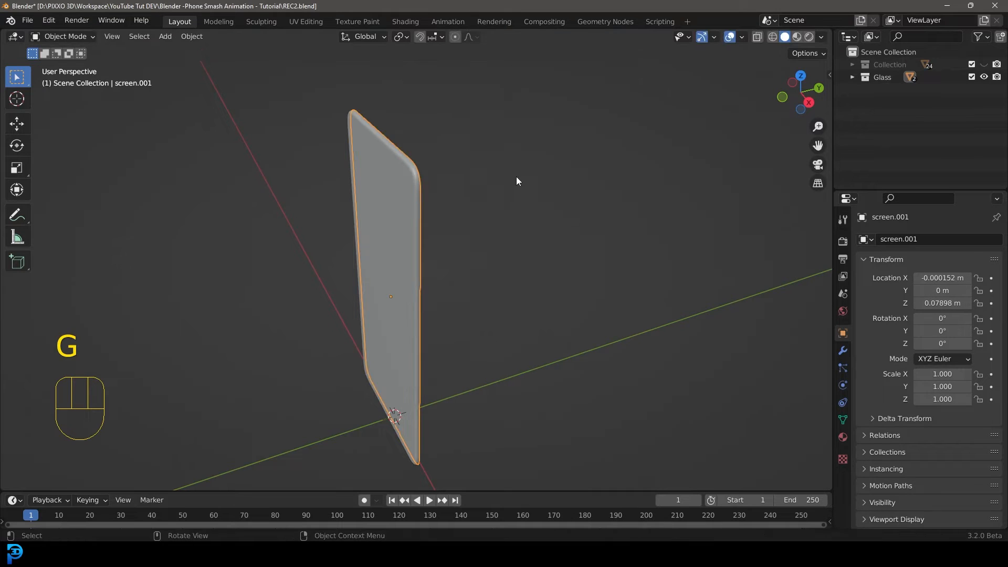
key(m)
click(453, 206)
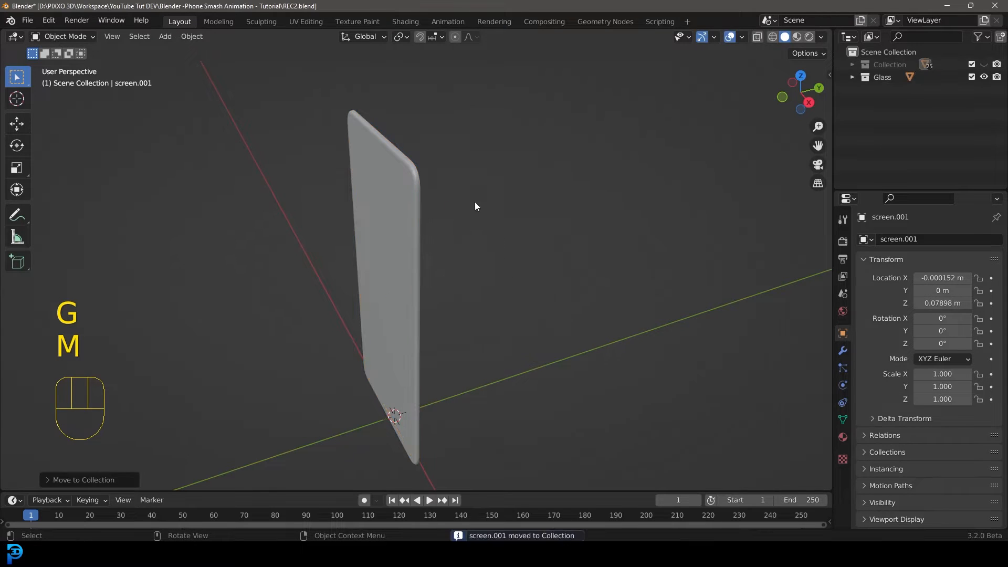
Show the main collection again, hide the Glass collection, and inspect the phone front with the new face.
middle_drag(632, 204, 557, 196)
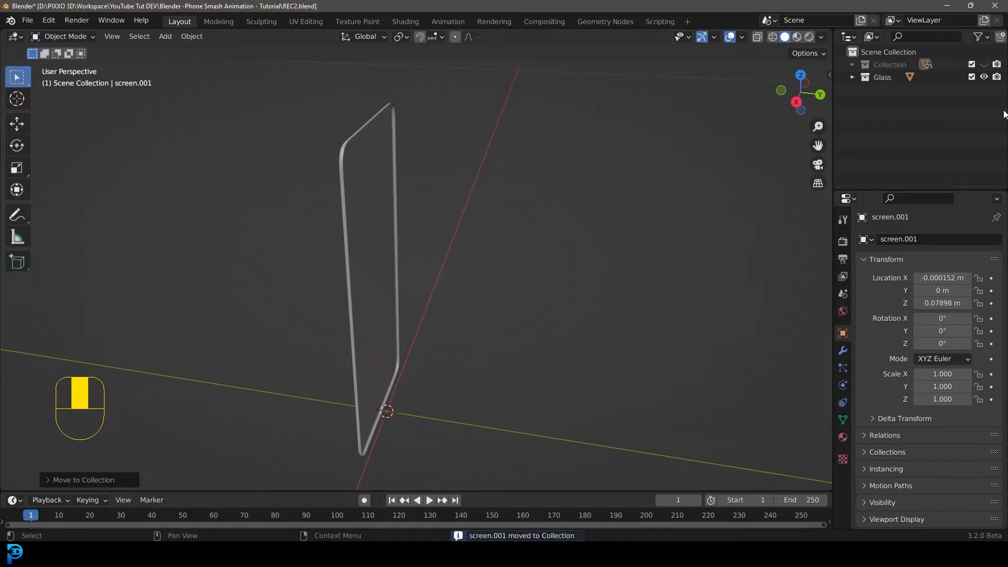
click(984, 64)
click(984, 77)
middle_drag(375, 176, 387, 198)
key(alt+a)
click(399, 204)
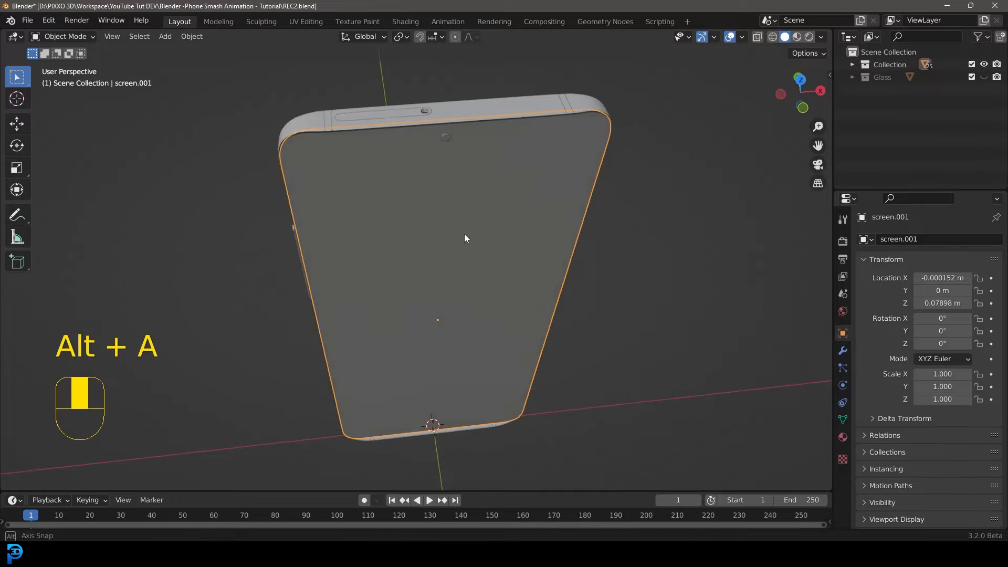
middle_drag(466, 237, 423, 214)
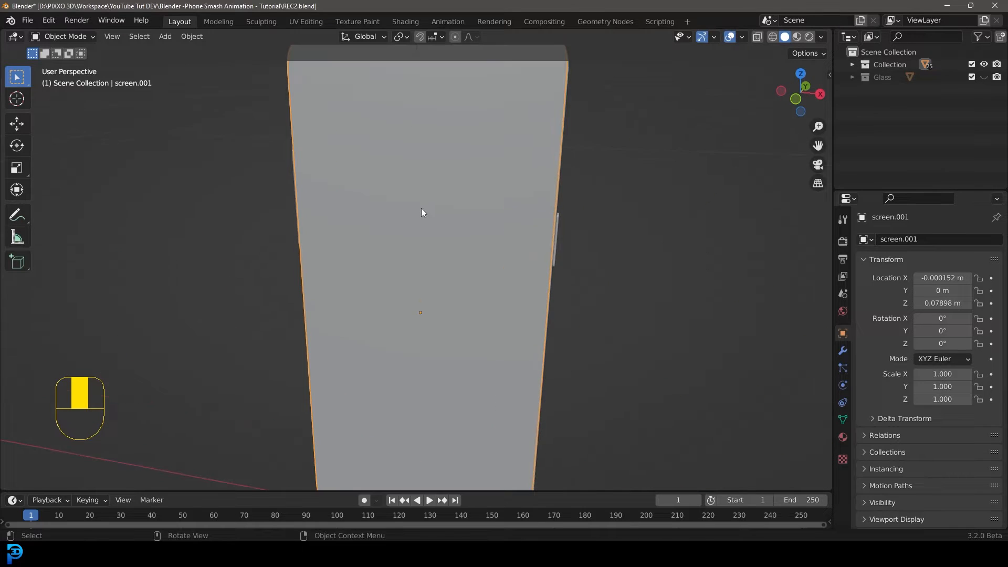
Switch the render engine to Cycles and set the device to GPU Compute.
click(842, 241)
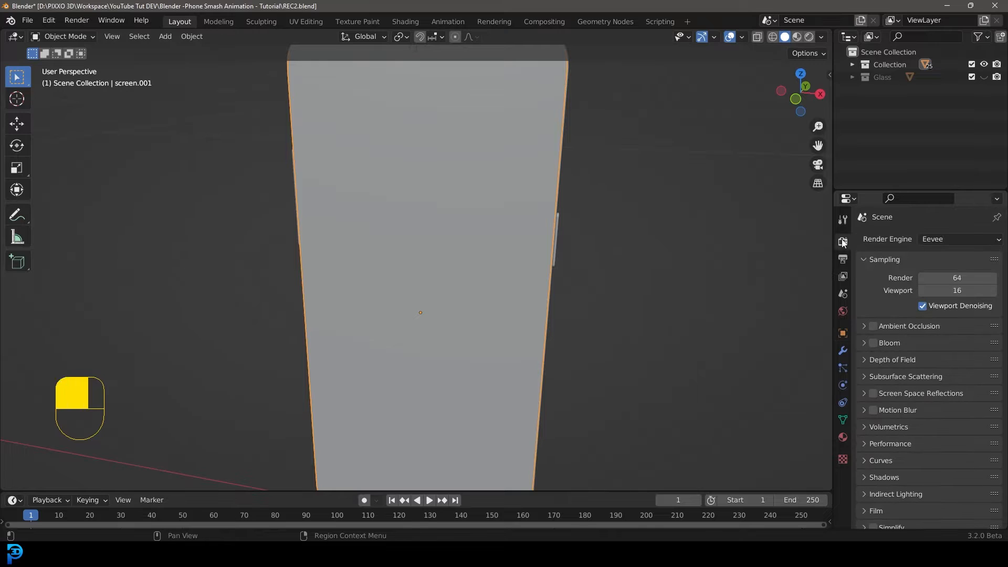
click(932, 239)
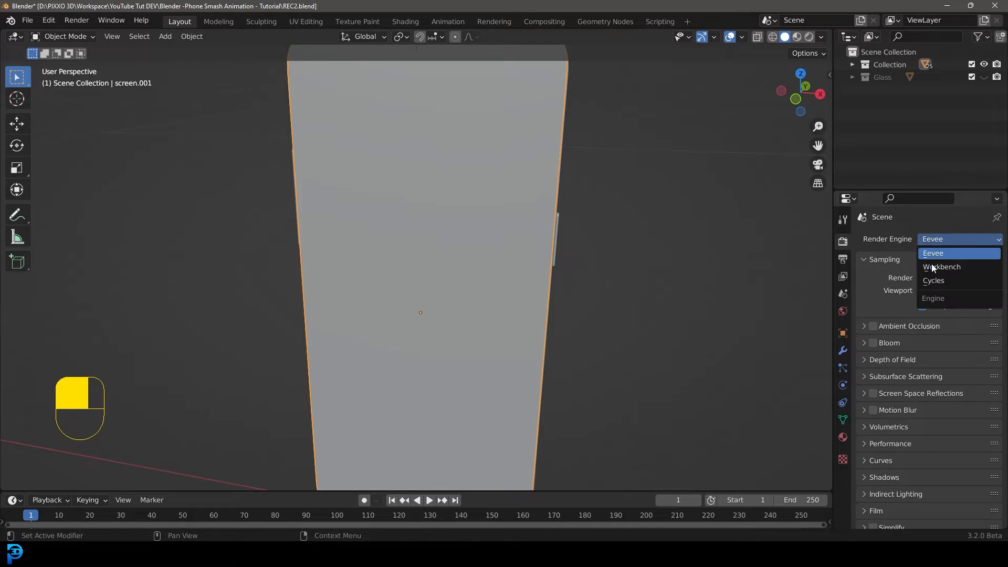
click(937, 280)
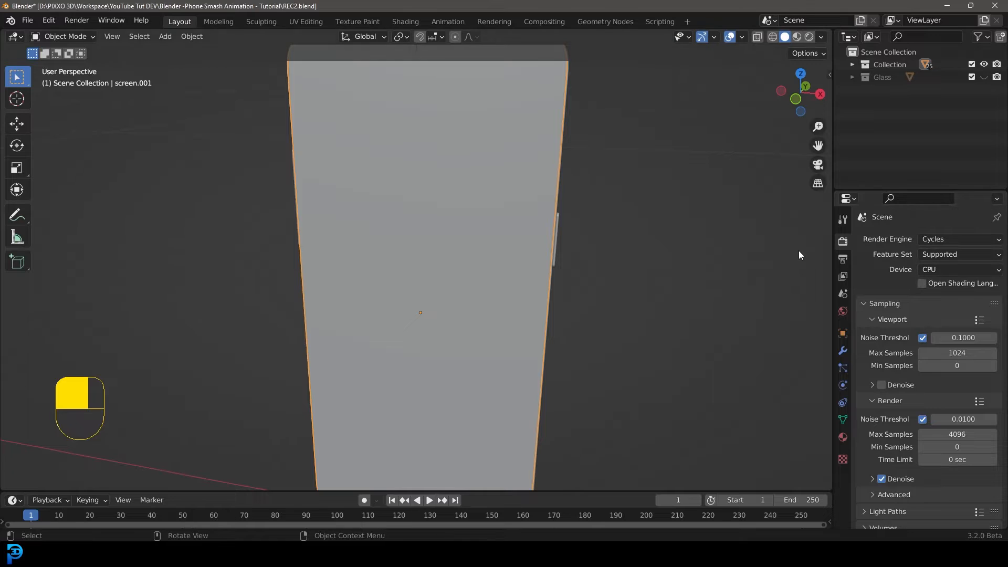
click(927, 270)
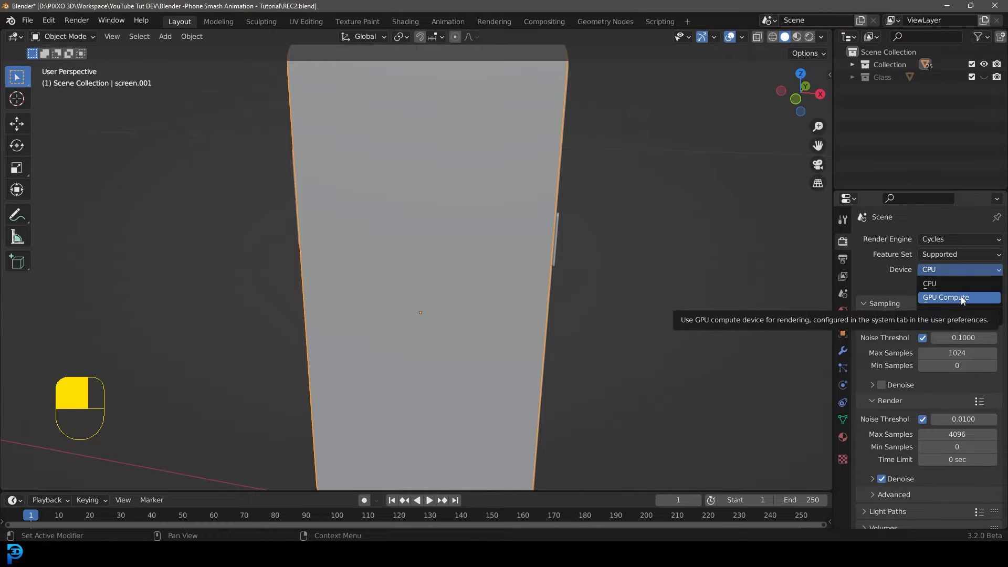
click(946, 269)
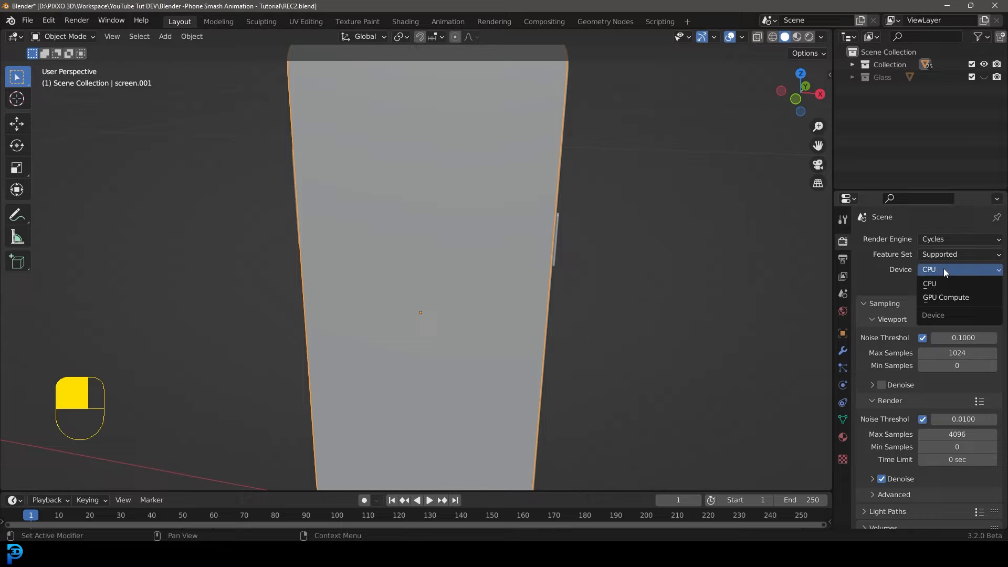
click(942, 297)
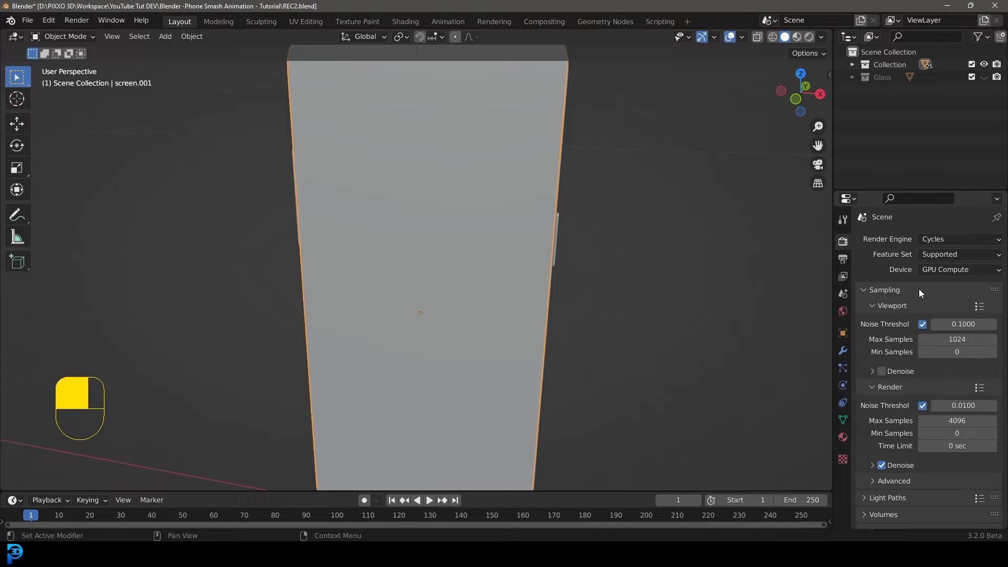
Open the face object's materials and remove its existing material slots.
click(843, 437)
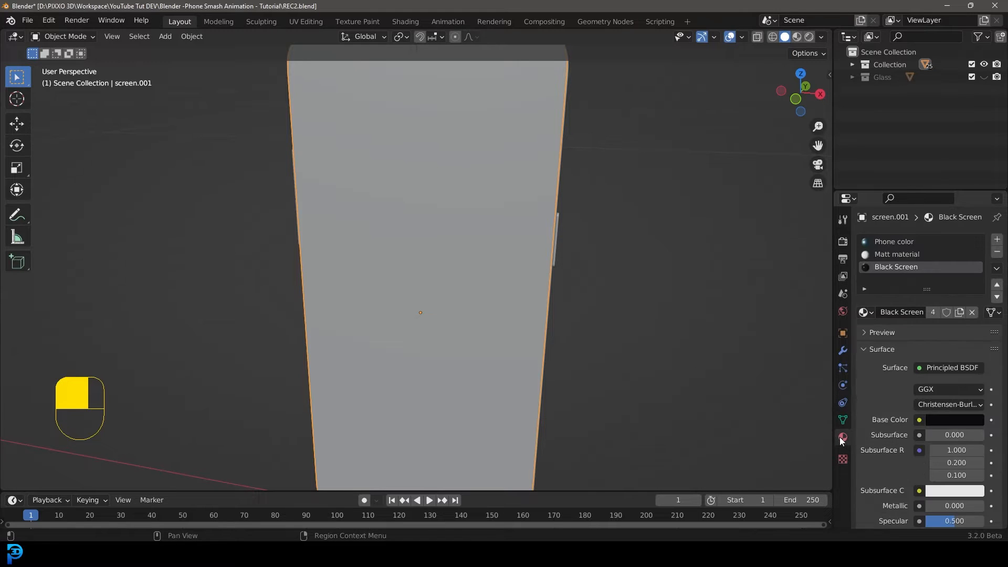
middle_drag(630, 273, 433, 228)
key(g)
right_click(434, 229)
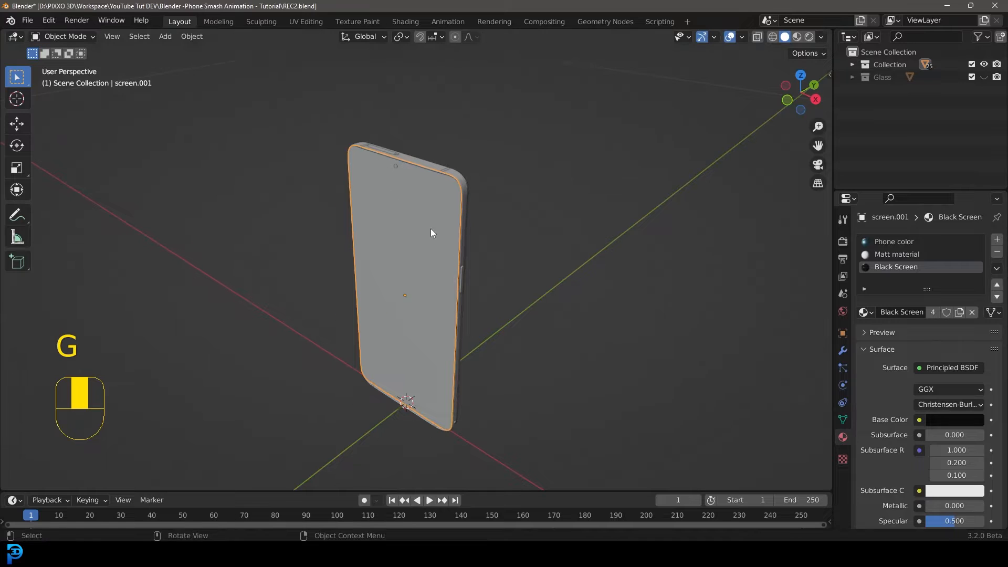
click(997, 252)
click(997, 252)
click(996, 252)
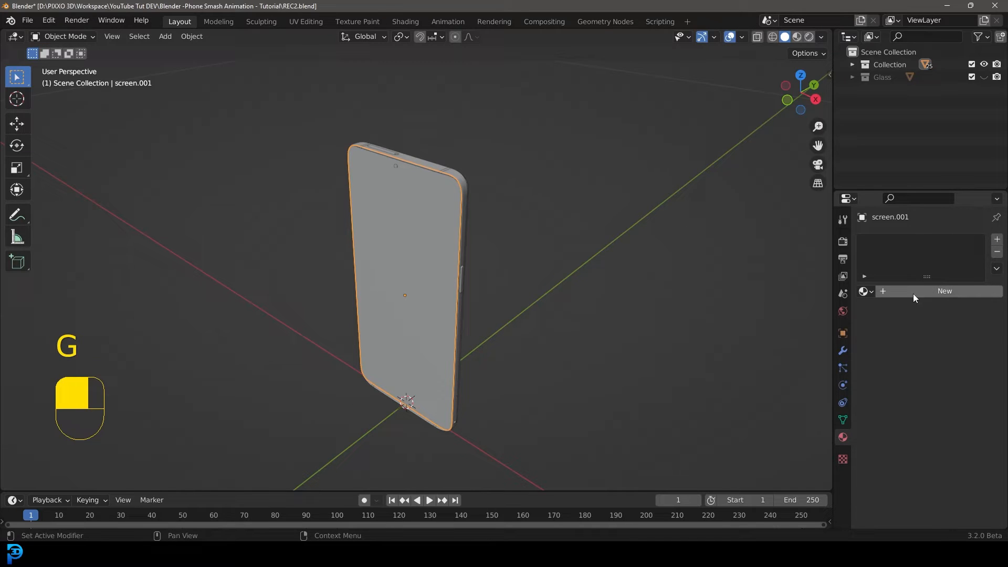
Create a new material for the face object and name it glow screen thingy.
click(940, 292)
double_click(913, 291)
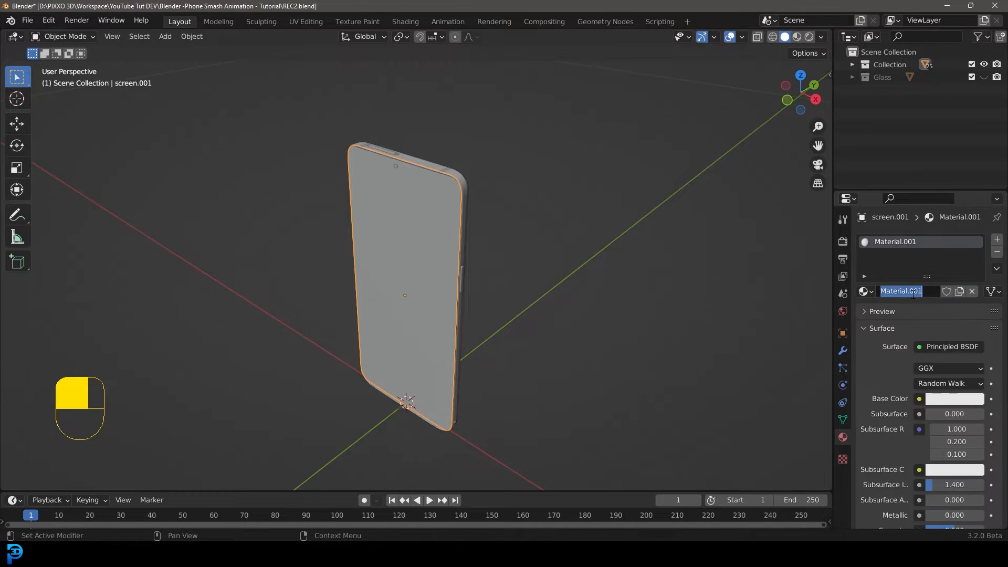
text(glow screen)
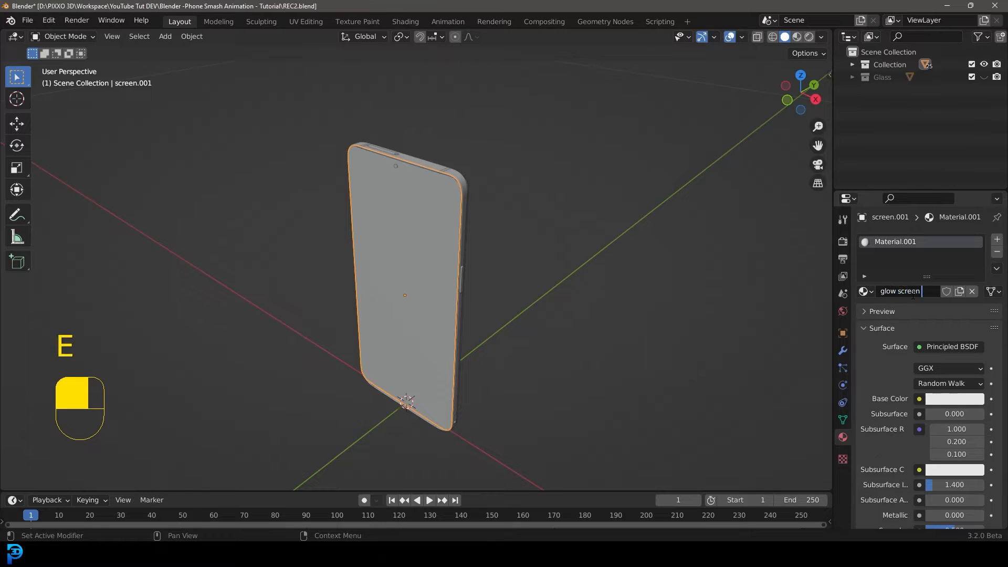
text( thingy)
key(Return)
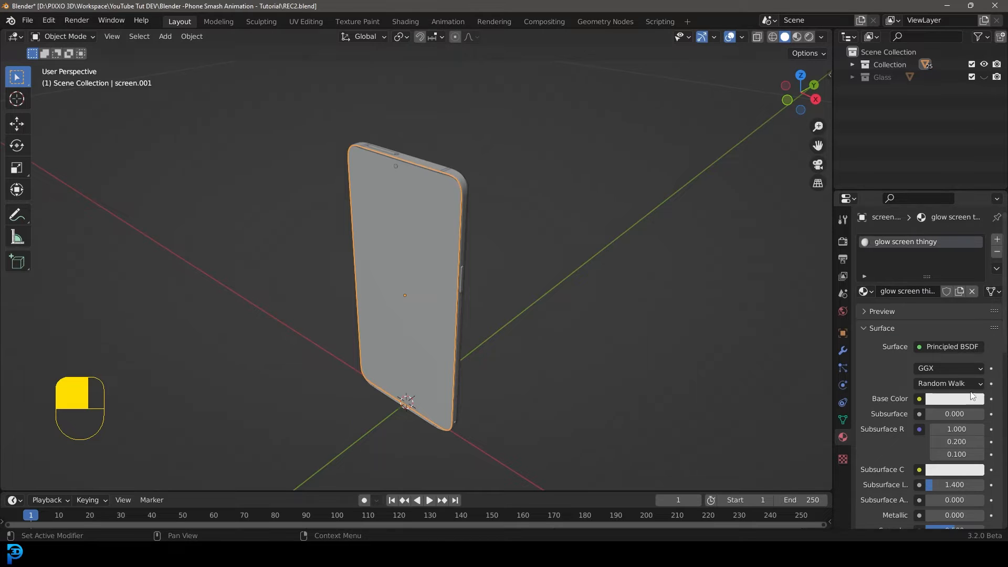
Set the face material's base colour to an image texture, opening shiwa-id-Uae7ouMw91A-unsplash.jpg from Downloads.
click(919, 400)
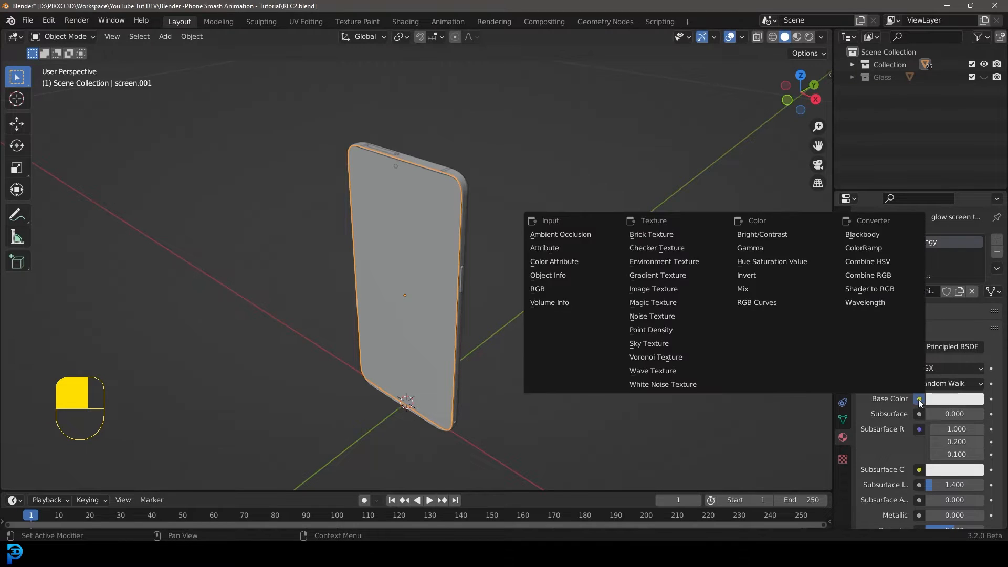
click(685, 294)
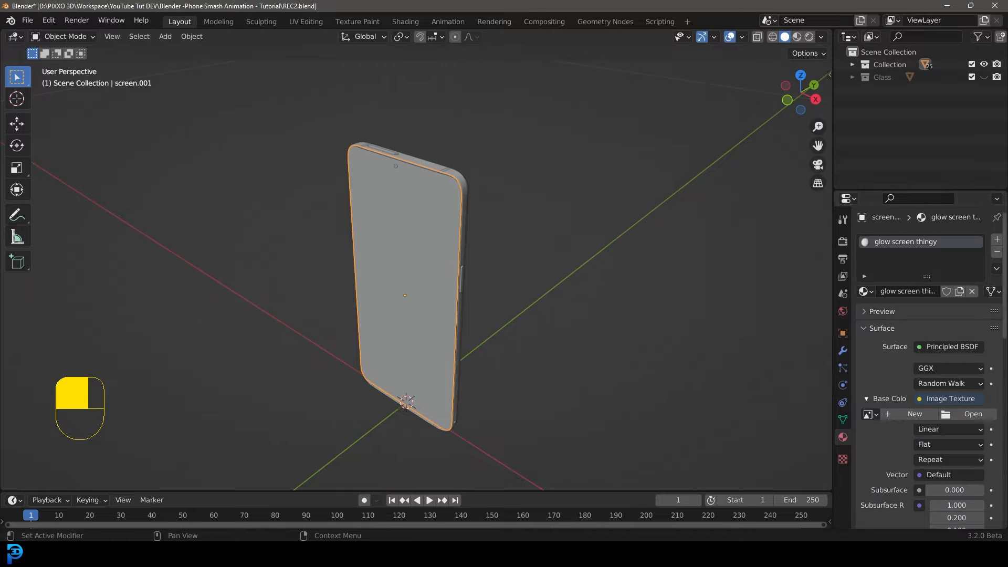
click(970, 415)
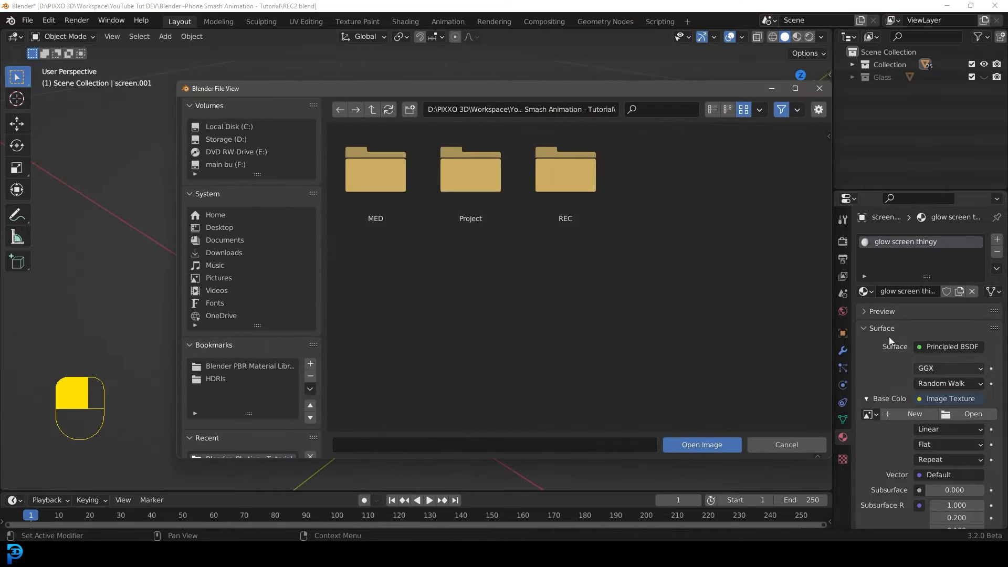
click(234, 256)
click(548, 156)
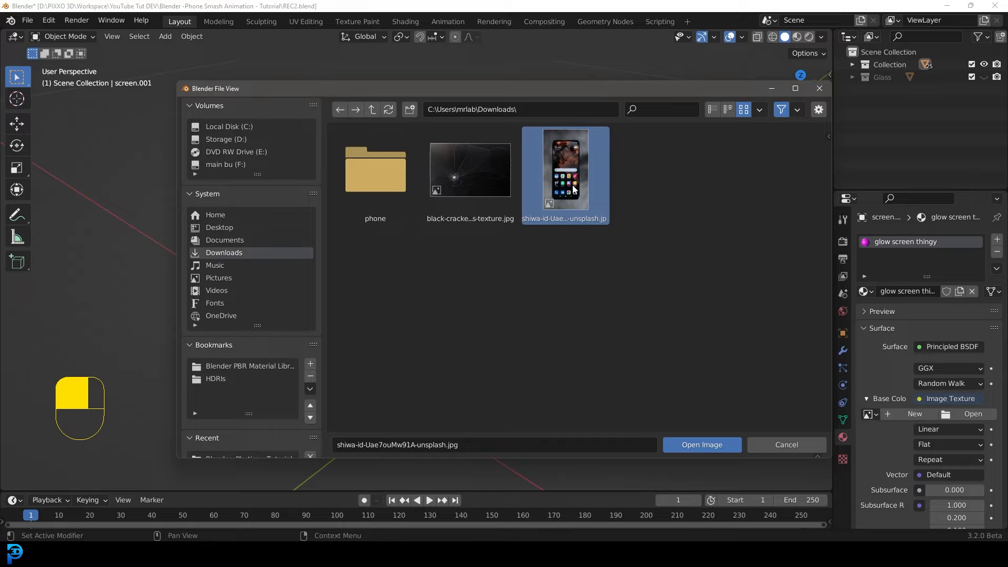
click(697, 446)
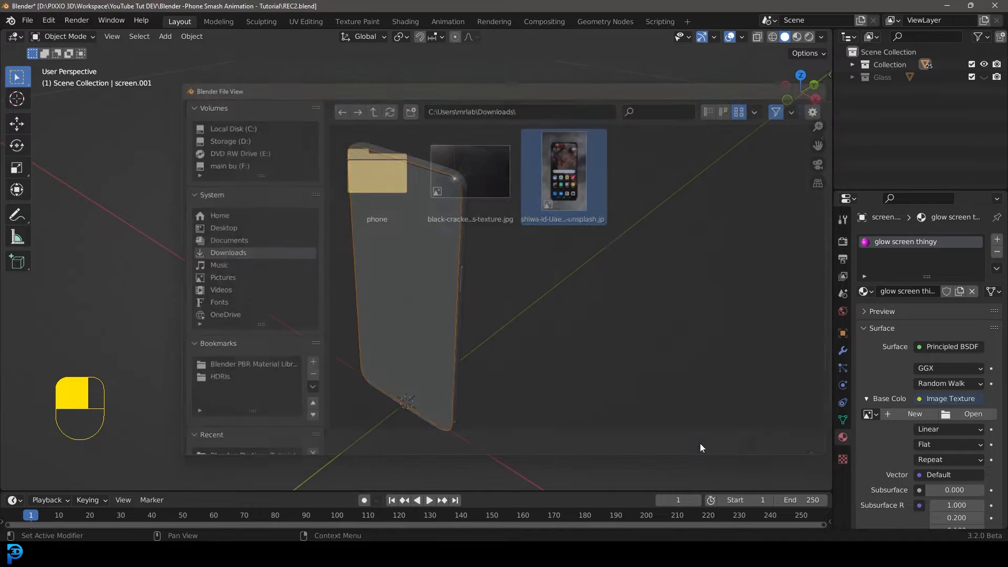
Switch the viewport to Material Preview shading to check the textured face.
mouse_move(418, 200)
middle_down()
mouse_move(430, 203)
mouse_move(481, 124)
middle_up()
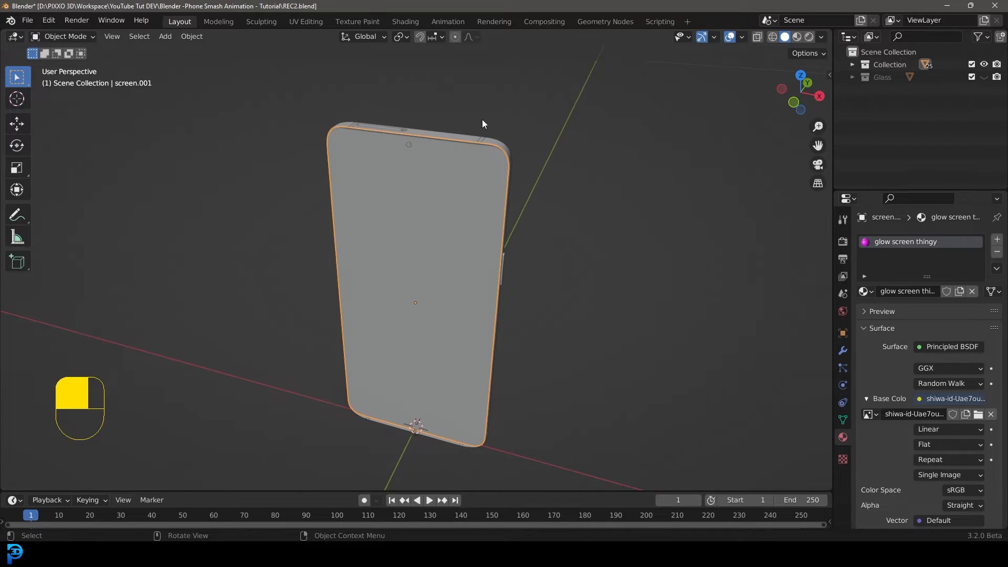
key(z)
click(514, 197)
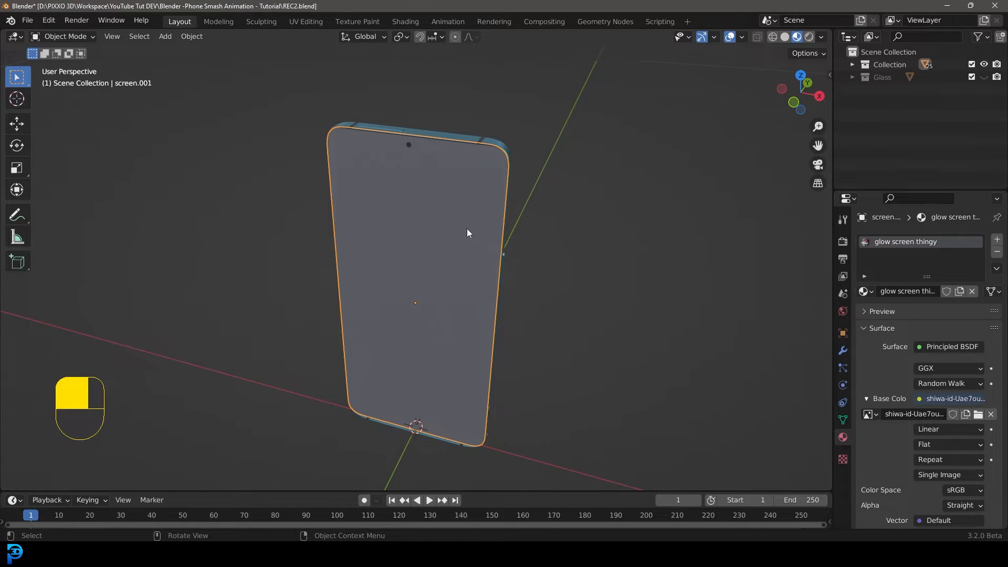
Switch to the UV Editing workspace and display the phone screen image in the UV editor.
click(306, 21)
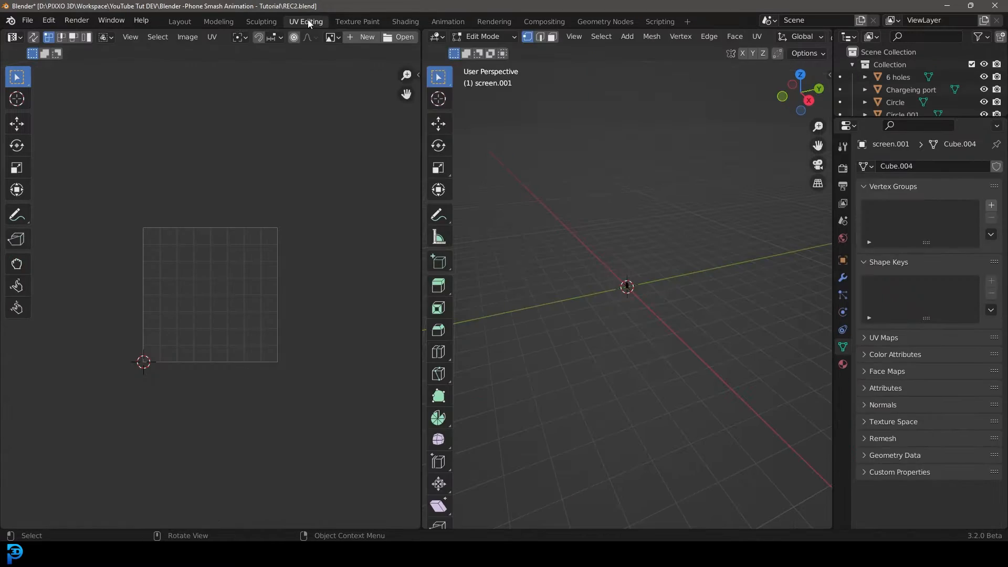
click(332, 37)
click(365, 69)
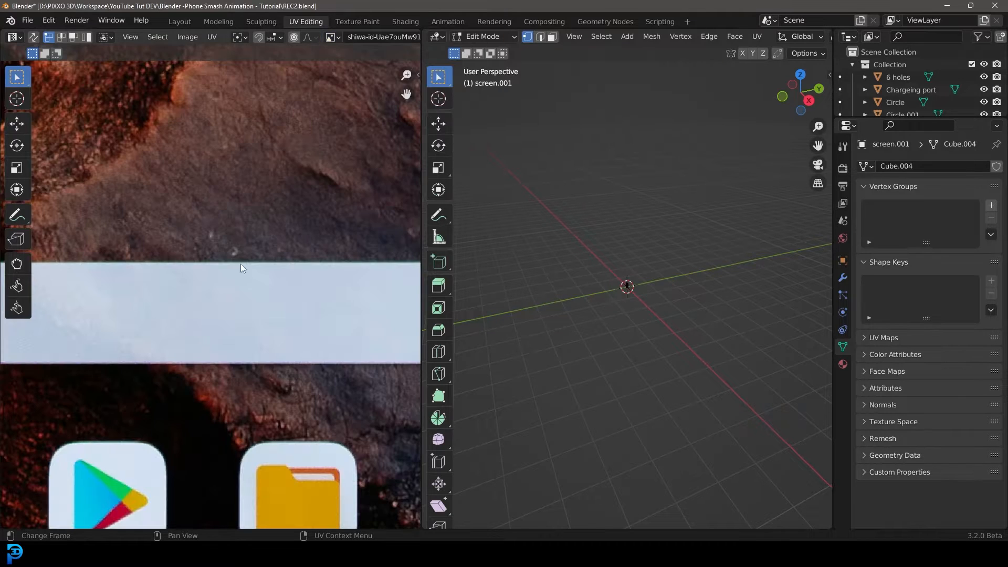
Select all faces of the screen mesh in front view and unwrap them with Project from View.
scroll(242, 265, down, 8)
key(KP_1)
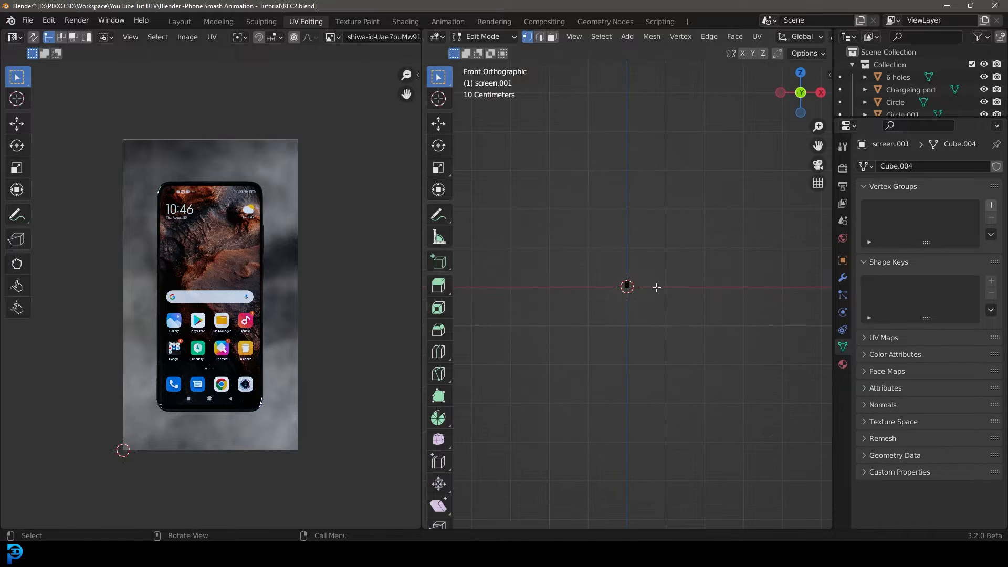
scroll(609, 311, up, 10)
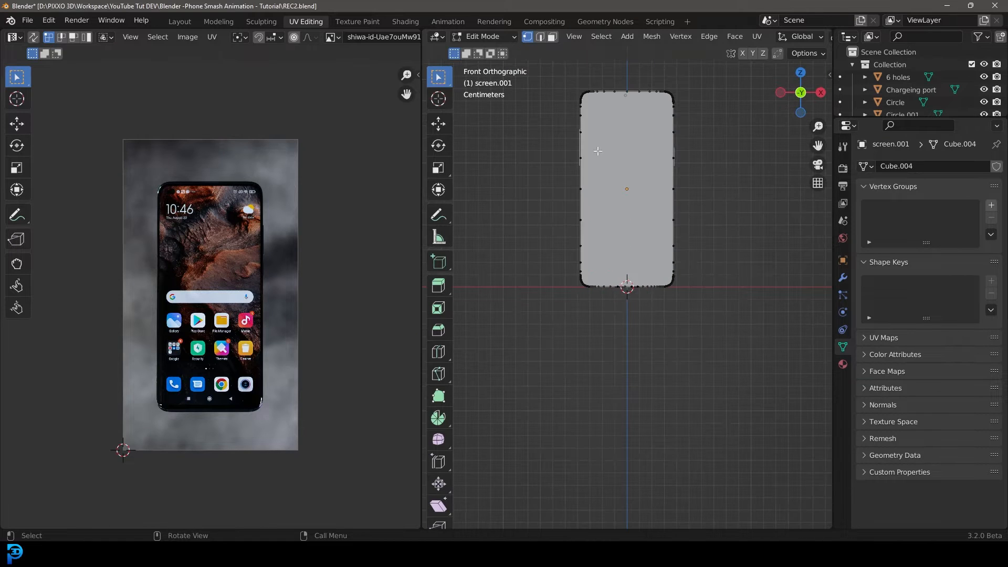
scroll(577, 110, up, 3)
shift+middle_drag(622, 197, 622, 257)
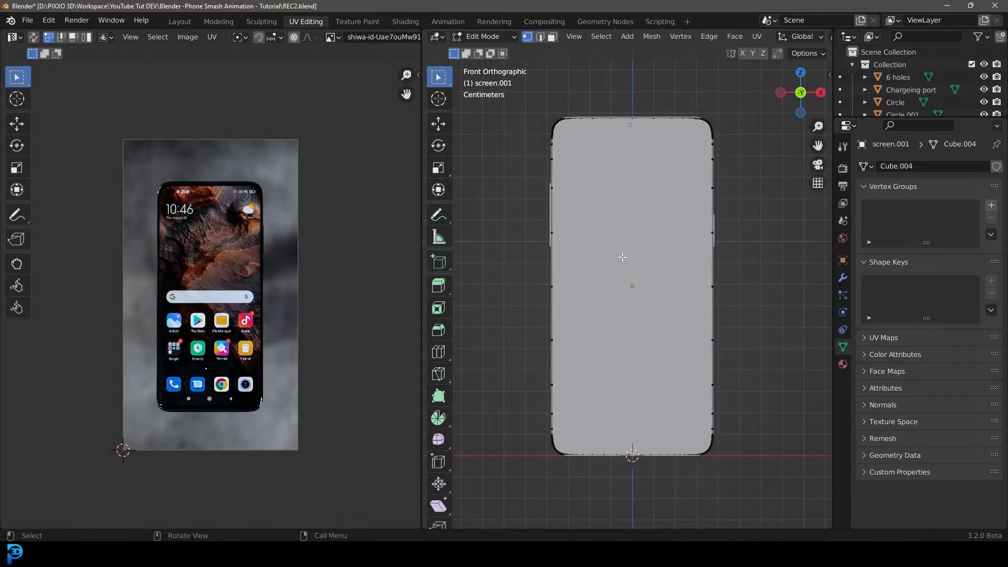
key(a)
scroll(631, 201, down, 1)
scroll(631, 201, up, 1)
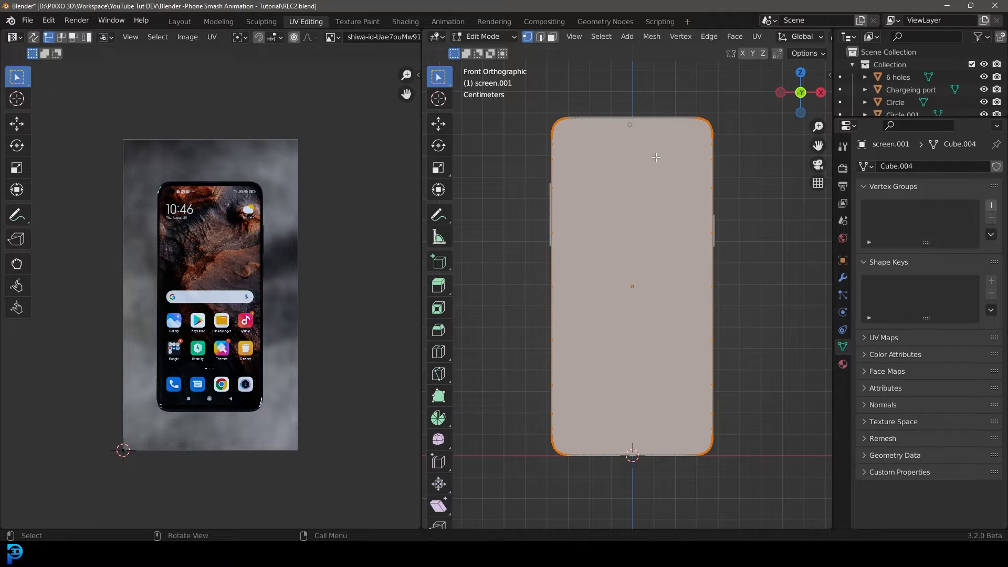
key(u)
click(614, 262)
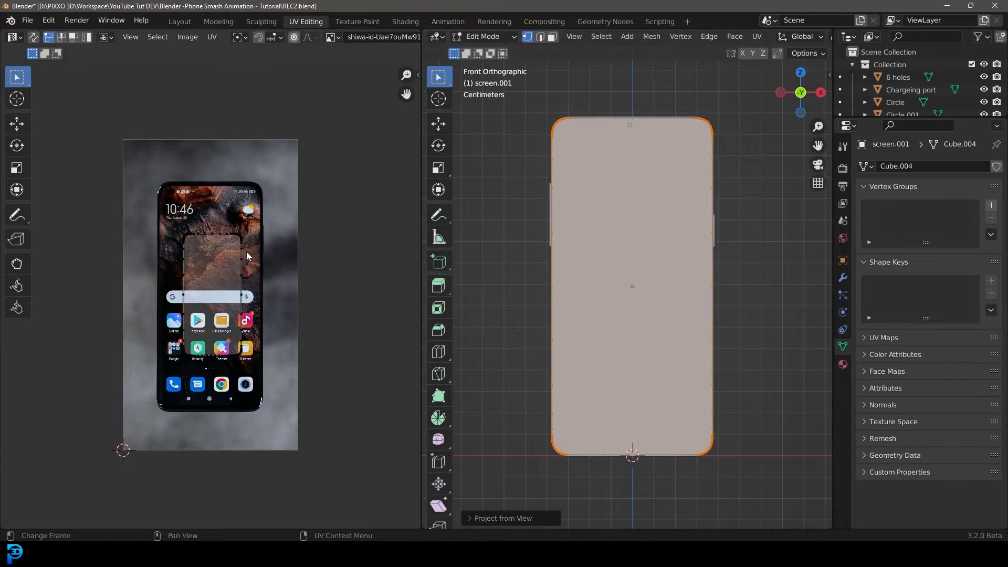
Select all UVs and scale the island up to cover the phone screen in the image, previewing materials in the viewport.
key(a)
scroll(140, 200, up, 1)
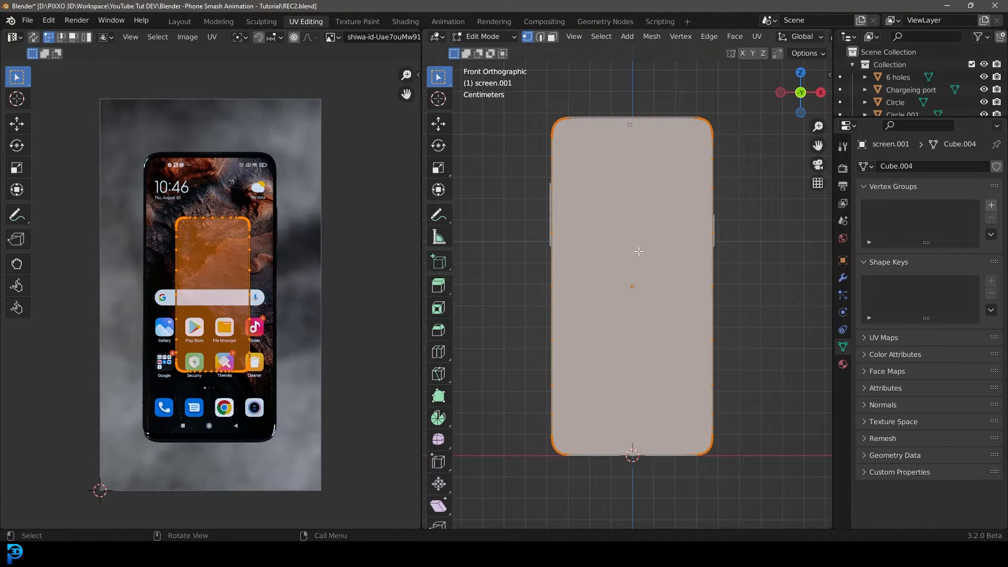
mouse_move(639, 252)
middle_down()
mouse_move(624, 267)
mouse_move(656, 251)
middle_up()
key(z)
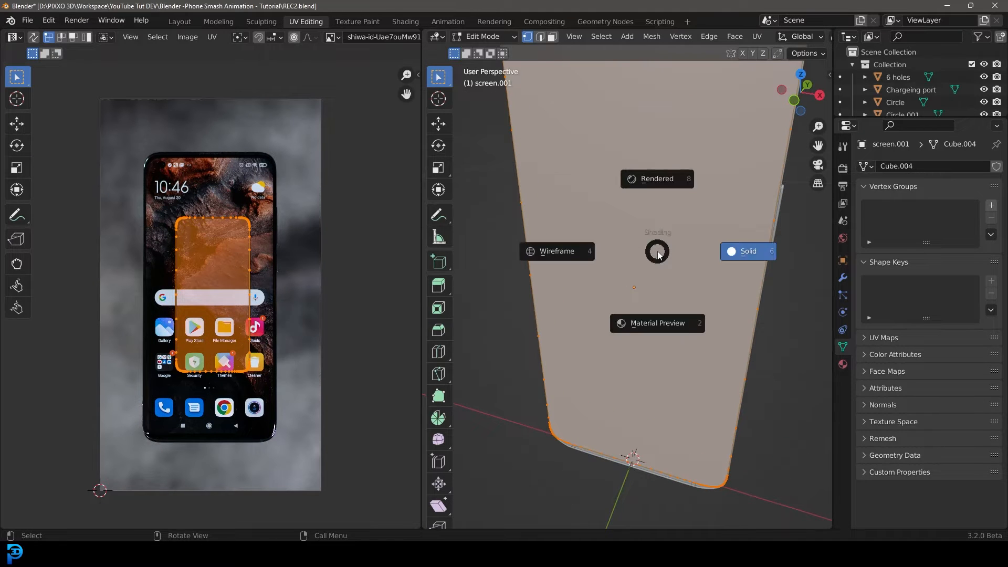
click(654, 324)
drag(103, 158, 287, 414)
key(s)
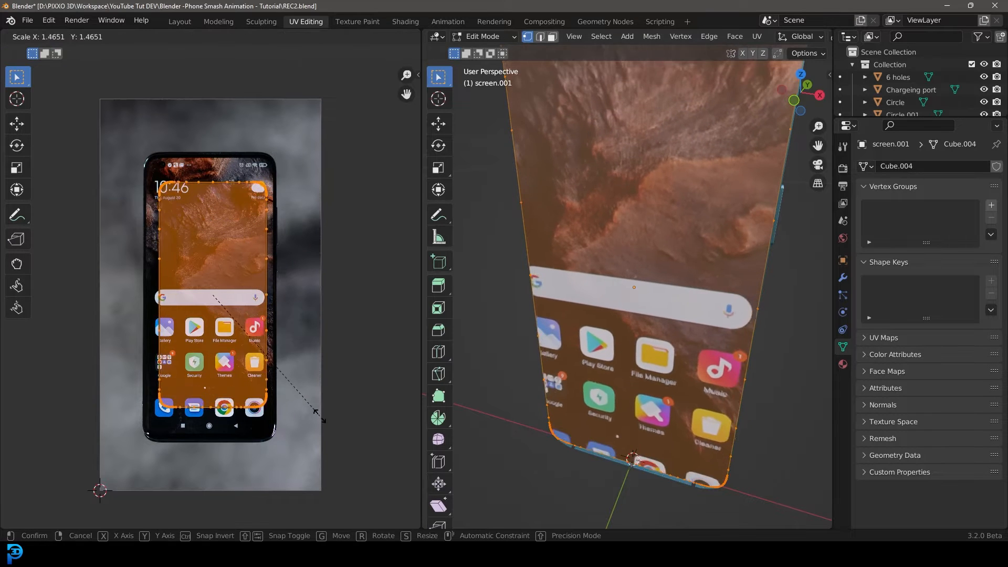
click(334, 451)
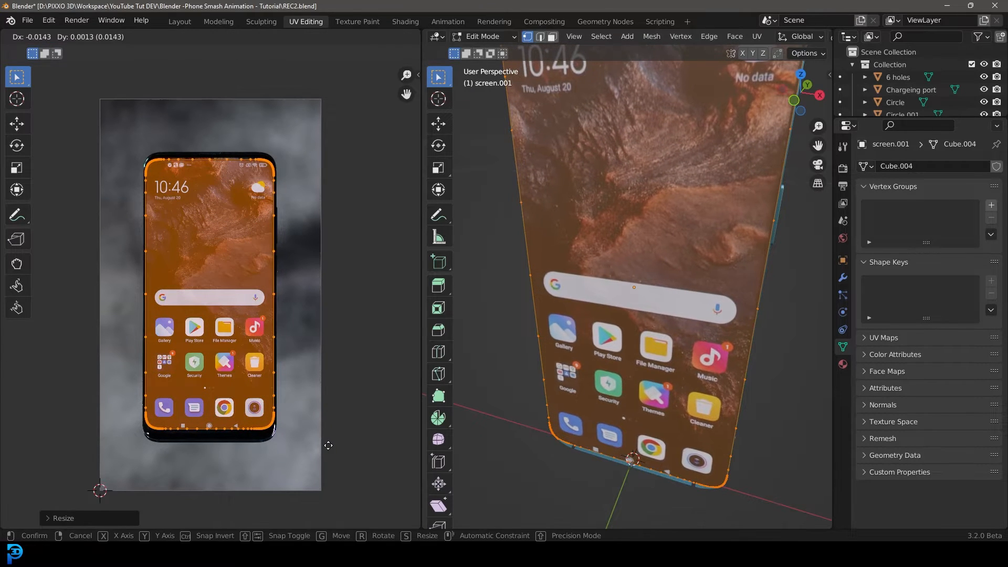
Move the UV island so it lines up with the phone screen in the image.
key(g)
click(326, 451)
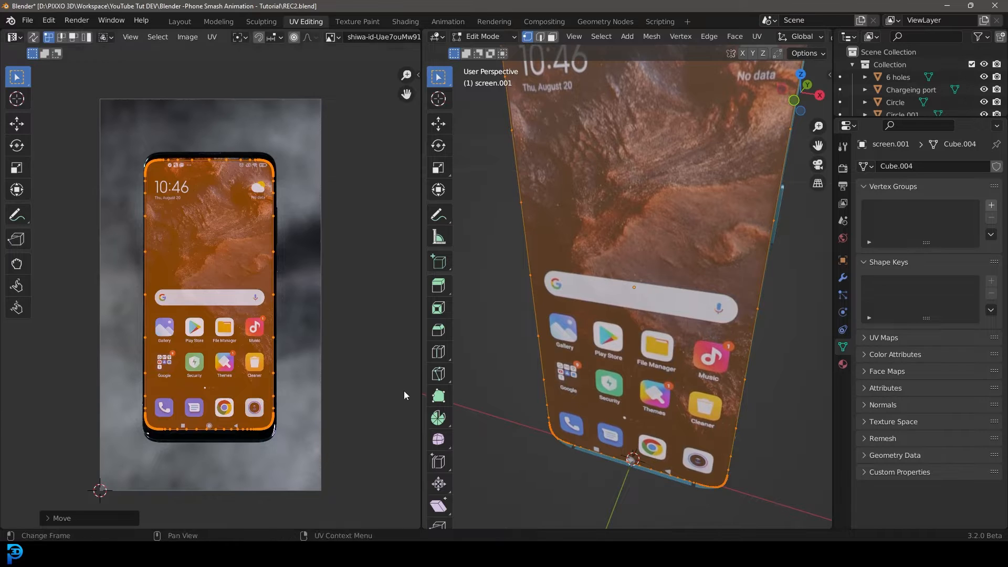
scroll(483, 357, down, 3)
middle_drag(483, 351, 479, 328)
key(g)
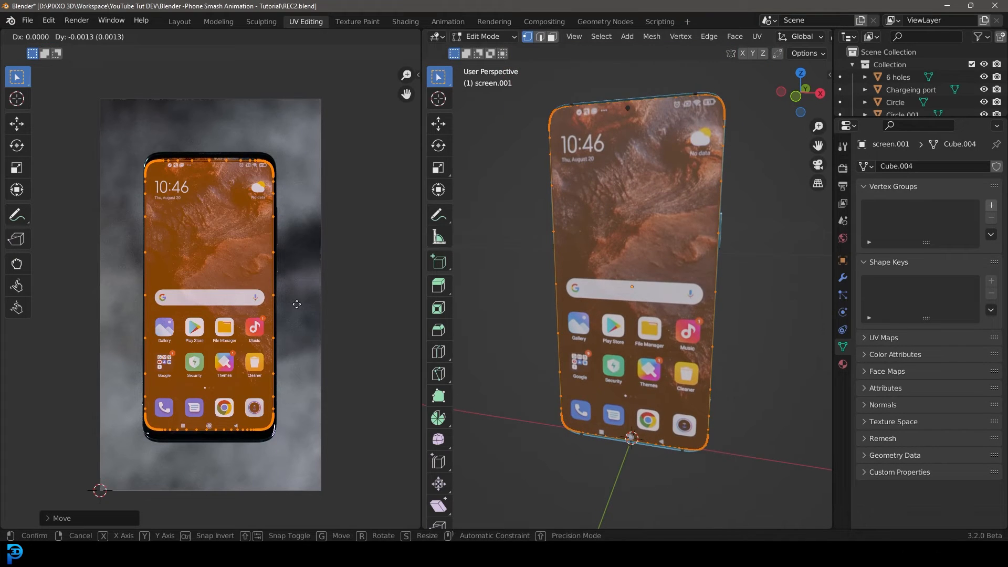
click(301, 272)
Fine-tune the UV island's scale and position, stretching it slightly along Y to fit the screen.
key(s)
click(328, 347)
key(g)
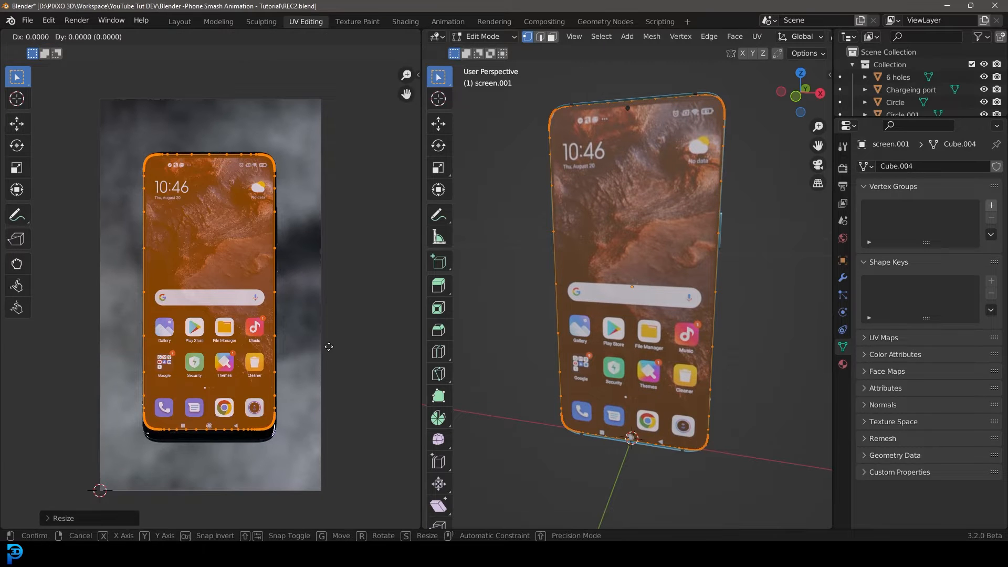
click(332, 374)
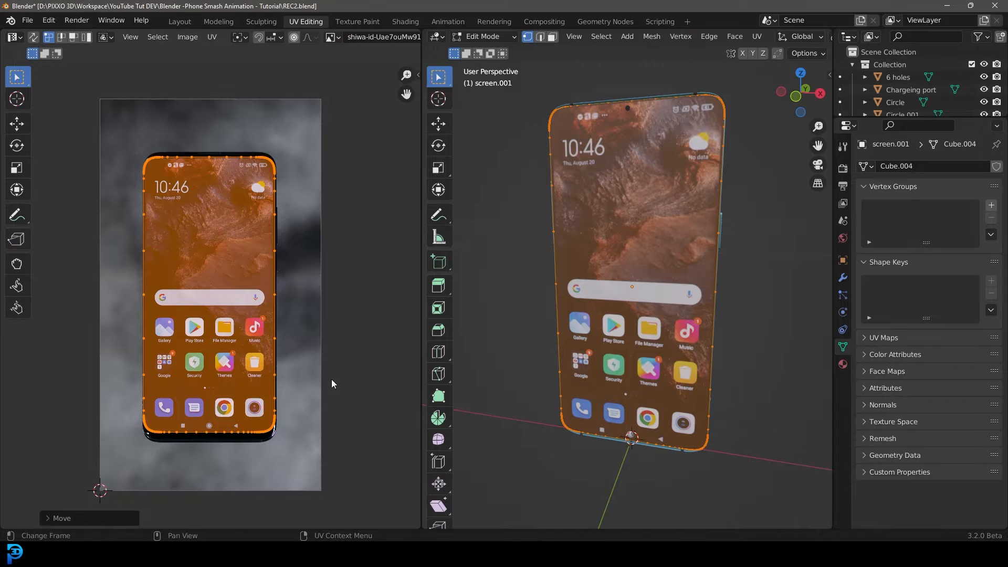
key(s)
key(y)
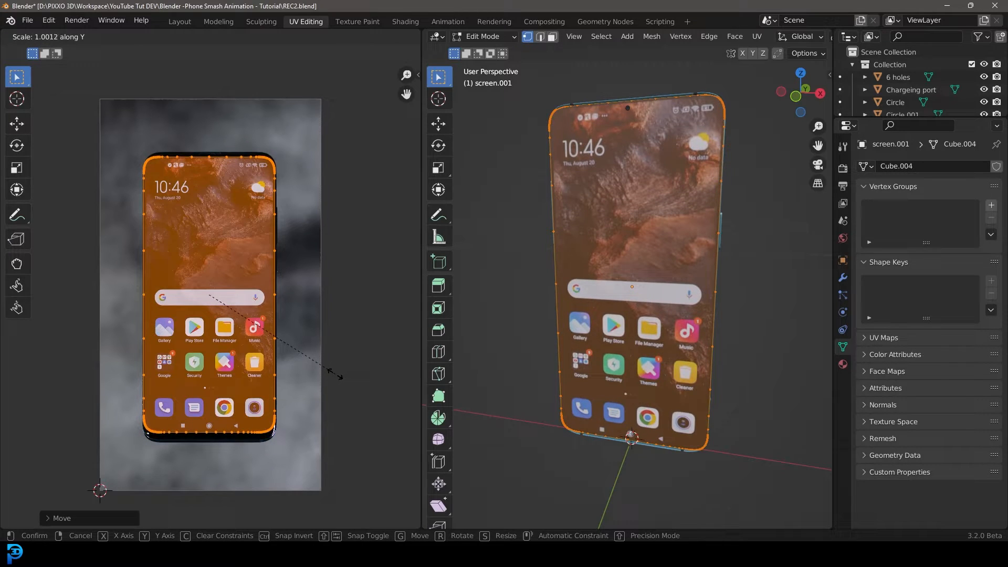
click(336, 381)
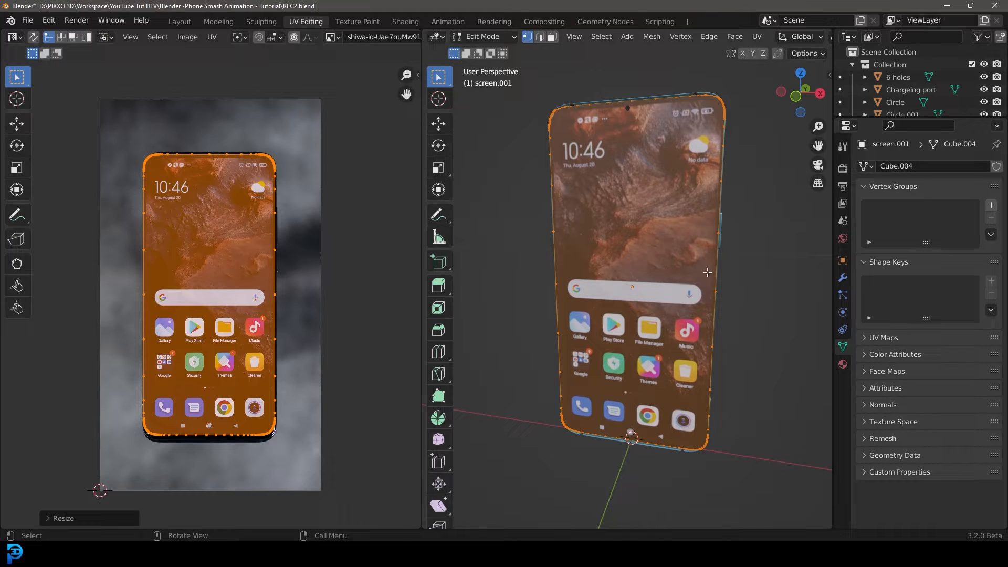
In the Shading workspace, add an Emission node fed by the image texture and connect it to the material output surface.
click(404, 21)
key(KP_1)
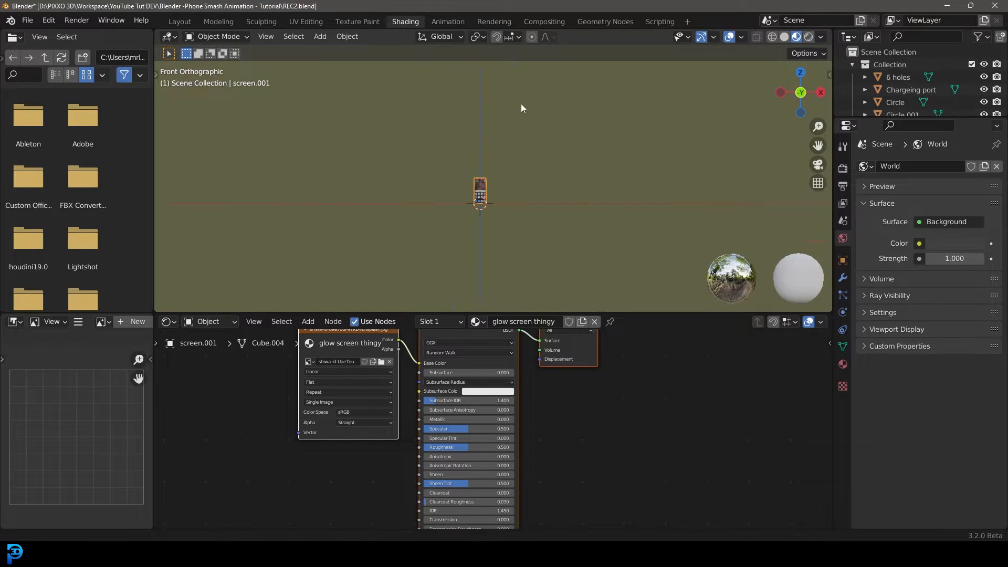
middle_drag(486, 184, 461, 171)
scroll(471, 196, down, 3)
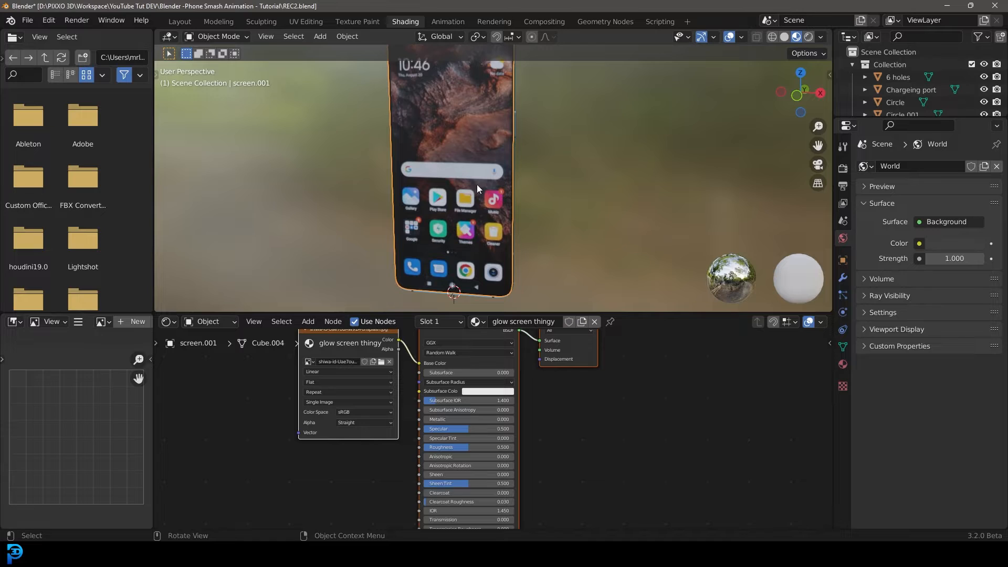
scroll(443, 434, down, 2)
middle_drag(383, 419, 367, 463)
scroll(366, 463, up, 2)
drag(452, 377, 455, 418)
key(shift+a)
click(423, 372)
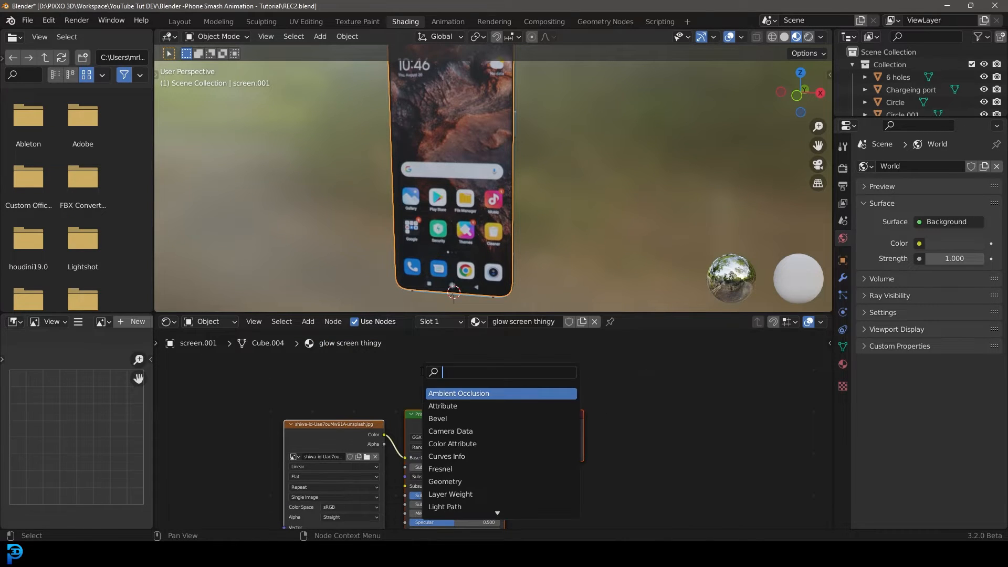
text(e)
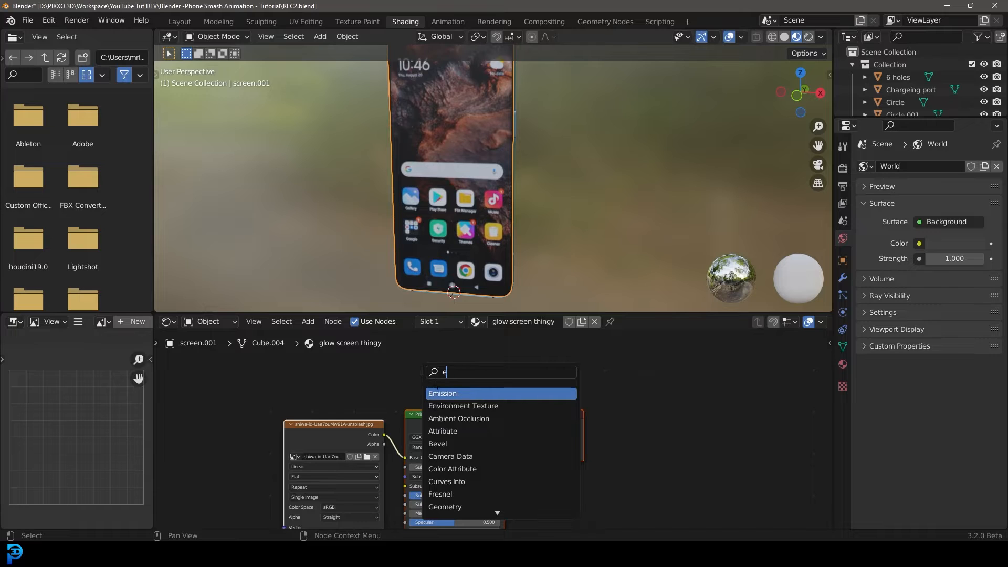
key(Return)
click(425, 357)
drag(378, 432, 578, 377)
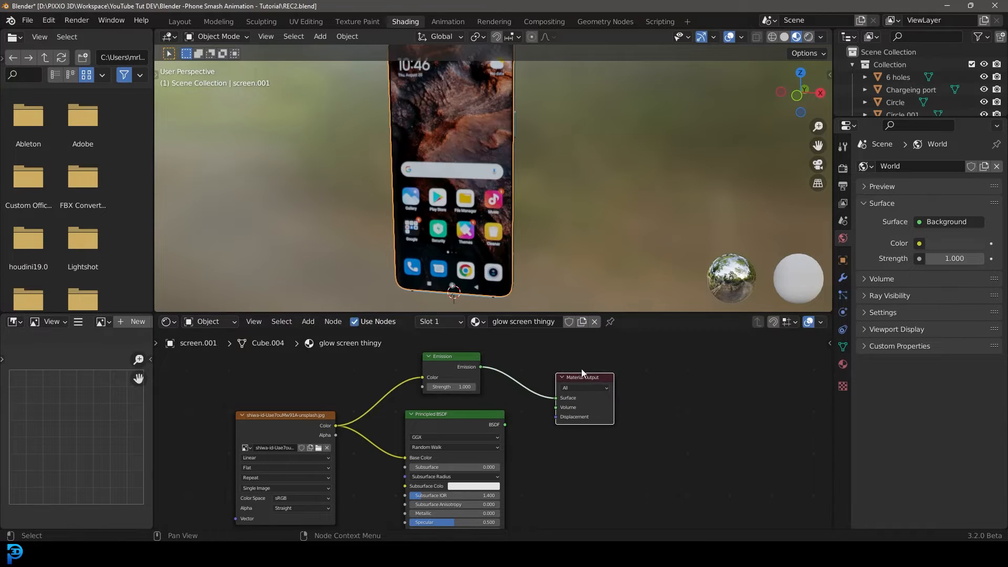
Set the world background colour to black.
scroll(450, 159, down, 3)
middle_drag(450, 164, 550, 195)
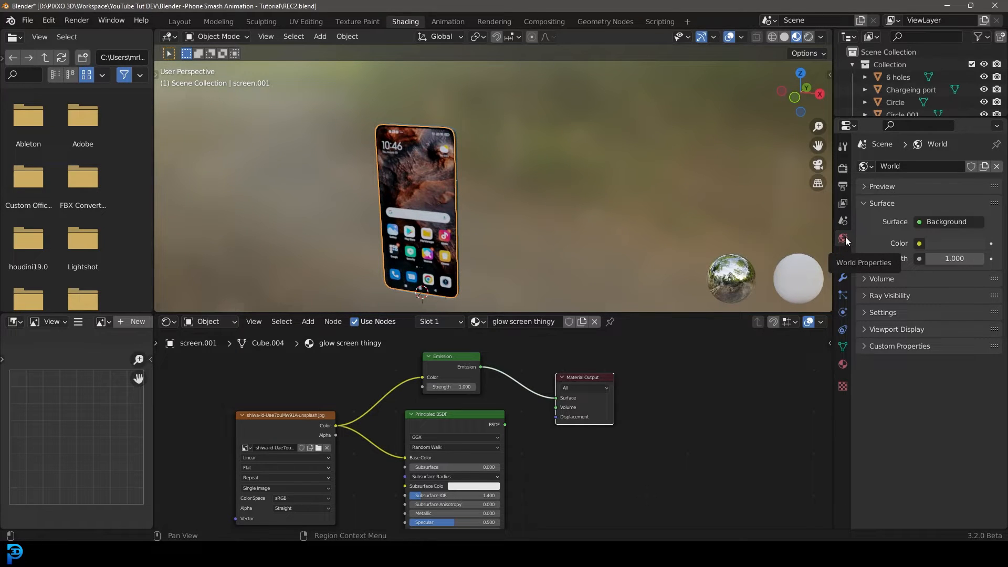
click(965, 244)
drag(965, 245, 914, 245)
Switch the viewport to Rendered shading to preview the glowing screen.
key(z)
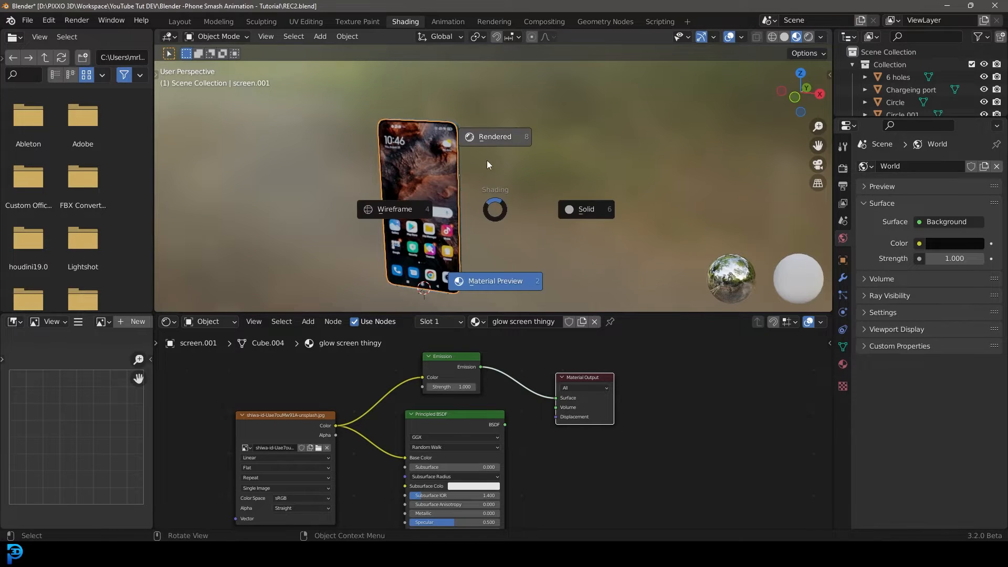
click(487, 140)
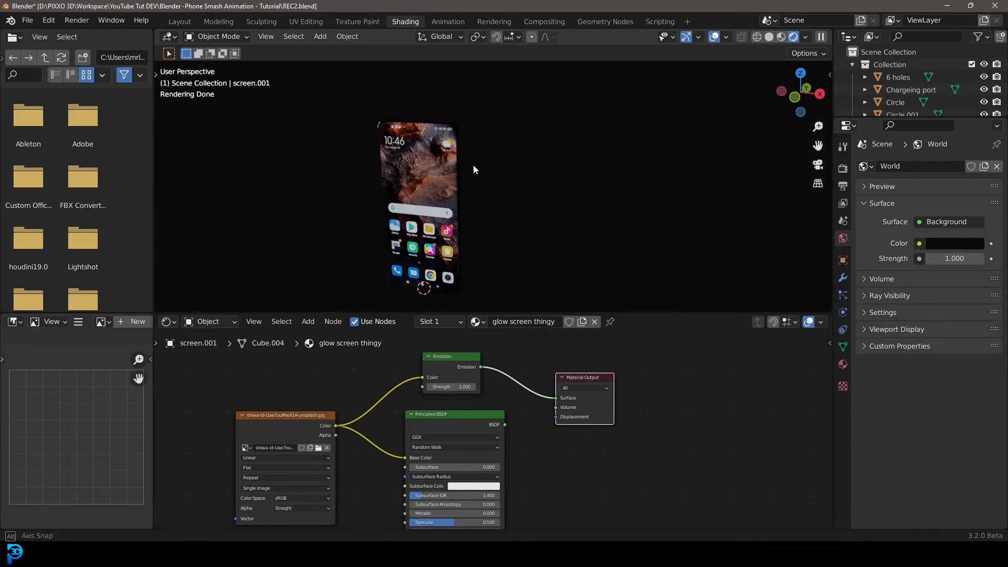
middle_drag(473, 165, 489, 324)
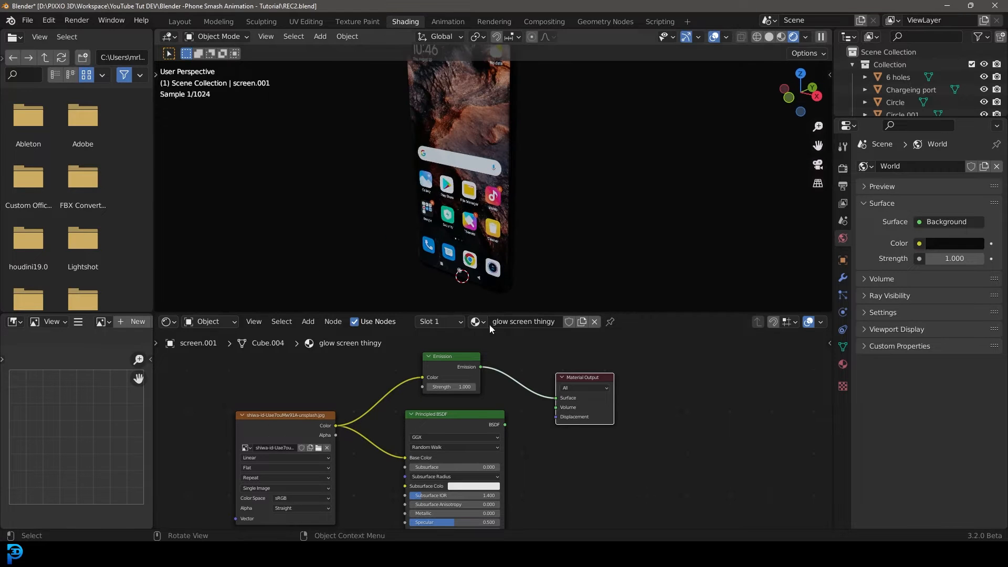
drag(439, 417, 436, 429)
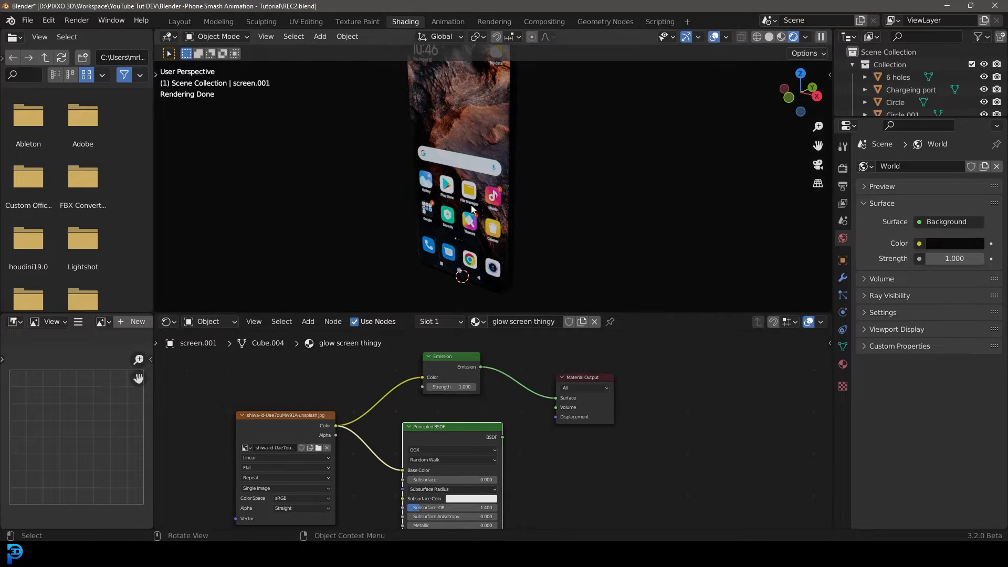
Collapse the main collection in the outliner and include the Glass collection in the view layer.
key(z)
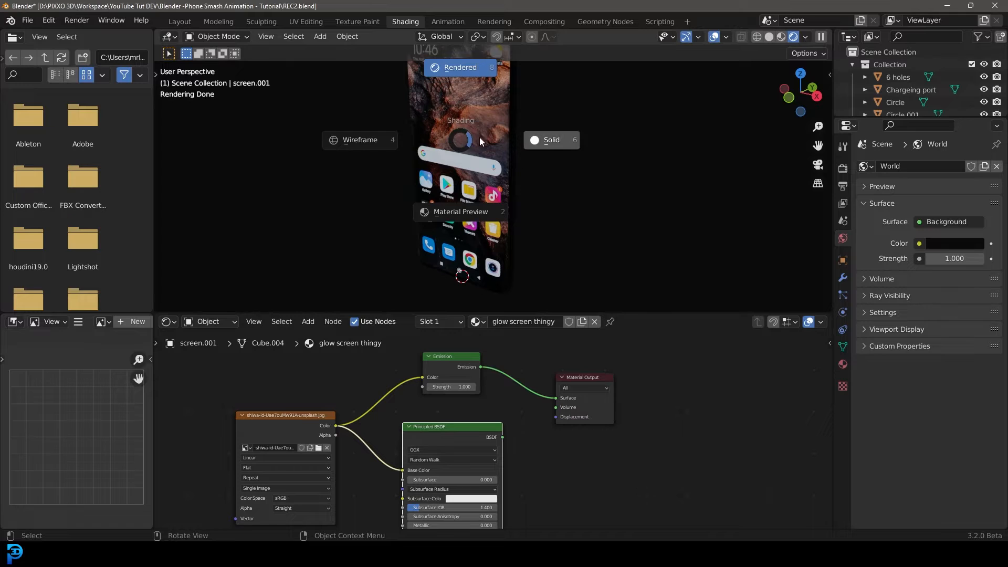
click(851, 65)
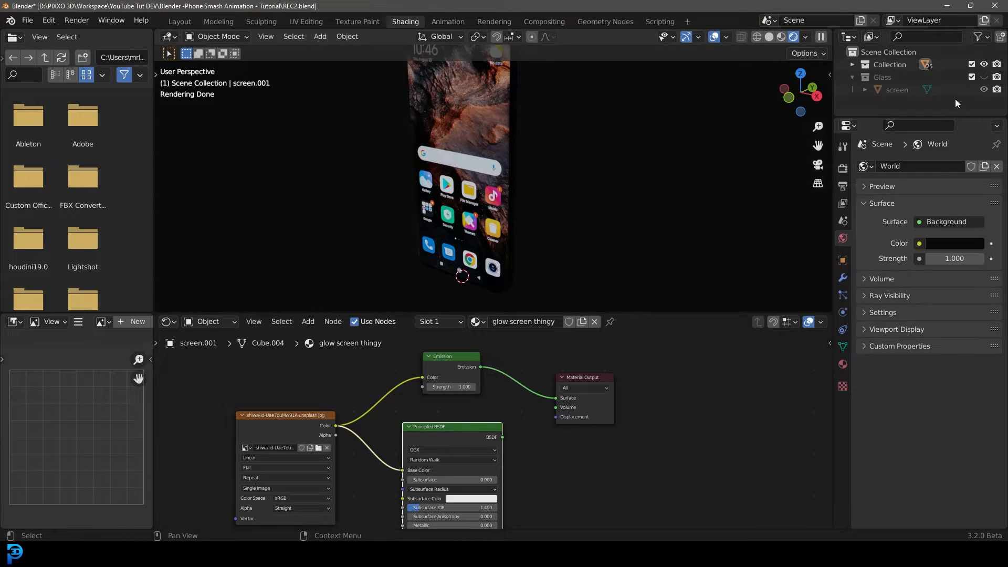
click(972, 78)
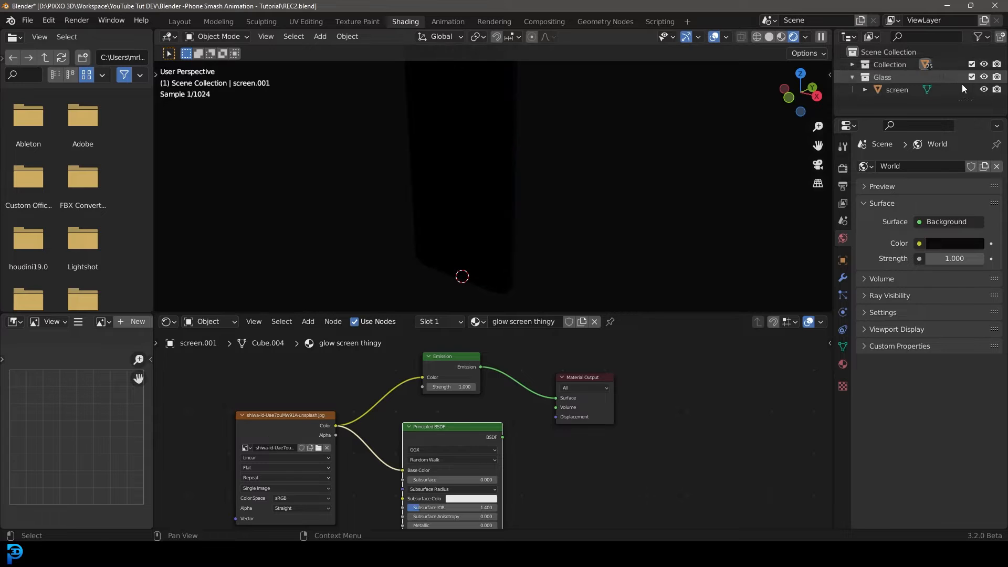
Switch back to Solid shading and select the glass screen object.
key(z)
click(477, 131)
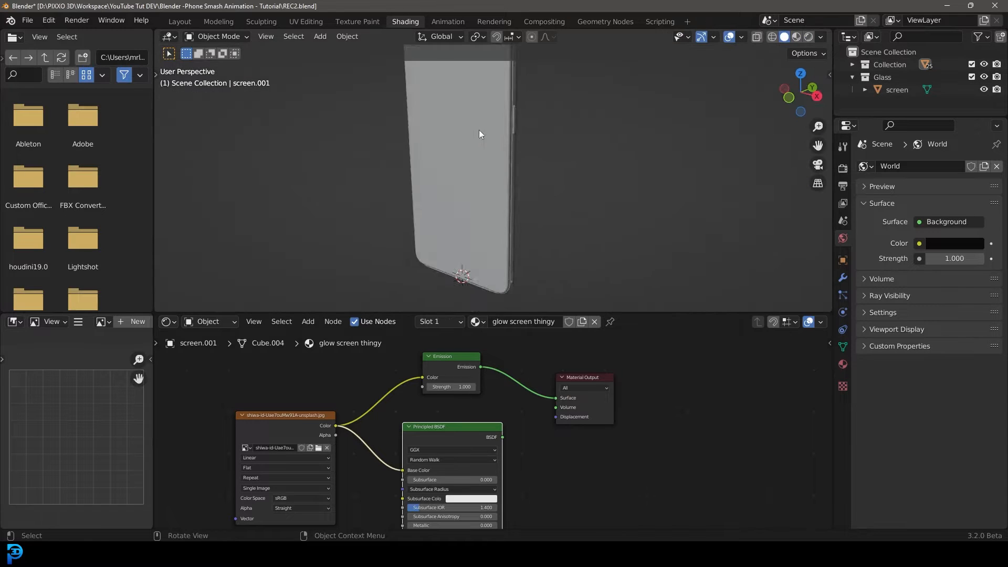
middle_drag(479, 131, 470, 141)
click(458, 101)
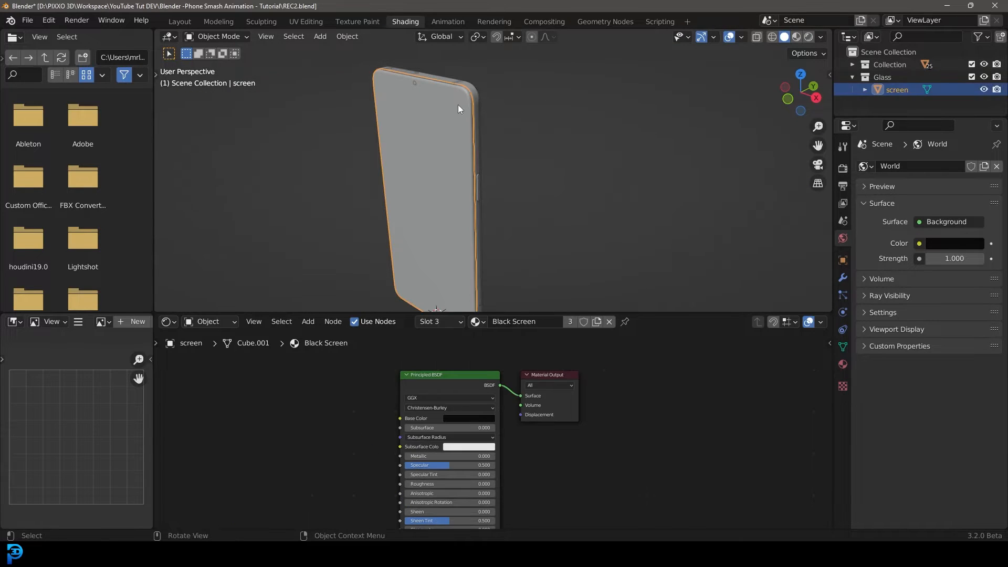
Remove the existing material slots from the glass screen object.
click(842, 364)
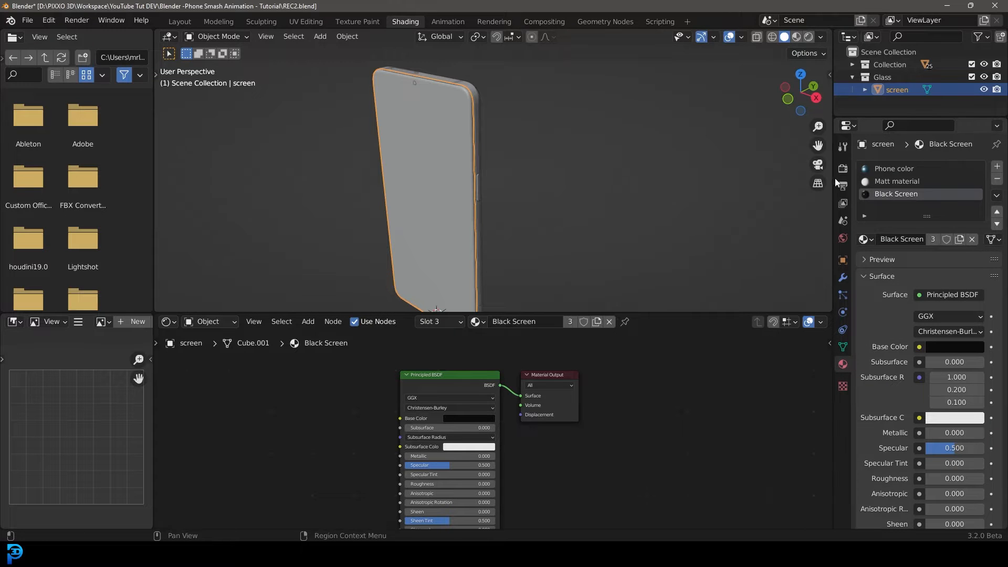
middle_drag(535, 163, 505, 119)
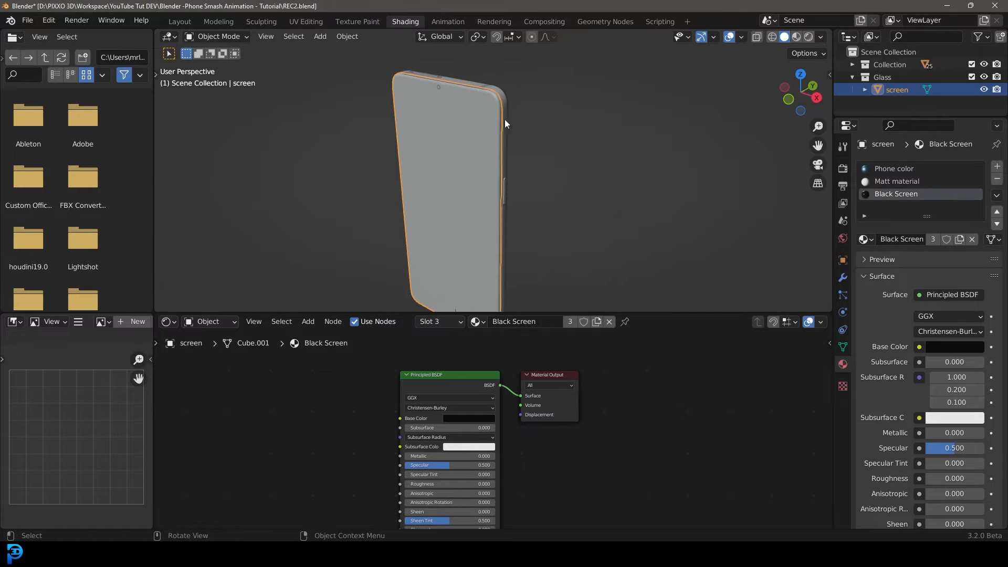
click(997, 179)
click(997, 179)
click(997, 179)
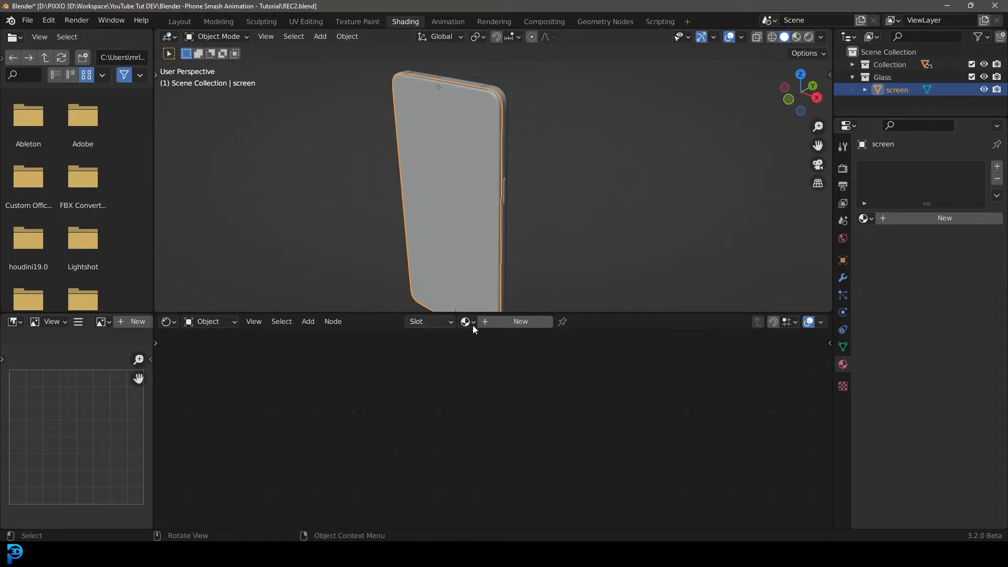
Create a new material on the glass screen and name it Glass.
click(514, 323)
double_click(516, 322)
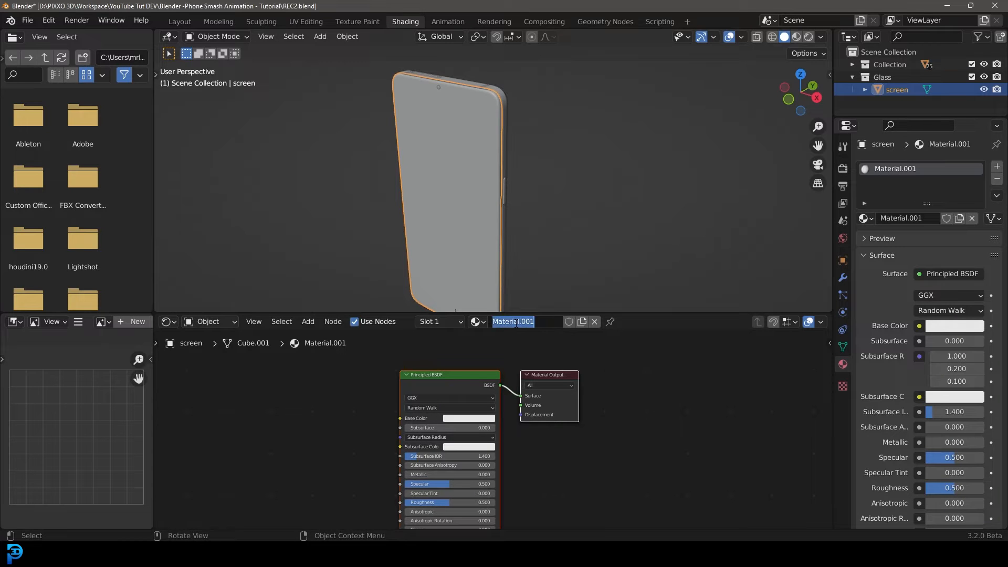
text(Glass)
key(Return)
Set the Glass material's Transmission to 1 and its Roughness to about 0.042.
scroll(385, 381, up, 2)
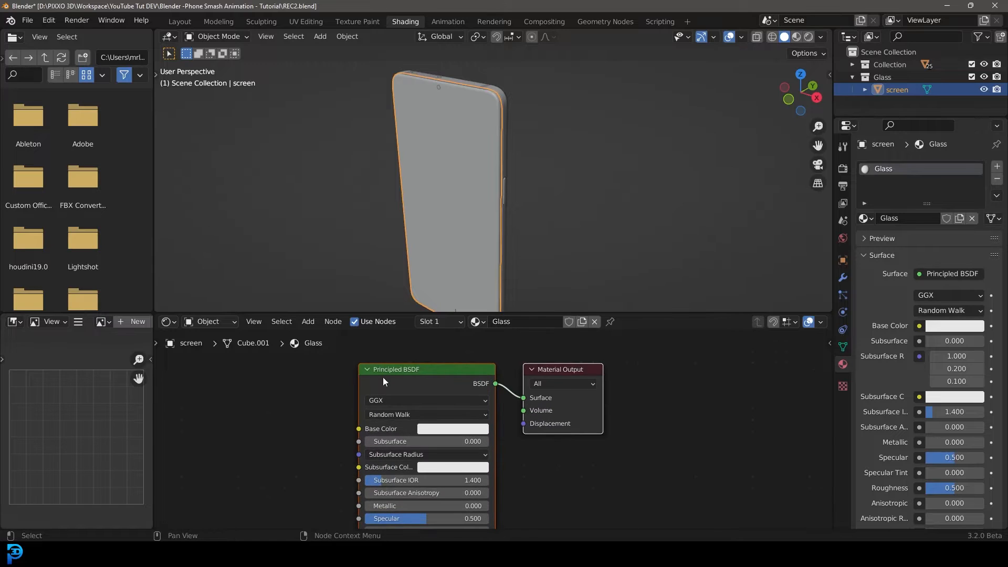
middle_drag(622, 466, 617, 394)
scroll(509, 430, down, 3)
middle_drag(526, 480, 534, 424)
scroll(531, 422, up, 3)
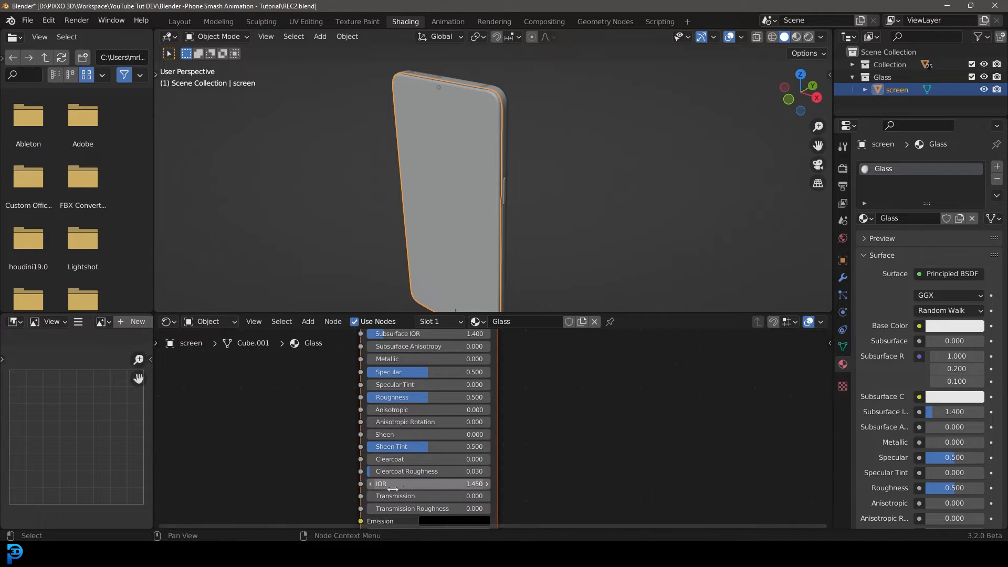
drag(389, 496, 473, 496)
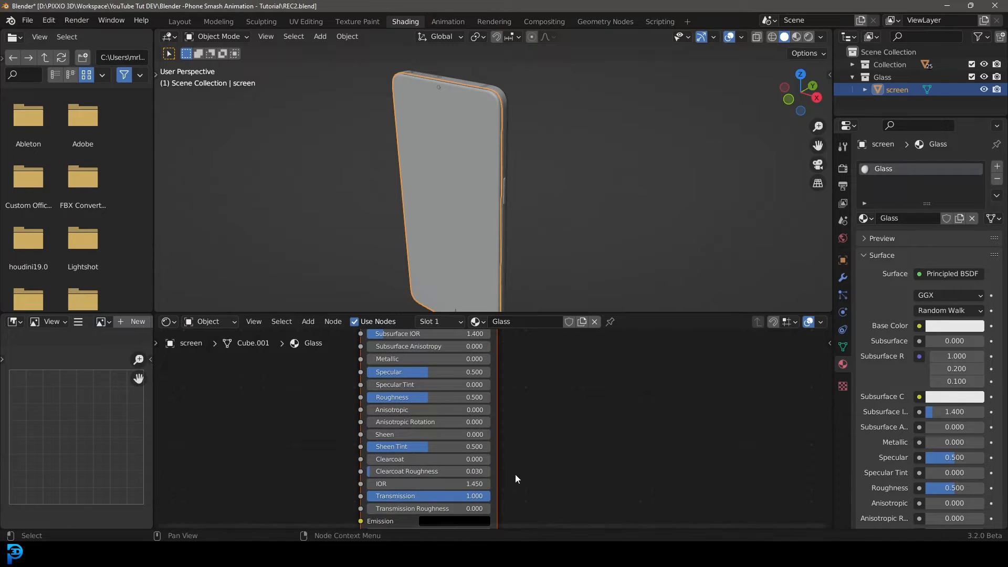
middle_drag(515, 473, 519, 425)
scroll(523, 376, up, 1)
middle_drag(524, 379, 539, 484)
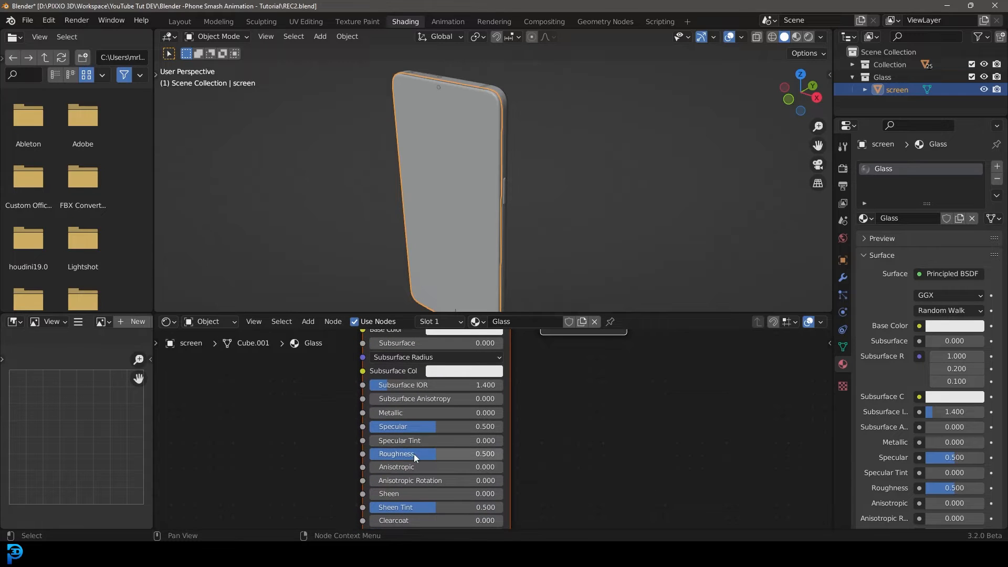
drag(448, 455, 387, 455)
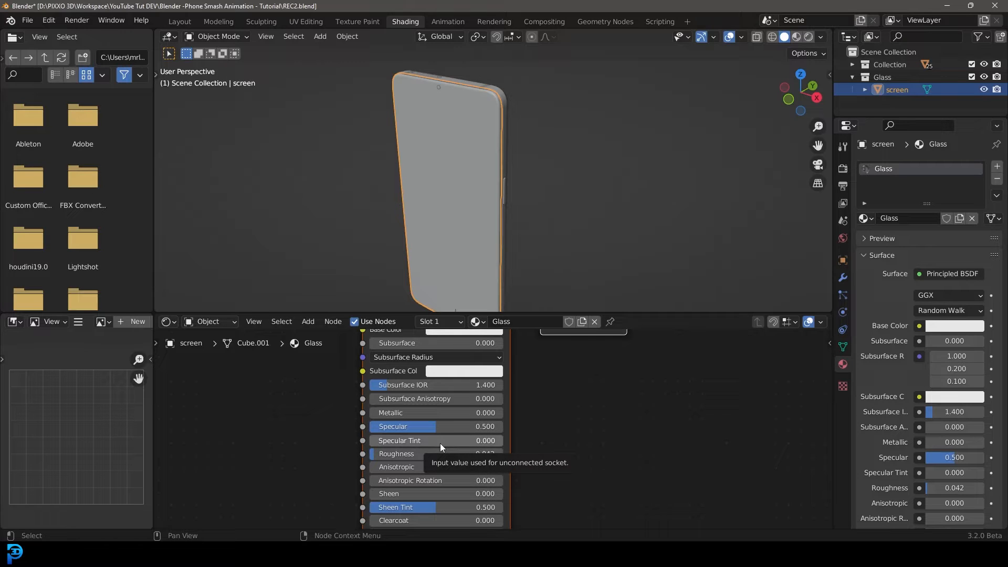
Switch to Rendered shading and orbit around the phone to check the glass over the screen.
middle_drag(462, 222, 459, 215)
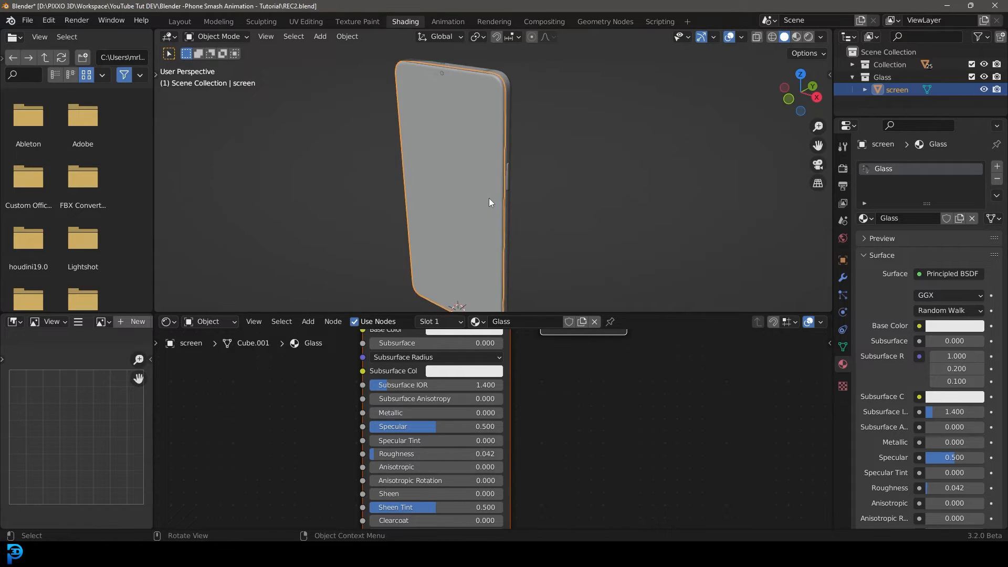
key(z)
click(478, 128)
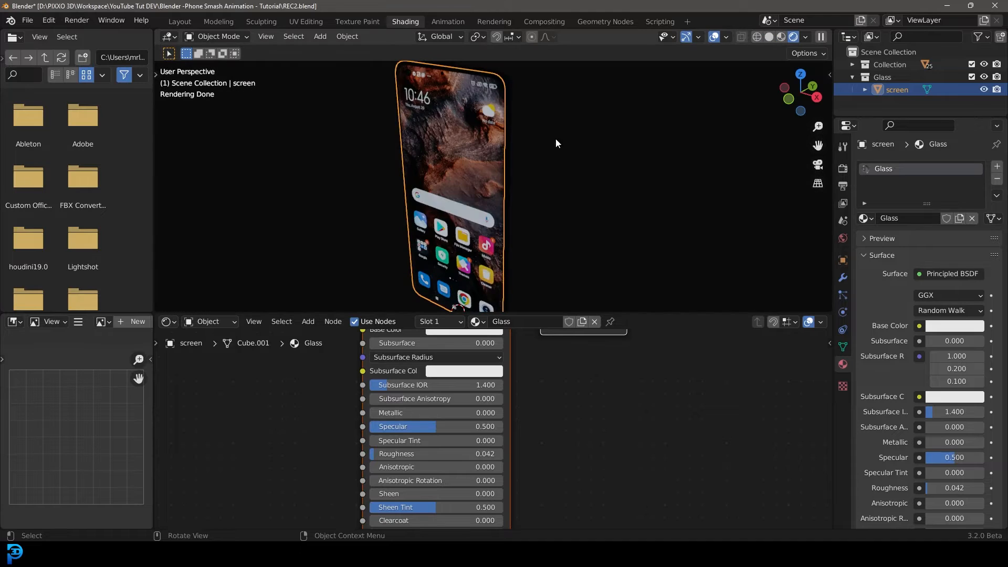
middle_drag(557, 142, 476, 179)
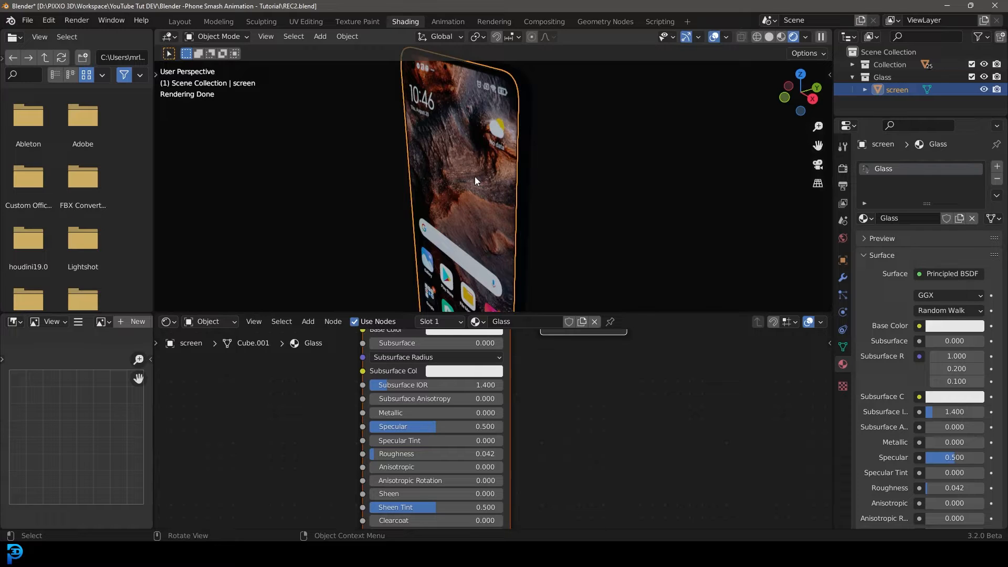
scroll(502, 188, down, 3)
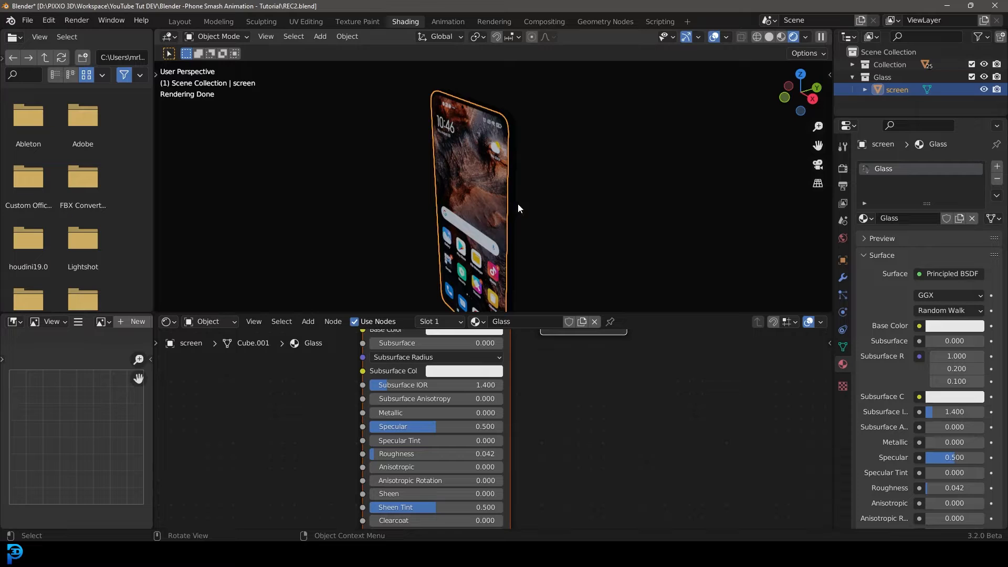
Feed the world background colour with a Sky Texture and set the background strength to 0.05.
click(842, 238)
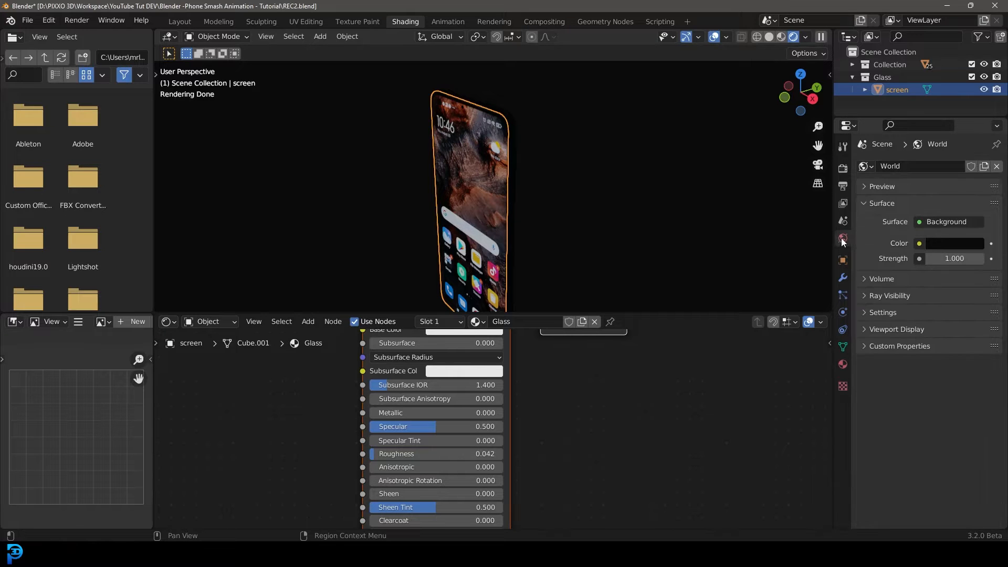
click(919, 243)
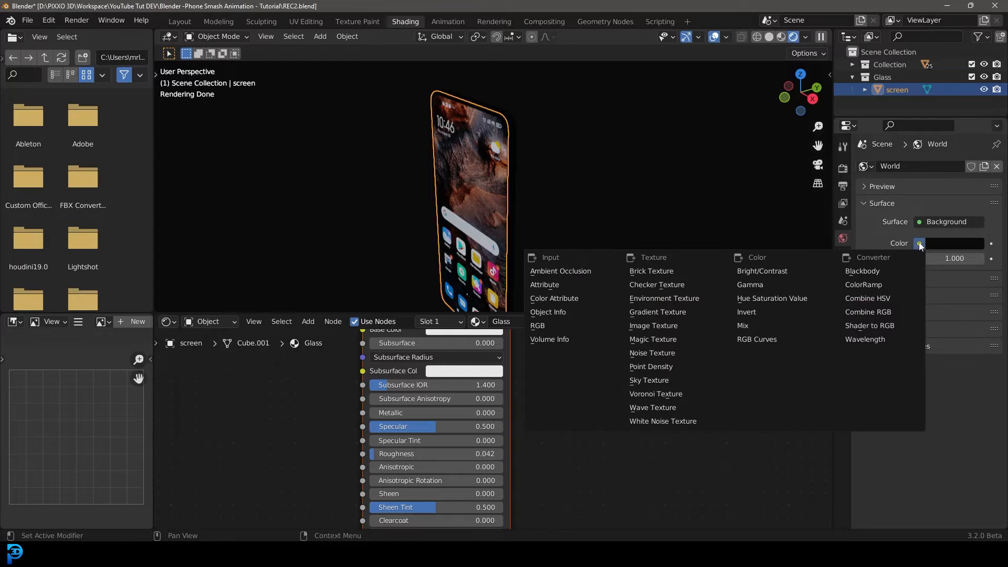
click(653, 377)
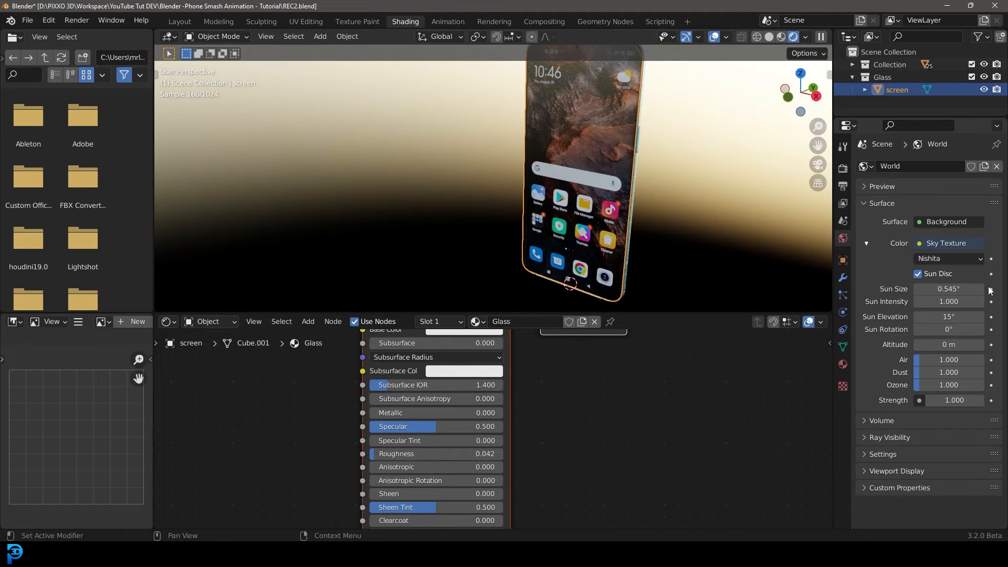
click(954, 400)
text(.)
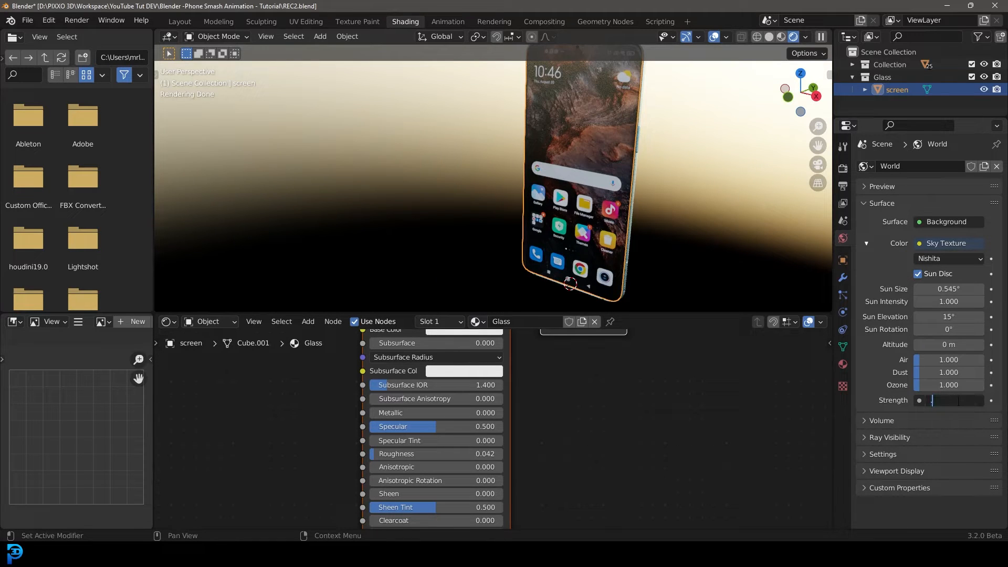
text(05)
key(Return)
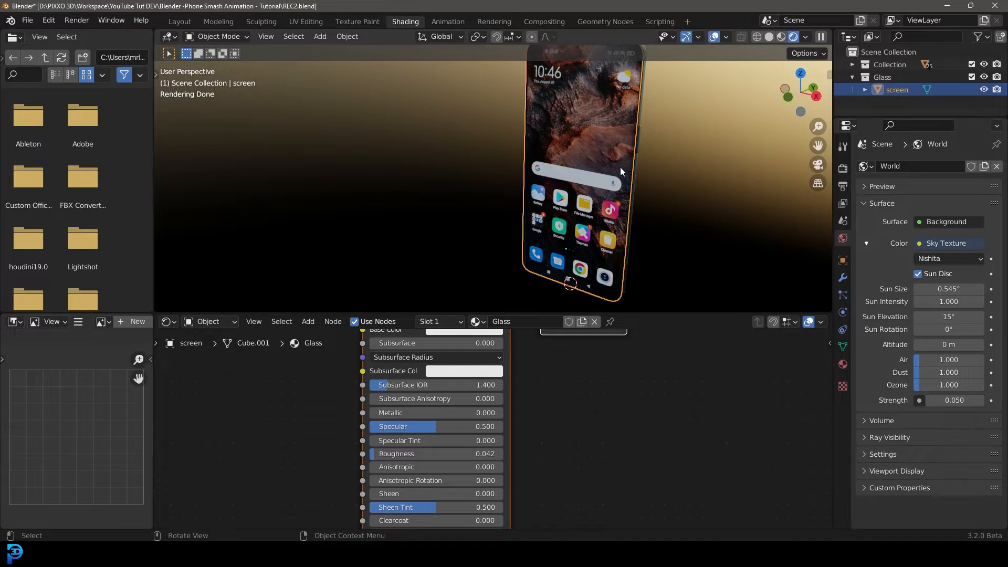
In front view, add an Area light and move it up and to the right of the phone.
scroll(594, 172, down, 2)
key(KP_1)
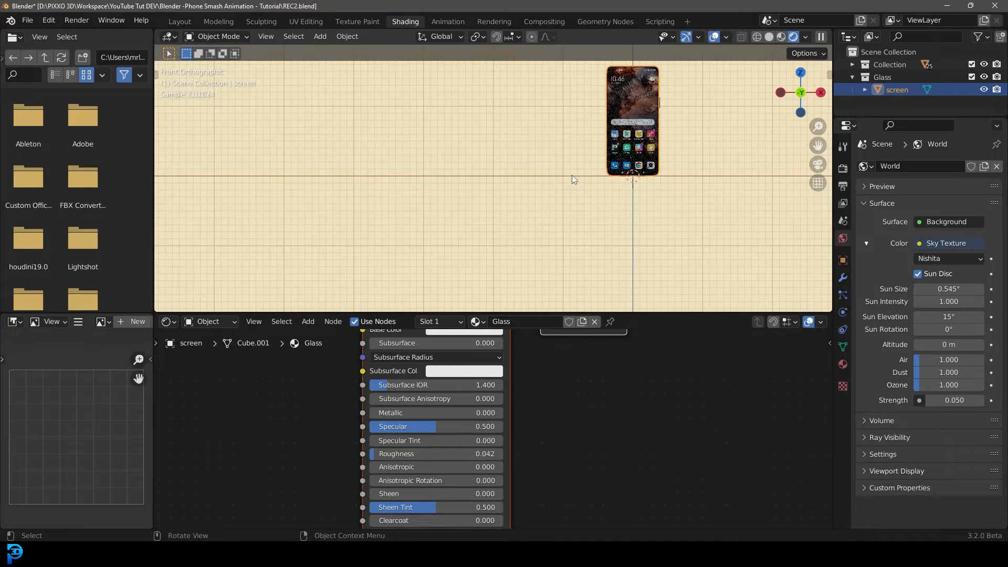
shift+middle_drag(558, 188, 411, 220)
scroll(411, 220, up, 1)
key(shift+a)
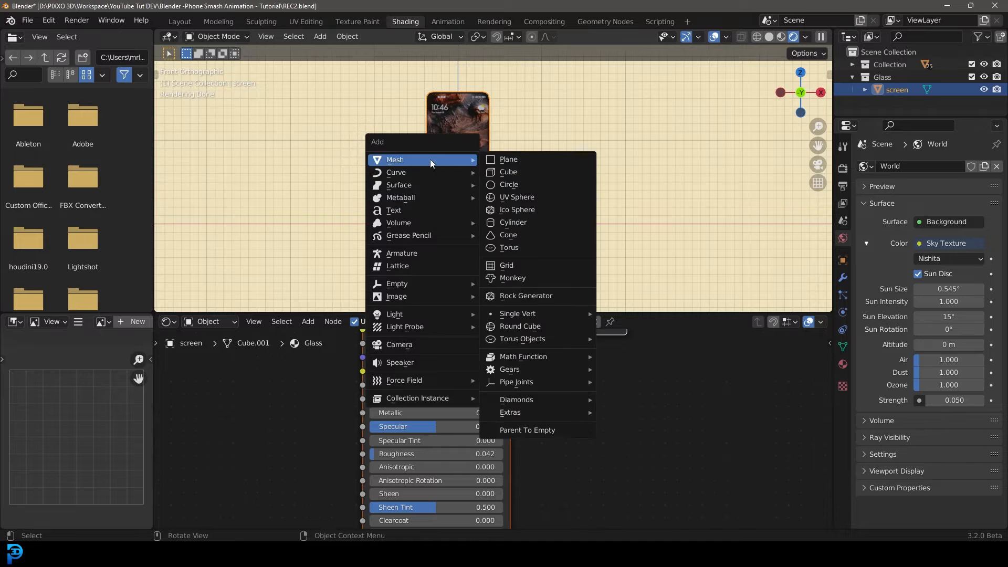
mouse_move(409, 314)
click(504, 350)
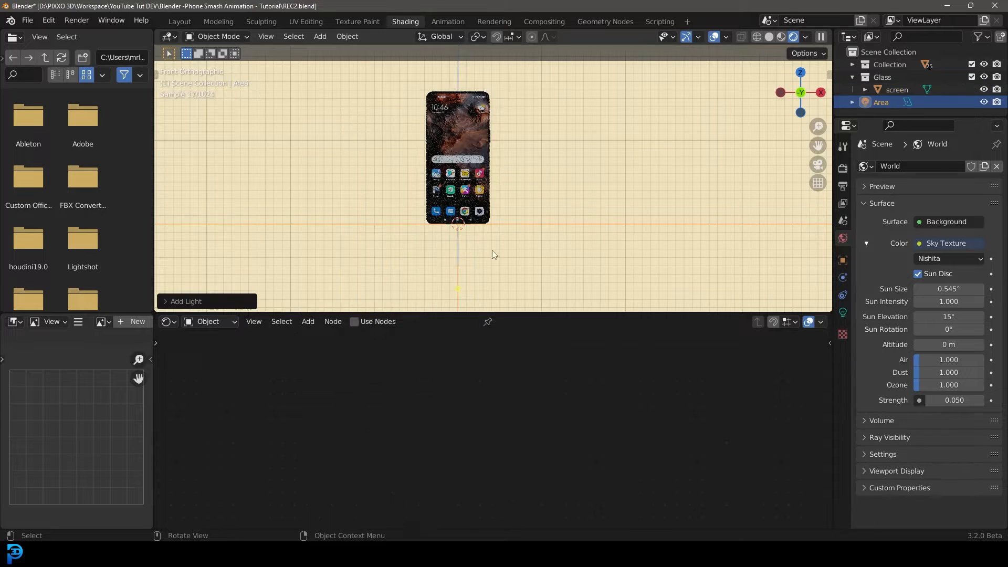
key(g)
click(633, 108)
Rotate the area light in front and top views so it angles toward the phone.
scroll(633, 122, down, 4)
key(r)
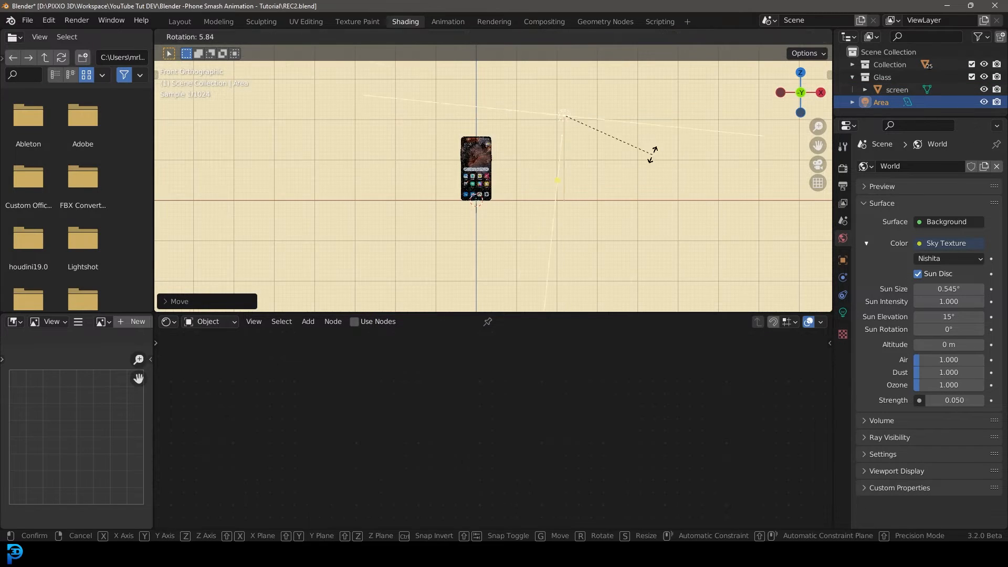
click(558, 216)
key(KP_7)
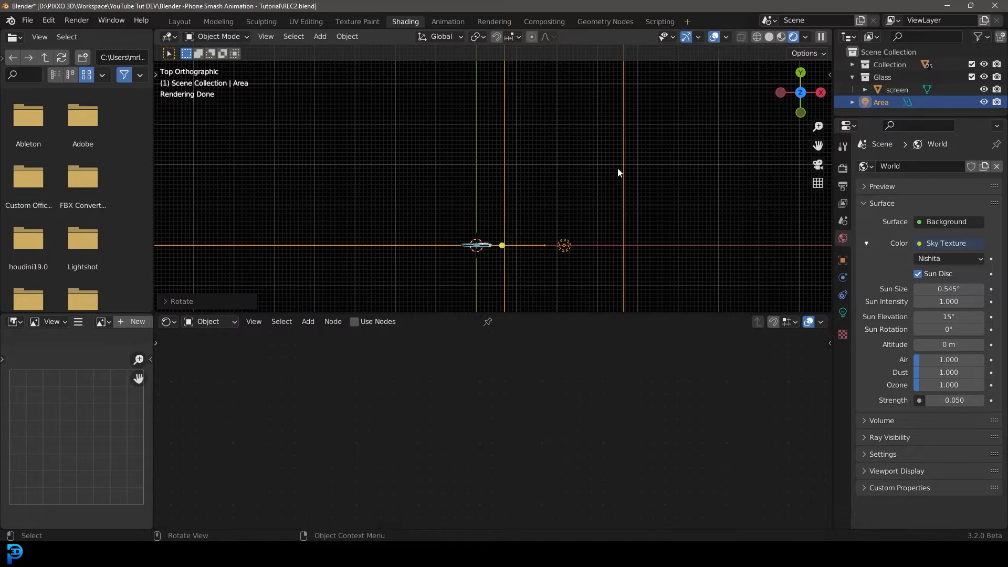
key(r)
click(629, 234)
Move the area light closer to the phone and scale it up.
key(g)
click(613, 296)
middle_drag(619, 289, 642, 205)
key(s)
click(541, 228)
Return the viewport to Solid shading and select the glass screen object.
key(z)
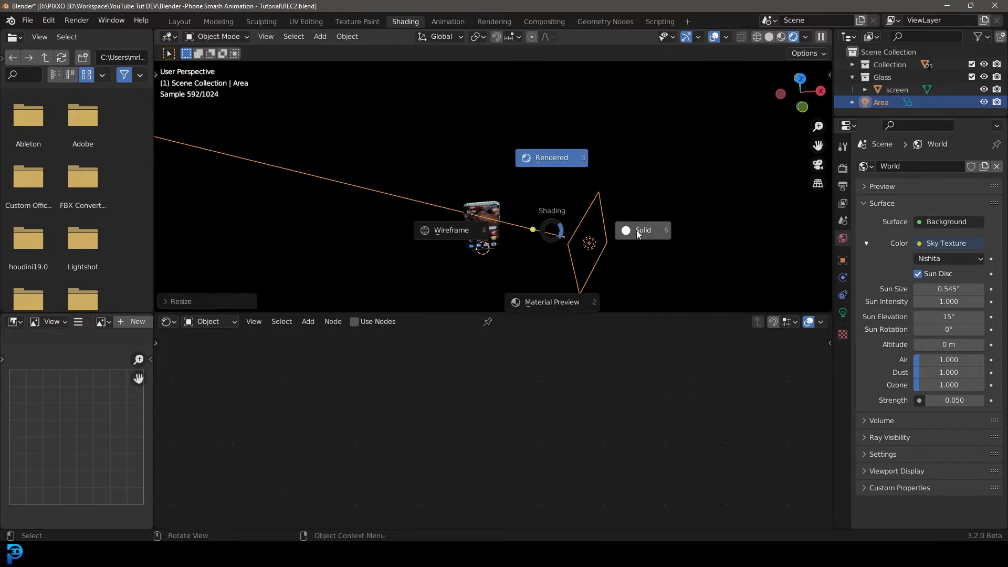
click(545, 219)
middle_drag(544, 219, 531, 175)
key(z)
click(535, 116)
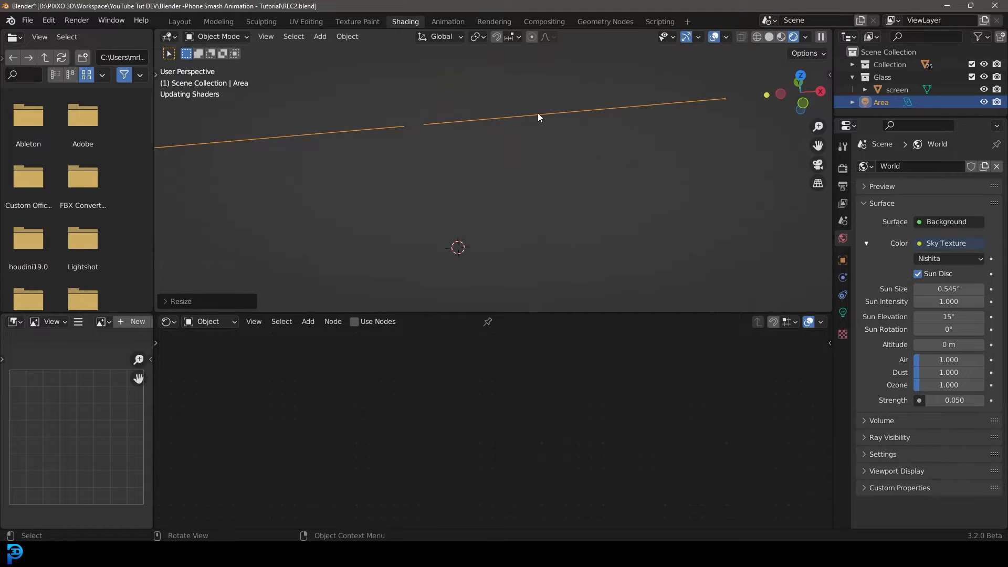
key(z)
click(595, 137)
click(442, 150)
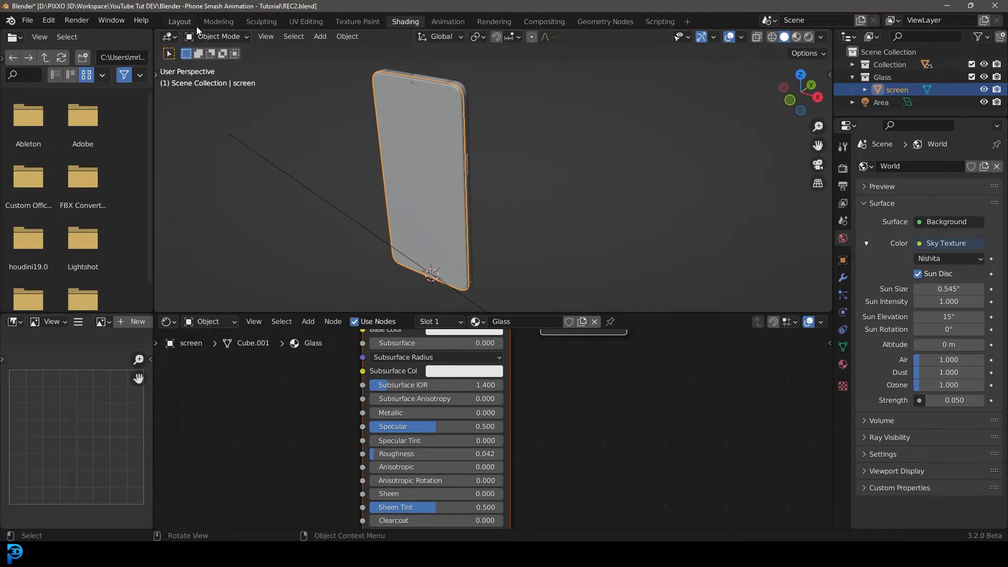
Switch to the Layout workspace and select the area light.
click(182, 24)
scroll(440, 164, down, 4)
click(365, 137)
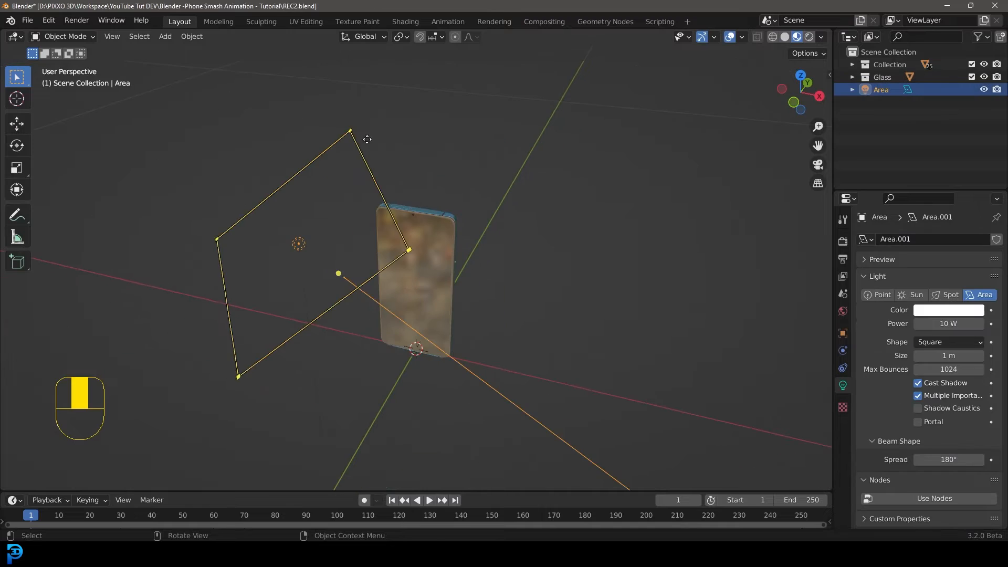
Move the area light into a new collection named stage.
scroll(382, 142, up, 1)
key(m)
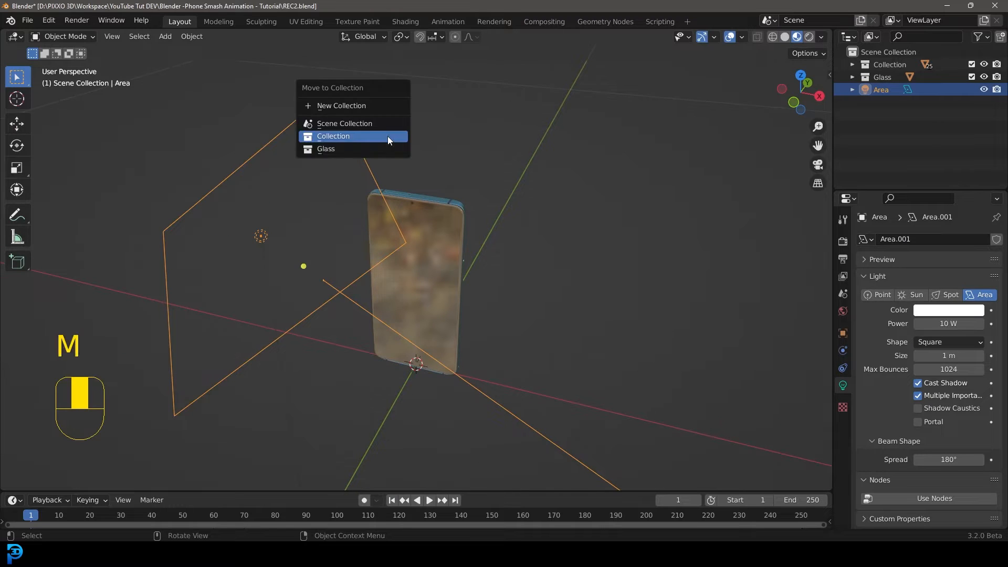
click(387, 104)
text(stage)
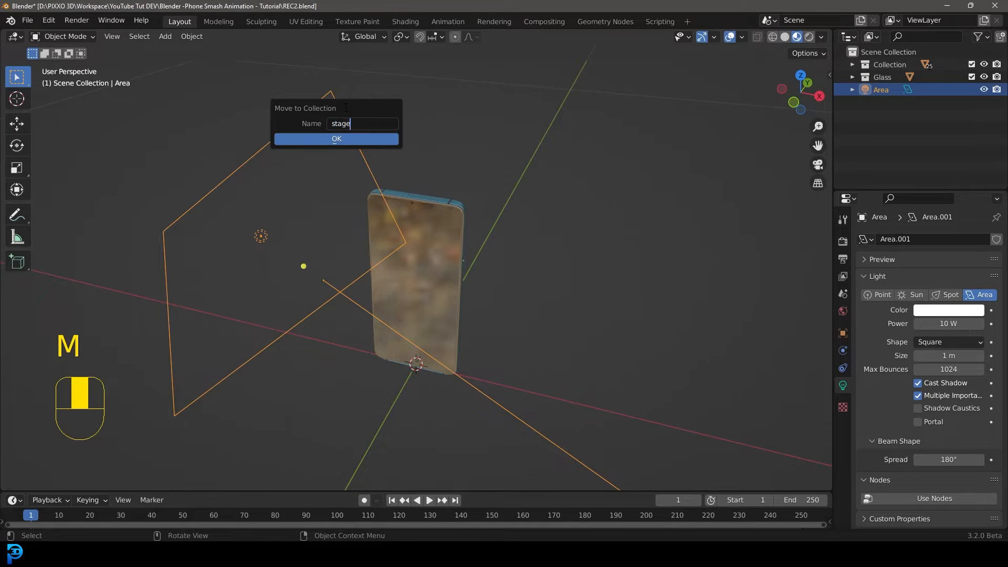
key(Return)
click(353, 138)
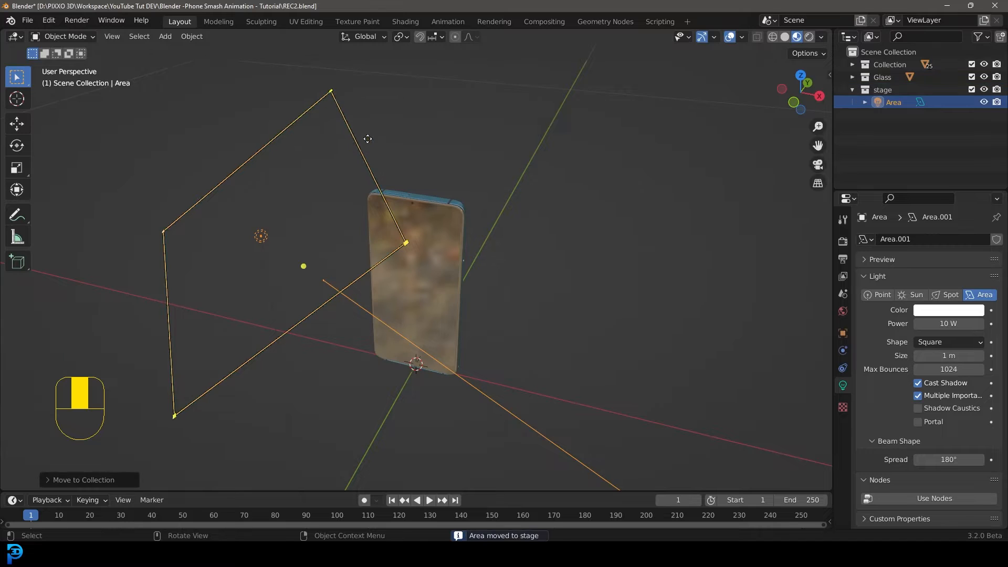
Hide the stage collection from the viewport and switch to front orthographic view.
click(984, 91)
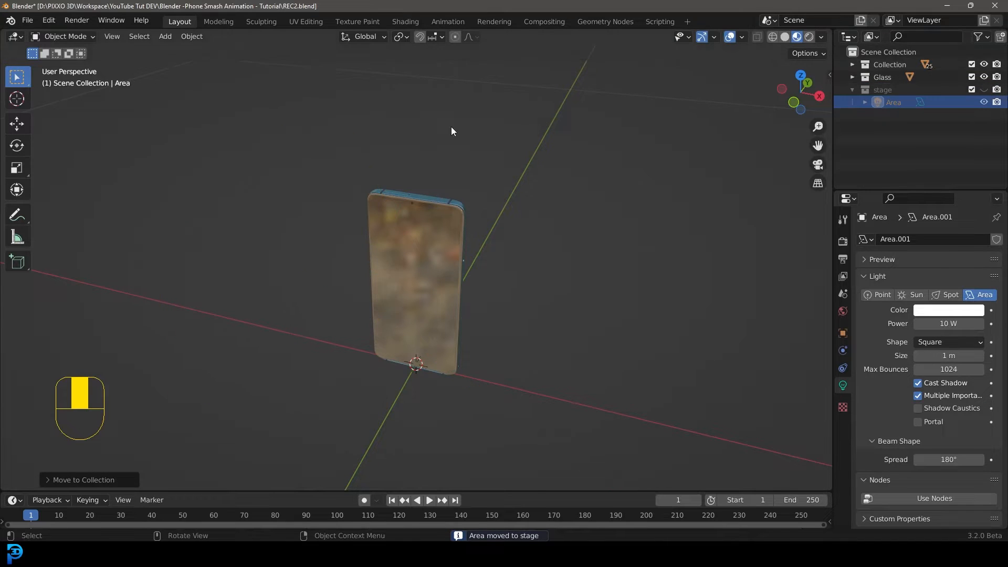
key(z)
key(KP_1)
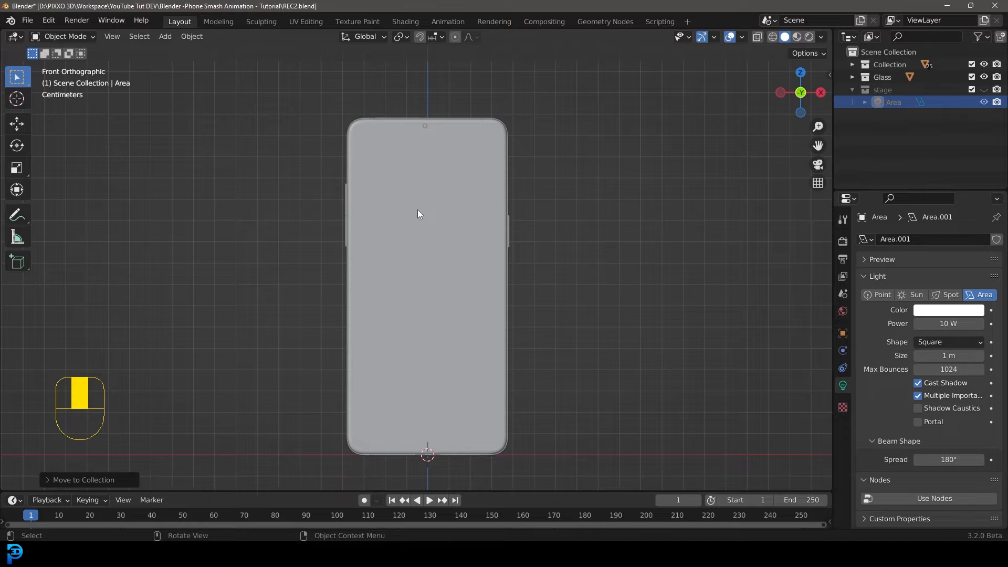
Add a cube mesh and enter Edit Mode on it.
scroll(417, 205, down, 2)
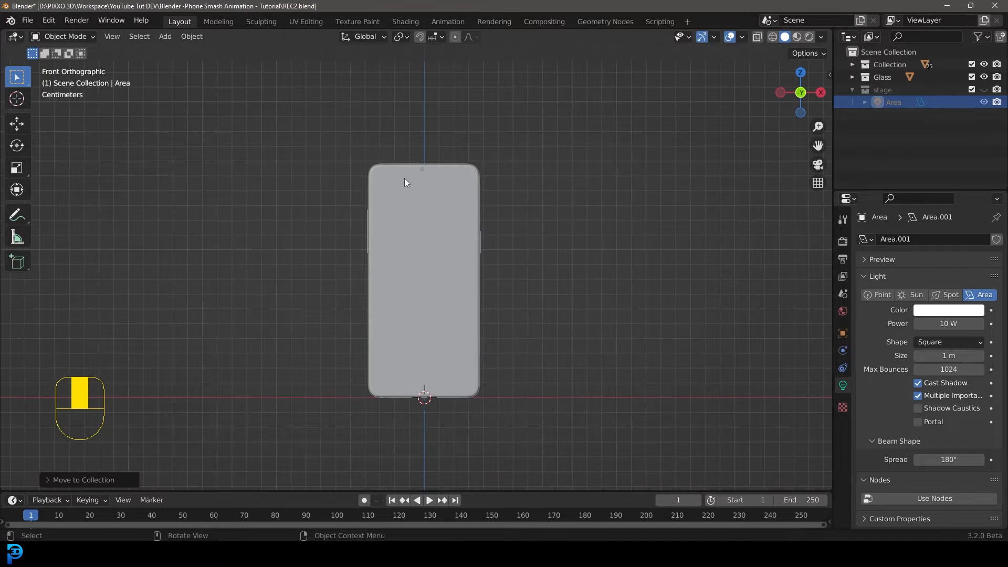
key(shift+a)
mouse_move(324, 41)
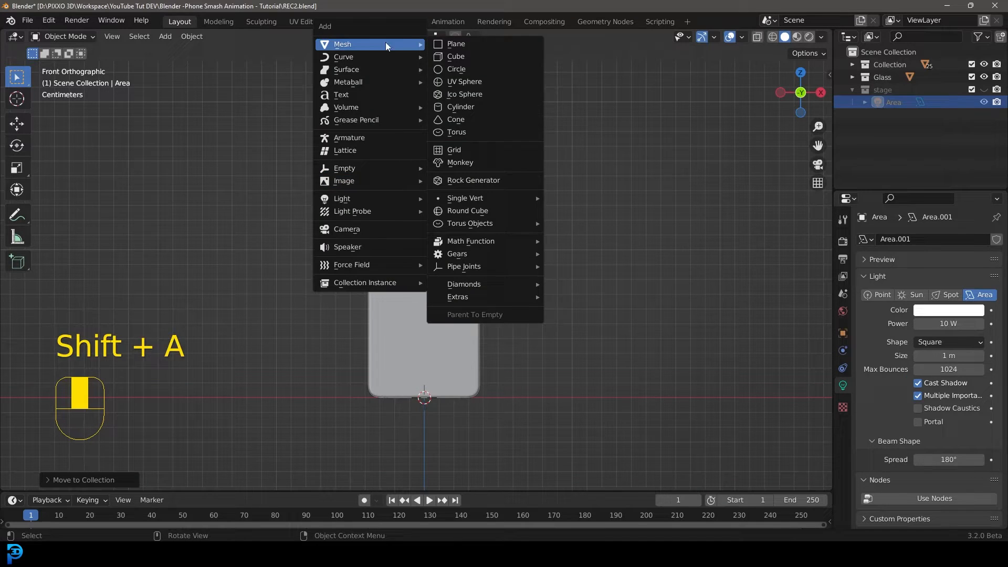
click(460, 56)
key(Tab)
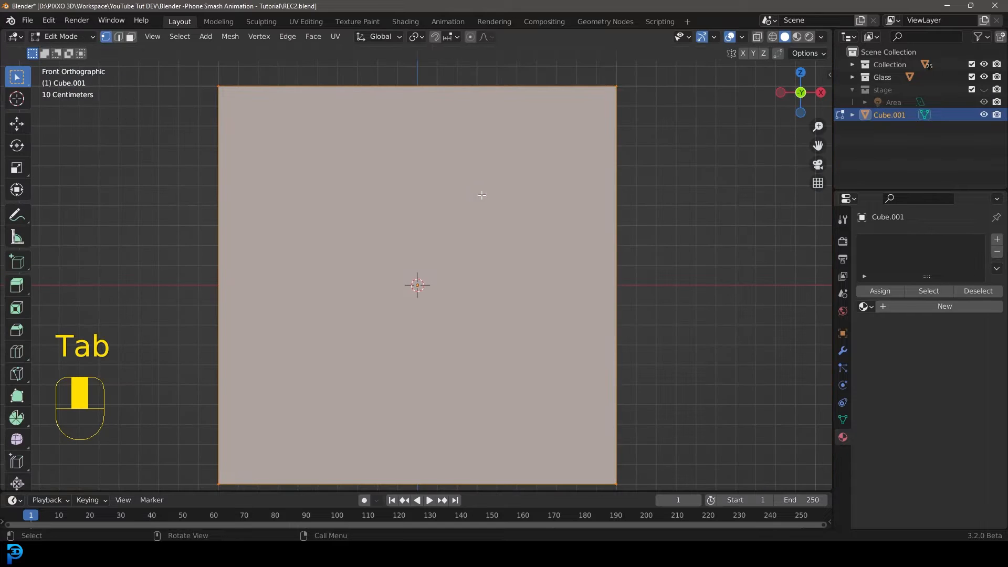
Toggle X-ray and scale the cube's mesh down.
key(z)
click(385, 197)
scroll(583, 254, up, 1)
key(s)
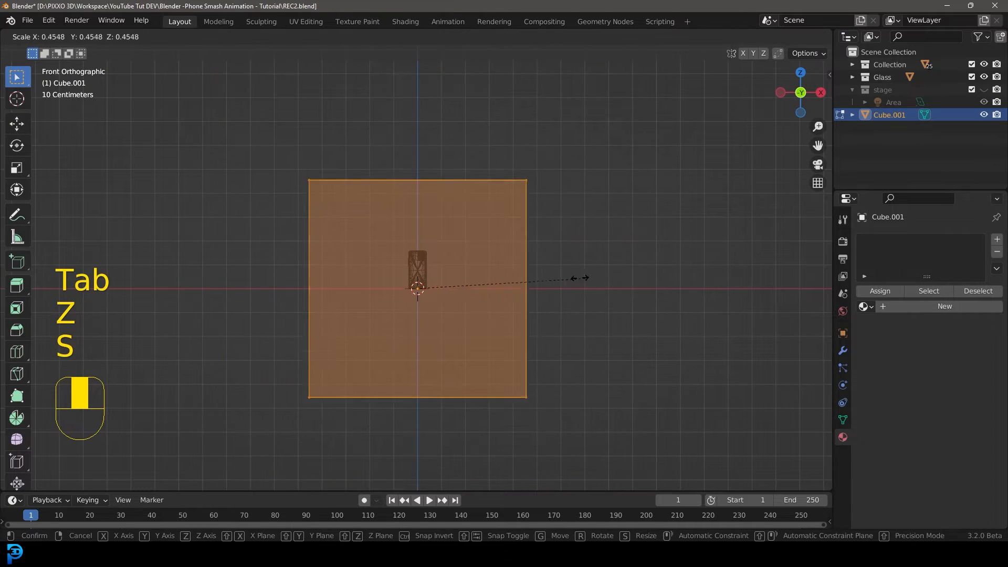
click(475, 253)
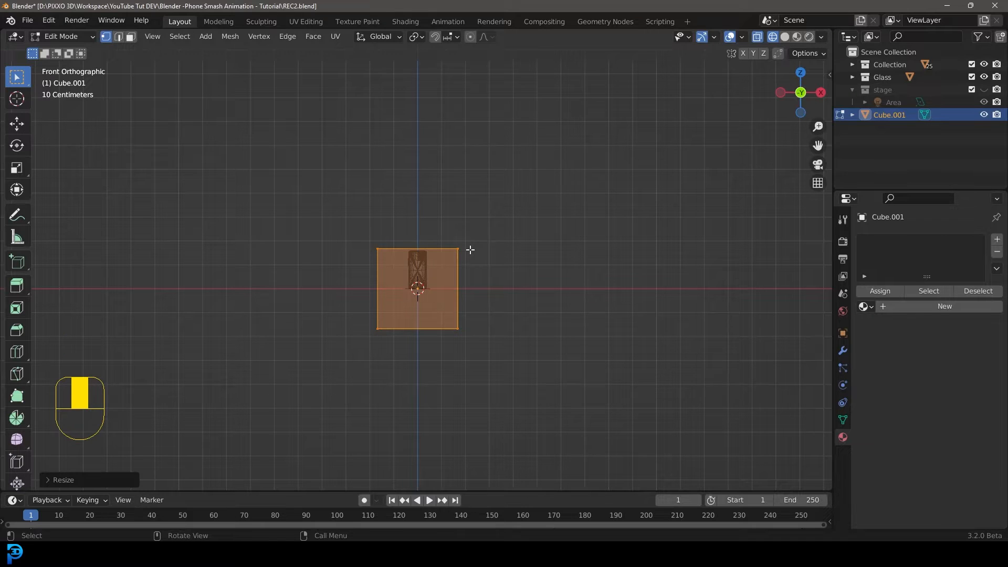
Scale the cube's mesh to roughly the phone's width and return to Object Mode.
scroll(470, 251, up, 5)
key(s)
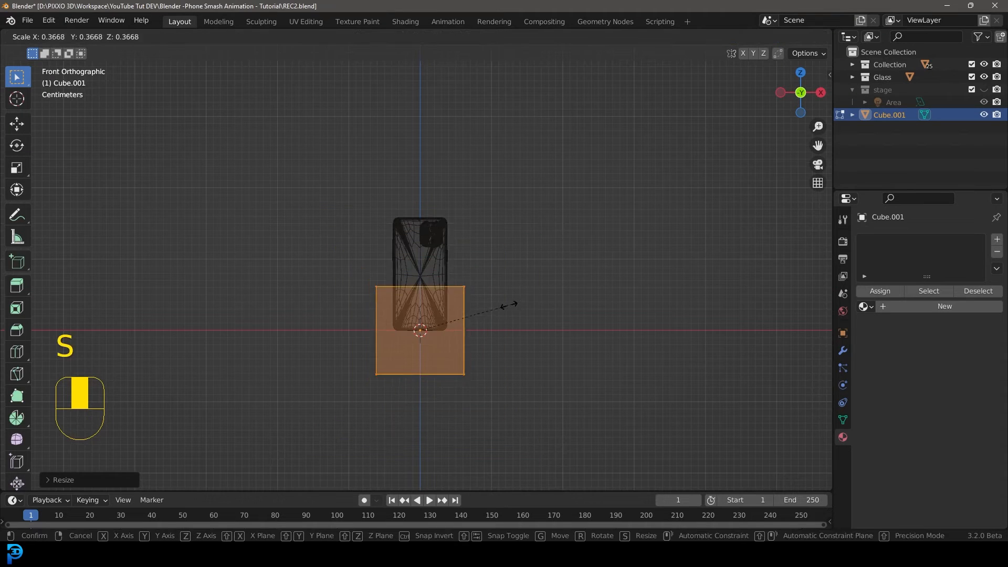
click(490, 313)
scroll(524, 314, up, 3)
key(s)
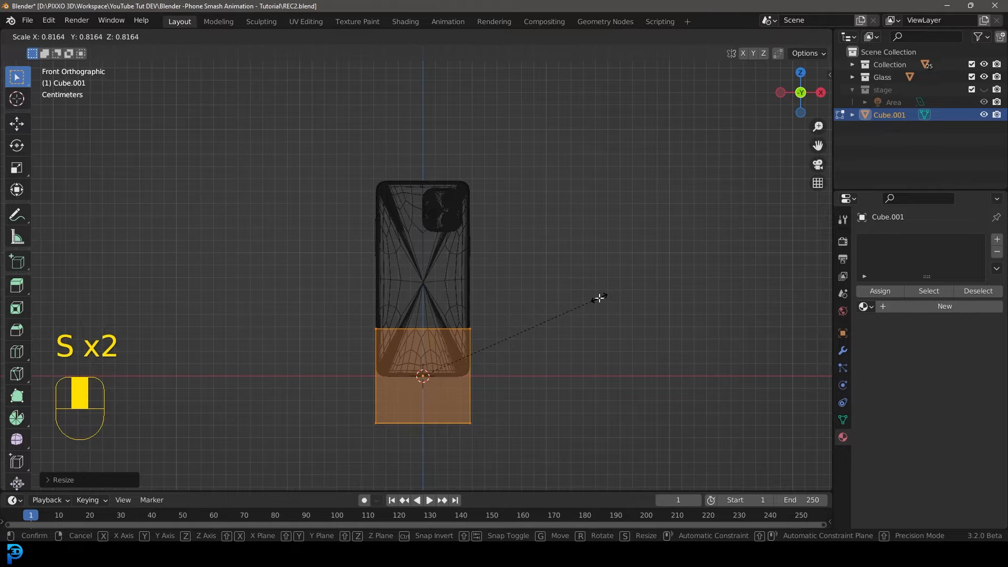
click(599, 298)
shift+middle_drag(501, 335, 495, 273)
scroll(495, 272, up, 7)
shift+middle_drag(612, 317, 570, 301)
scroll(567, 300, up, 2)
key(s)
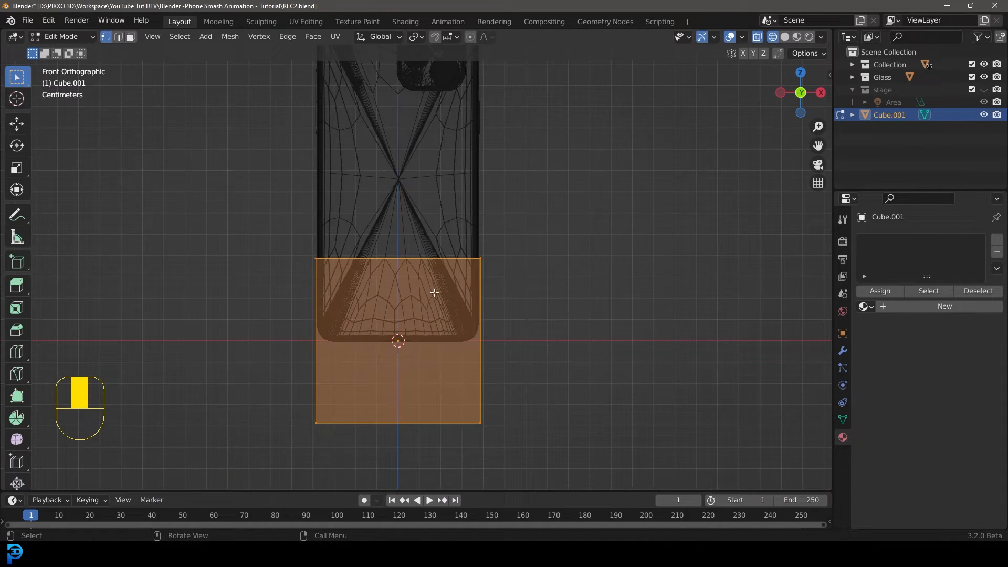
key(Tab)
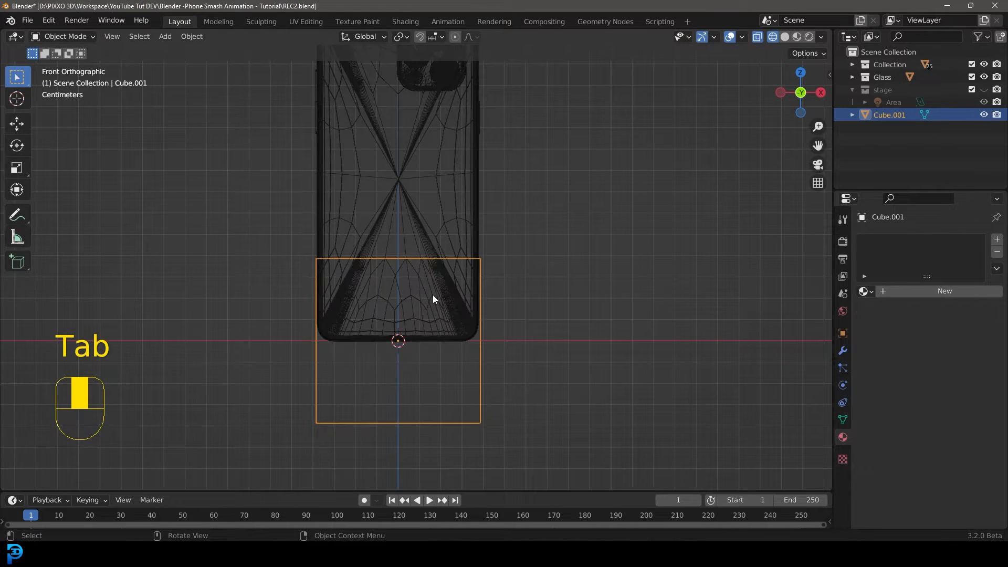
Select all the phone parts and move them about 7.7 cm down along Z to centre the phone on the origin.
scroll(424, 292, down, 3)
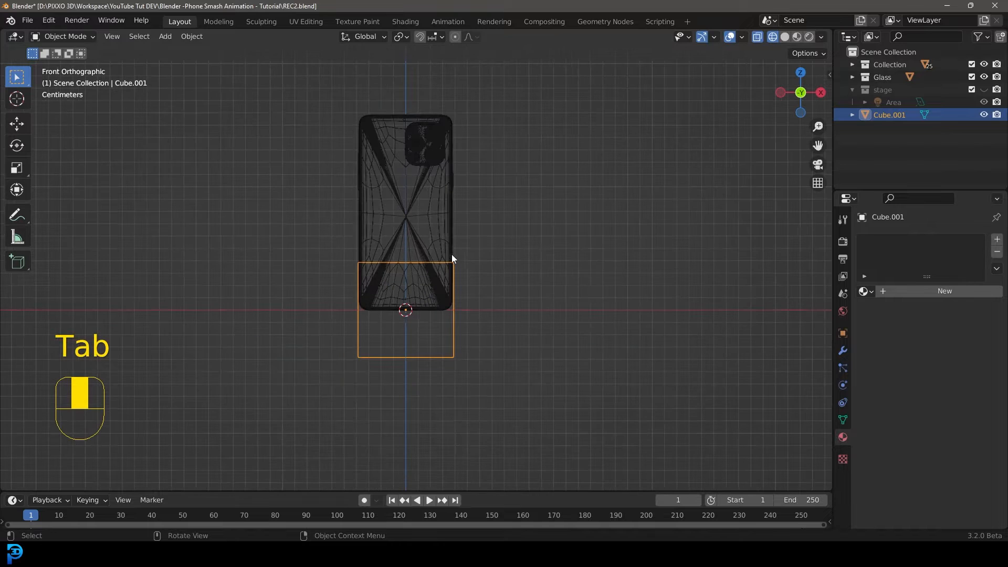
drag(330, 83, 498, 232)
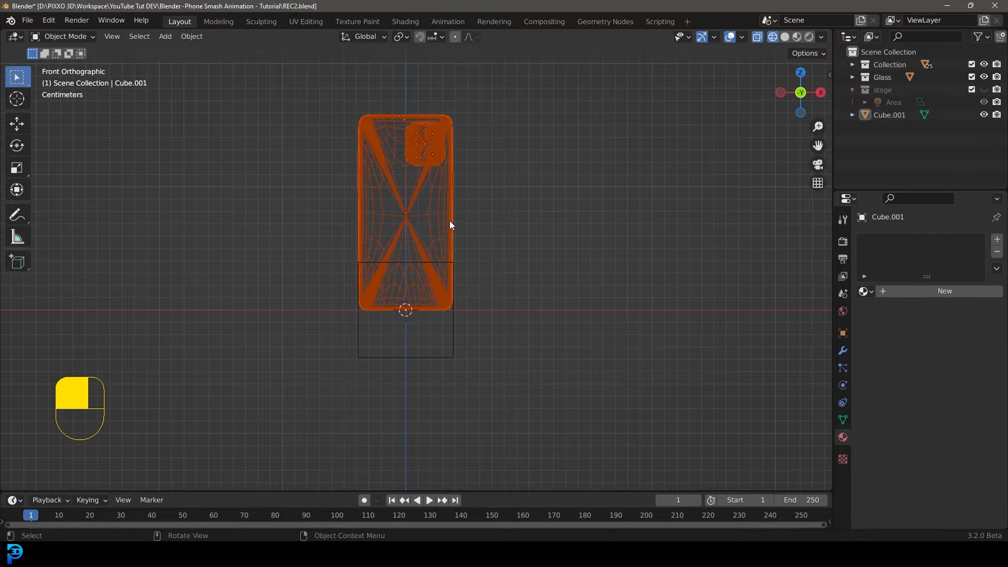
key(g)
right_click(478, 190)
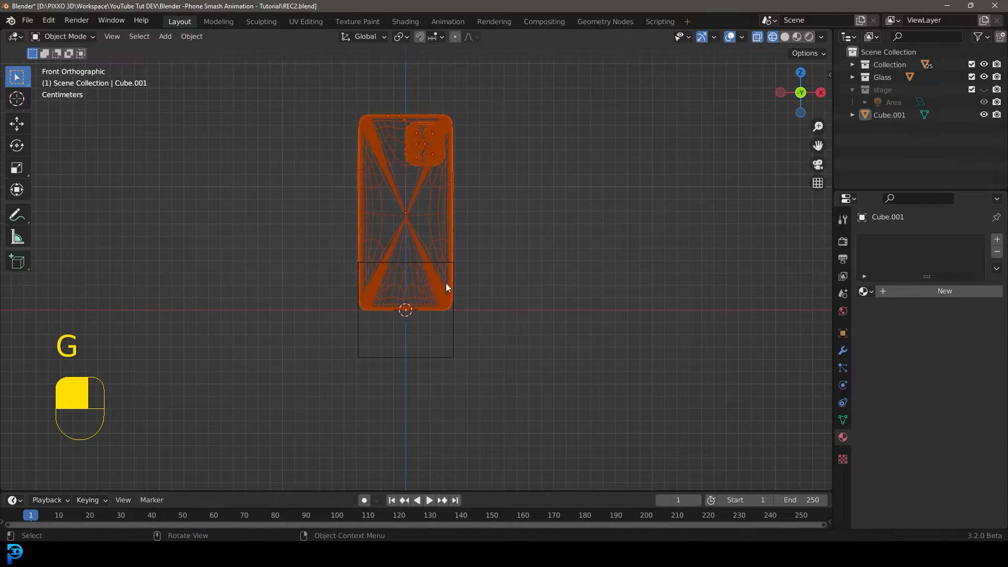
click(445, 323)
scroll(464, 296, up, 4)
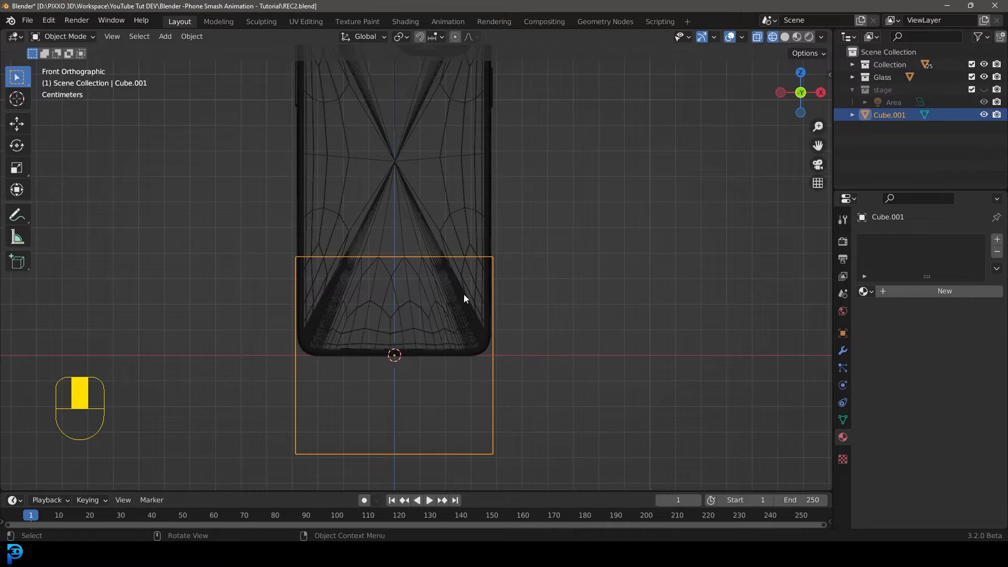
key(ctrl+i)
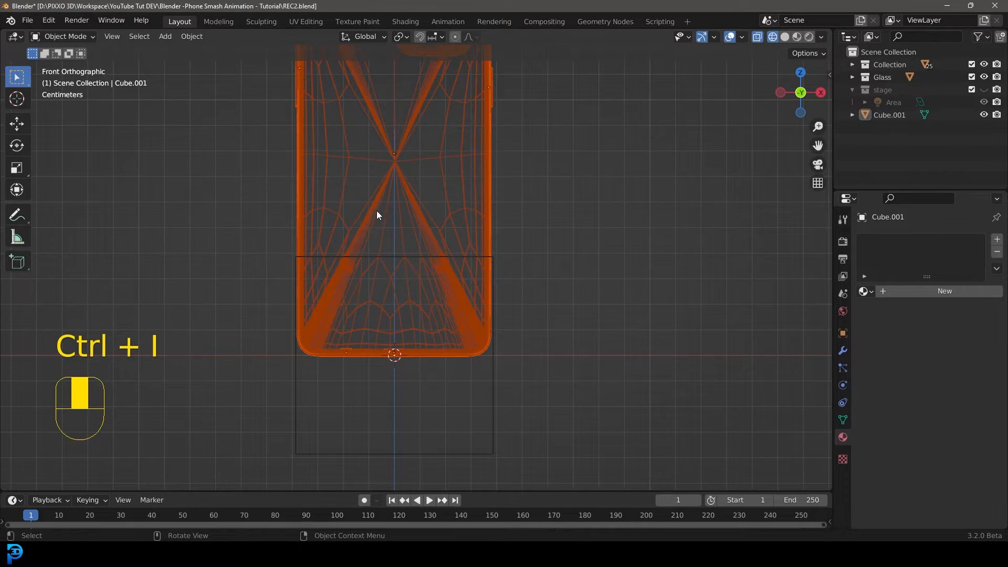
scroll(393, 215, down, 2)
key(g)
right_click(458, 236)
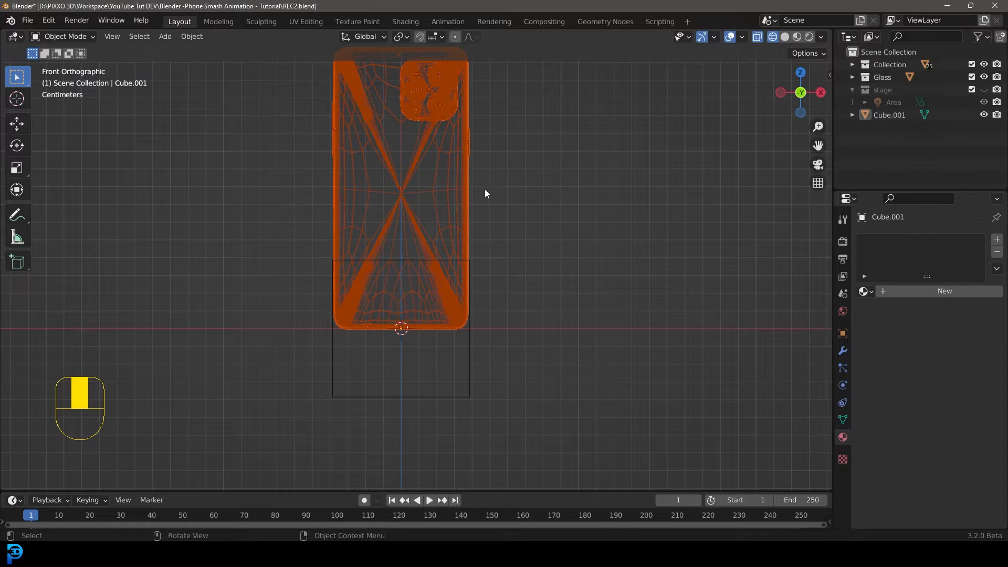
key(g)
key(z)
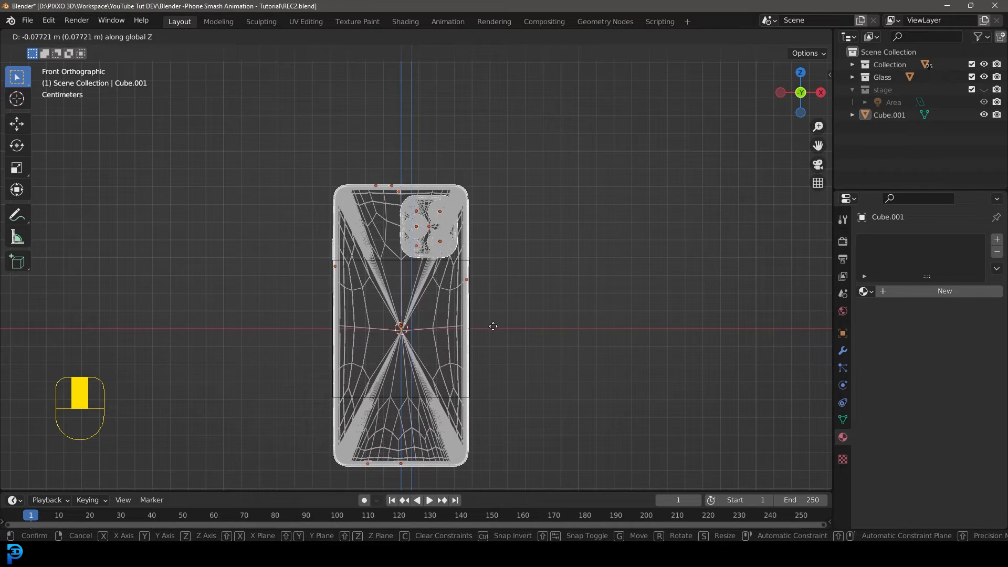
click(493, 326)
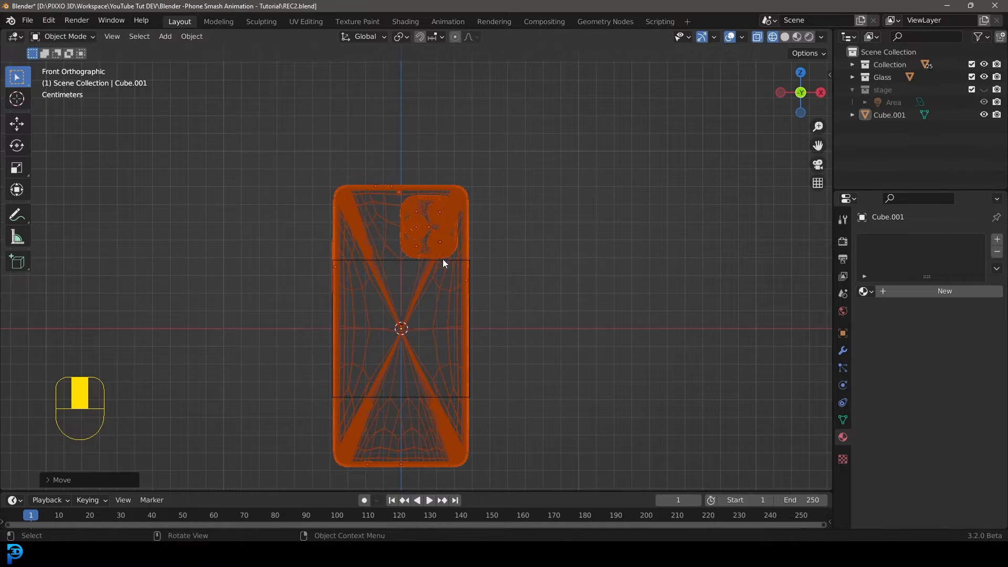
Select the cube and stretch its mesh along Z to about 1.93 times its height, covering the phone.
scroll(471, 330, down, 4)
scroll(433, 300, up, 1)
middle_drag(433, 299, 394, 319)
scroll(394, 319, up, 2)
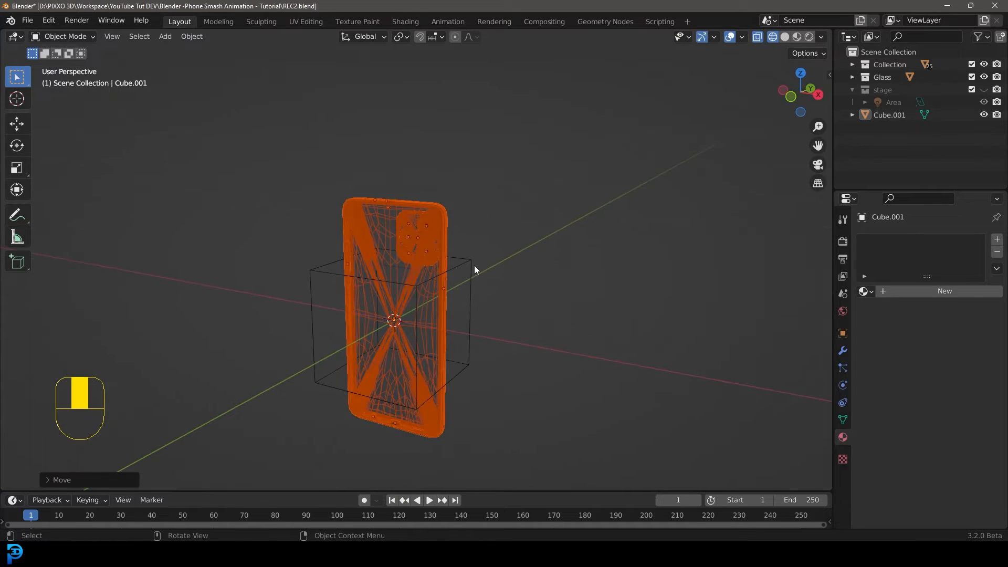
click(470, 261)
key(Tab)
key(KP_1)
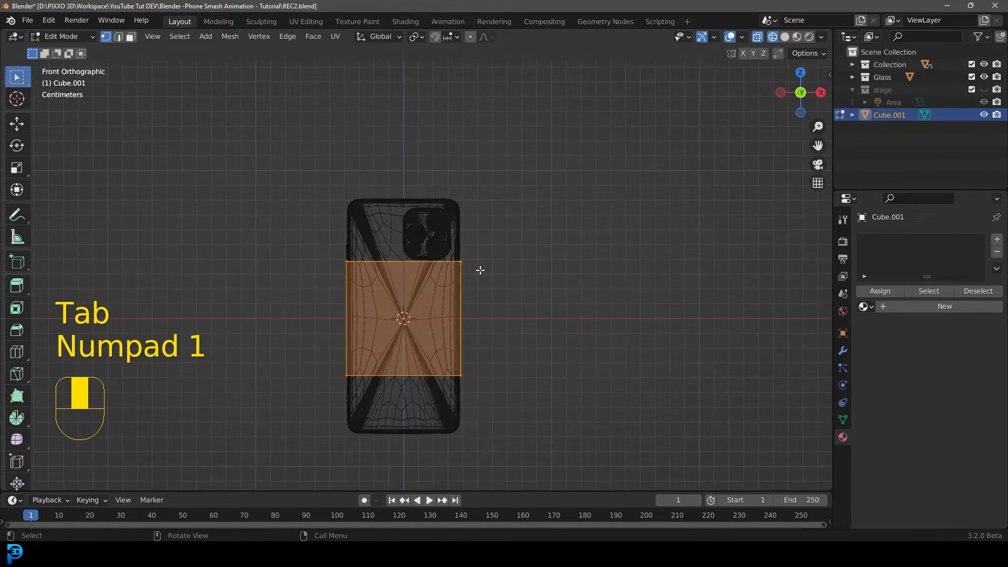
key(s)
key(z)
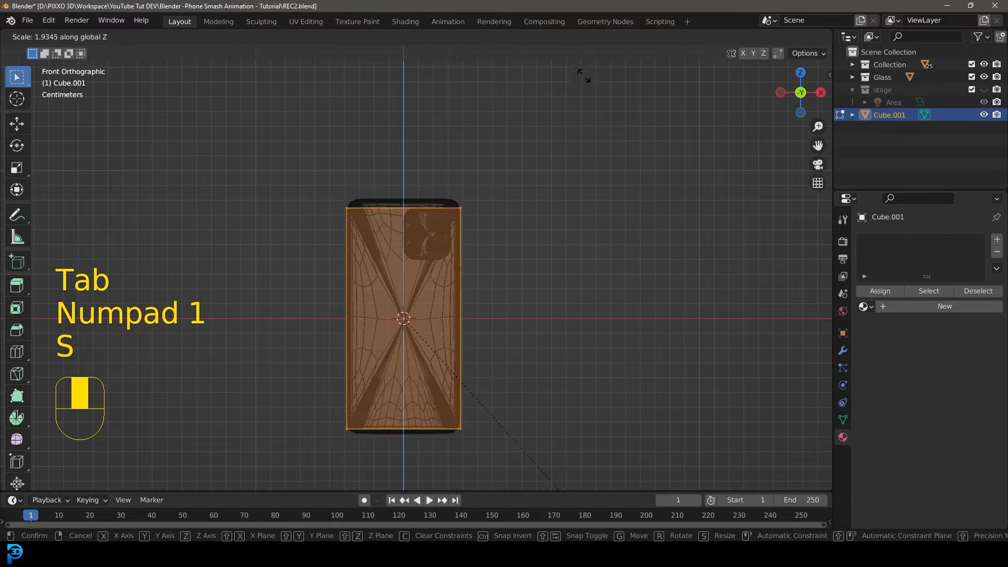
click(582, 95)
scroll(393, 314, up, 2)
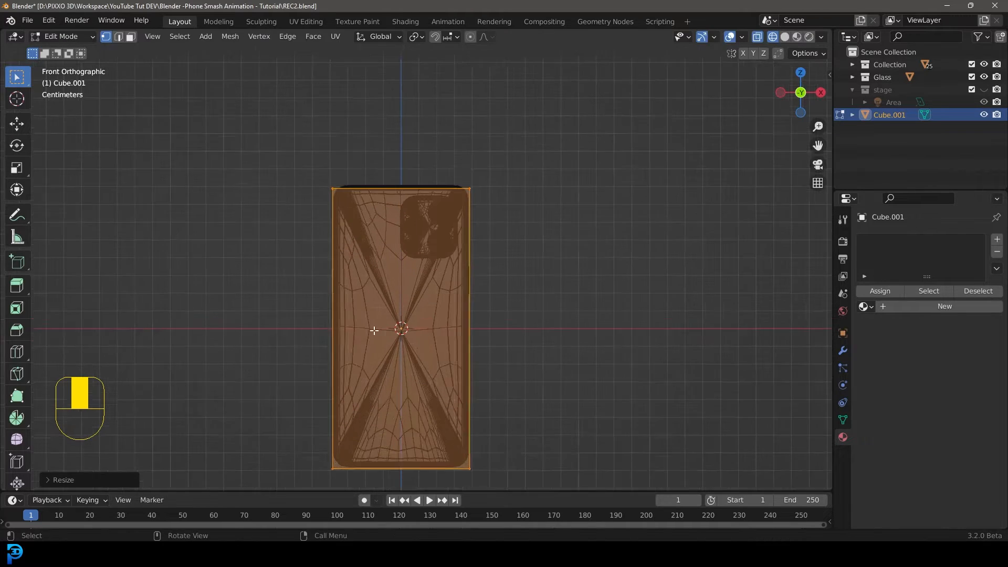
Move the cube's top and bottom vertices along Z to line up with the phone's top and bottom edges.
key(KP_3)
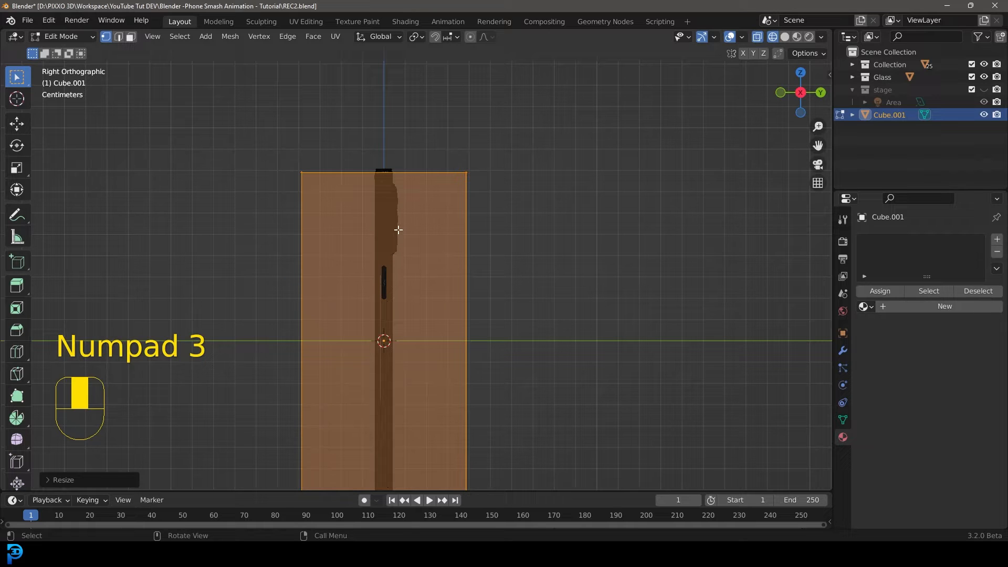
scroll(404, 261, down, 1)
drag(279, 141, 486, 210)
scroll(473, 221, up, 3)
key(g)
key(z)
click(475, 217)
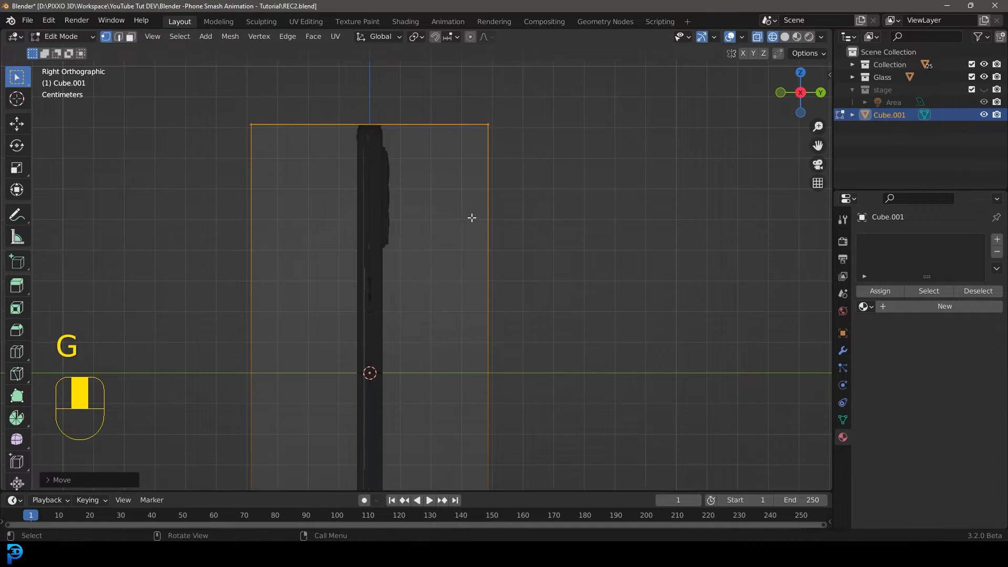
key(KP_1)
shift+middle_drag(476, 332, 457, 166)
drag(233, 481, 572, 410)
key(g)
key(z)
click(541, 417)
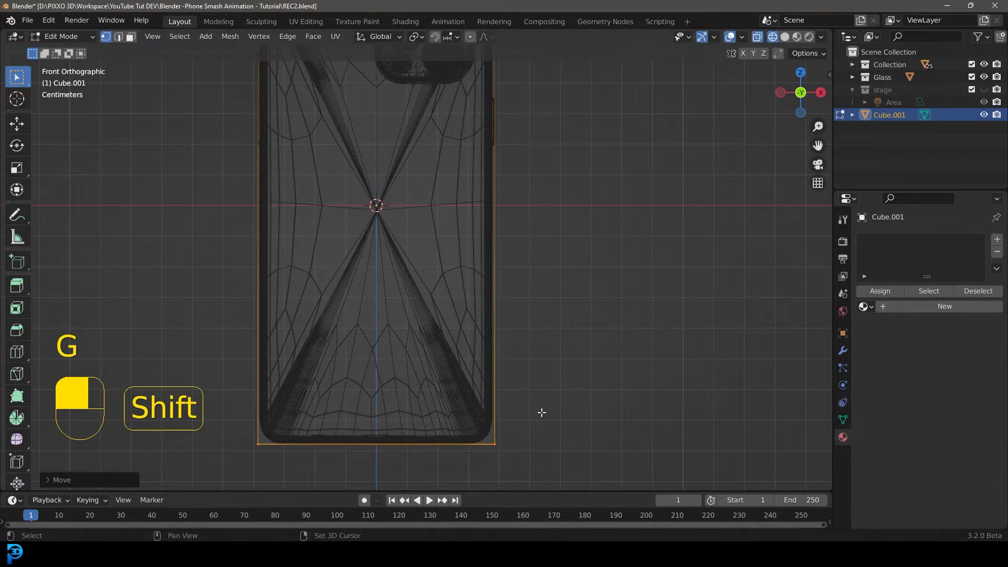
Select all the cube's vertices and scale them along Y in side view.
scroll(364, 370, down, 3)
drag(284, 407, 489, 79)
scroll(523, 152, up, 2)
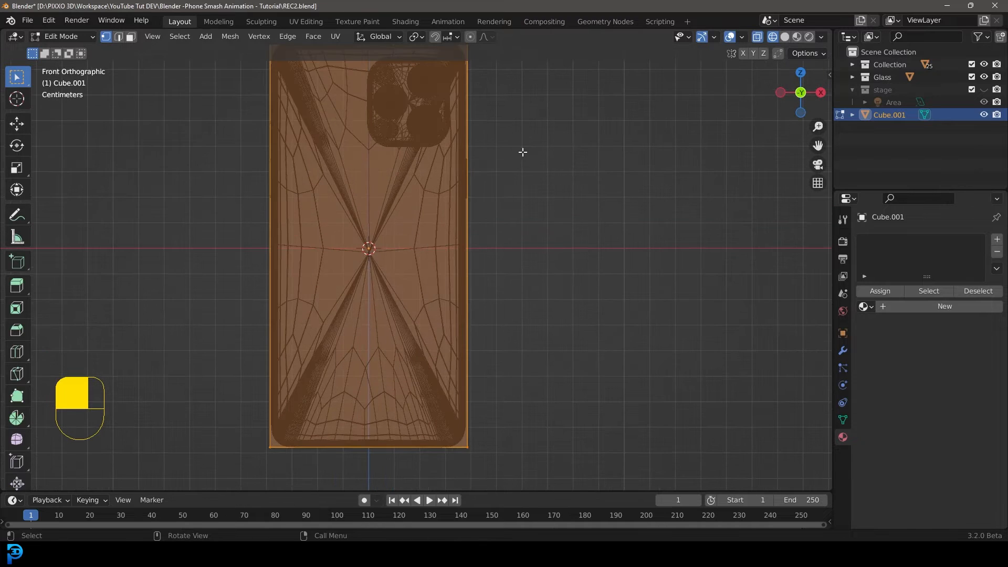
key(KP_3)
scroll(545, 195, down, 4)
shift+middle_drag(545, 194, 540, 232)
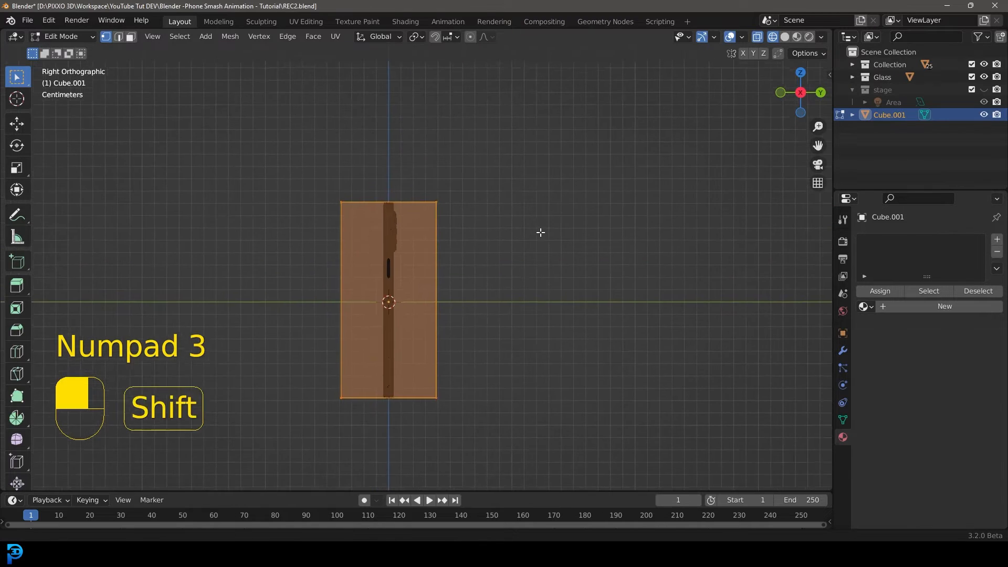
scroll(540, 233, up, 3)
key(s)
key(y)
click(397, 225)
Scale the cube further along Y into a thin slab matching the phone's thickness.
key(s)
middle_click(603, 162)
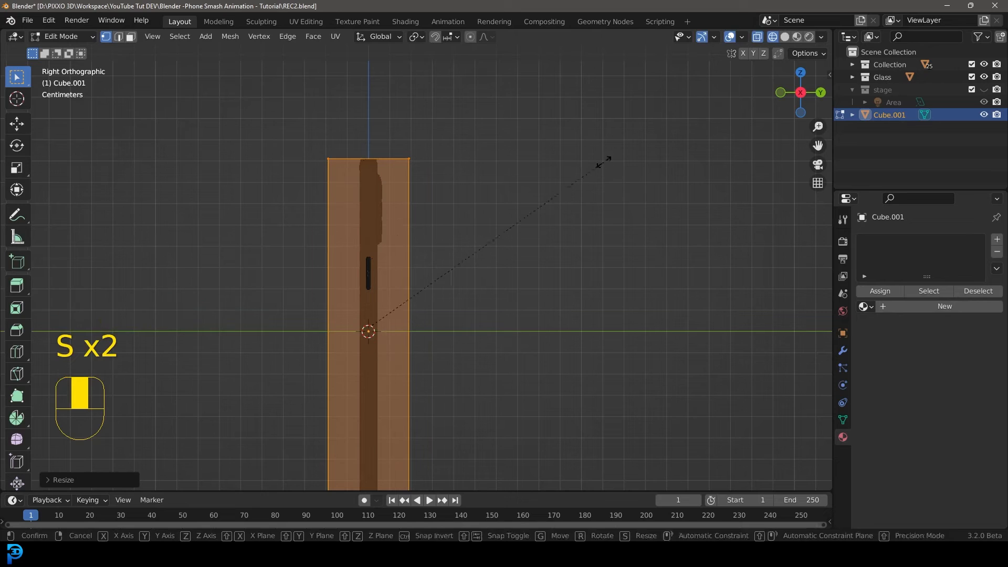
click(464, 310)
key(s)
middle_click(562, 155)
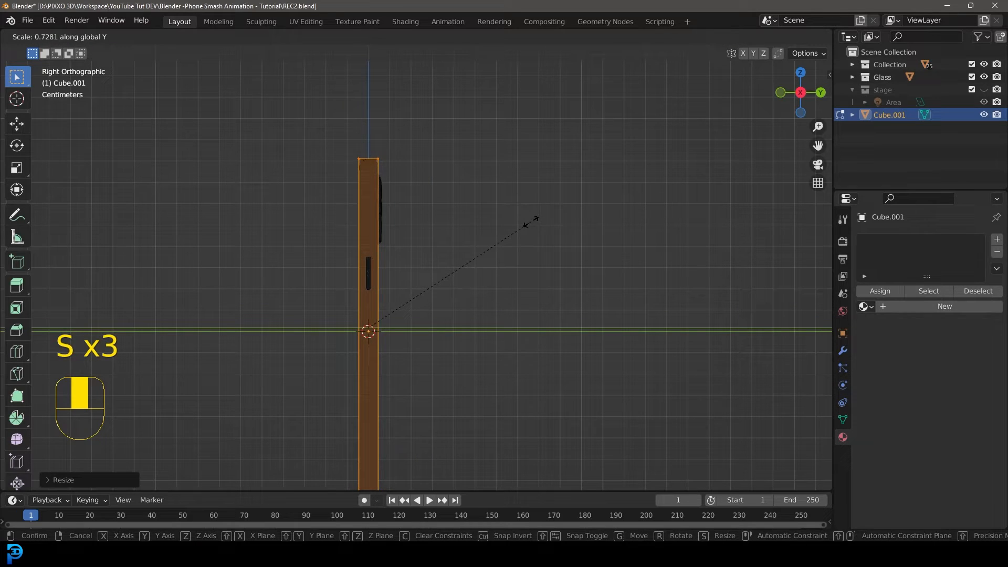
click(531, 221)
scroll(441, 209, down, 4)
shift+middle_drag(451, 259, 450, 250)
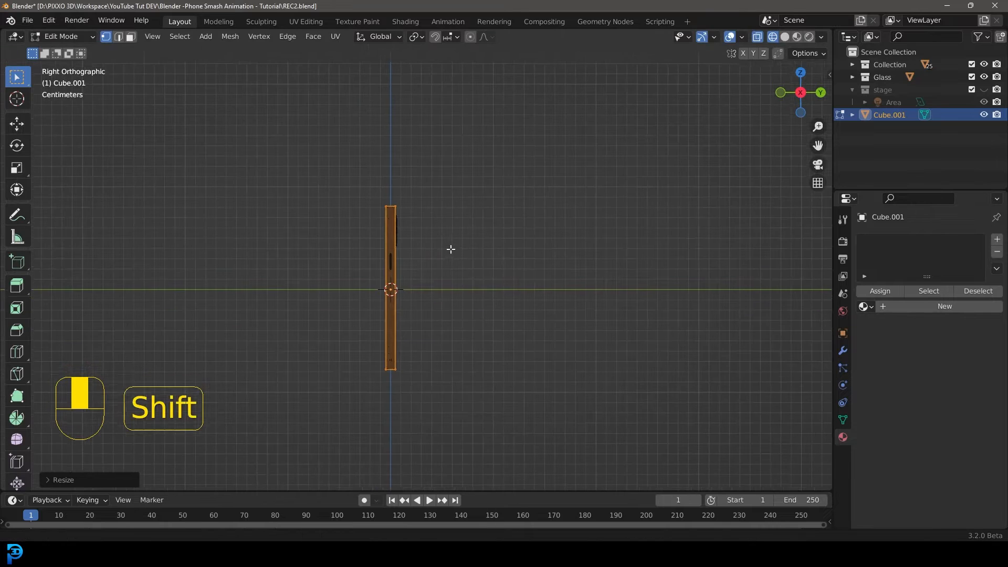
scroll(397, 225, up, 2)
key(z)
middle_drag(472, 222, 412, 159)
key(KP_1)
key(z)
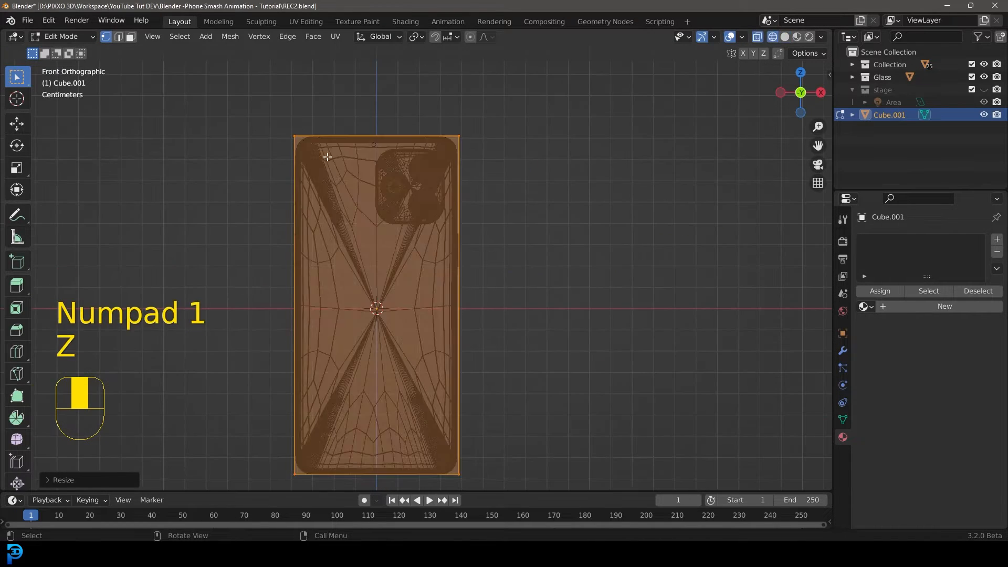
Select the cube's four vertical corner edges and bevel them with 7 segments, about 0.0078 m wide.
click(119, 36)
middle_drag(273, 105, 434, 171)
click(402, 162)
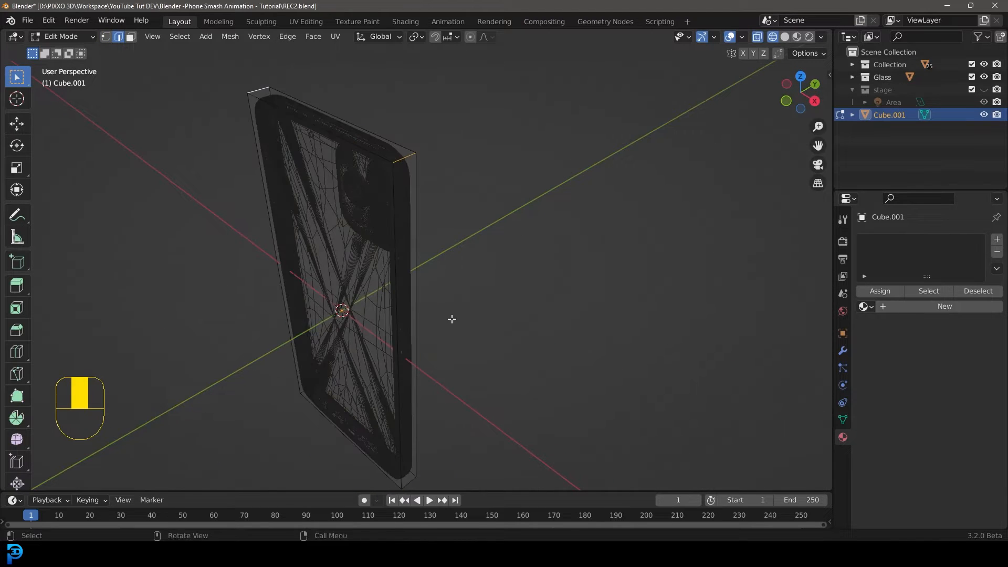
shift+middle_drag(450, 317, 433, 329)
shift+click(418, 382)
middle_drag(263, 358, 400, 317)
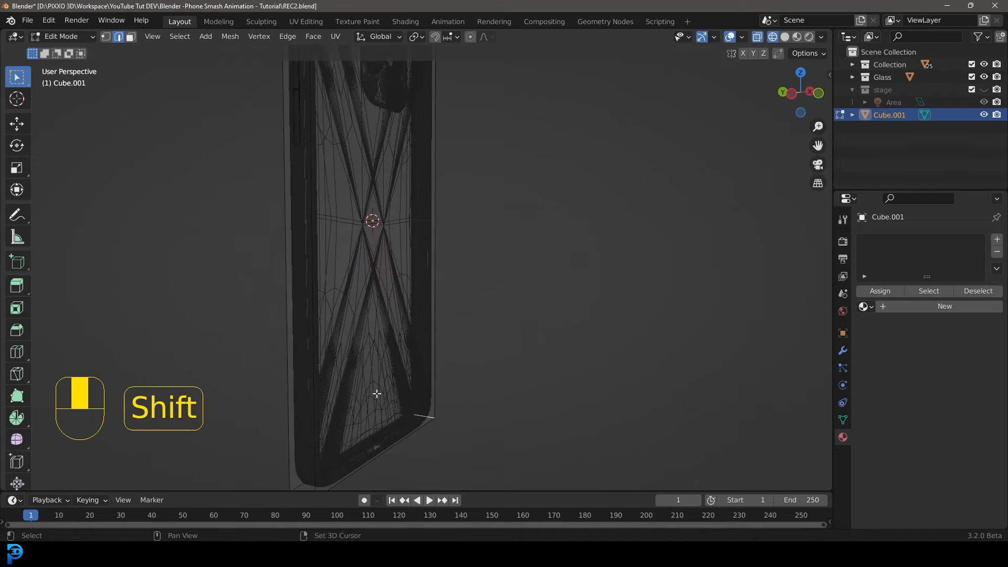
shift+middle_drag(337, 447, 424, 242)
shift+click(324, 395)
key(KP_1)
shift+middle_drag(409, 156, 439, 269)
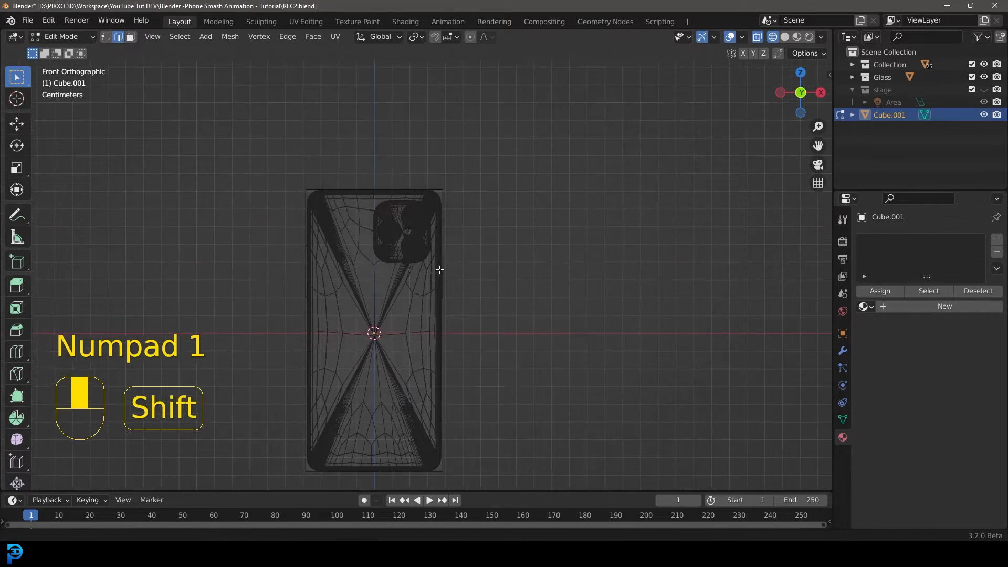
scroll(462, 258, up, 3)
key(ctrl+b)
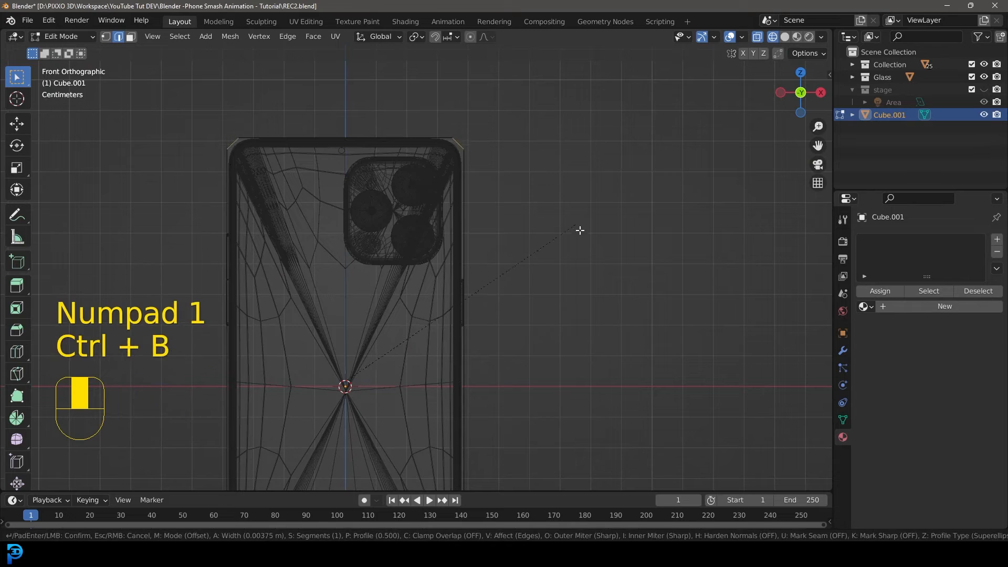
scroll(625, 267, up, 6)
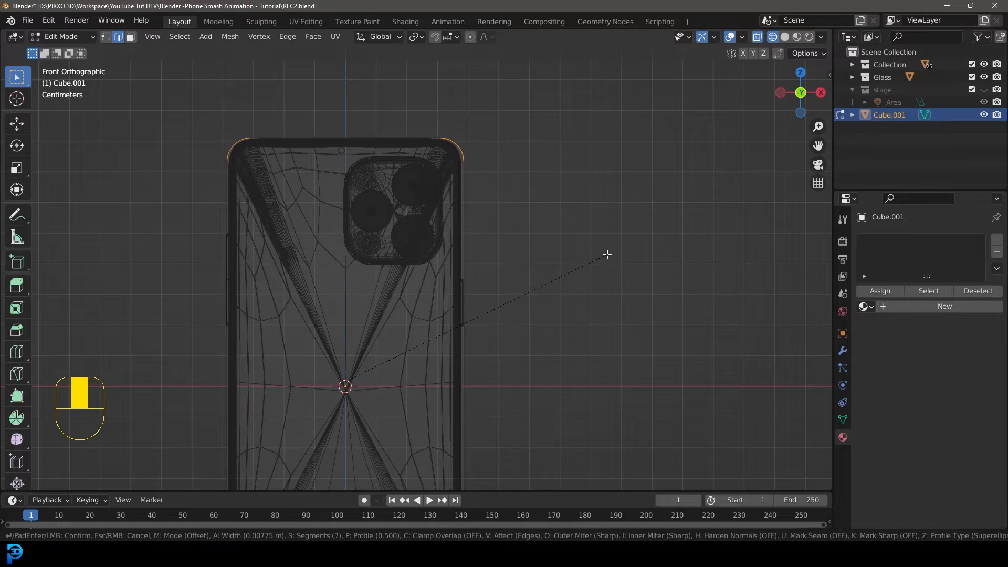
click(607, 253)
Leave Edit Mode and switch the viewport to solid shading.
scroll(488, 317, down, 5)
shift+middle_drag(489, 317, 491, 192)
scroll(468, 227, up, 5)
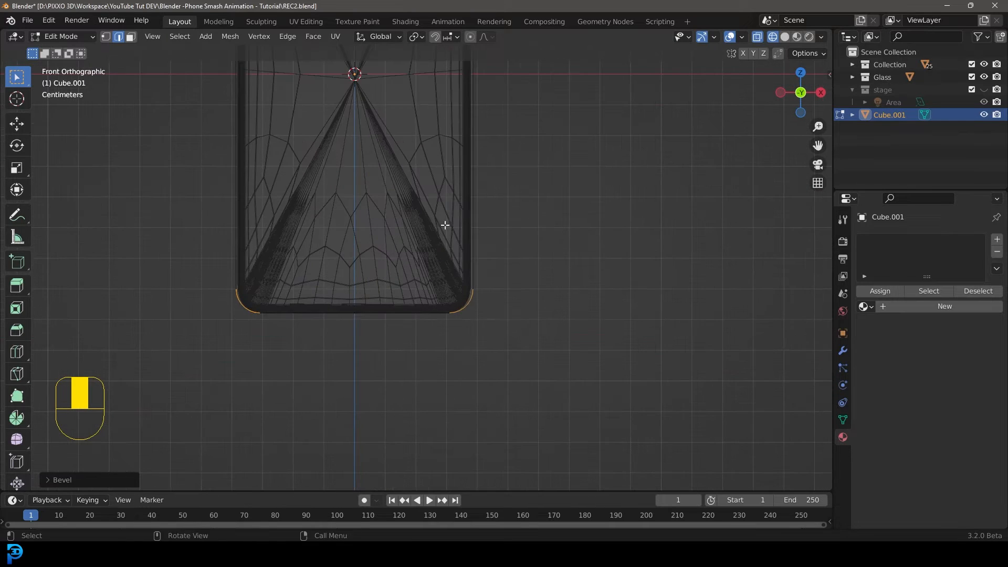
key(Tab)
key(shift+c)
key(z)
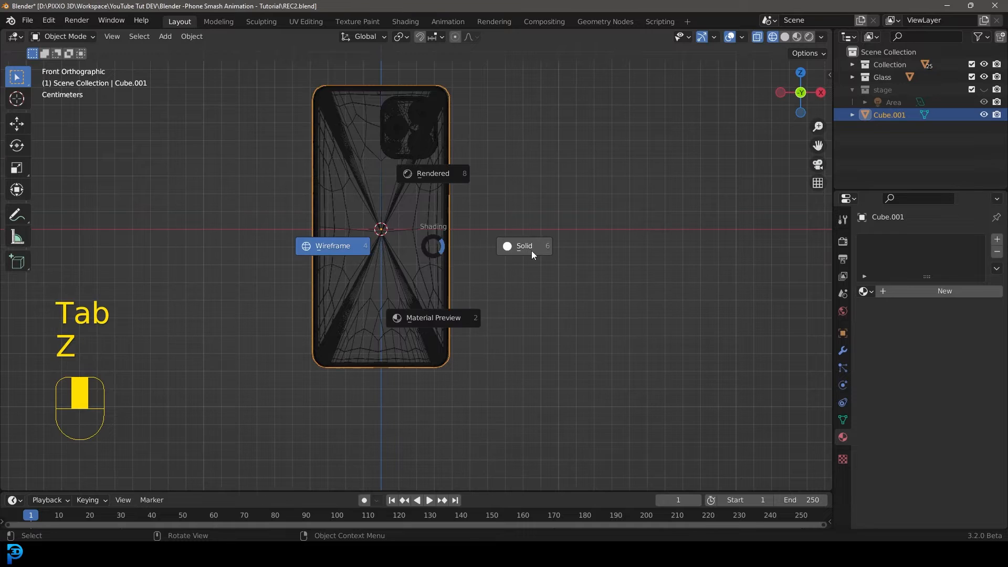
middle_drag(457, 122, 390, 204)
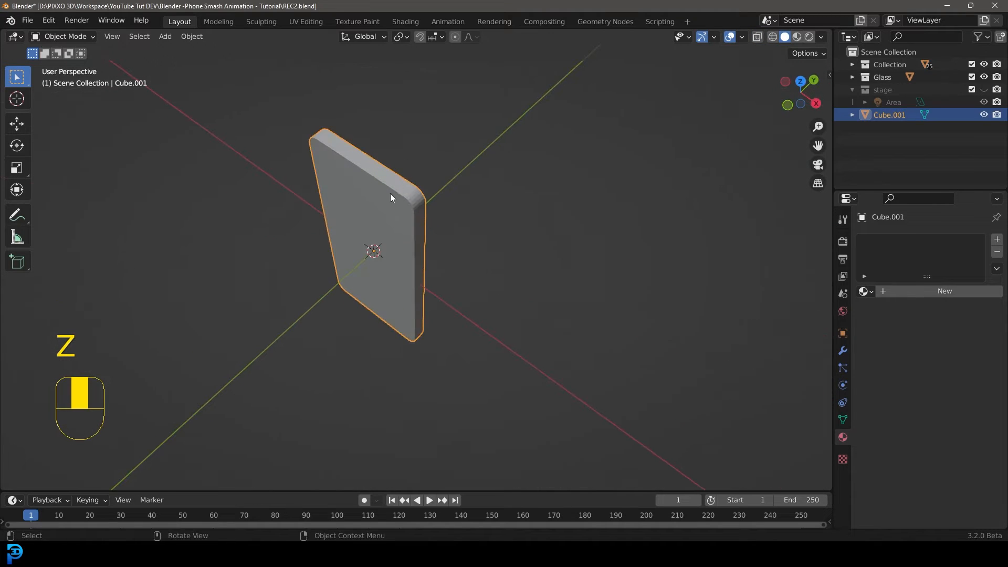
Set the cube's viewport display to Wire in its object properties.
click(844, 335)
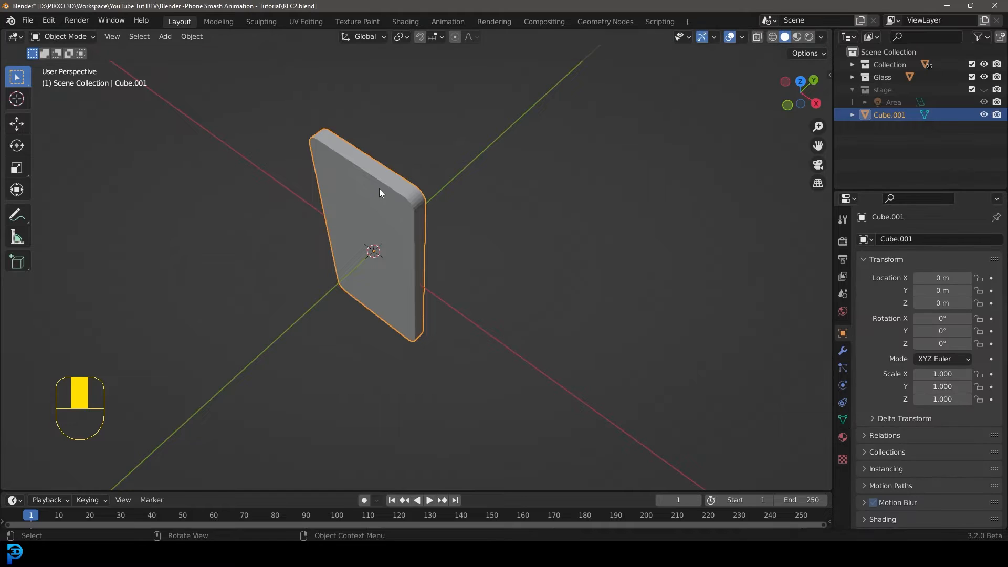
scroll(916, 389, down, 3)
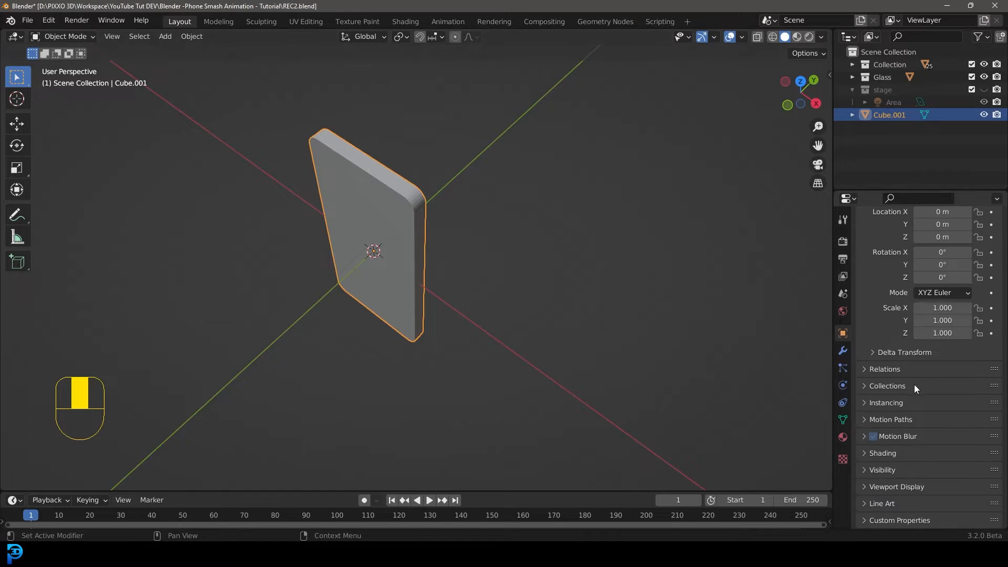
click(887, 487)
scroll(895, 478, down, 5)
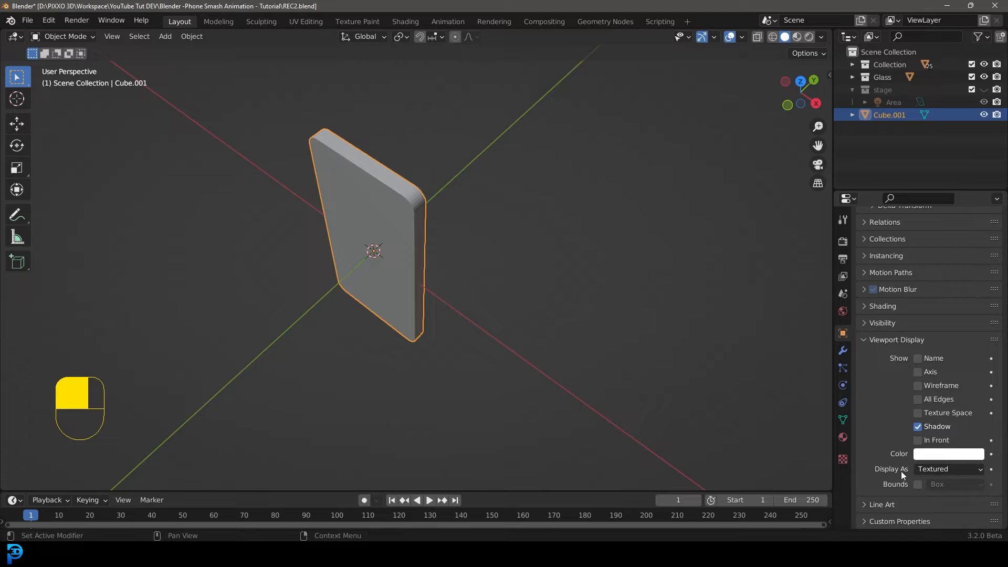
click(937, 472)
click(932, 441)
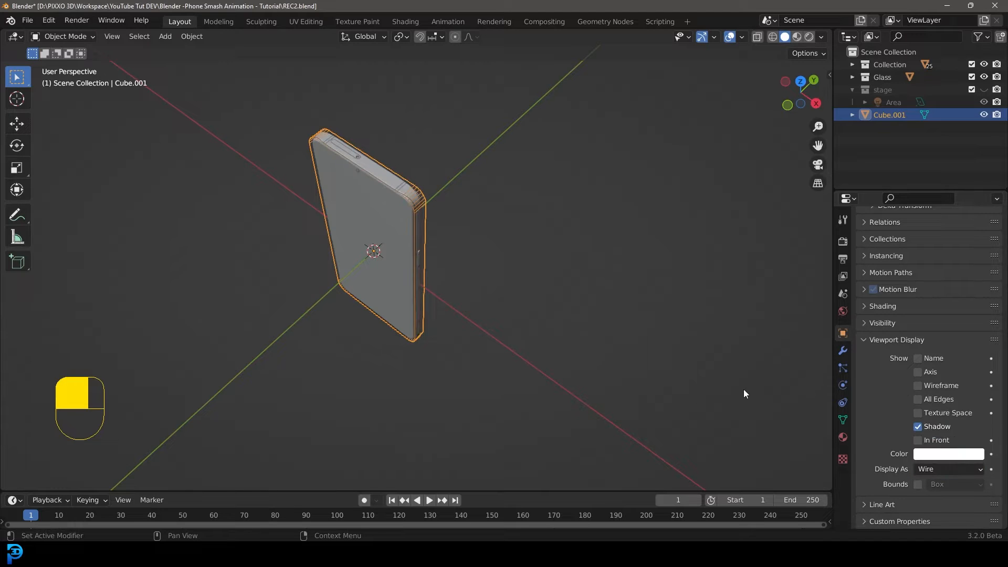
Switch the viewport to rendered shading.
middle_drag(539, 323, 563, 305)
key(z)
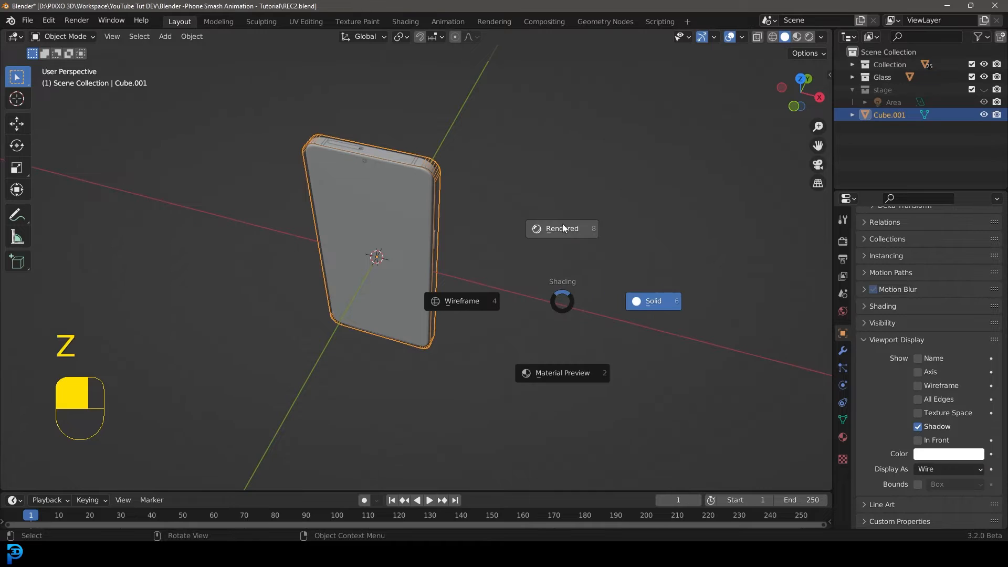
click(558, 227)
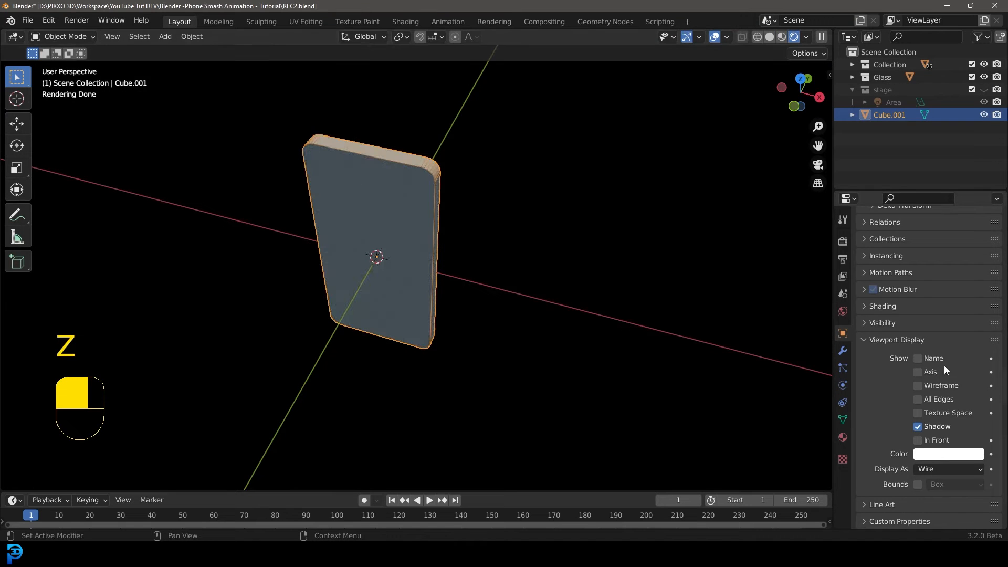
Turn off all of the cube's ray visibility options: Camera, Diffuse, Glossy, Transmission, Volume Scatter and Shadow.
click(875, 322)
scroll(920, 367, down, 1)
click(918, 349)
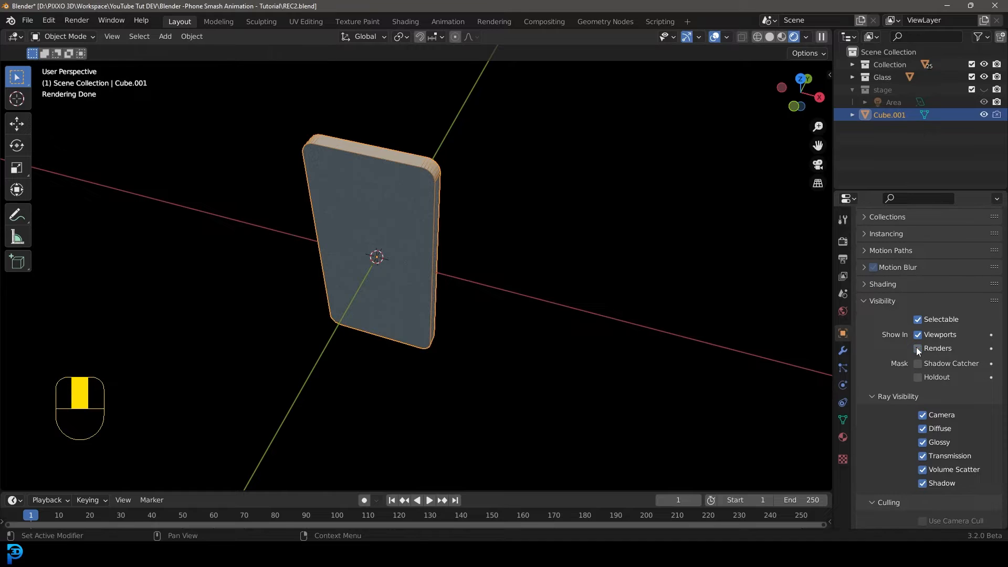
click(924, 416)
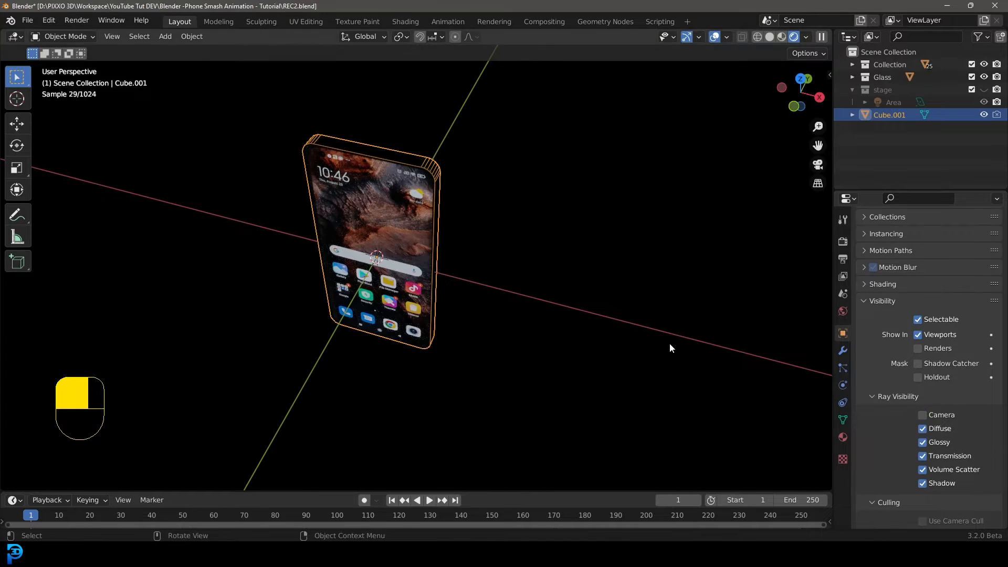
key(z)
click(758, 350)
drag(924, 429, 924, 470)
key(z)
click(596, 206)
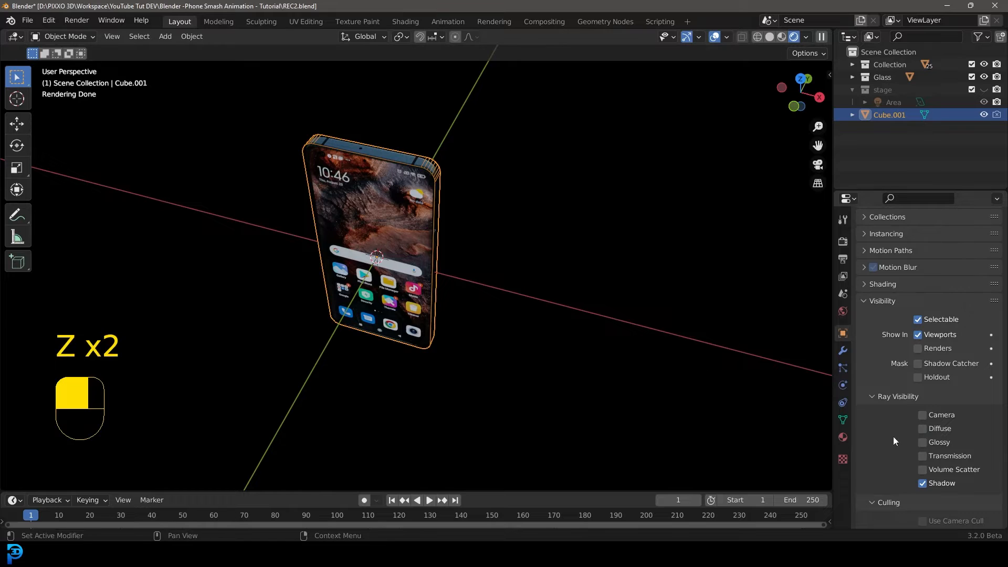
click(922, 483)
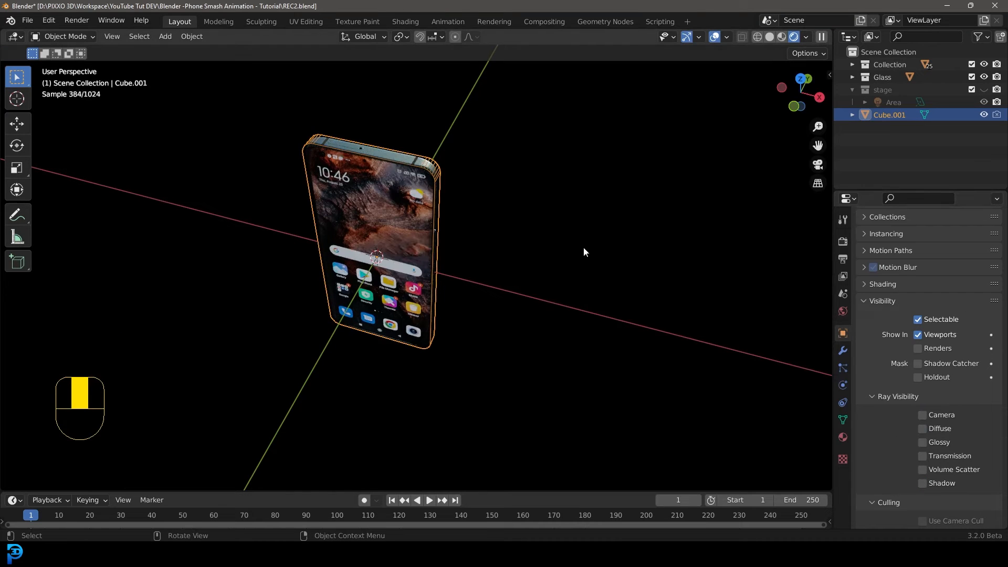
Switch the viewport back to solid shading.
key(z)
click(662, 245)
middle_drag(368, 207, 356, 135)
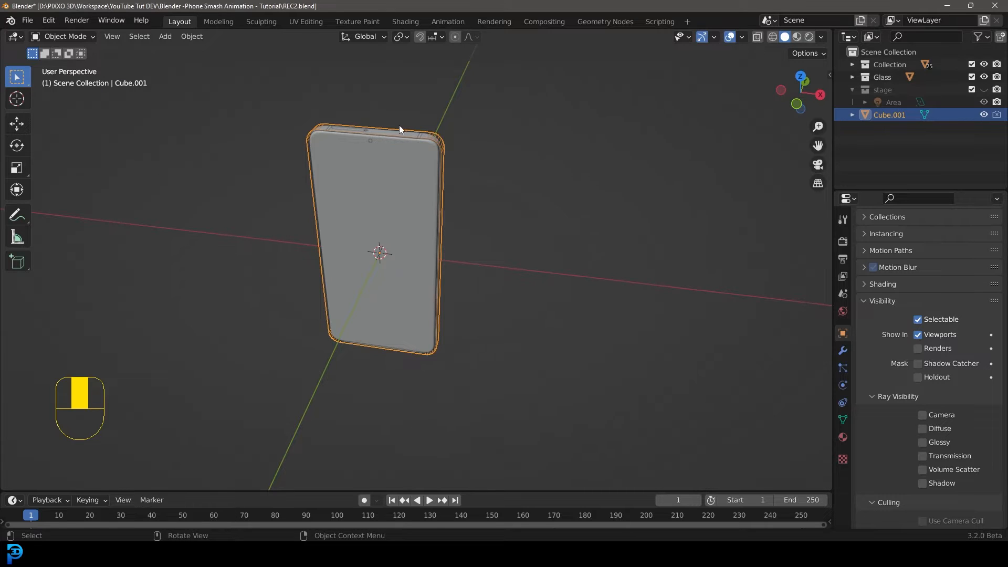
Select all the phone's parts plus the cube as active, and parent them to the cube keeping transforms.
key(g)
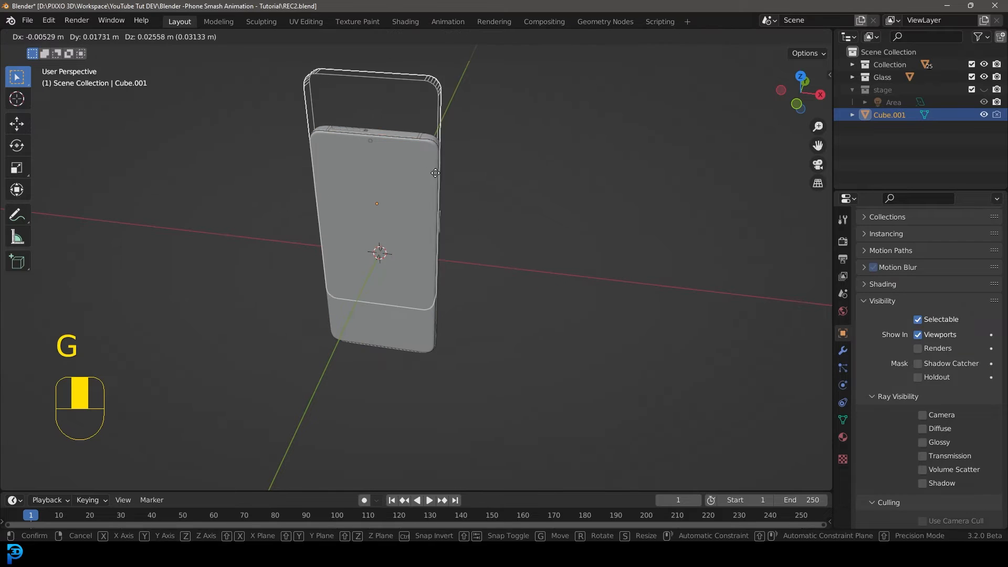
right_click(435, 171)
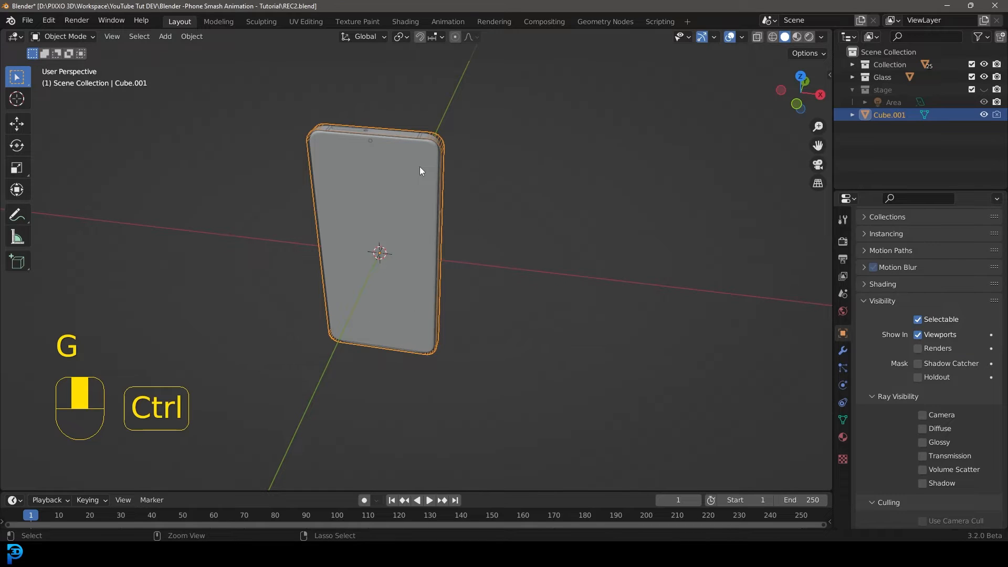
key(ctrl+i)
key(g)
right_click(399, 92)
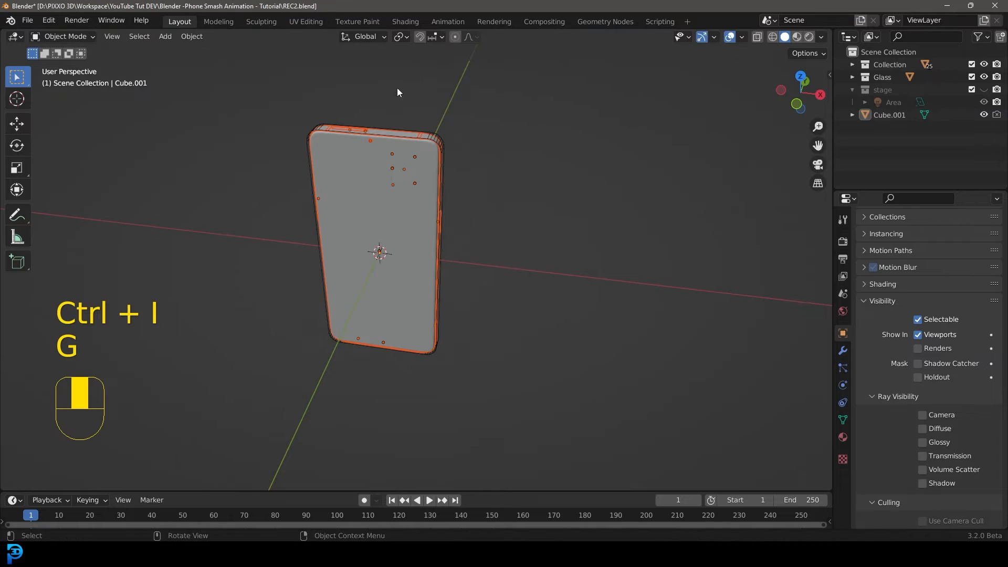
shift+middle_drag(358, 79, 369, 121)
scroll(369, 121, up, 2)
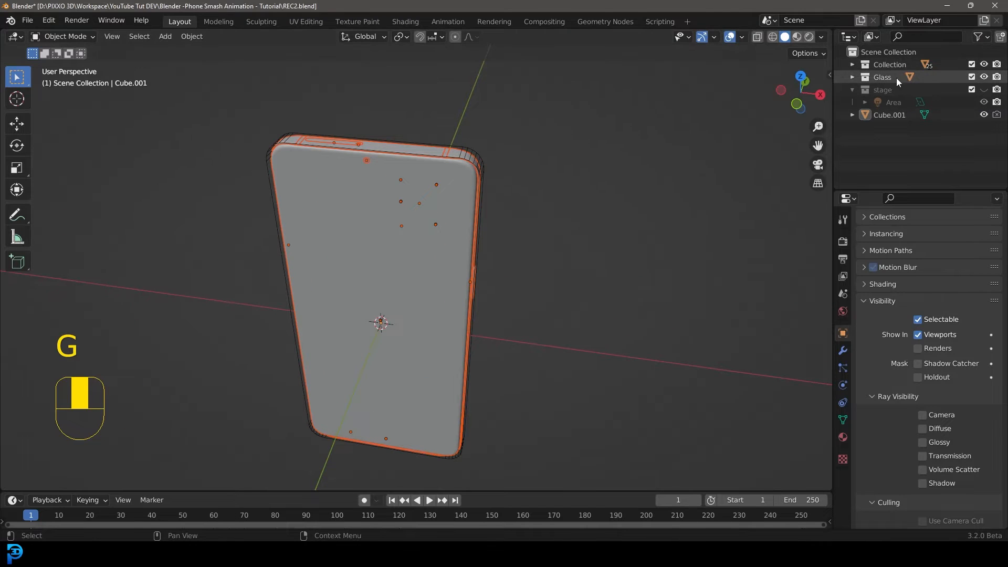
key(shift)
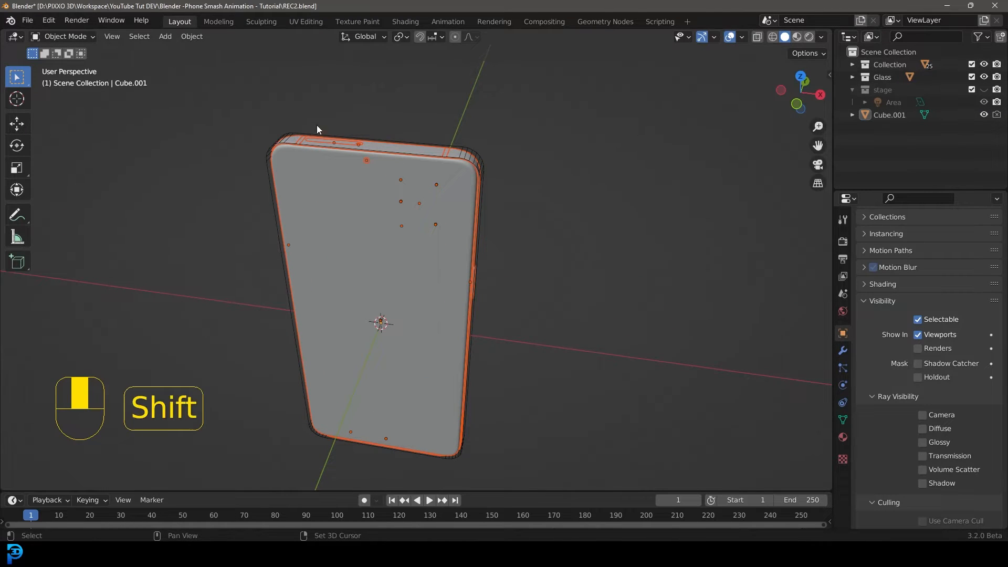
shift+click(292, 132)
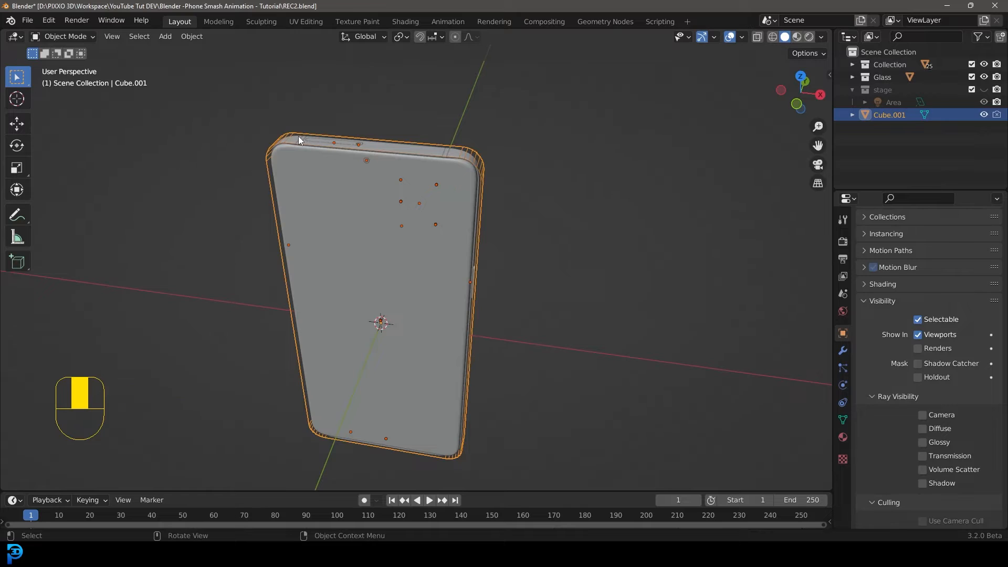
key(ctrl+p)
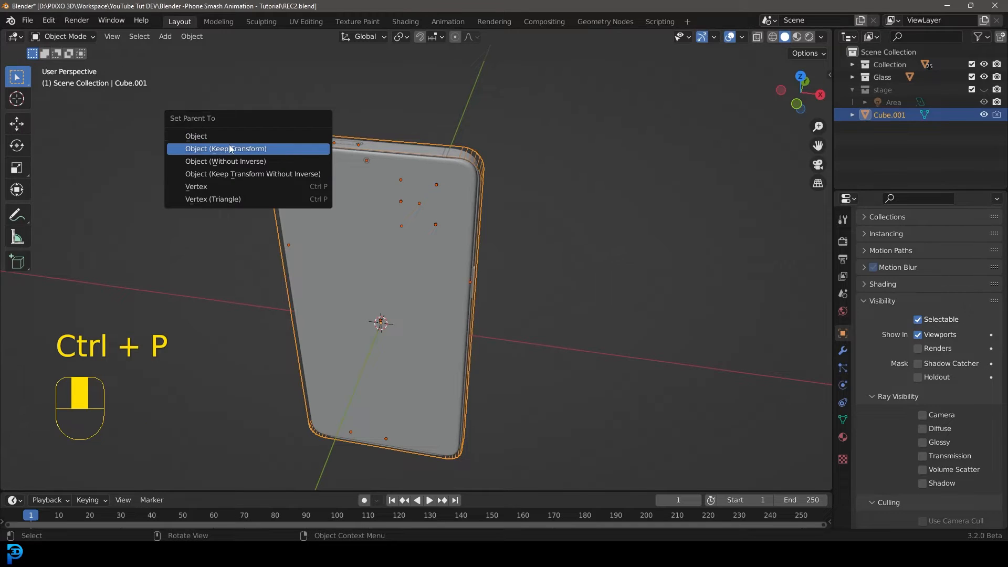
click(245, 150)
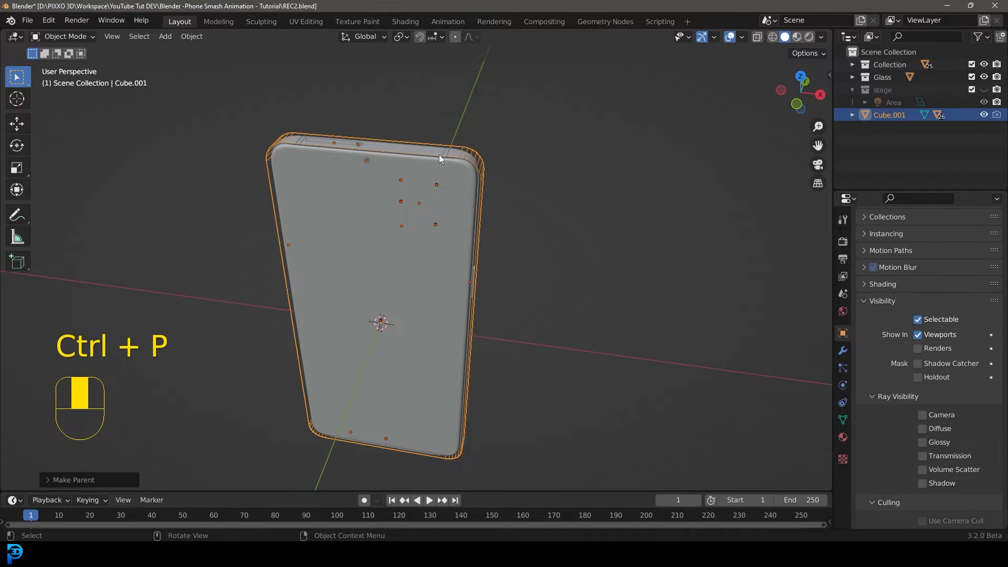
key(g)
right_click(474, 149)
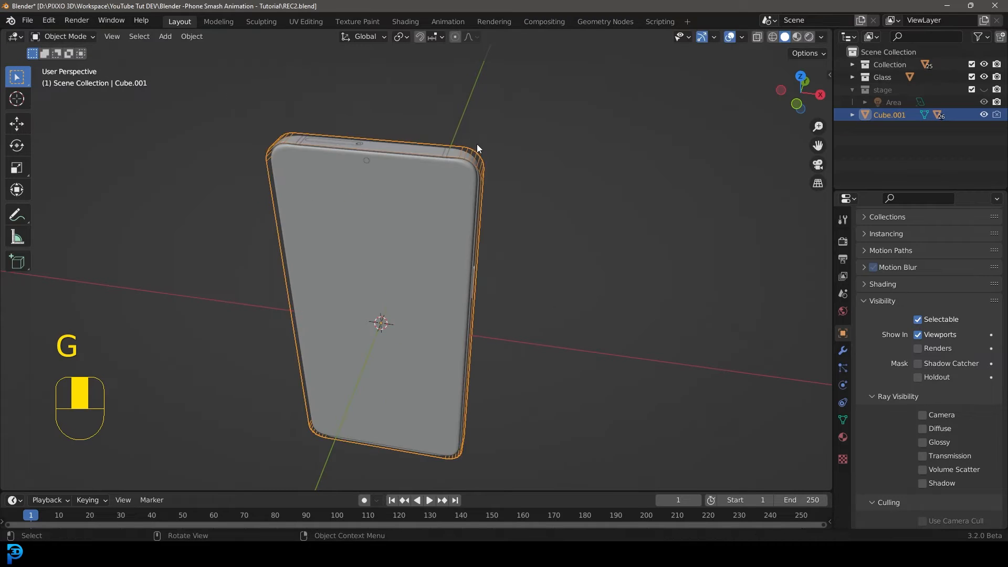
key(KP_1)
key(g)
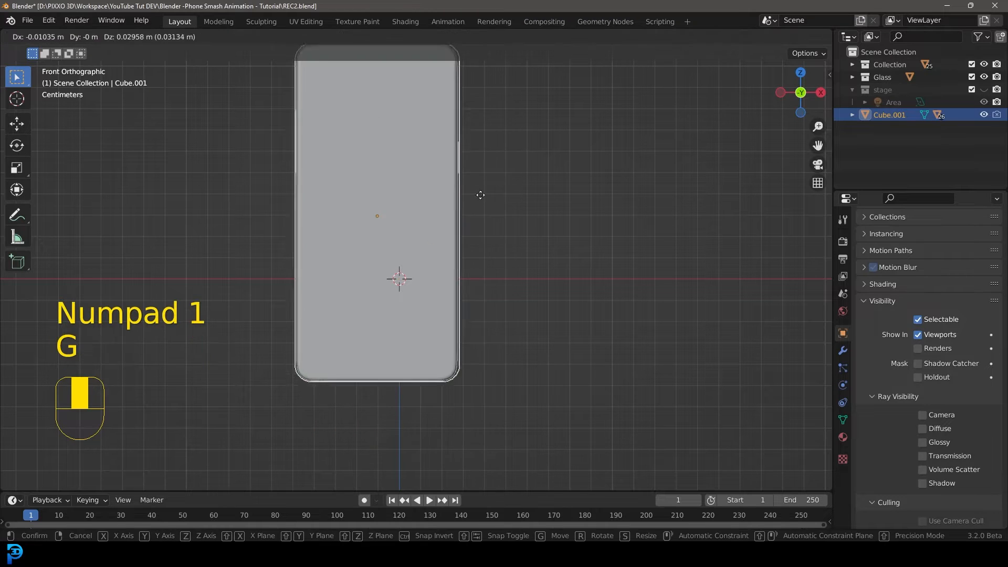
right_click(496, 159)
scroll(513, 125, down, 3)
middle_drag(470, 169, 422, 206)
scroll(423, 223, up, 1)
scroll(446, 210, up, 2)
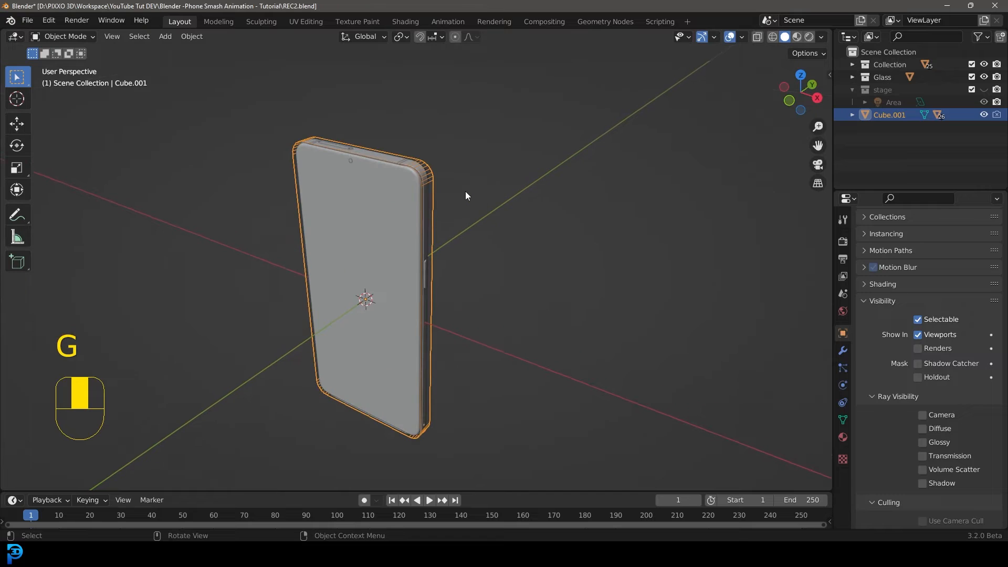
Move the cube with the attached phone about 0.14 m up along Z.
key(KP_1)
key(Tab)
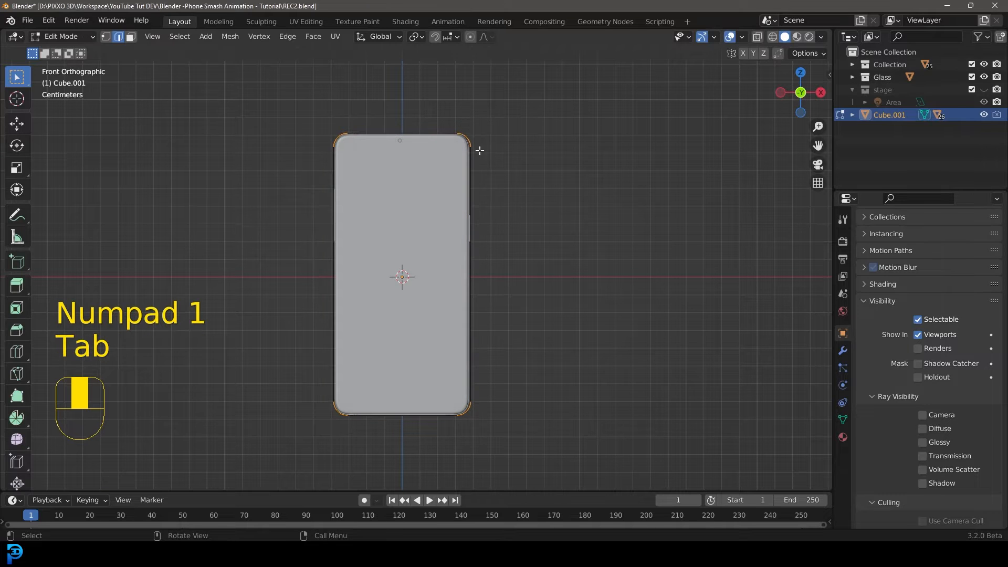
key(Tab)
scroll(408, 228, down, 1)
scroll(487, 344, down, 1)
key(g)
key(z)
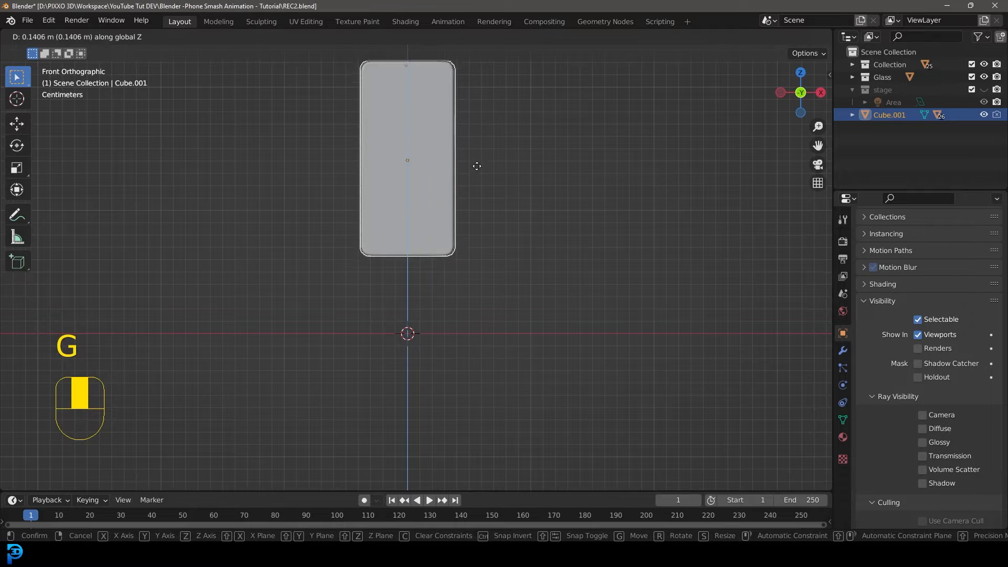
click(475, 150)
Save the file.
shift+middle_drag(476, 151, 482, 251)
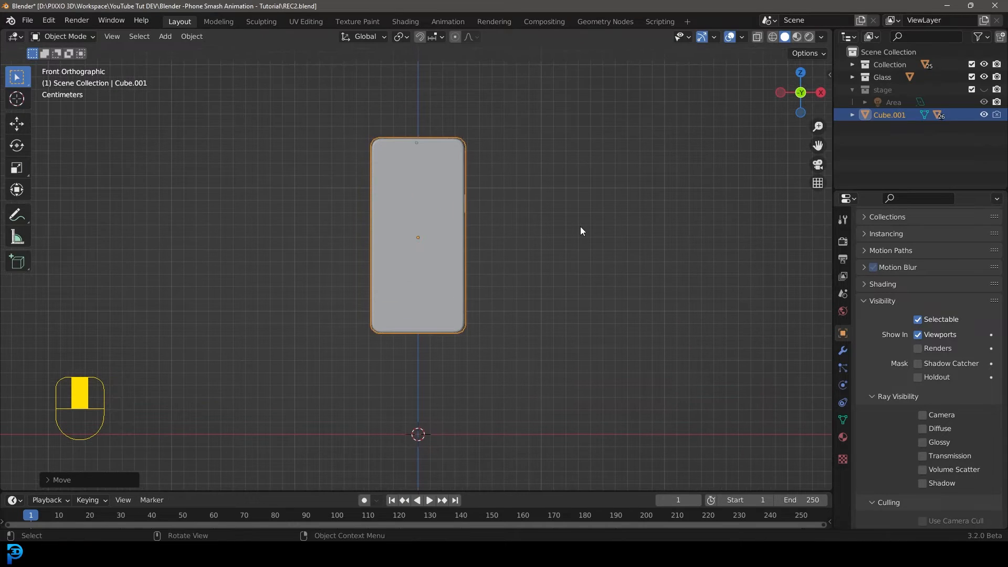
key(ctrl)
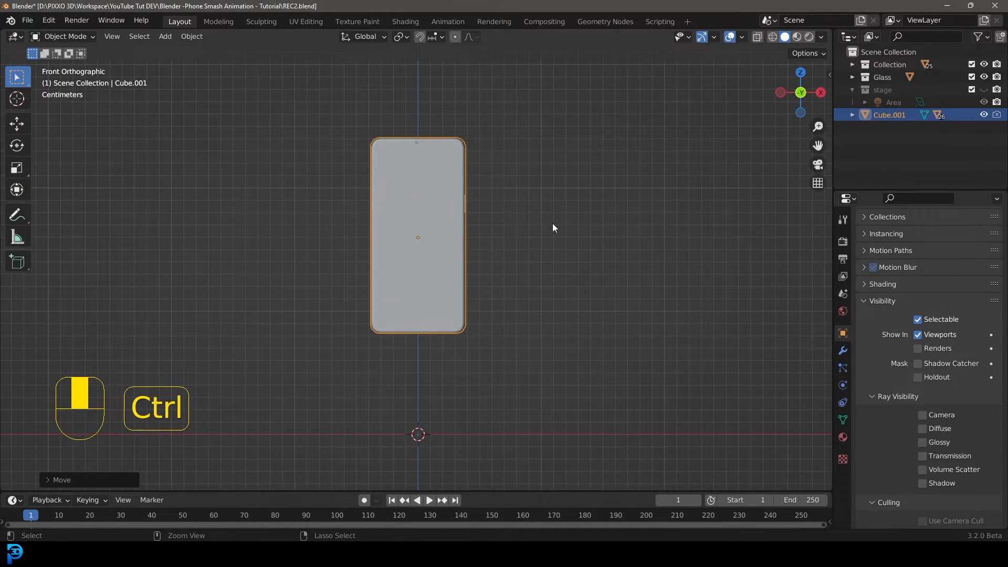
key(ctrl+s)
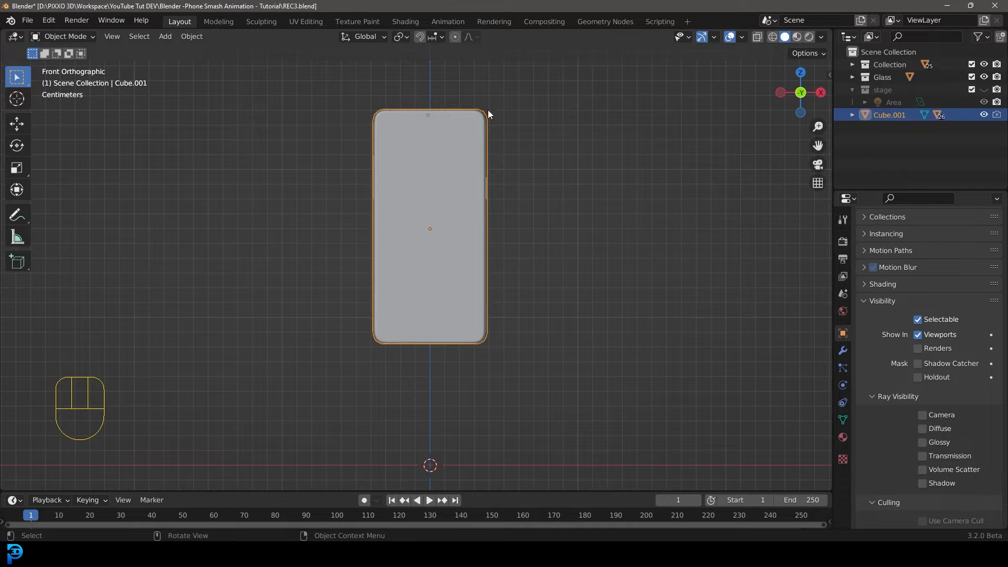
middle_drag(502, 115, 473, 151)
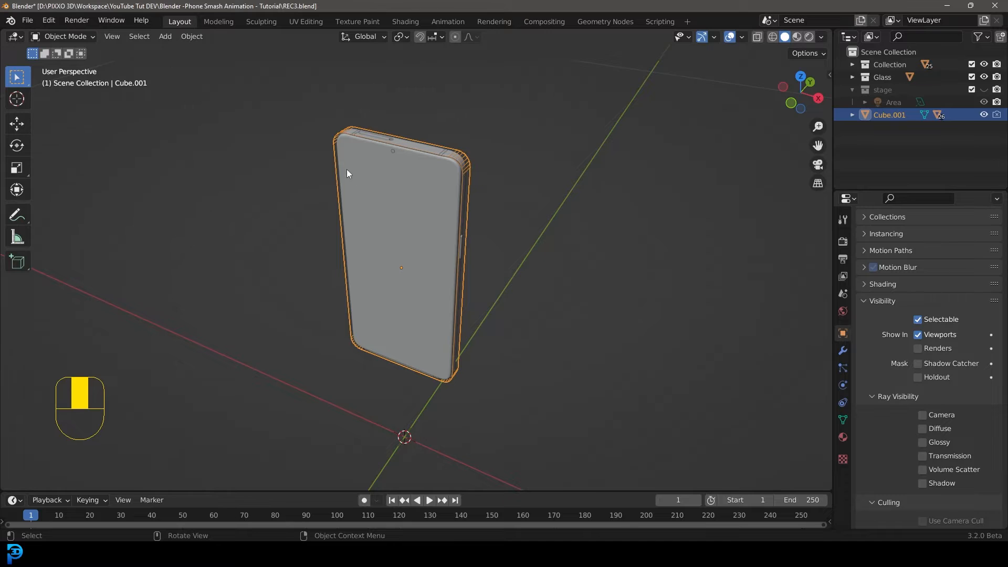
Rename the parent cube to "main obj".
key(g)
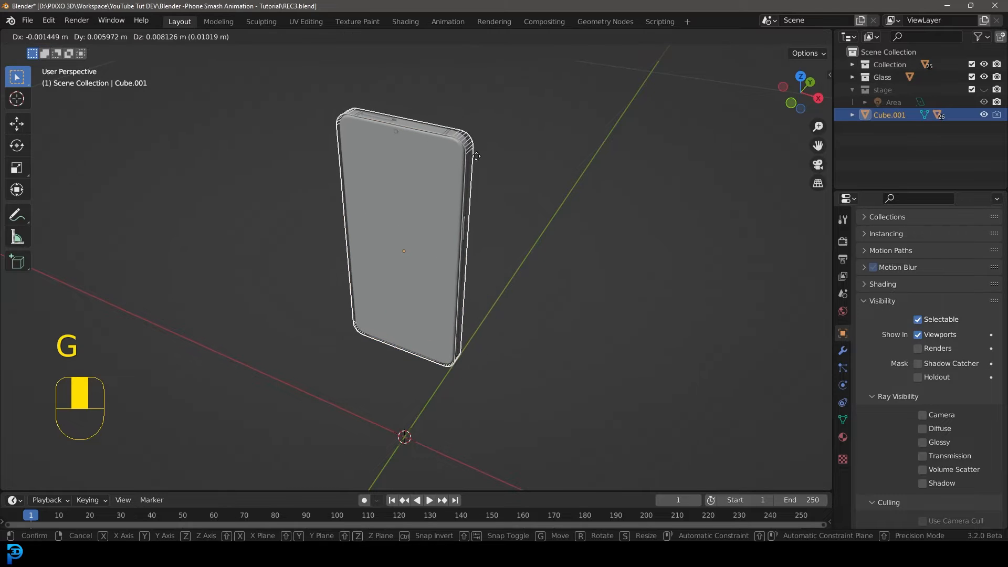
key(Escape)
double_click(898, 115)
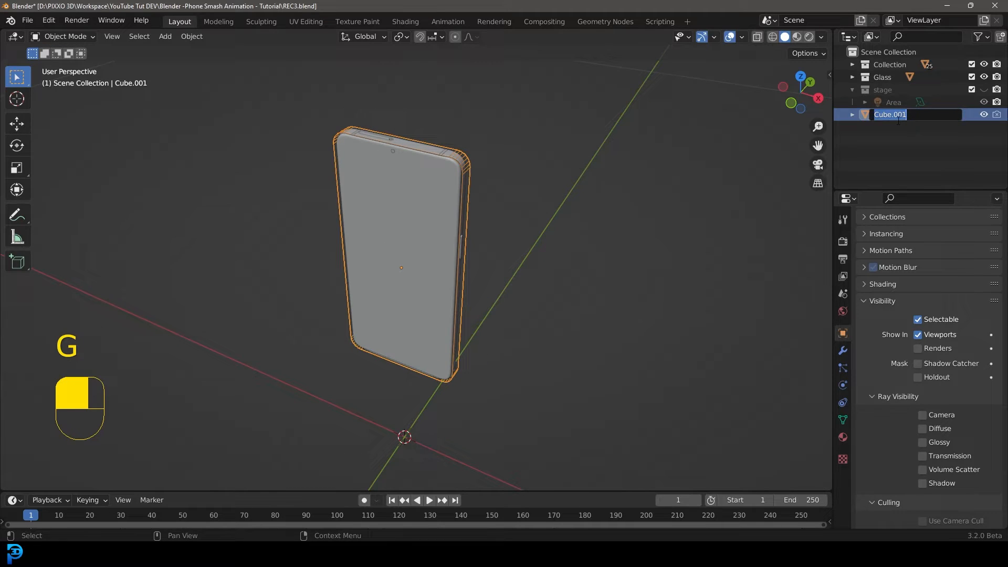
text(m)
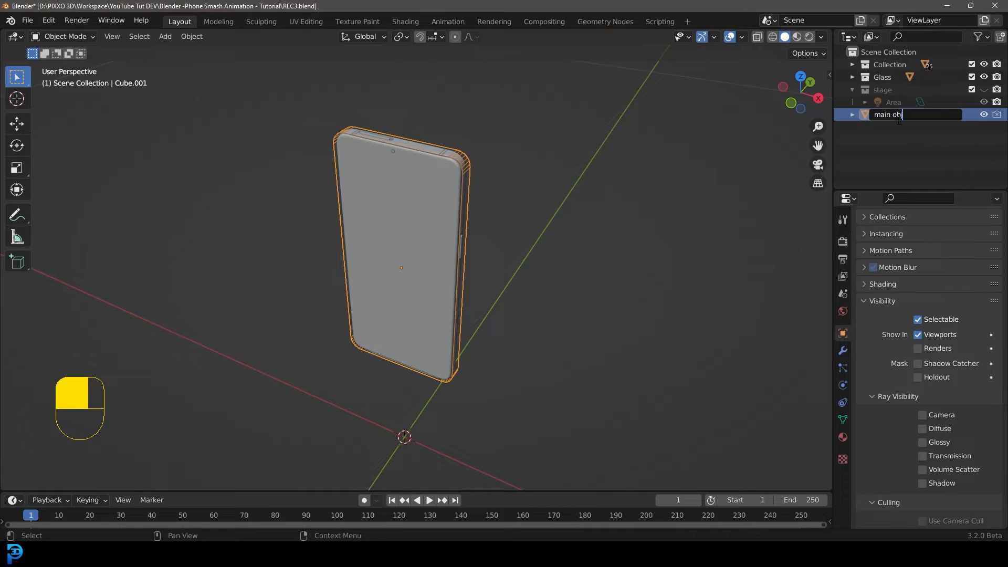
text(ain obj)
key(Return)
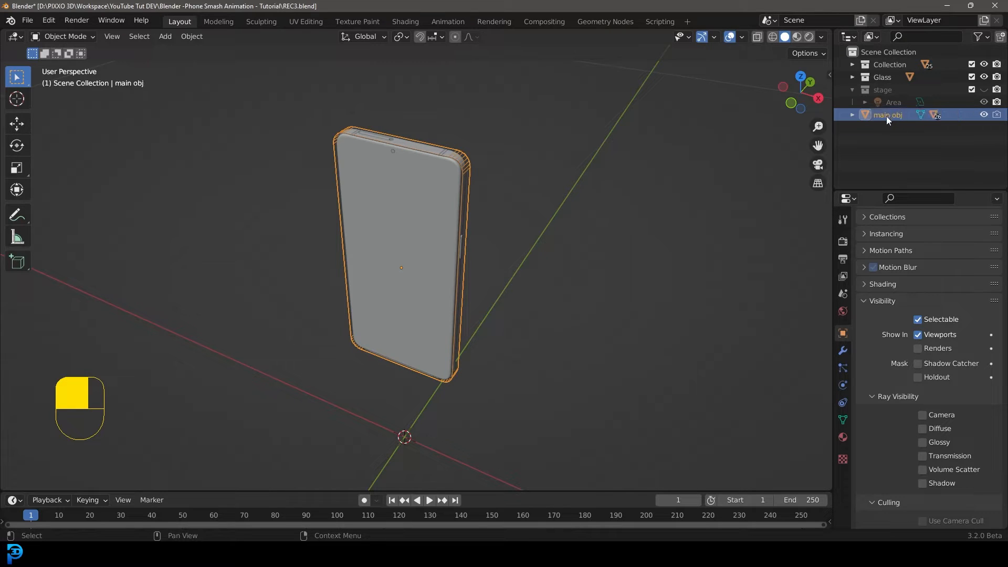
Move the main obj into the Collection and expand it to check its child parts.
drag(887, 121, 887, 65)
click(852, 64)
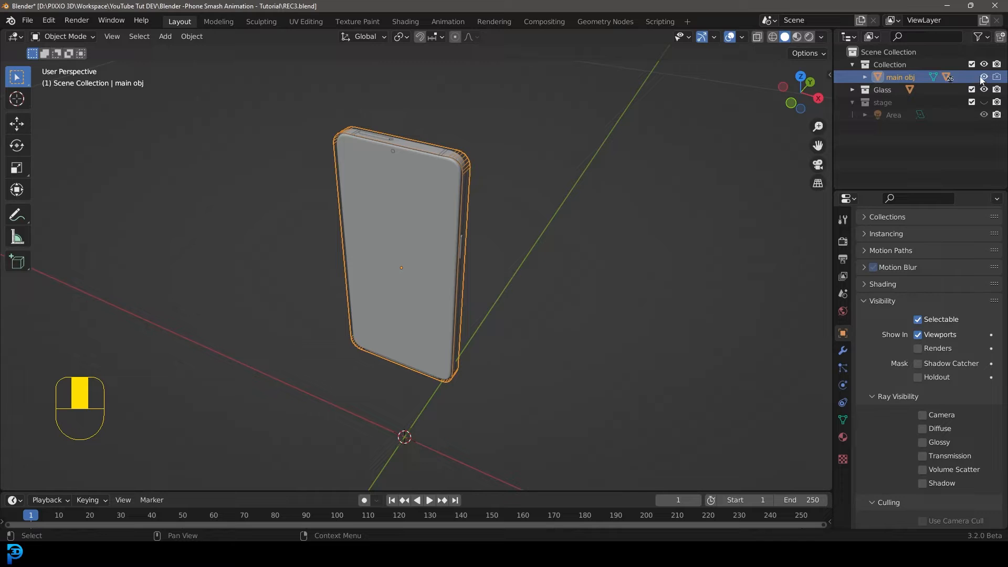
click(865, 77)
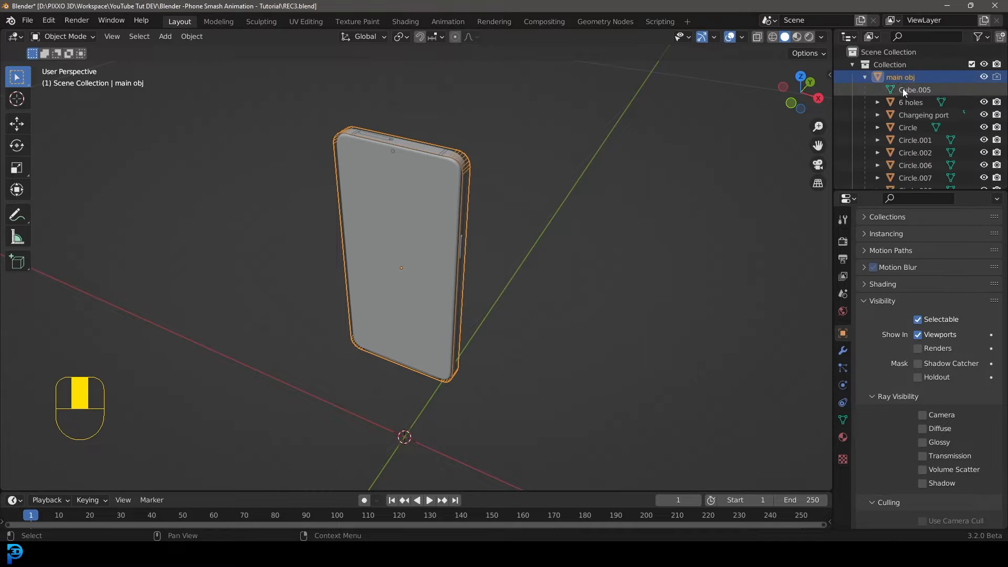
click(865, 77)
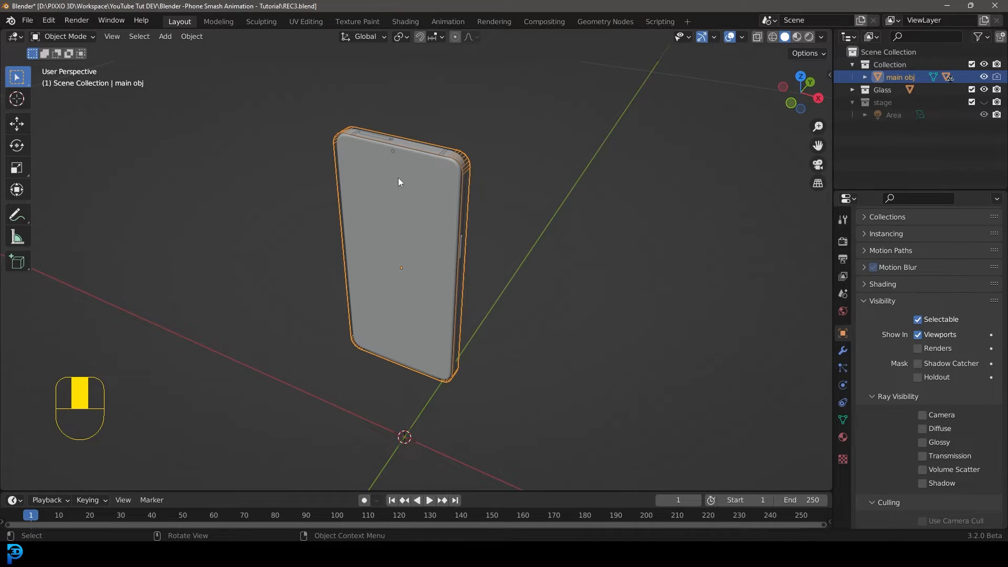
Select the phone's screen object and open its material properties.
click(361, 164)
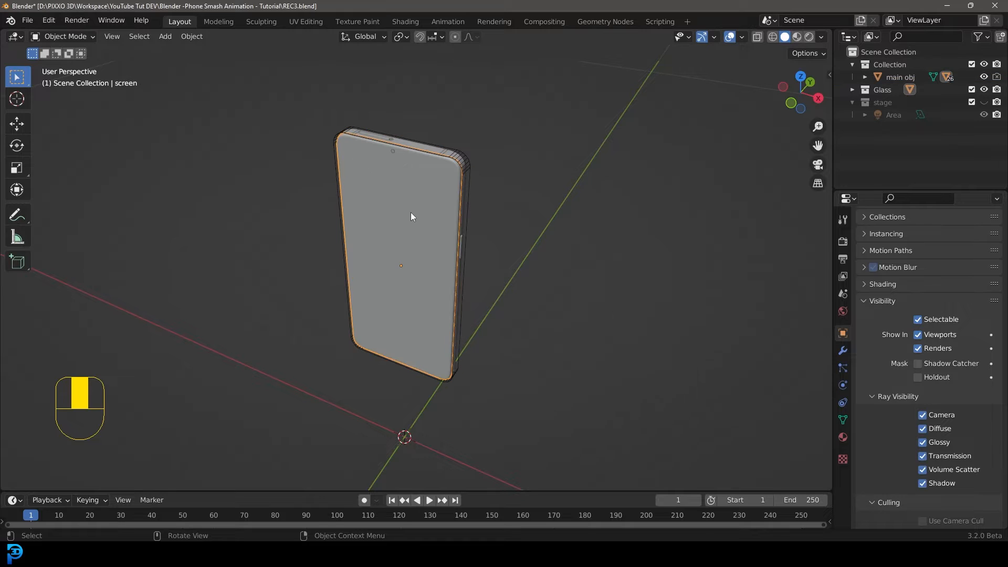
key(g)
right_click(363, 192)
click(842, 436)
scroll(892, 315, up, 5)
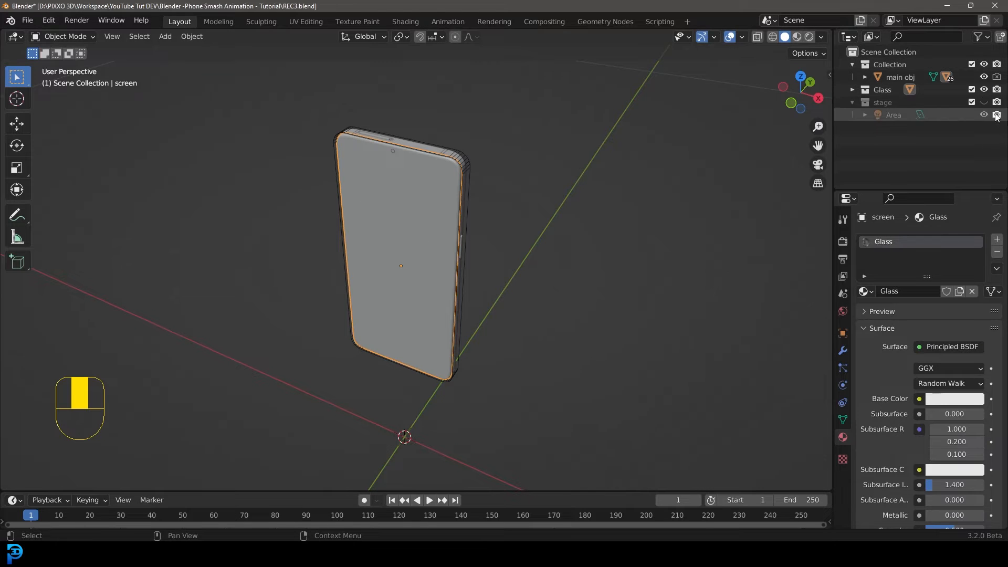
Unhide the stage collection and switch the viewport to rendered shading.
click(983, 102)
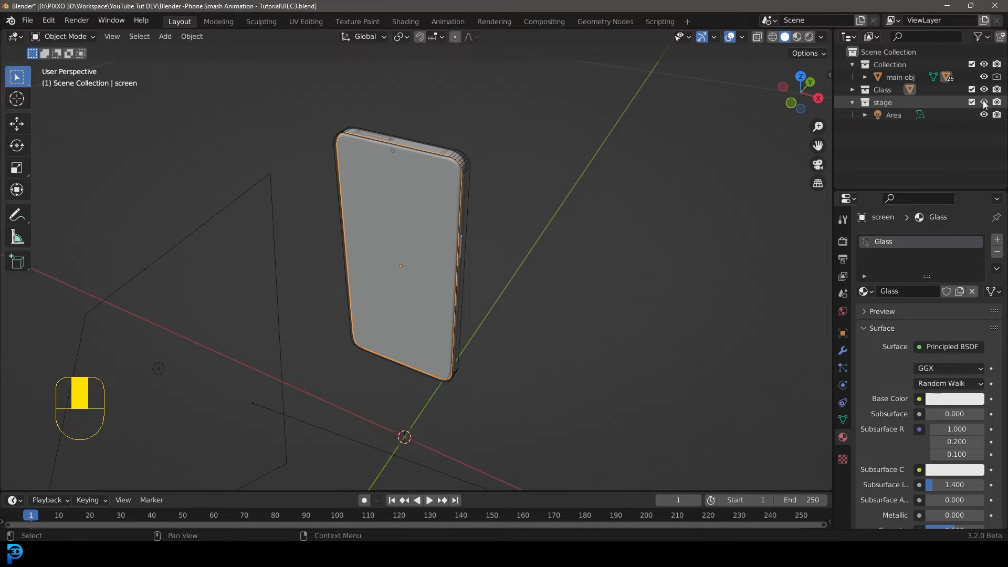
scroll(317, 313, down, 4)
scroll(377, 289, up, 6)
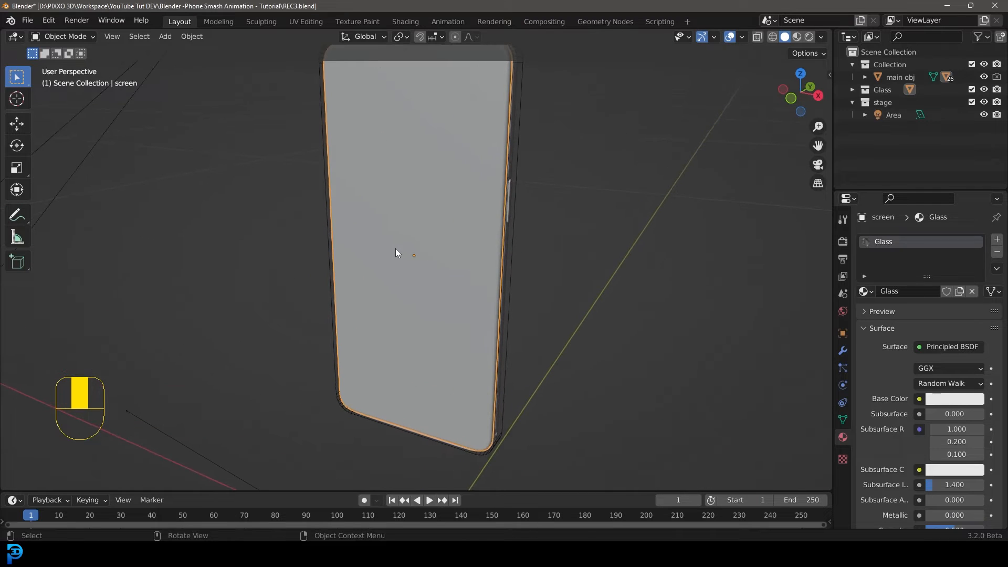
key(z)
click(402, 181)
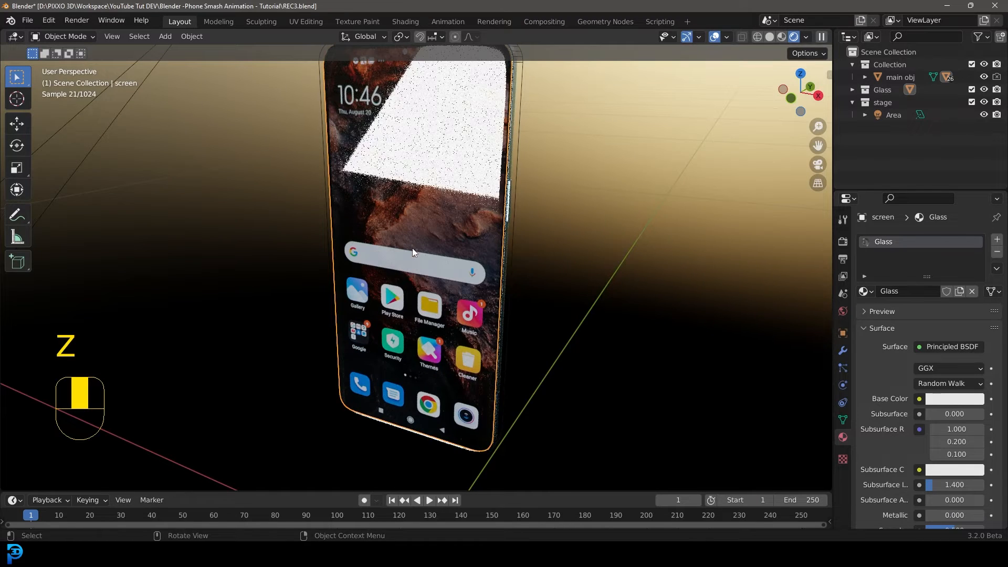
Switch to the Shading workspace and set its viewport to rendered shading.
scroll(420, 234, down, 2)
click(402, 21)
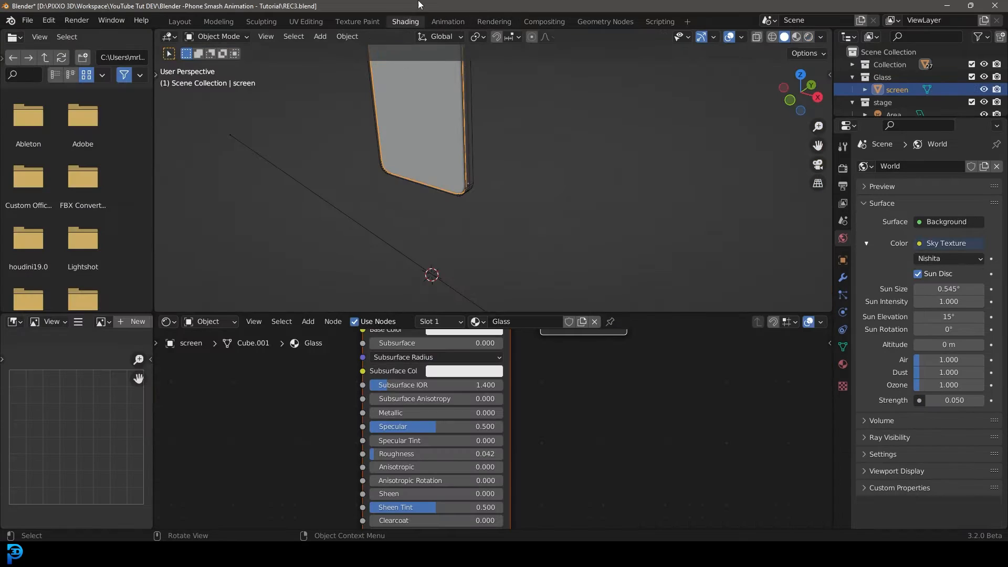
key(z)
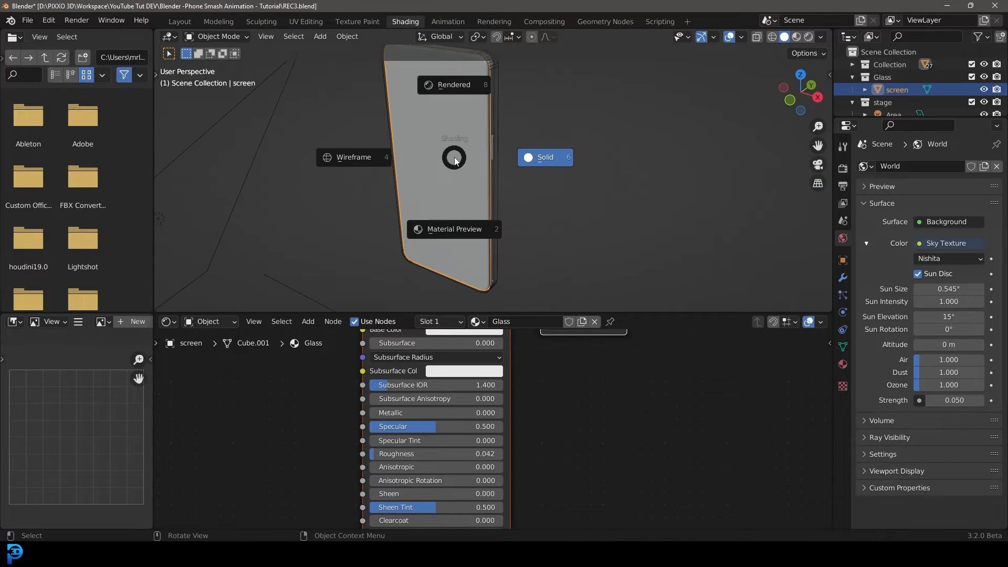
click(450, 81)
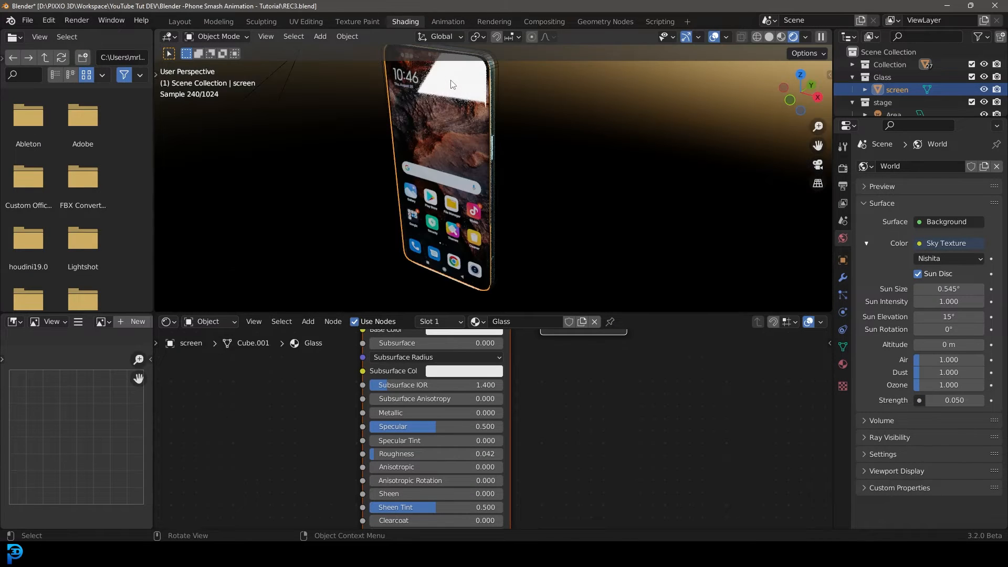
Add an Image Texture node to the screen's Glass material.
scroll(546, 410, down, 3)
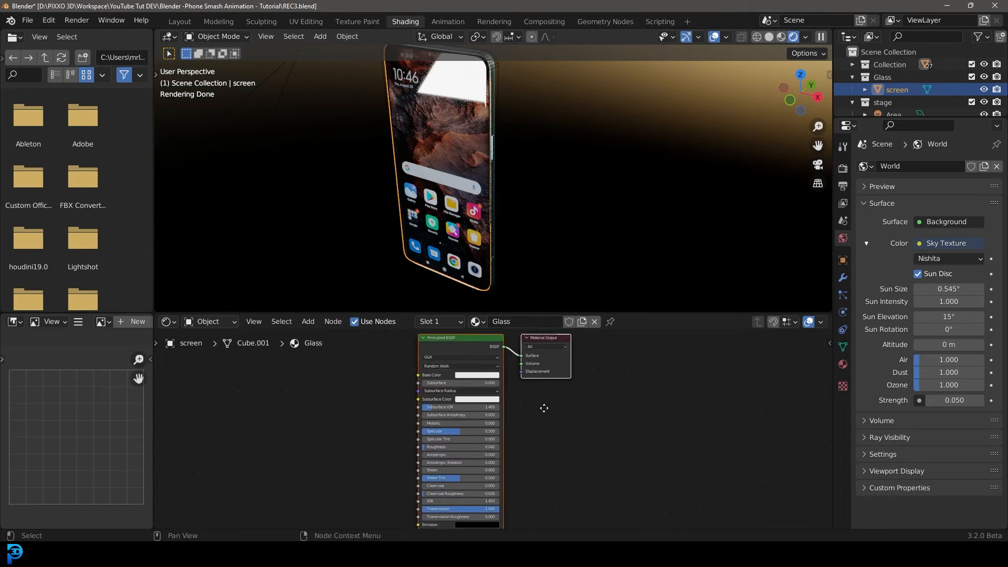
middle_drag(542, 407, 559, 435)
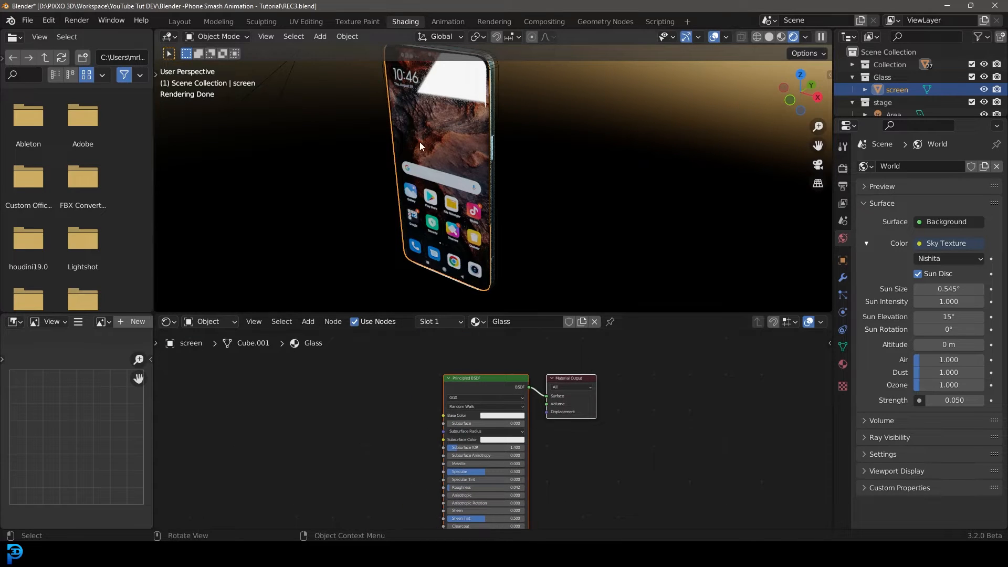
scroll(397, 381, up, 2)
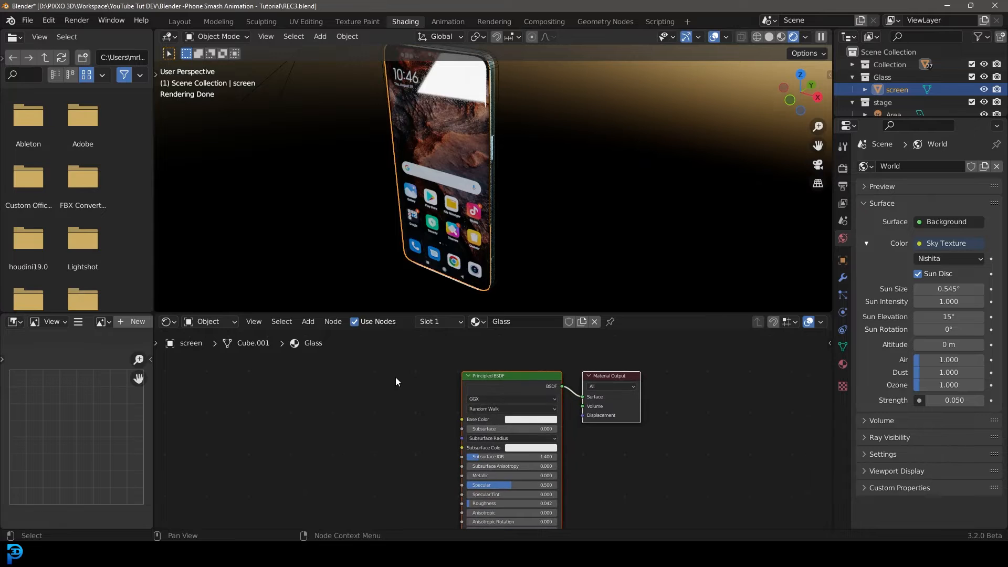
key(shift+a)
click(373, 377)
text(imag)
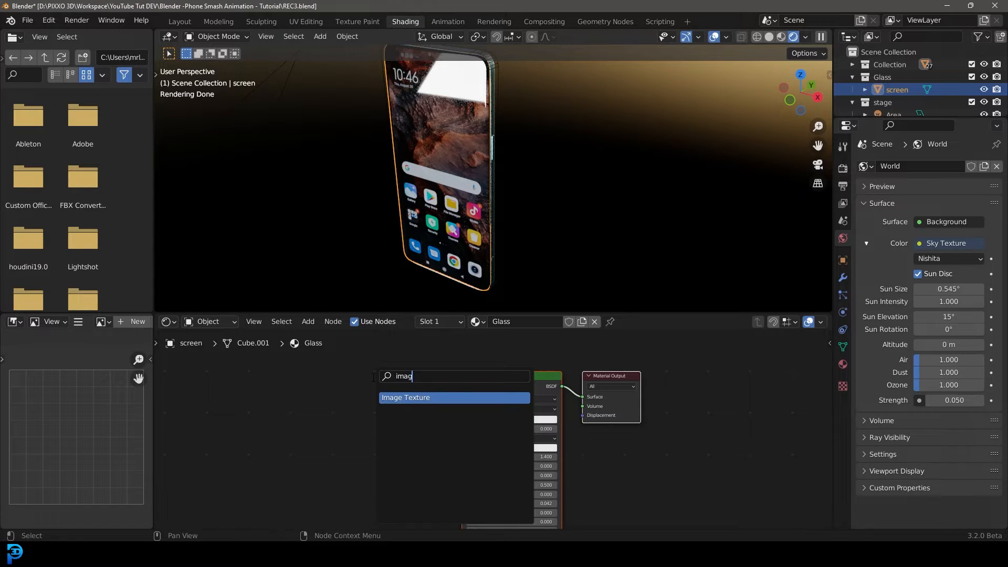
key(Return)
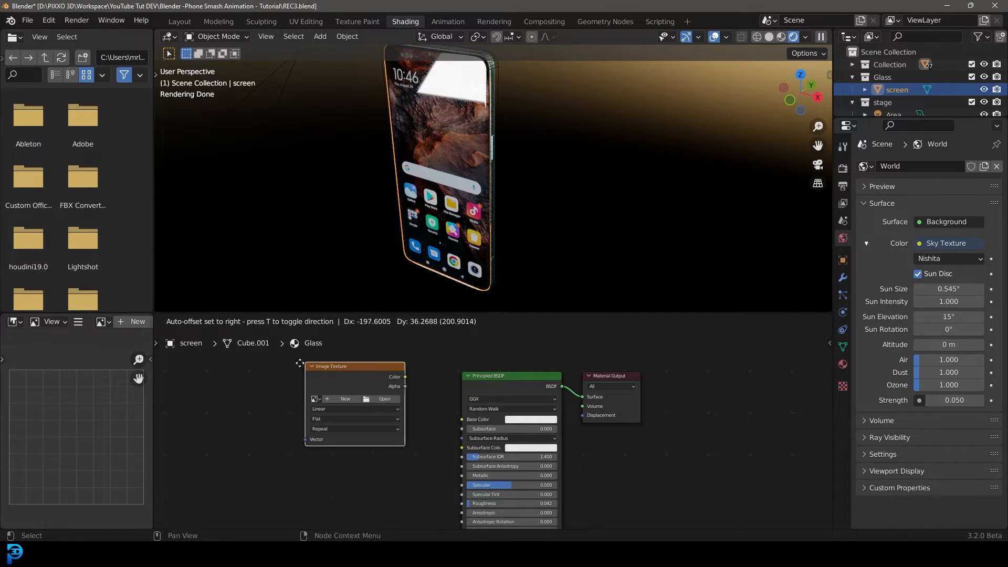
Load black-cracked-background-with-broken-glass-texture.jpg from Downloads into the Image Texture node.
click(299, 370)
click(373, 401)
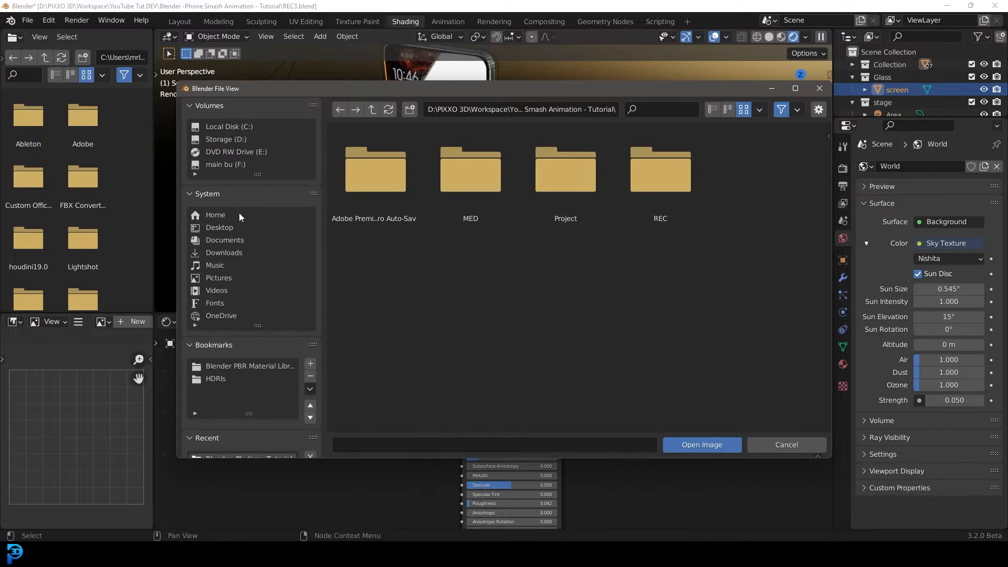
click(226, 252)
click(470, 174)
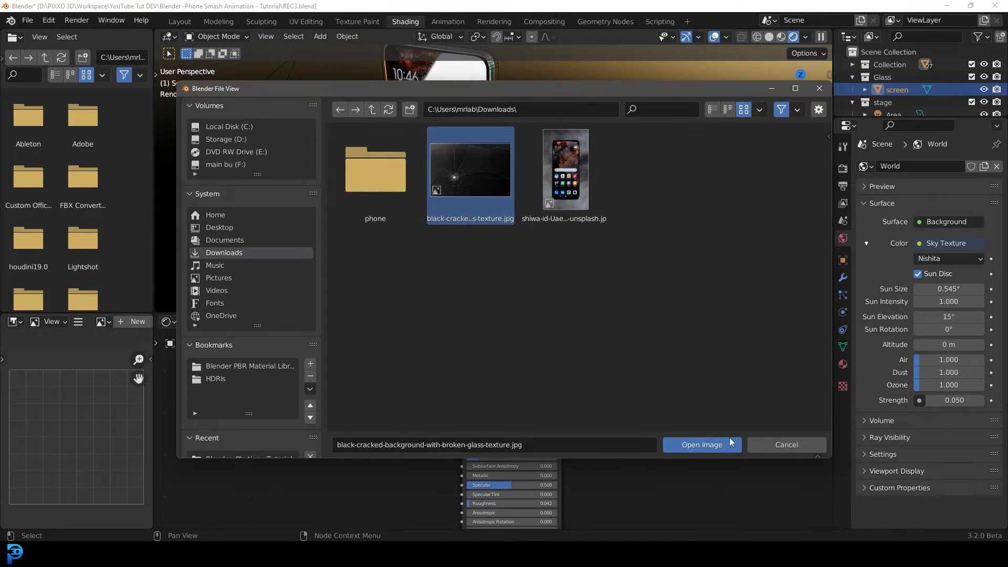
click(711, 443)
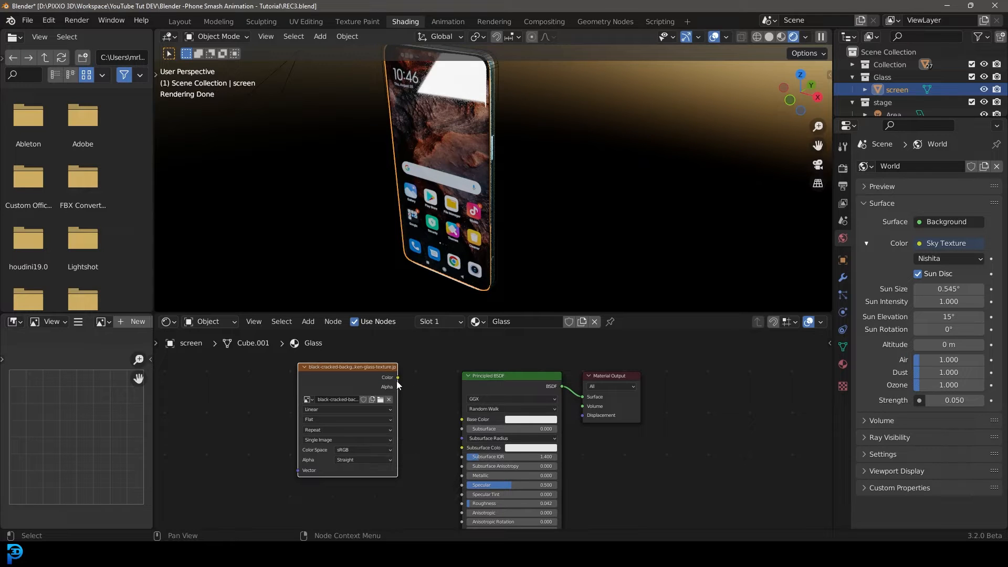
Connect the image texture's Color to the Principled BSDF Base Color and reposition the node.
drag(345, 376, 461, 419)
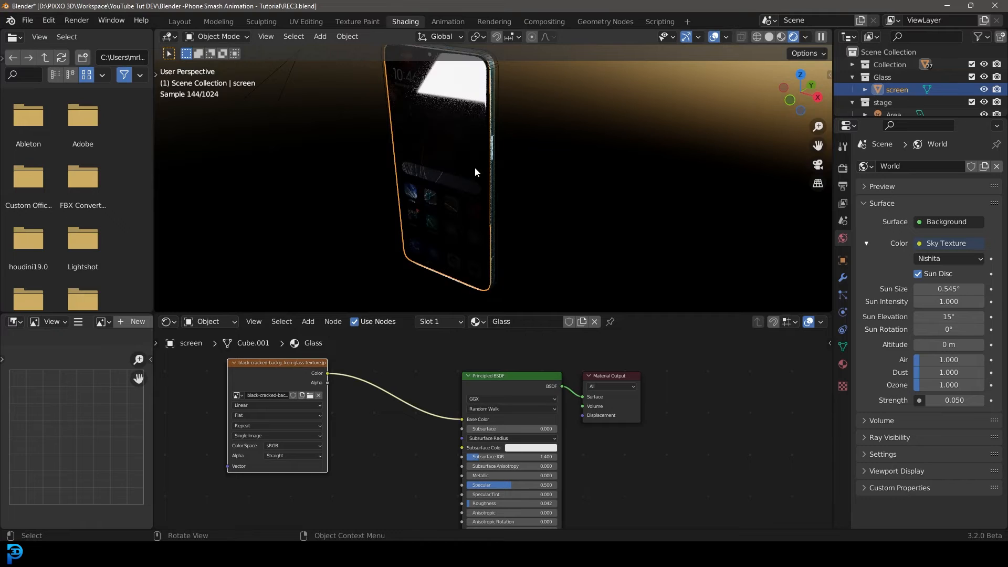
drag(252, 368, 188, 368)
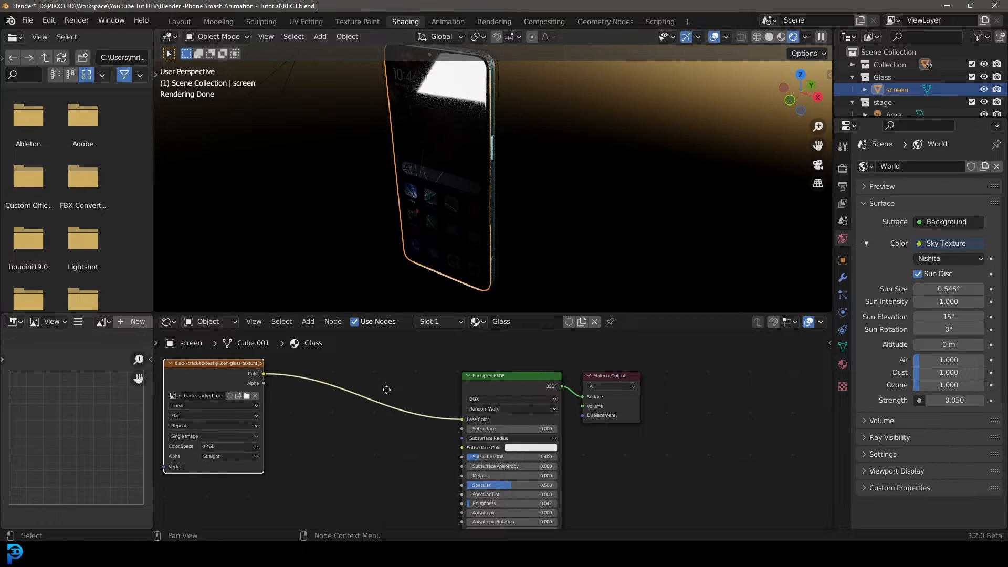
middle_drag(387, 389, 414, 402)
Insert a ColorRamp between the image and Base Color, moving its black stop to about 0.137.
key(shift+a)
click(336, 382)
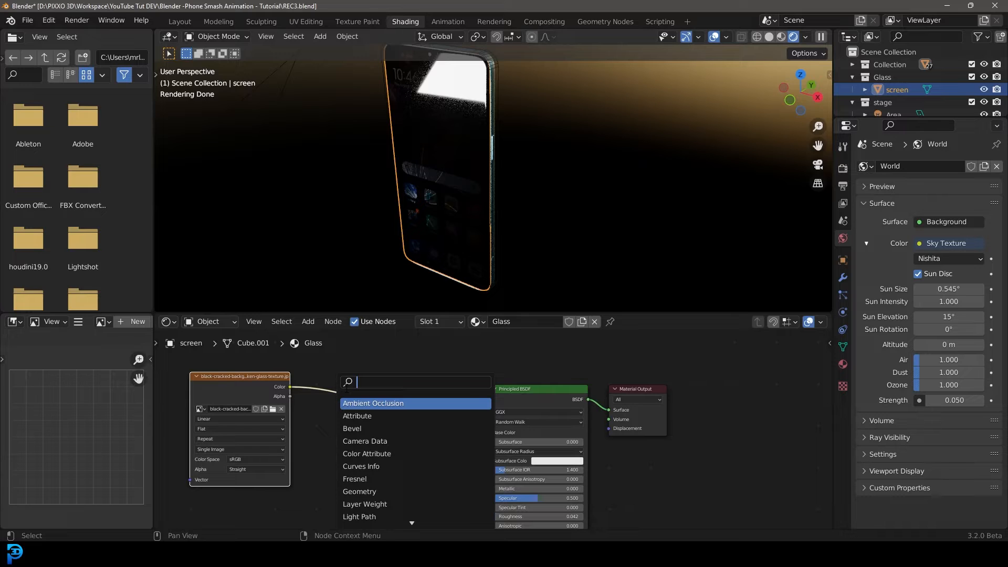
text(colo)
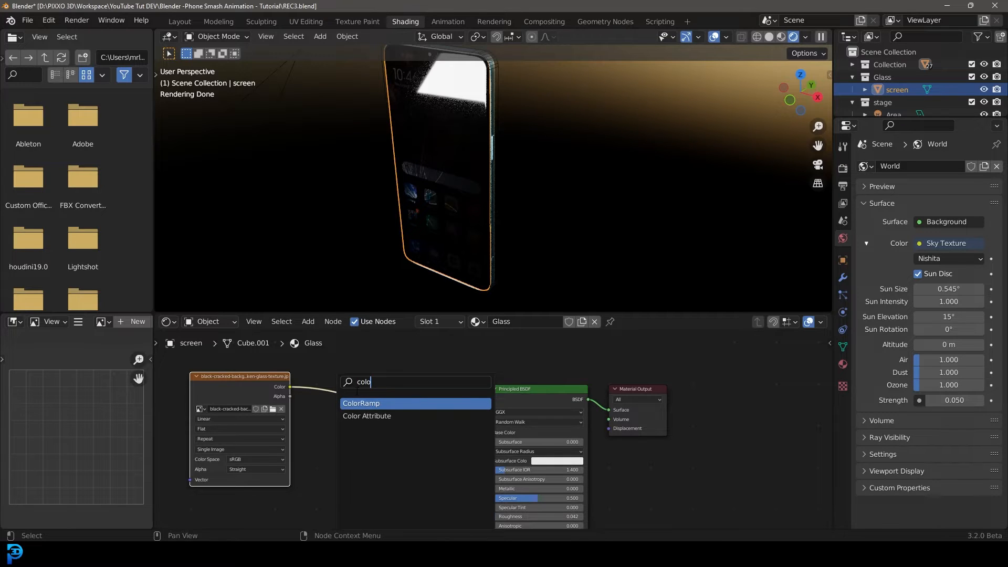
key(Return)
click(351, 384)
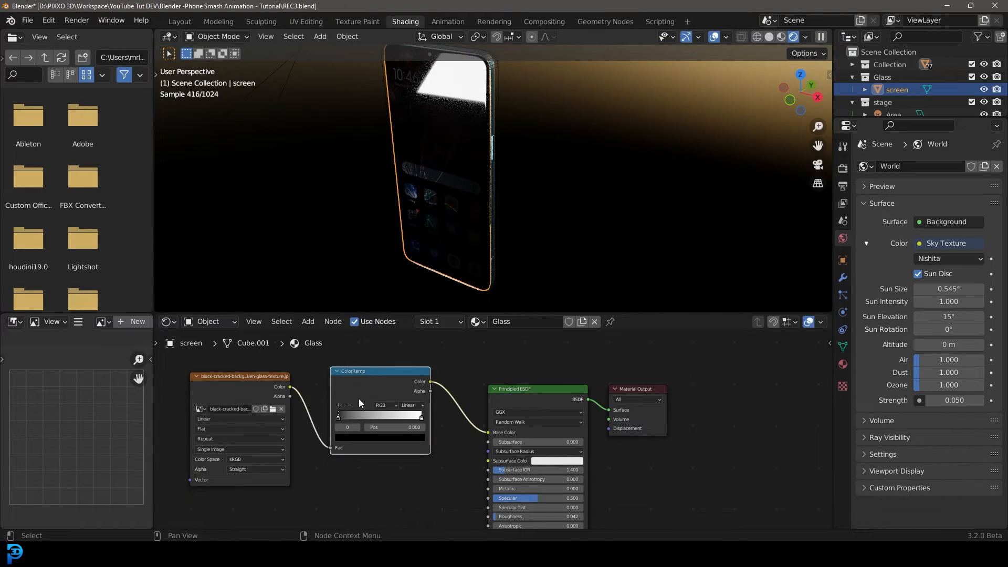
drag(366, 416, 344, 418)
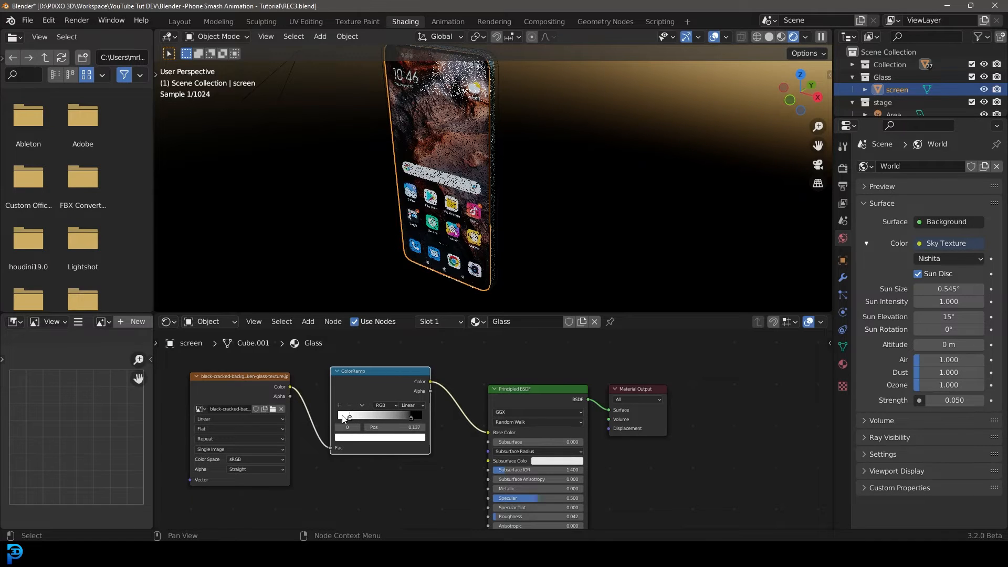
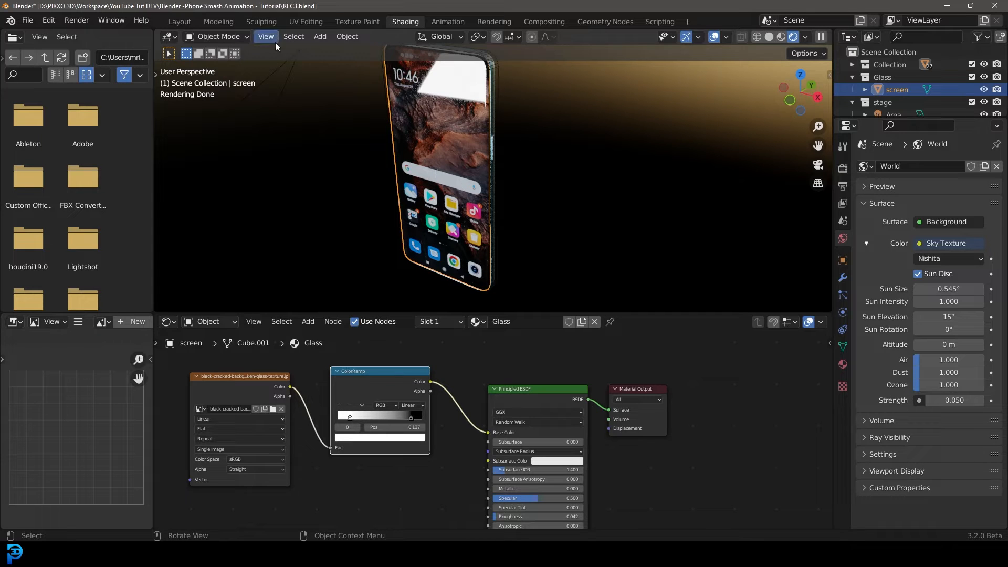
Open the UV Editing workspace and display the black-cracked-background-with-broken-glass-texture.jpg image in the UV editor.
click(298, 21)
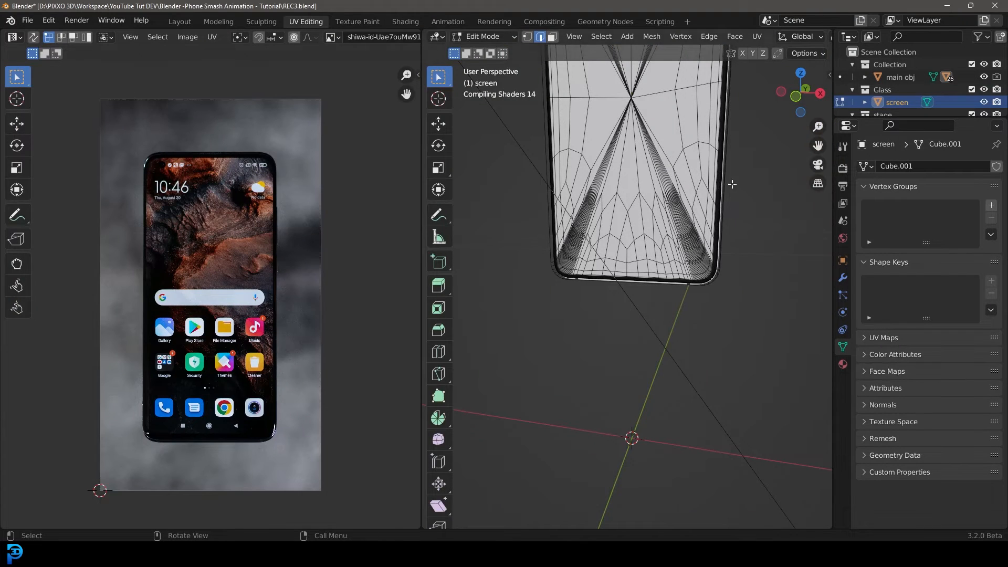
scroll(634, 209, up, 2)
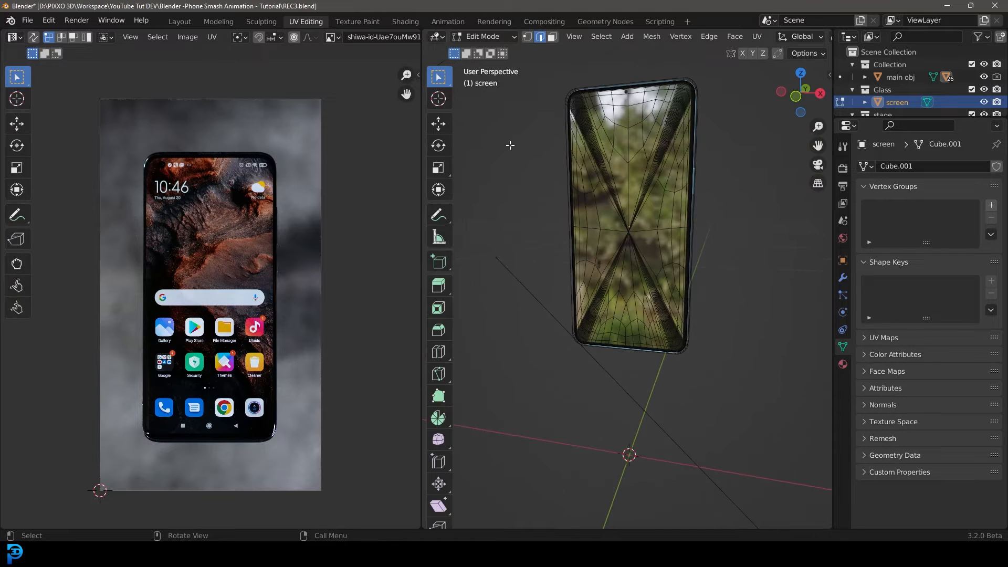
key(z)
click(636, 287)
middle_drag(677, 255, 645, 261)
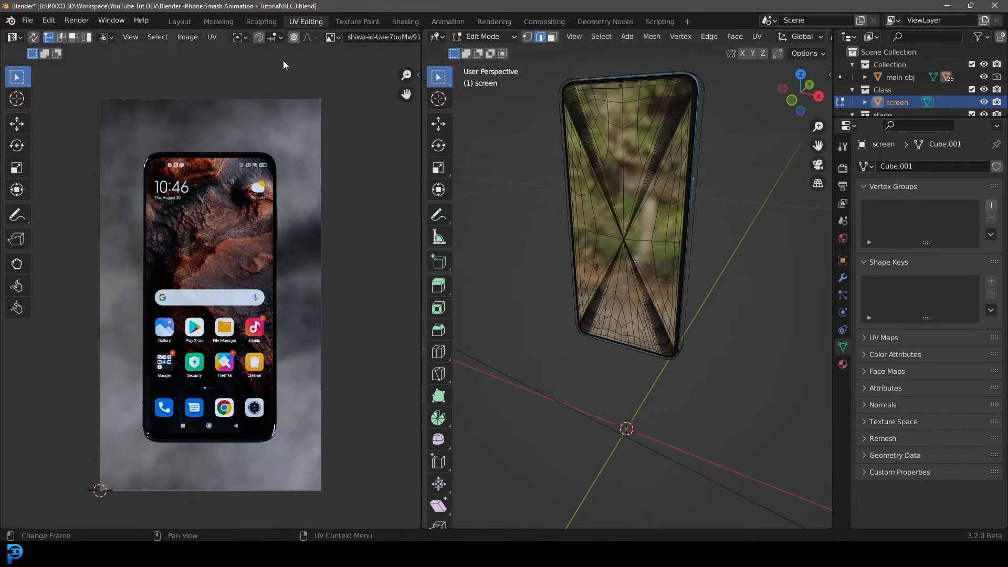
click(331, 37)
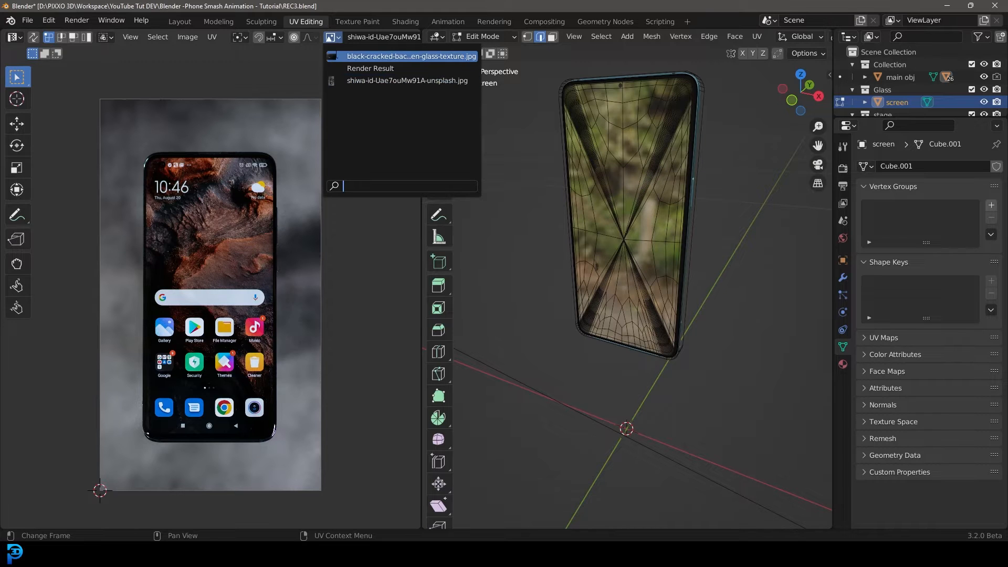
click(394, 56)
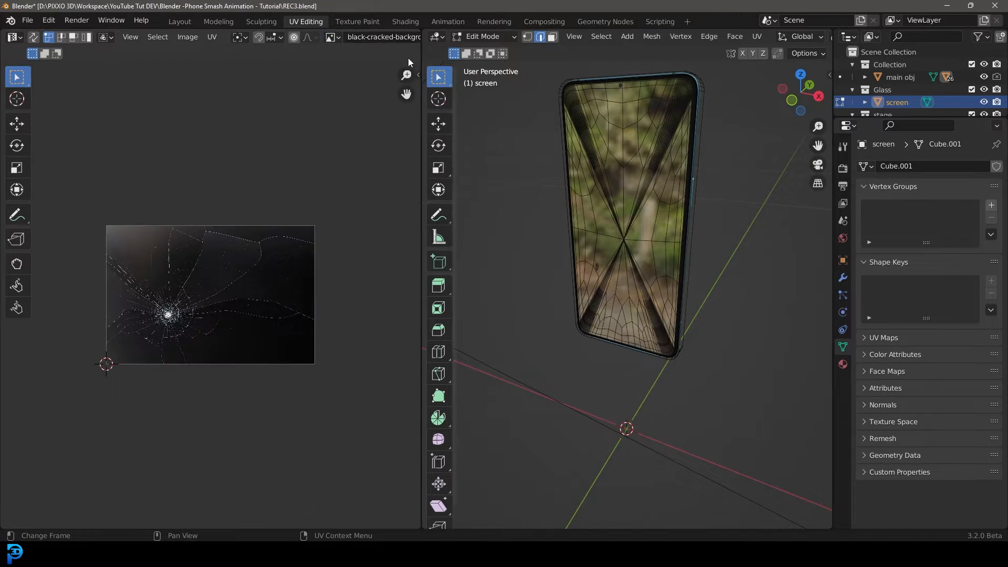
key(Home)
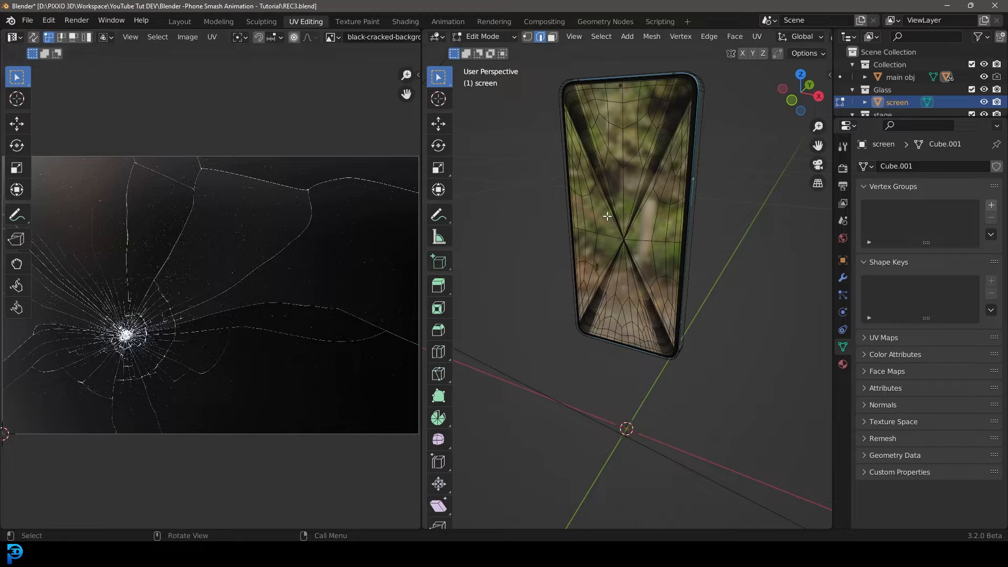
From the front orthographic view, select all of the screen mesh and unwrap it with Project from View.
key(KP_1)
scroll(614, 157, up, 3)
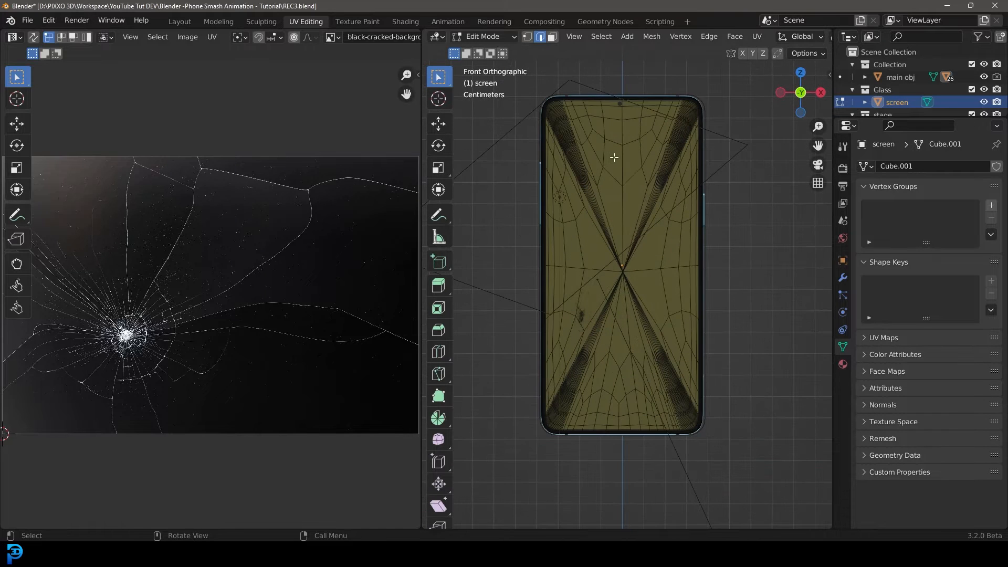
key(a)
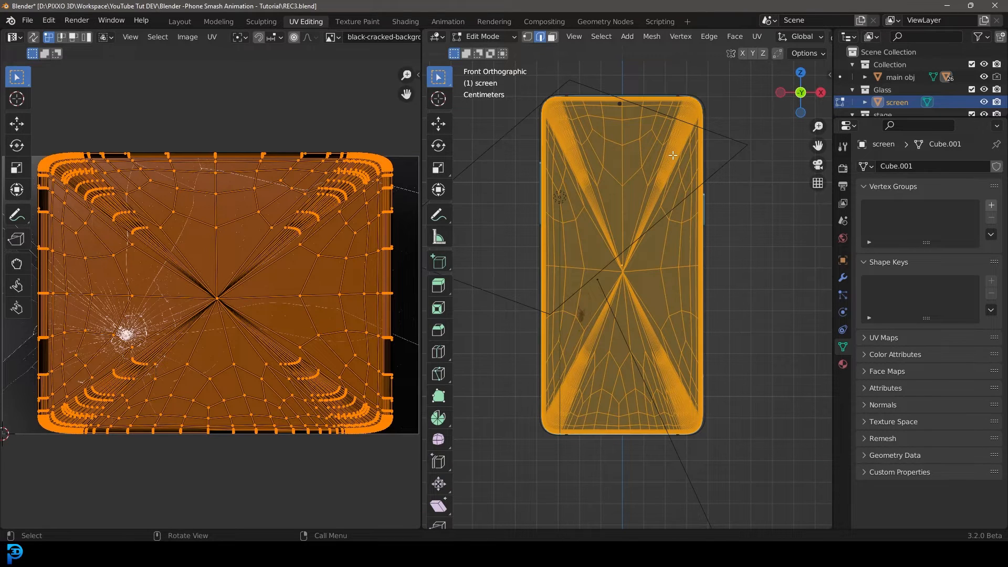
key(u)
click(656, 266)
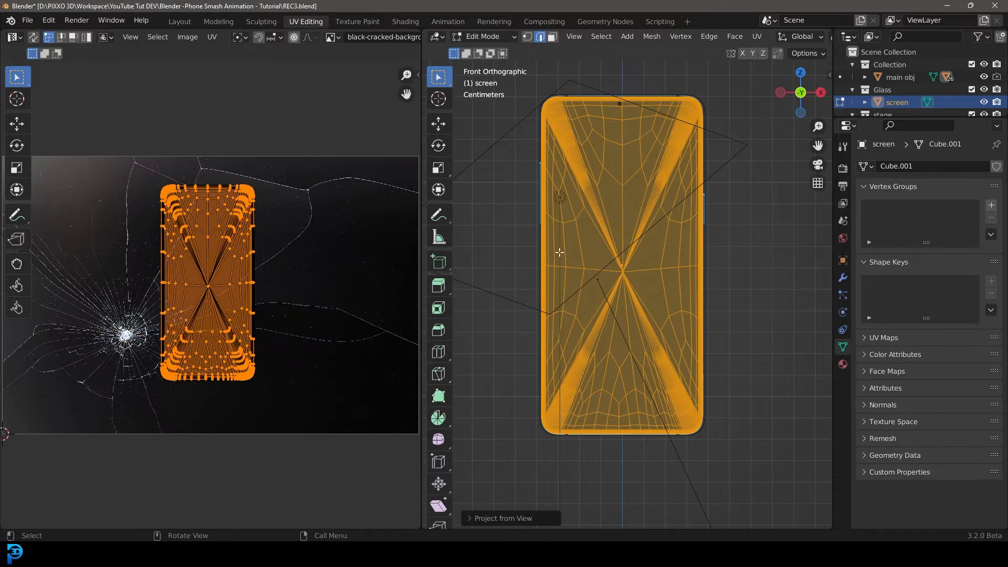
Rotate the screen's UV island about 46 degrees and move it so the impact point sits near one corner.
middle_drag(631, 285, 509, 301)
key(r)
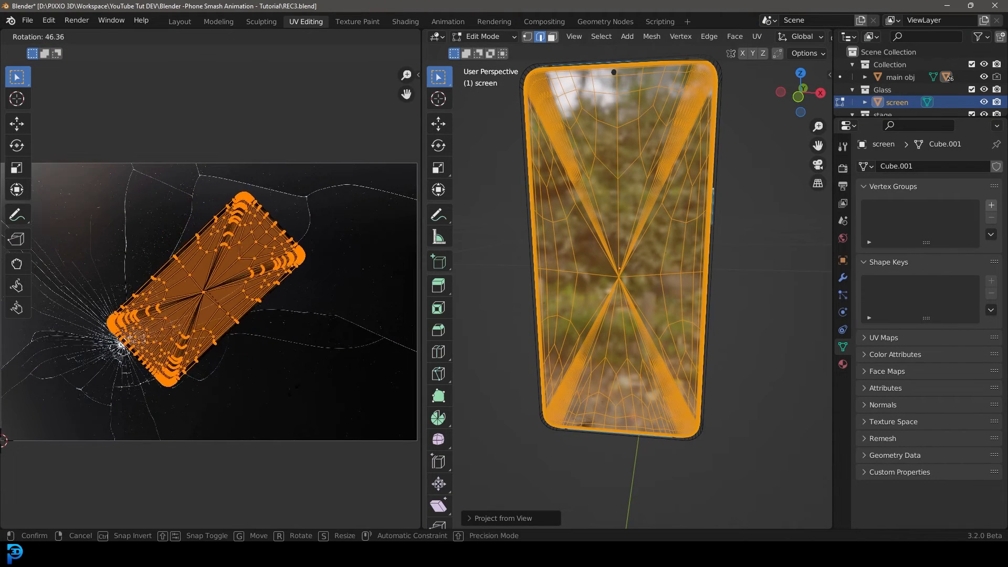
click(294, 375)
key(g)
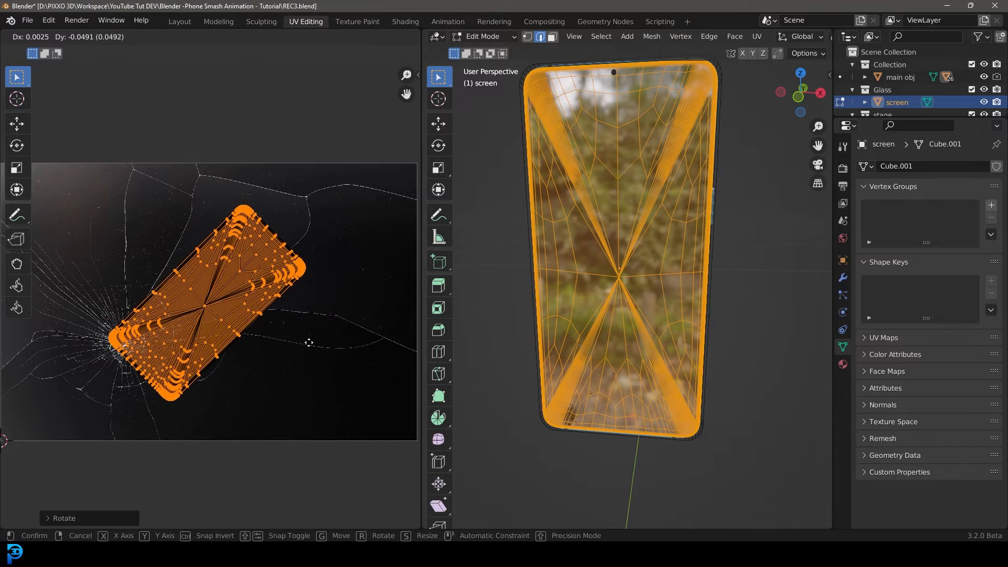
click(357, 315)
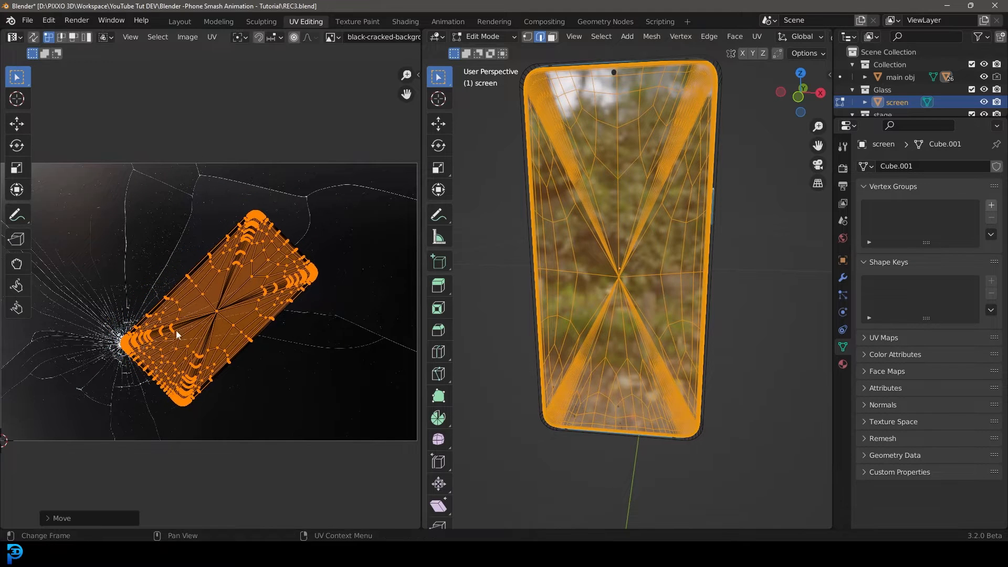
Rotate the UV island a further 6.6 degrees to refine the crack alignment.
scroll(207, 309, up, 6)
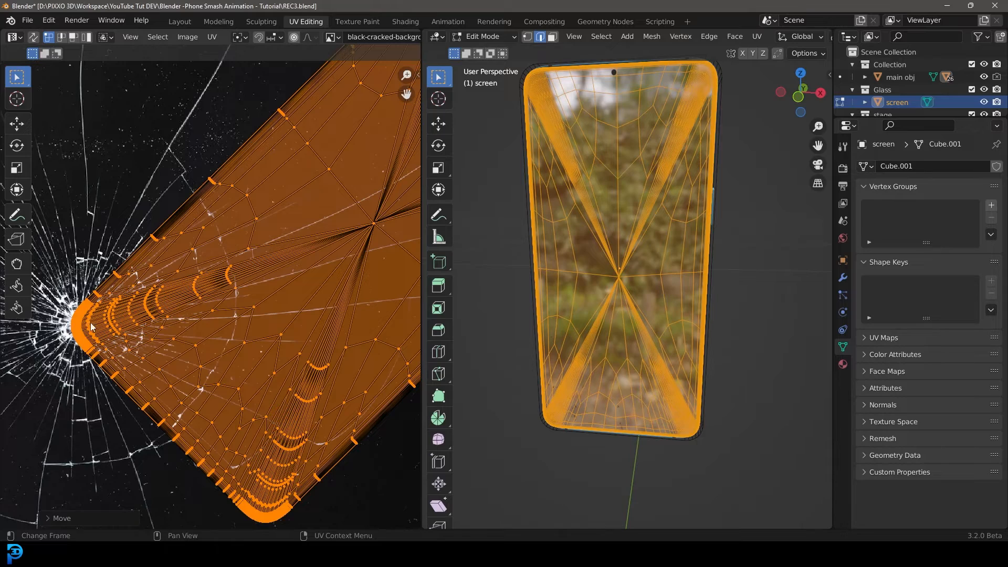
scroll(80, 328, down, 4)
key(r)
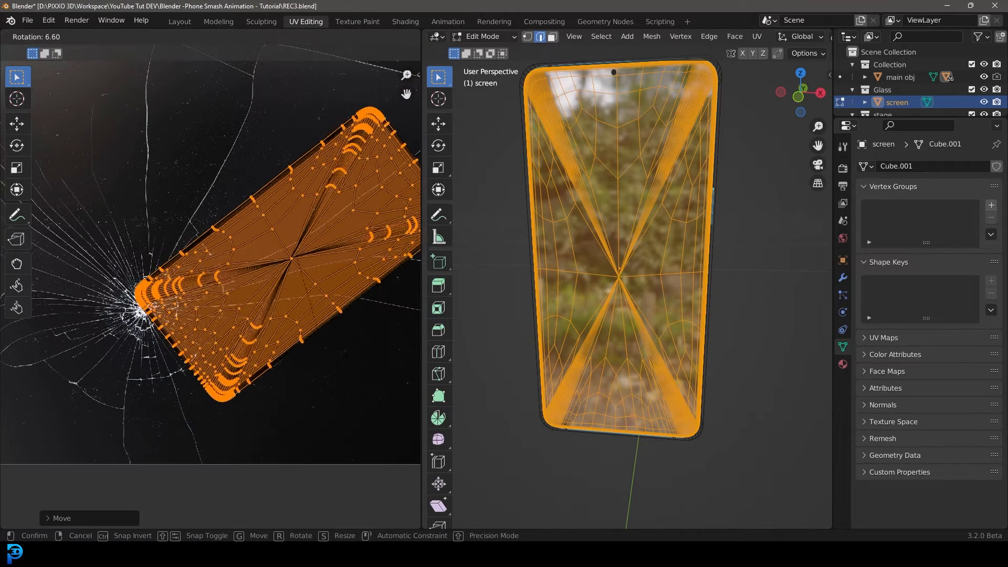
click(293, 326)
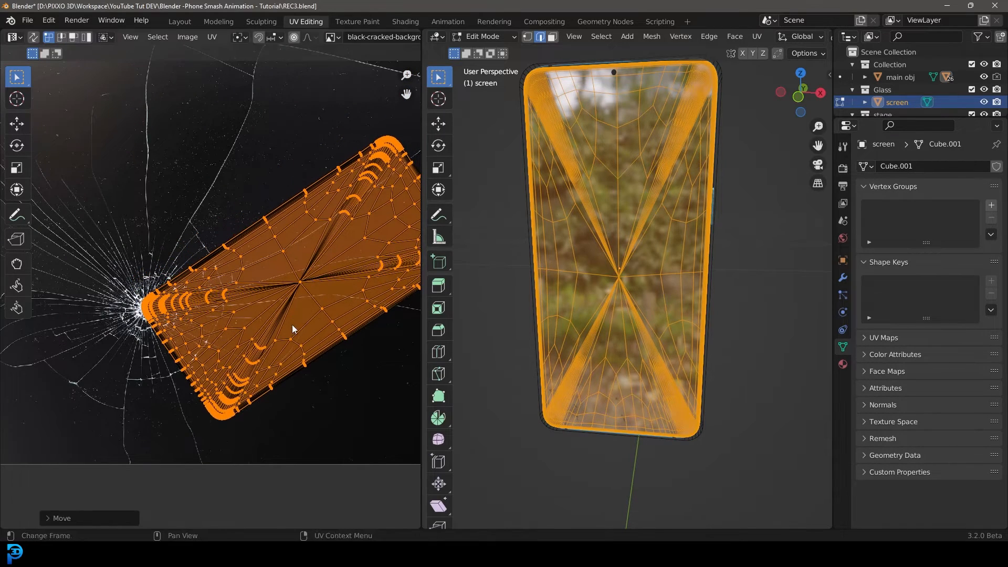
Switch the 3D viewport to Rendered shading to preview the cracked screen.
middle_drag(641, 280, 656, 283)
key(z)
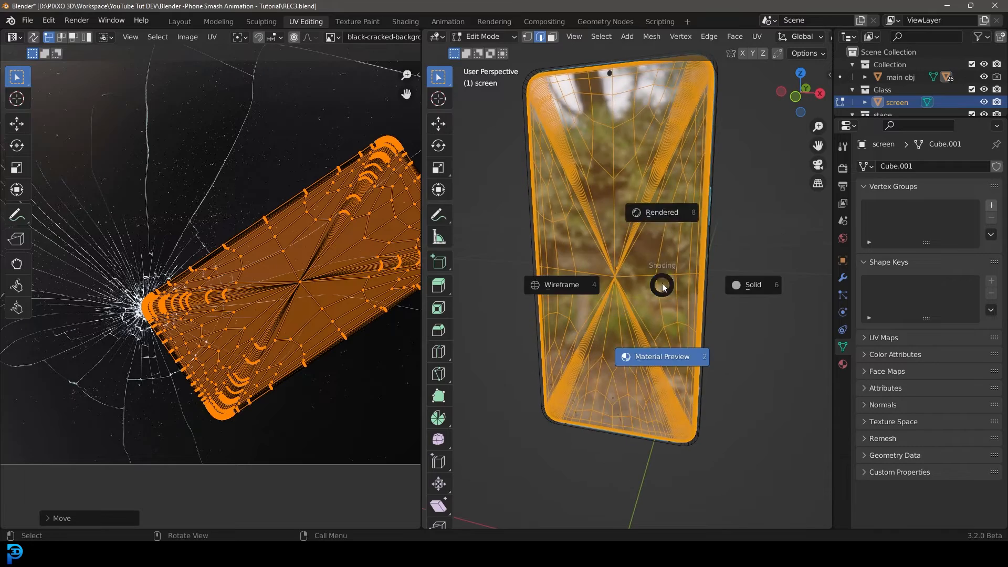
click(655, 224)
middle_drag(655, 225, 661, 311)
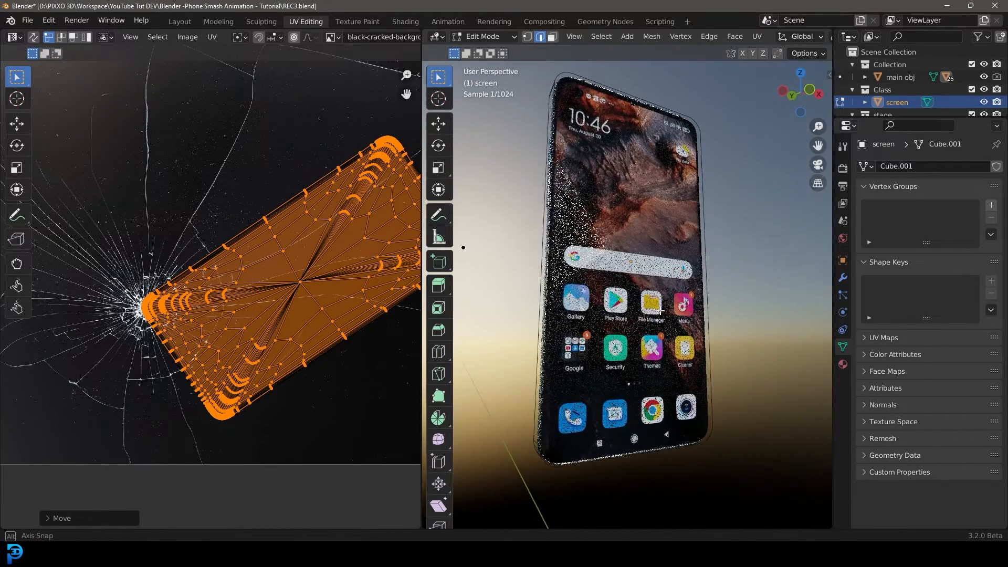
Return to the Shading workspace and add a Bump node to the Glass material.
click(404, 22)
middle_drag(430, 420, 494, 361)
scroll(472, 378, down, 2)
middle_drag(455, 394, 456, 414)
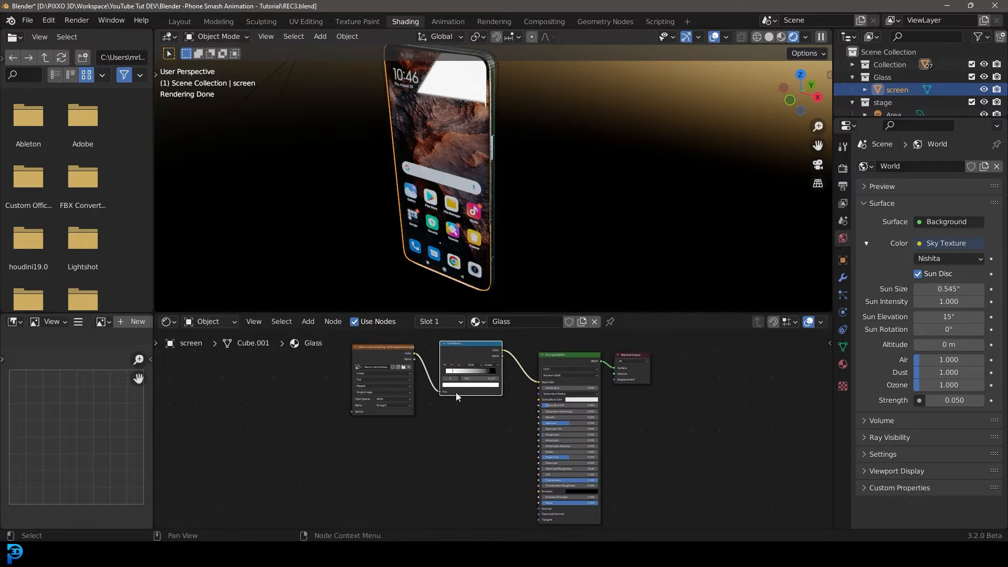
drag(329, 433, 338, 371)
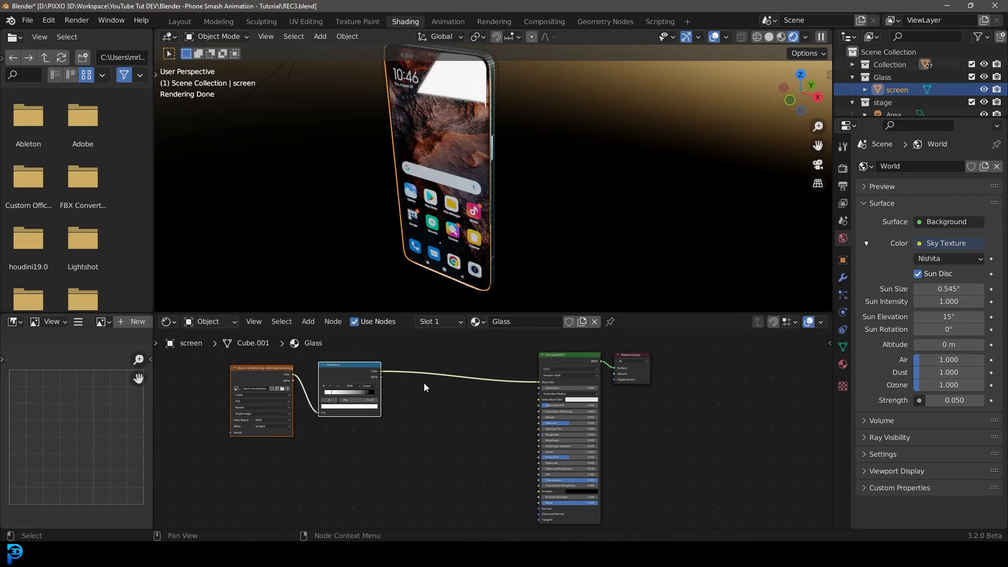
scroll(436, 382, up, 4)
key(shift+a)
click(408, 380)
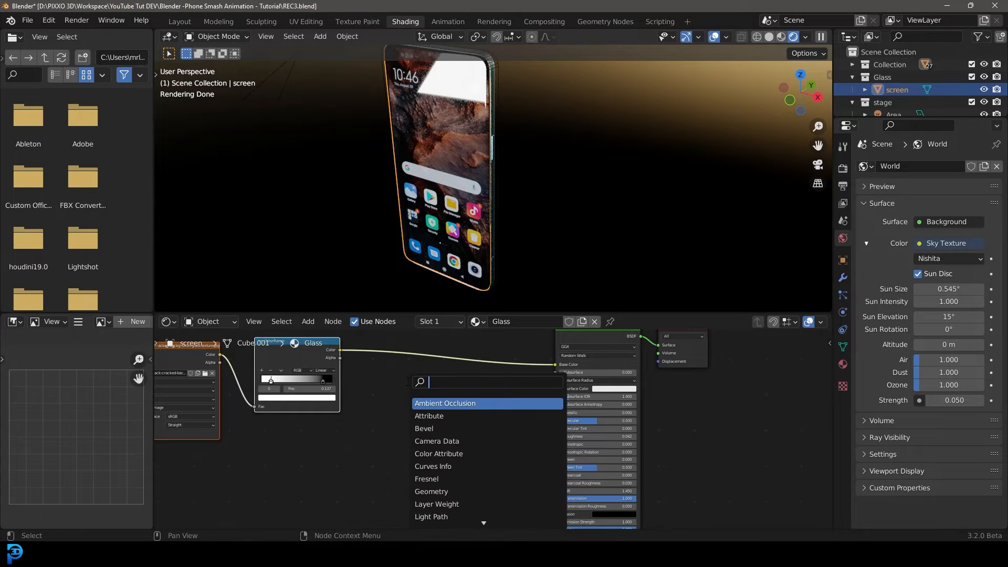
text(bumpo)
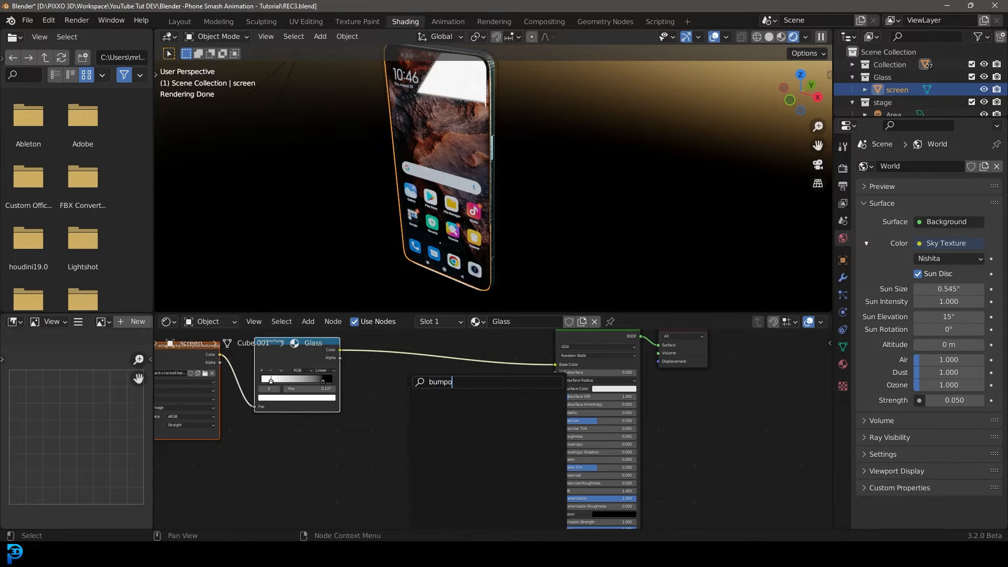
key(BackSpace)
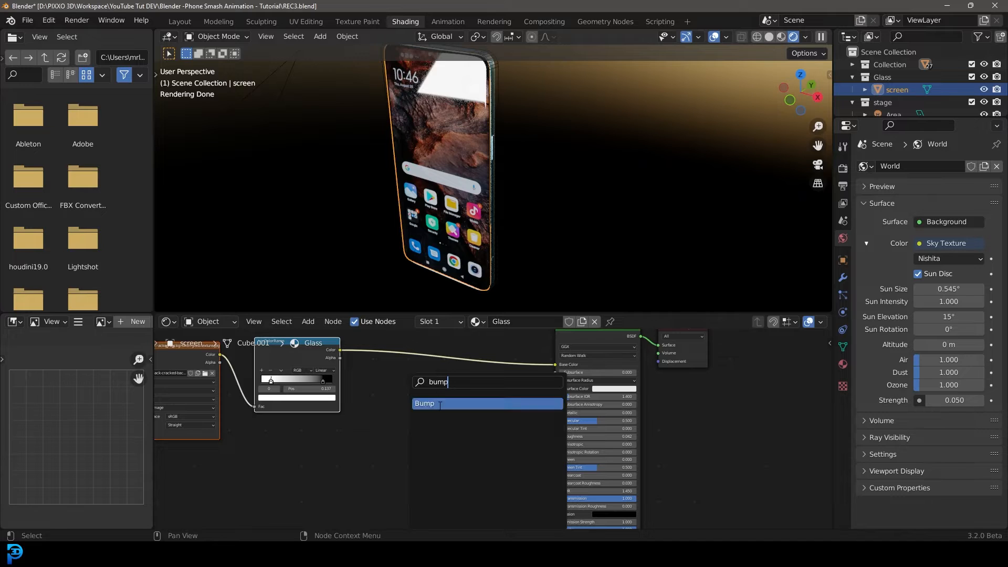
click(439, 404)
click(440, 404)
Wire the ColorRamp Color into the Bump Height, set Strength to 0.250, and link Bump Normal to the BSDF Normal.
drag(340, 350, 411, 455)
middle_drag(485, 461, 445, 417)
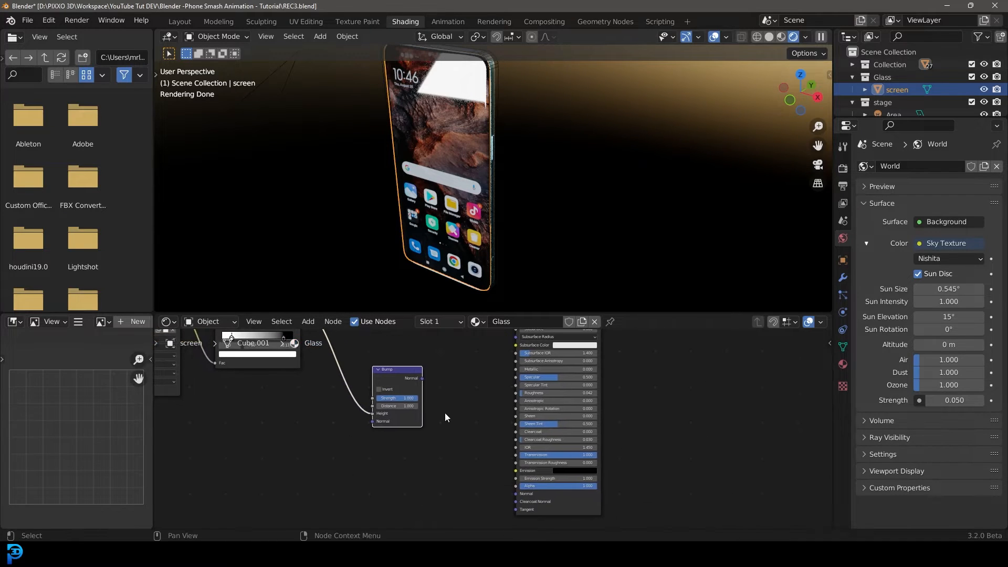
click(400, 398)
drag(423, 378, 516, 493)
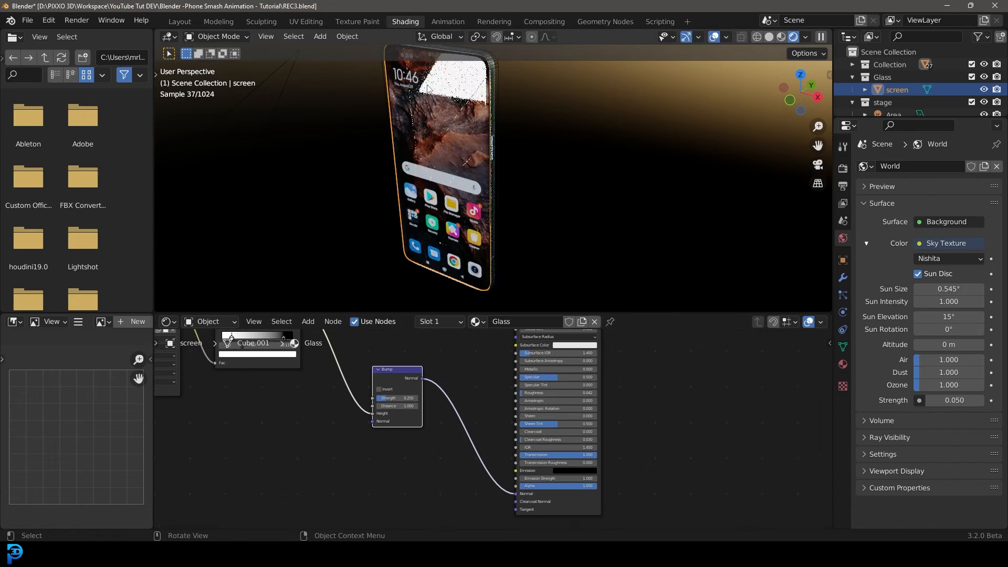
In UV Editing, rotate the screen's UV island slightly and nudge it to reposition the cracks on the phone.
middle_drag(437, 184, 494, 160)
shift+middle_drag(598, 159, 546, 159)
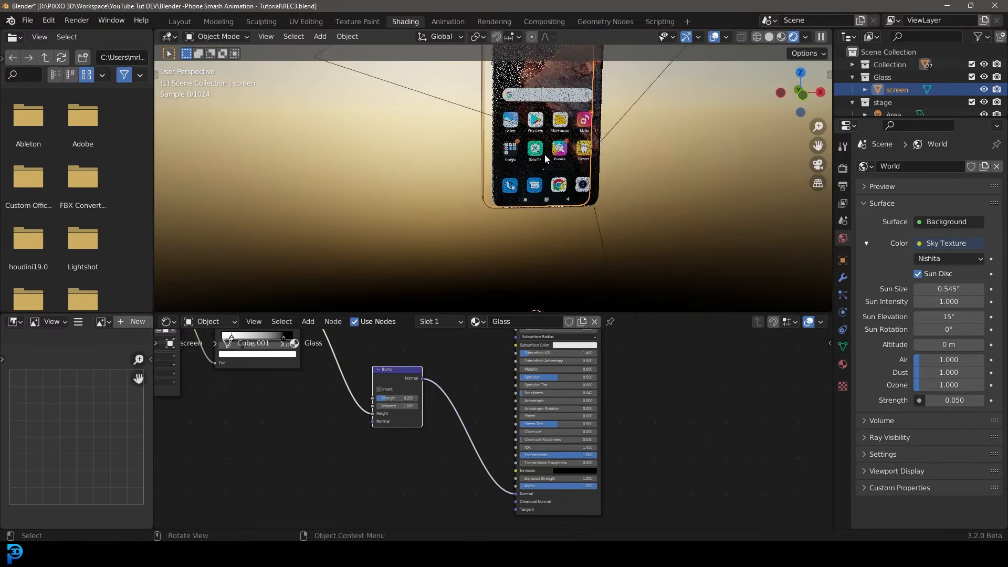
scroll(546, 158, up, 3)
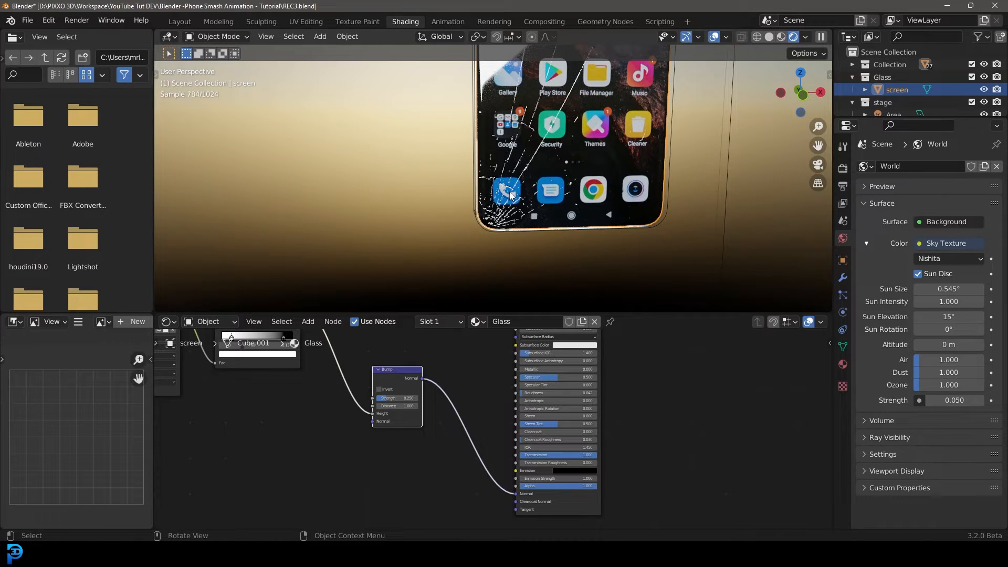
middle_drag(510, 196, 556, 181)
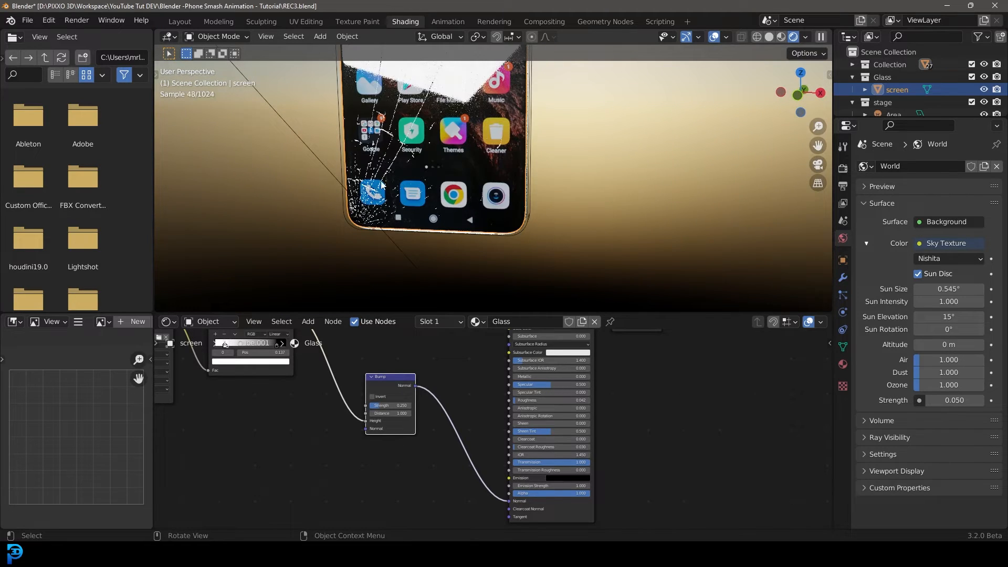
click(305, 21)
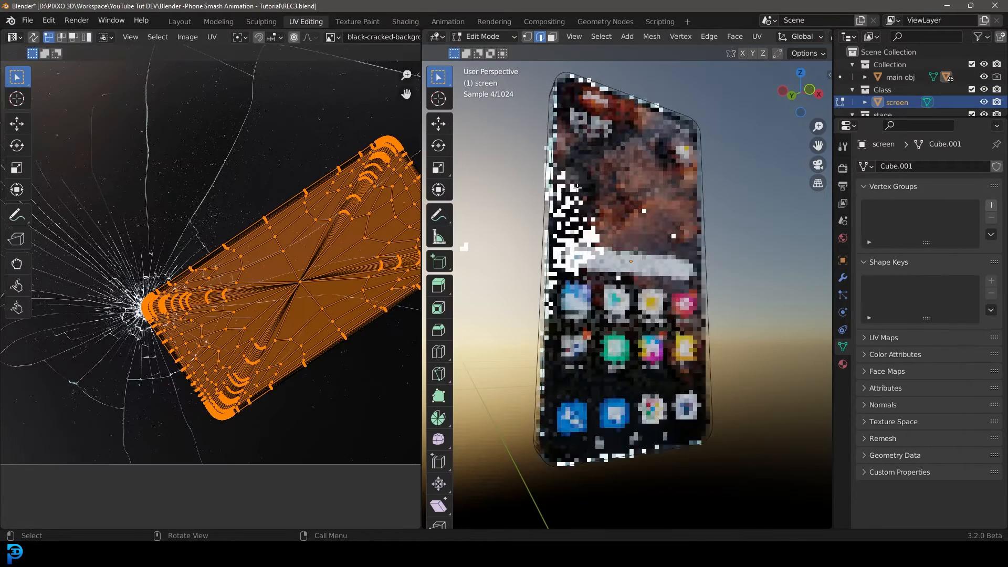
scroll(338, 322, up, 2)
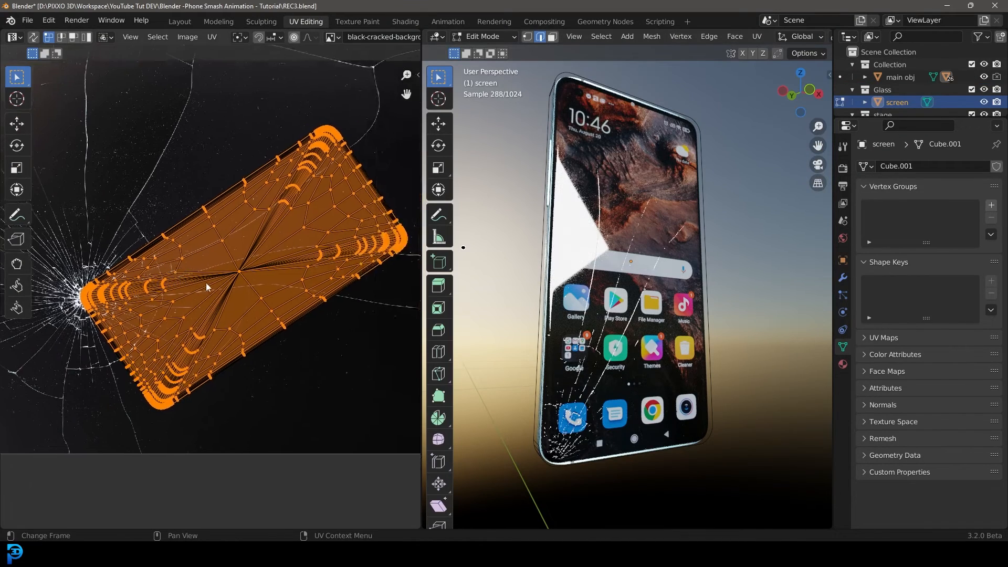
key(r)
click(300, 323)
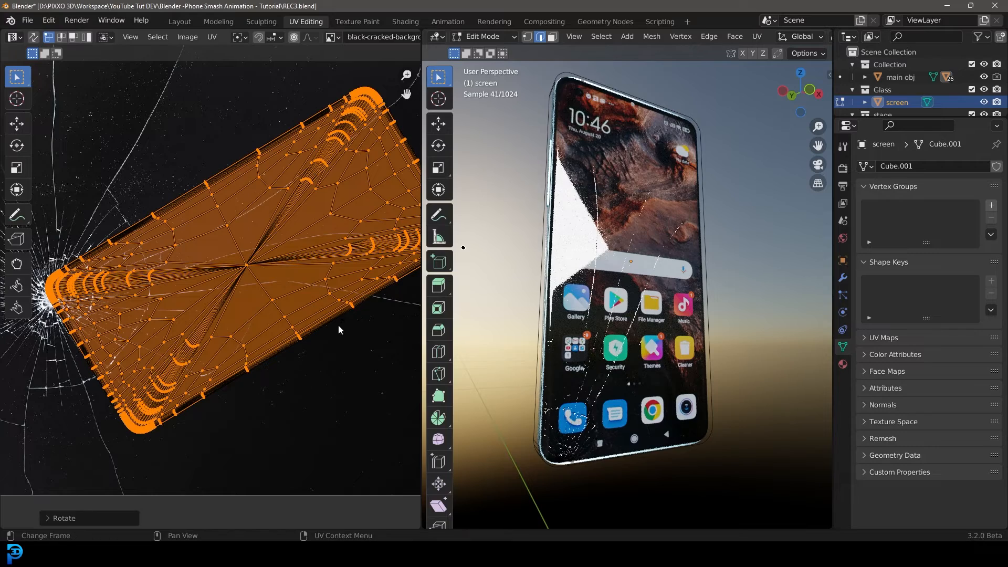
key(g)
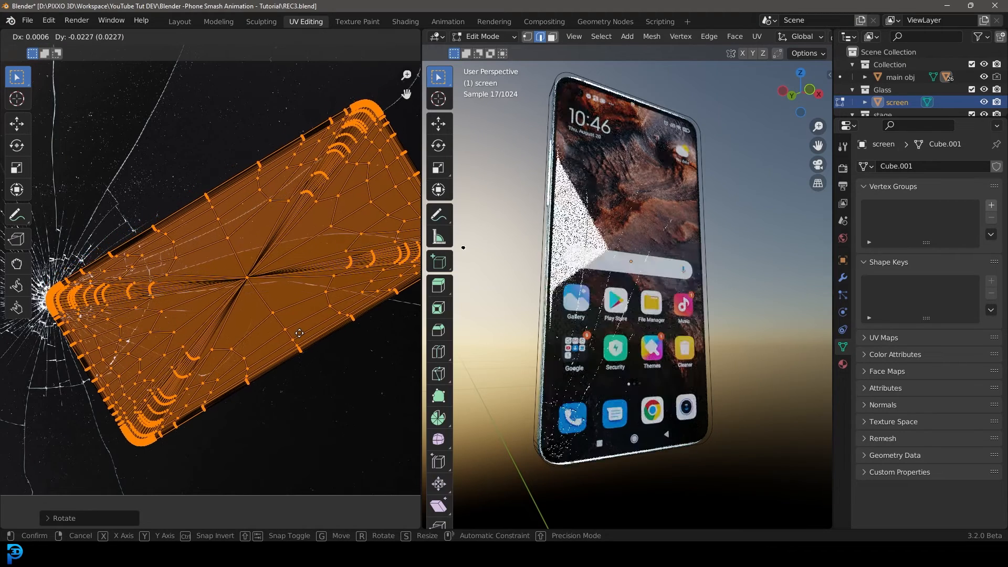
click(299, 333)
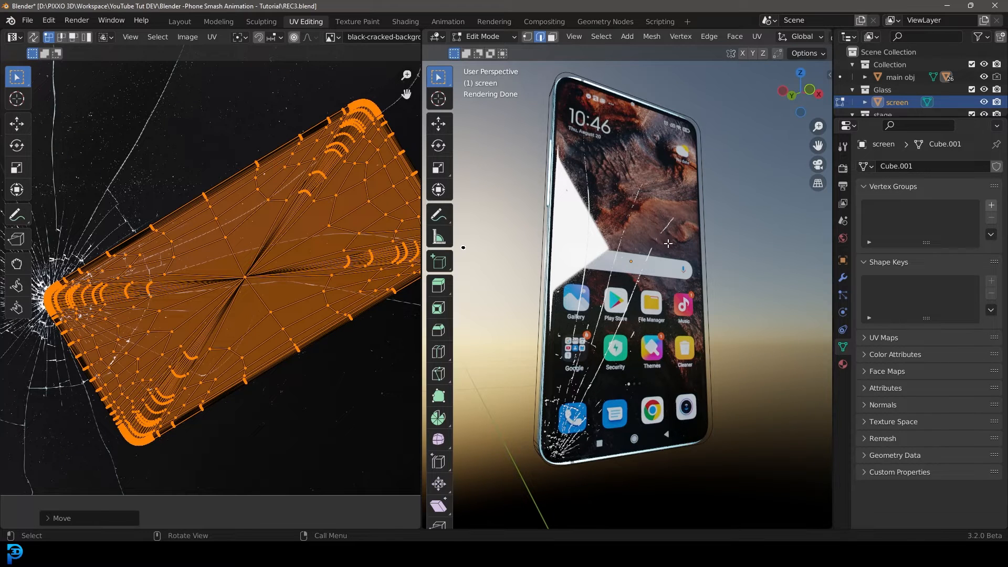
Back in Shading, frame all nodes of the Glass material and move the Material Output node further right.
click(406, 21)
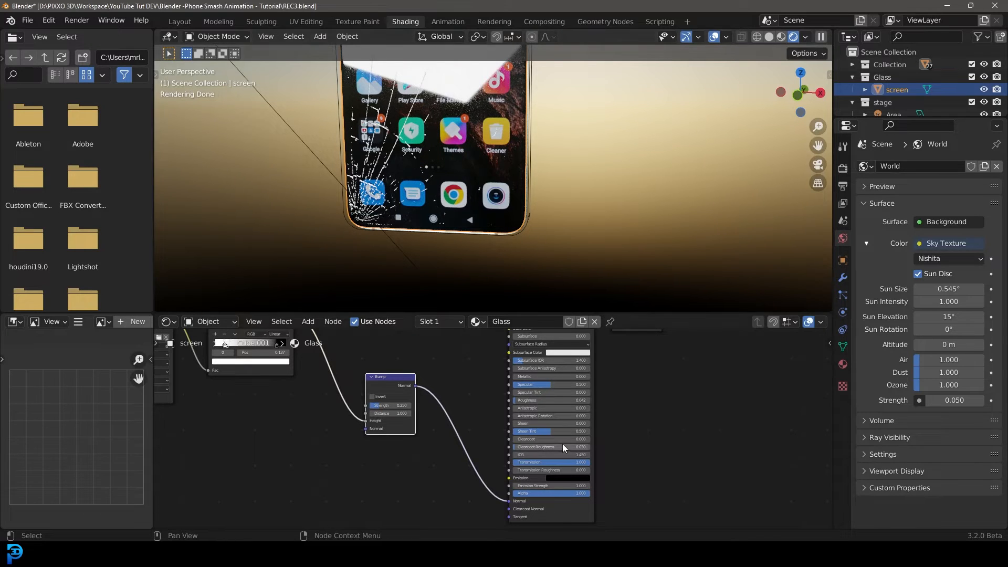
key(Home)
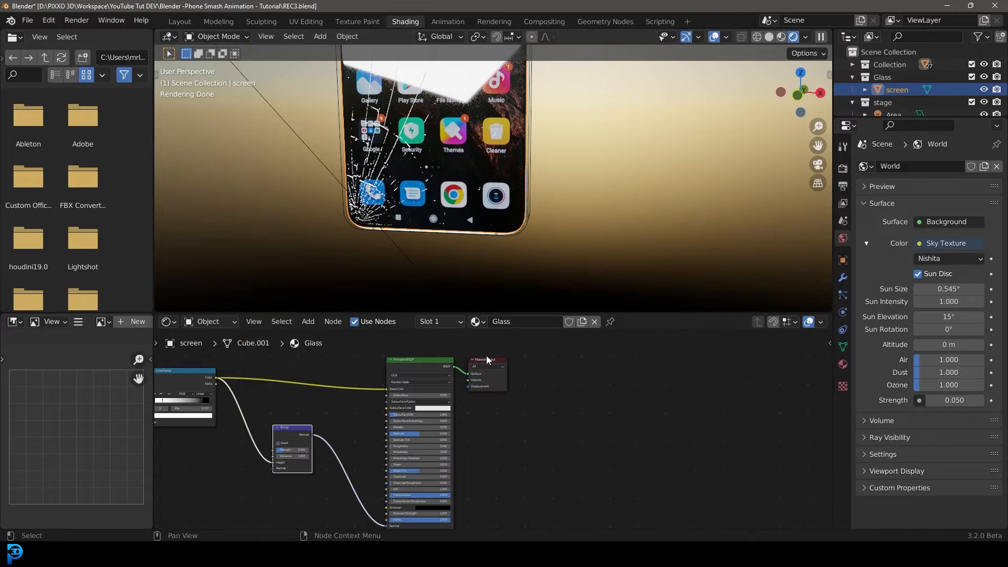
drag(489, 363, 606, 377)
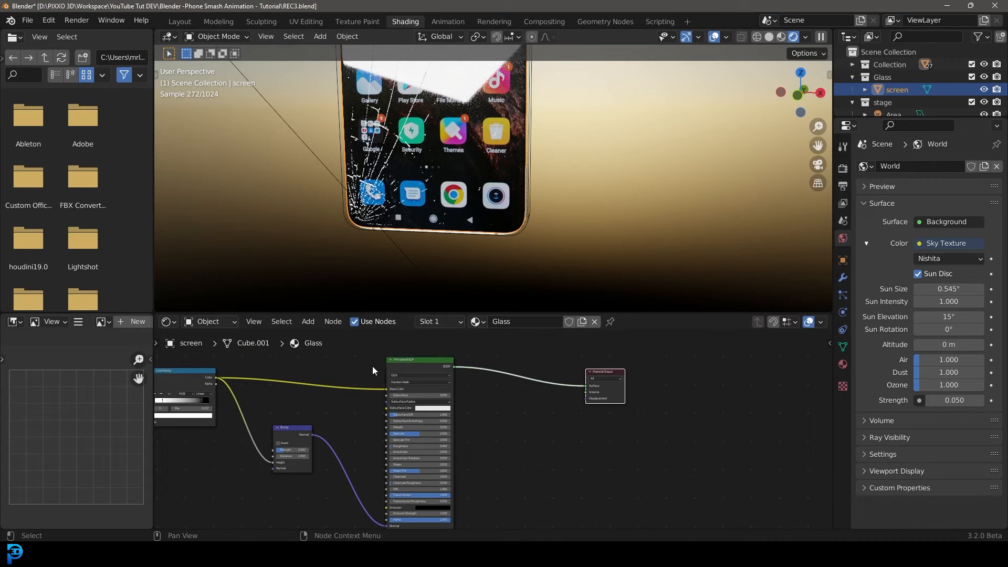
Duplicate the Principled BSDF node in the Glass material and place the copy below the original.
drag(410, 364, 409, 364)
scroll(294, 420, down, 2)
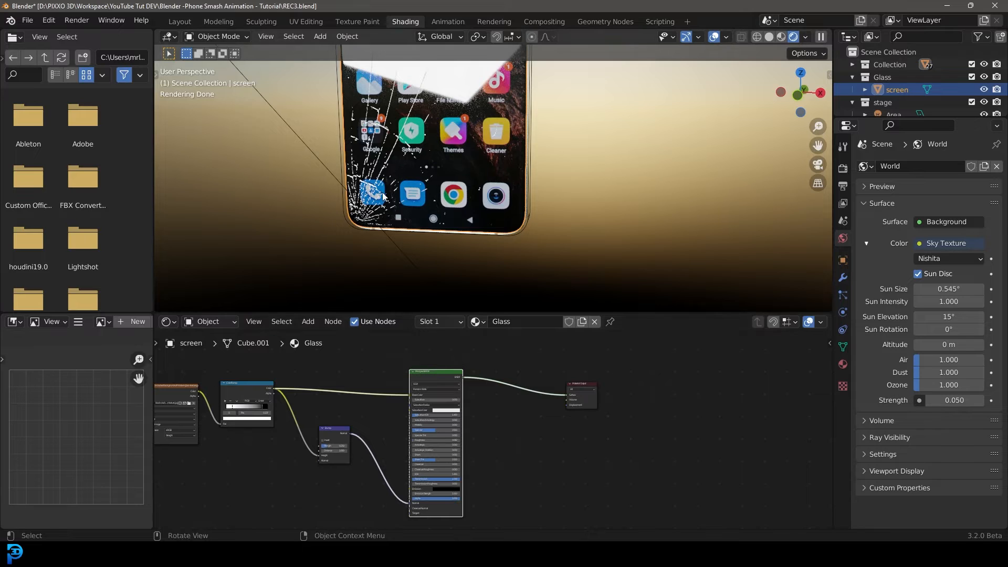
scroll(467, 425, up, 2)
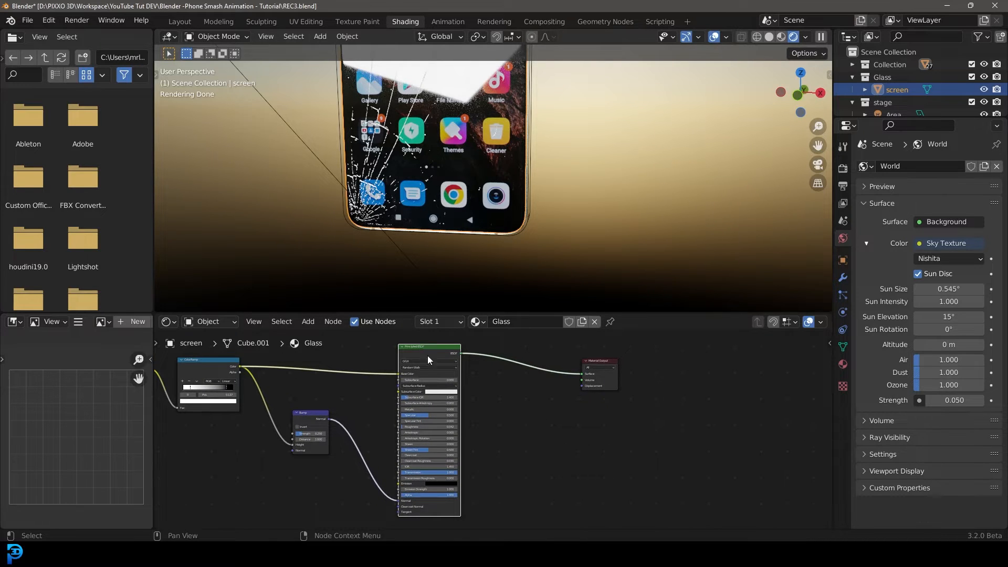
middle_drag(497, 408, 496, 385)
key(shift+d)
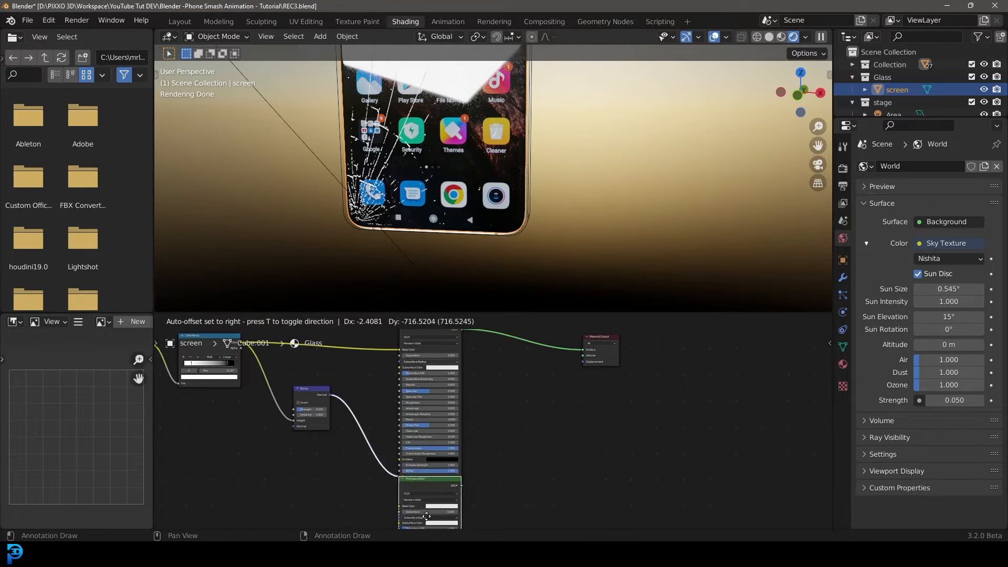
click(428, 472)
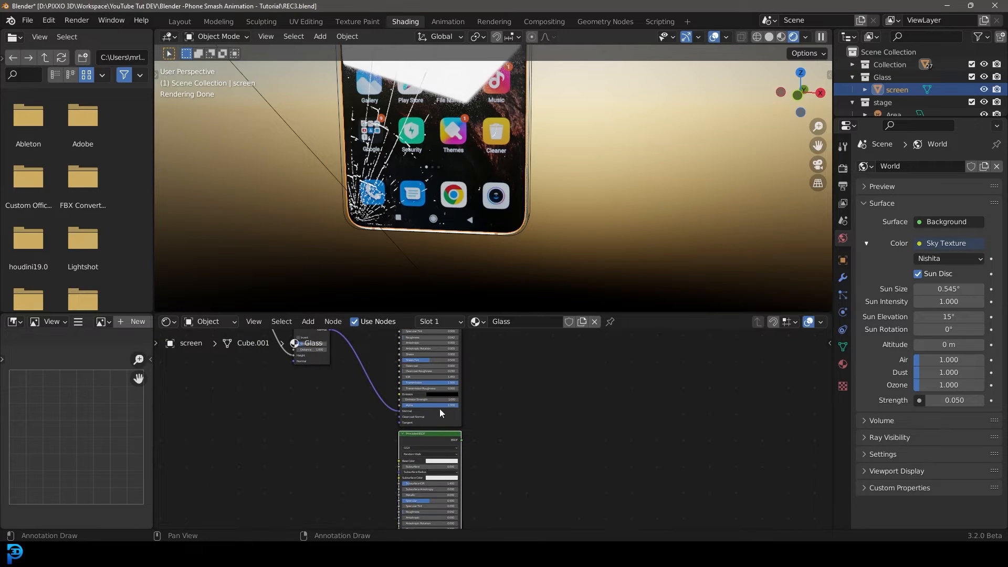
Add a Mix Shader node onto the link between the Principled BSDF and the Material Output.
mouse_move(440, 413)
middle_down()
mouse_move(472, 427)
mouse_move(396, 475)
mouse_move(446, 448)
mouse_move(448, 397)
middle_up()
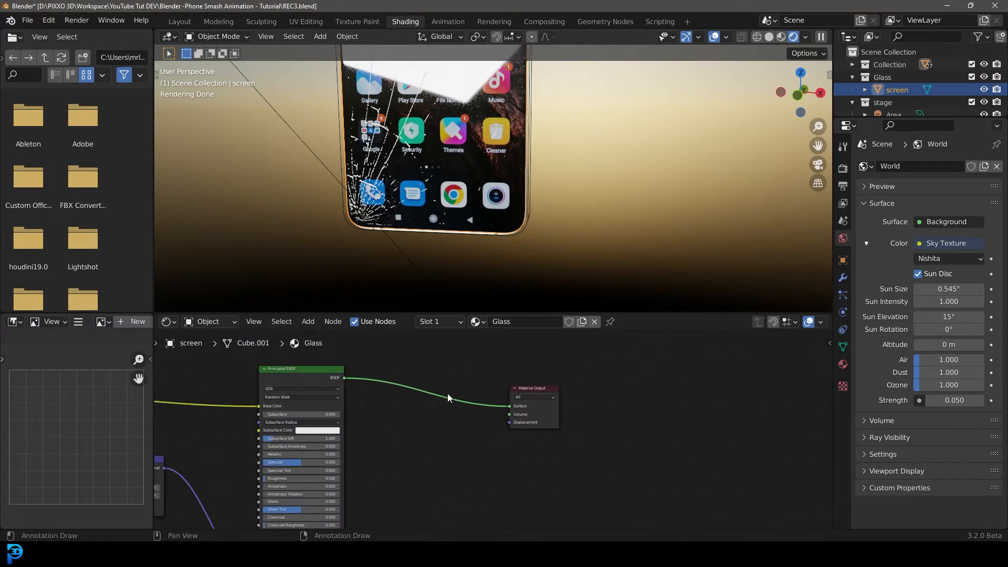
key(shift+a)
click(422, 396)
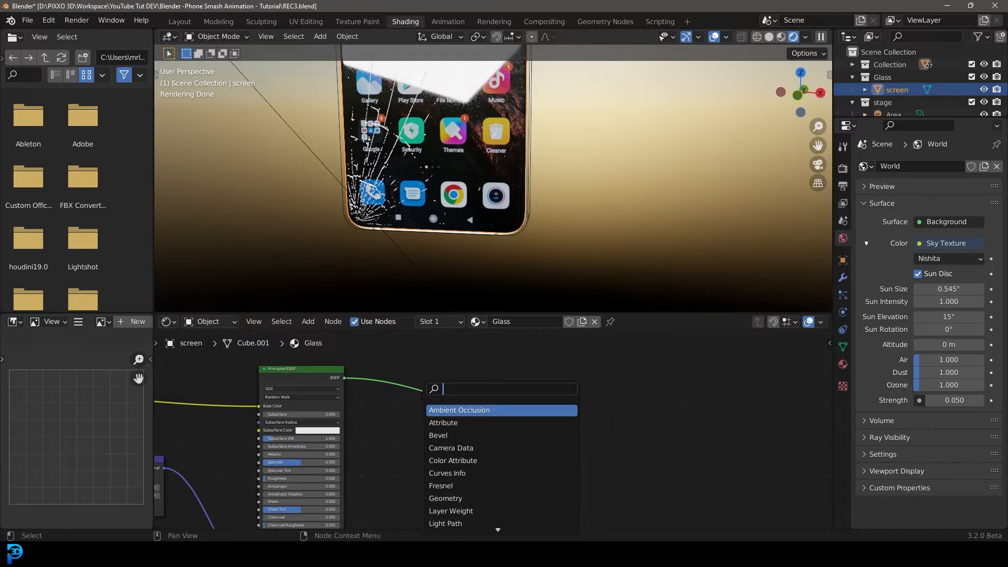
text(mix)
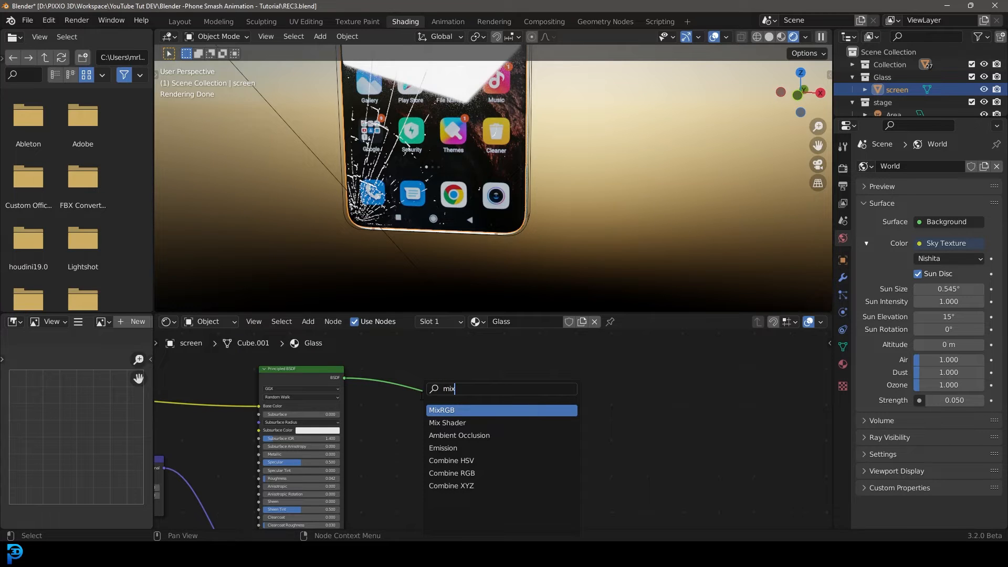
click(447, 423)
click(452, 416)
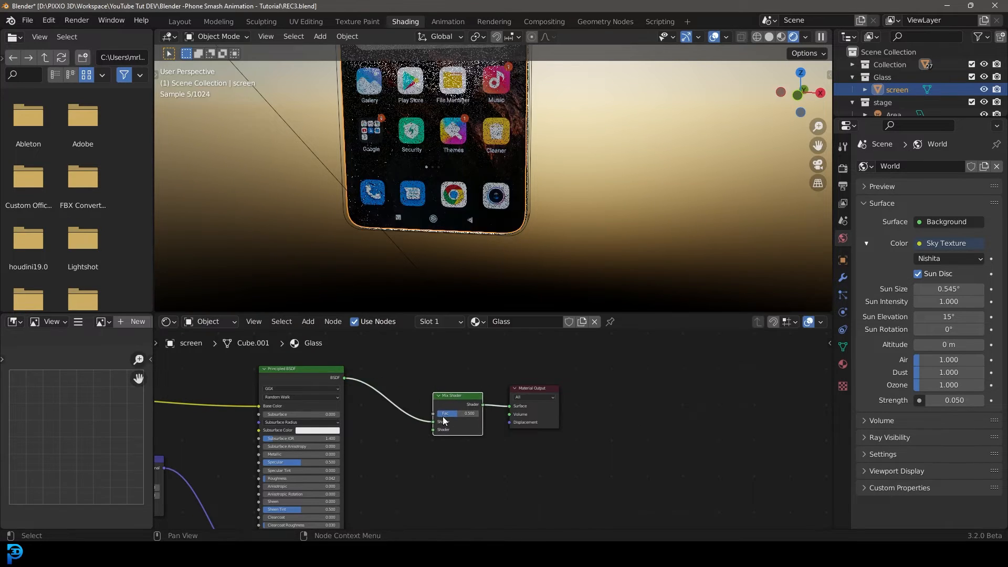
Link the duplicated Principled BSDF into the Mix Shader's second Shader input and set its Fac to 0.
drag(522, 403, 536, 403)
scroll(462, 450, down, 3)
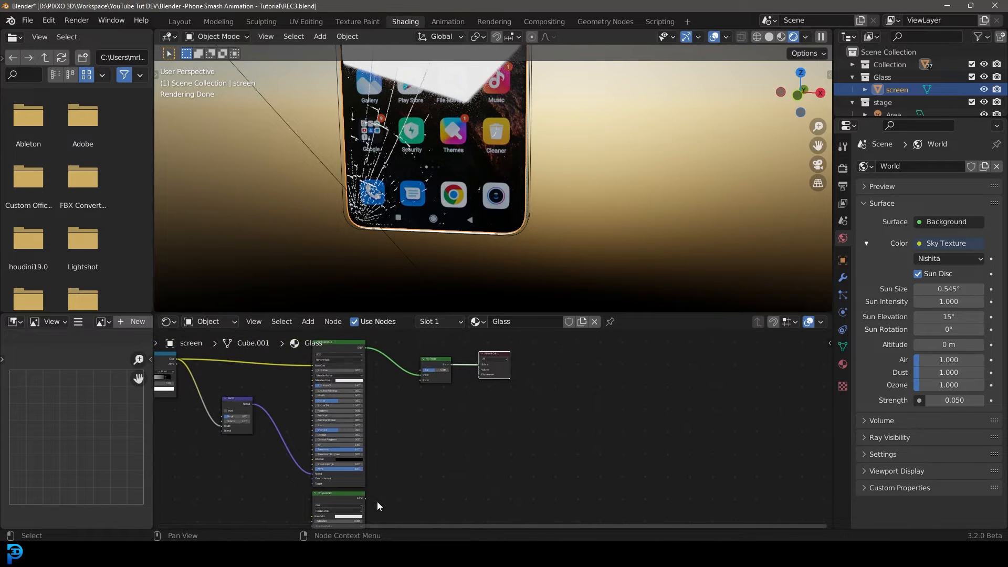
drag(364, 499, 423, 385)
scroll(450, 399, up, 4)
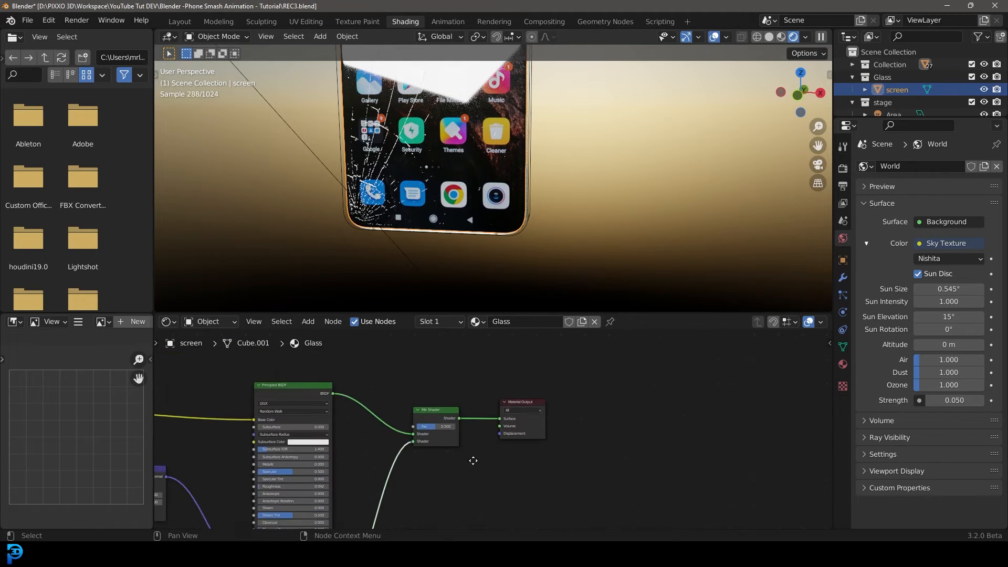
drag(425, 441, 446, 441)
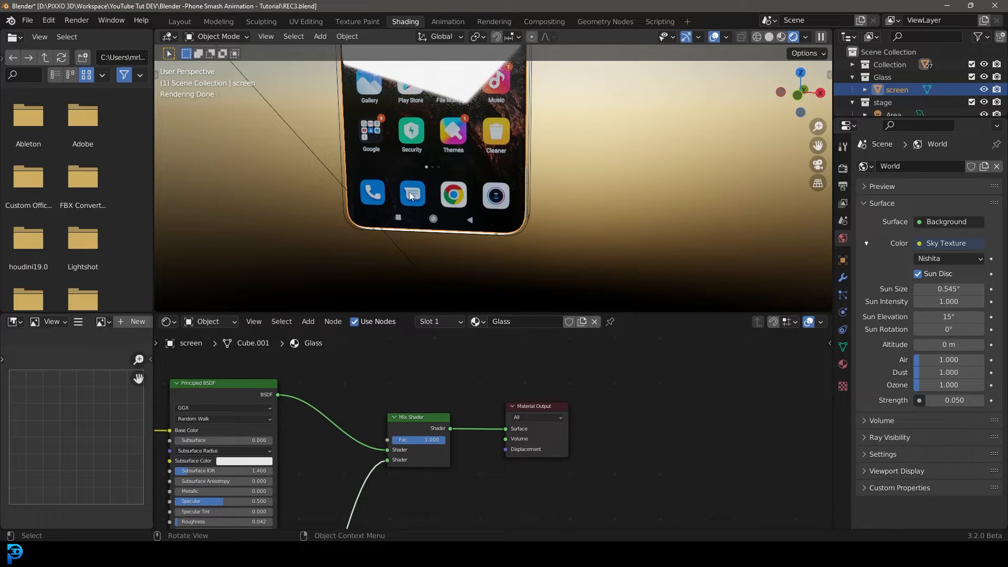
drag(410, 419, 387, 393)
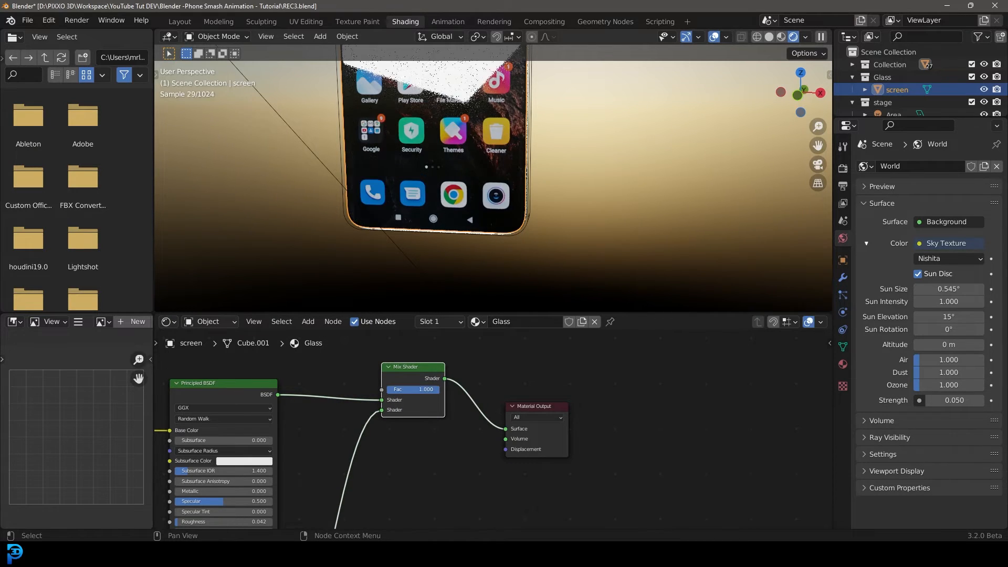
Switch to the Layout workspace and set the viewport to Solid shading from the front view.
middle_drag(440, 158, 455, 149)
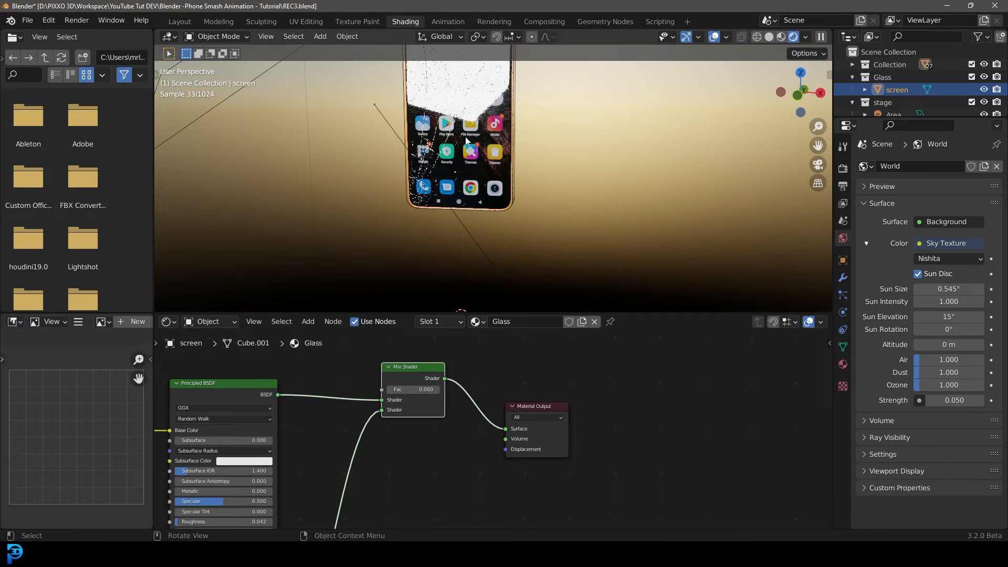
click(187, 25)
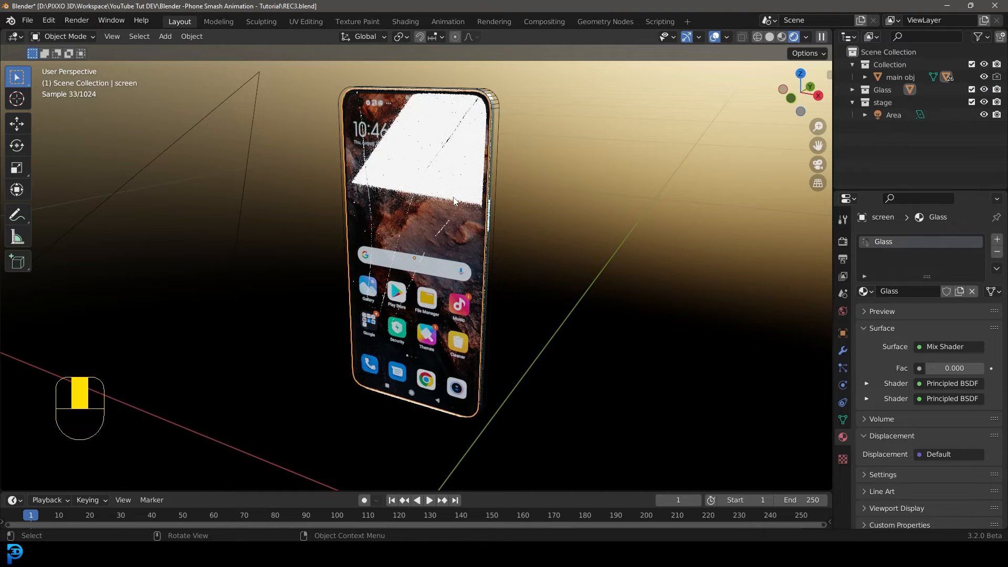
key(KP_1)
key(z)
click(544, 196)
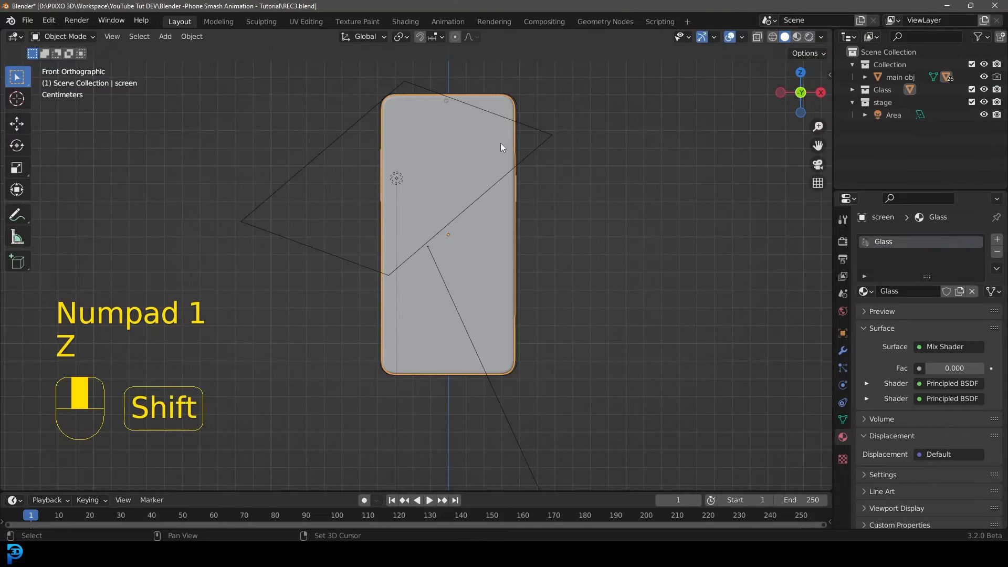
mouse_move(521, 155)
shift+middle_down()
mouse_move(502, 175)
mouse_move(513, 158)
mouse_move(499, 152)
mouse_move(473, 254)
mouse_move(385, 391)
mouse_move(364, 338)
mouse_move(346, 353)
mouse_move(396, 355)
mouse_move(397, 345)
shift+middle_up()
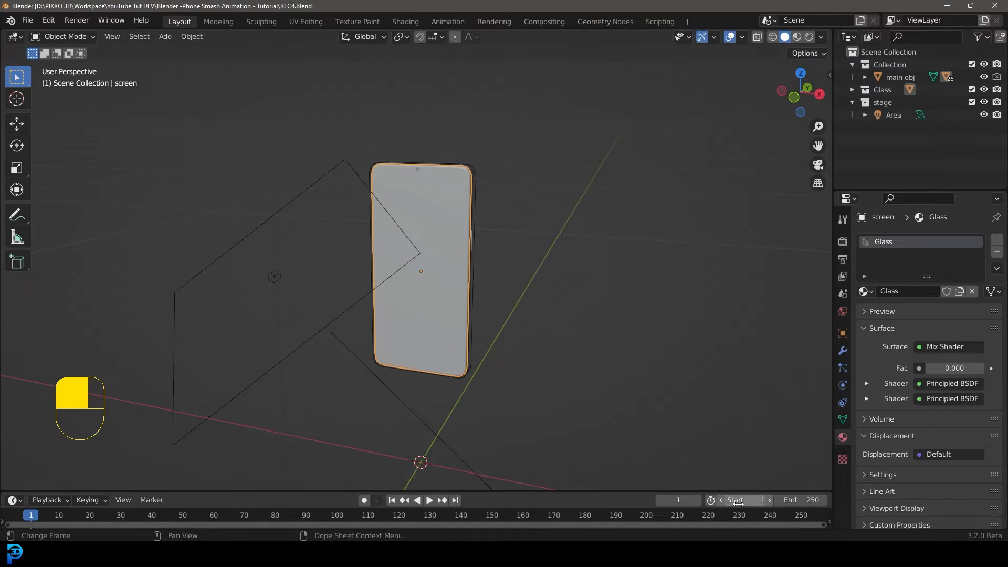
Set the animation's End frame to 150 and enlarge the timeline area.
click(799, 499)
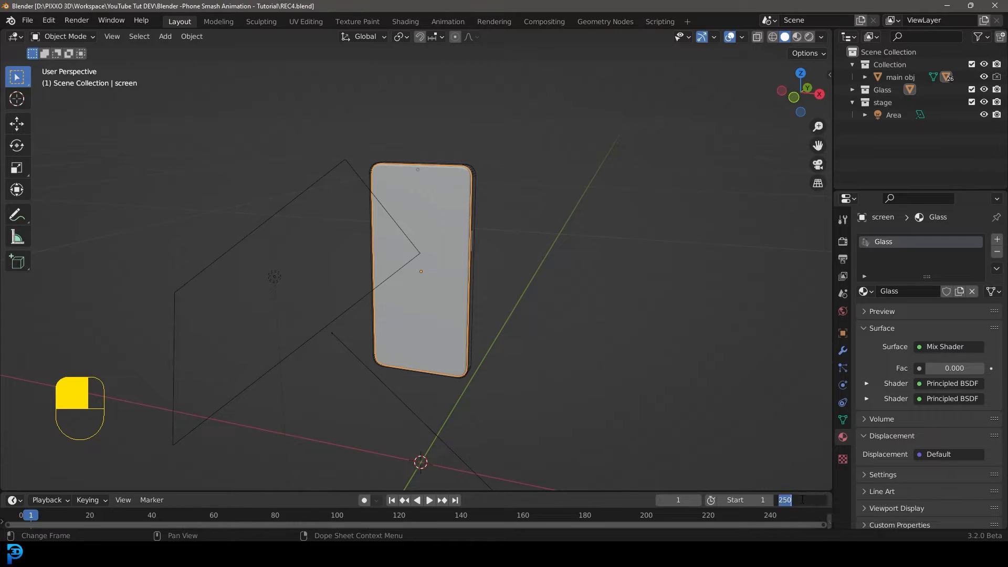
text(150)
key(Return)
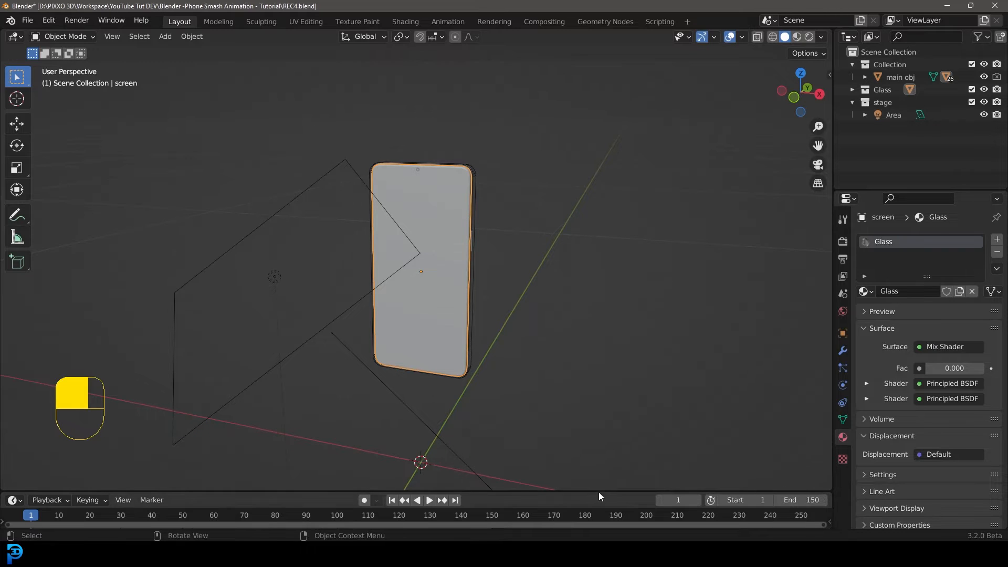
drag(596, 489, 596, 450)
middle_drag(391, 499, 481, 496)
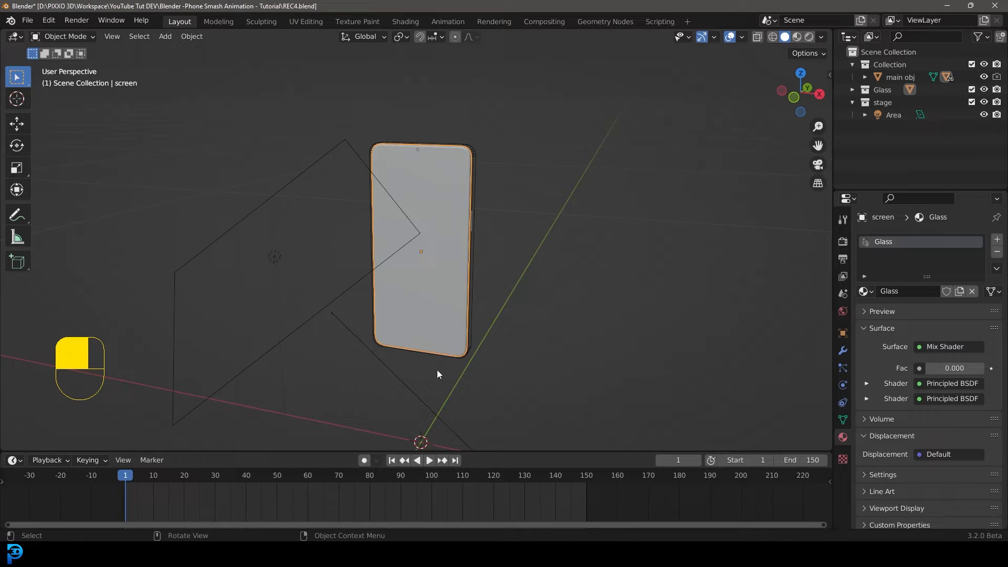
Add a Plane mesh to the scene beneath the phone.
click(383, 349)
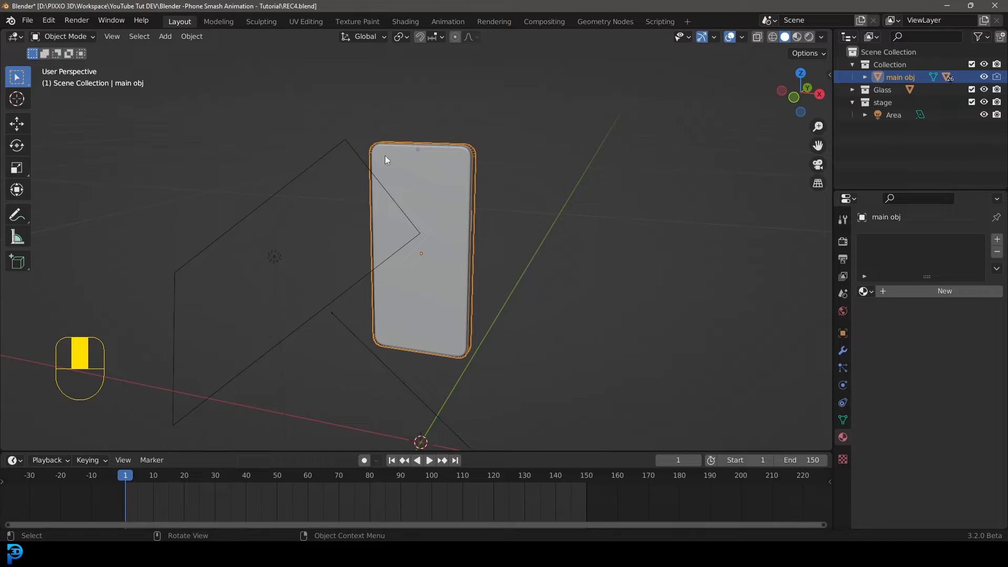
middle_drag(441, 139, 421, 154)
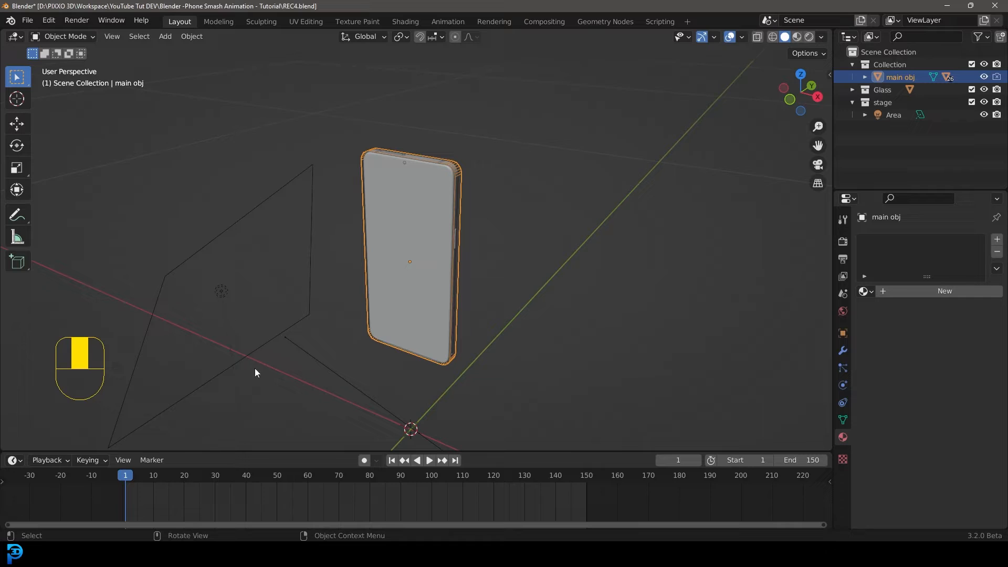
scroll(405, 298, down, 2)
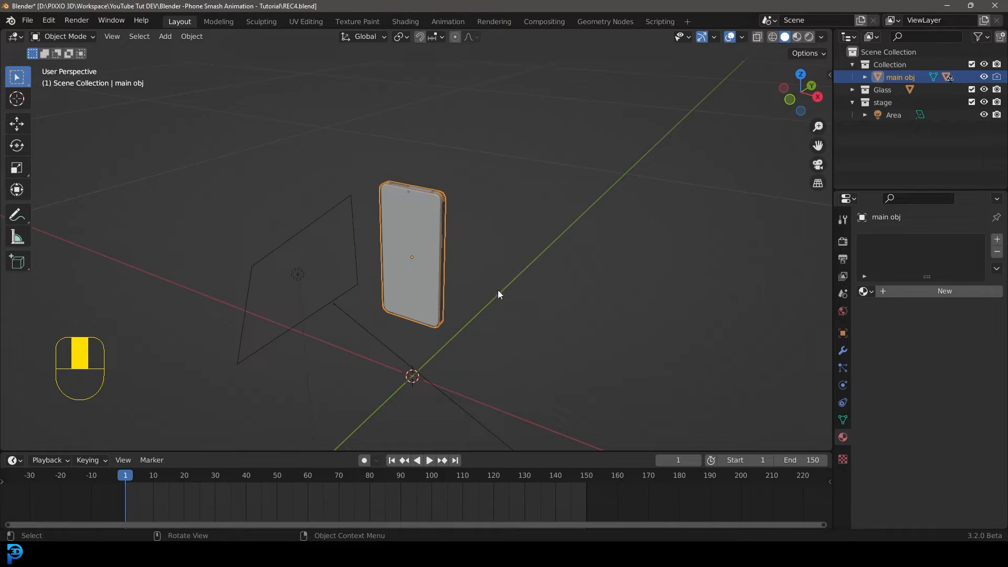
middle_drag(458, 243, 380, 233)
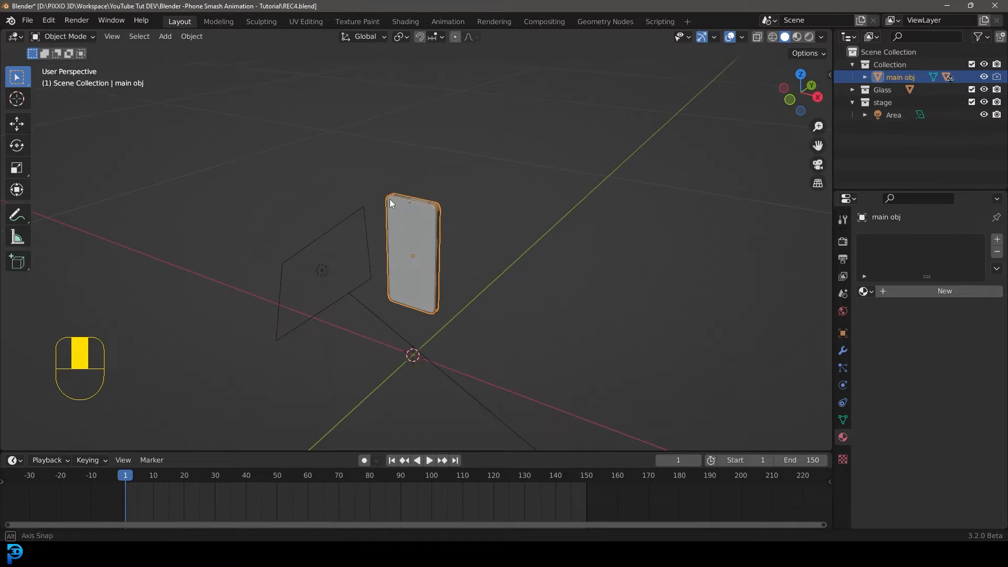
key(shift+a)
mouse_move(393, 179)
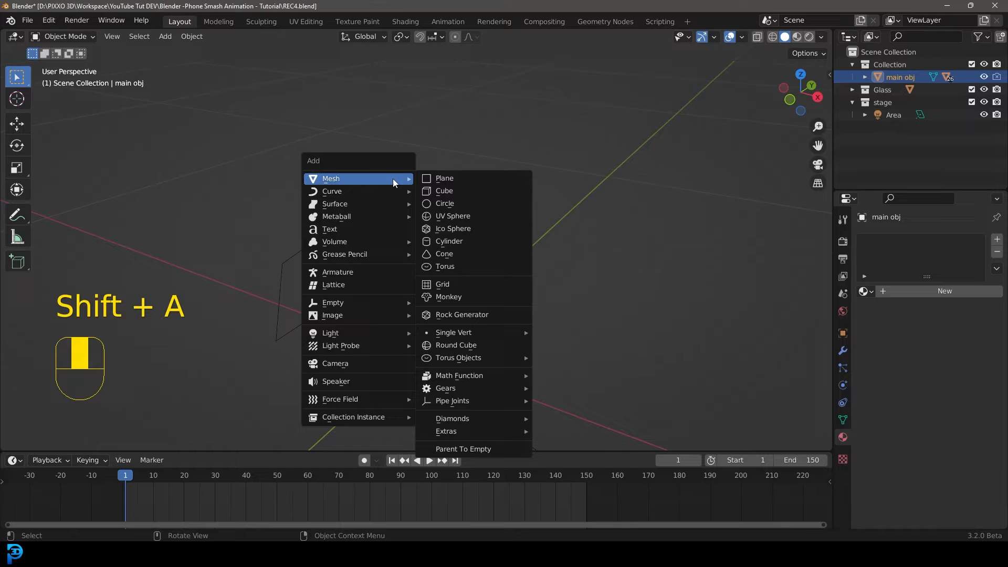
click(454, 178)
Subdivide the plane in Edit Mode with 3 cuts.
scroll(446, 172, down, 6)
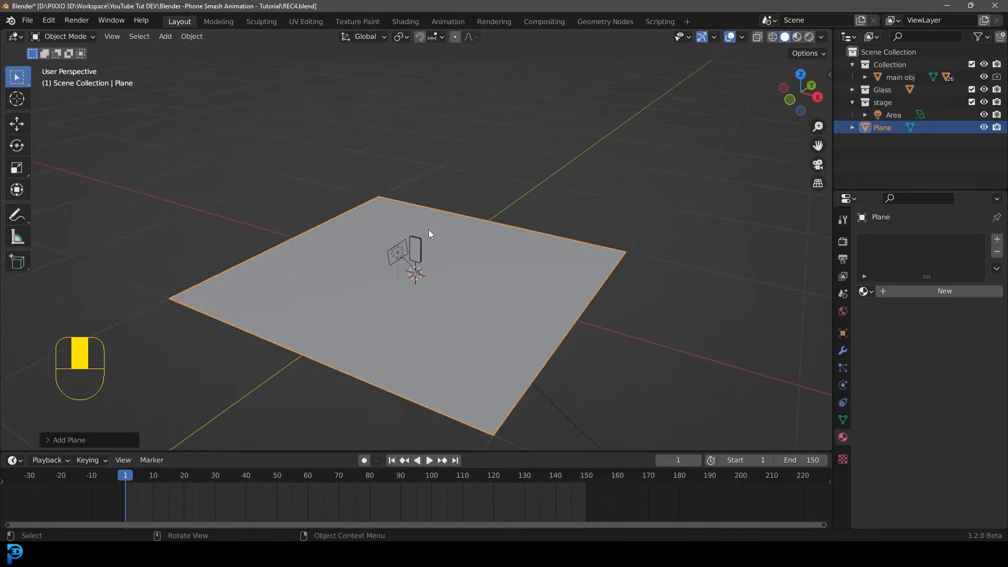
mouse_move(428, 229)
middle_down()
mouse_move(424, 246)
mouse_move(435, 247)
middle_up()
key(Tab)
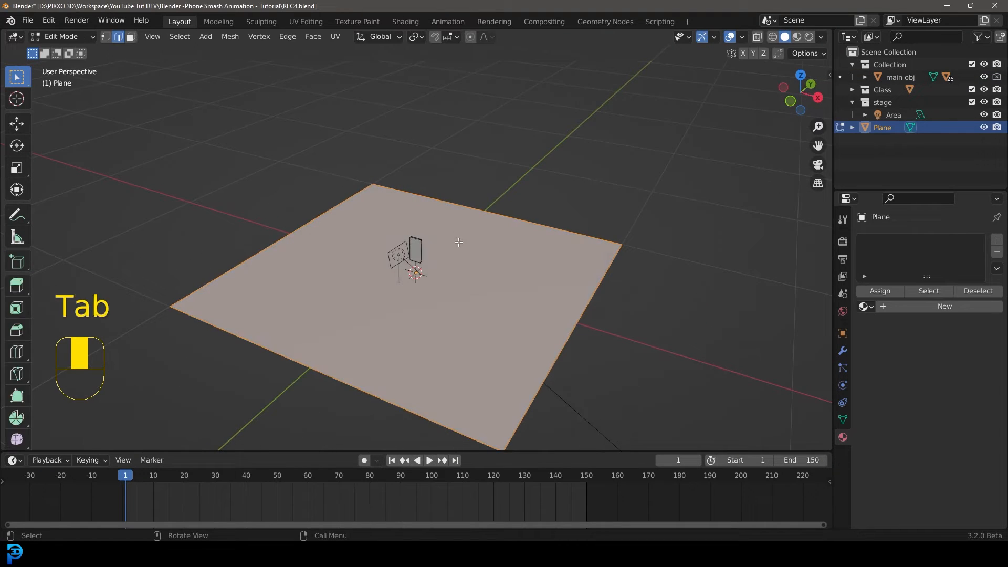
right_click(418, 209)
click(360, 166)
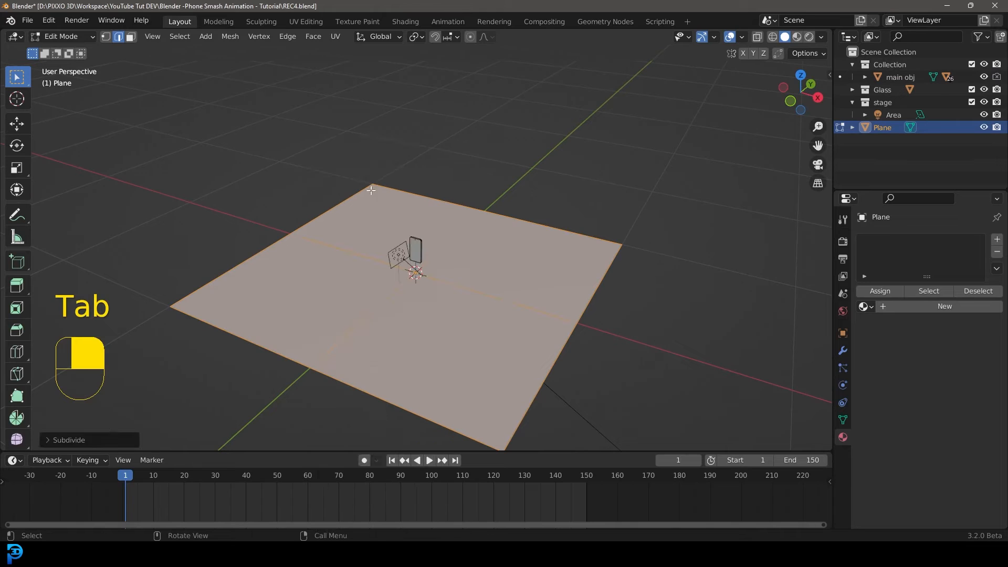
click(61, 441)
click(207, 355)
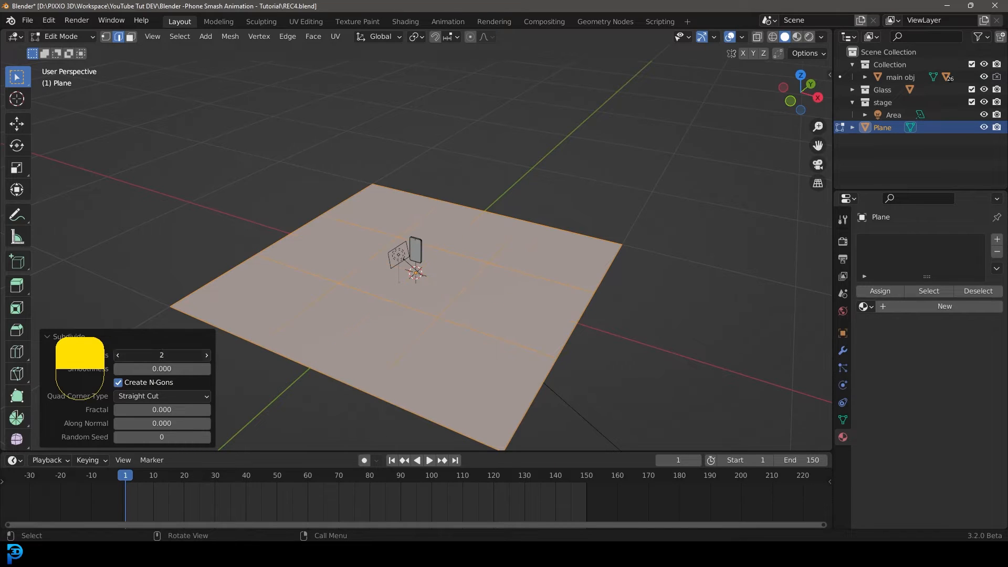
click(207, 355)
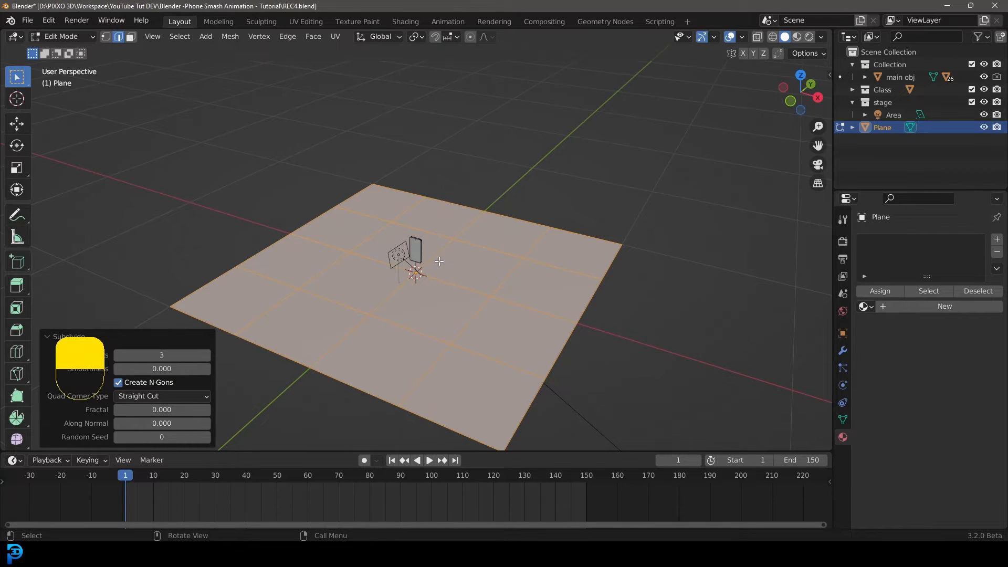
Back in Object Mode, turn off the plane's Renders visibility in its object properties.
key(Tab)
click(843, 332)
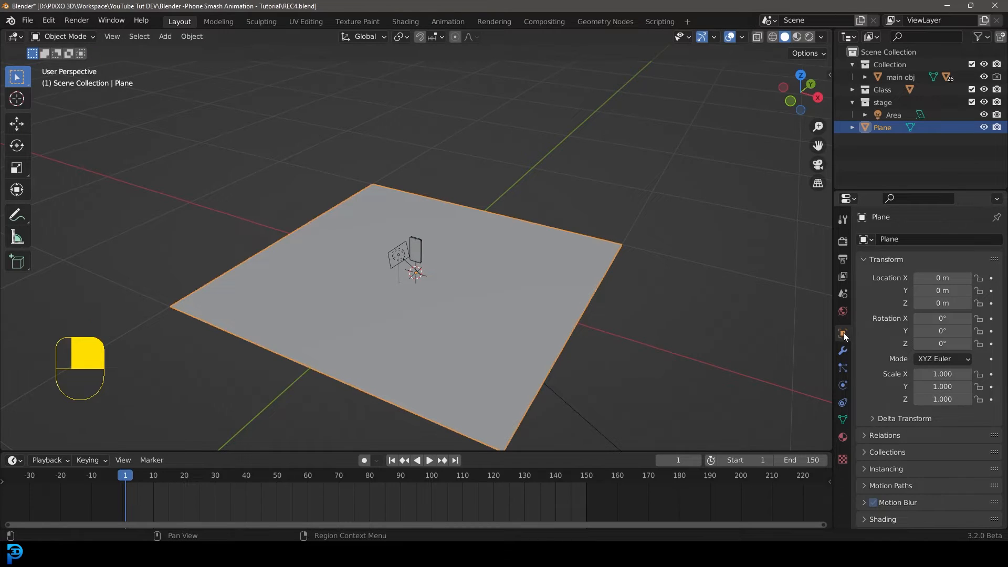
scroll(892, 360, down, 4)
scroll(890, 399, down, 7)
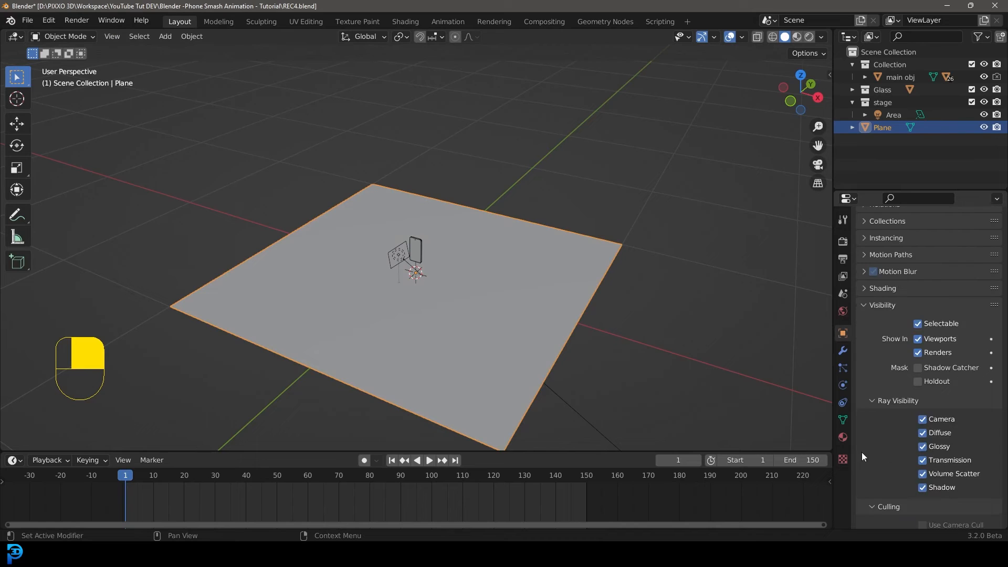
click(918, 353)
Set the plane's viewport Display As option to Wire.
scroll(908, 424, down, 5)
scroll(892, 434, down, 5)
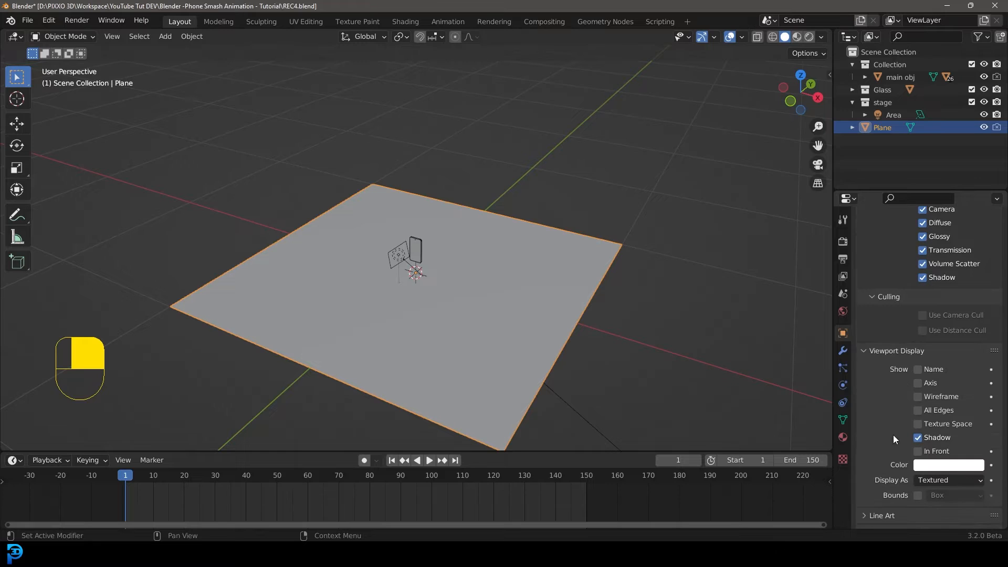
click(928, 467)
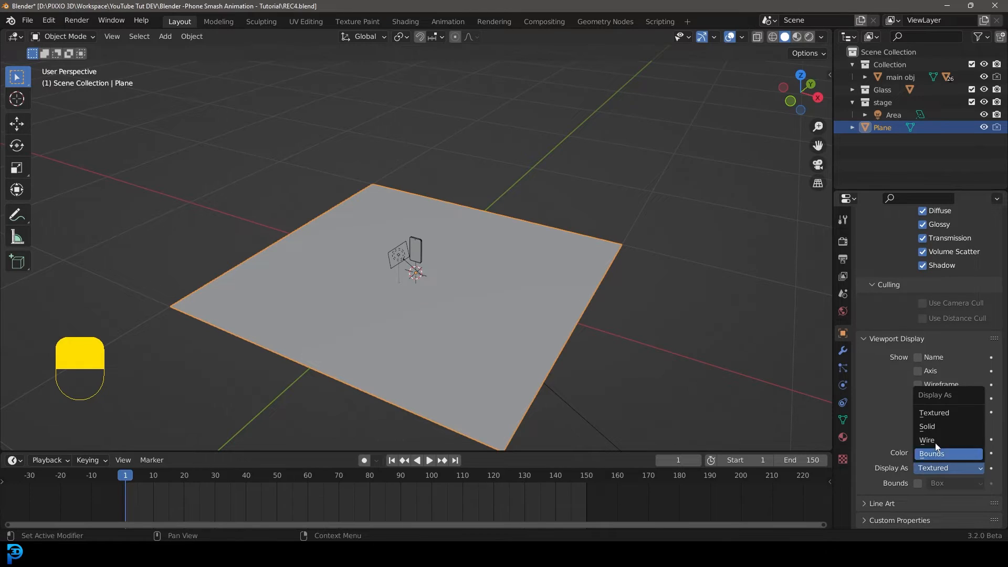
click(941, 440)
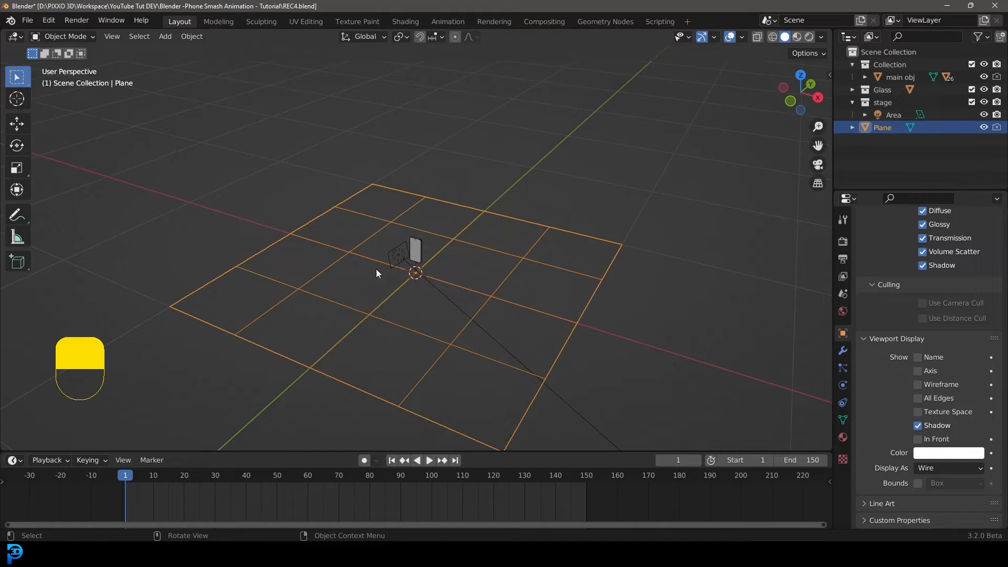
Extrude the subdivided plane downward in Edit Mode to give it thickness.
key(Tab)
middle_drag(470, 315, 506, 330)
key(e)
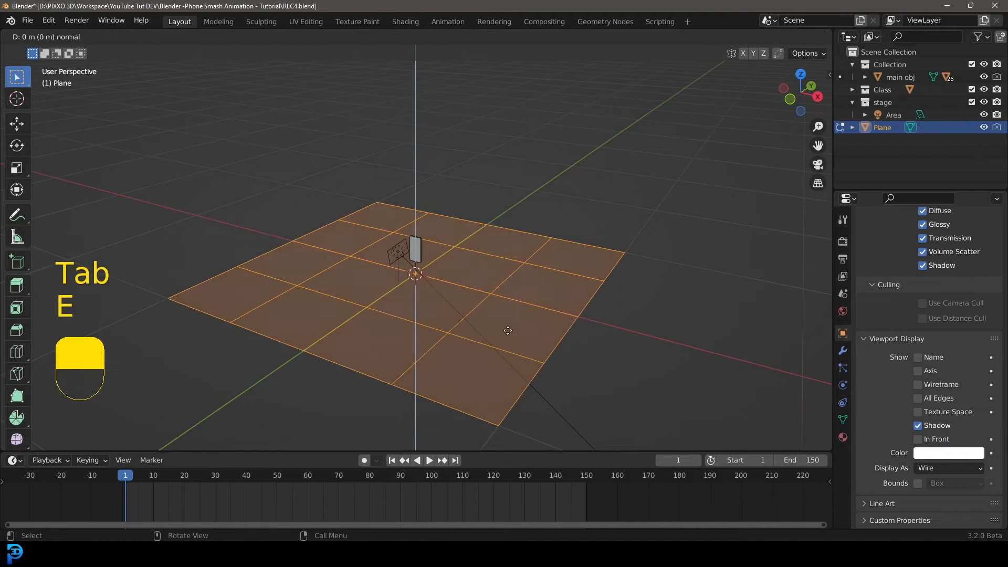
click(438, 263)
key(Tab)
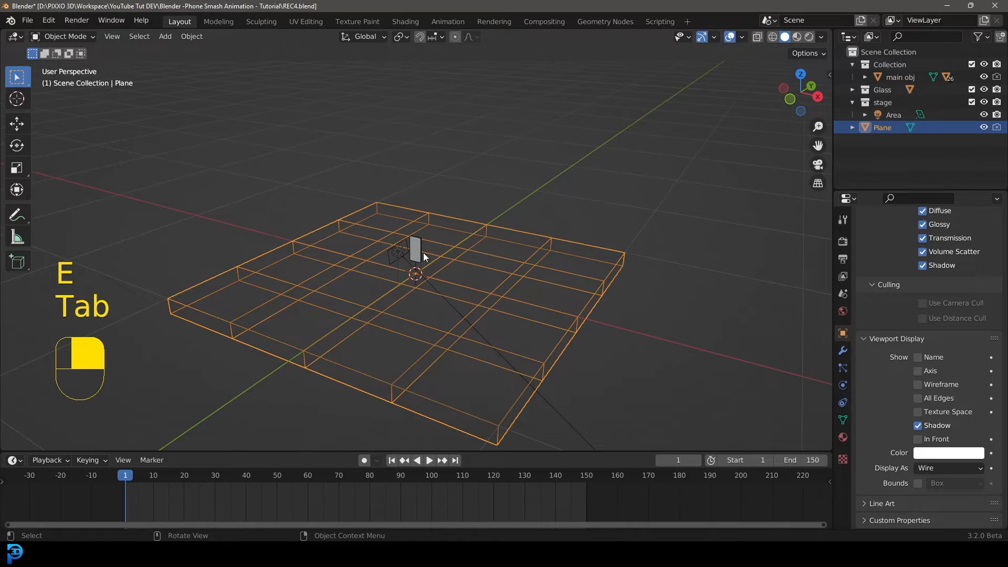
Add a rigid body to the plane and set its type to Passive.
mouse_move(423, 253)
middle_down()
mouse_move(439, 249)
mouse_move(375, 242)
middle_up()
scroll(405, 242, up, 3)
key(z)
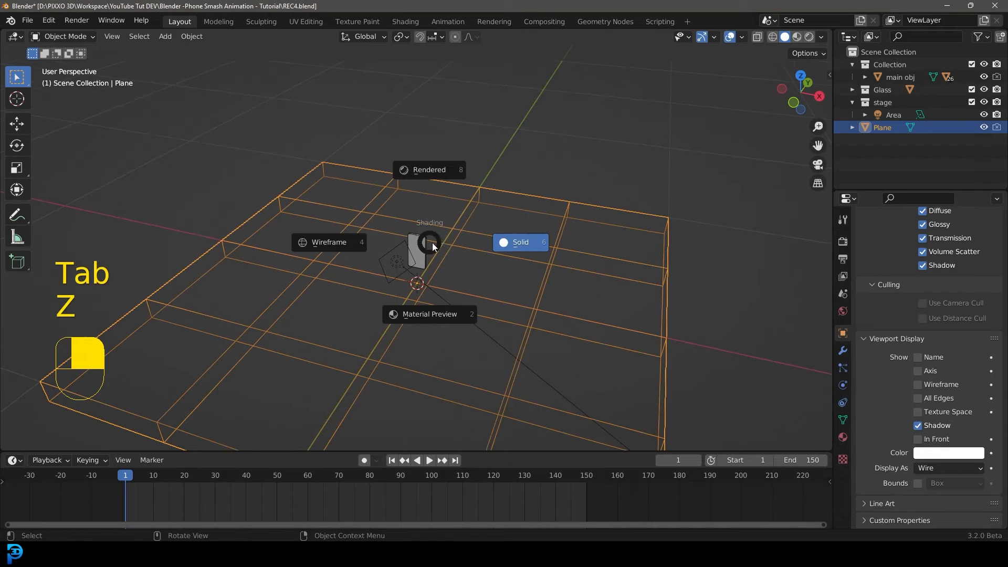
click(512, 245)
mouse_move(506, 247)
middle_down()
mouse_move(471, 253)
mouse_move(446, 226)
middle_up()
scroll(447, 226, up, 4)
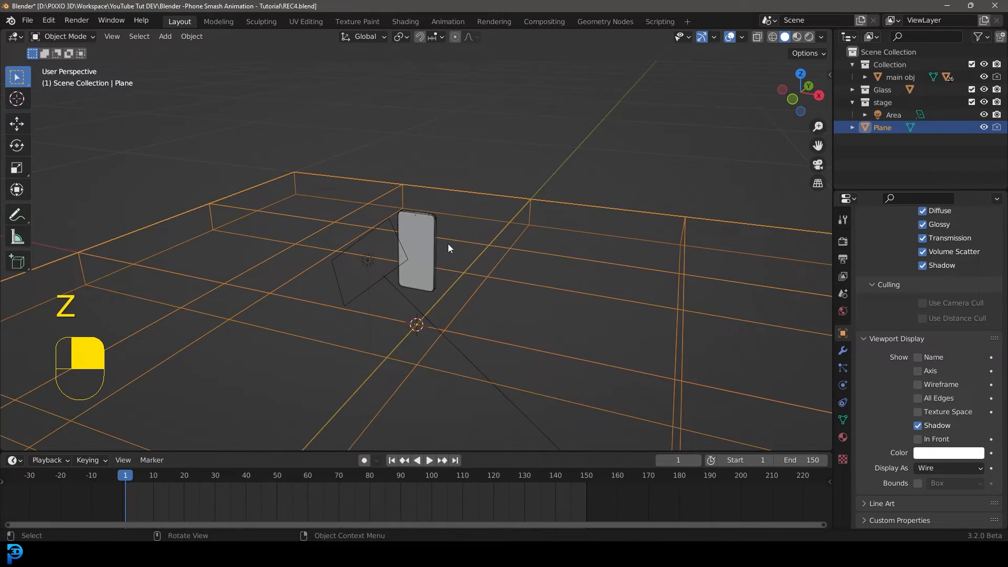
scroll(454, 215, up, 2)
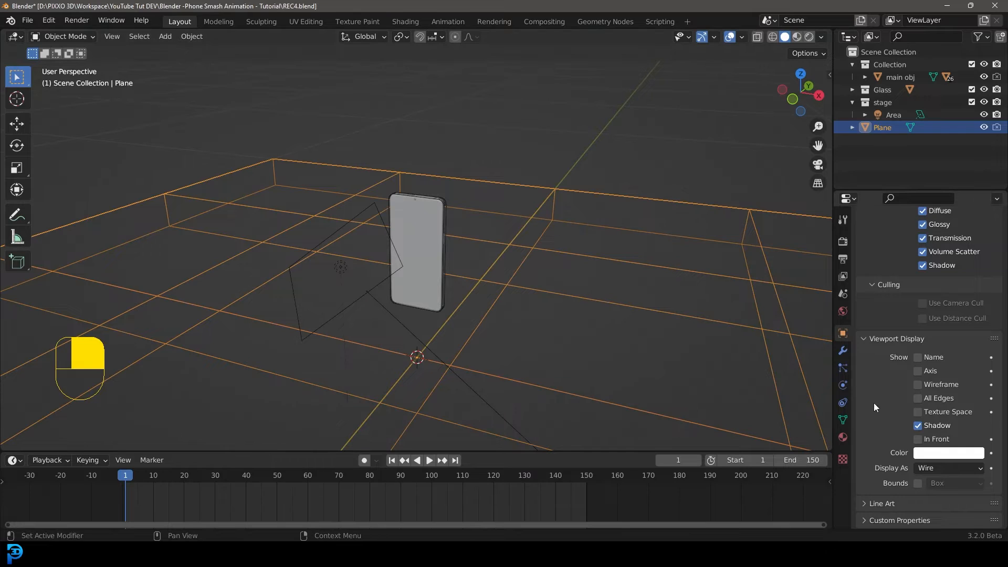
click(843, 388)
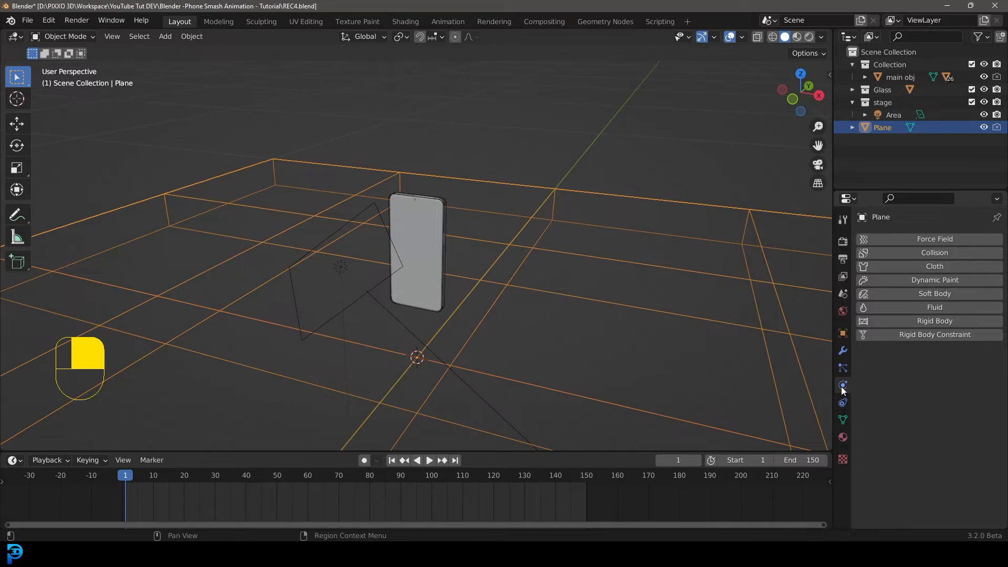
click(921, 320)
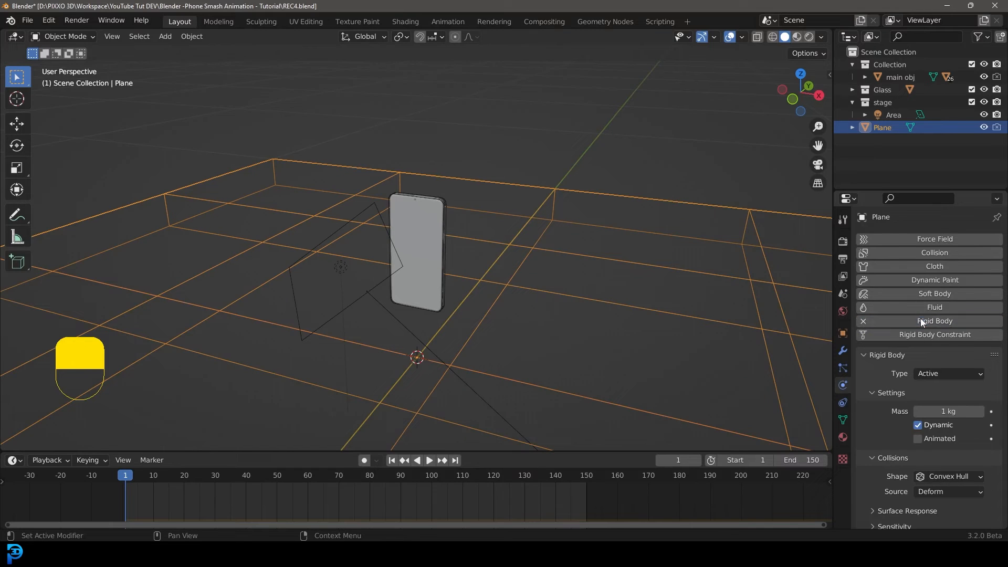
click(947, 373)
click(933, 400)
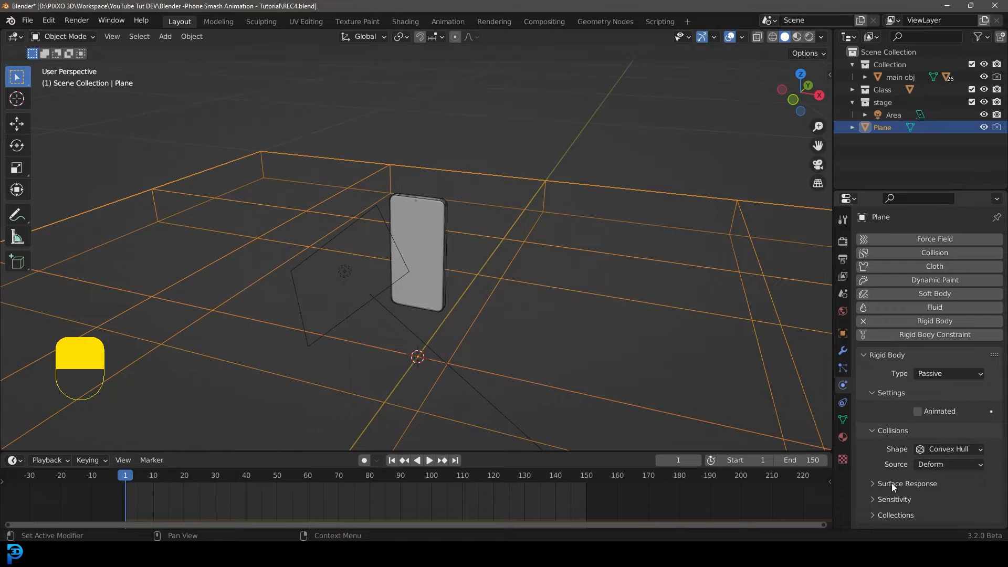
Enable Collision Margin in the plane's rigid body Sensitivity settings and set the margin to 0.0001 m.
click(892, 483)
scroll(894, 472, down, 1)
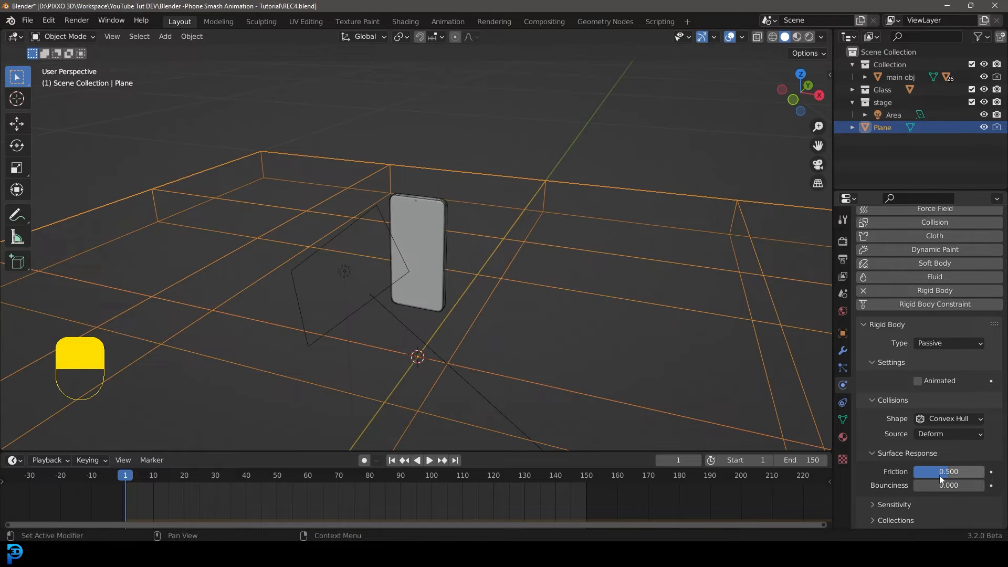
click(891, 504)
scroll(893, 478, down, 1)
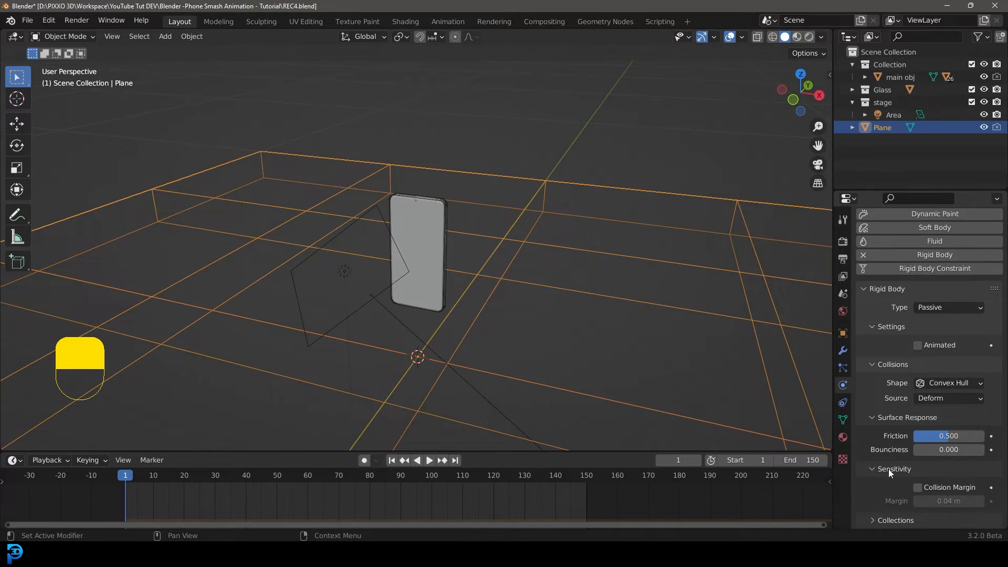
click(918, 489)
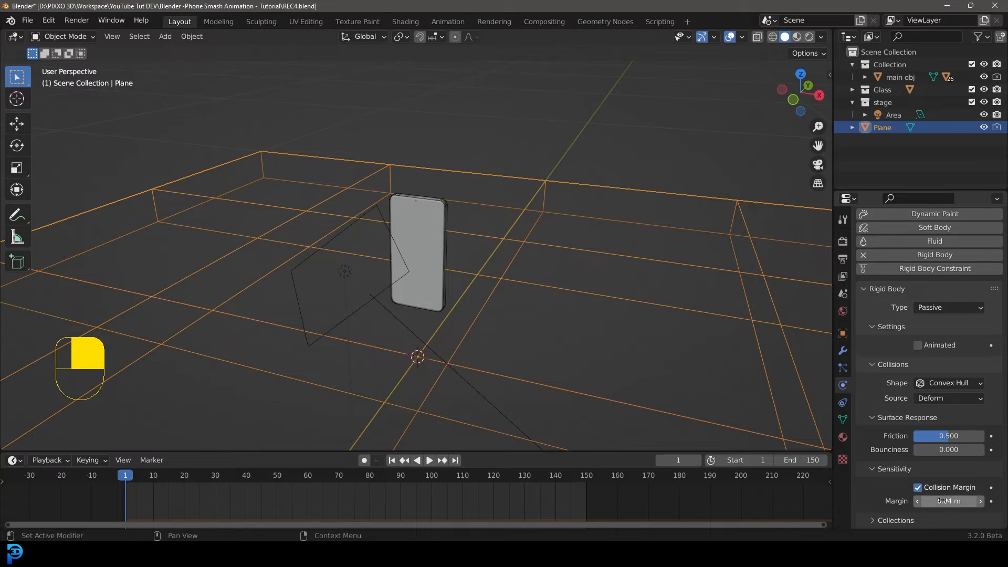
click(943, 501)
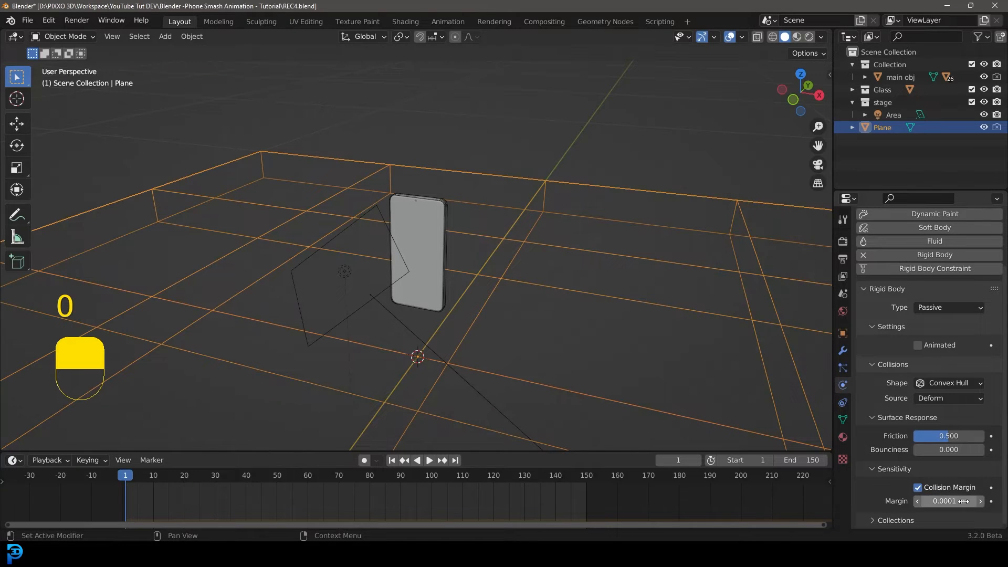
Select the phone and add an Active rigid body to it.
scroll(449, 191, up, 2)
click(461, 176)
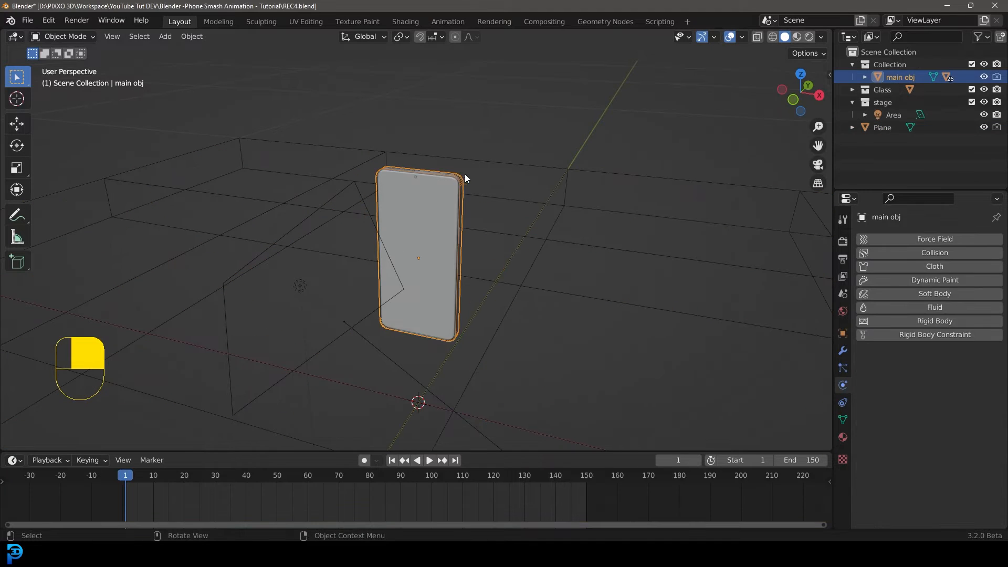
click(922, 320)
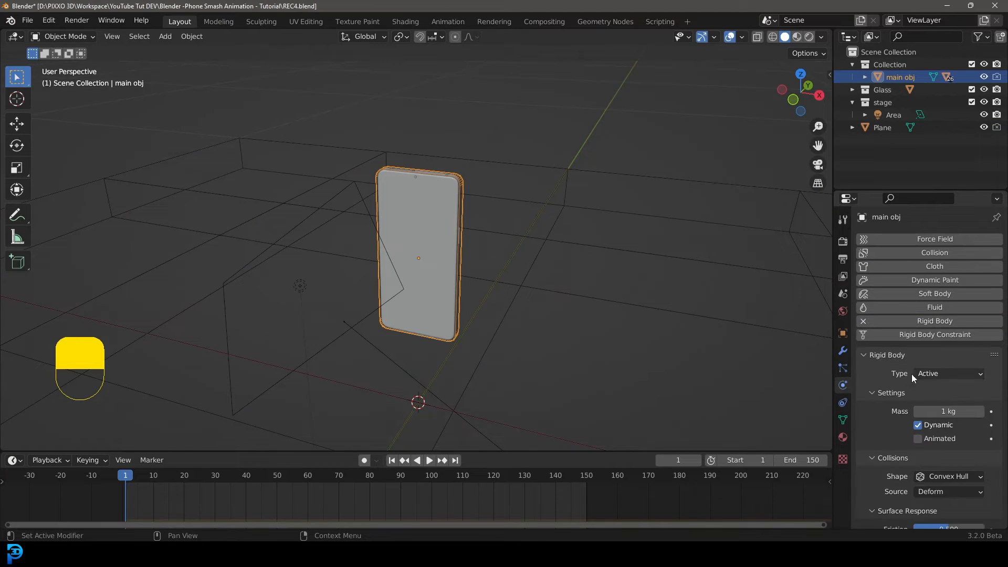
Enable Collision Margin in the phone's rigid body Sensitivity settings and set the margin to 0.001 m.
scroll(936, 342, down, 2)
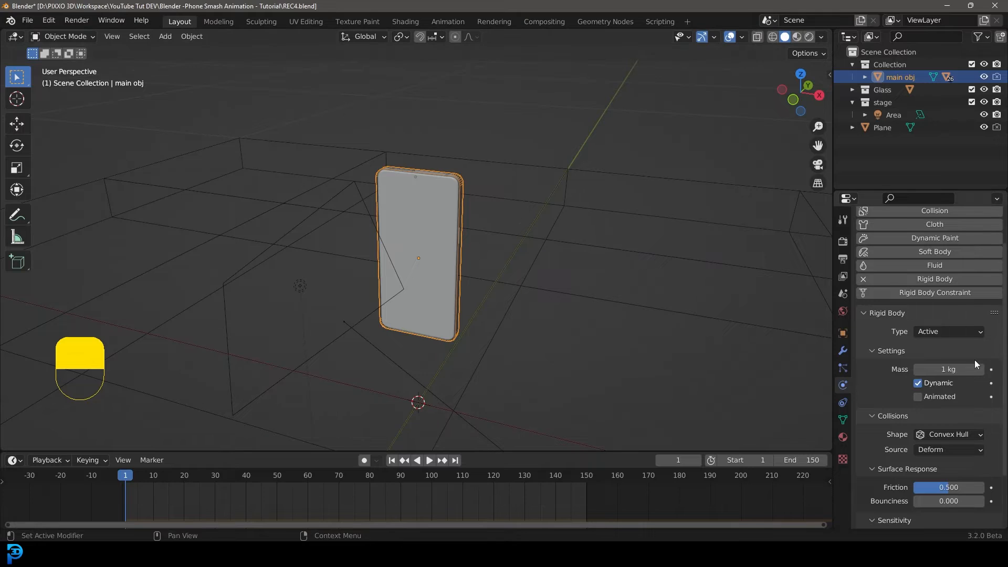
scroll(956, 363, down, 1)
scroll(945, 363, down, 2)
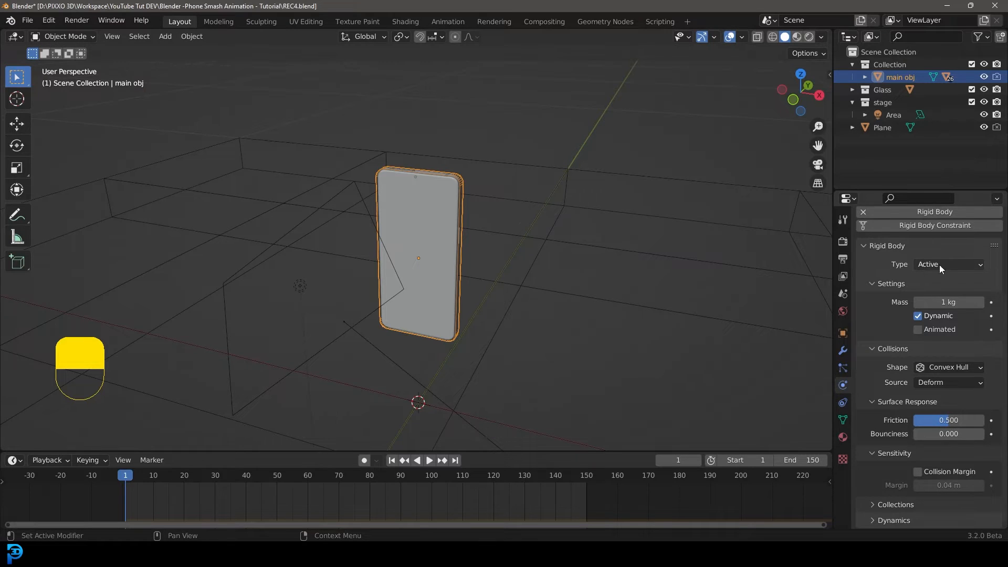
click(917, 472)
click(950, 484)
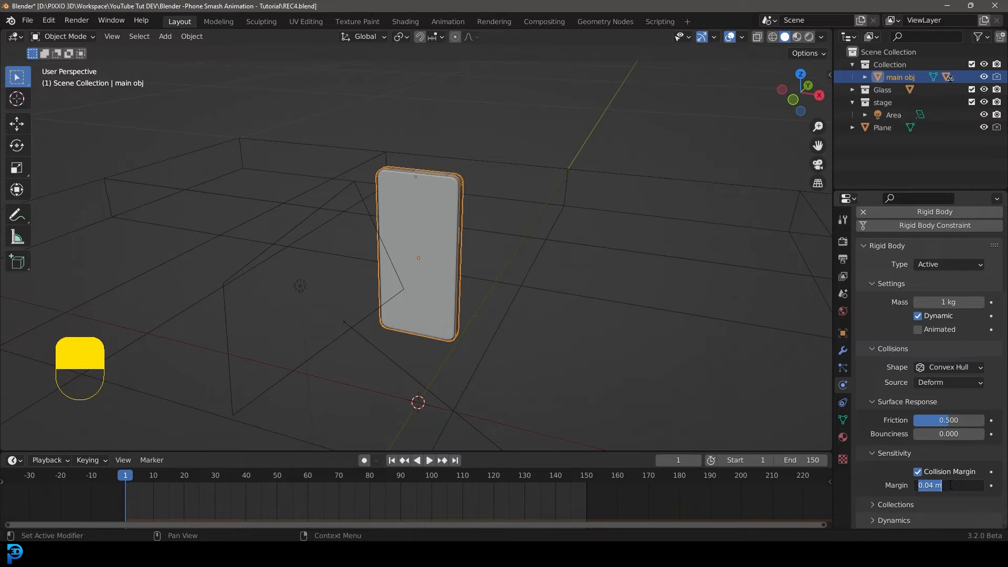
text(.001)
key(Return)
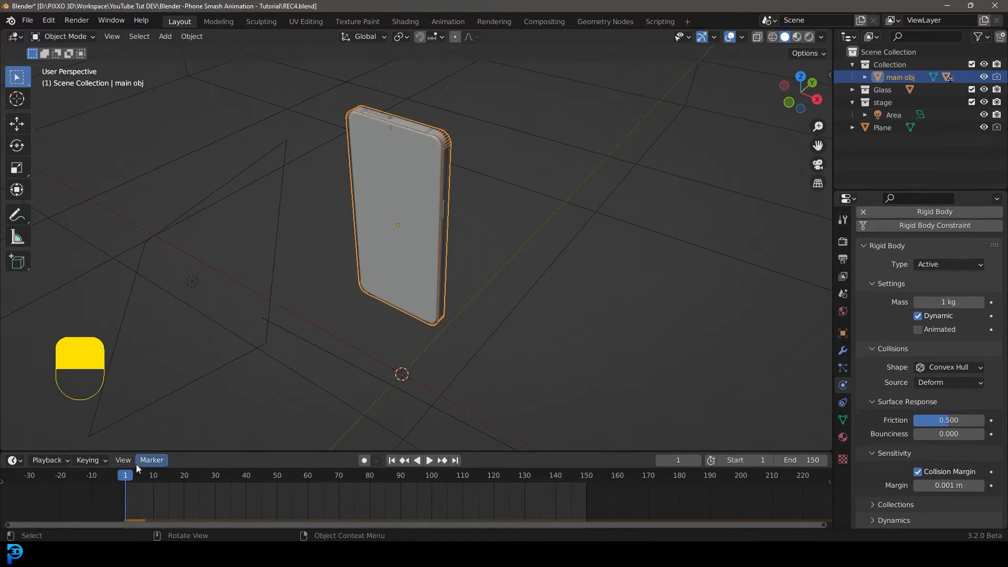
Play back the simulation from the front view and return to frame 1 to preview the phone's fall.
mouse_move(128, 486)
mouse_down()
mouse_move(242, 494)
mouse_move(118, 485)
mouse_up()
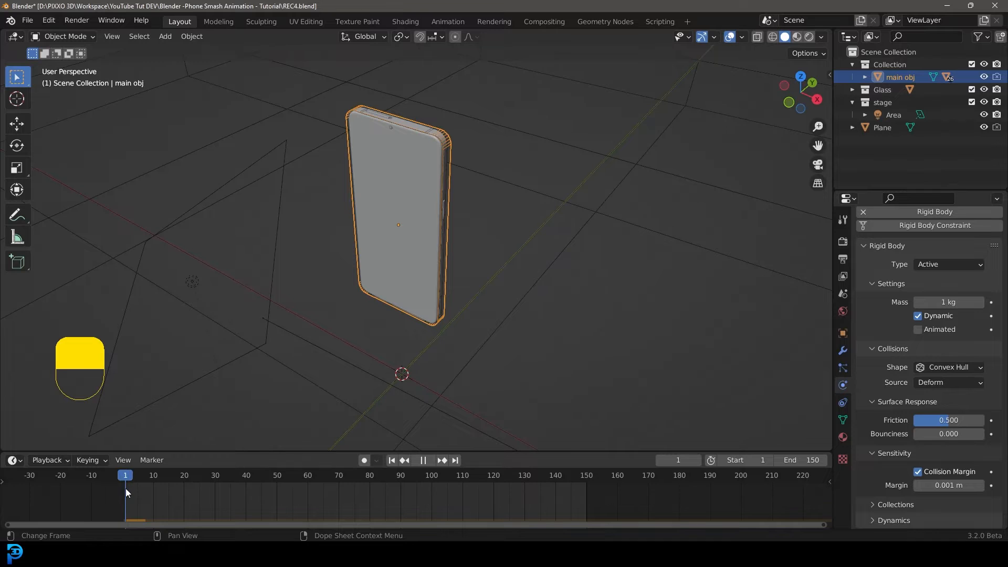
middle_drag(389, 229, 430, 229)
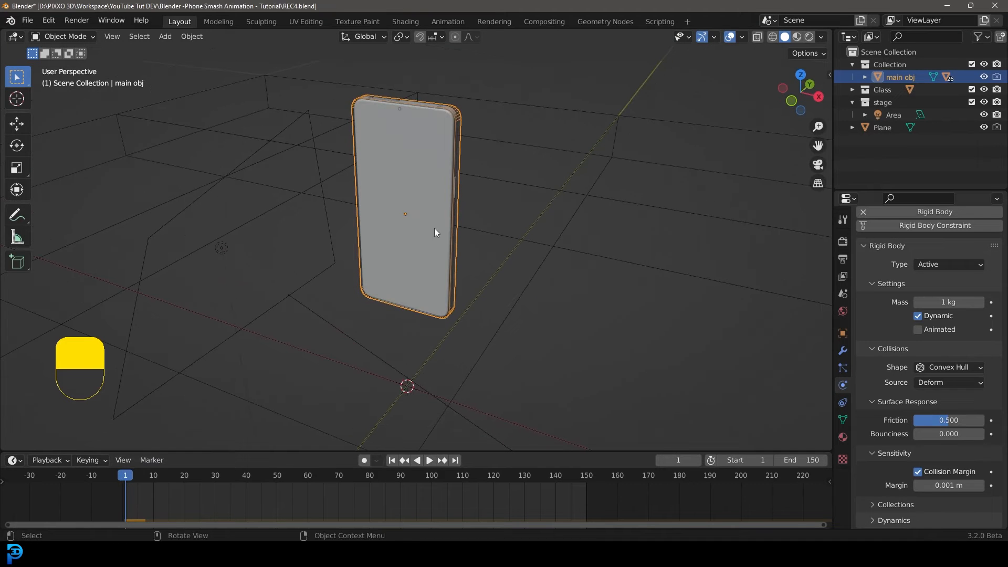
key(KP_1)
shift+middle_drag(511, 213, 508, 241)
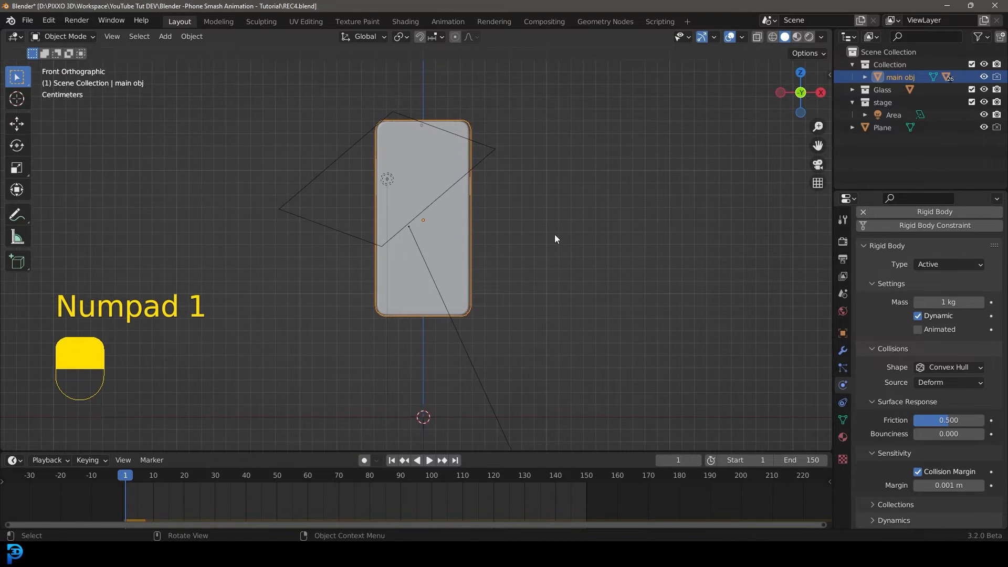
key(space)
key(space)
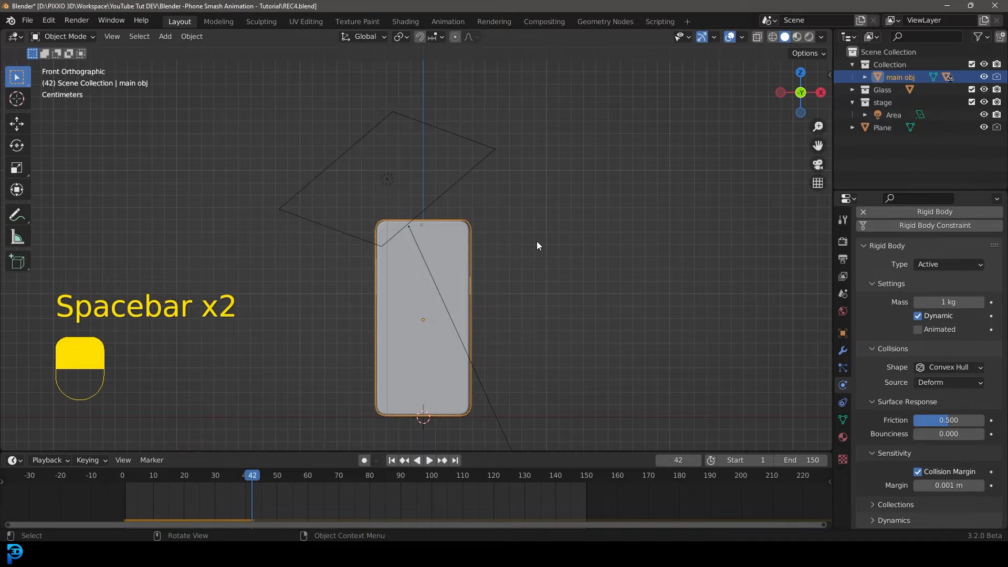
key(shift+Left)
key(space)
key(space)
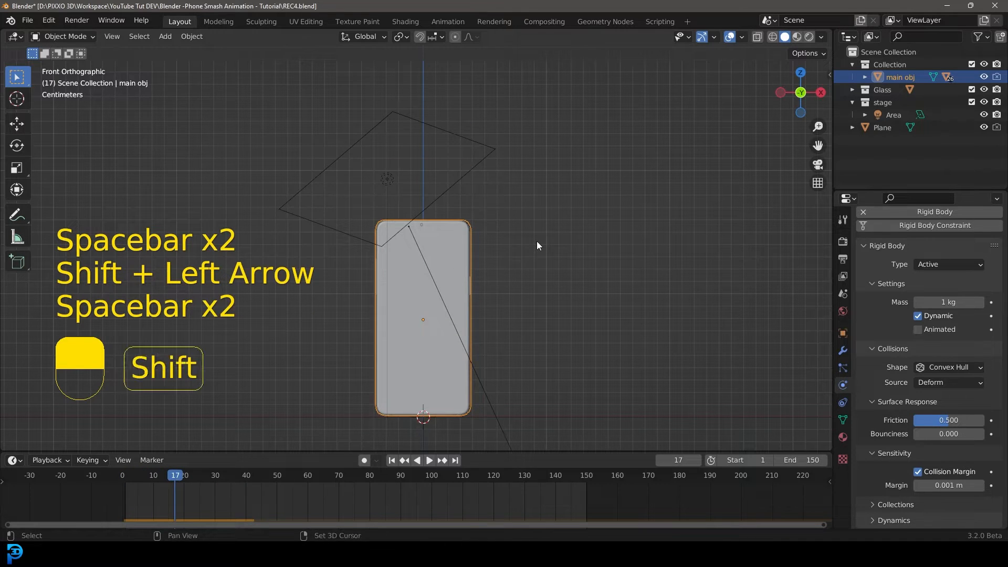
key(shift+Left)
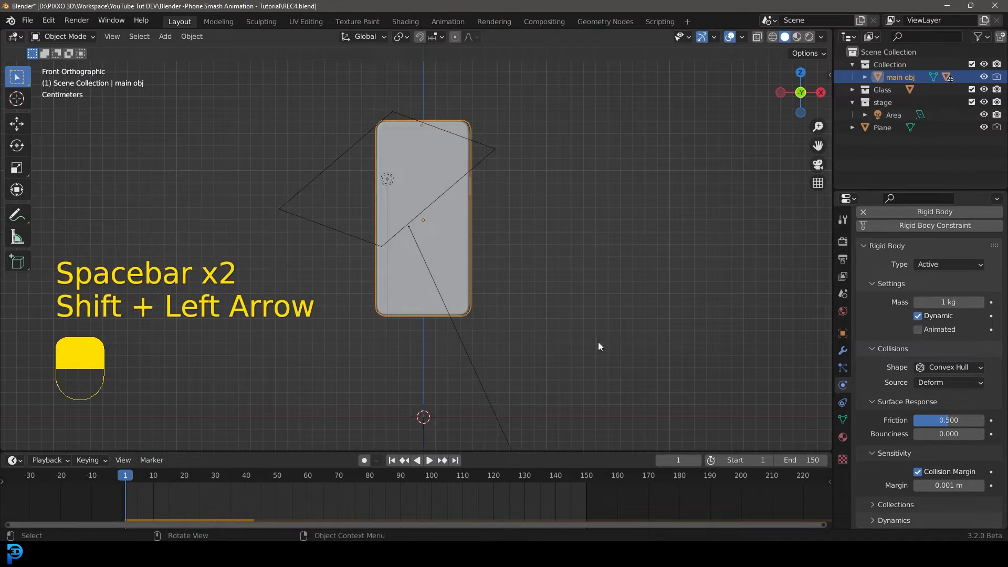
Tilt the phone by rotating it -26.6° in the front view, then trackball-rotate it slightly.
key(r)
click(534, 258)
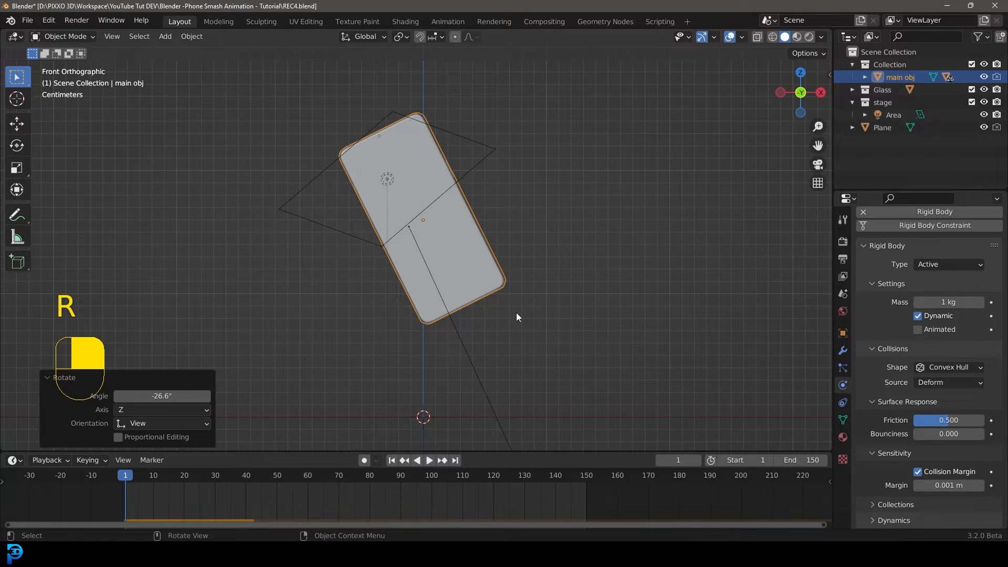
key(r)
key(r)
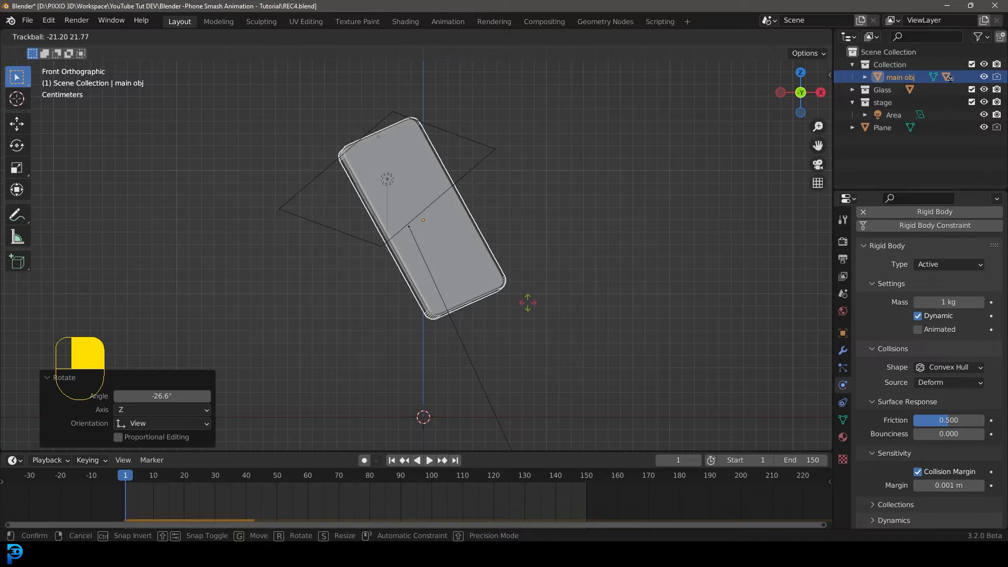
click(528, 302)
From the top view, rotate the phone about -5.89° around the view axis.
middle_drag(424, 148, 472, 272)
key(KP_7)
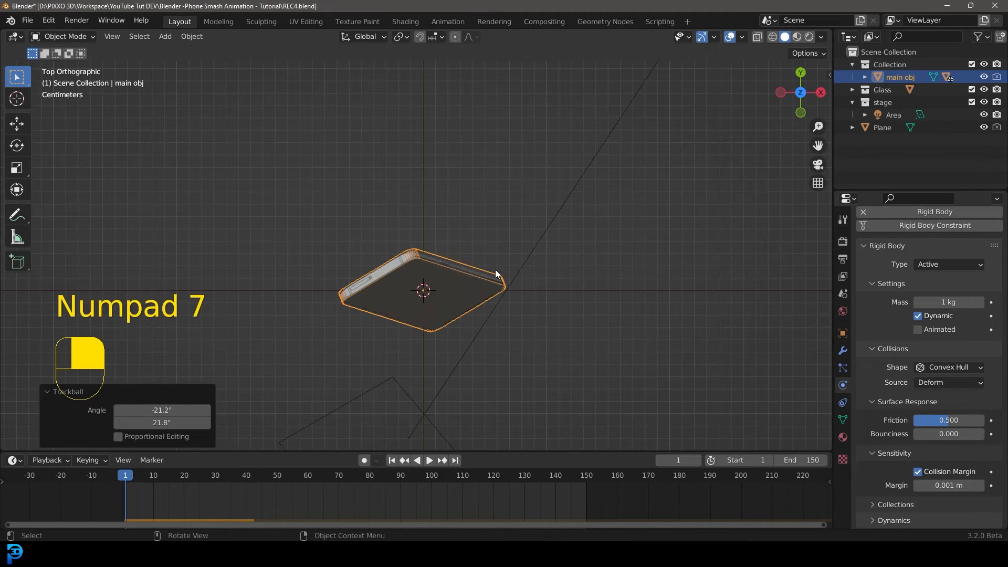
key(r)
click(577, 299)
key(KP_1)
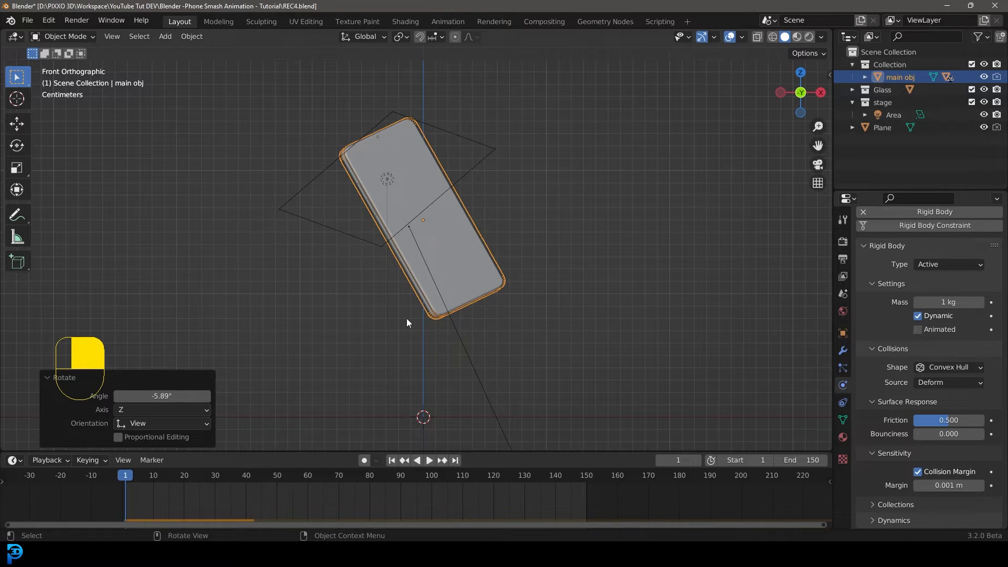
Play the simulation again and rewind to frame 1 to check the fall.
key(space)
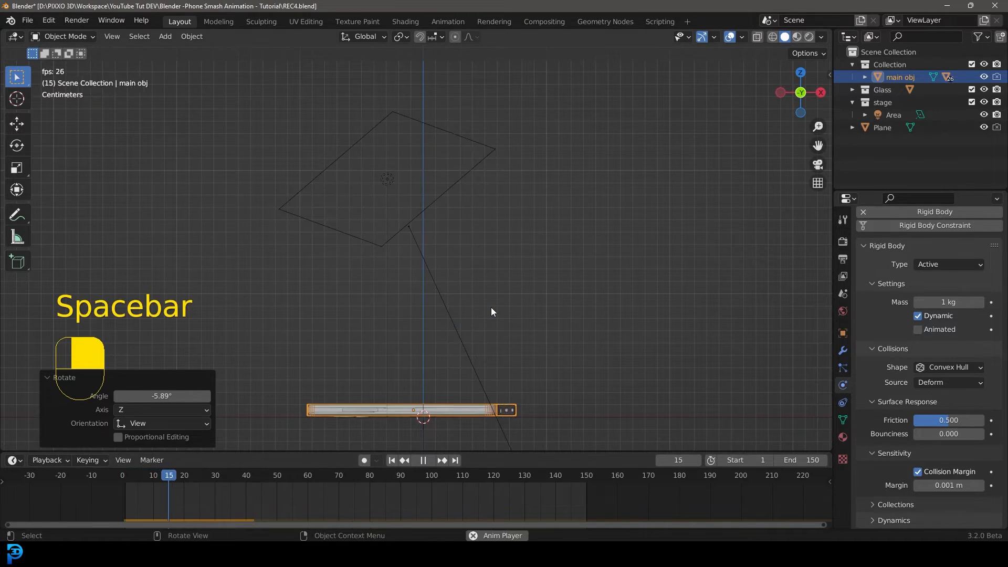
key(space)
key(shift+Left)
key(space)
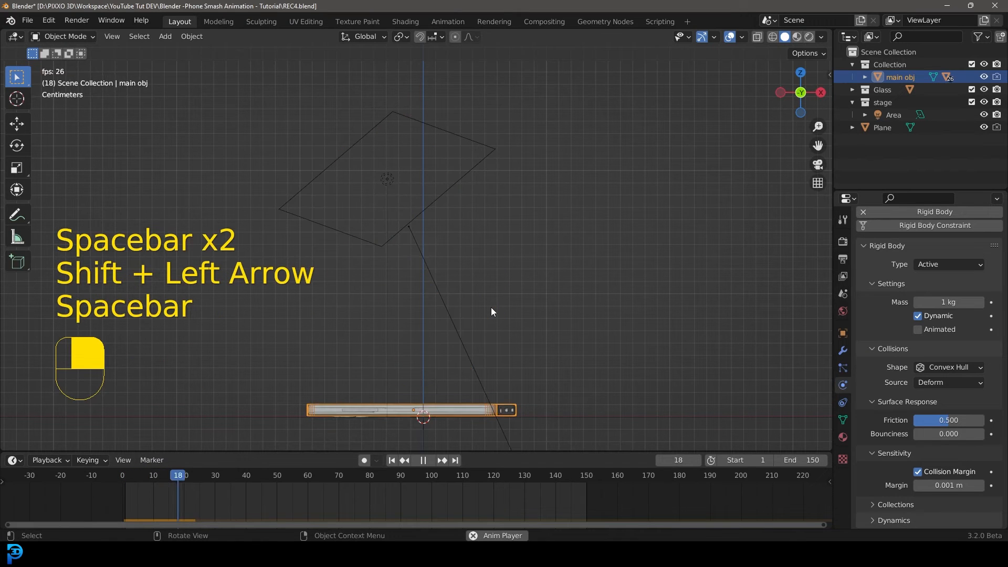
key(space)
key(shift+Left)
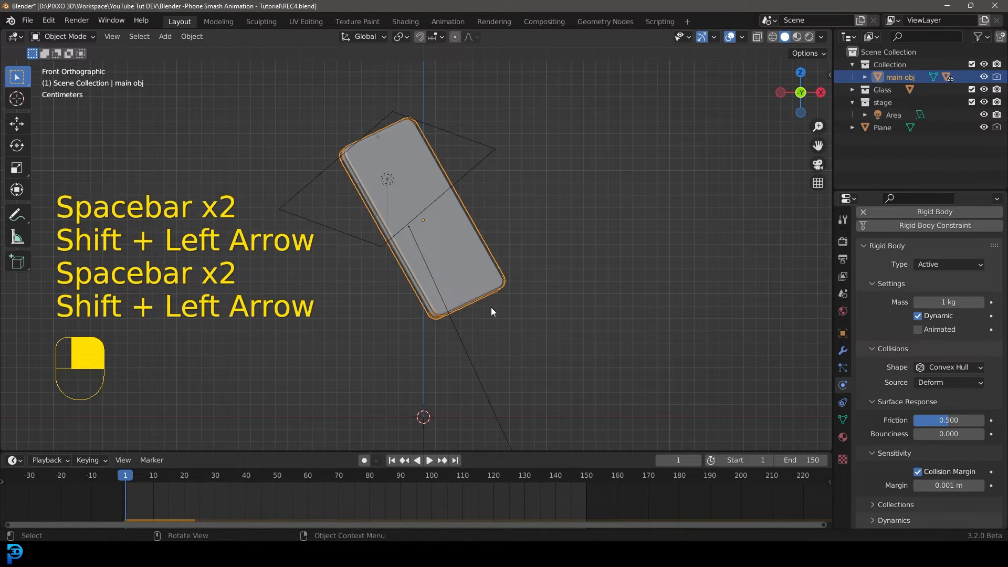
Trackball-rotate the phone a few more times to refine its tilt before the drop.
key(r)
key(r)
click(567, 331)
key(r)
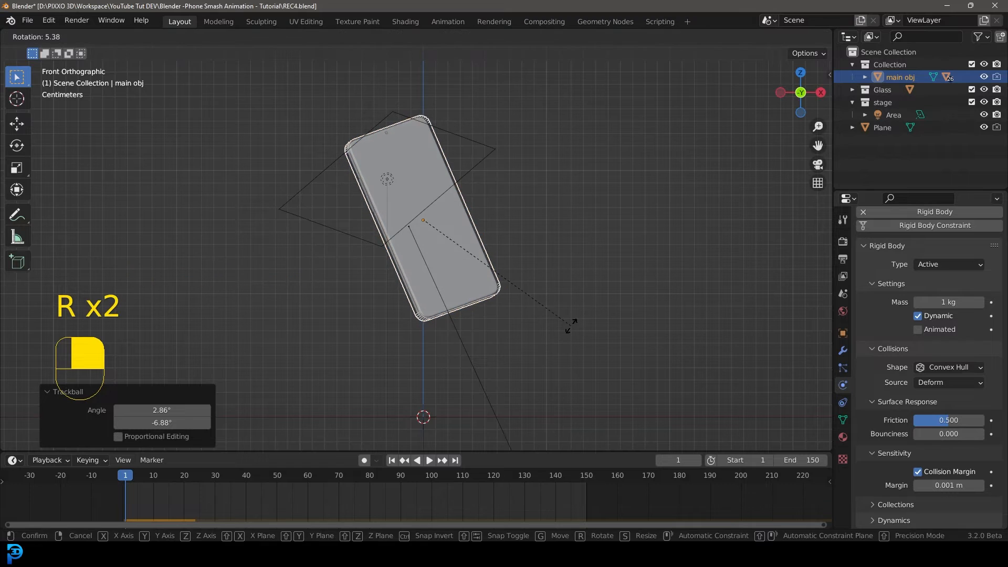
key(r)
key(r)
click(562, 327)
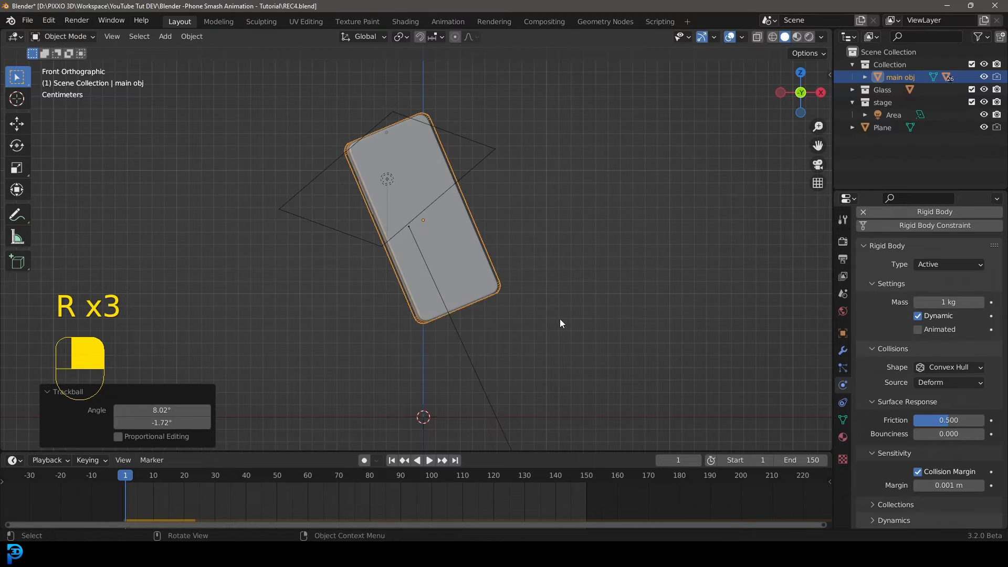
Replay the simulation and rewind to frame 1.
key(space)
key(space)
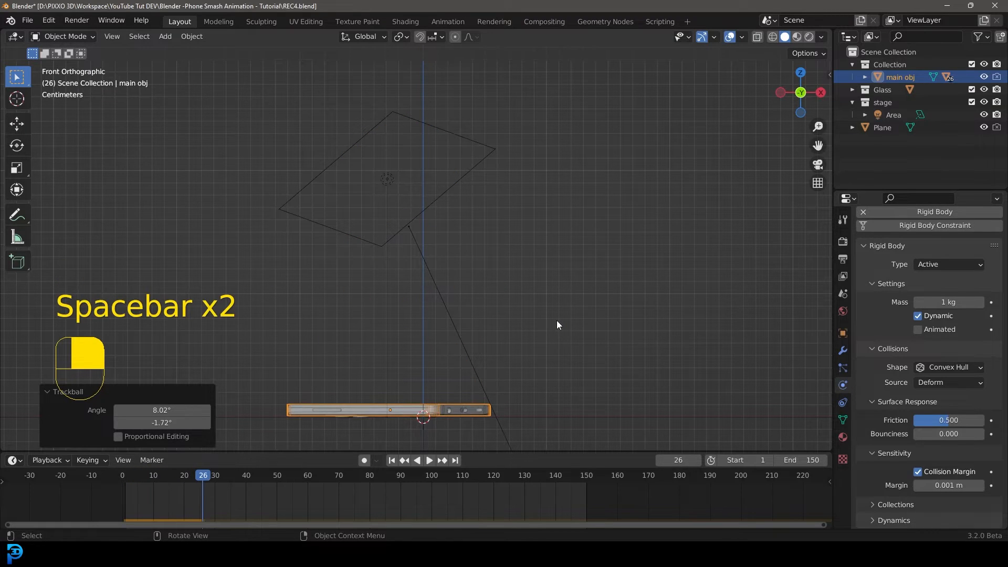
key(shift+Left)
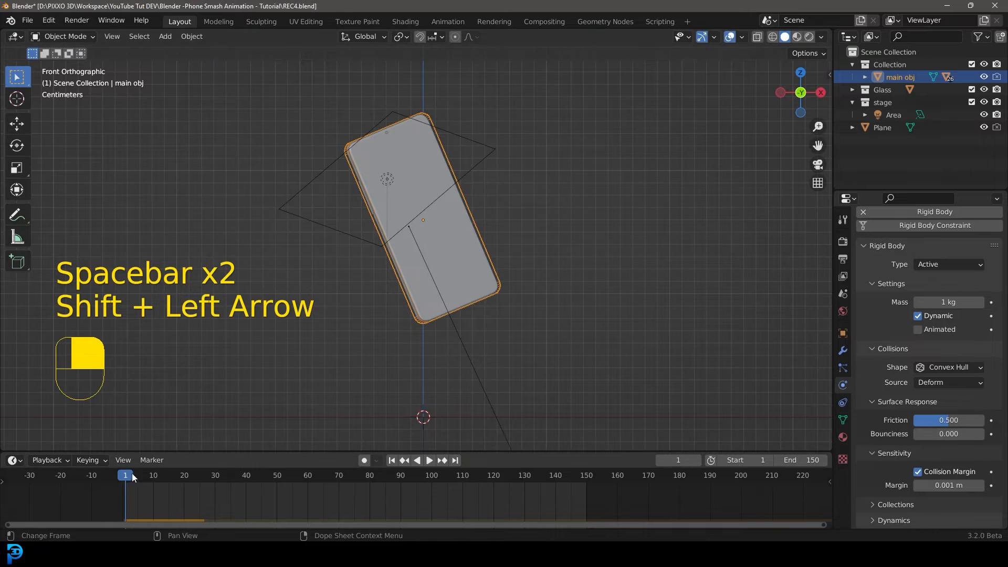
Raise the phone about 2.8 cm and replay the simulation, rewinding to frame 1.
key(g)
click(500, 308)
key(space)
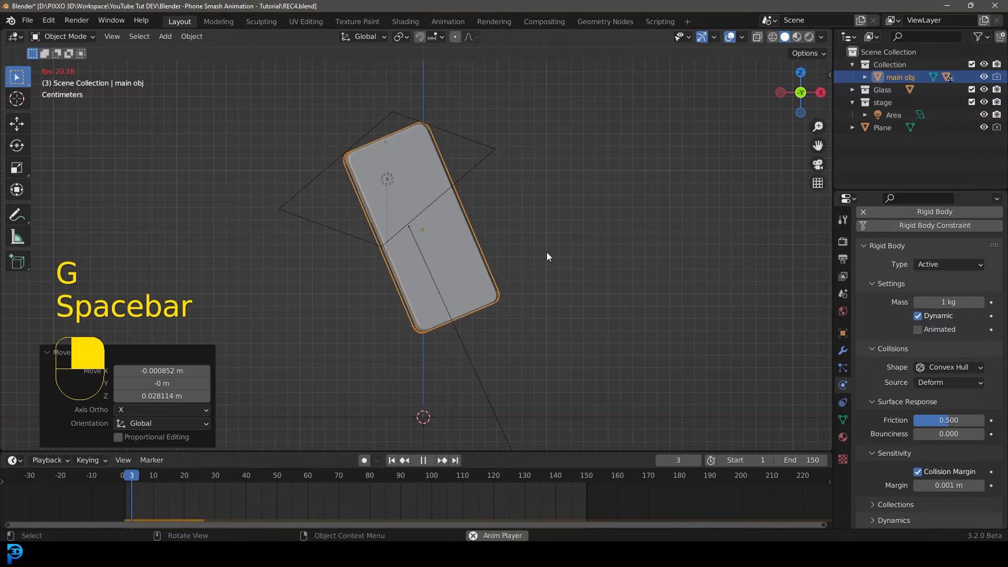
key(space)
key(shift+Left)
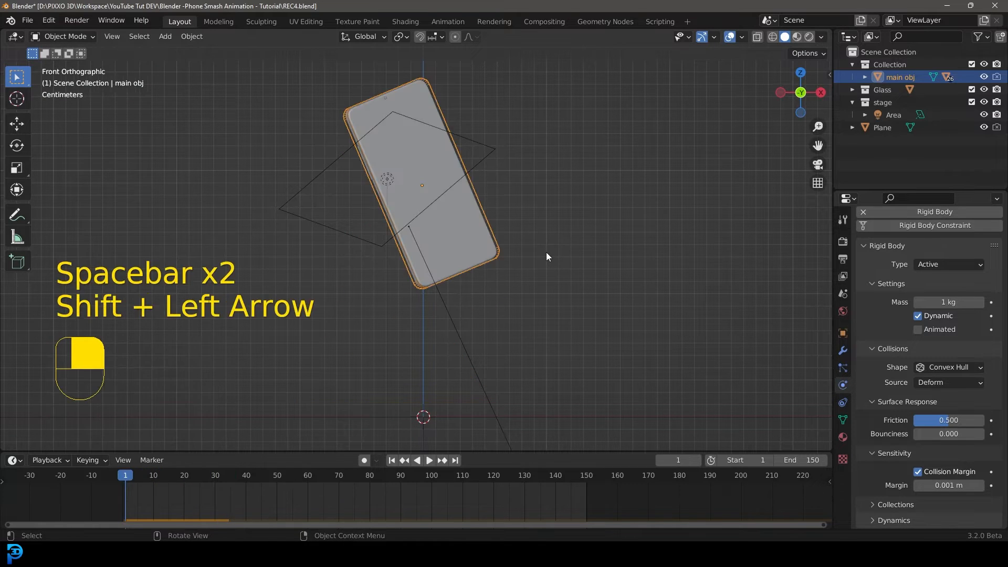
Replay the simulation, orbit the view and scrub back to frame 0 to inspect the fall.
key(space)
key(space)
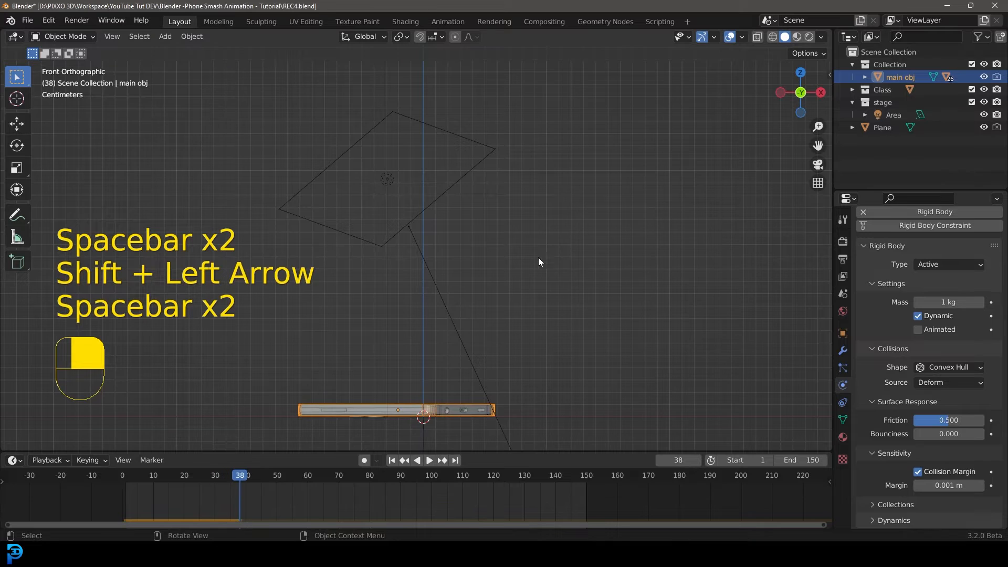
middle_drag(538, 261, 452, 319)
drag(240, 475, 122, 481)
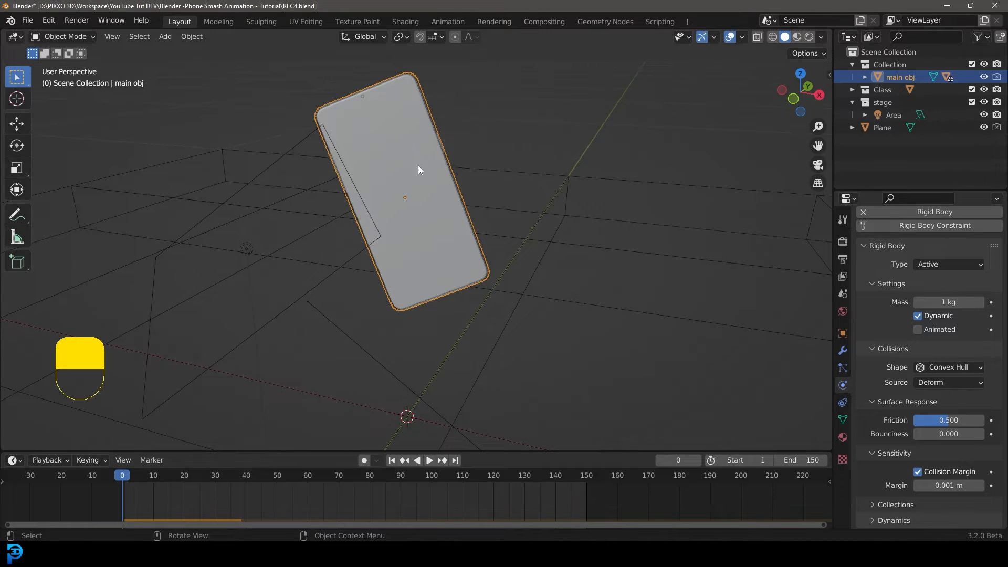
scroll(430, 158, down, 4)
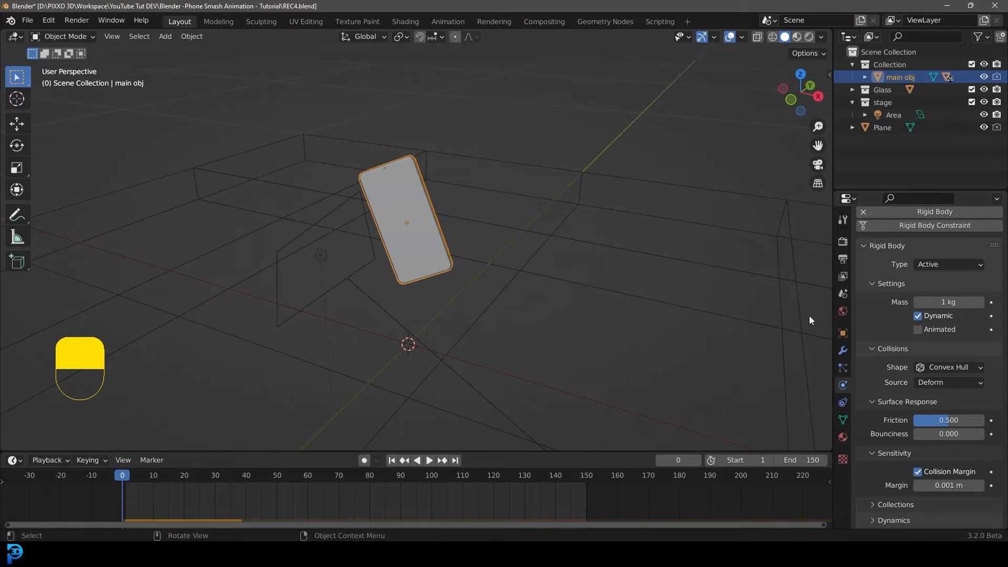
Set the Rigid Body World speed to 0.08 in the scene properties.
click(843, 294)
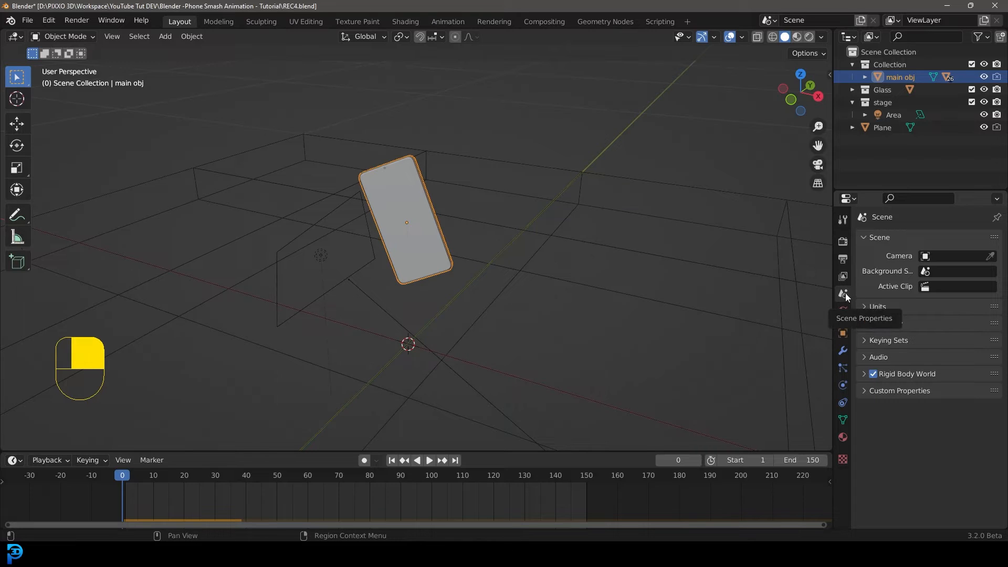
click(862, 374)
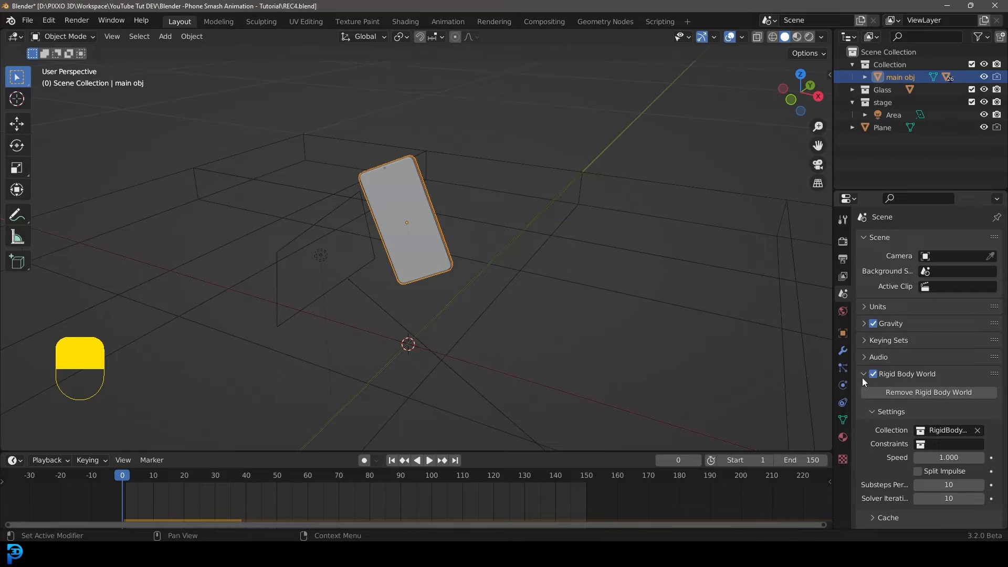
scroll(930, 378, down, 2)
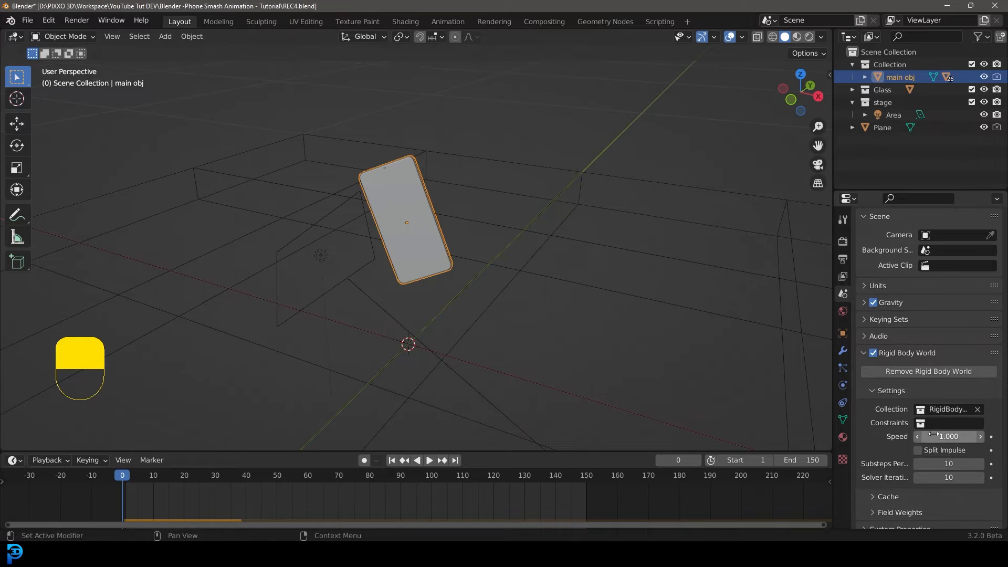
click(948, 428)
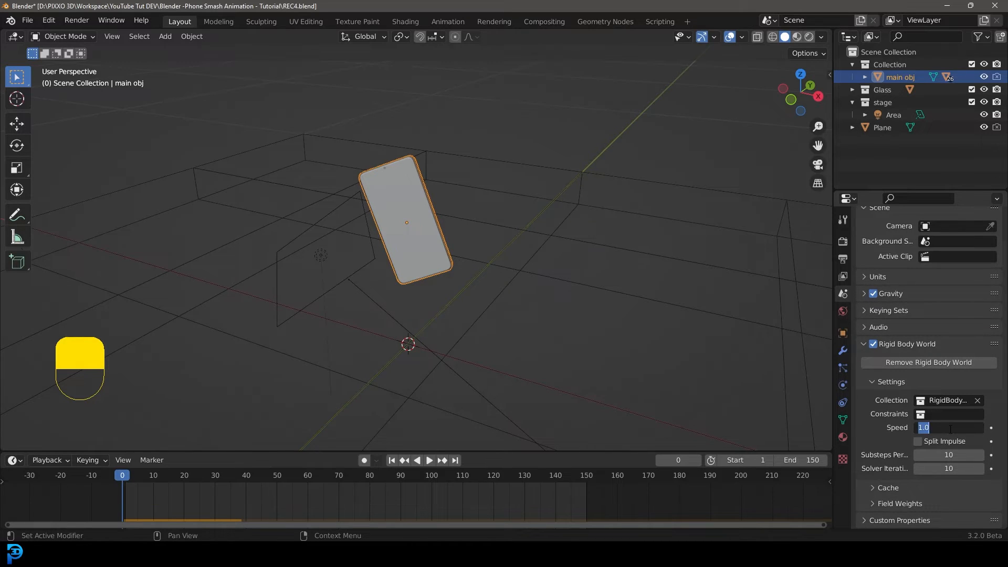
text(.08)
key(Return)
Play the slowed simulation in front view and scrub to around frame 95.
key(space)
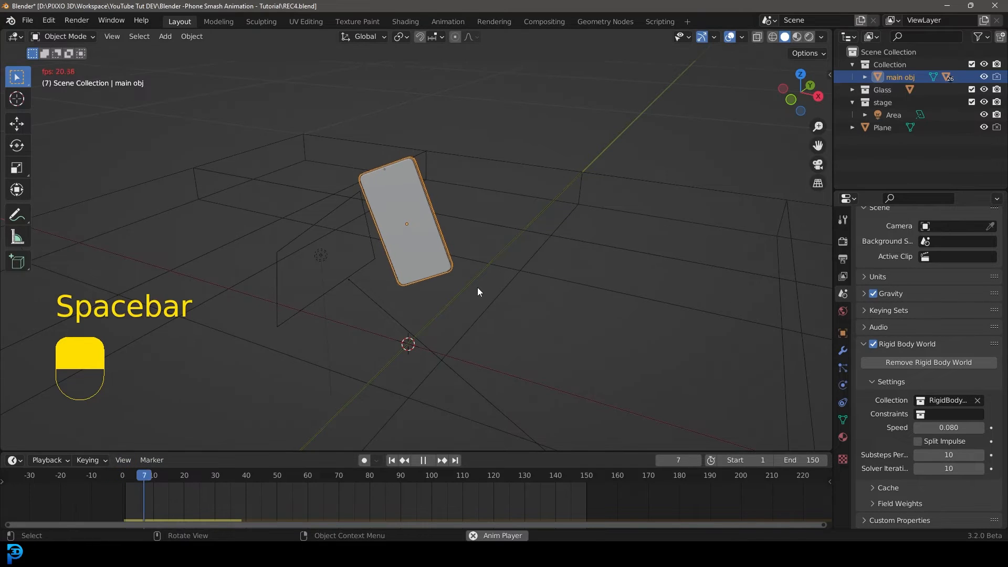
key(KP_1)
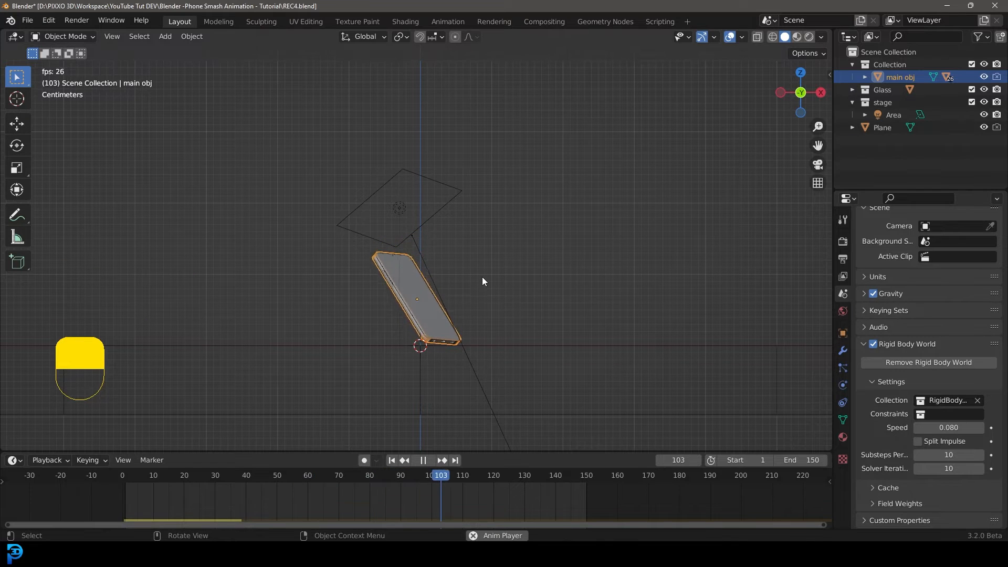
key(space)
click(399, 477)
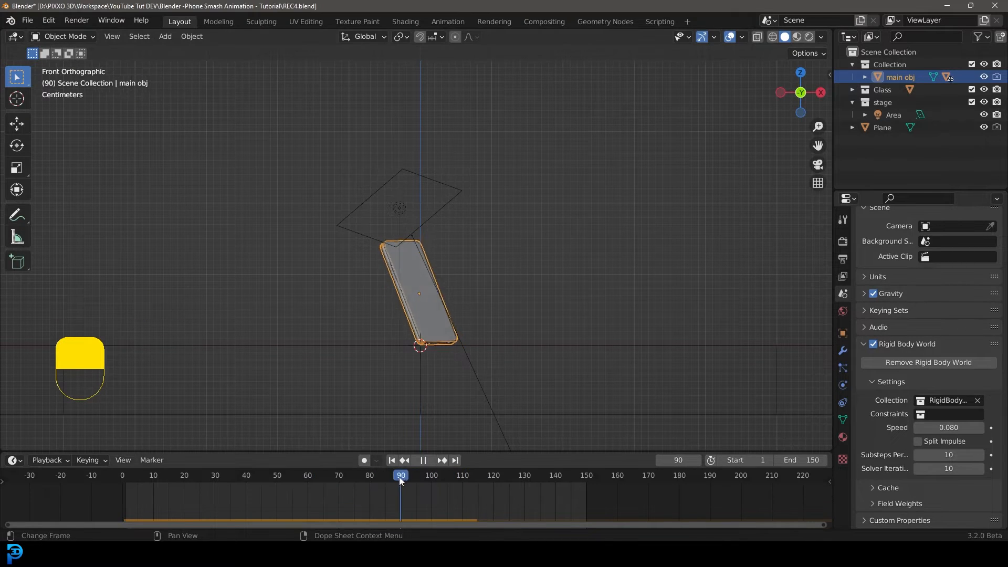
drag(399, 476, 414, 483)
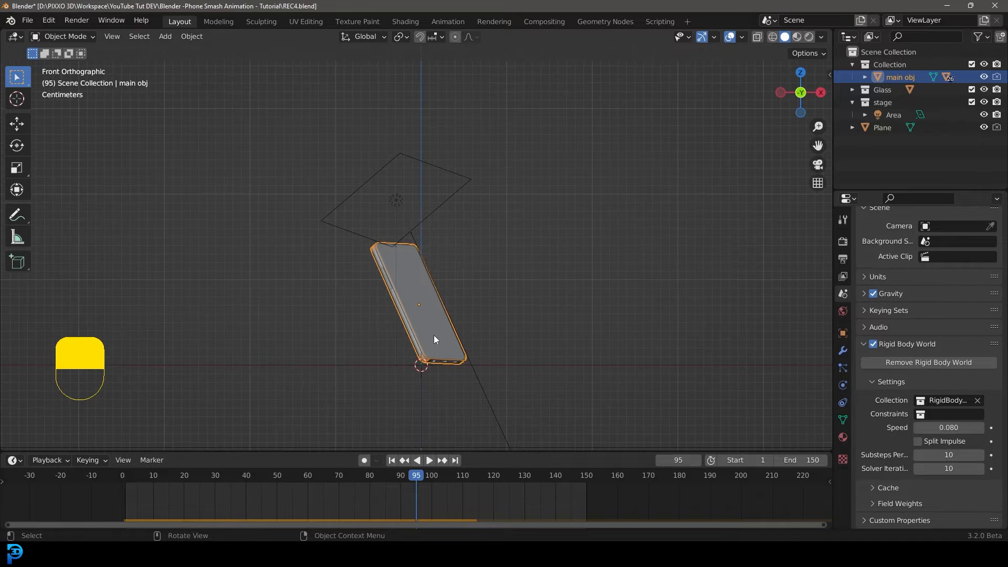
drag(412, 478, 416, 497)
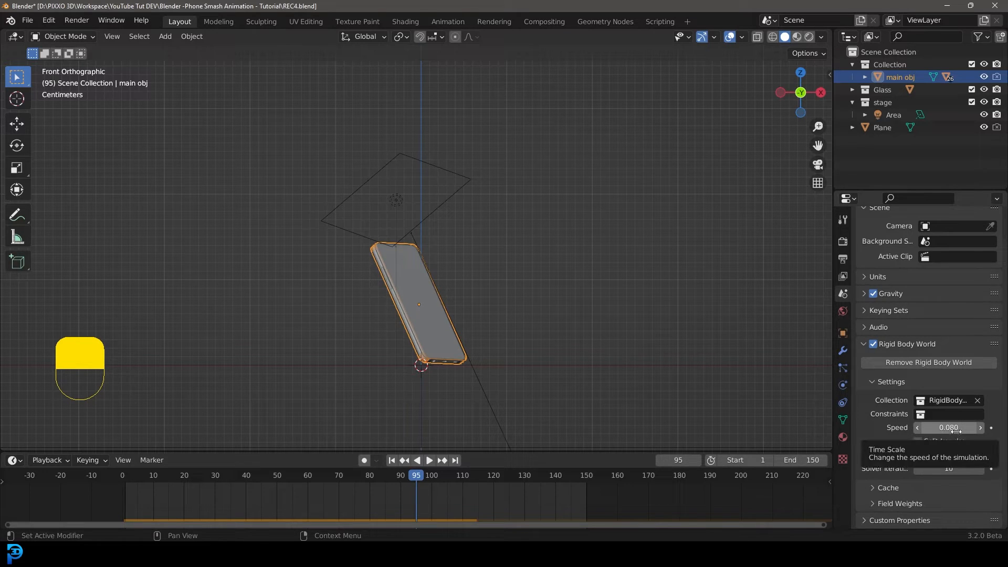
Keyframe the Rigid Body World speed at 0.08 on frame 95 and at 1 on frame 100.
click(992, 428)
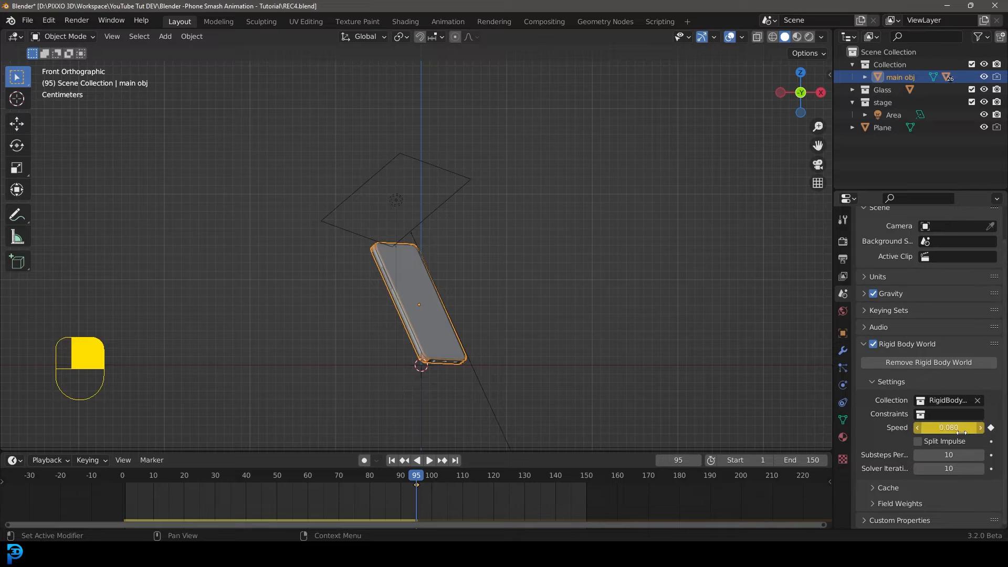
drag(422, 474, 434, 482)
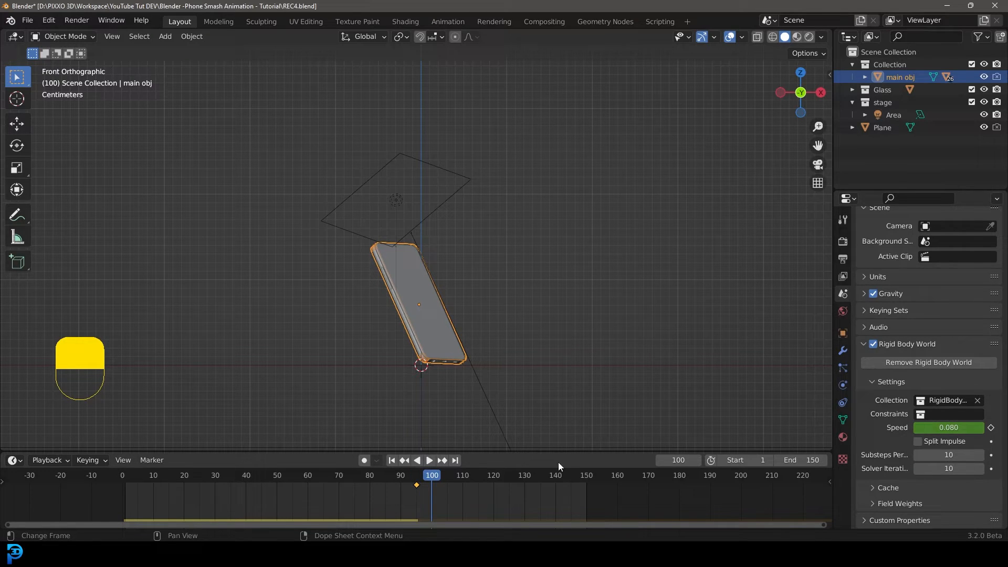
click(961, 428)
text(1)
key(Return)
click(991, 428)
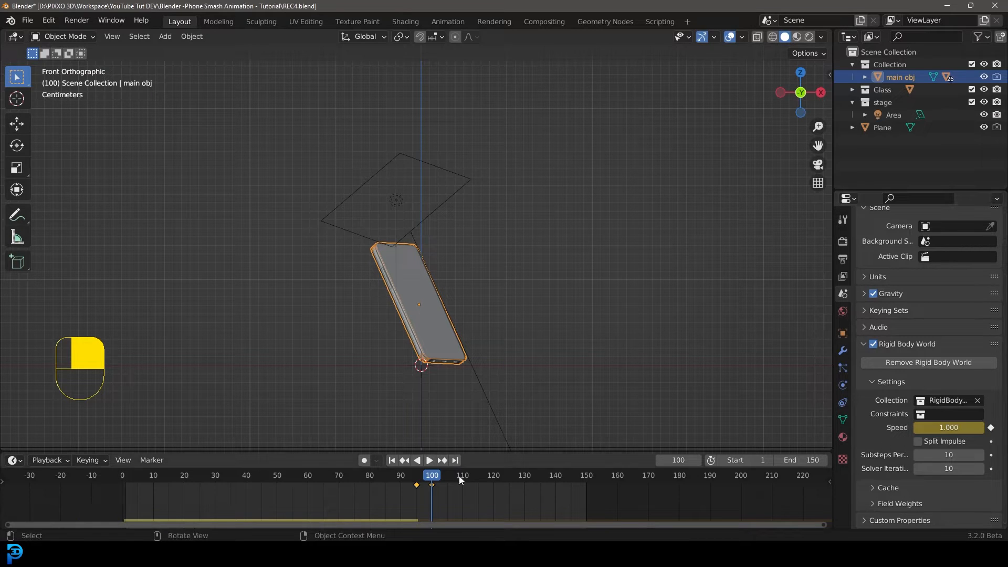
Replay the simulation from frame 0 several times while orbiting and zooming the view.
click(130, 481)
key(space)
key(Escape)
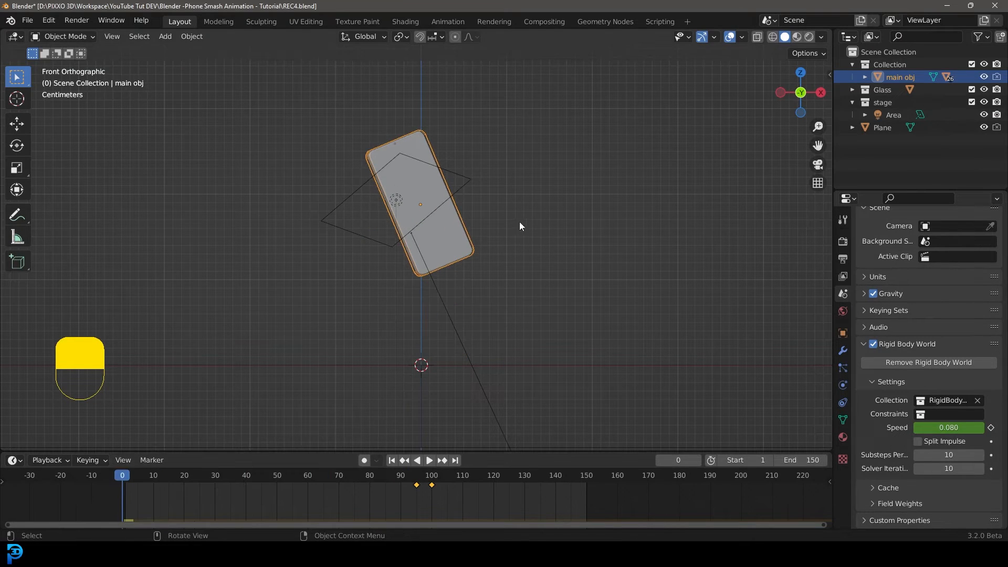
middle_drag(518, 222, 475, 234)
key(space)
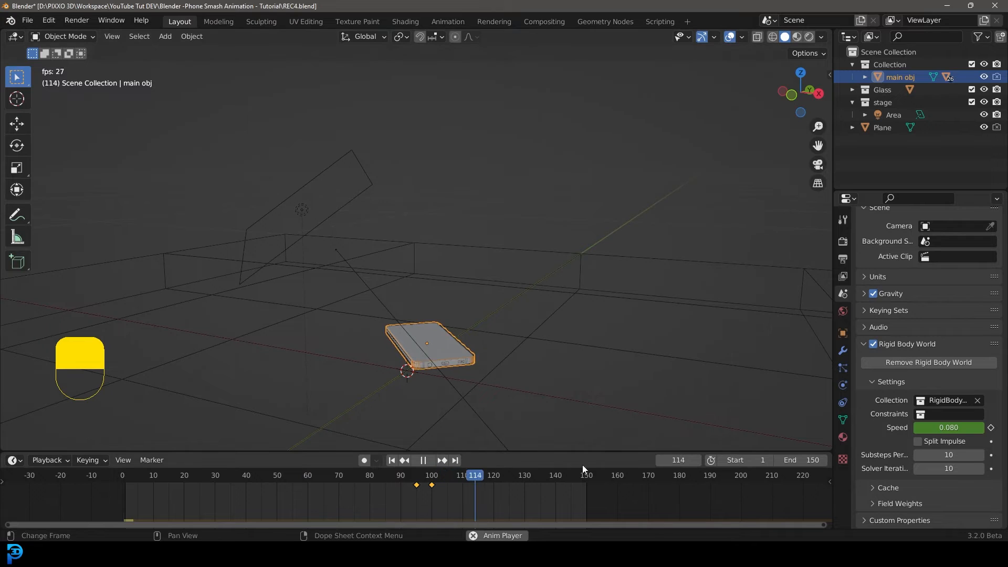
key(space)
drag(493, 474, 42, 477)
middle_drag(360, 341, 487, 304)
key(space)
scroll(488, 305, up, 2)
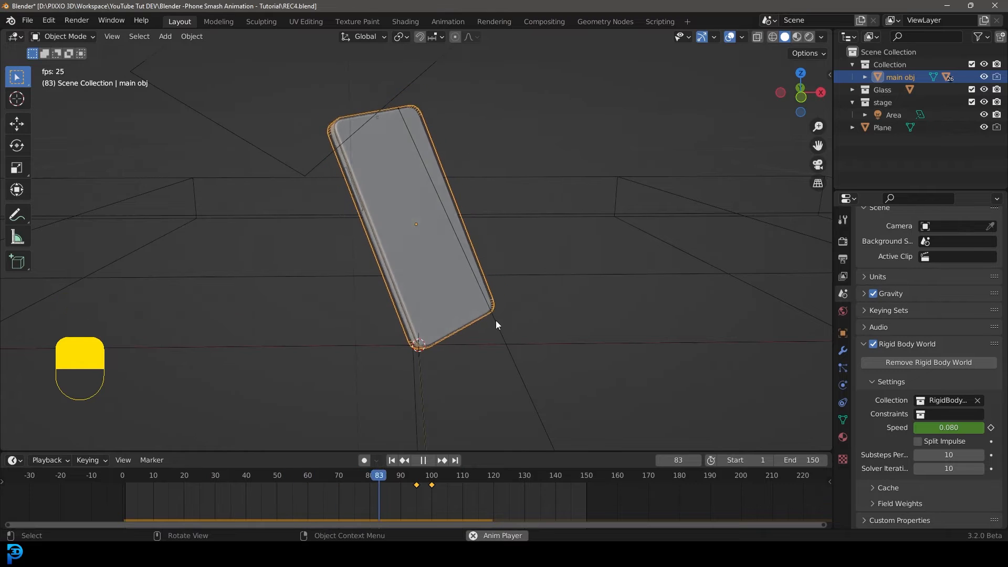
key(space)
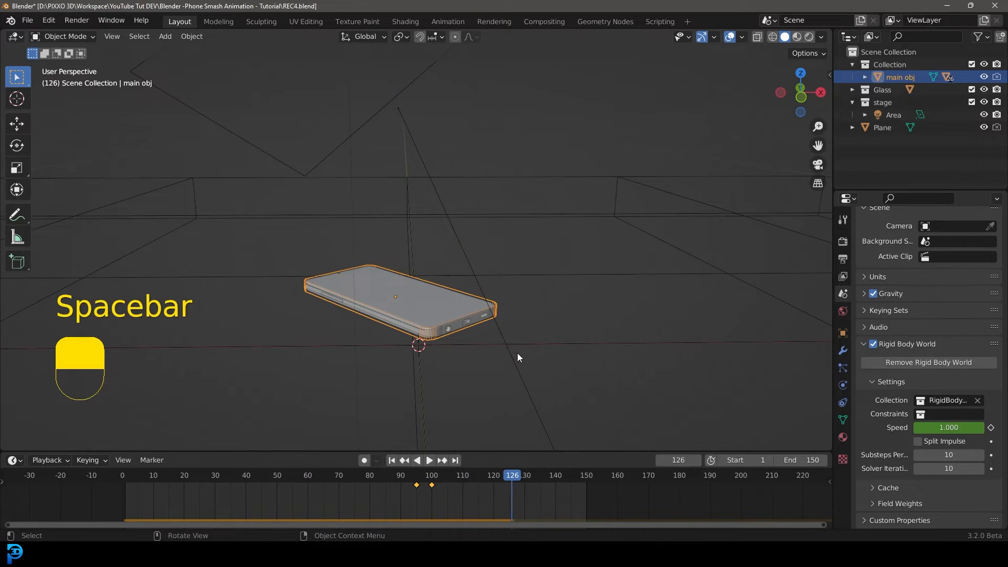
At frame 1, rotate the phone twice around the view axis, the second time by 4.18°.
drag(510, 478, 124, 492)
middle_drag(407, 191, 479, 181)
key(r)
click(481, 213)
key(r)
click(505, 192)
Check the drop by playing the simulation from the camera and front views.
key(KP_0)
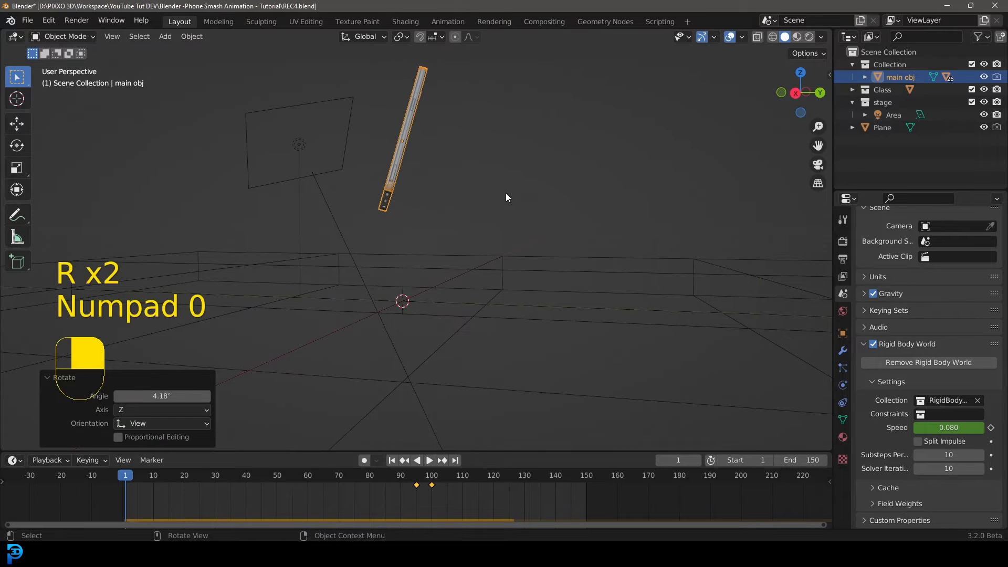
key(KP_1)
key(space)
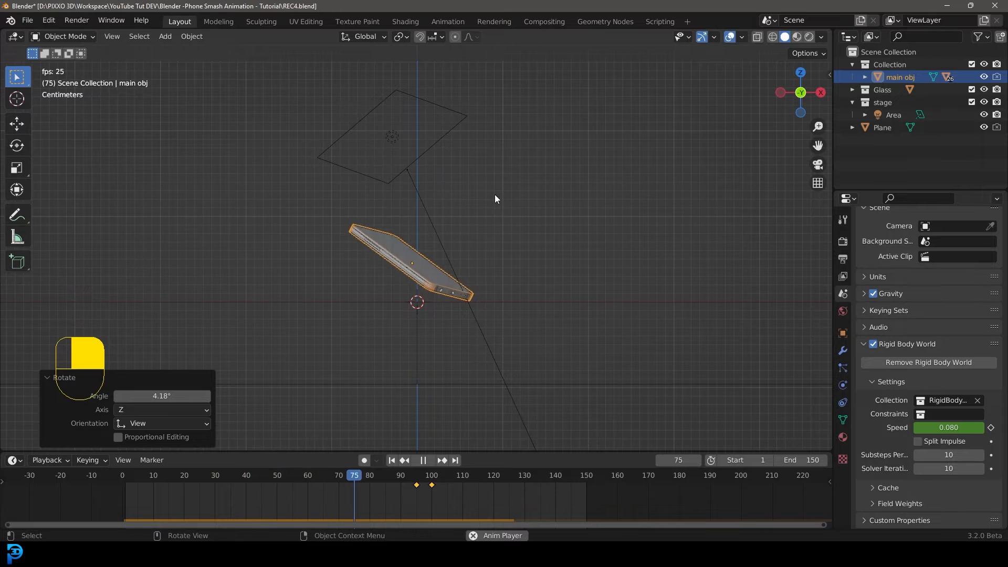
key(space)
mouse_move(491, 194)
middle_down()
mouse_move(475, 231)
mouse_move(439, 245)
mouse_move(499, 176)
mouse_move(494, 210)
middle_up()
Save the blend file.
key(ctrl+s)
key(ctrl+s)
key(ctrl+s)
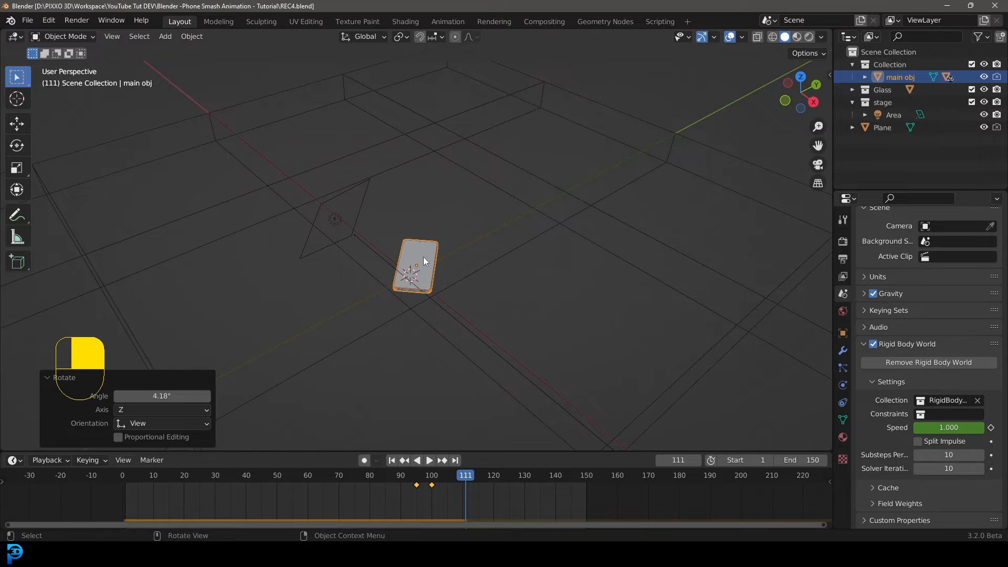
Set the rigid body cache end frame to 150 and bake the simulation.
middle_drag(430, 263, 488, 250)
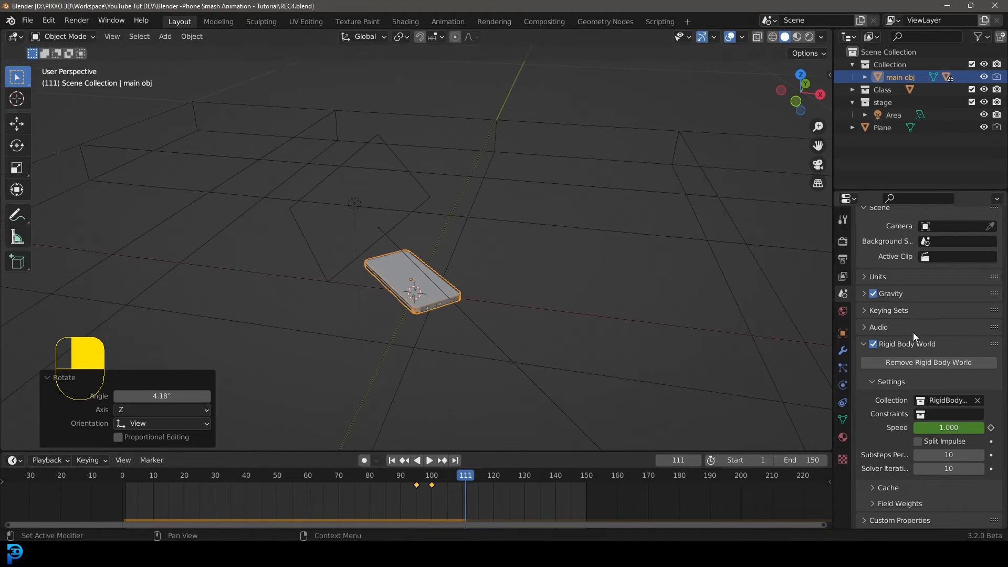
click(888, 487)
scroll(882, 451, down, 5)
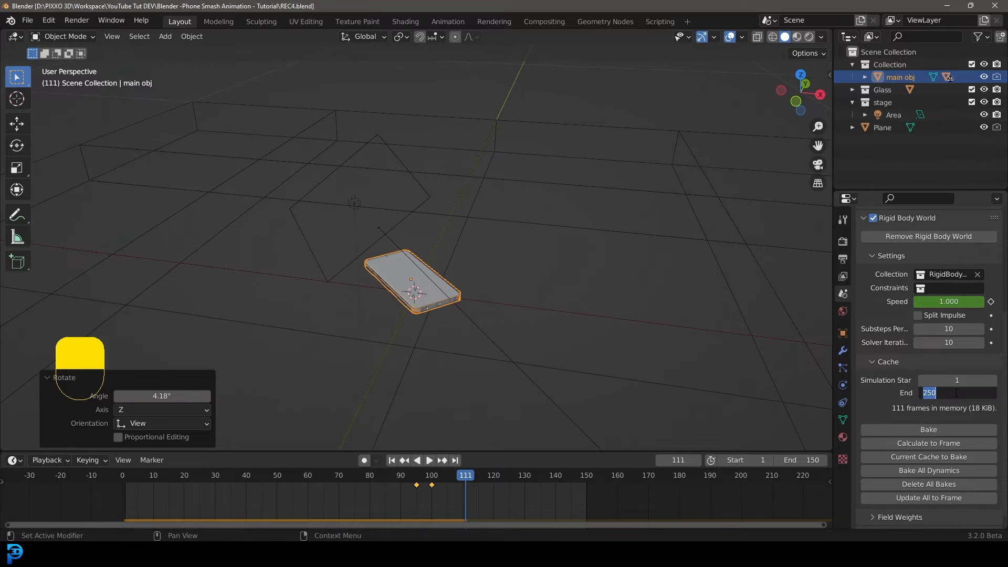
text(0)
key(Return)
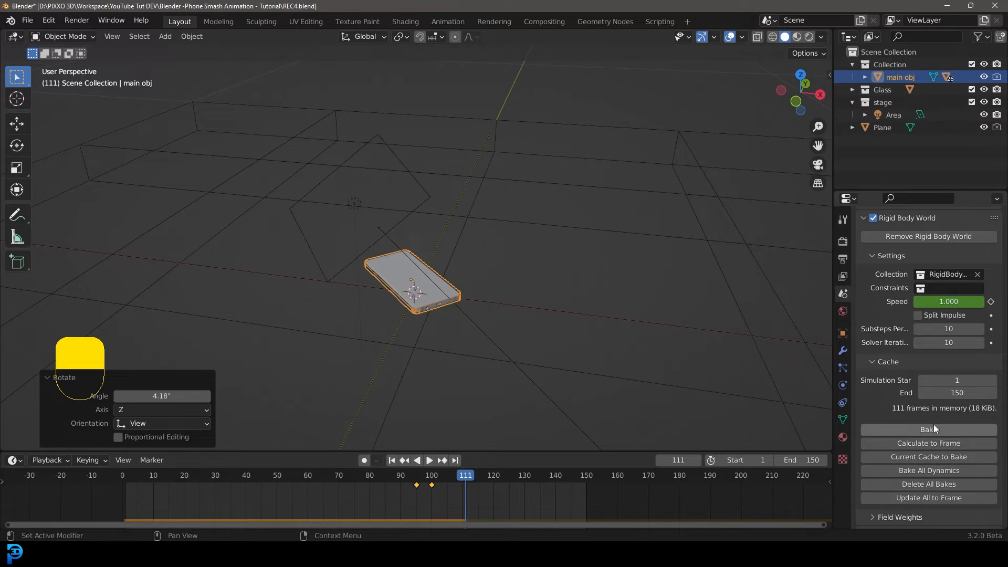
click(907, 429)
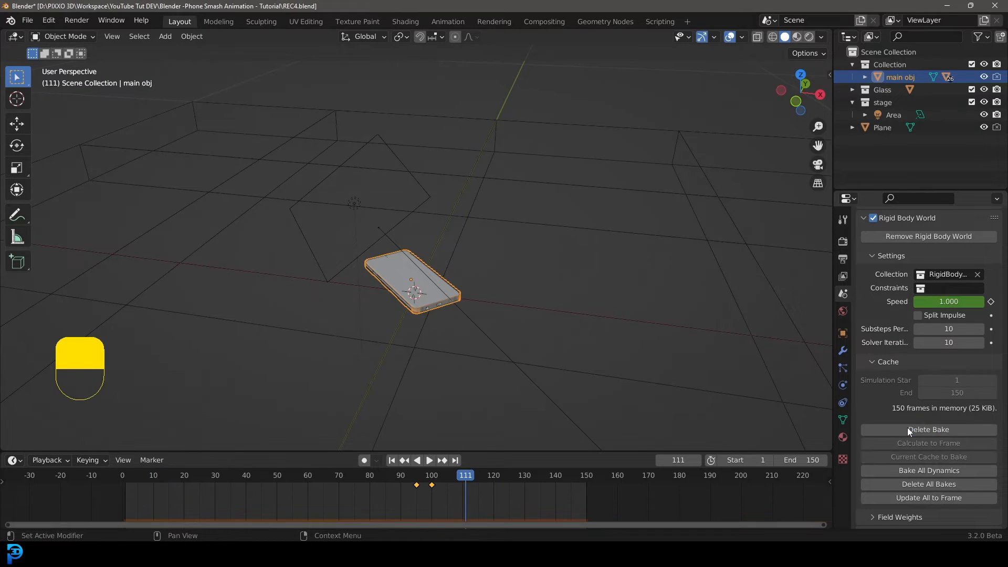
Play the baked simulation and scrub back to frame 0.
click(382, 475)
key(space)
drag(382, 474, 68, 464)
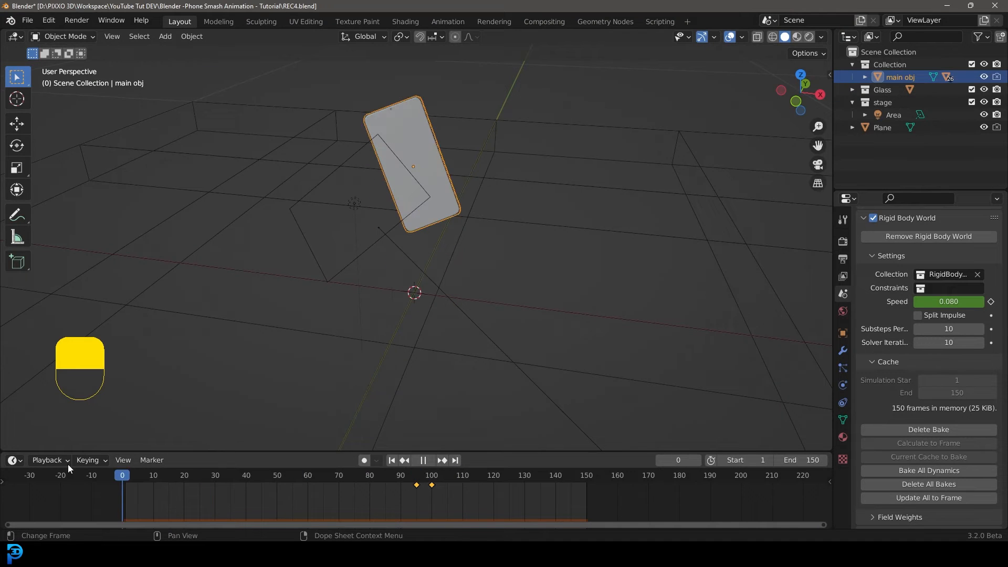
key(space)
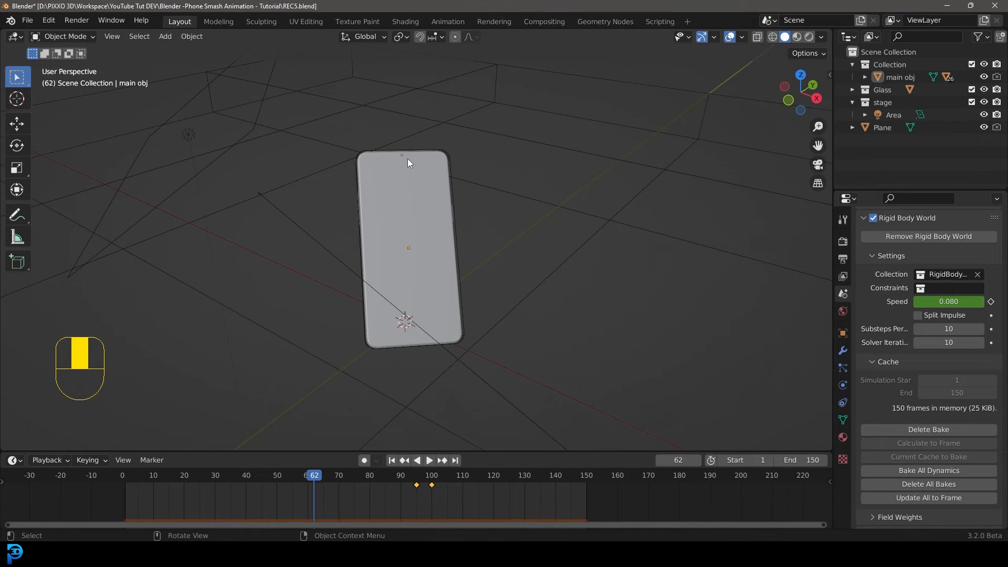
Hide the stage collection in the viewport.
middle_drag(407, 159, 368, 184)
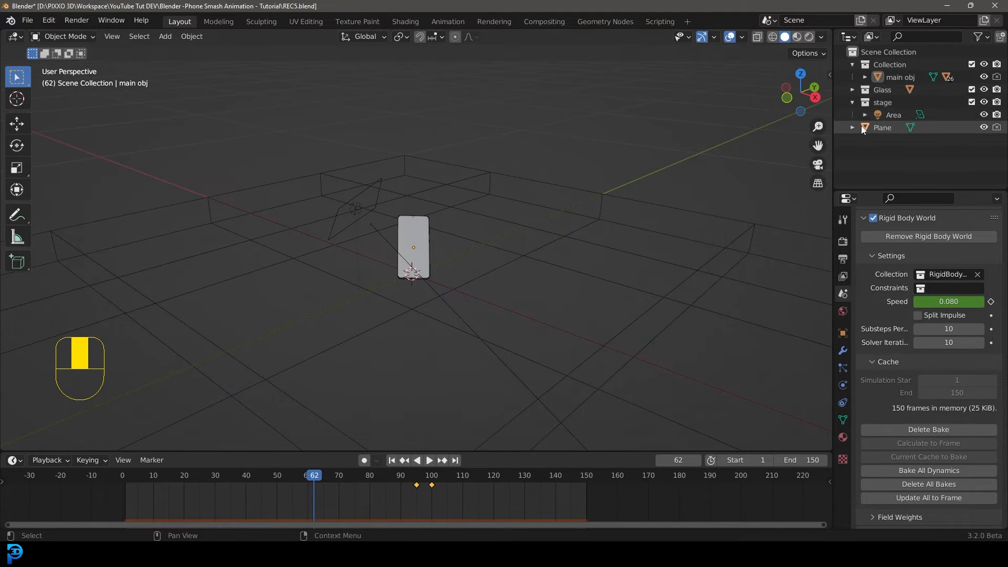
click(985, 102)
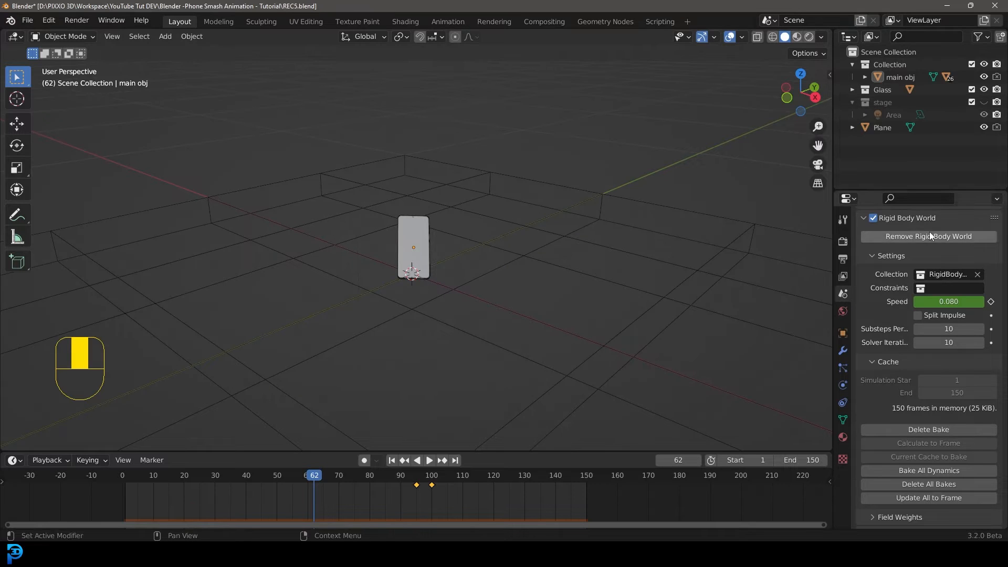
Move the plane into a new collection named Extras.
click(883, 129)
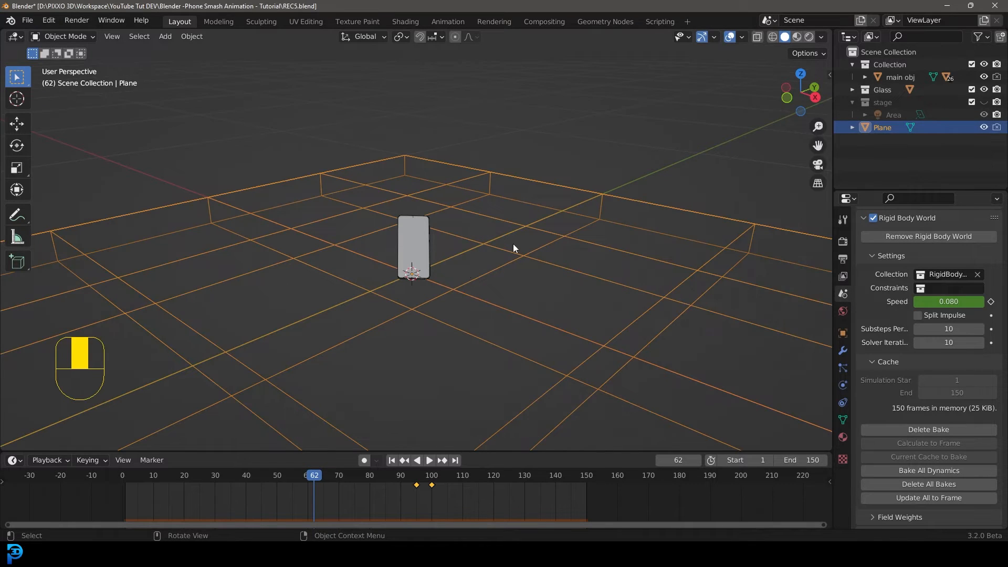
scroll(412, 208, up, 2)
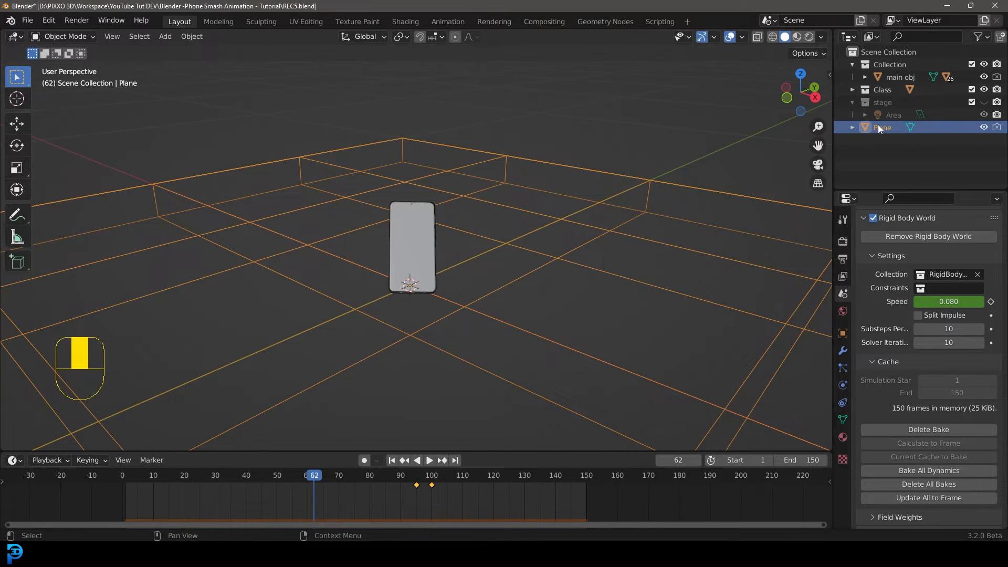
mouse_move(877, 125)
mouse_down()
mouse_move(897, 163)
mouse_move(883, 121)
mouse_up()
key(m)
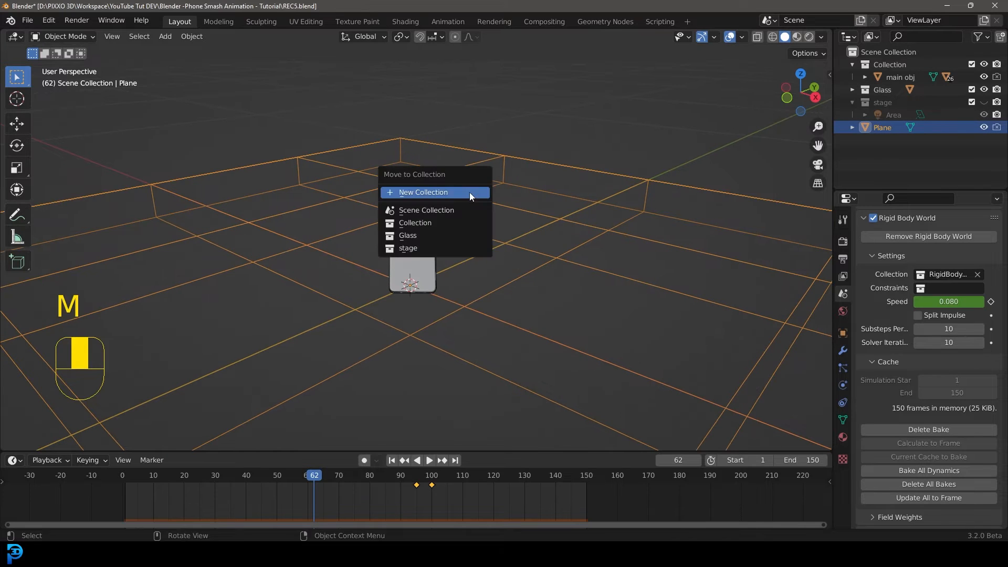
click(433, 199)
text(Extras)
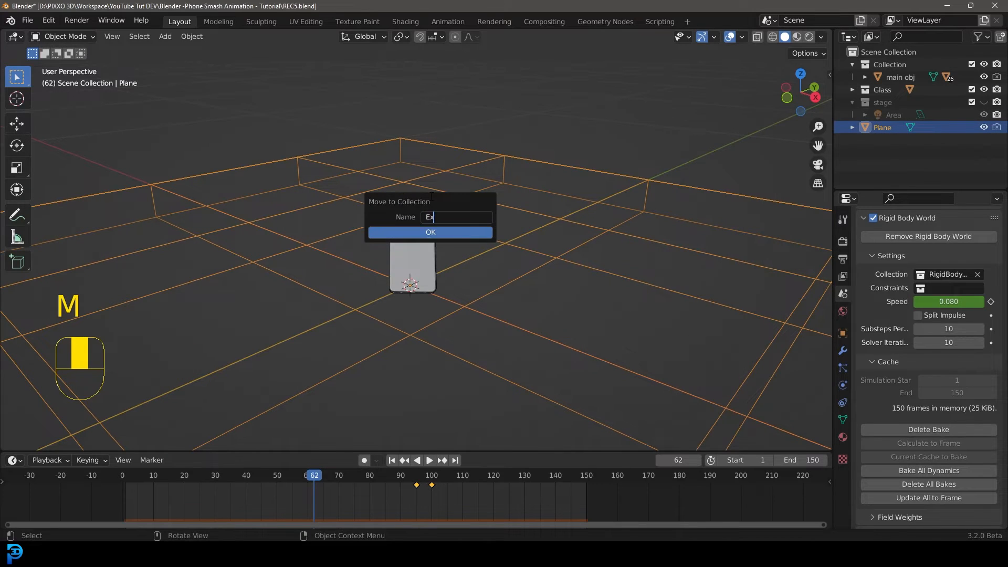
click(438, 233)
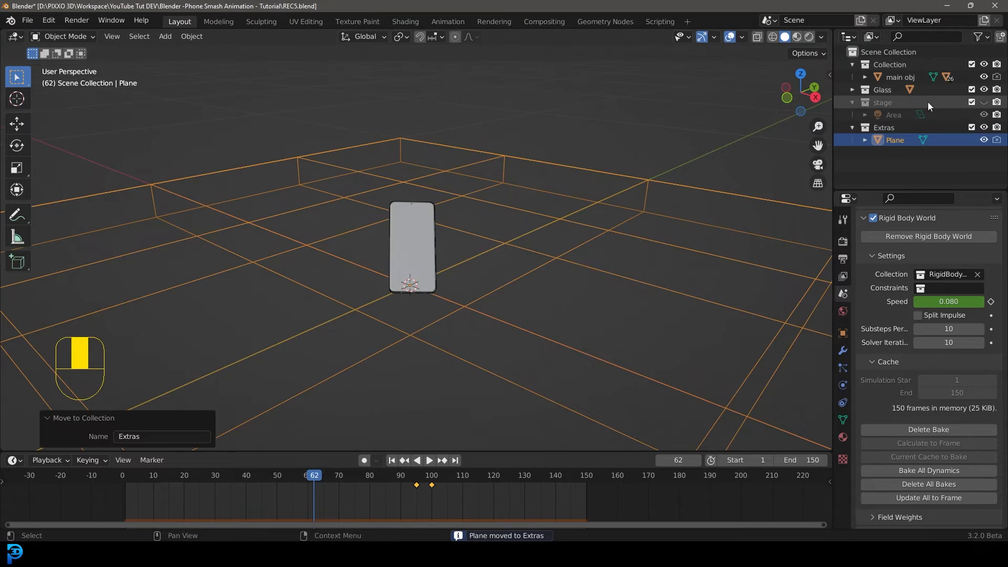
Hide the Extras collection in the viewport and collapse the stage and Collection entries in the outliner.
click(984, 128)
click(852, 102)
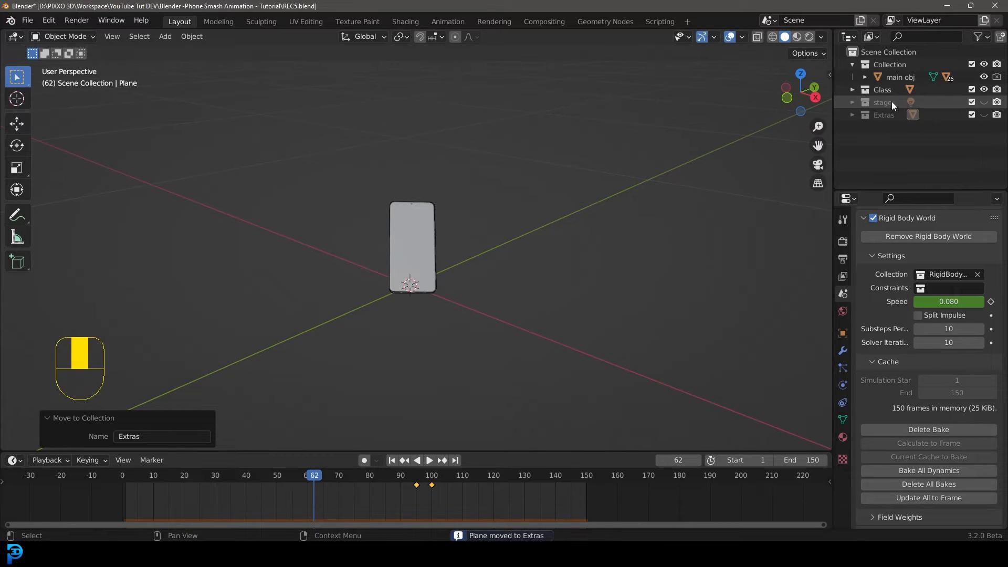
click(983, 103)
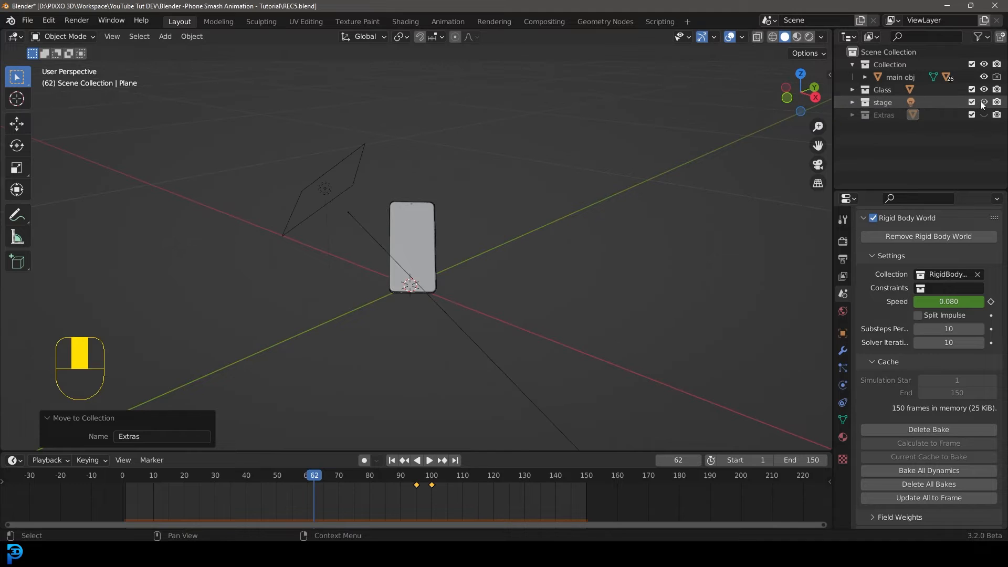
click(983, 102)
click(984, 115)
click(984, 115)
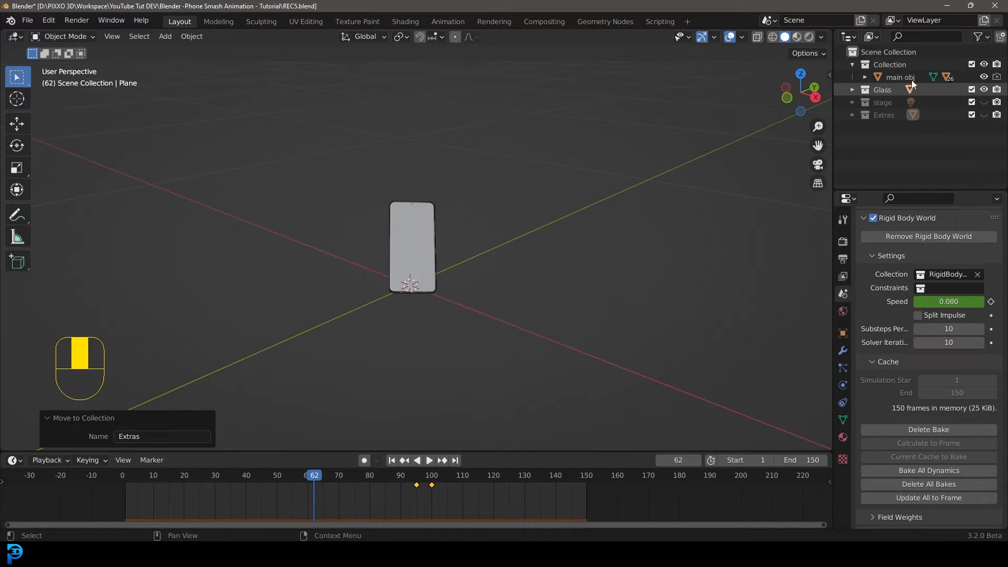
click(852, 64)
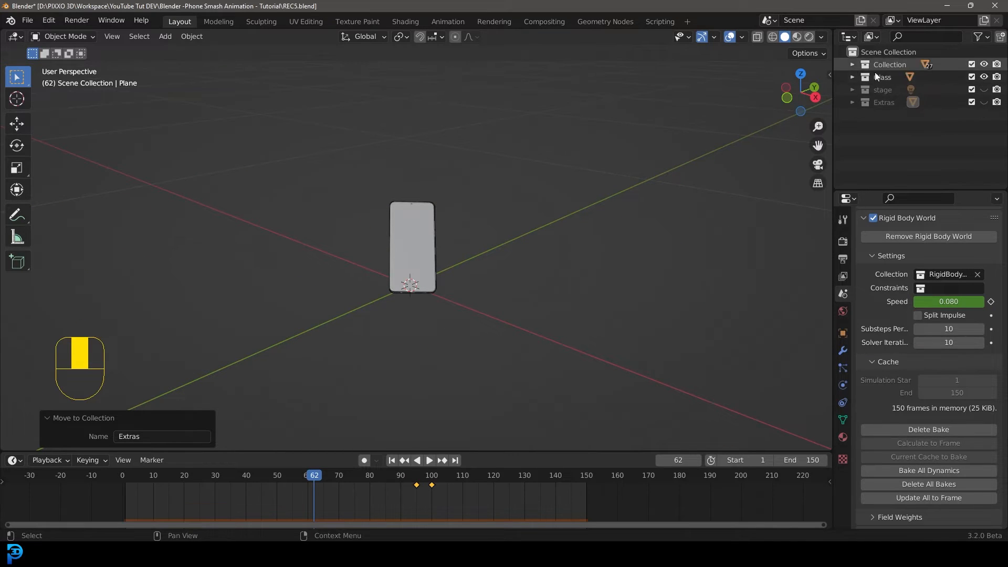
Move the screen object from Glass into Collection and delete the empty Glass collection.
click(852, 77)
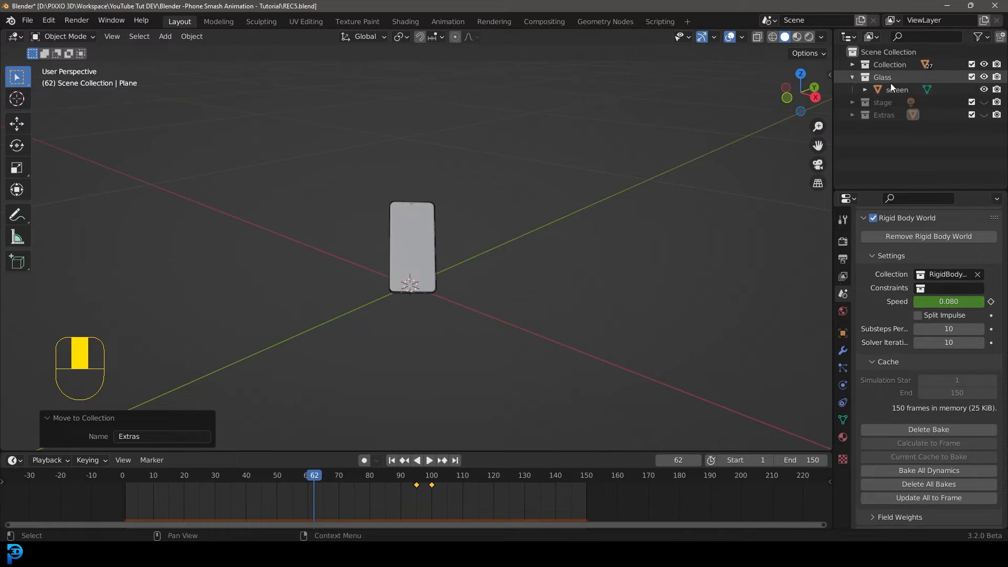
click(887, 89)
drag(896, 90, 890, 65)
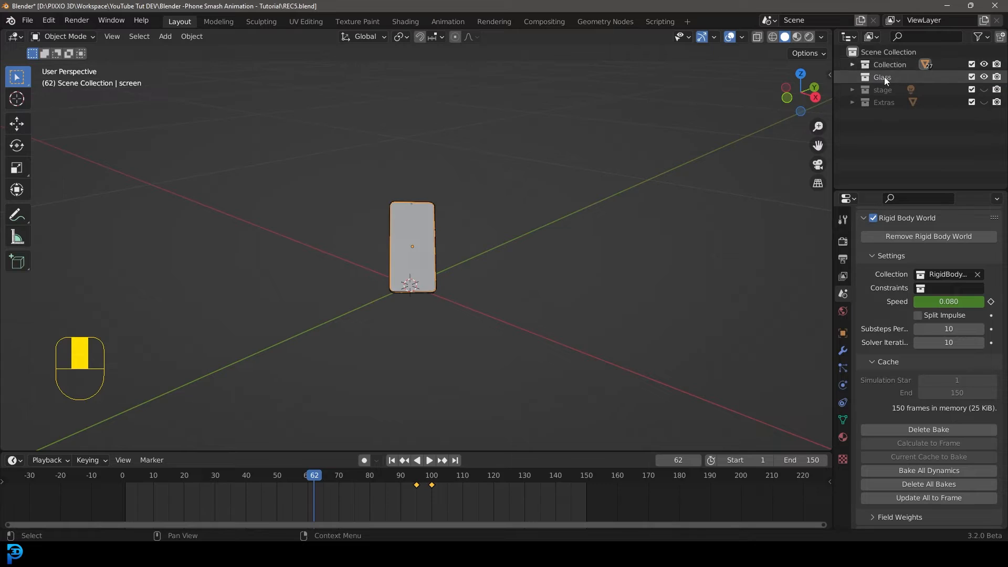
click(880, 77)
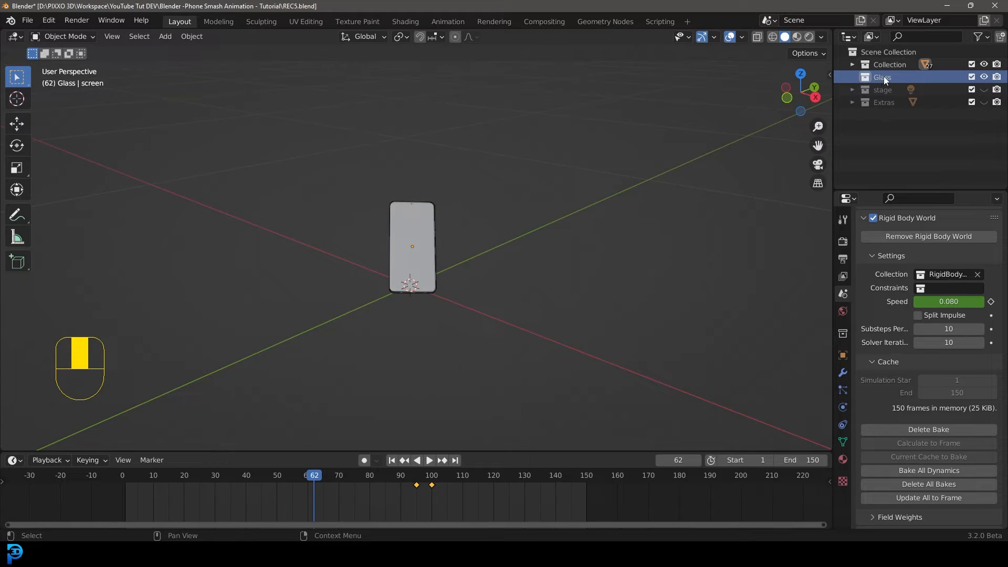
key(Delete)
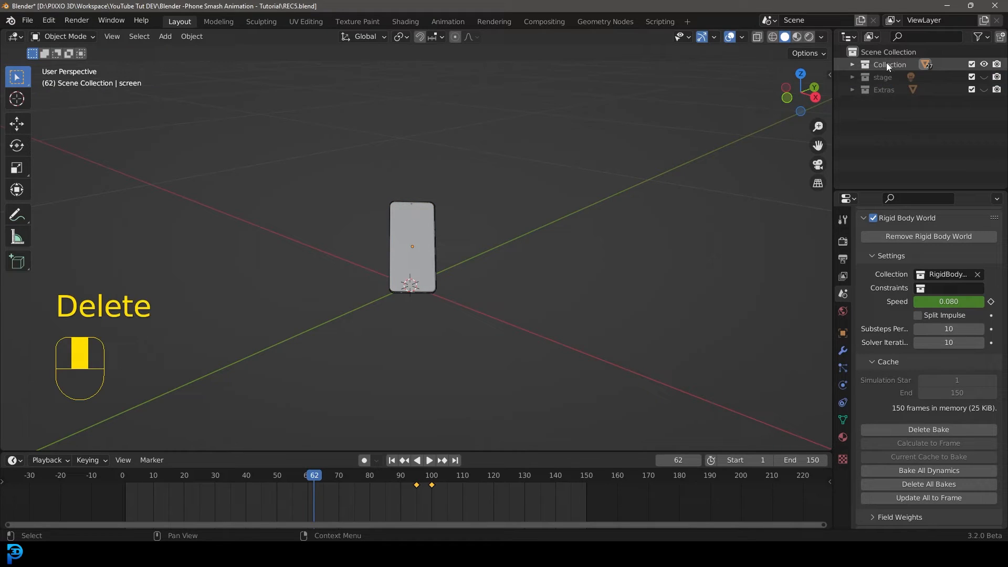
Rename the collection Collection as Phone.
double_click(890, 63)
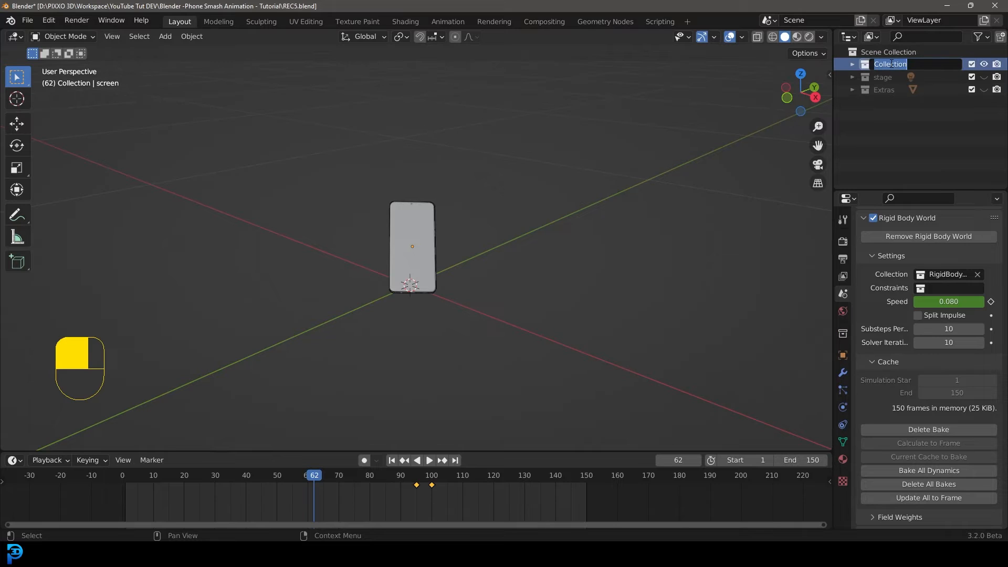
text(Phone)
key(Return)
click(984, 64)
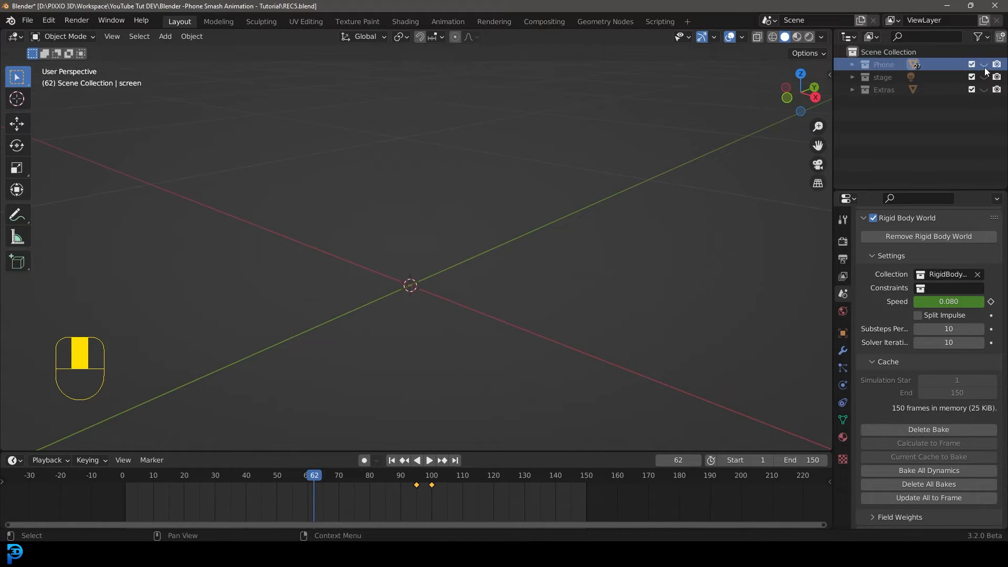
click(984, 65)
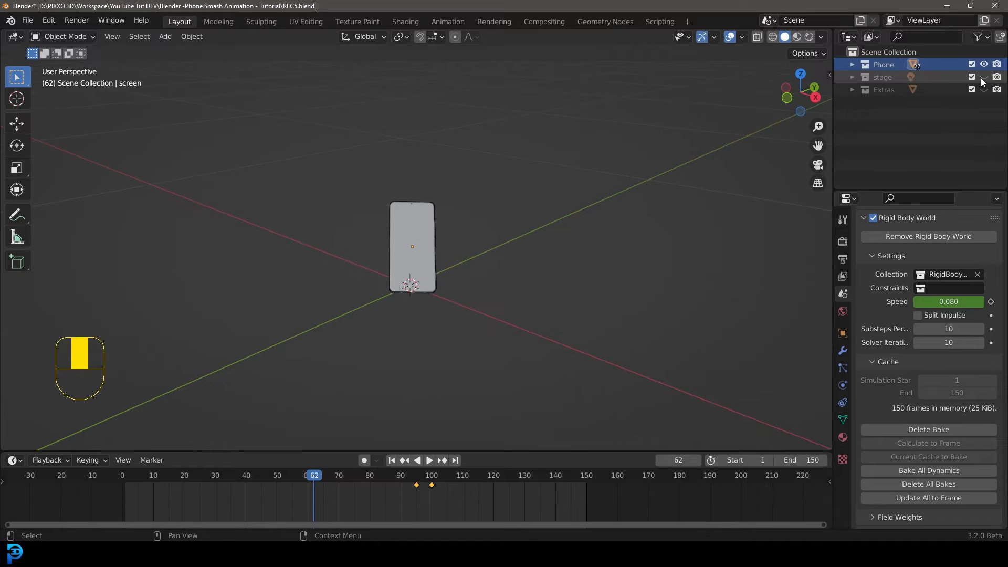
click(984, 77)
click(984, 77)
click(984, 90)
click(984, 90)
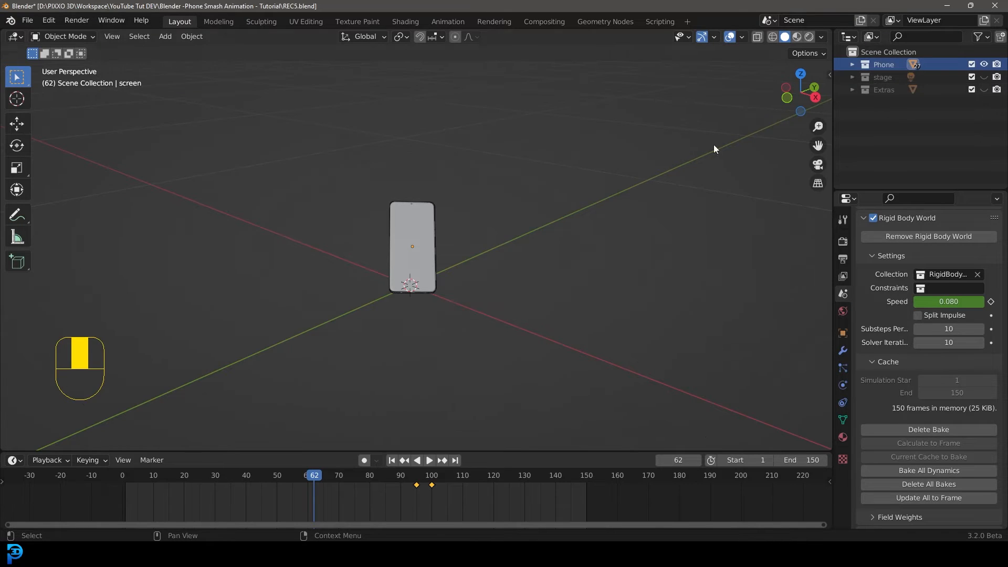
Play the baked drop animation from a new angle and return to frame 1.
middle_drag(421, 241, 446, 242)
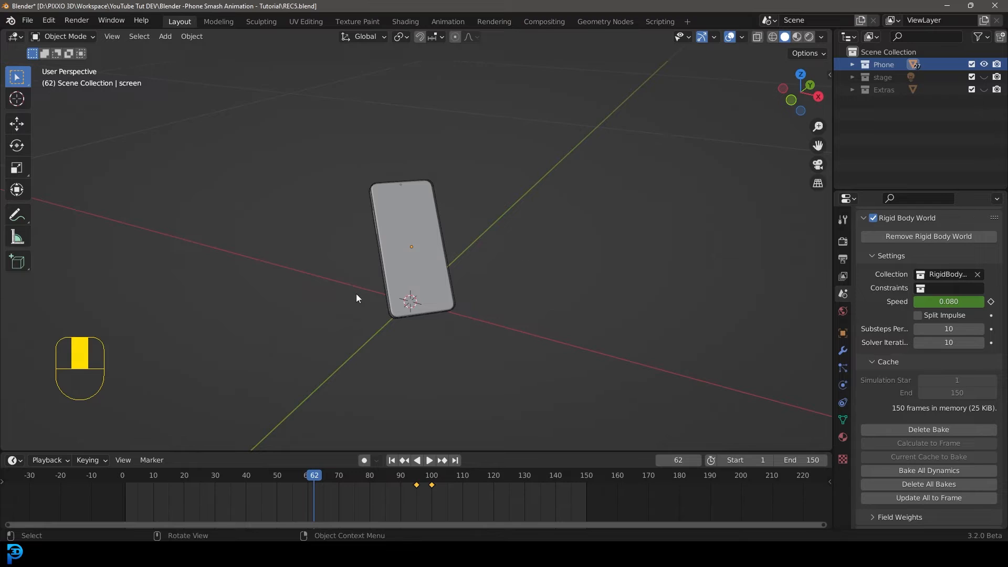
middle_drag(356, 298, 402, 343)
drag(303, 477, 114, 477)
key(space)
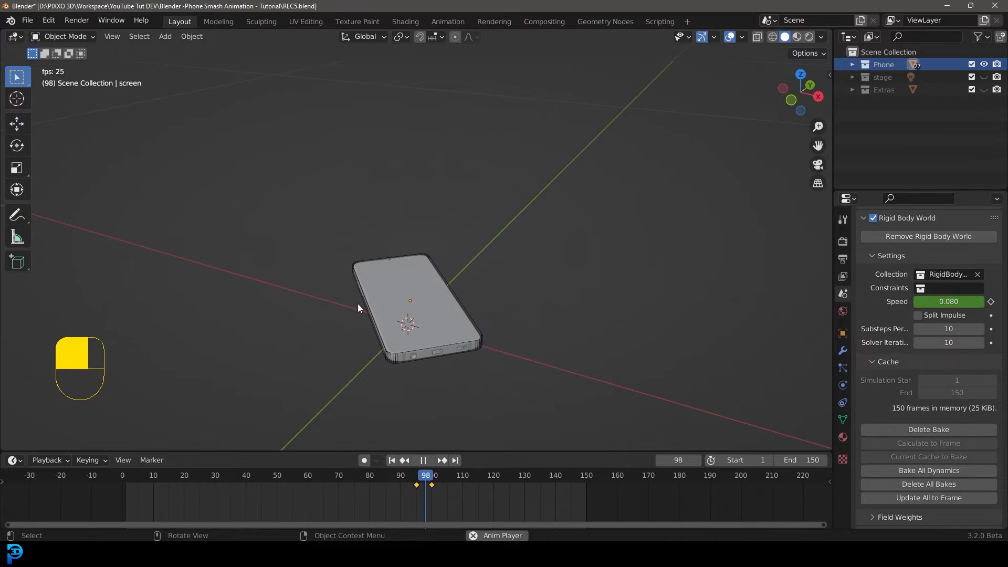
key(space)
key(shift+Left)
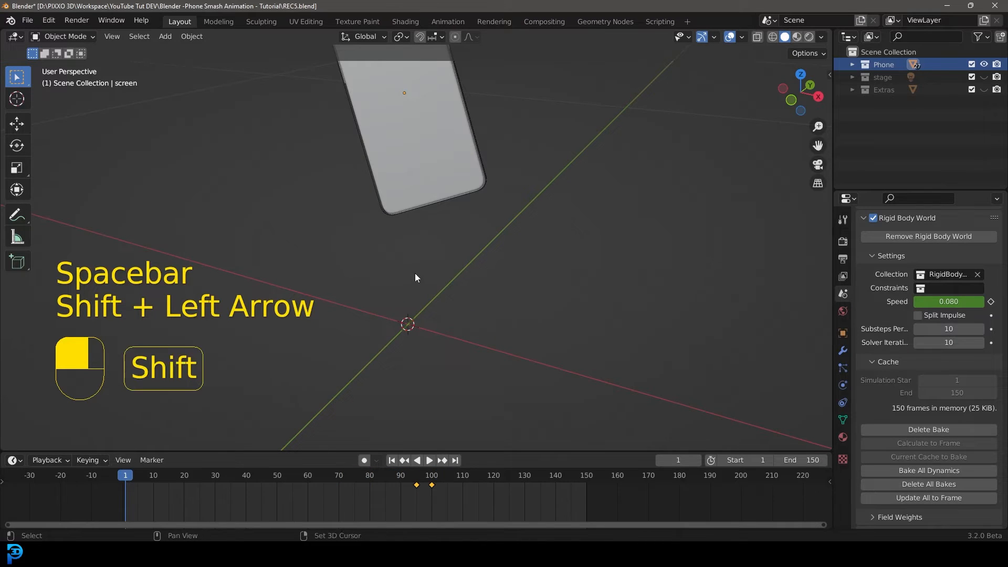
Add a cube at the origin and scale it down to about 0.26.
key(shift+a)
mouse_move(415, 273)
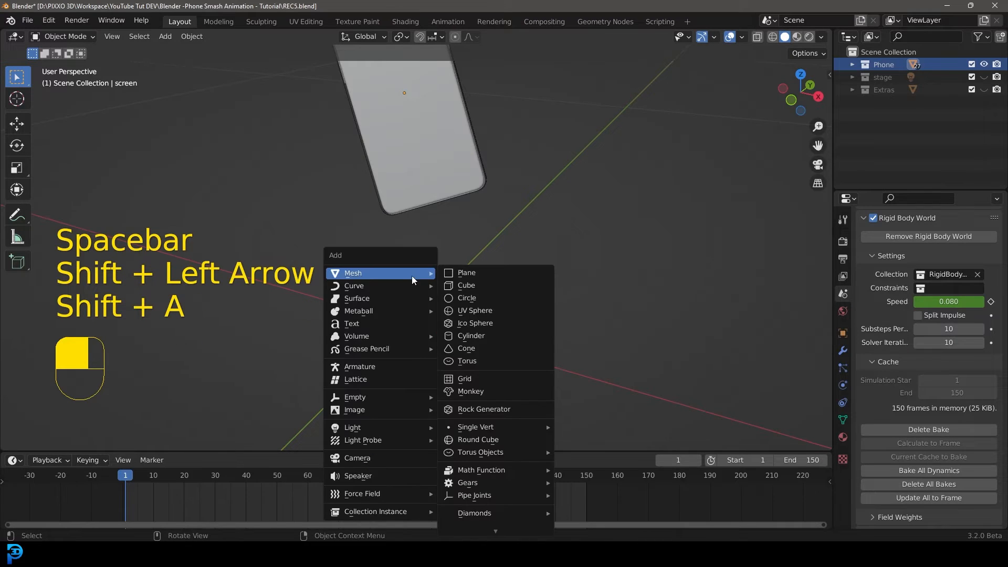
click(480, 286)
scroll(481, 286, down, 2)
scroll(488, 281, down, 6)
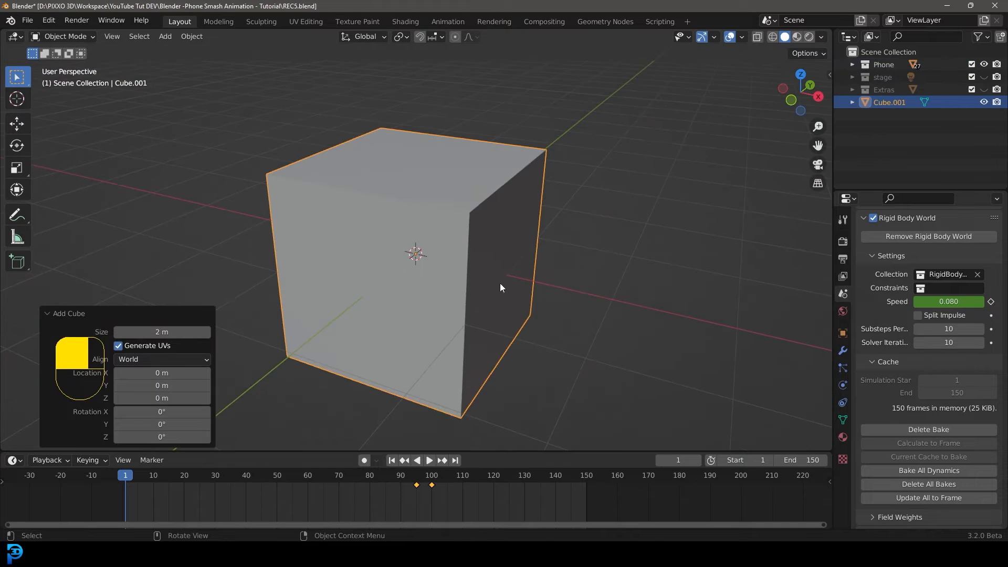
key(s)
click(426, 263)
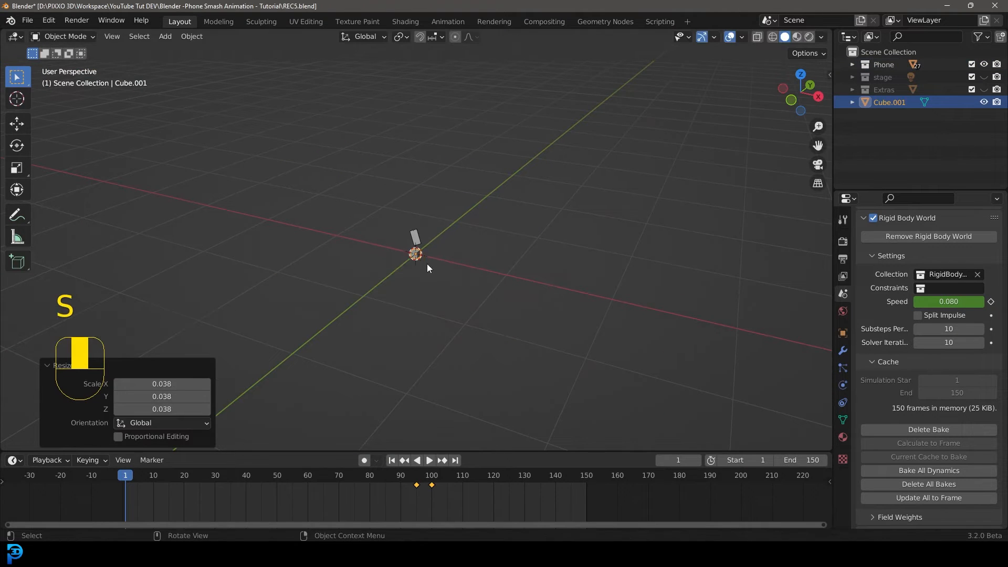
scroll(539, 336, up, 5)
key(s)
click(459, 322)
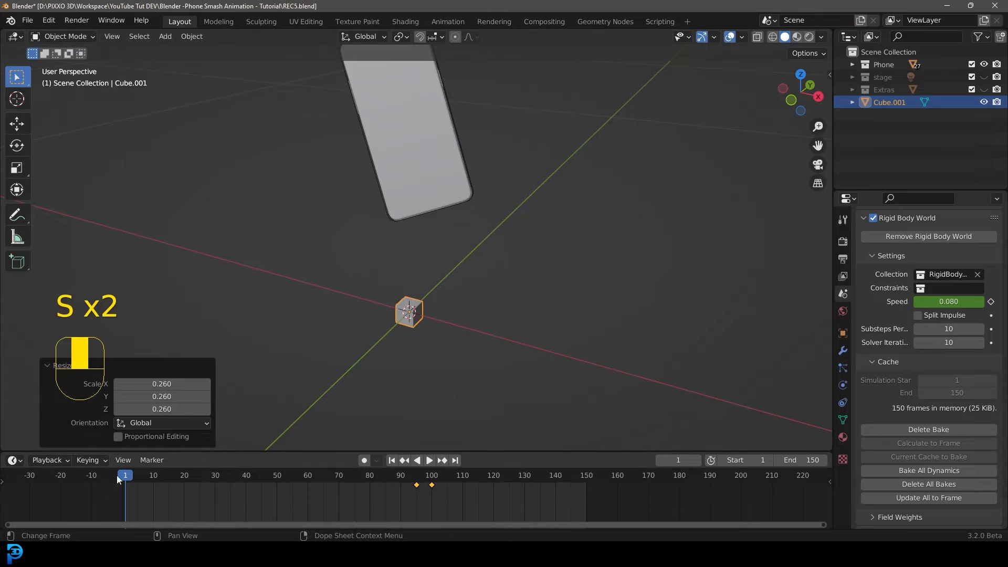
At frame 46, move the cube about -0.027 m along Y so it sits under the phone's impact corner.
drag(129, 489, 258, 496)
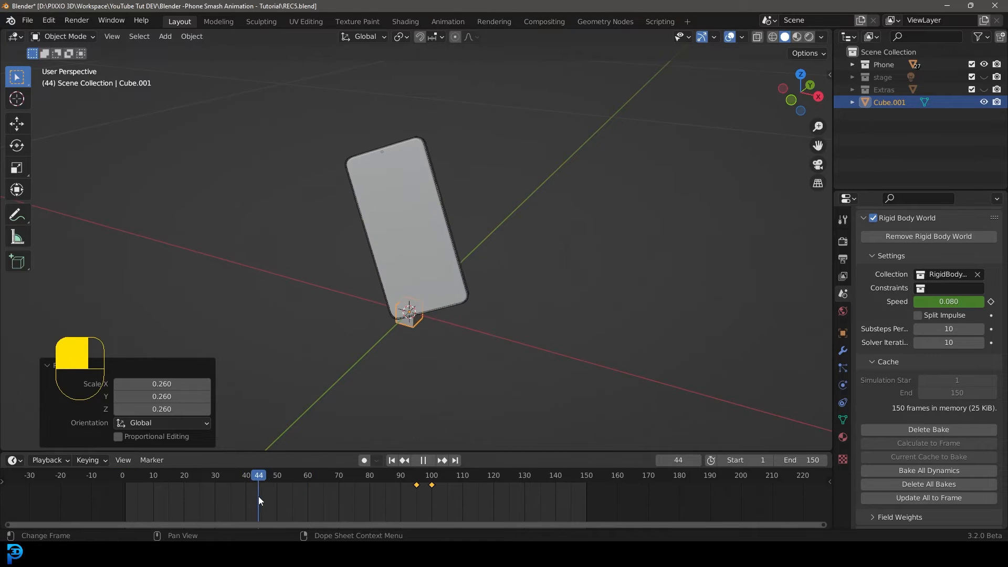
key(KP_1)
scroll(430, 332, up, 1)
shift+middle_drag(429, 332, 403, 282)
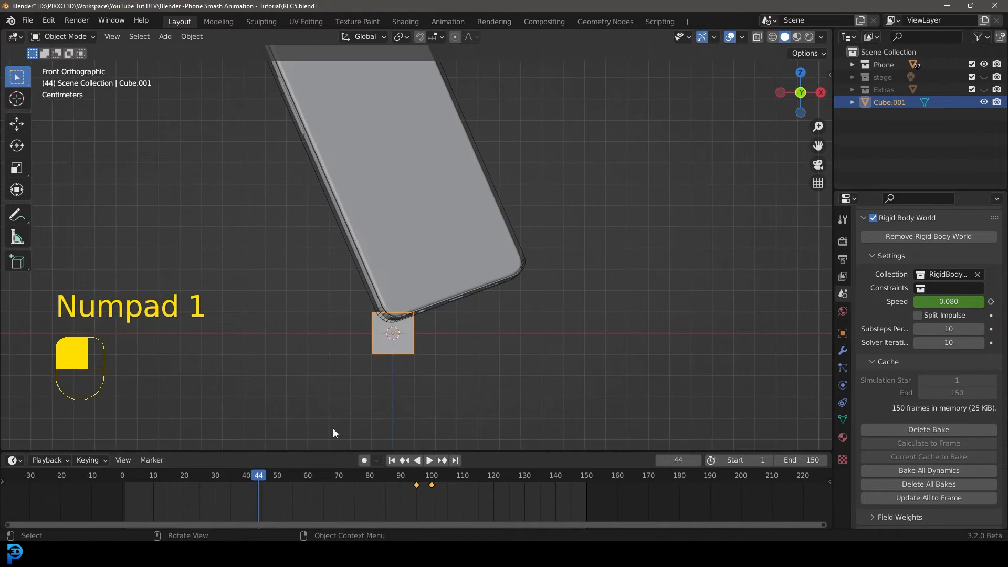
mouse_move(258, 478)
mouse_down()
mouse_move(243, 489)
mouse_move(263, 496)
mouse_up()
scroll(388, 369, up, 1)
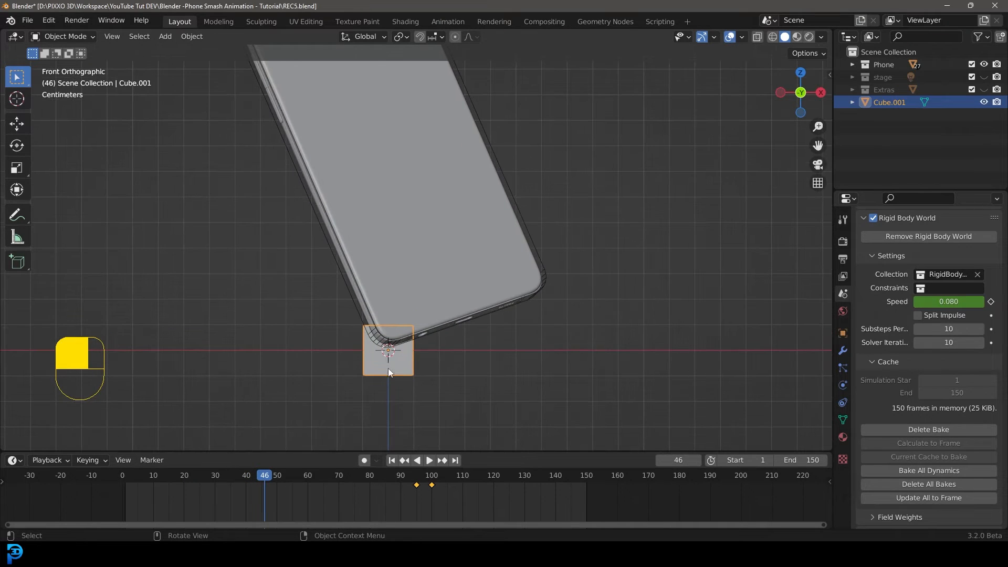
key(KP_3)
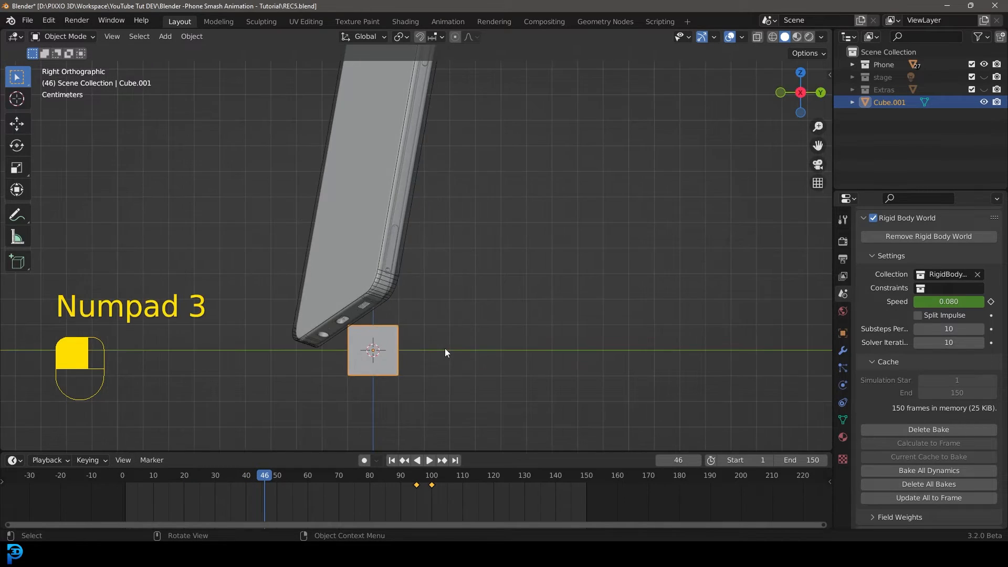
key(g)
click(405, 367)
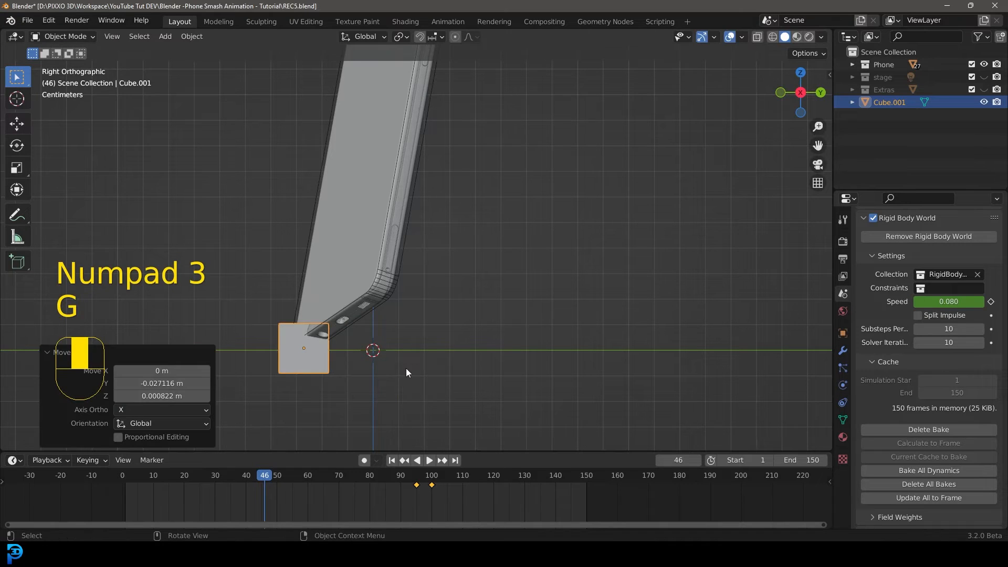
Subdivide the cube's mesh in Edit Mode with 2 cuts.
key(KP_1)
key(Tab)
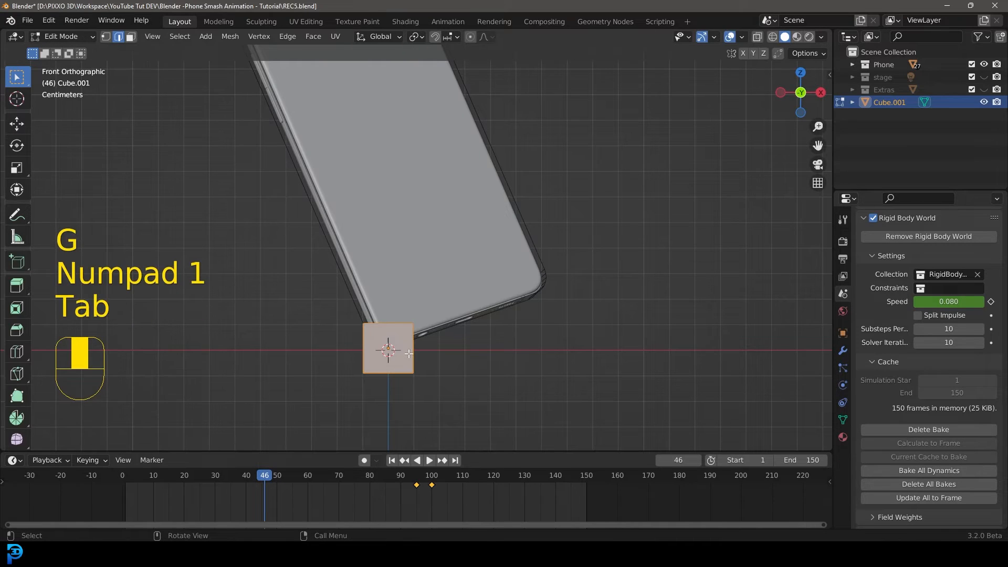
right_click(395, 320)
click(338, 160)
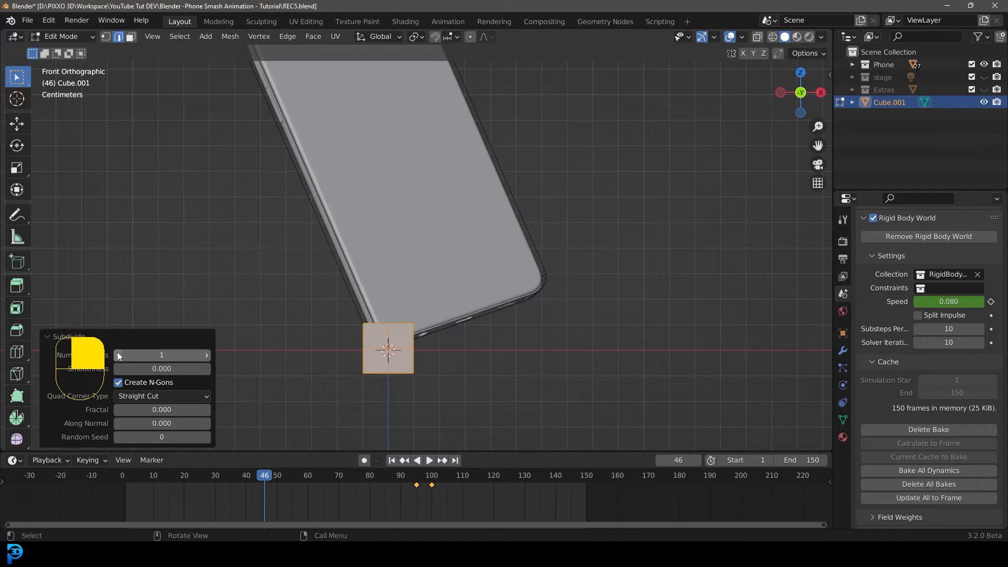
click(206, 356)
Smooth the cube's vertices into a rounded rock shape and return to Object Mode.
middle_drag(439, 315, 412, 345)
click(77, 333)
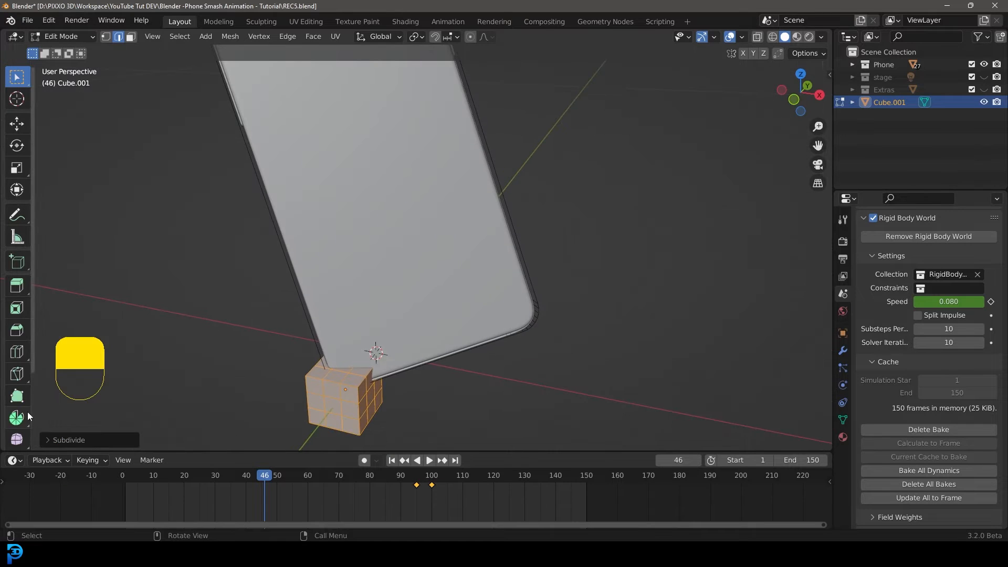
click(17, 439)
scroll(351, 294, down, 2)
drag(367, 286, 703, 399)
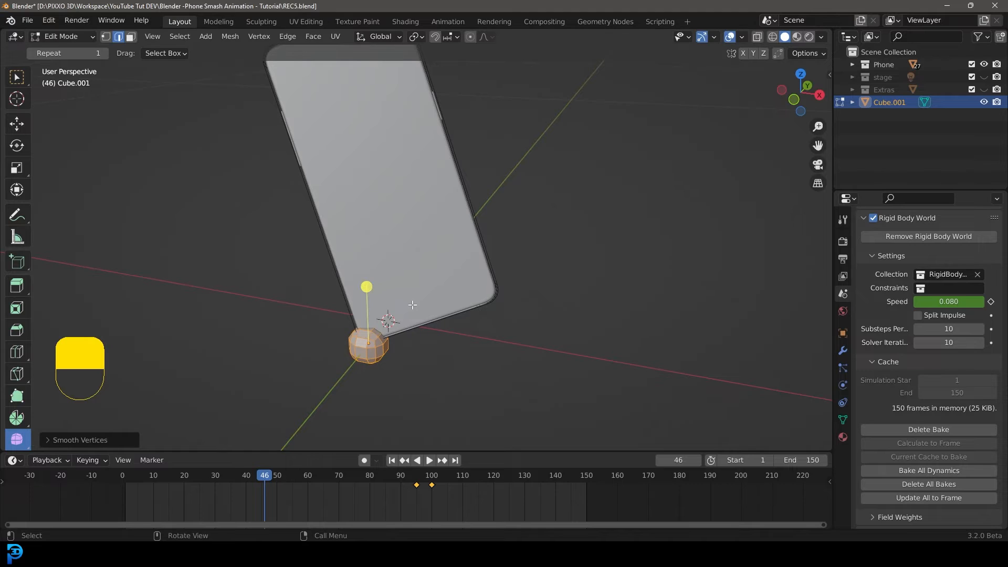
key(Tab)
Move the rock up along Z in front view so it sits just under the phone's impact corner.
middle_drag(384, 373, 394, 298)
scroll(392, 297, up, 4)
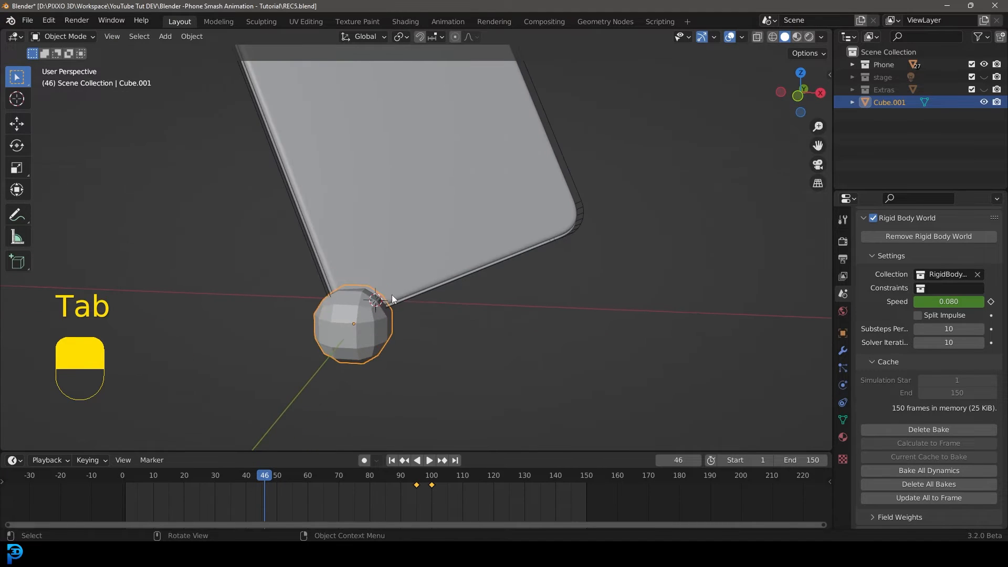
key(KP_1)
key(g)
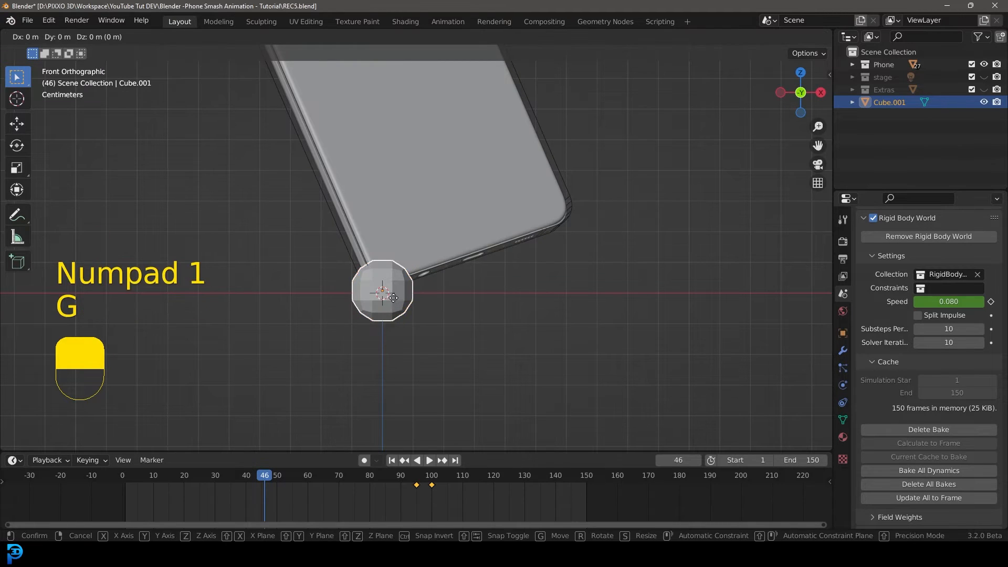
key(z)
click(394, 277)
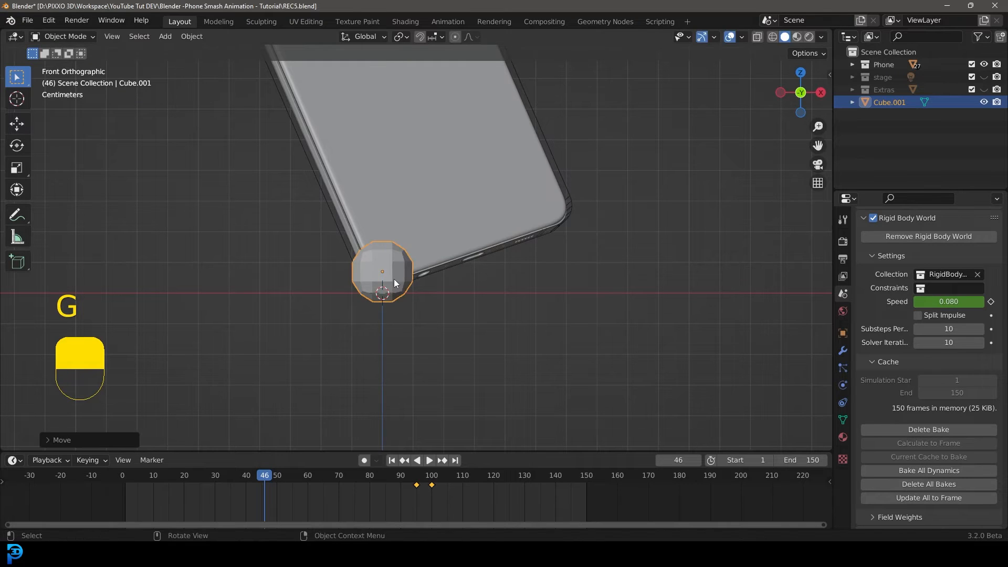
Apply the rock's scale.
scroll(419, 255, down, 3)
middle_drag(419, 255, 383, 266)
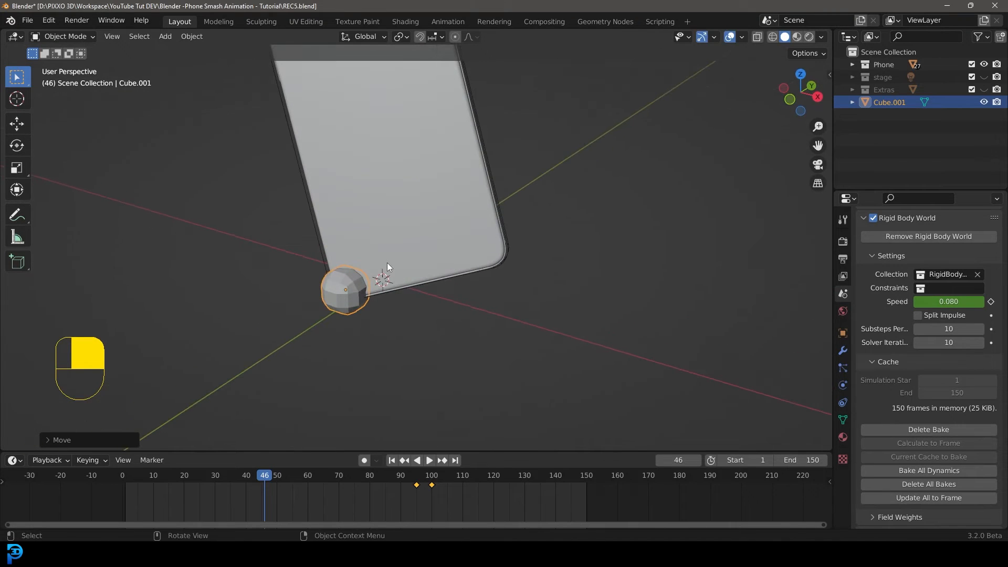
key(ctrl+a)
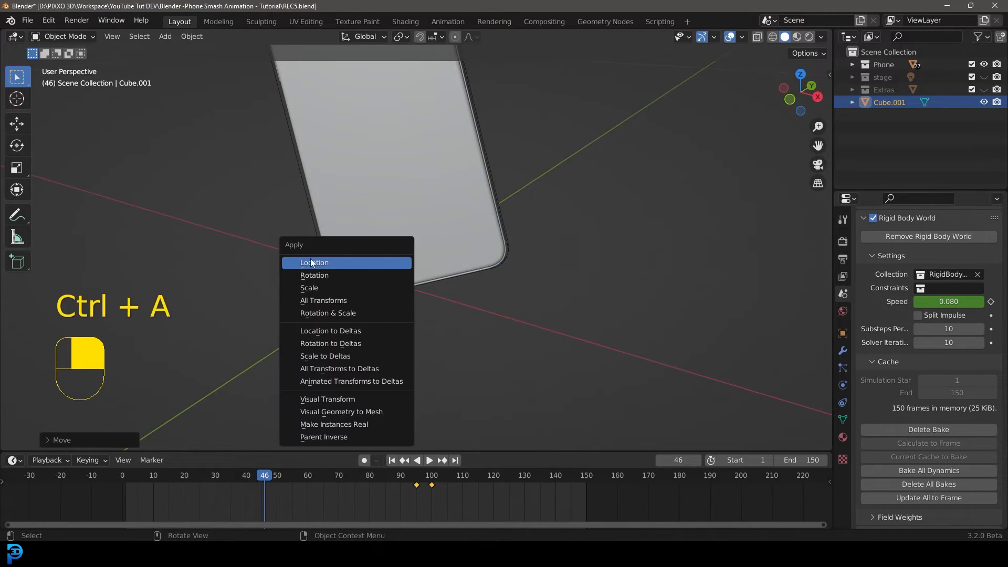
click(336, 288)
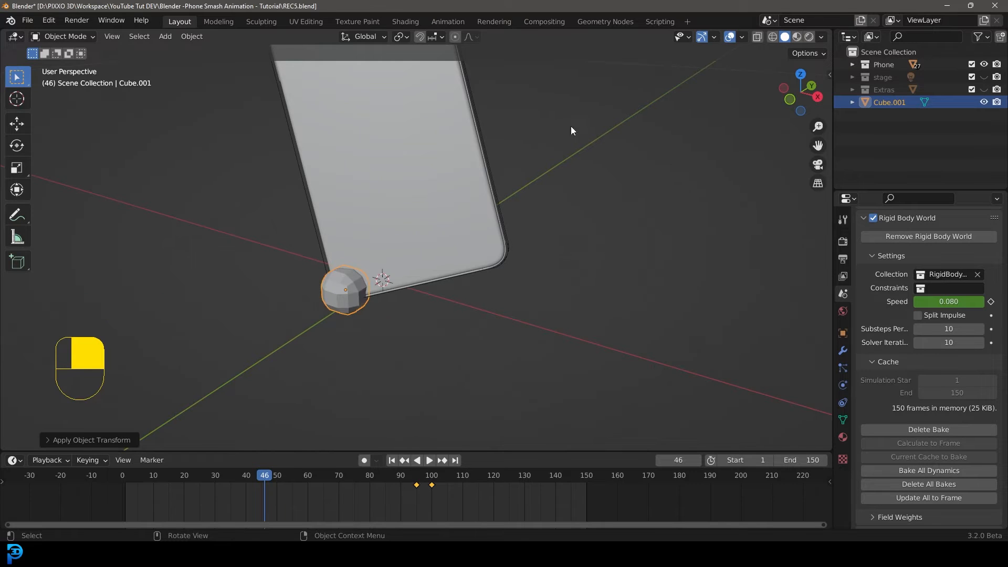
Add a particle system to the rock and play the animation to preview the emission.
click(843, 368)
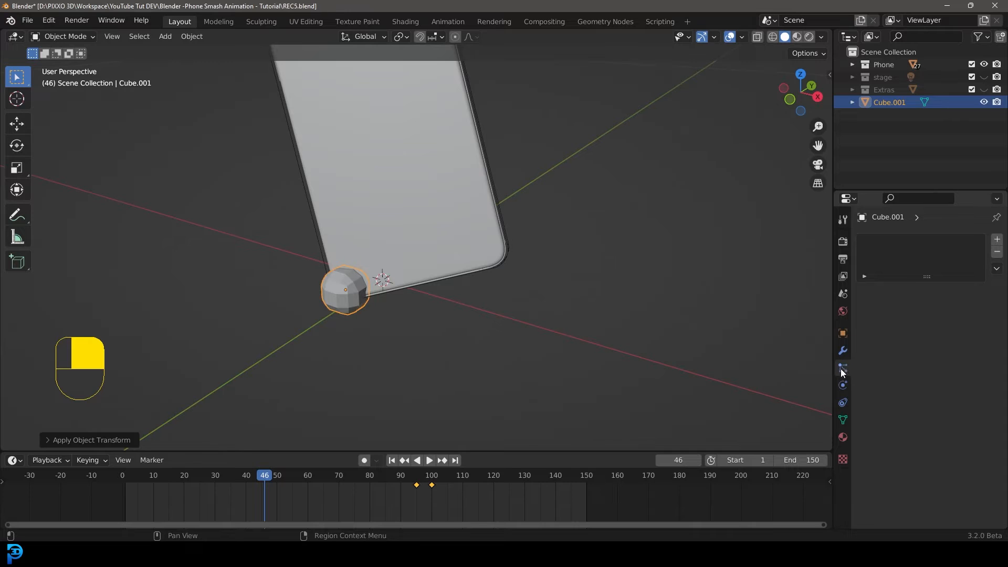
click(997, 240)
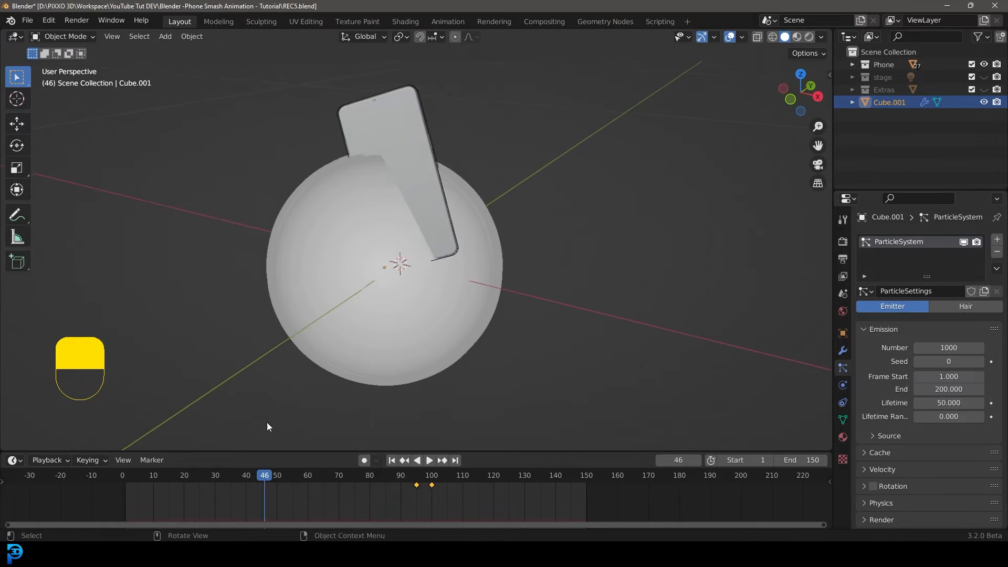
drag(272, 475, 165, 476)
key(space)
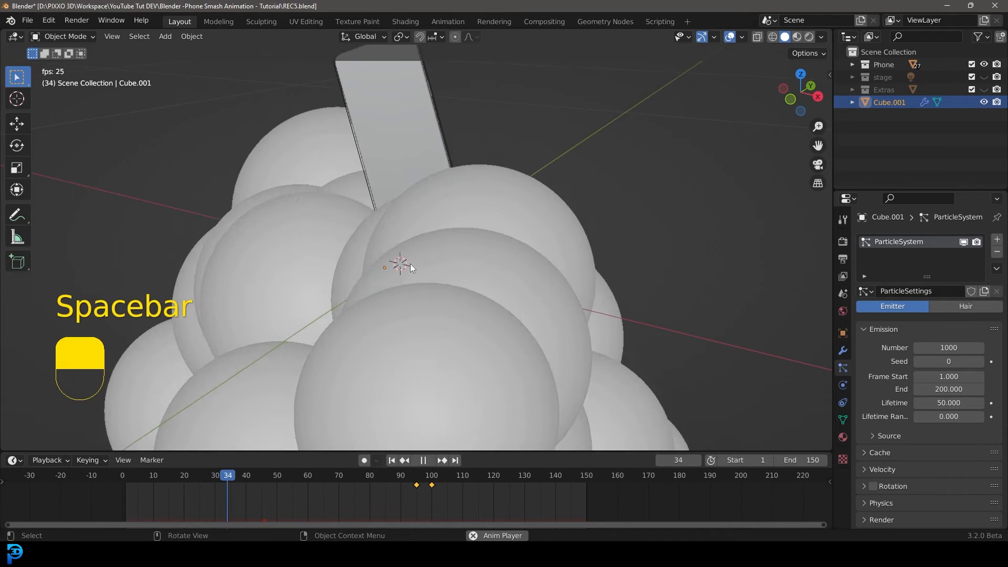
key(space)
Set the particles' viewport display size to 0.001 m.
scroll(410, 263, down, 3)
middle_drag(411, 264, 487, 243)
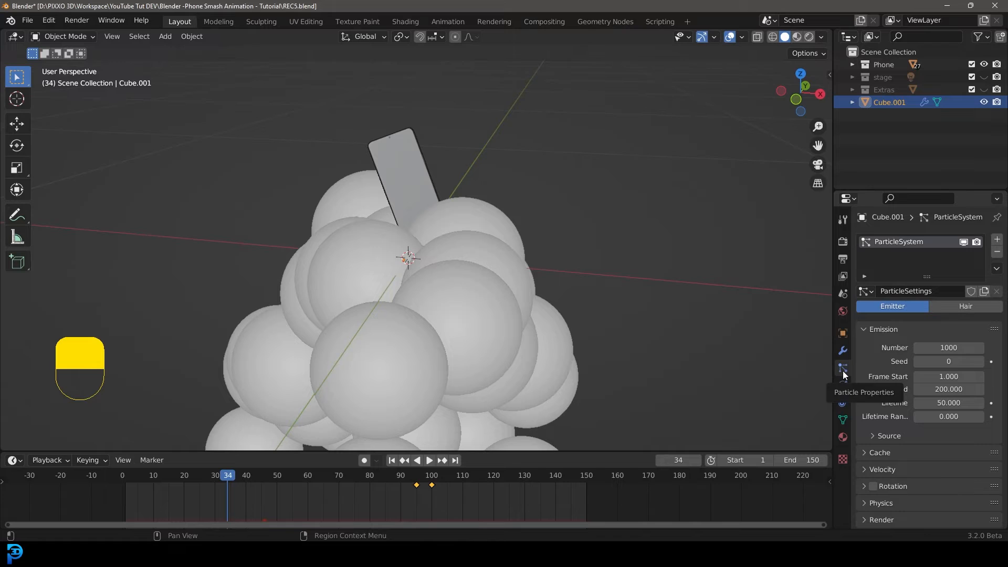
scroll(899, 370, down, 2)
scroll(897, 372, down, 1)
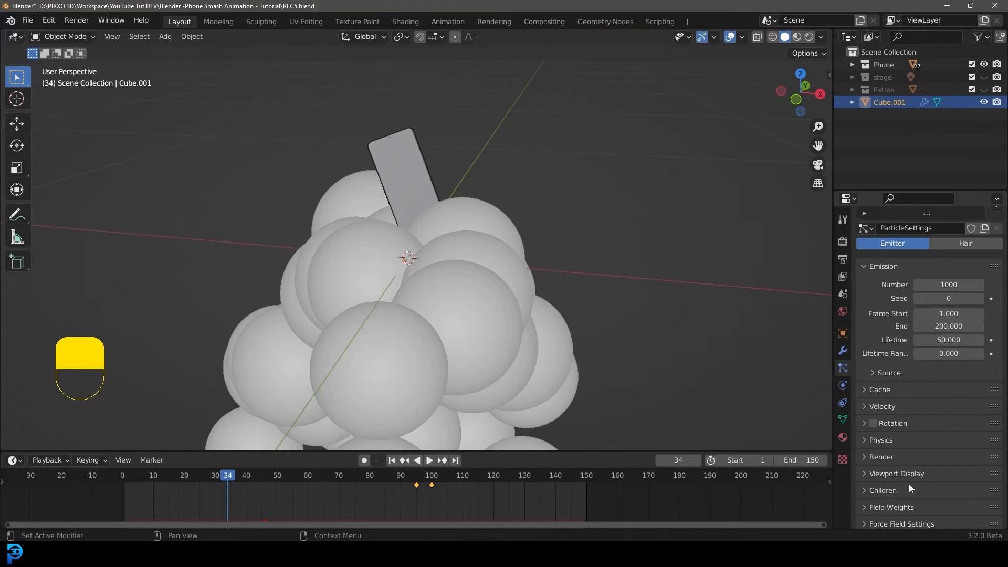
click(908, 483)
scroll(909, 475, down, 5)
click(951, 437)
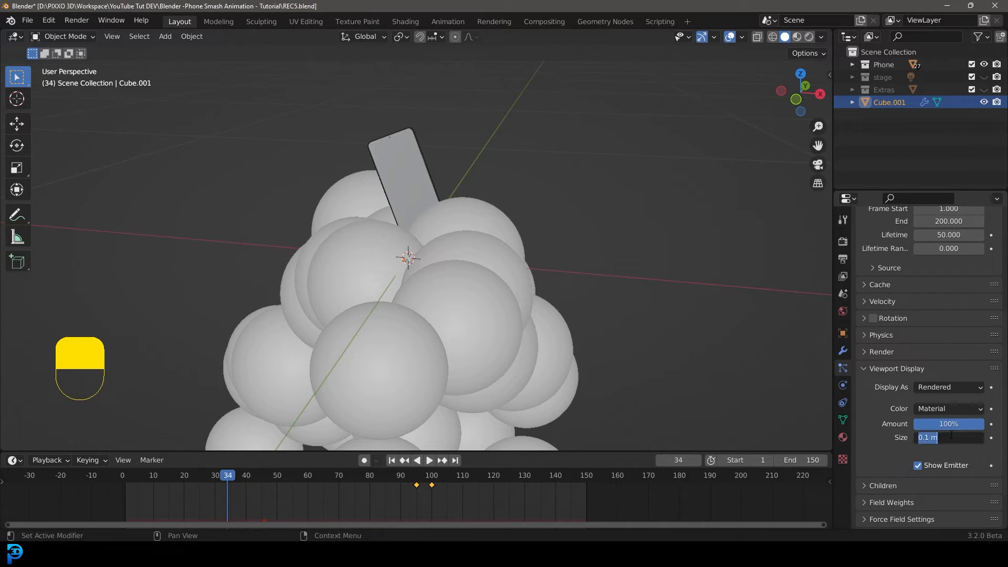
text(0.01)
key(Return)
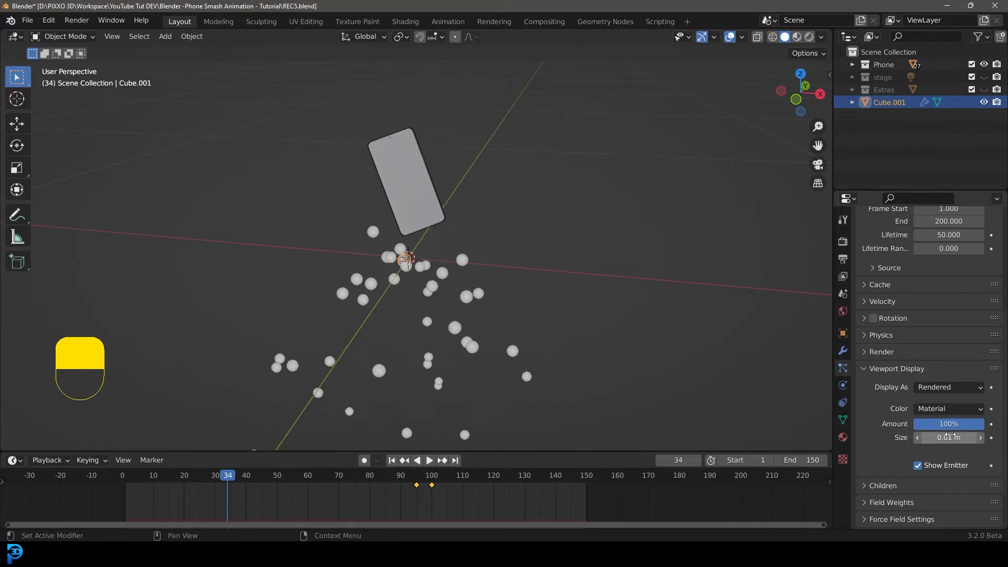
scroll(378, 321, up, 6)
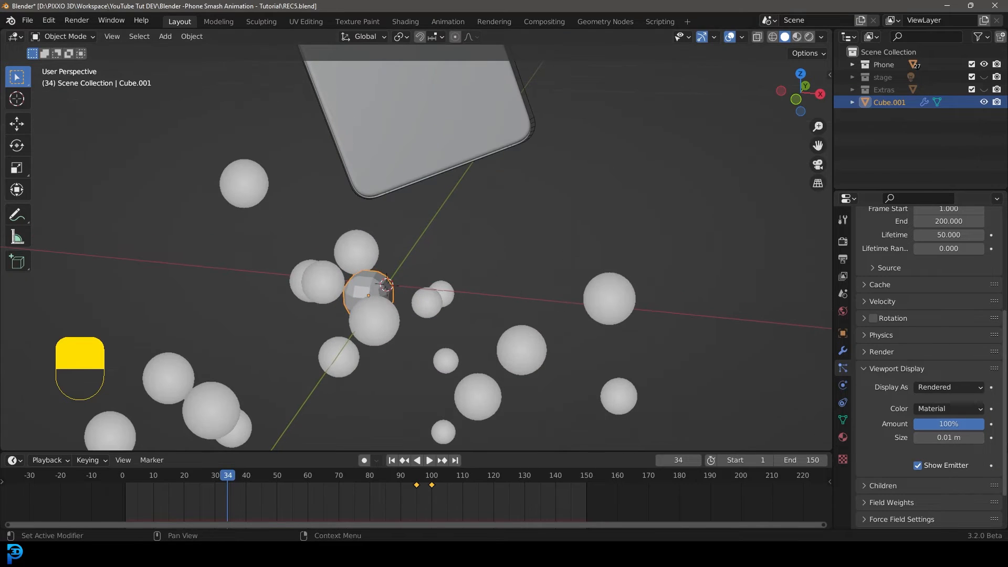
click(951, 438)
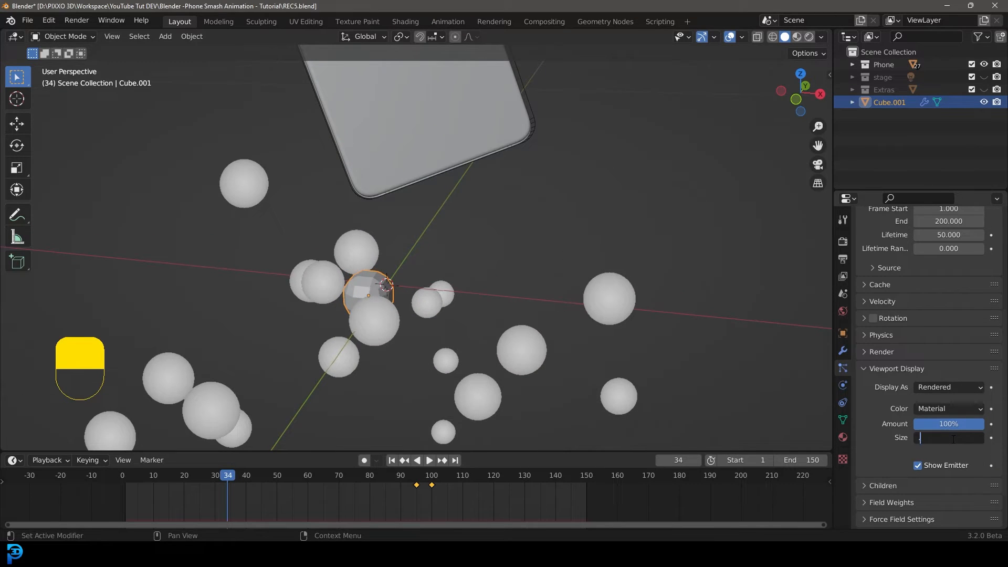
text(.001)
key(Return)
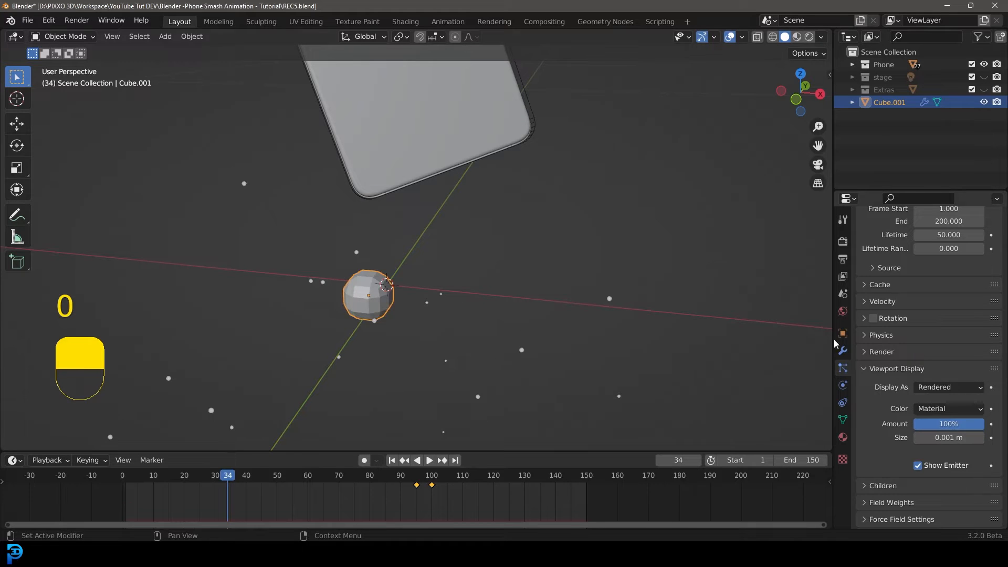
Play the animation from the start to preview the particles around the impact.
middle_drag(336, 226, 414, 253)
scroll(414, 253, up, 2)
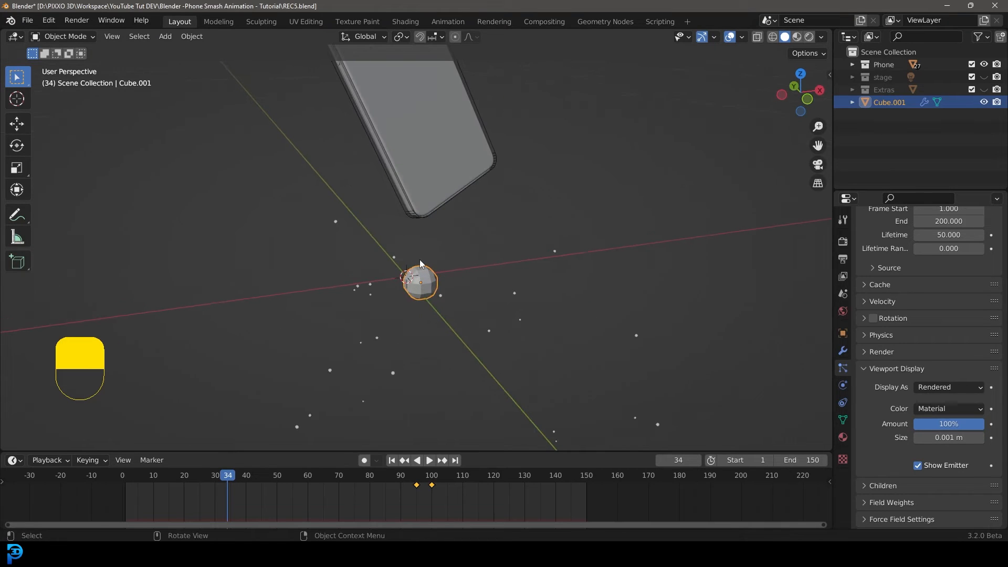
key(shift+Left)
key(space)
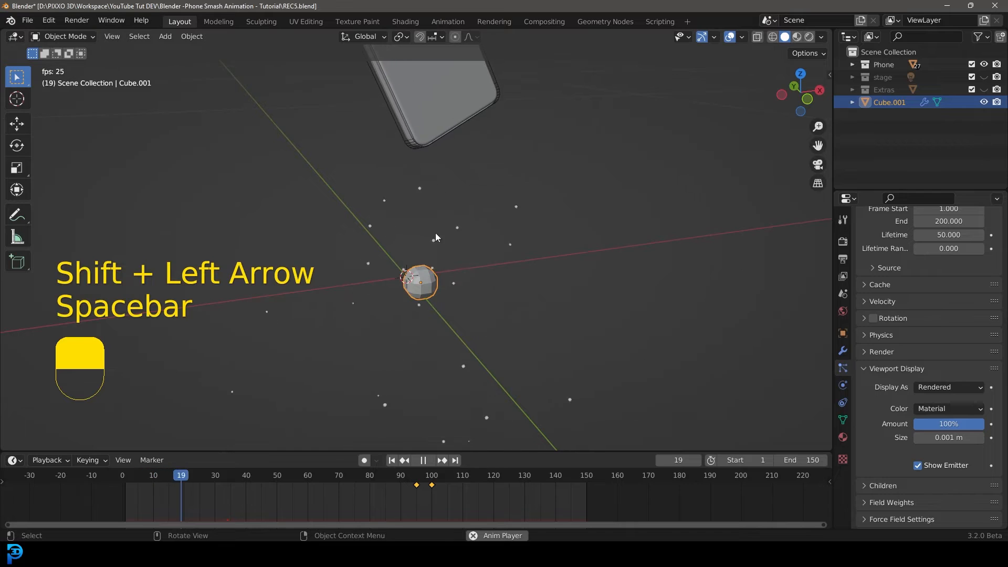
key(space)
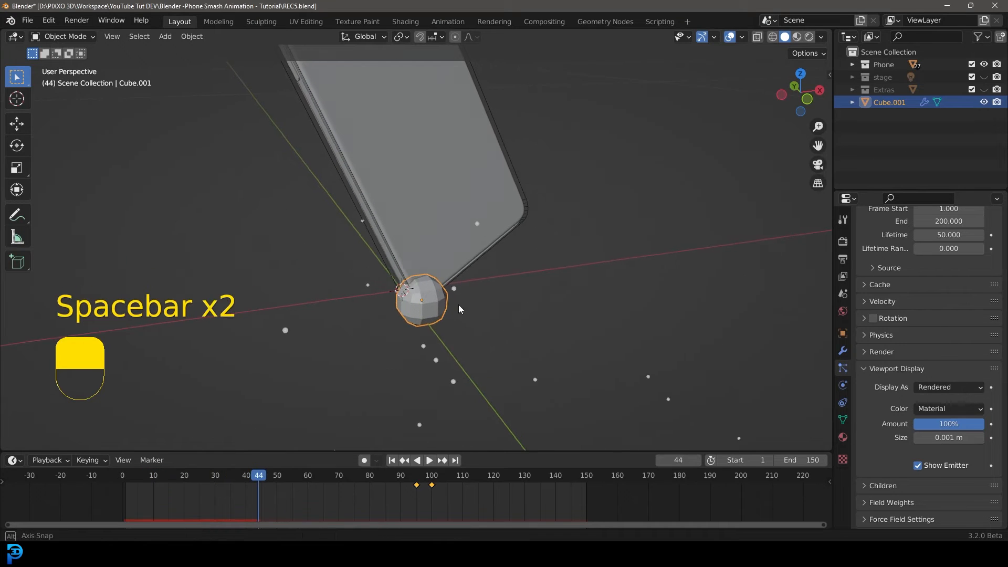
middle_drag(459, 309, 316, 358)
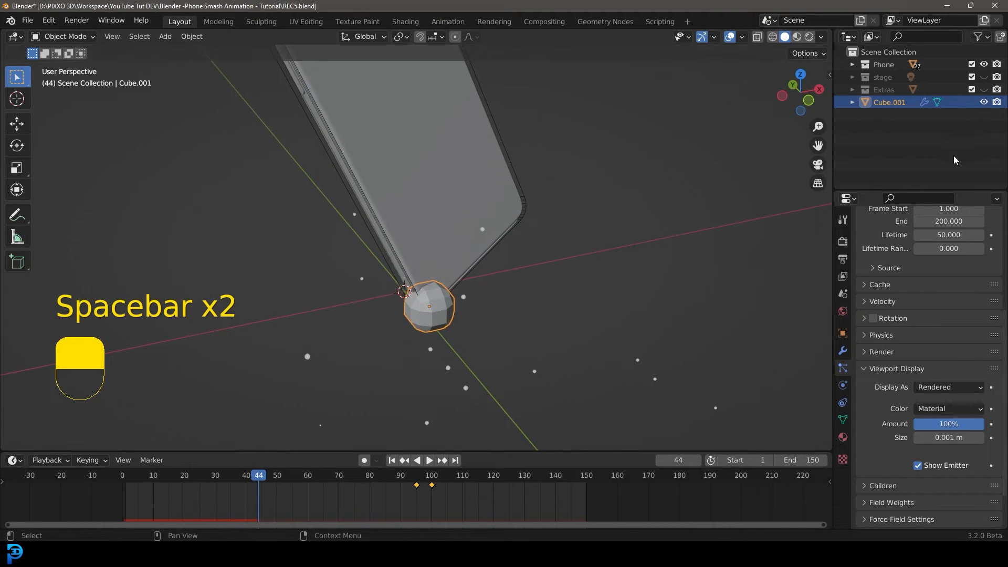
Add Collision physics to the floor plane in the Extras collection, showing the collection only while doing so.
click(983, 90)
scroll(577, 173, down, 3)
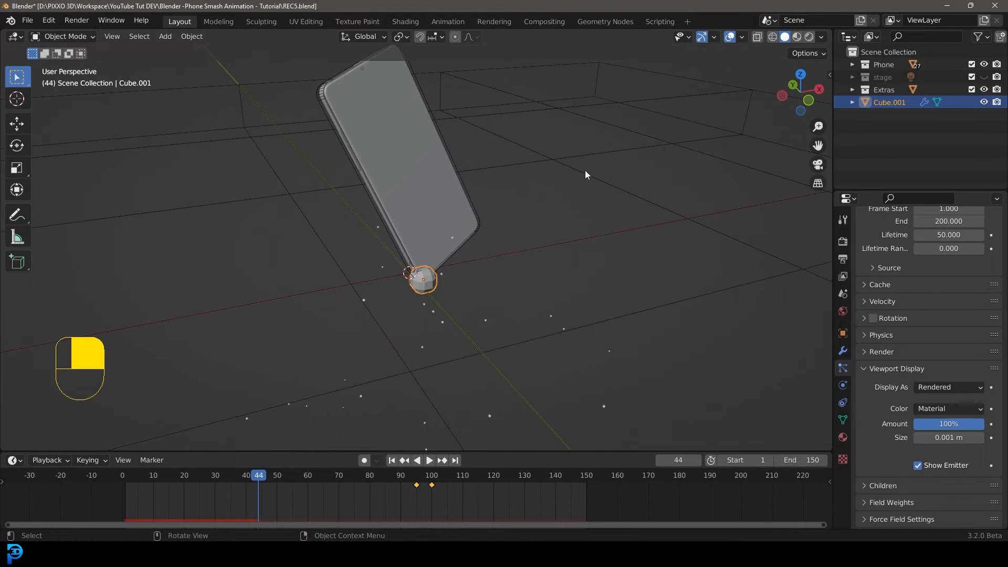
click(586, 167)
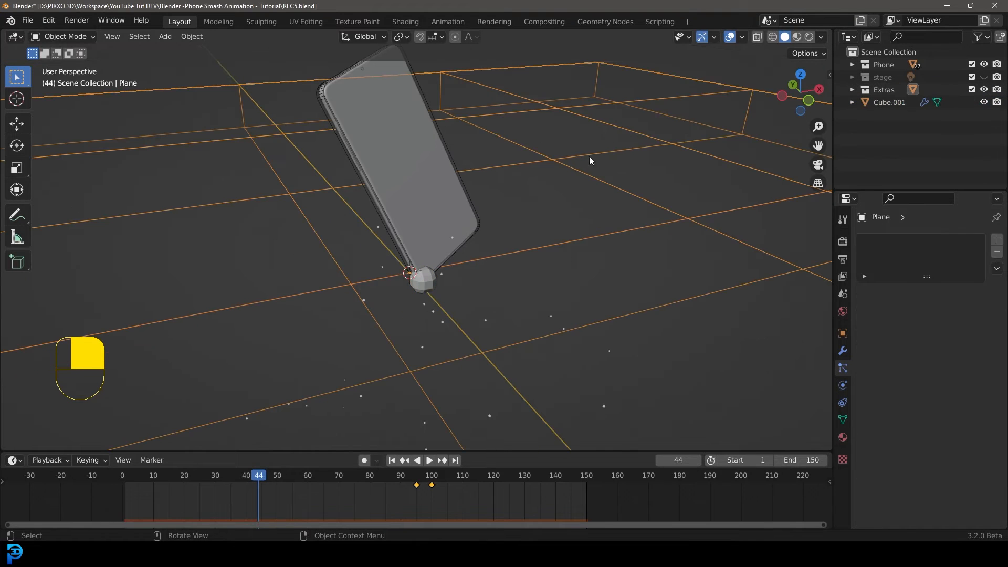
click(843, 385)
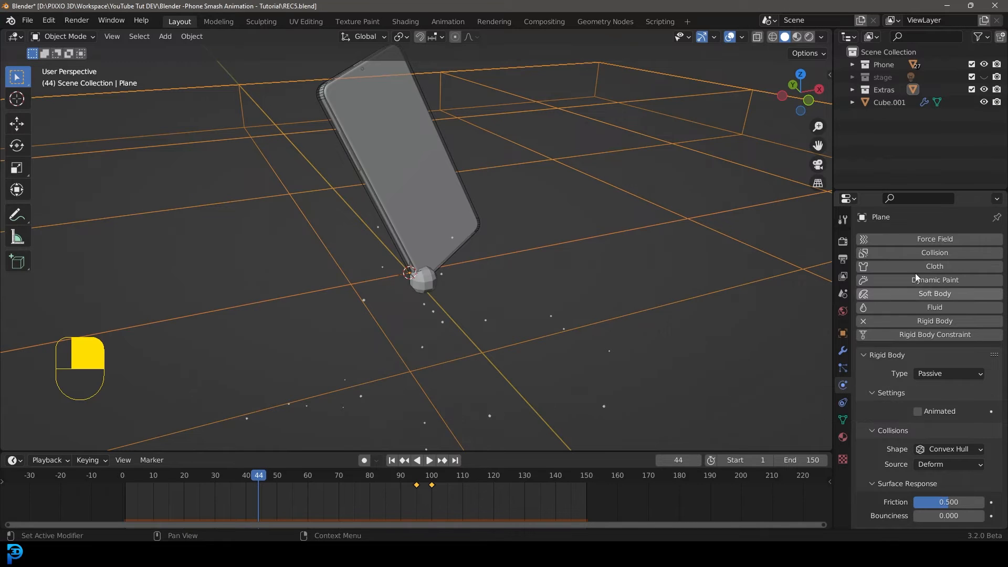
click(920, 253)
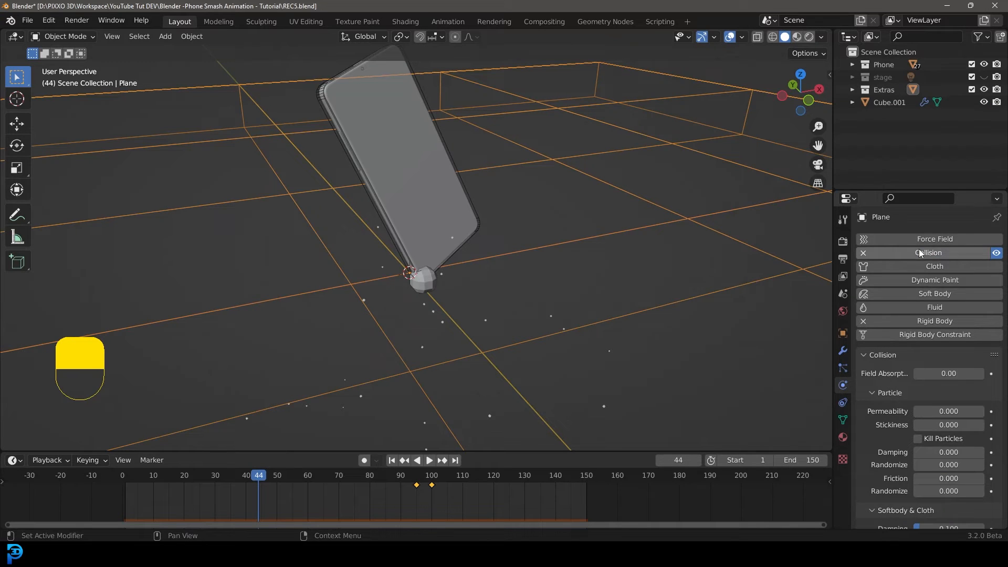
click(983, 90)
Replay the drop from the start in front view to check the particles.
scroll(499, 283, down, 4)
key(shift+Left)
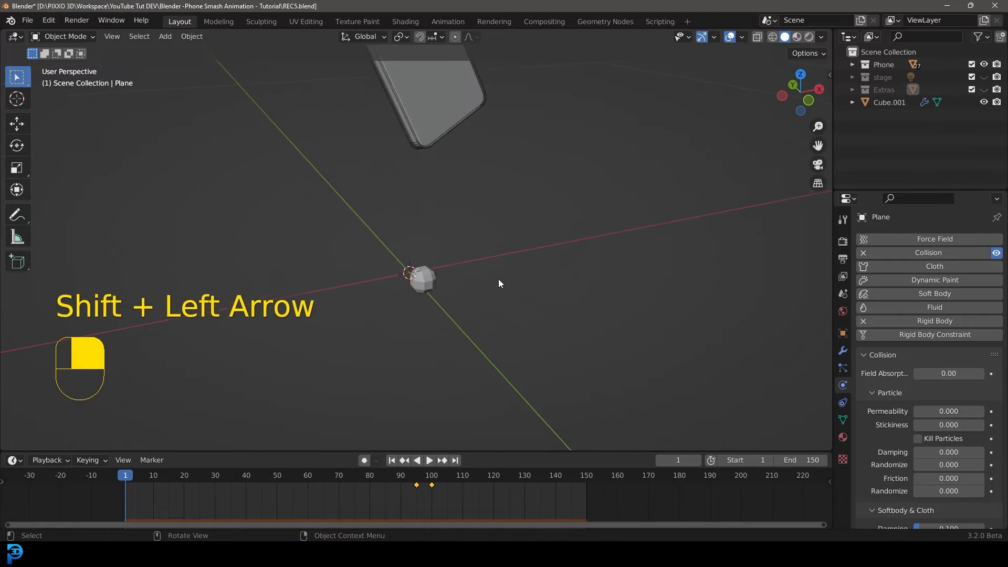
key(space)
key(KP_1)
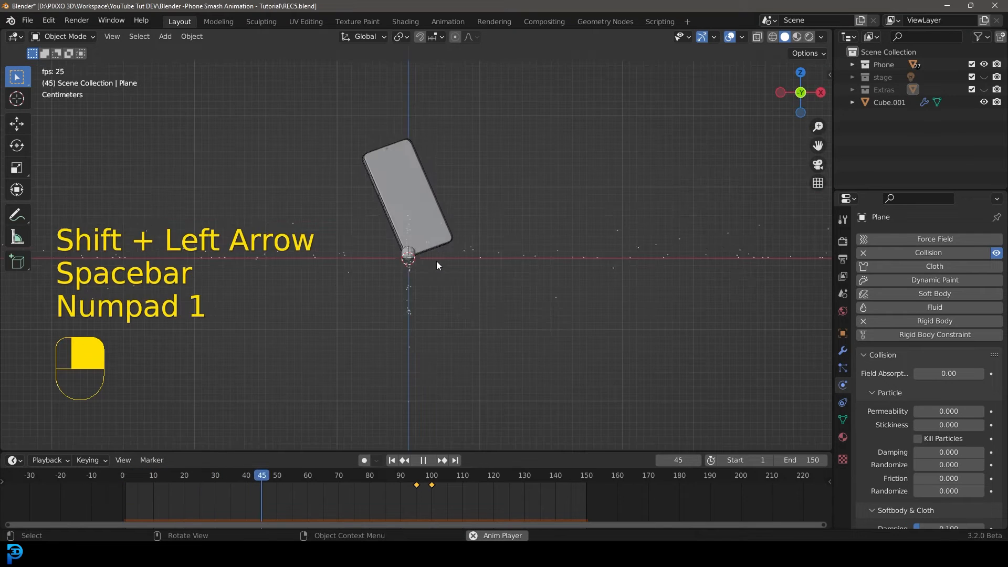
key(space)
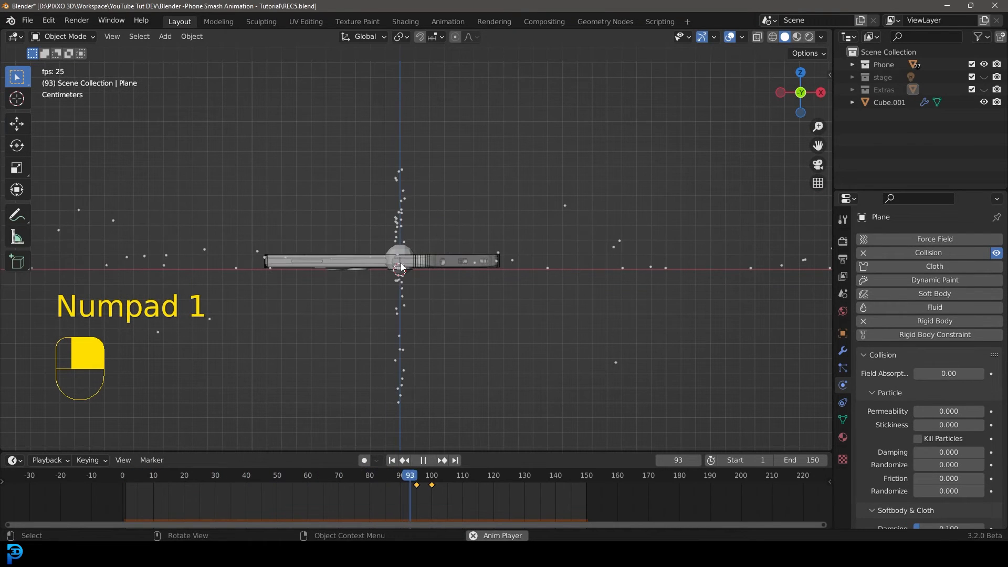
In the rock's Edit Mode with wireframe shading, box-select its lower vertices and delete them.
click(403, 242)
key(Tab)
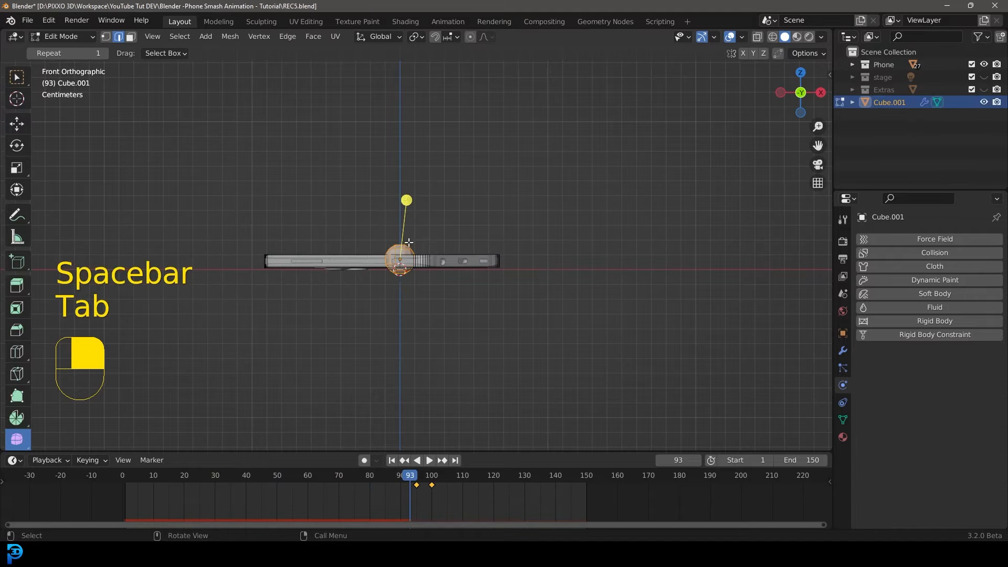
key(z)
click(287, 205)
key(1)
drag(315, 349, 457, 276)
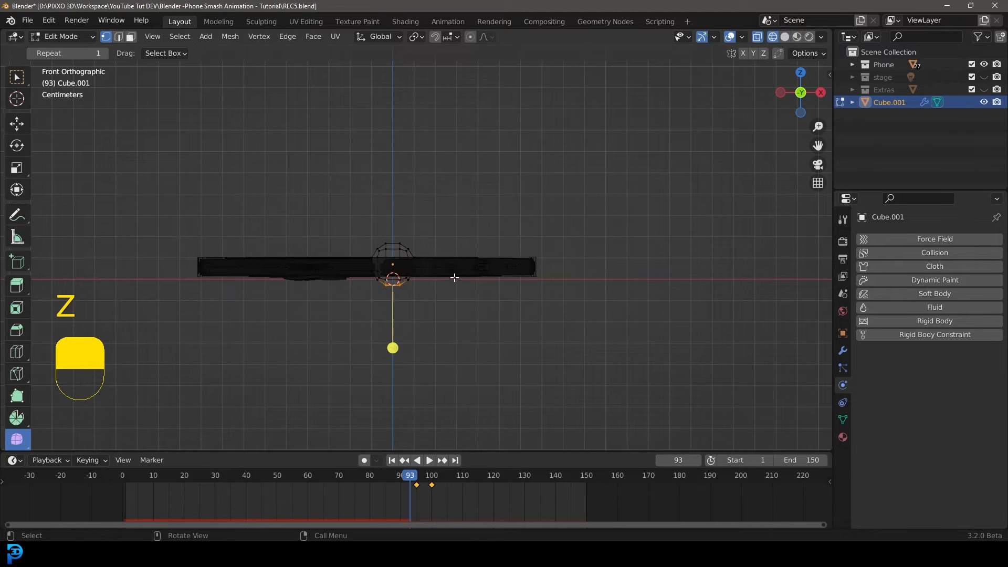
drag(319, 327, 430, 272)
key(x)
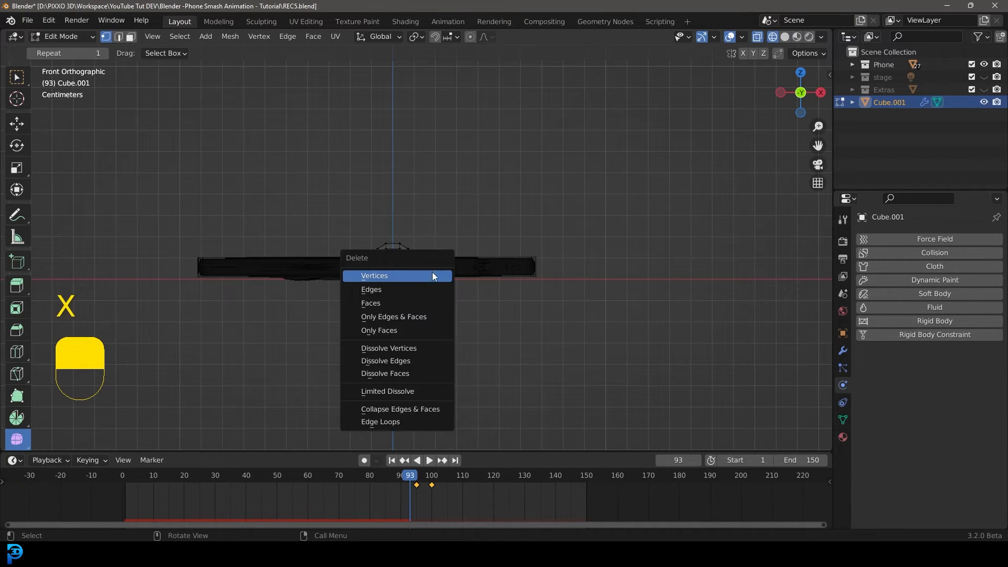
click(432, 273)
key(Tab)
Switch back to solid shading and play the drop from the start to preview the rock impact.
middle_drag(471, 284, 446, 282)
scroll(445, 282, up, 3)
key(shift+Left)
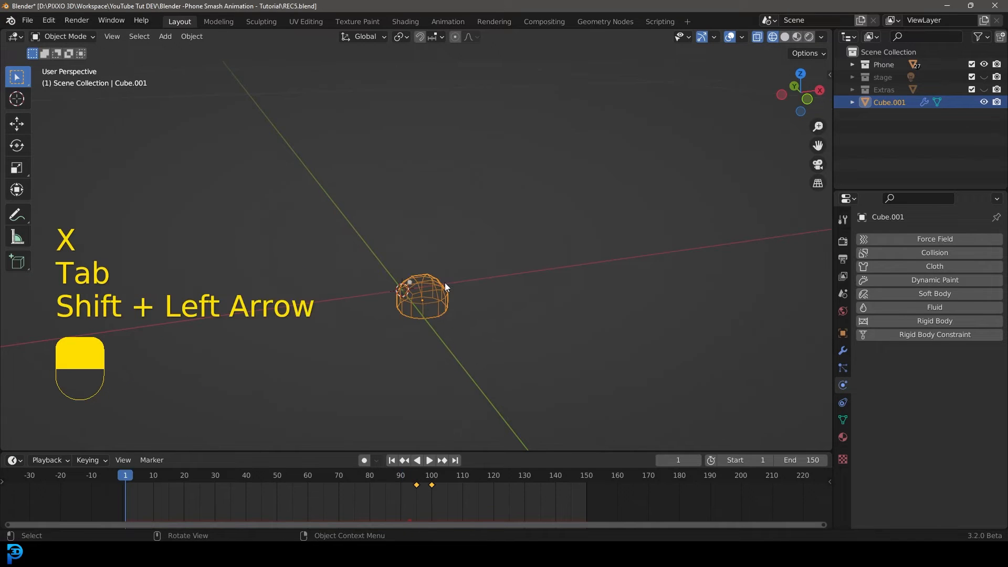
key(space)
key(z)
click(524, 285)
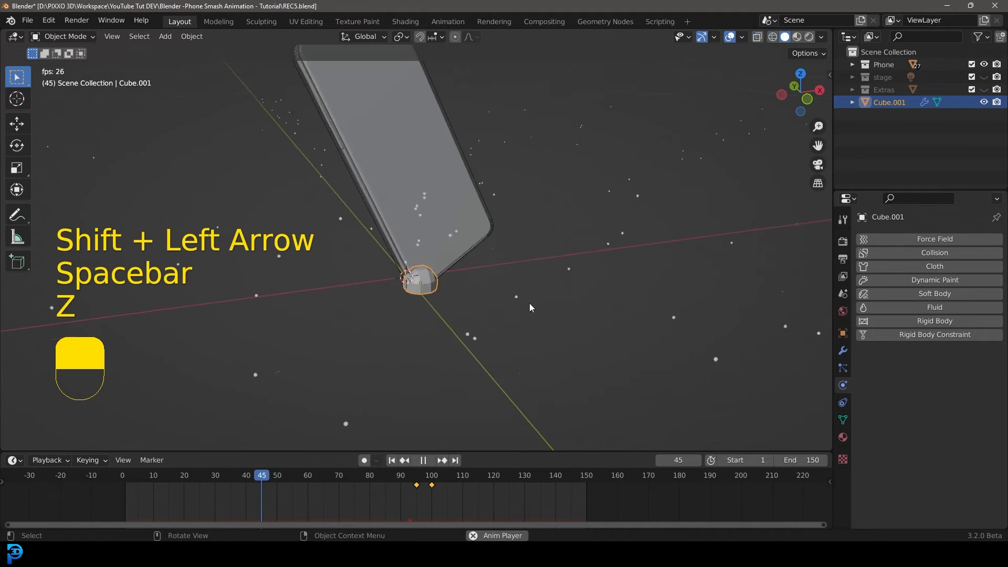
middle_drag(499, 279, 470, 316)
scroll(469, 283, up, 7)
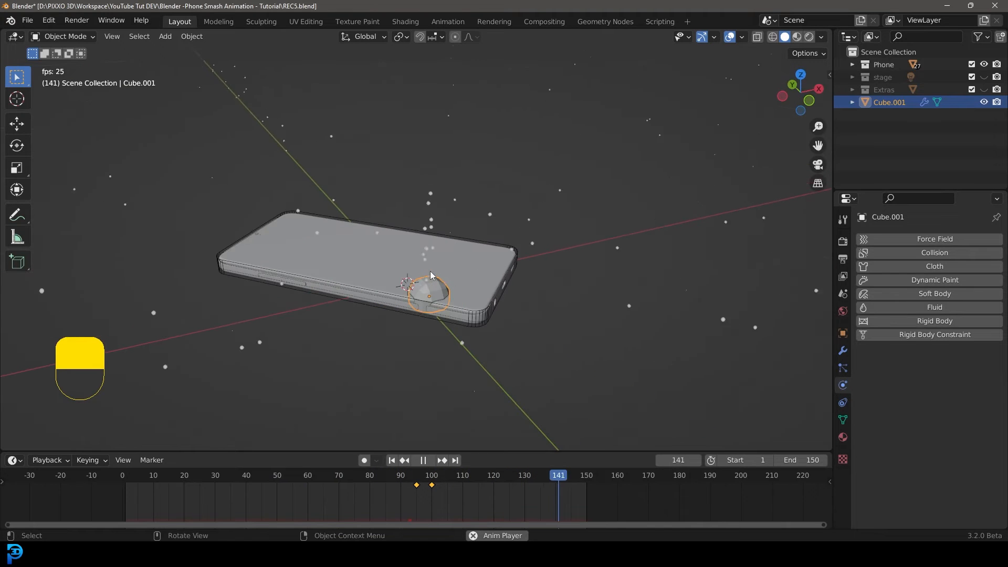
key(KP_0)
key(KP_0)
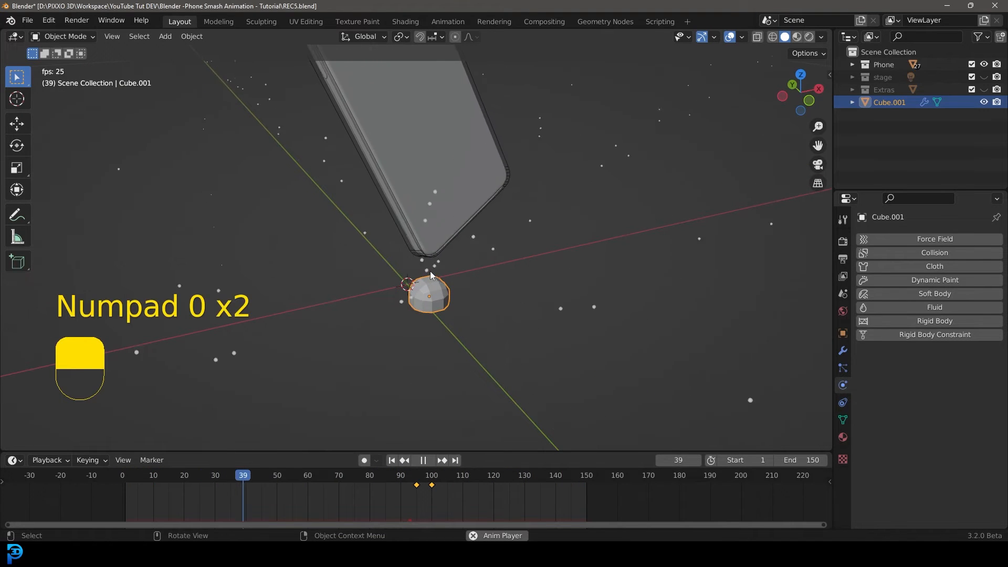
key(space)
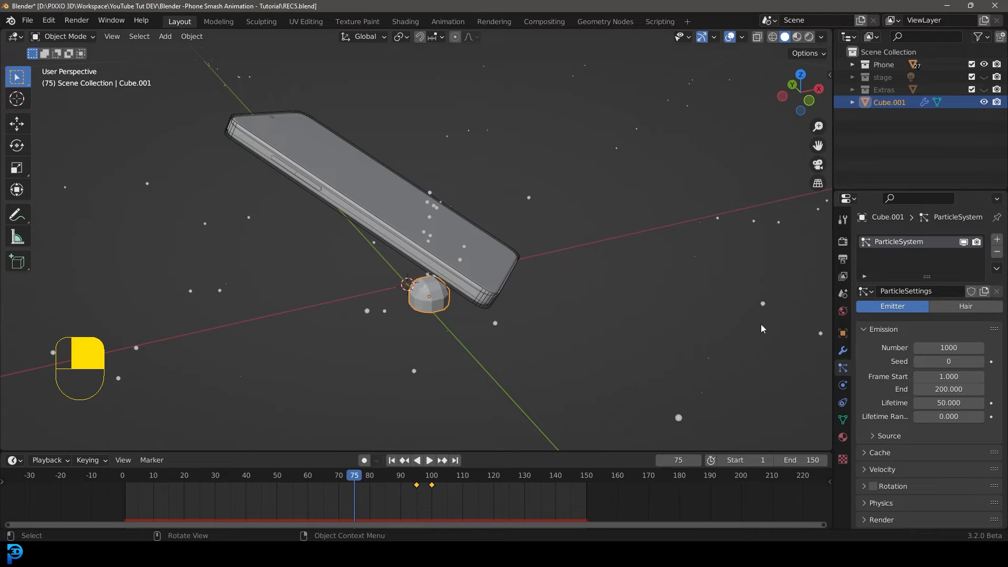
Scrub to the phone's impact frame and set the rock's particle emission to start at frame 45 and end at 50.
drag(356, 478, 257, 498)
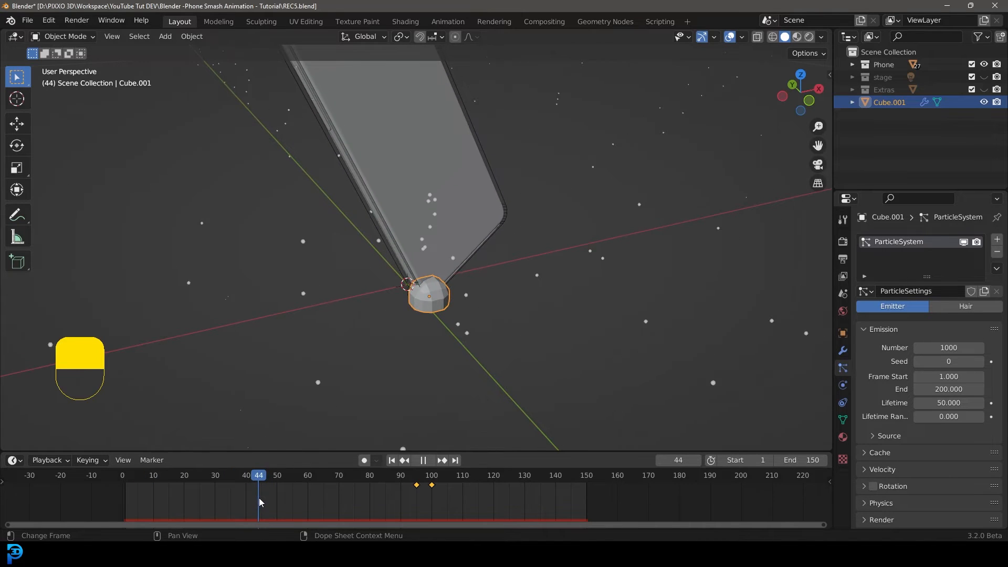
scroll(420, 335, up, 3)
middle_drag(449, 335, 438, 321)
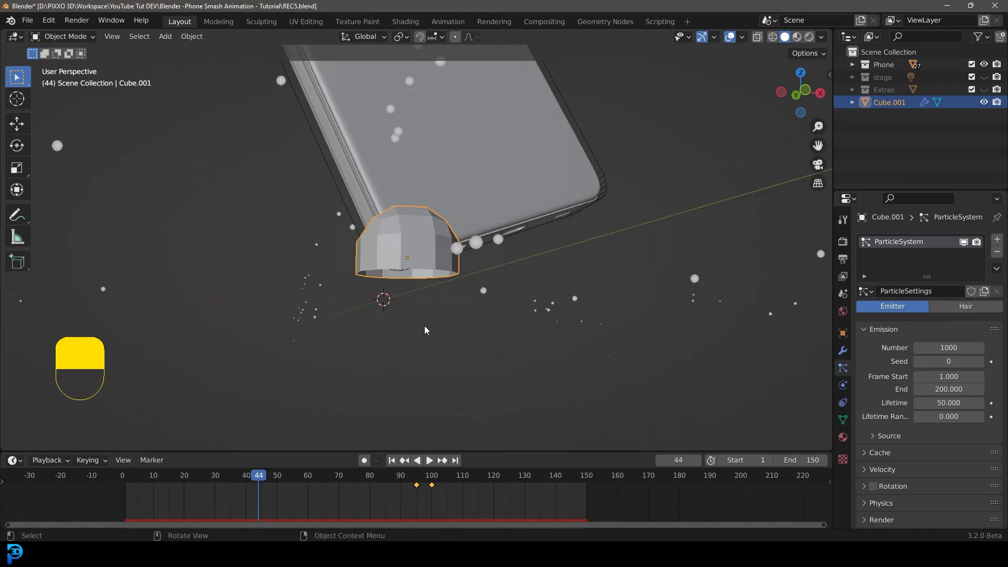
key(space)
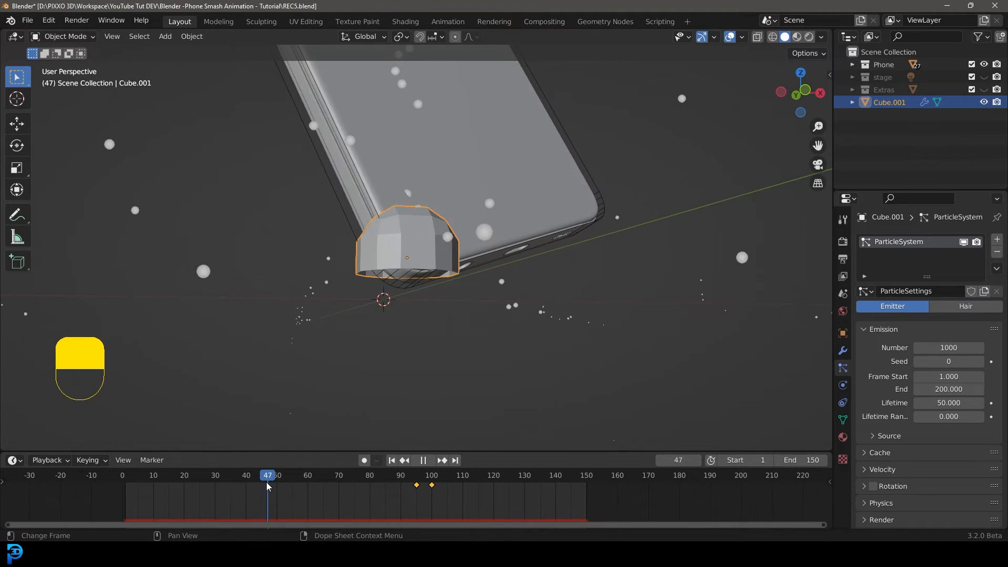
drag(264, 481, 262, 483)
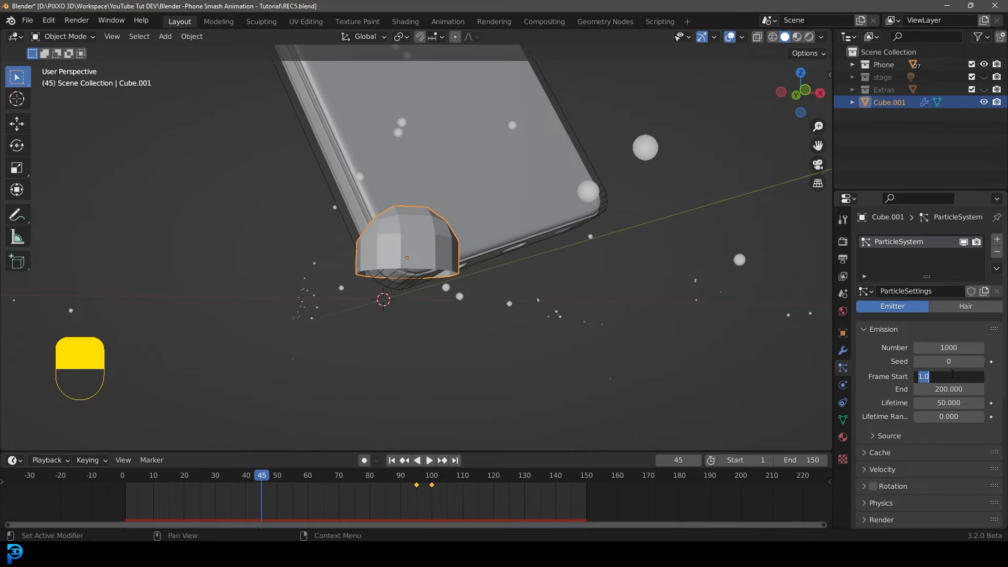
text(45)
key(Return)
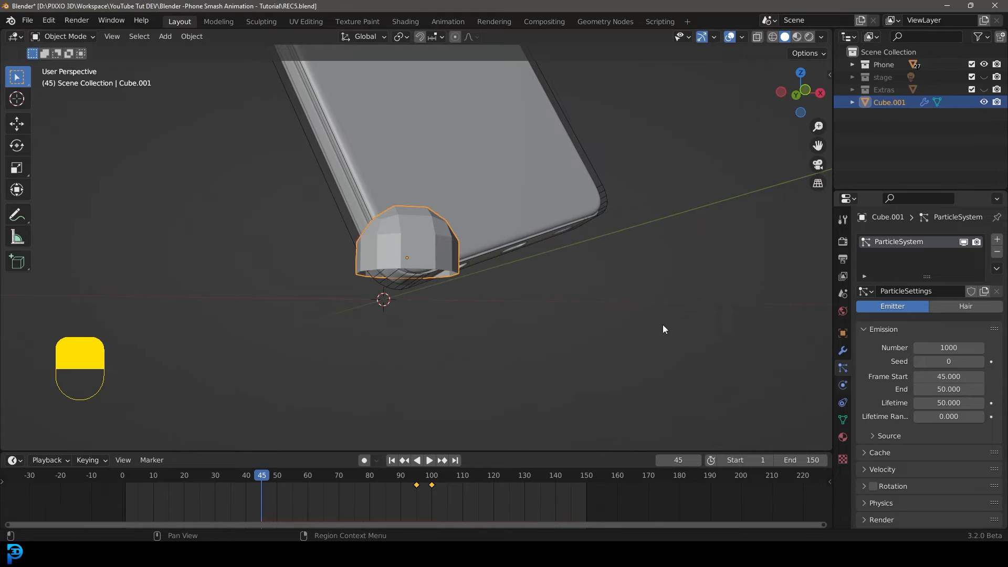
Replay the drop from frame 1 to preview the particle burst at the impact.
middle_drag(425, 228, 388, 302)
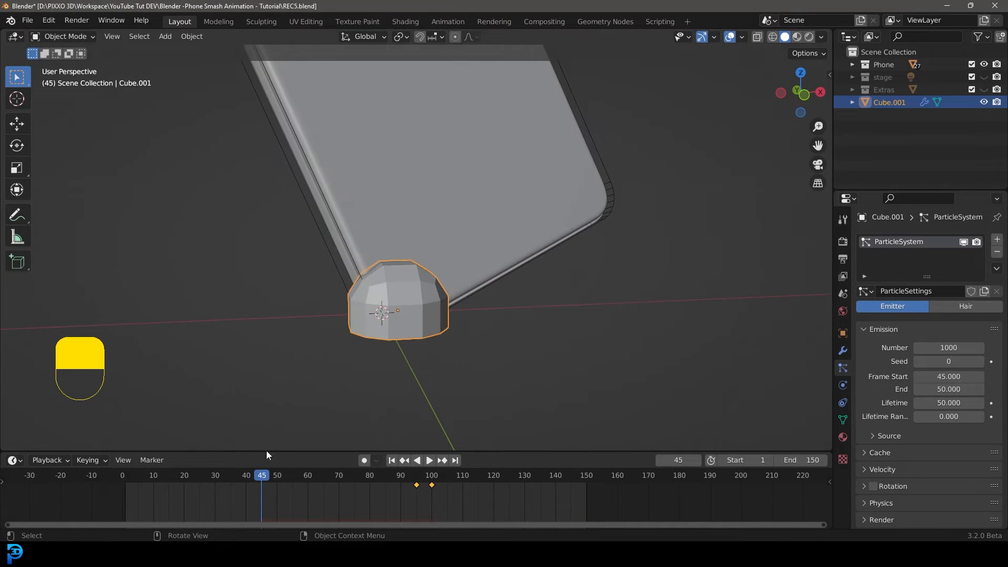
click(130, 480)
key(space)
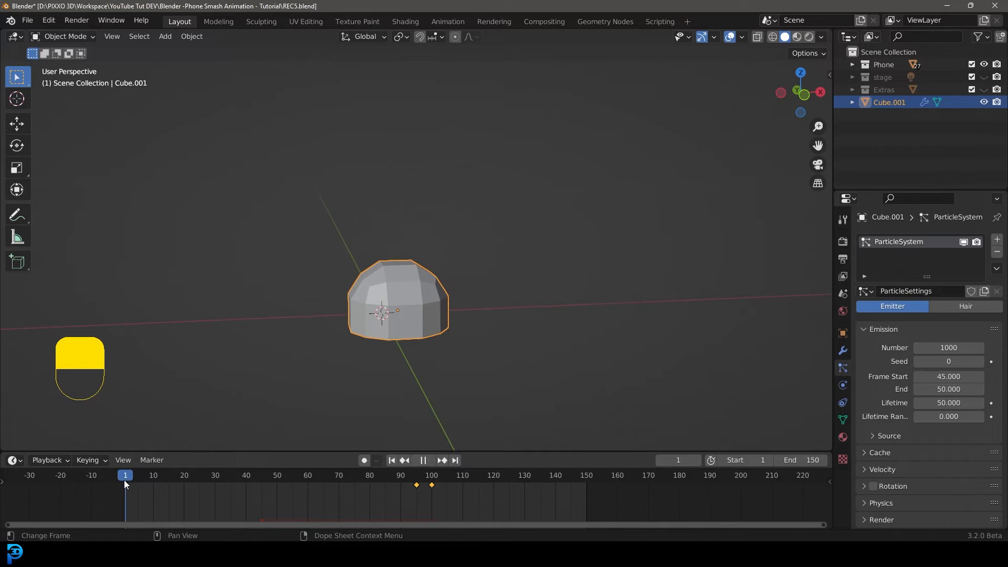
key(space)
scroll(493, 276, down, 5)
scroll(482, 288, up, 2)
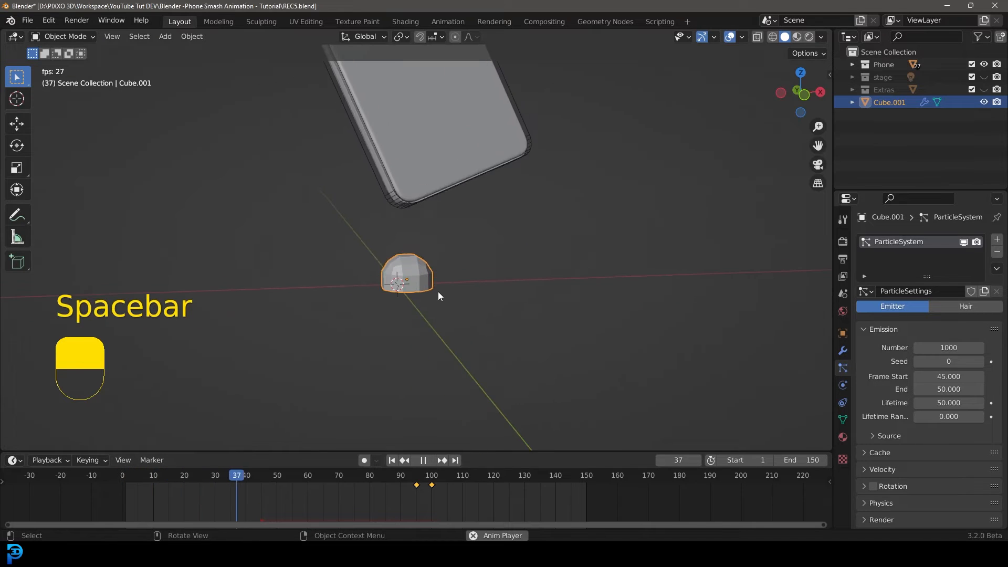
key(space)
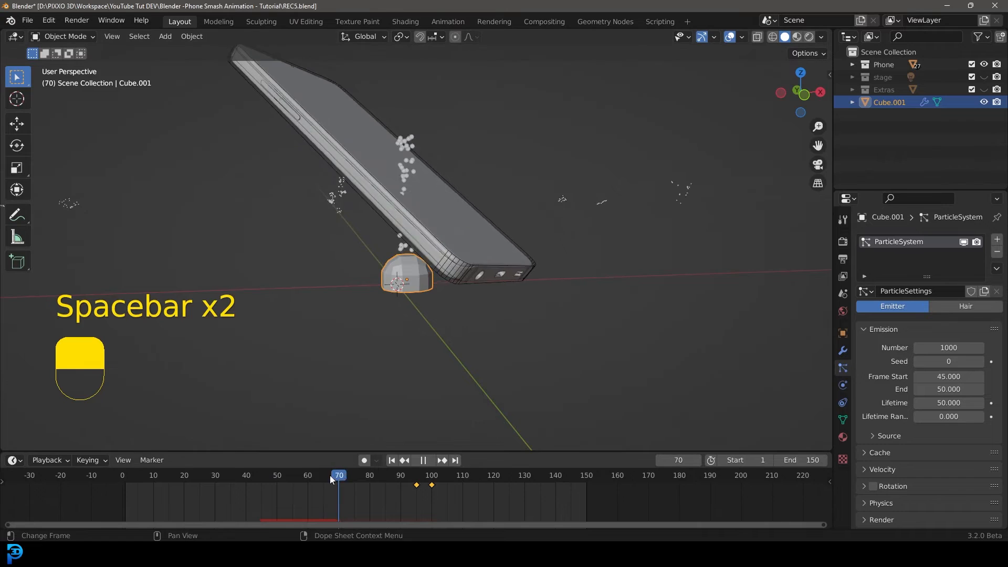
drag(330, 474, 124, 475)
key(space)
middle_drag(386, 255, 479, 266)
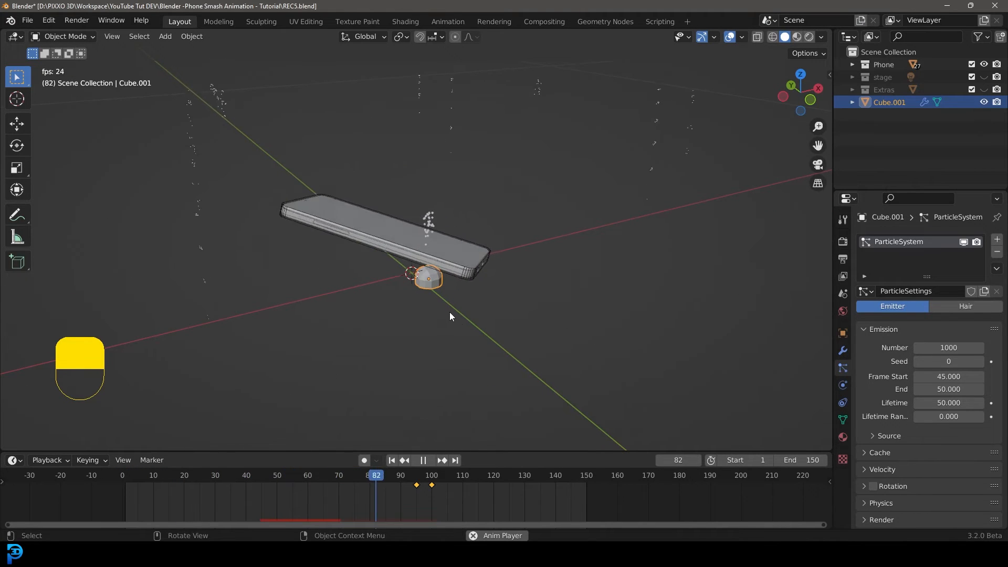
Set the particle lifetime to 100.
key(space)
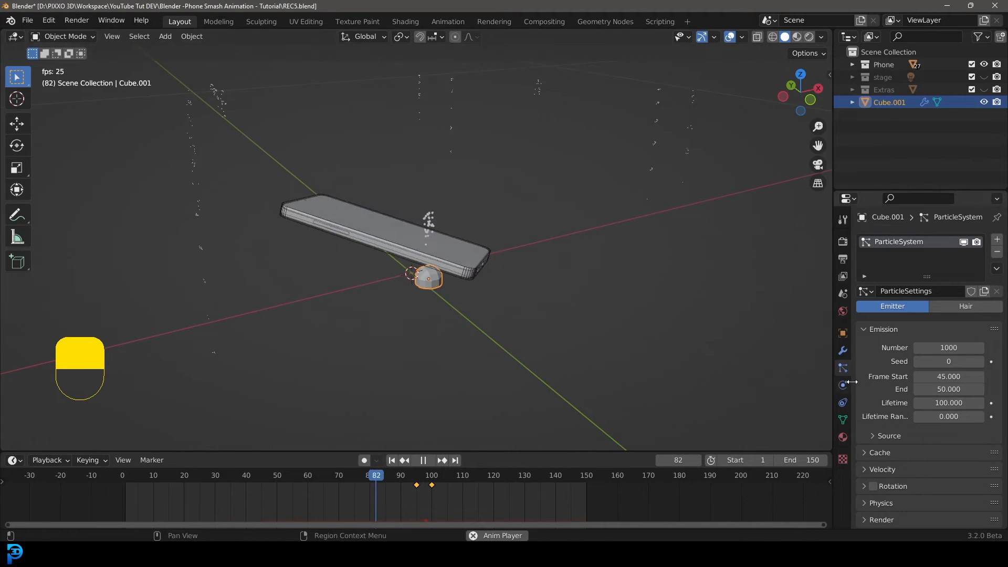
key(space)
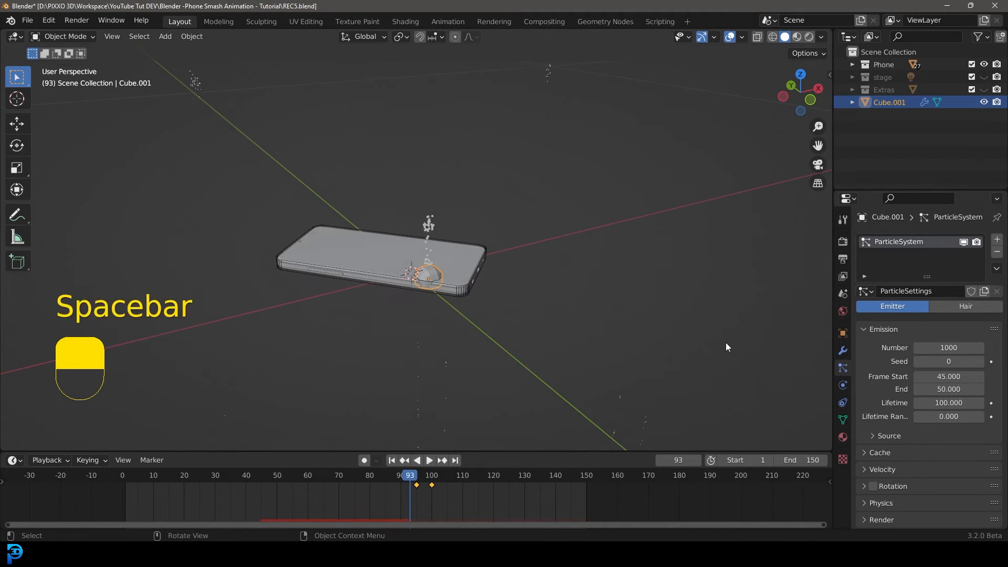
scroll(464, 271, up, 2)
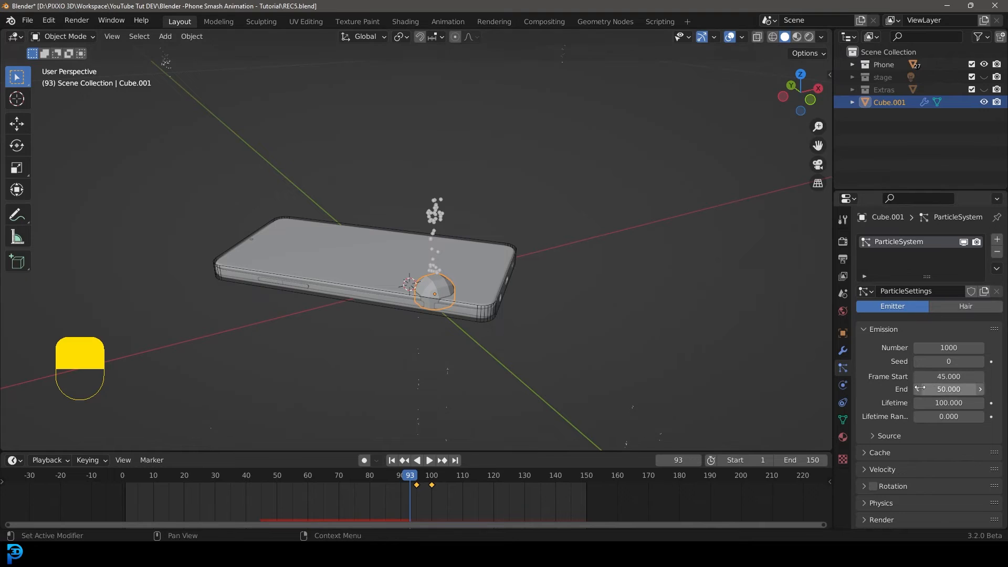
scroll(891, 381, down, 1)
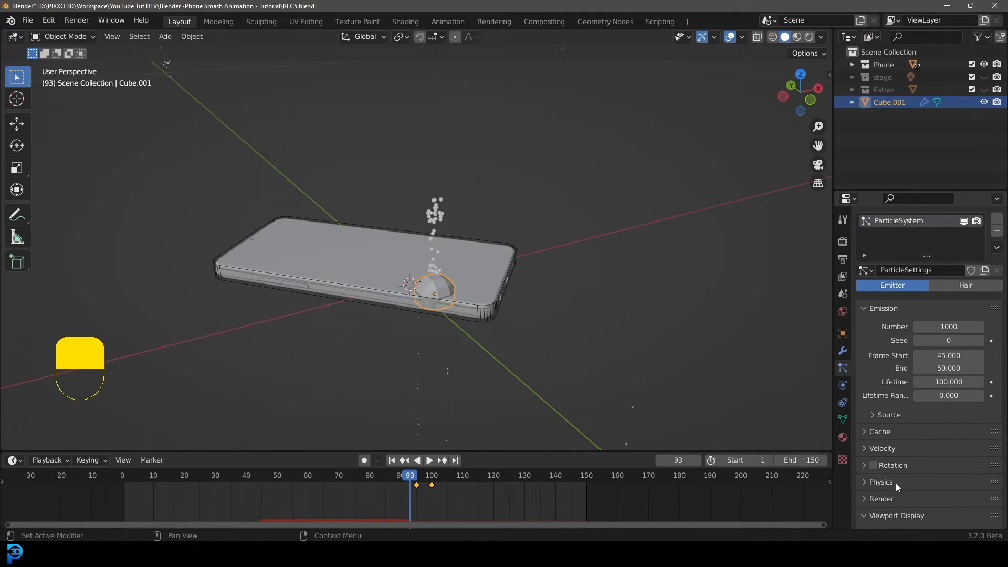
Open the particle physics Integration settings and set the Timestep to 0.010.
click(892, 483)
scroll(887, 478, down, 4)
scroll(887, 475, down, 2)
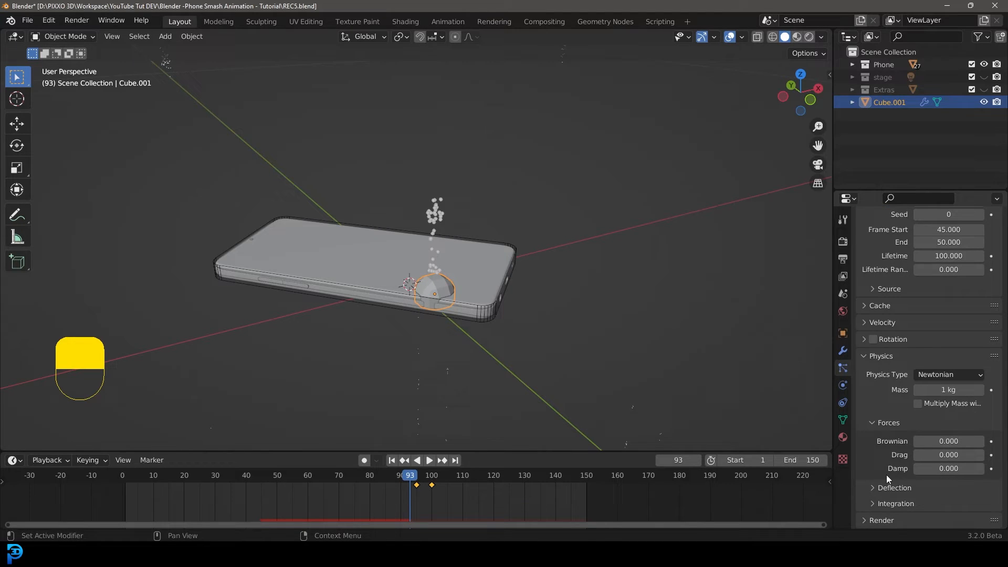
click(887, 504)
scroll(888, 488, down, 6)
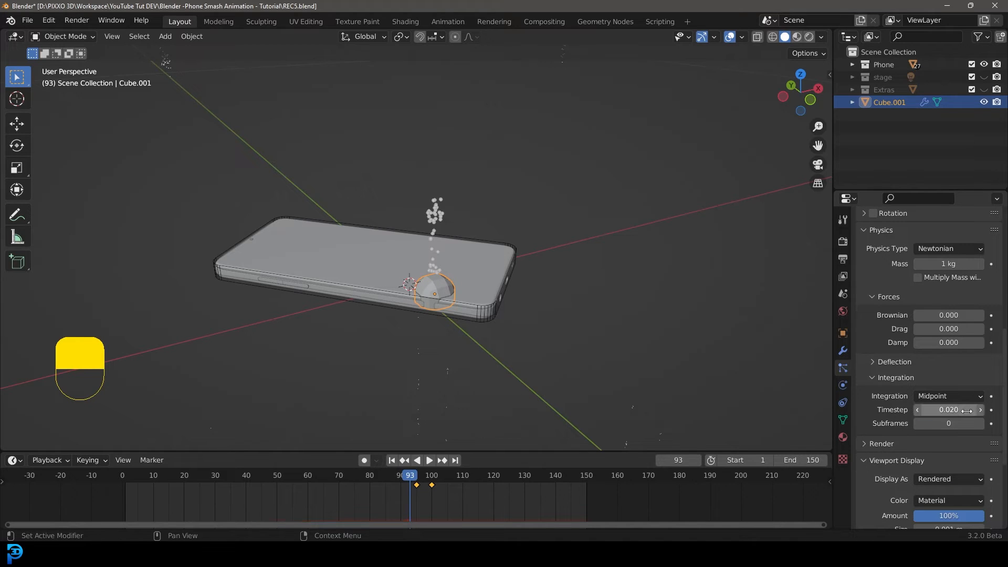
key(shift+Left)
key(space)
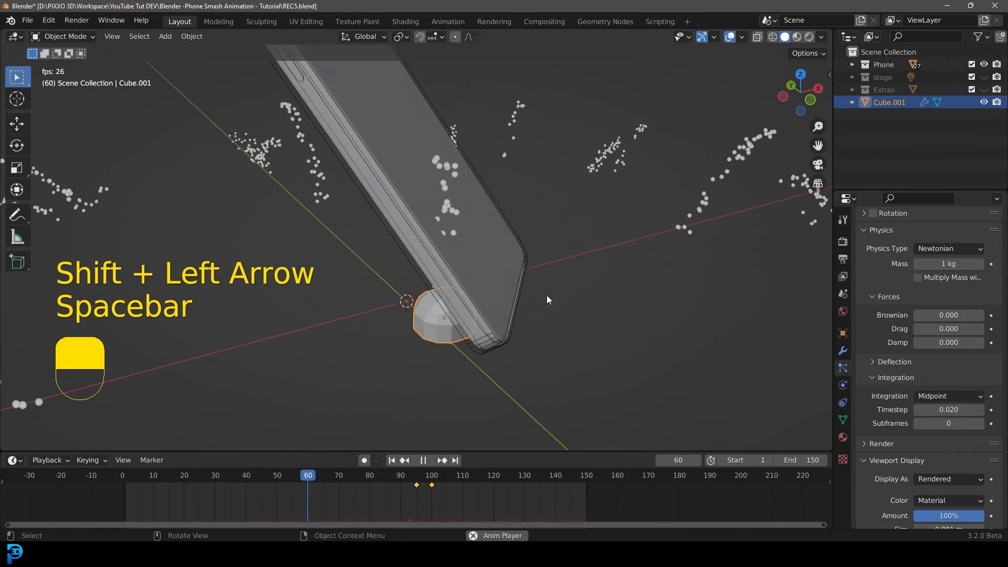
key(space)
scroll(919, 462, down, 3)
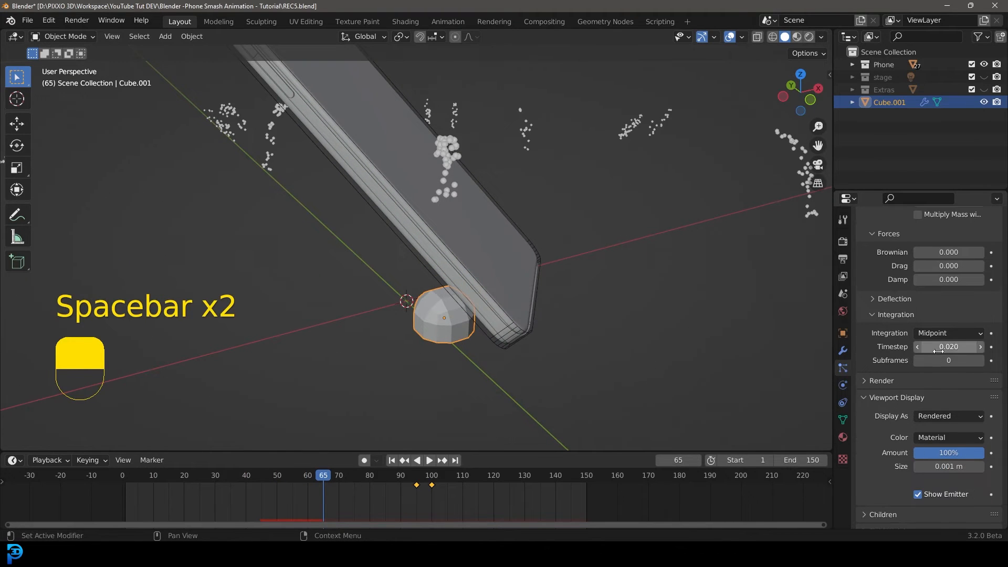
text(.0)
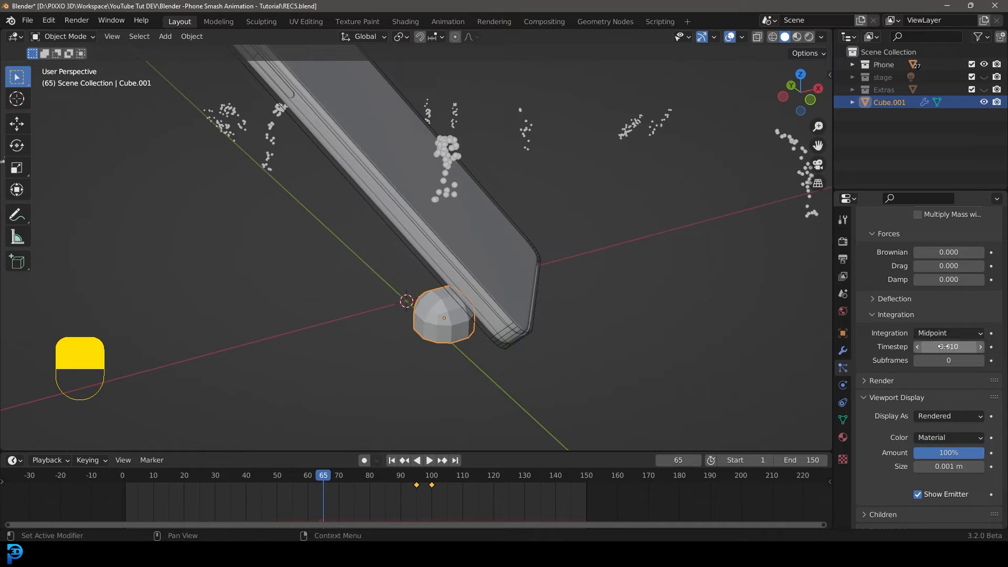
Replay the drop from the start to check the particle motion.
key(shift+Left)
key(space)
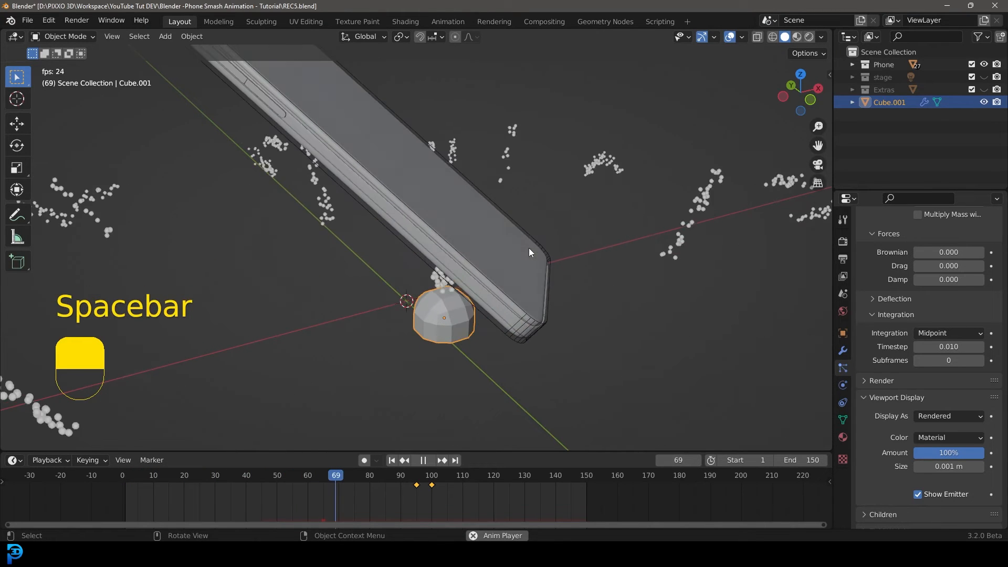
key(space)
key(shift+Left)
key(space)
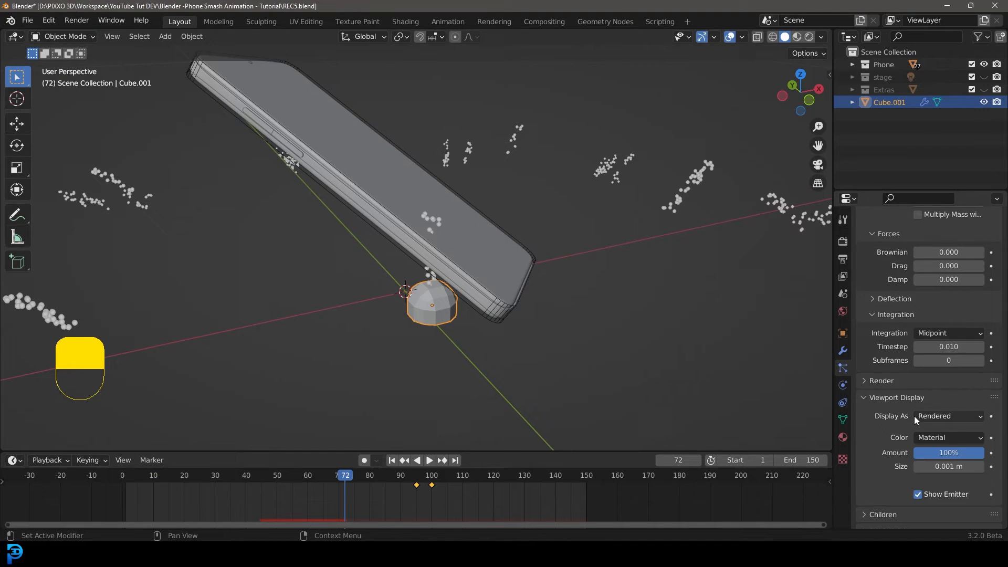
scroll(914, 415, up, 15)
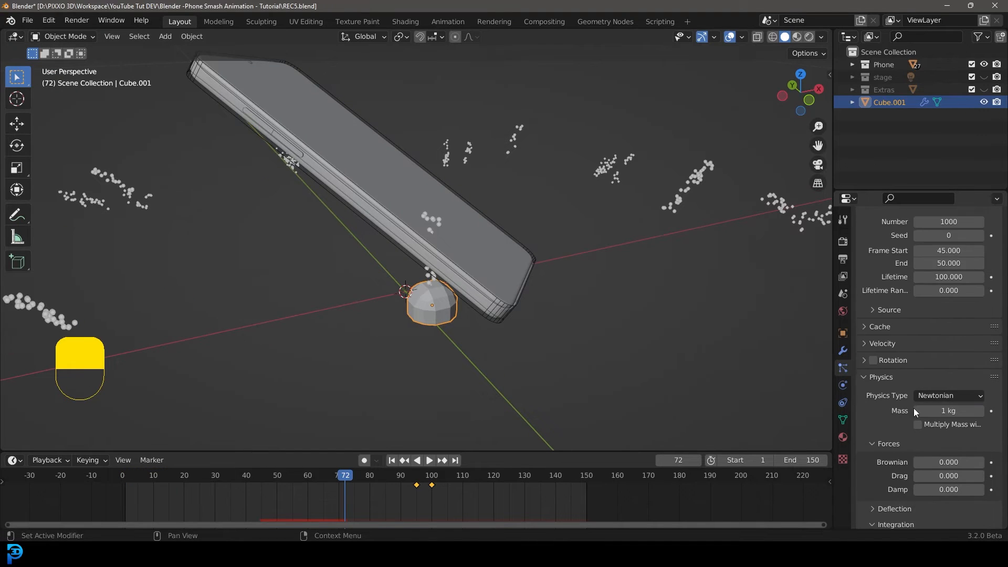
In the particle Source settings, keep emitting from Faces and set the distribution to Random.
click(876, 435)
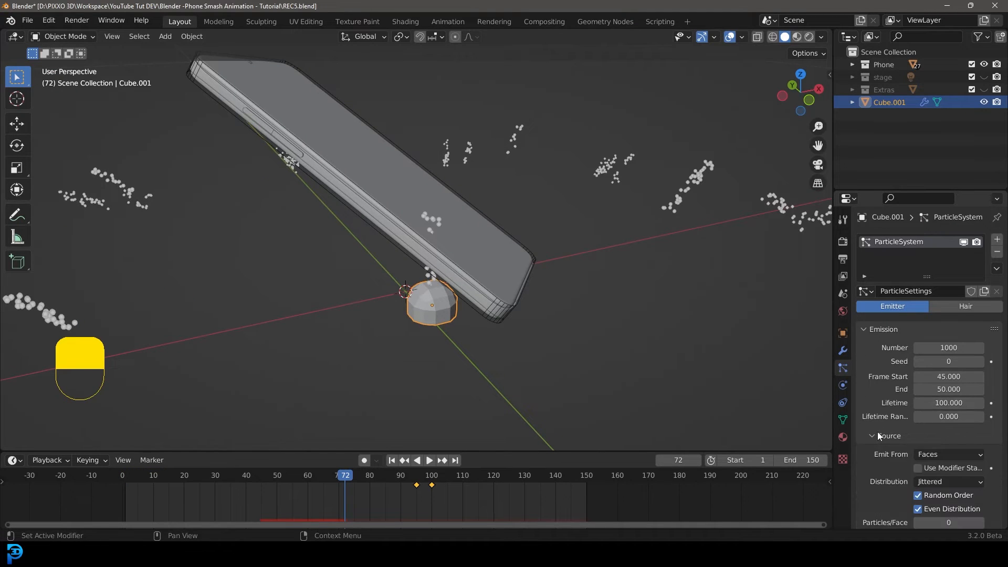
scroll(887, 420, down, 3)
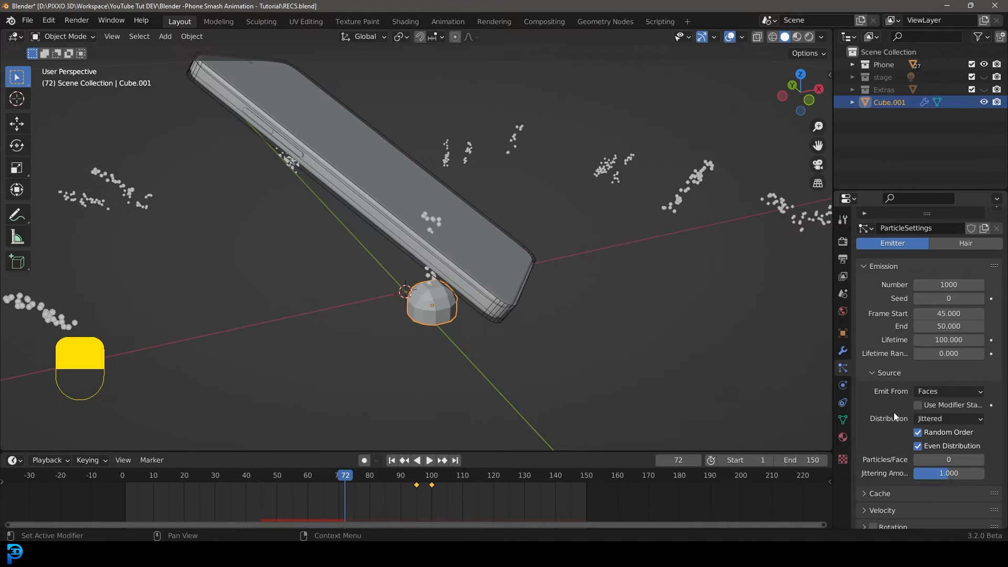
click(935, 392)
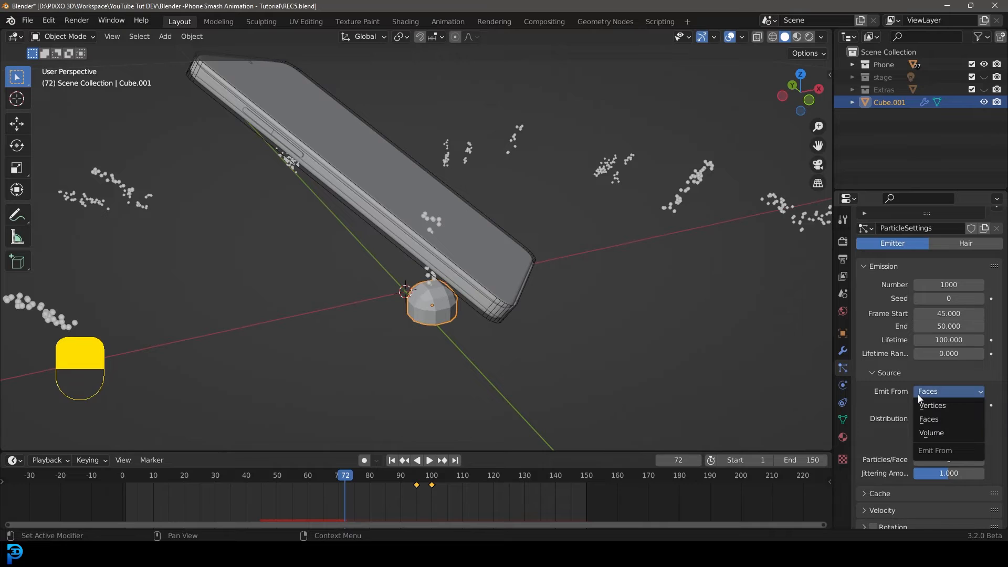
click(931, 418)
click(932, 416)
click(940, 446)
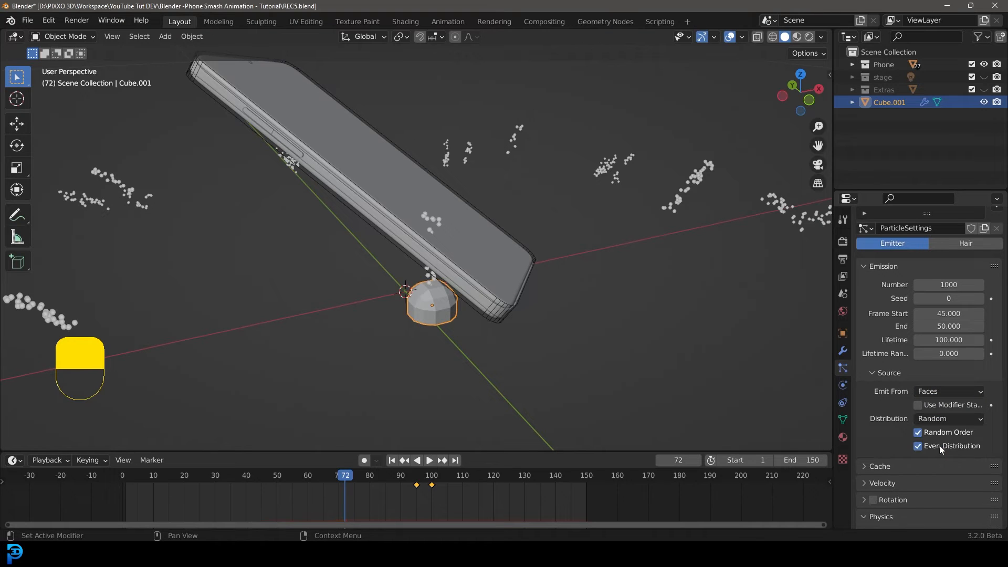
Replay the drop from the start to preview the debris spread.
key(shift+Left)
key(space)
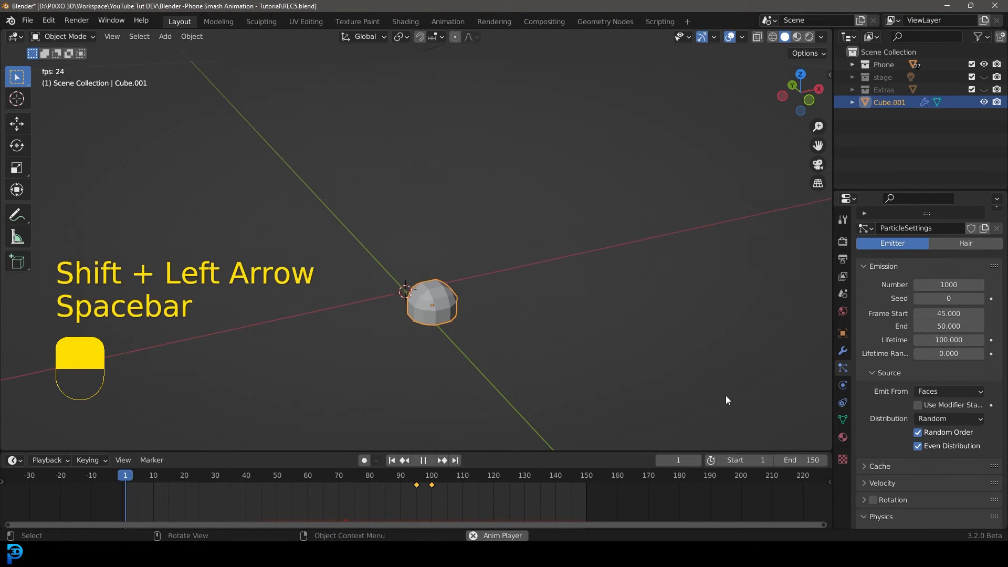
key(space)
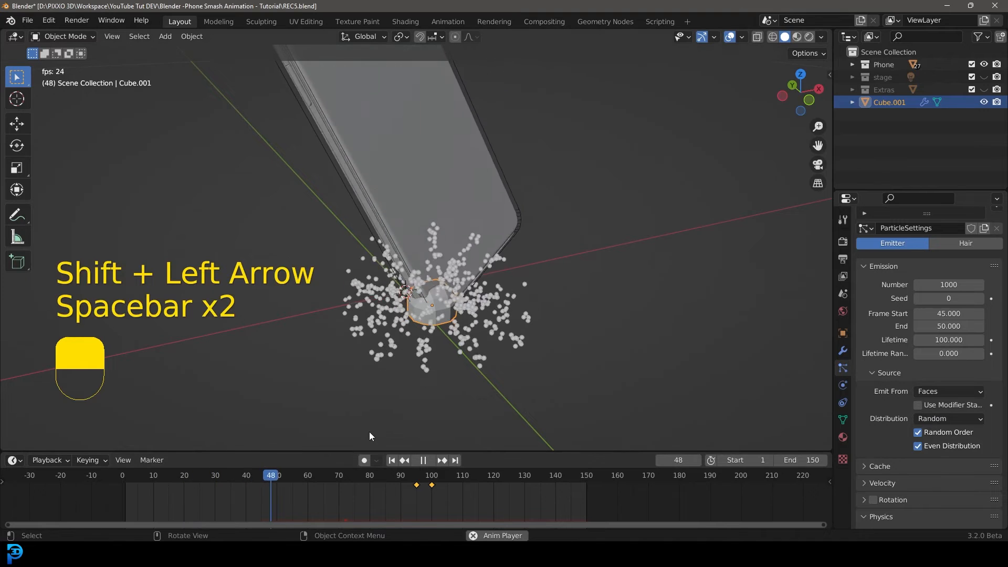
key(space)
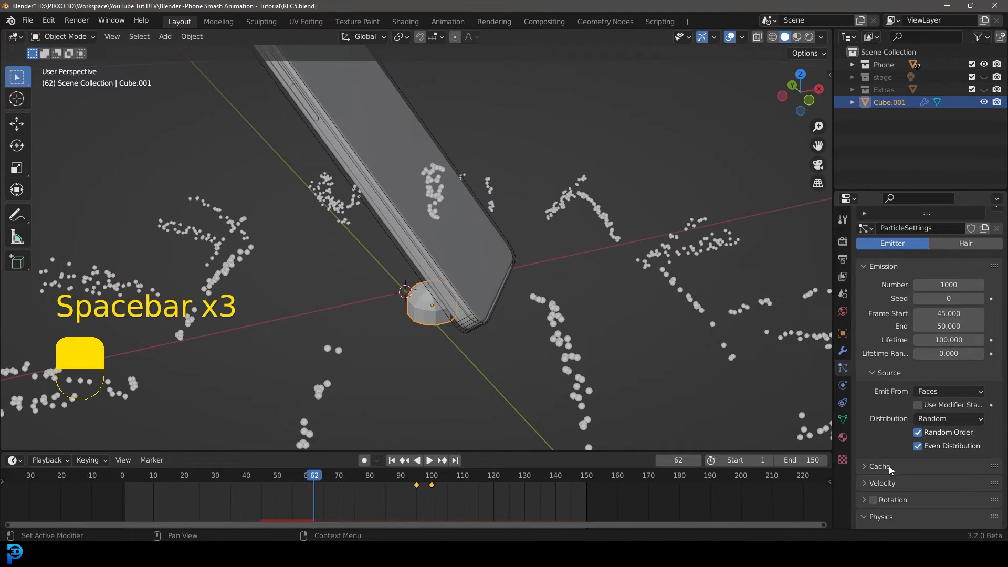
Set the particle velocity's object-aligned Z value to 1 m/s.
click(881, 481)
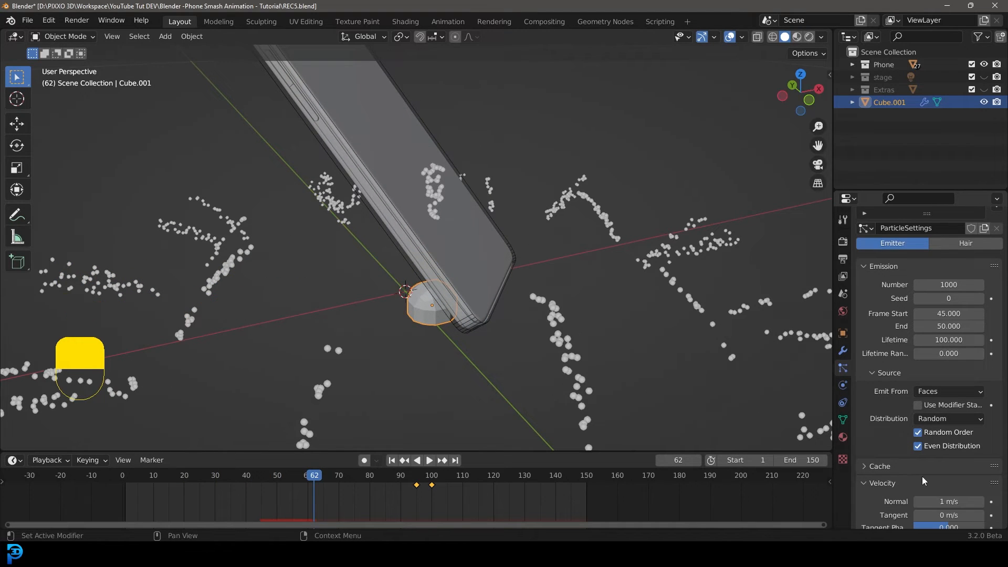
scroll(921, 476, down, 5)
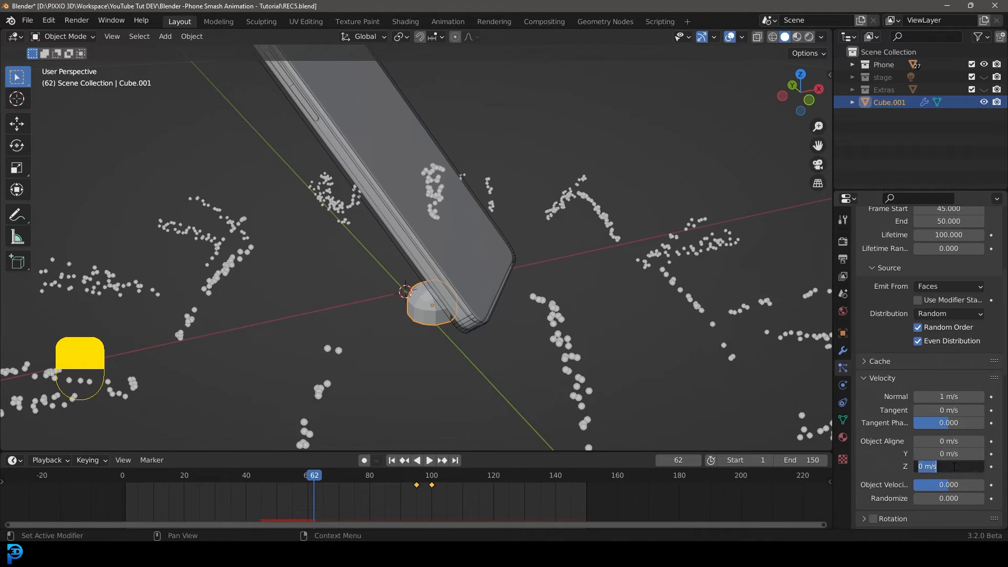
text(1)
key(Return)
Replay the drop from the start to preview the upward debris.
key(shift+Left)
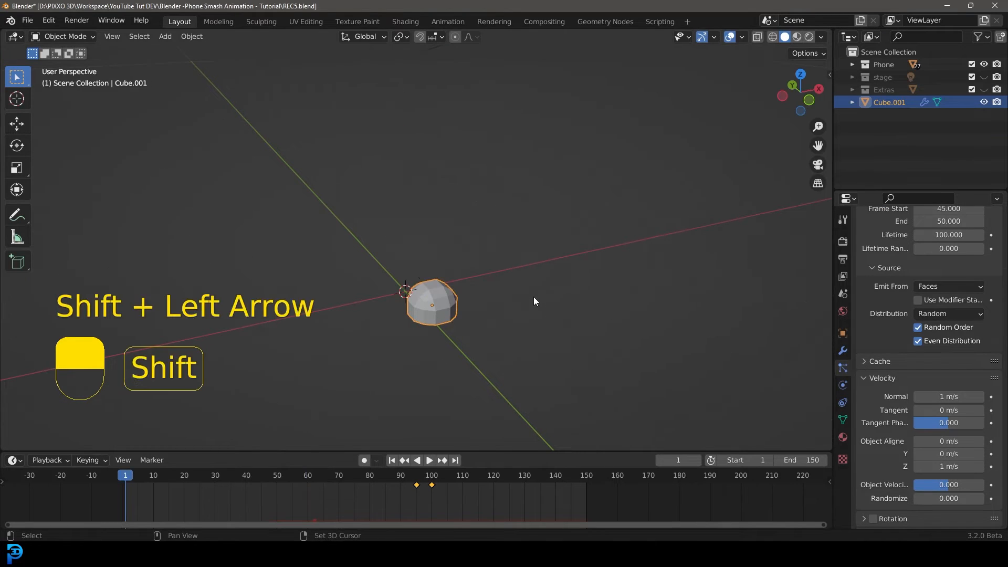
key(space)
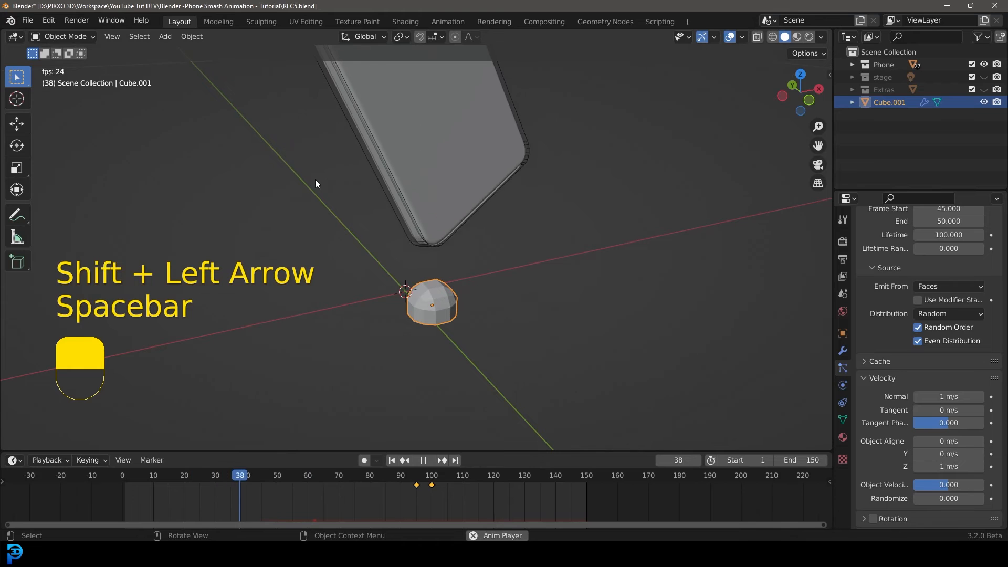
key(space)
middle_drag(330, 193, 465, 228)
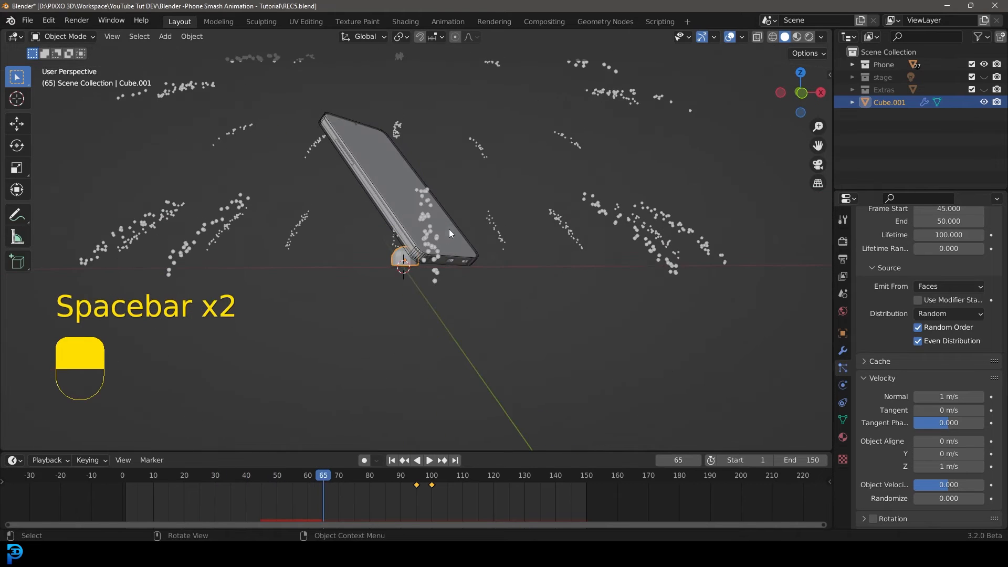
key(shift+Left)
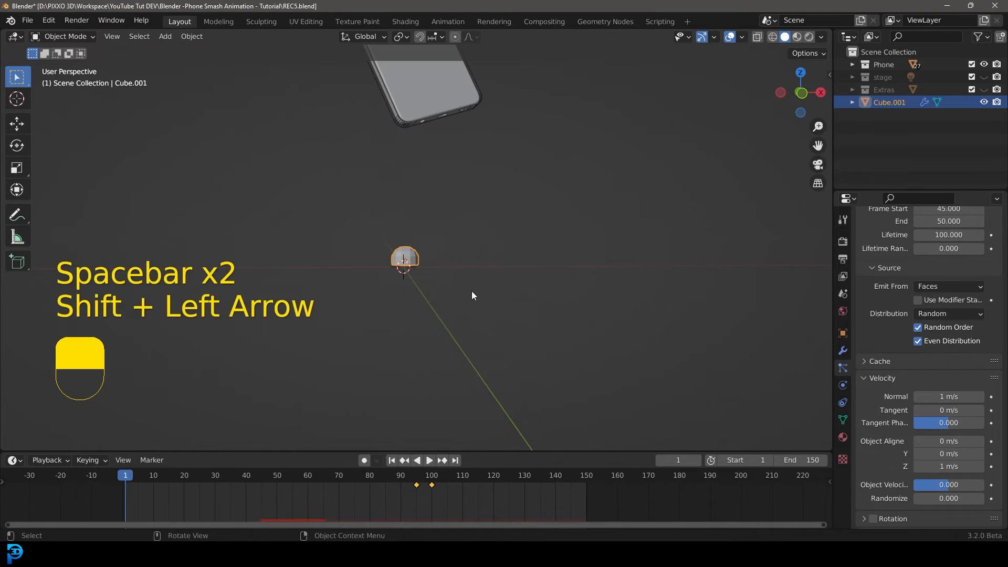
Play the animation and orbit the view around the impact to inspect the emitted debris.
key(space)
scroll(468, 291, up, 3)
middle_drag(467, 291, 537, 312)
key(space)
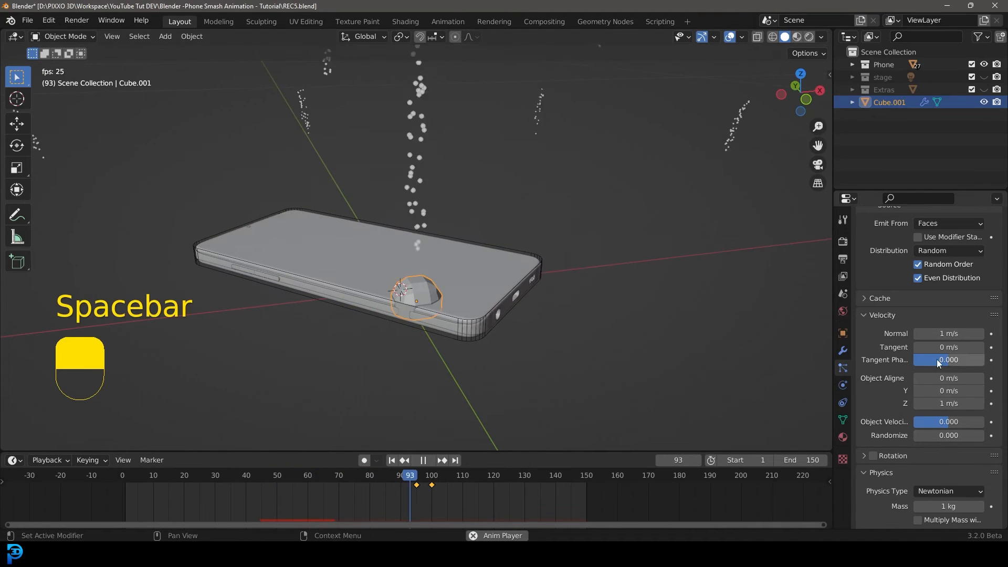
key(space)
Set the particle emission Number to 50.
scroll(941, 326, up, 8)
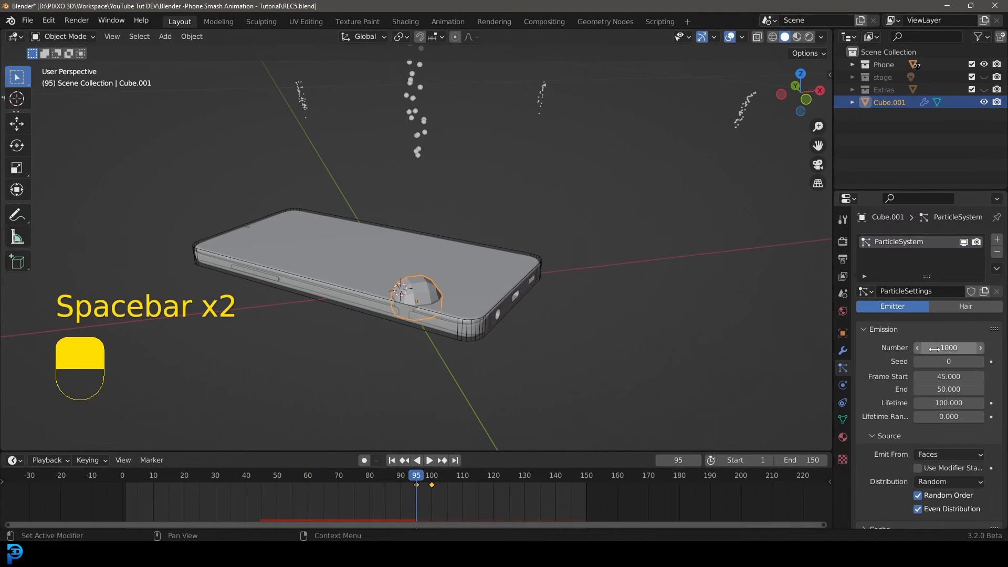
text(12)
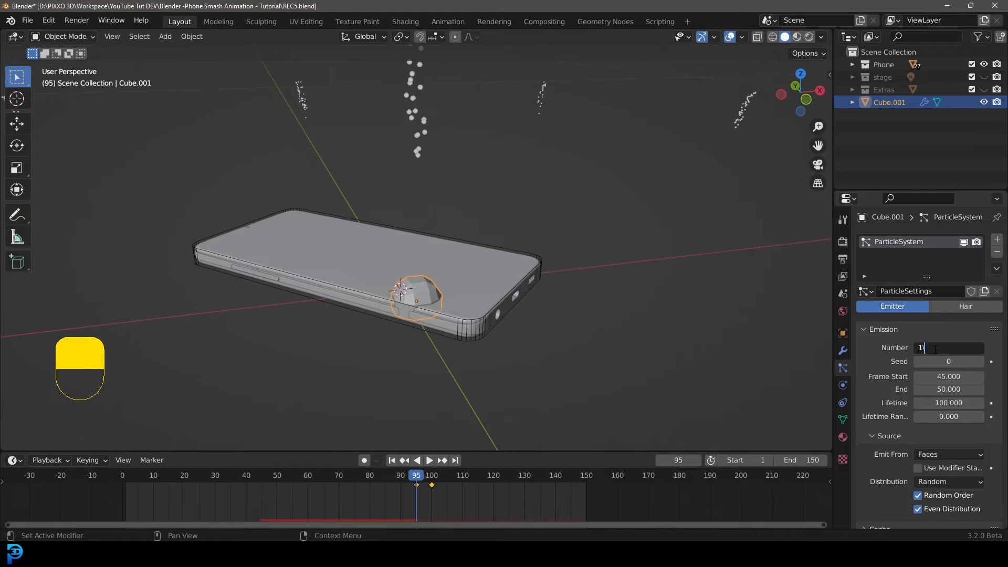
key(BackSpace)
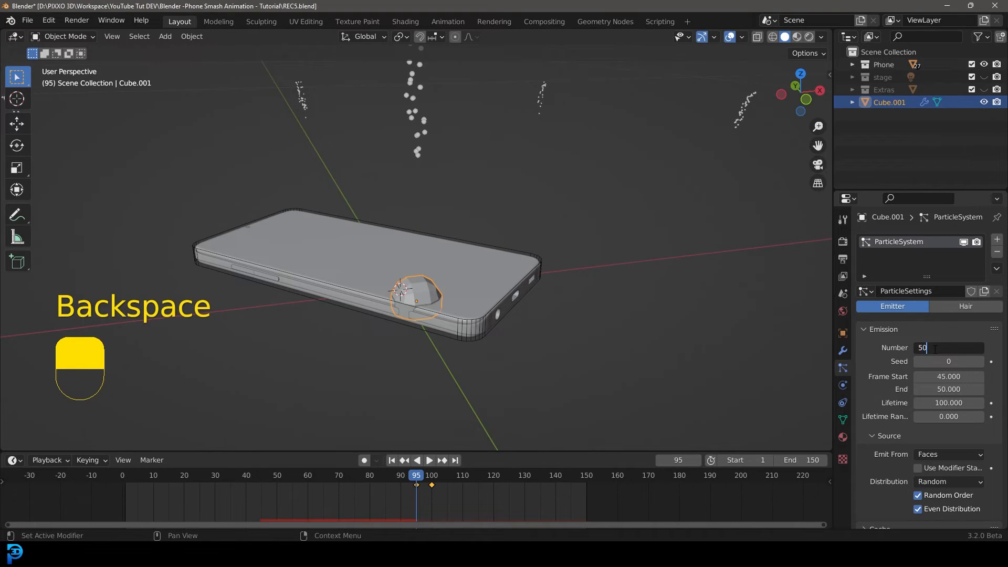
key(Return)
Replay the drop from the start to preview the reduced amount of debris.
key(shift+Left)
key(space)
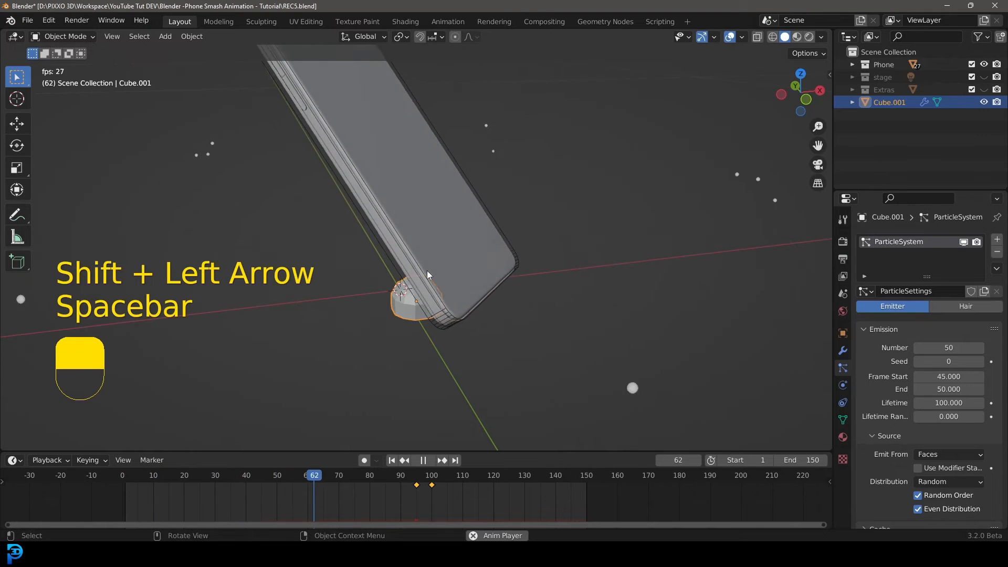
key(space)
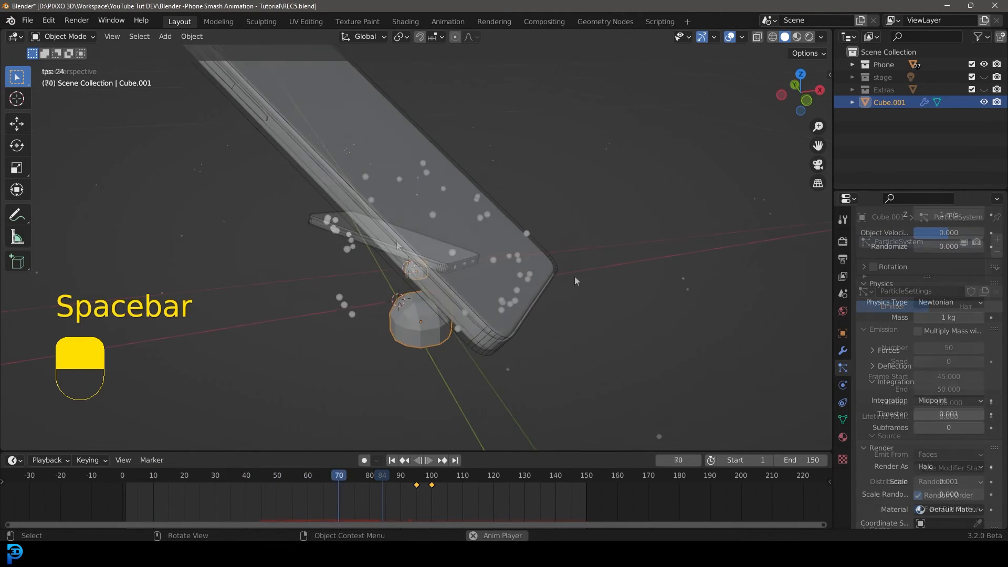
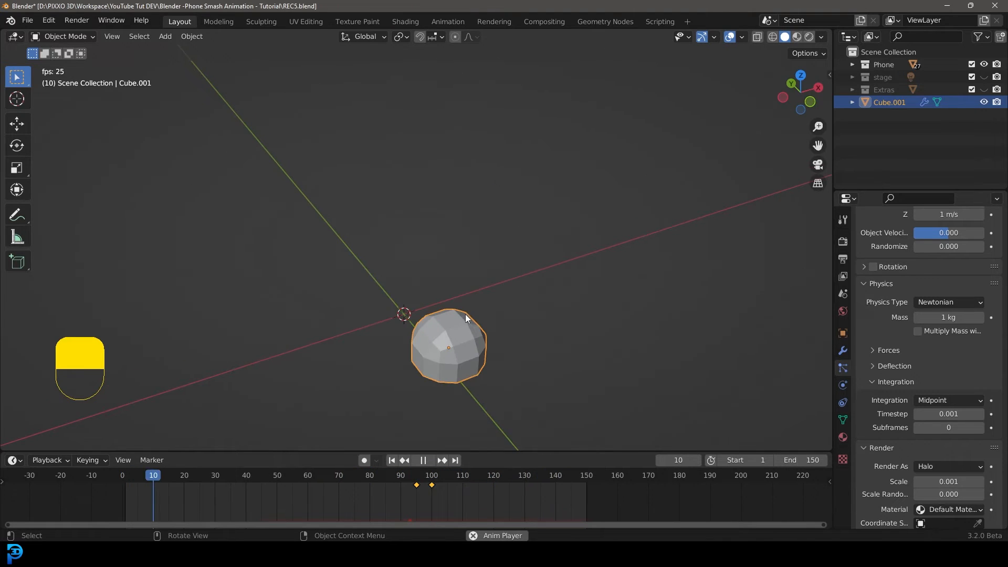
Play the drop animation and scrub the timeline to review the debris burst around the impact.
key(space)
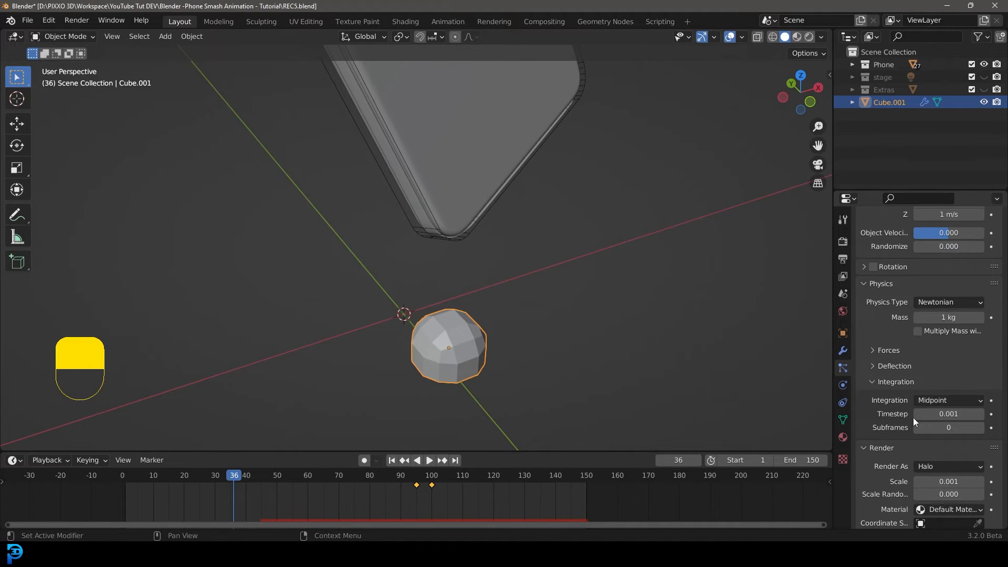
key(space)
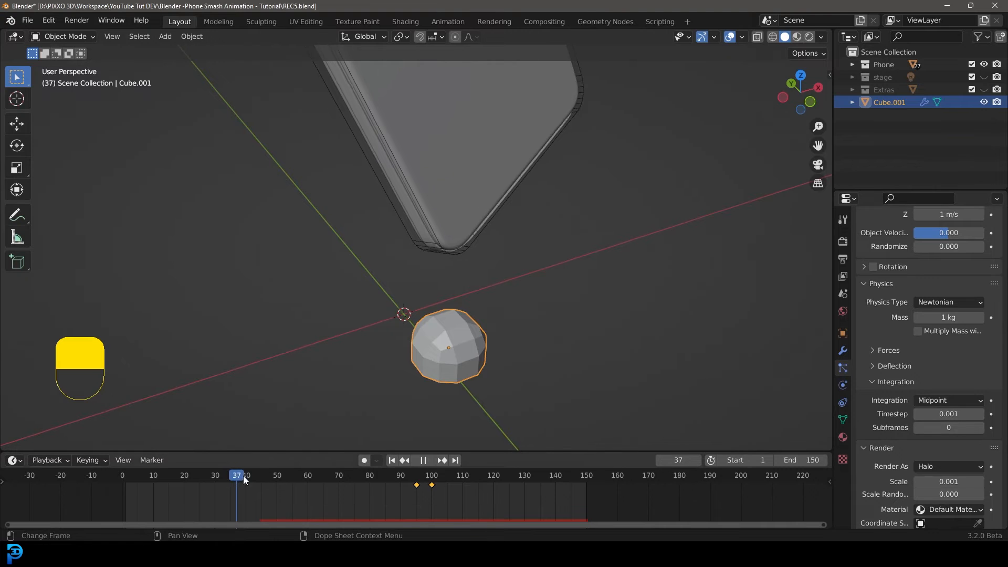
click(211, 478)
drag(212, 478, 342, 481)
key(space)
key(space)
key(space)
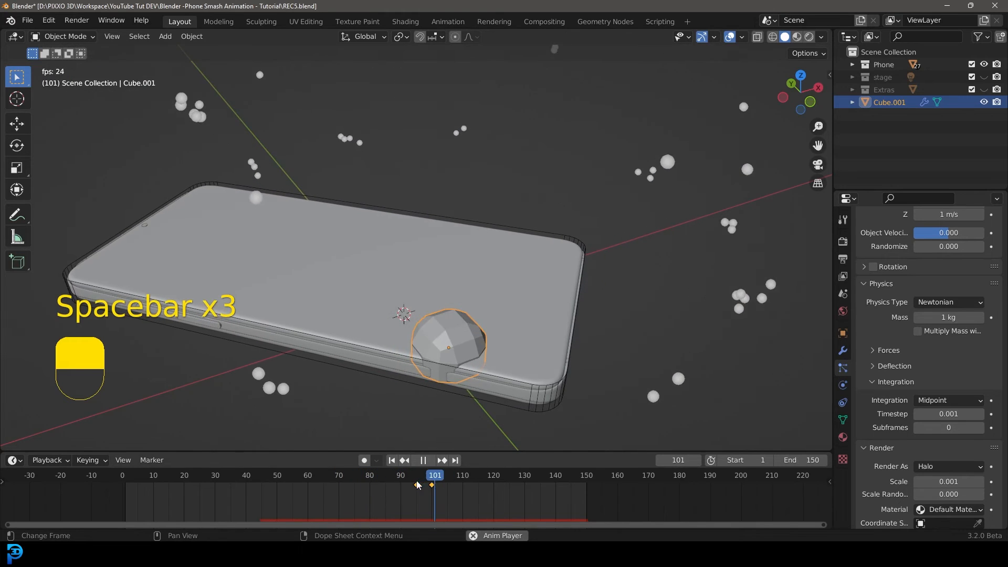
key(space)
Keyframe the particle Timestep at 0.001 on frame 87 and at 0.010 on frame 90.
drag(405, 478, 315, 484)
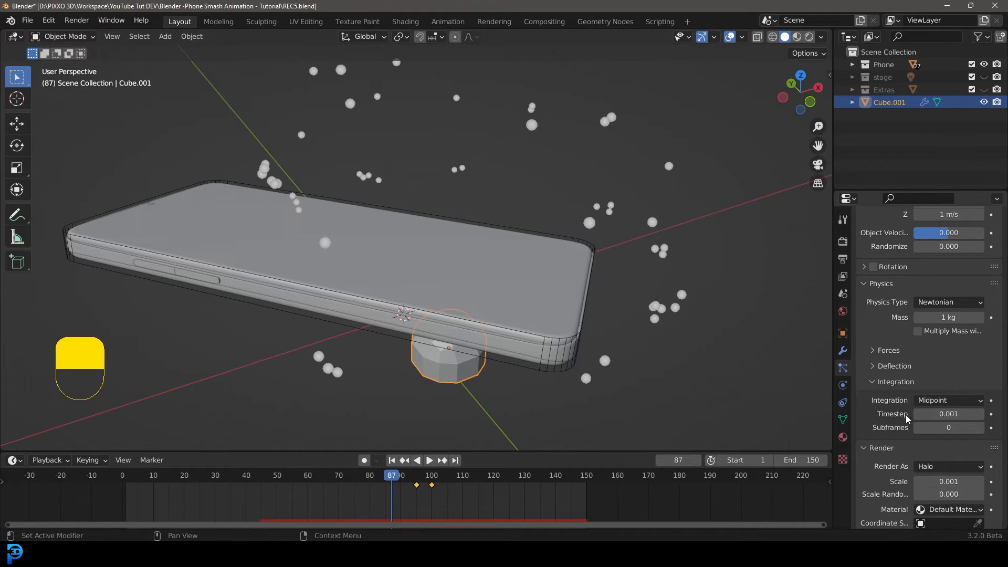
click(991, 415)
key(space)
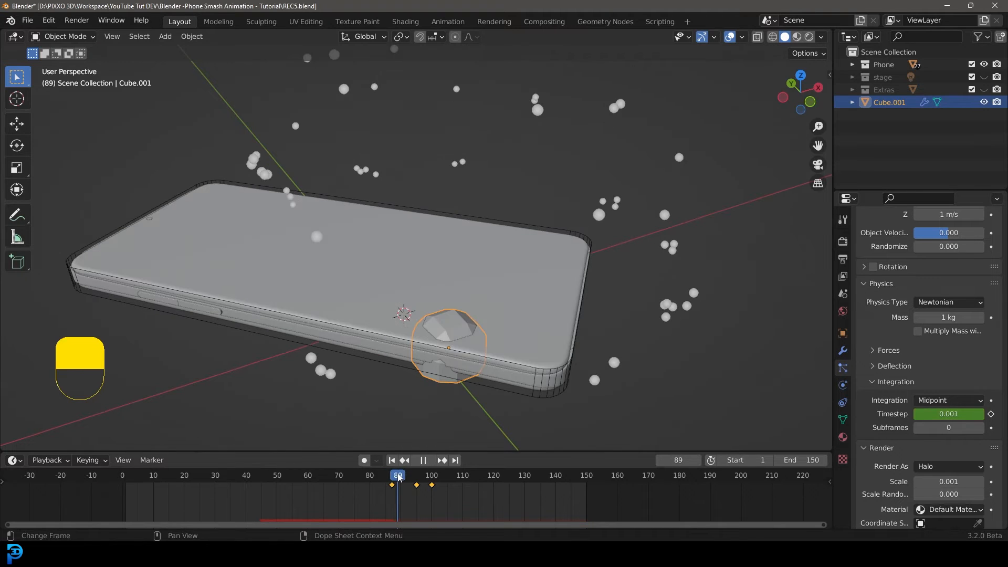
click(990, 414)
Replay the drop from the start to preview the timestep-keyed debris.
drag(400, 477, 134, 484)
key(space)
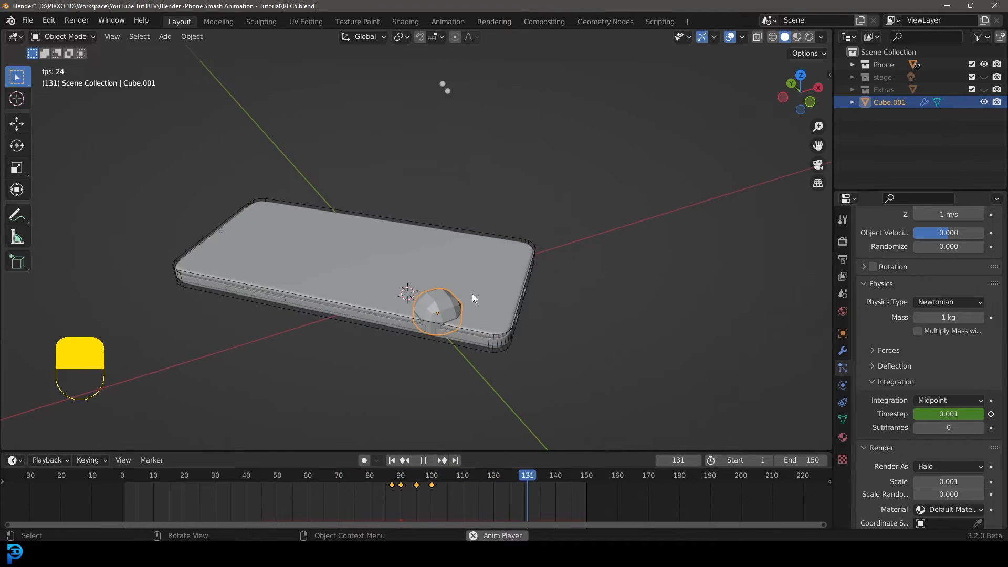
key(space)
key(shift+Left)
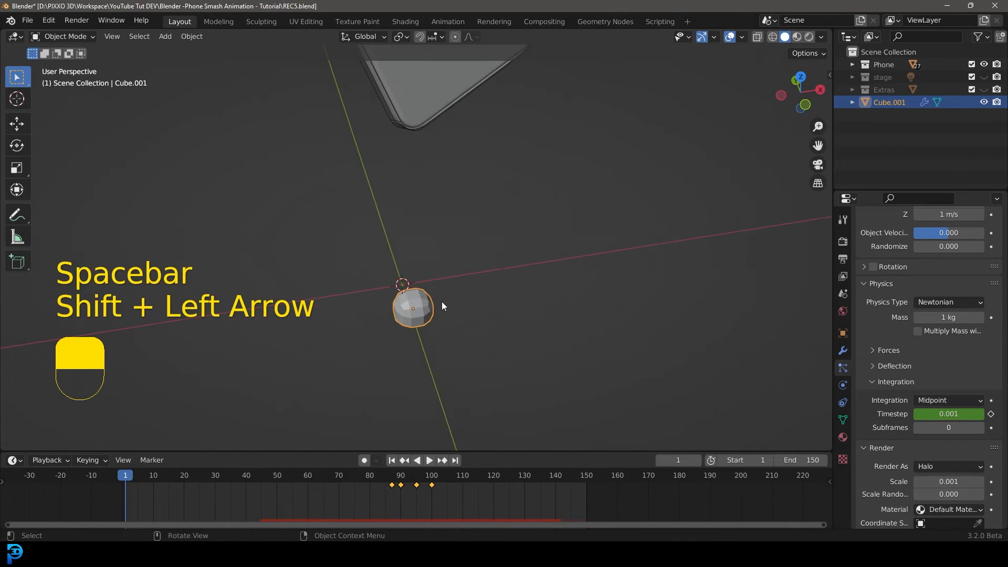
key(shift+Left)
key(space)
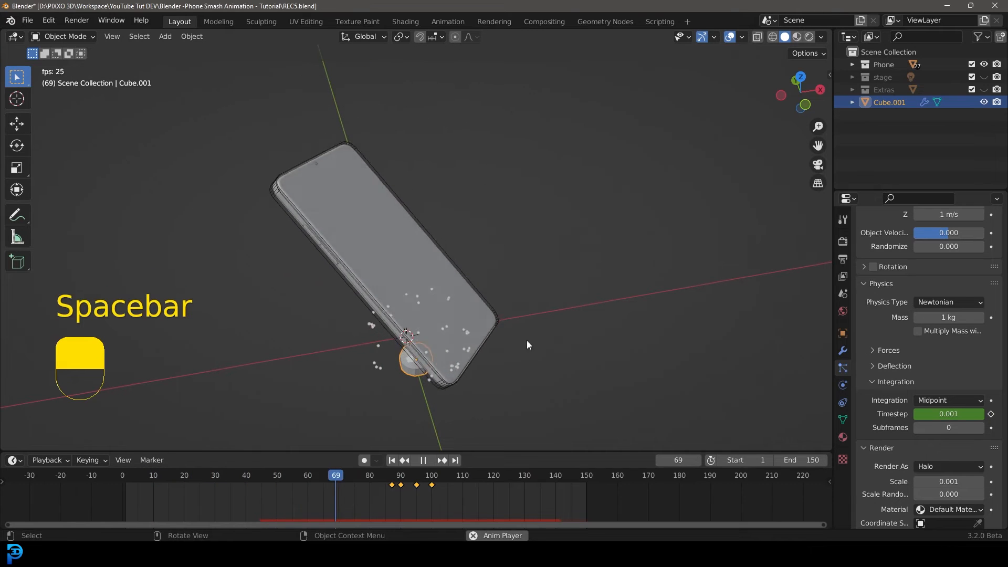
key(space)
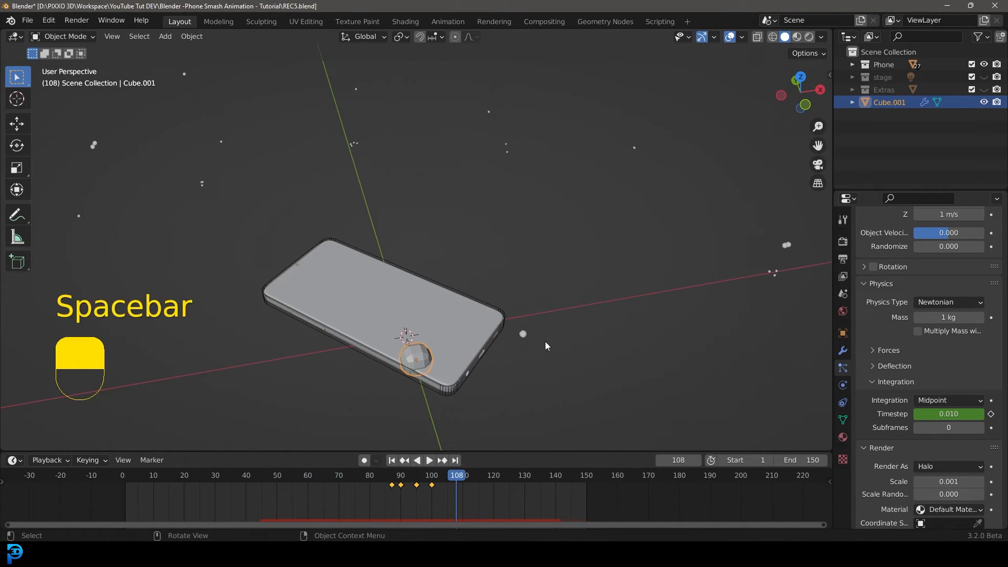
Add Collision physics to the phone's main object.
key(shift+Left)
click(424, 234)
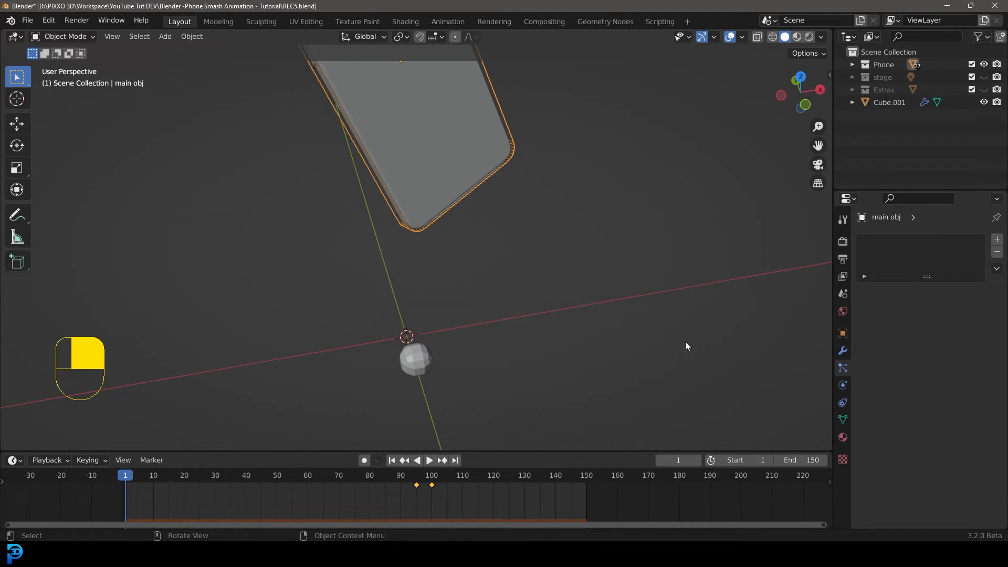
click(842, 385)
click(930, 256)
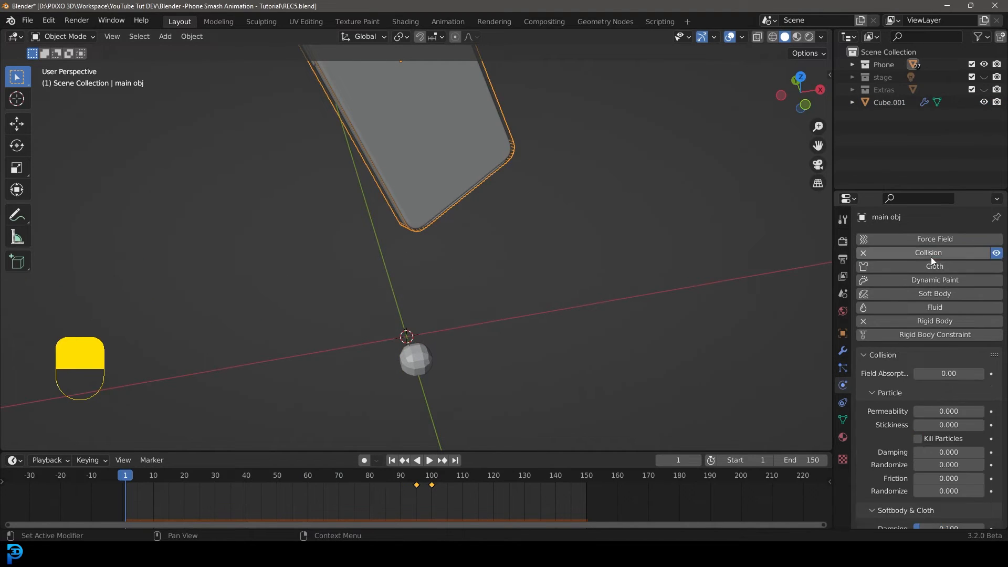
Replay the drop from the start to preview the debris colliding with the phone.
key(shift+Left)
key(space)
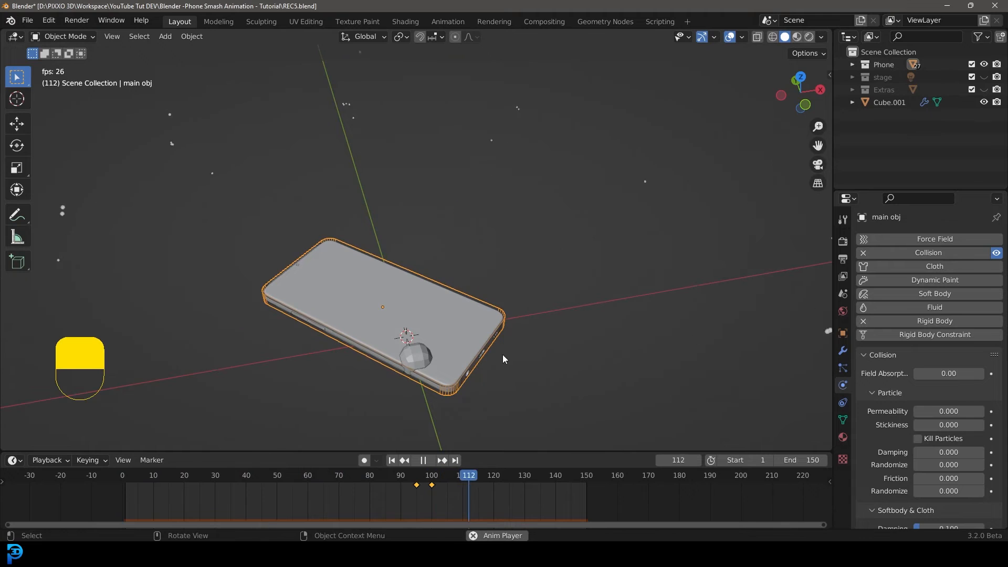
scroll(501, 358, down, 2)
middle_drag(499, 359, 471, 314)
key(space)
key(shift+Left)
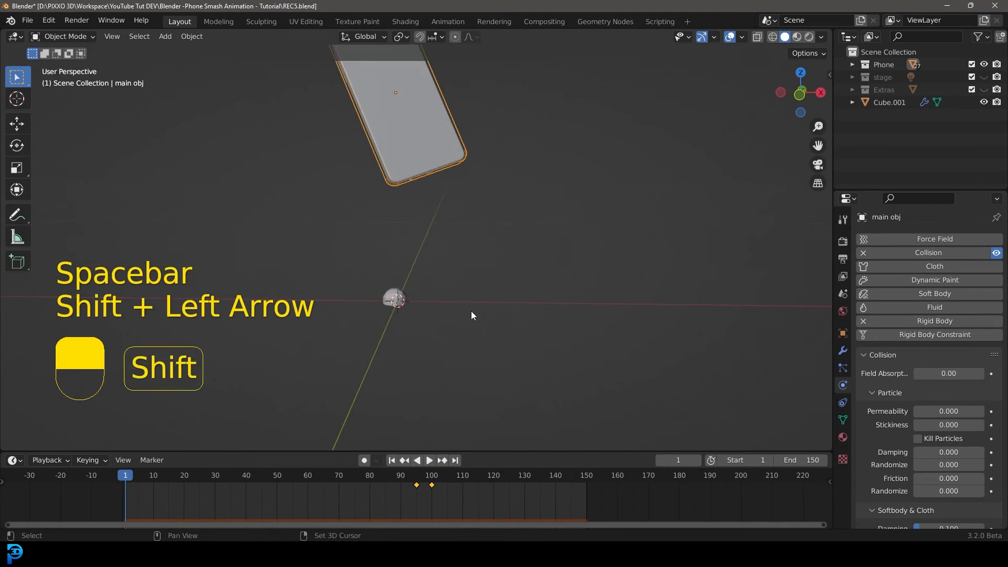
Add a cube mesh at the 3D cursor below the phone.
middle_drag(363, 181, 467, 311)
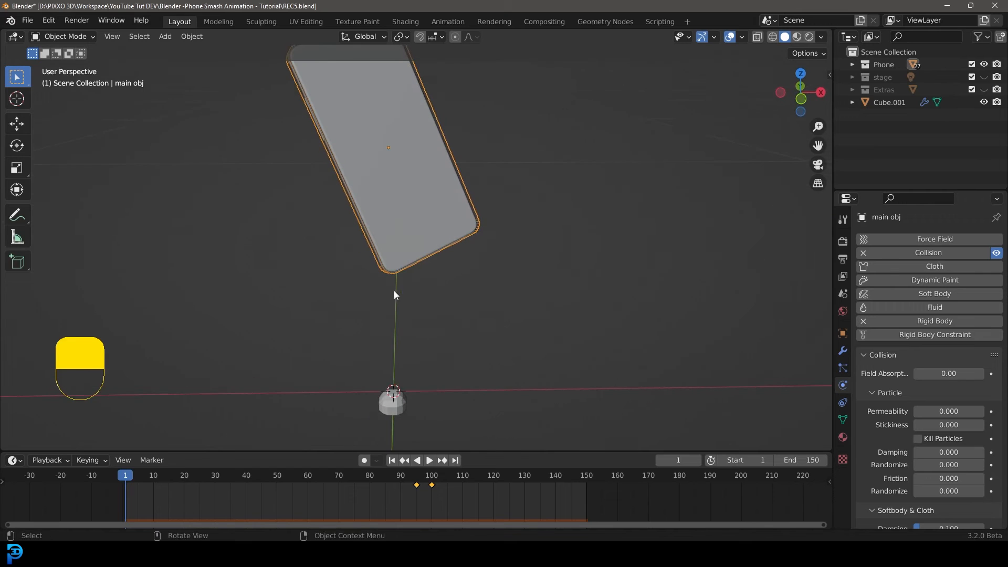
click(399, 403)
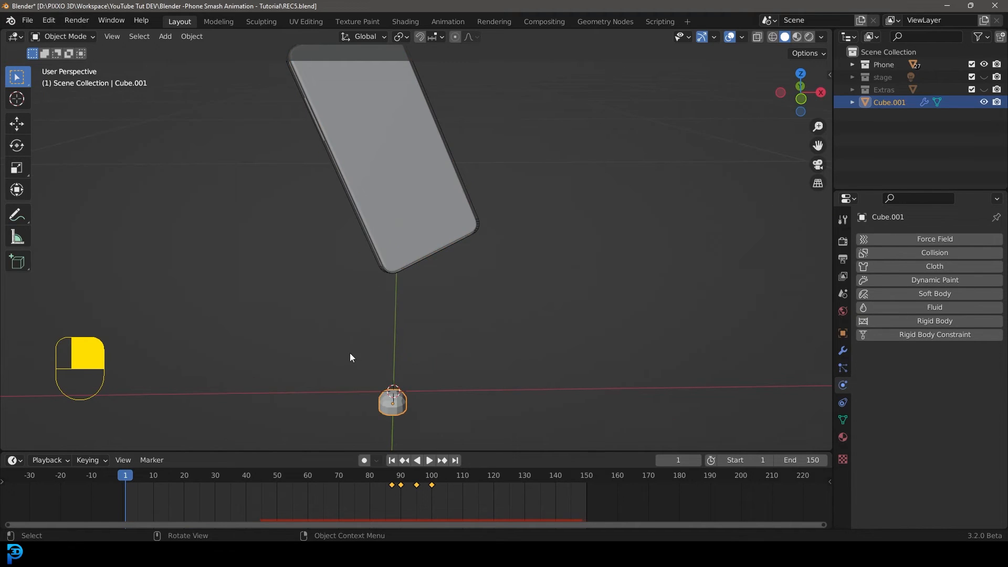
middle_drag(350, 353, 417, 165)
key(shift+a)
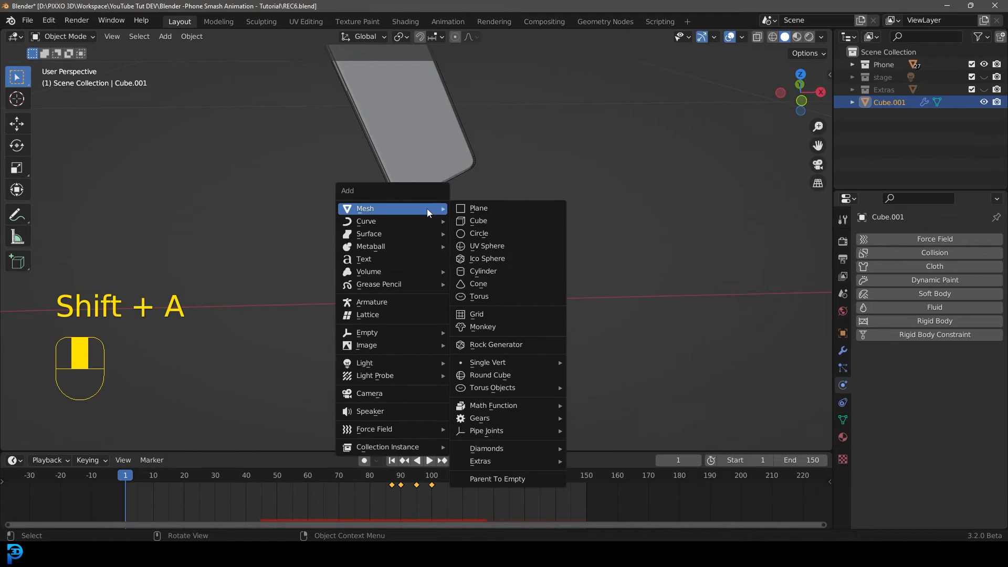
click(493, 220)
scroll(478, 224, down, 3)
scroll(534, 241, up, 5)
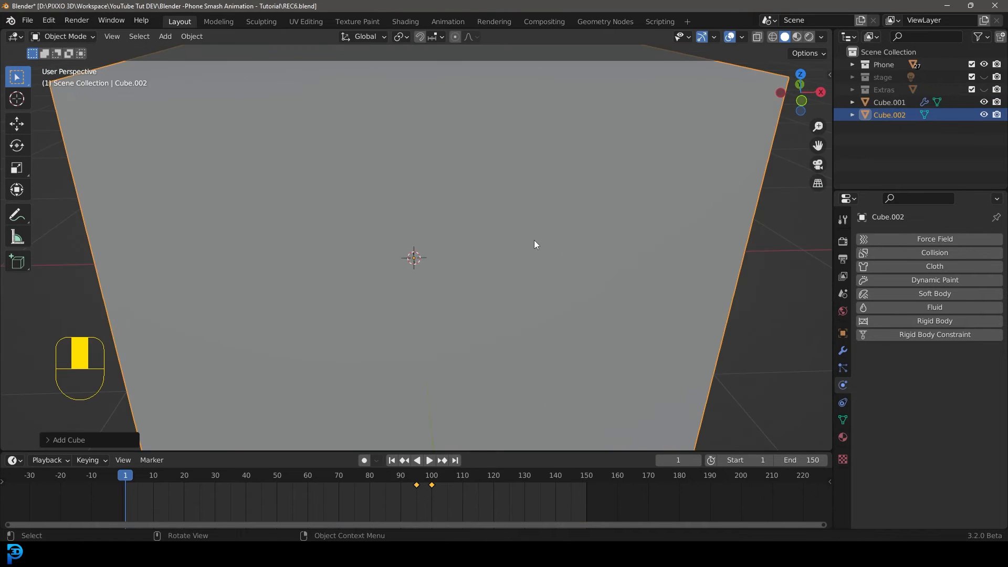
Scale the new cube down in Edit Mode, then apply its scale.
key(Tab)
key(s)
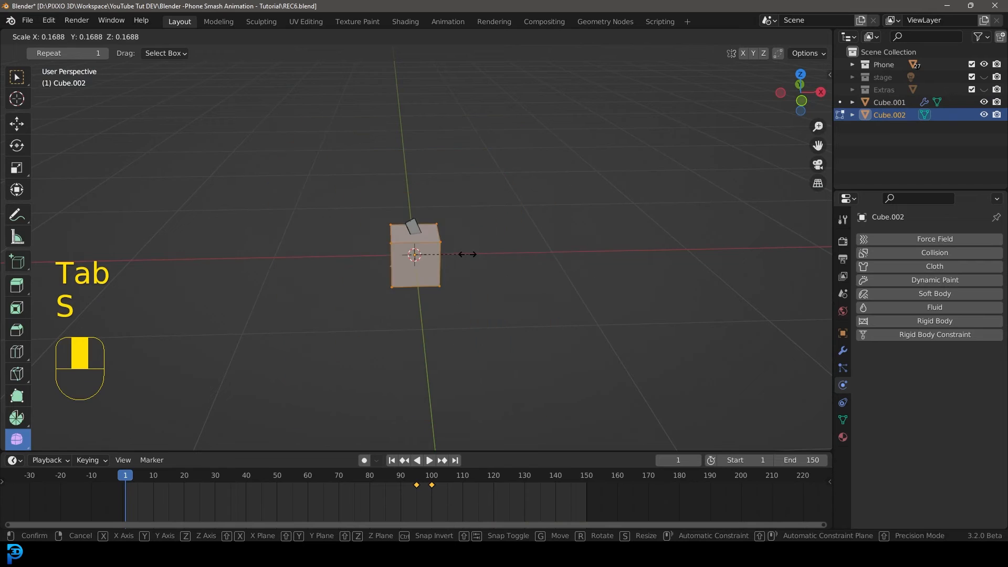
click(473, 260)
key(s)
click(477, 268)
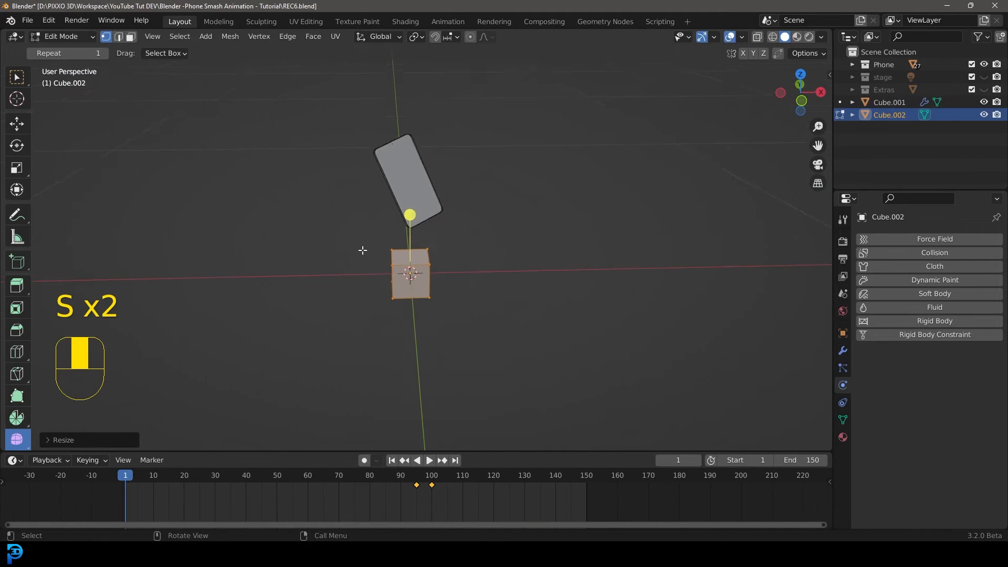
scroll(487, 269, up, 3)
scroll(546, 316, up, 2)
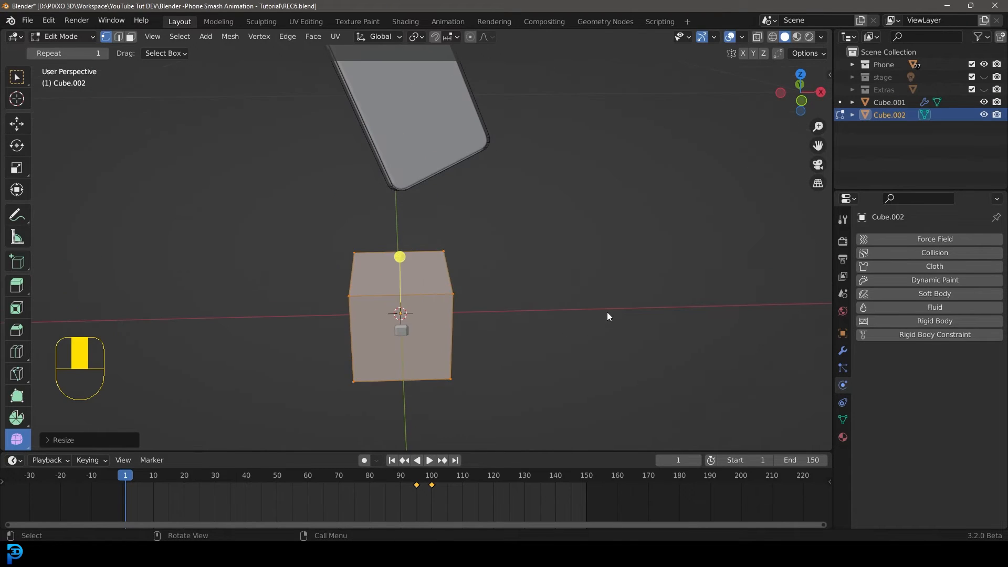
key(s)
click(485, 306)
key(Tab)
key(ctrl+a)
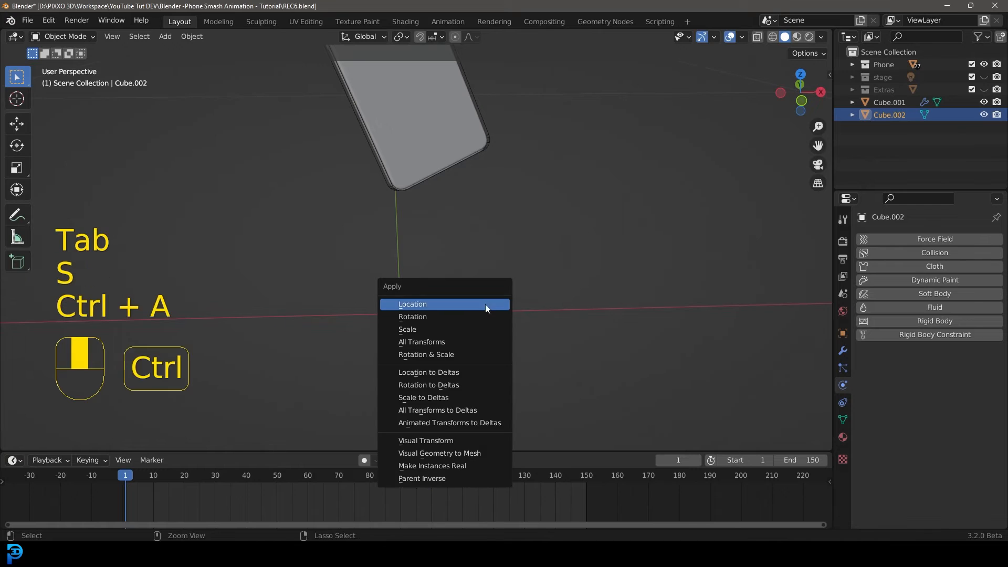
click(455, 329)
Shrink the cube's mesh further in Edit Mode.
key(Tab)
key(s)
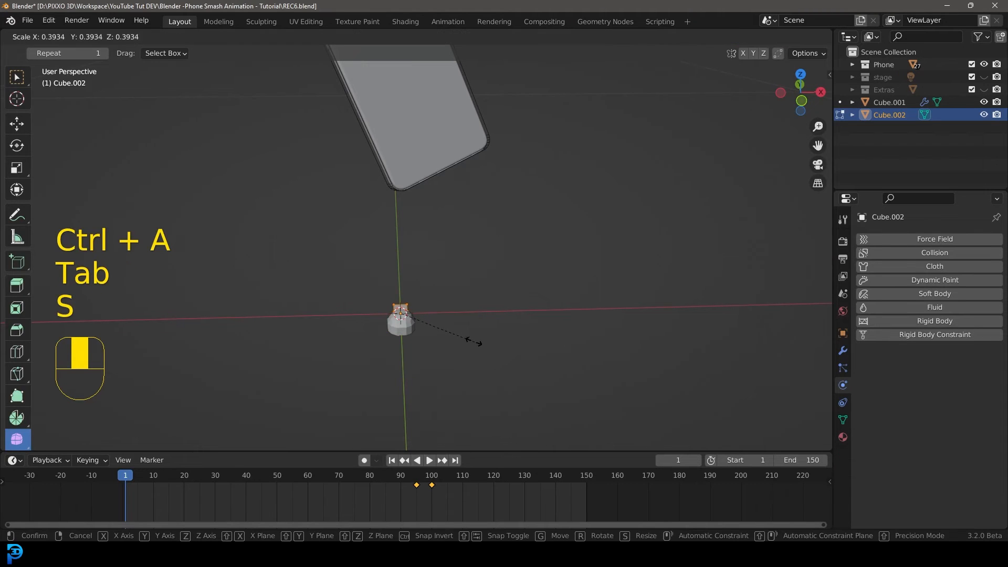
click(451, 332)
middle_drag(452, 332, 414, 325)
key(Tab)
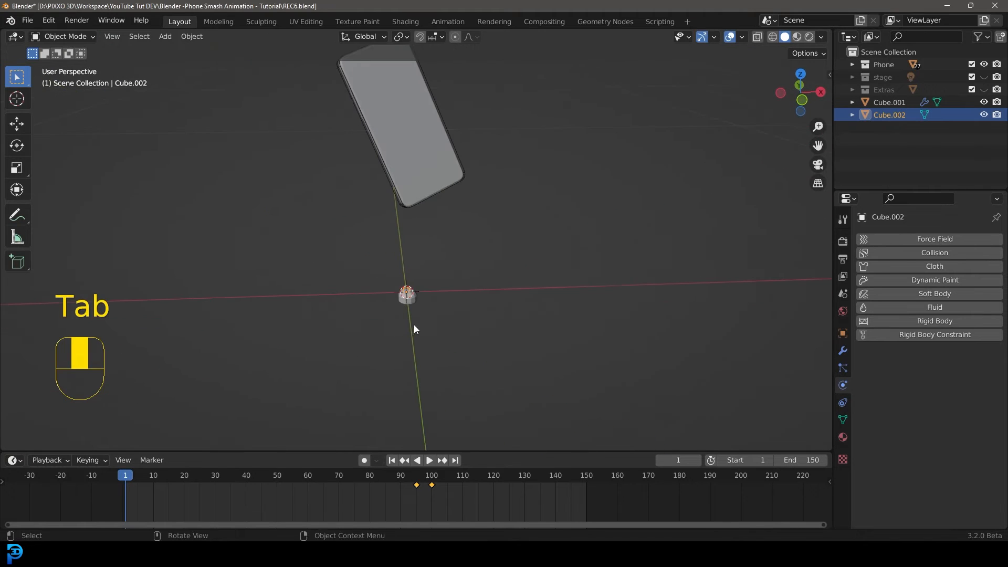
Move the small cube away from the impact area, above the scene.
key(g)
click(572, 148)
middle_drag(572, 148, 481, 215)
Move the small cube into a new collection named Shards.
key(m)
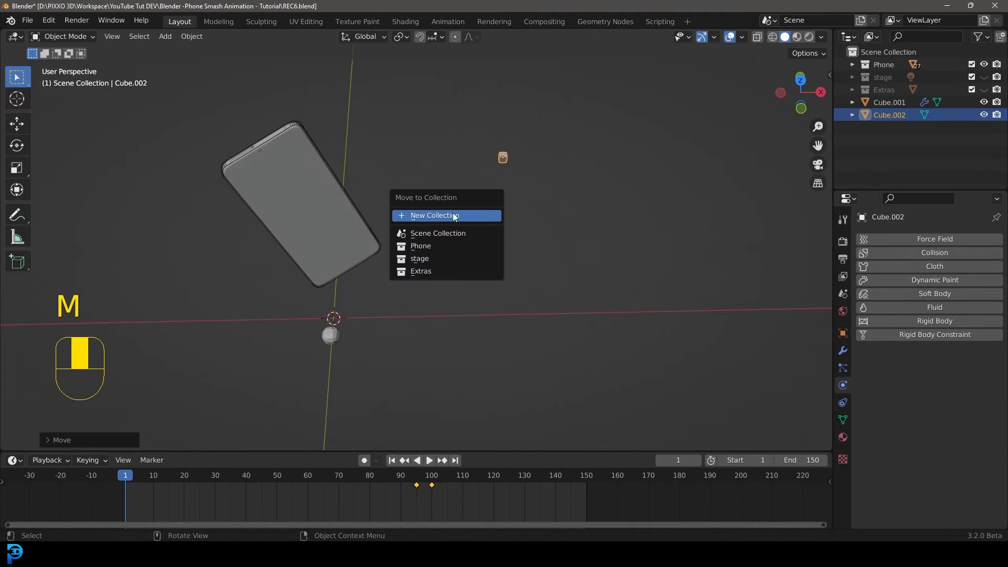
click(433, 216)
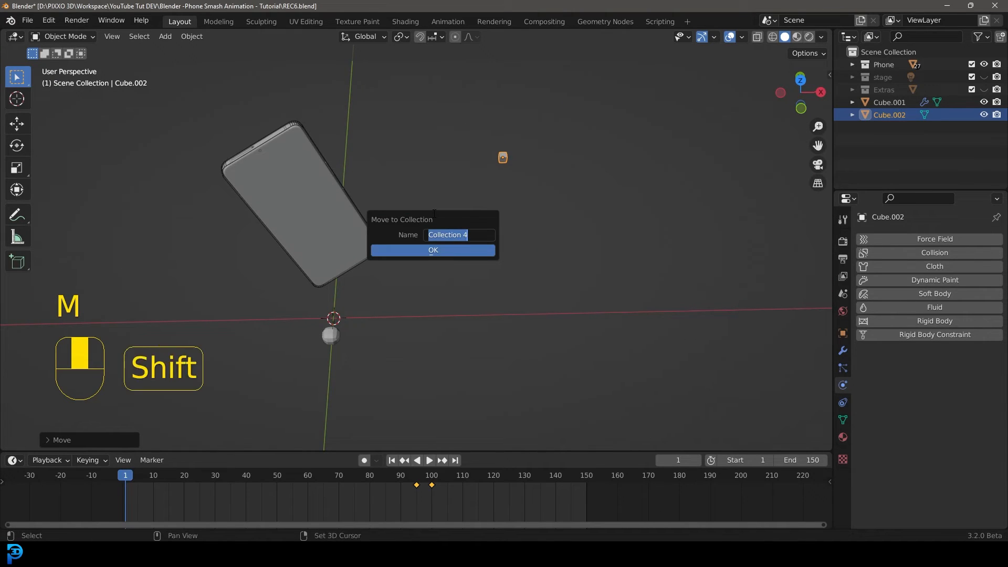
text(Shards)
key(Return)
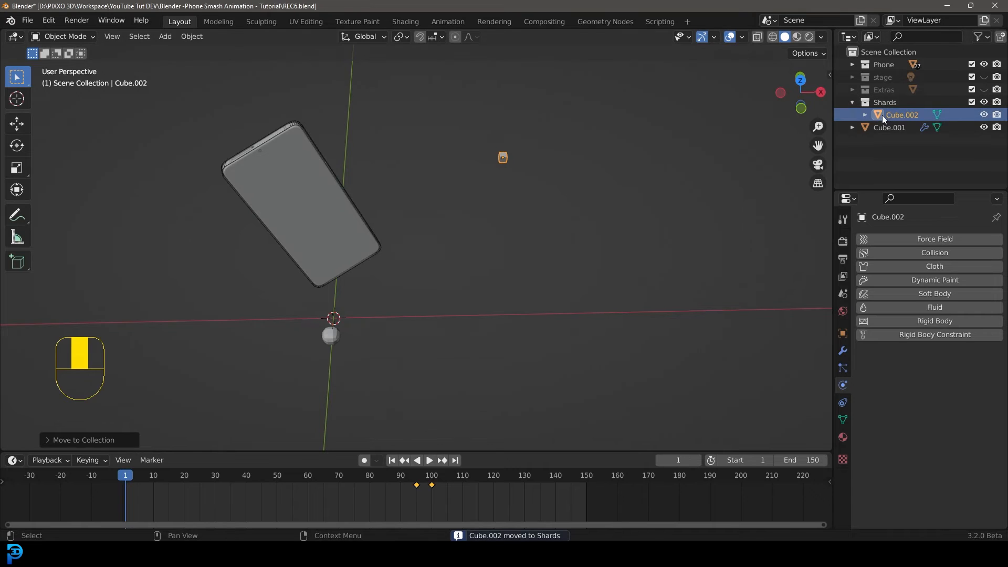
Rename the debris-emitting rock object to particles.
middle_drag(433, 218, 303, 342)
click(315, 351)
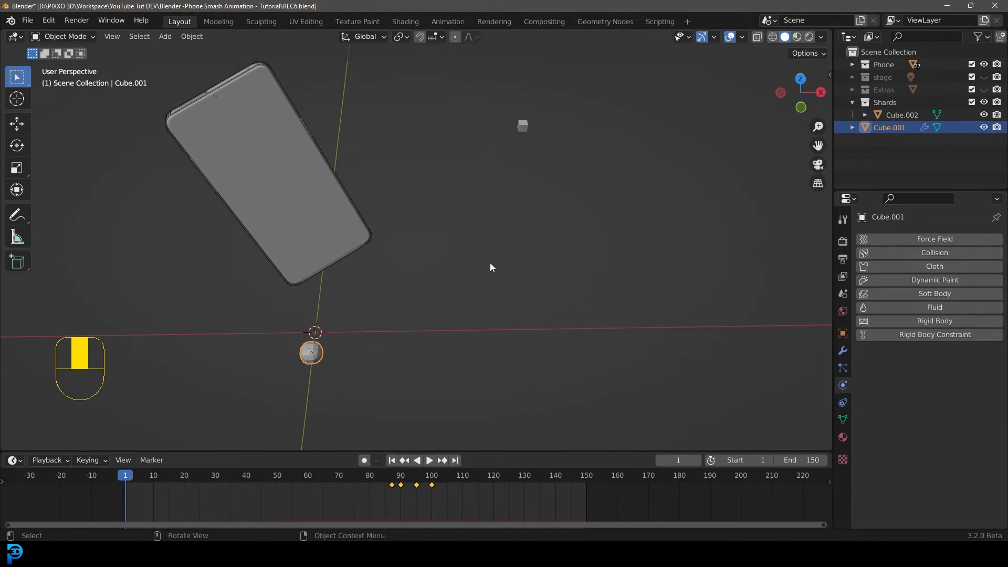
double_click(884, 128)
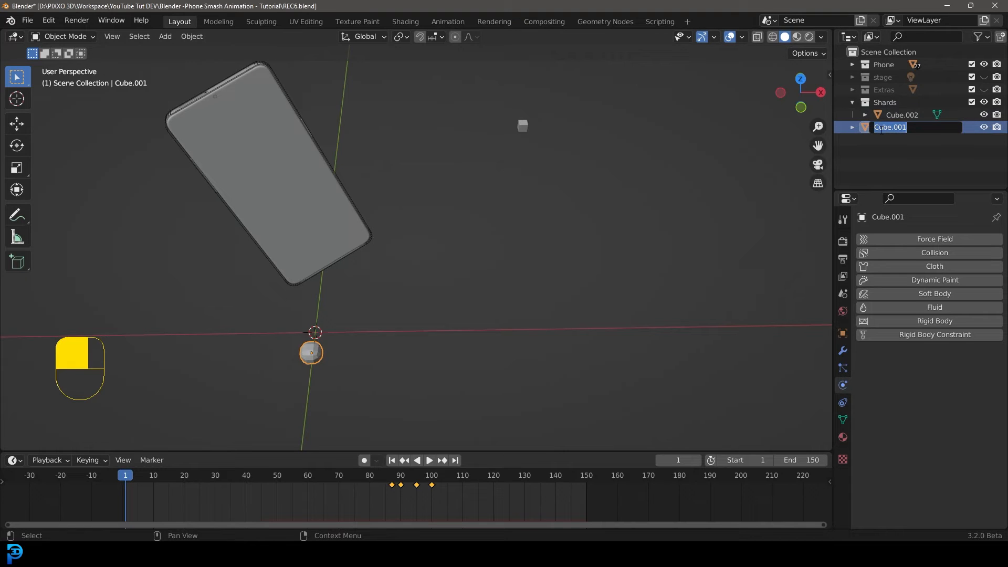
text(particles)
key(Return)
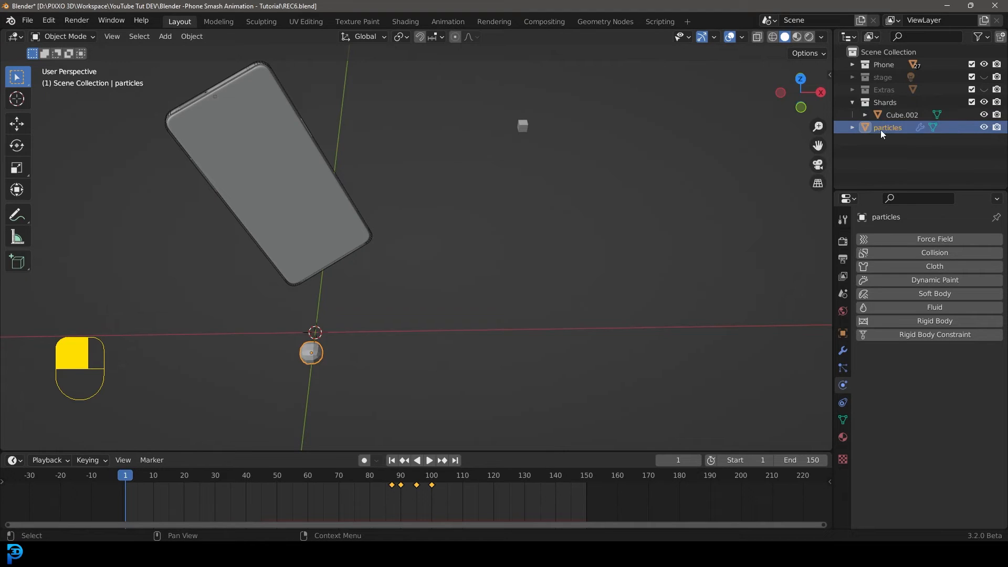
Move the particles object into a new collection named Particles.
middle_drag(409, 263, 412, 257)
key(m)
click(387, 253)
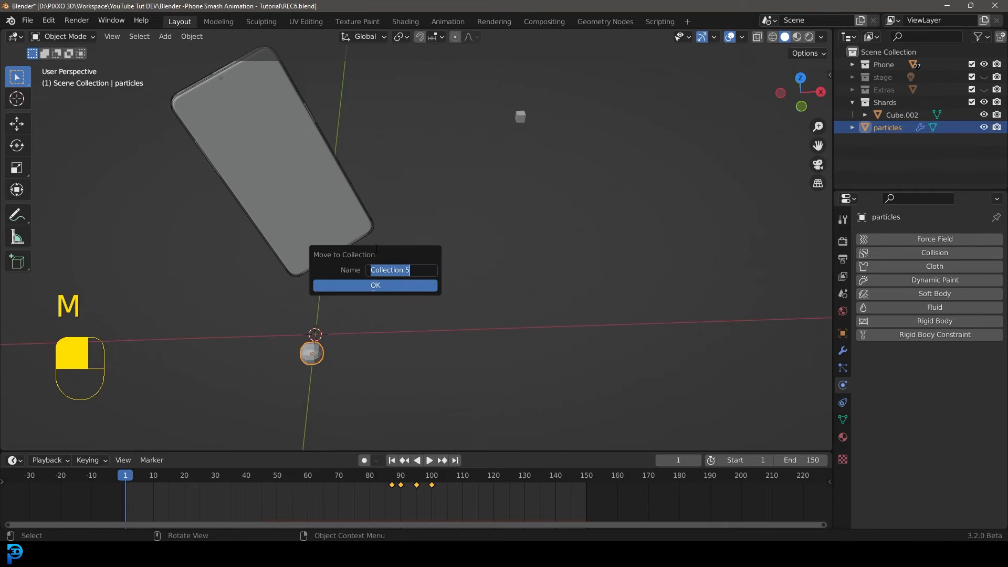
text(Particles)
click(382, 285)
drag(889, 133, 893, 102)
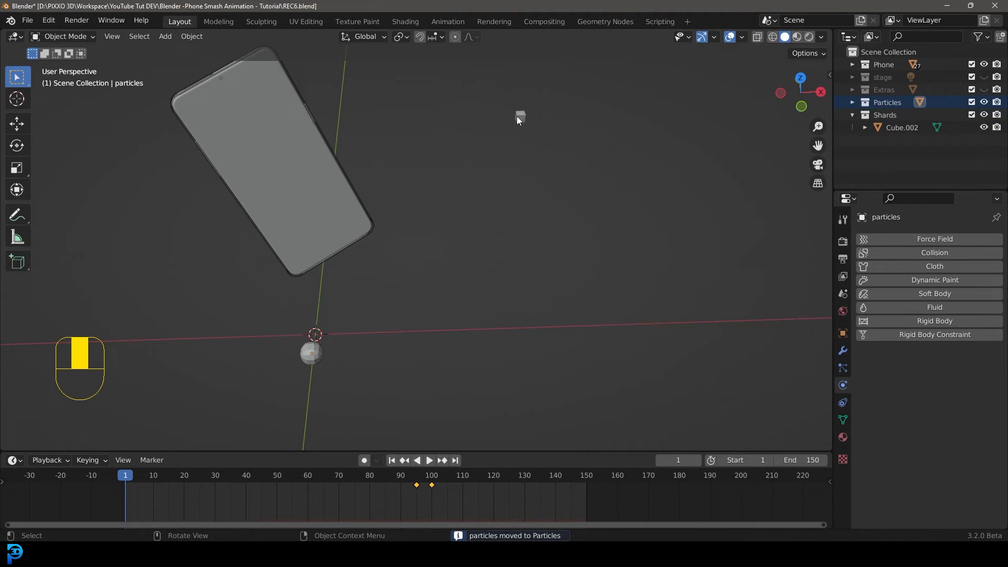
Rename the small cube to shard.
click(517, 116)
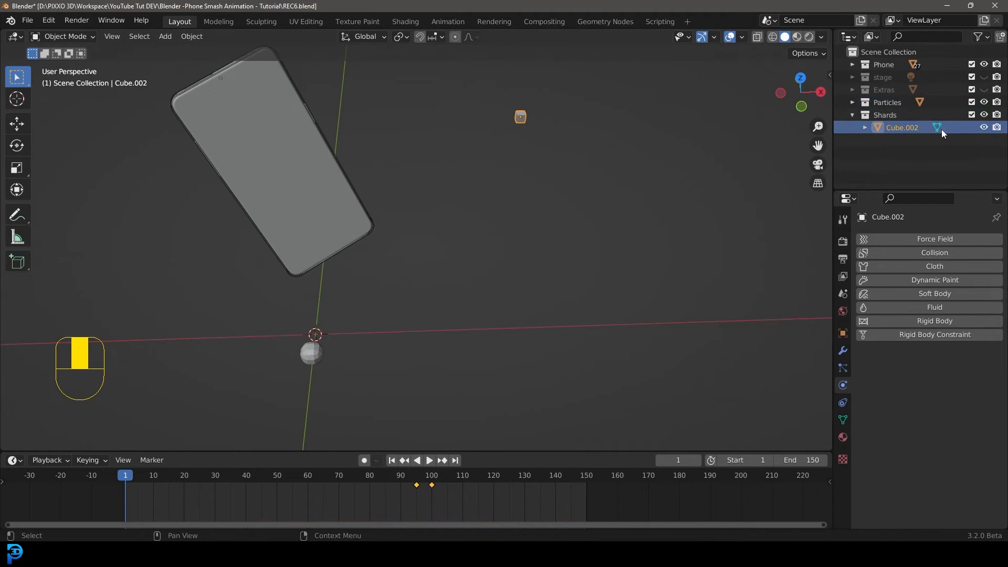
double_click(907, 127)
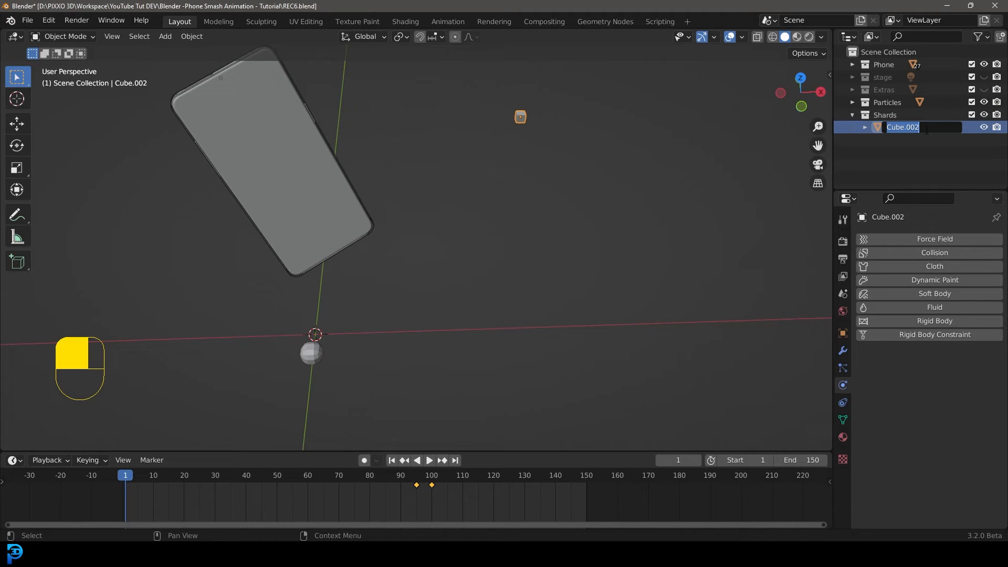
shift+middle_drag(596, 136, 543, 172)
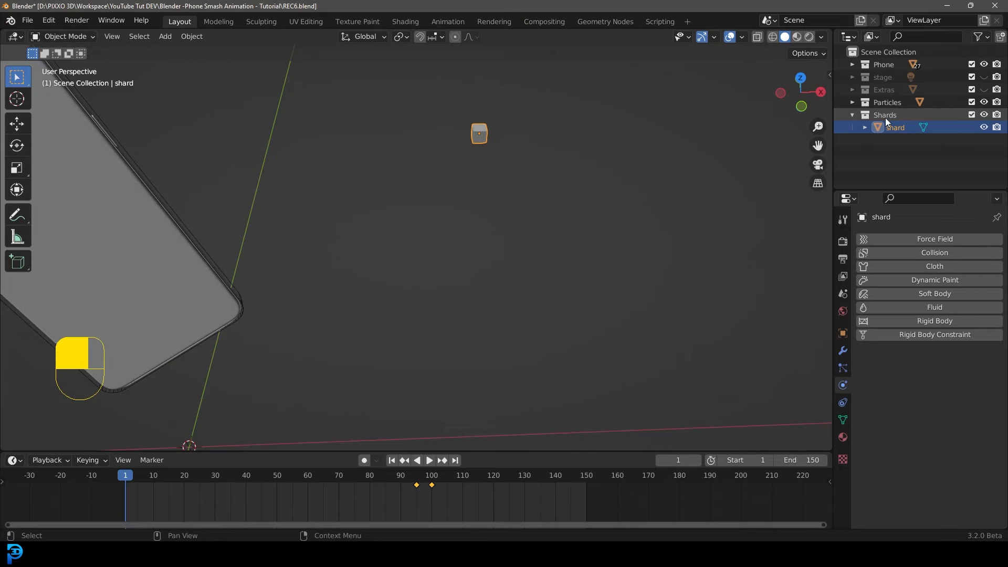
Enter edit mode on the shard cube and stretch it along the X axis into a long flat slab in front view.
middle_drag(524, 120, 450, 180)
key(Tab)
scroll(451, 181, up, 2)
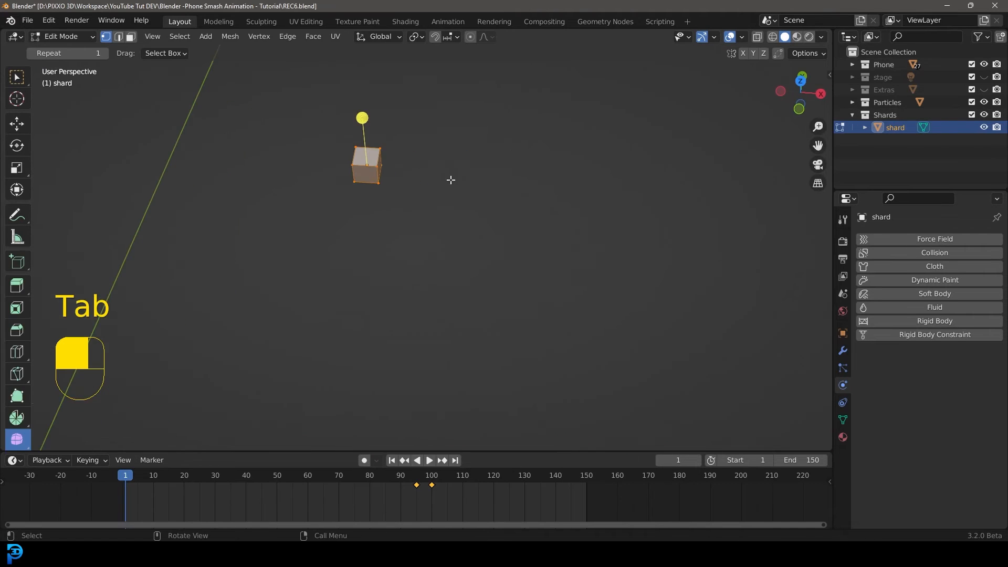
key(KP_1)
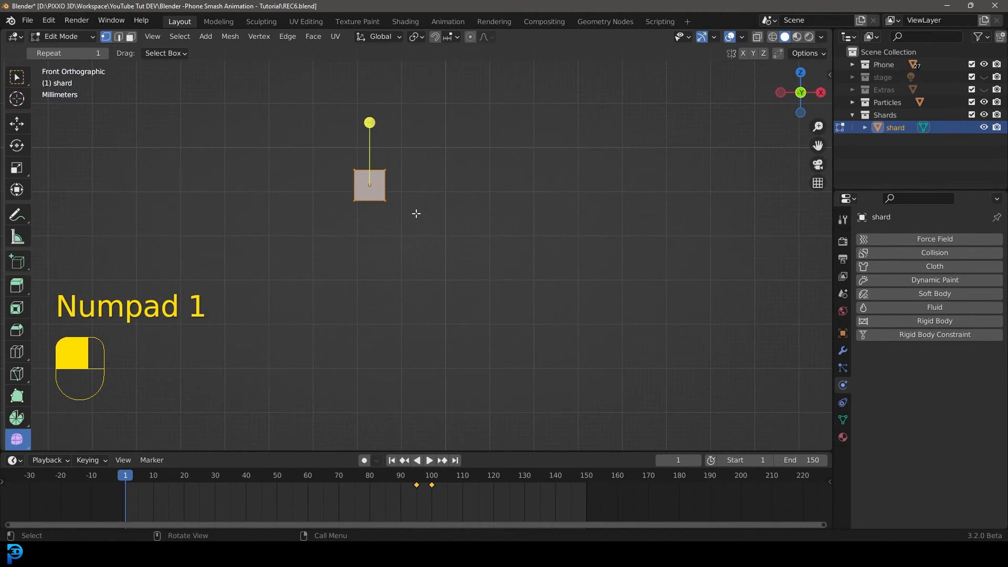
key(s)
key(x)
click(581, 231)
Switch to wireframe shading and move the slab's corner vertices to taper it into a thin pointed shard.
key(z)
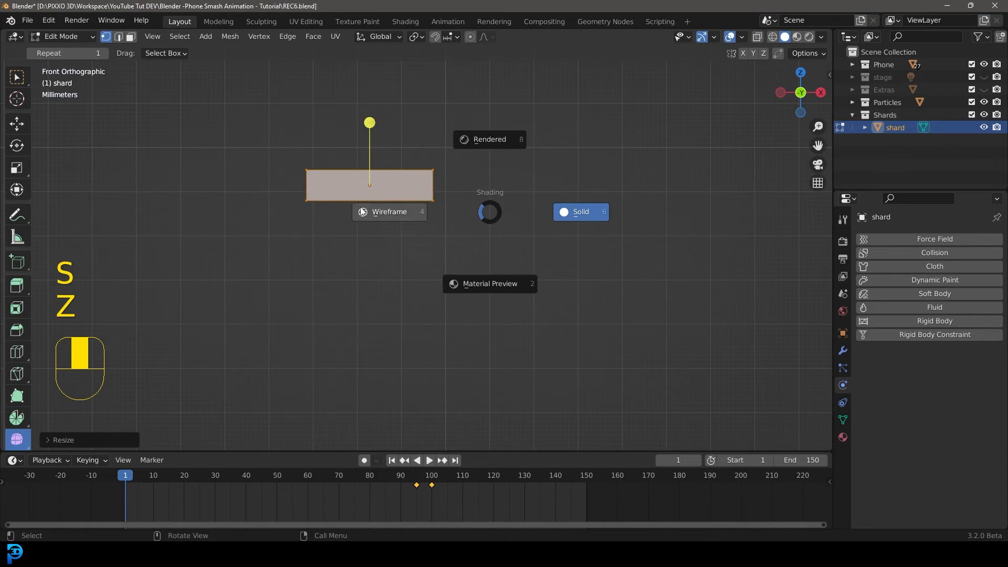
click(461, 205)
drag(458, 197, 426, 158)
key(g)
click(450, 198)
drag(447, 193, 428, 209)
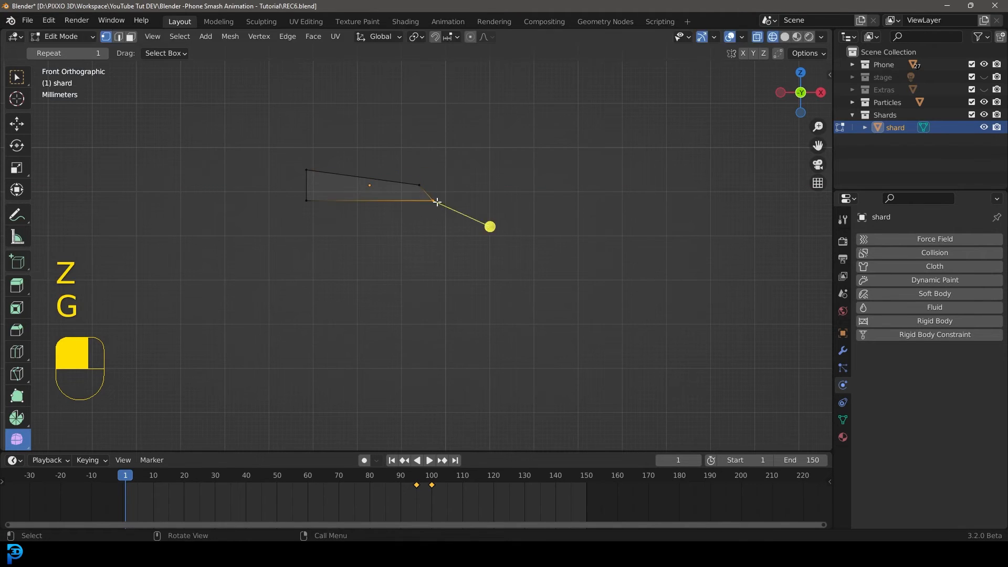
key(g)
click(456, 195)
drag(295, 192, 321, 212)
key(g)
click(322, 196)
key(g)
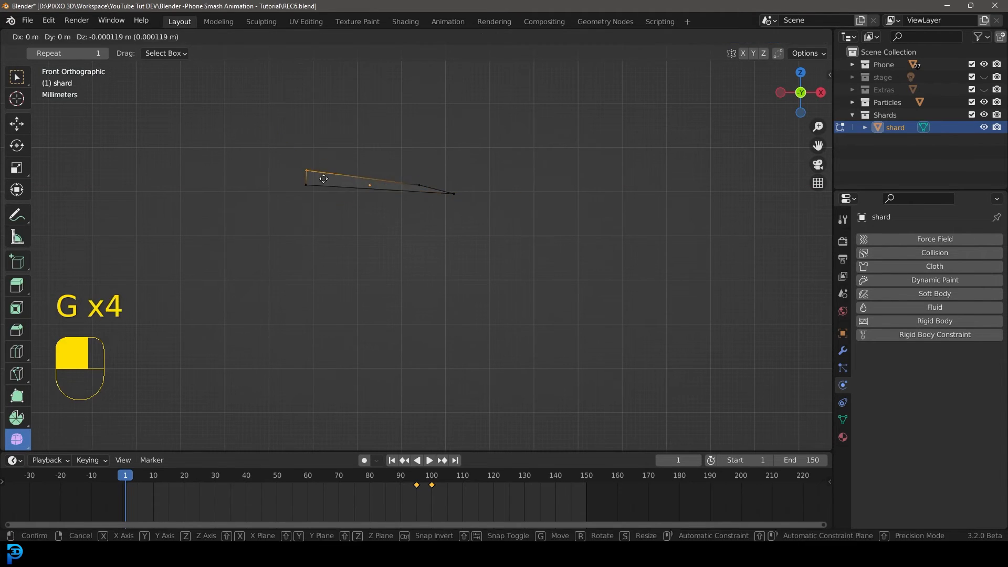
click(359, 183)
Add a loop cut across the shard and slide it to bend the shape.
middle_drag(359, 183, 323, 295)
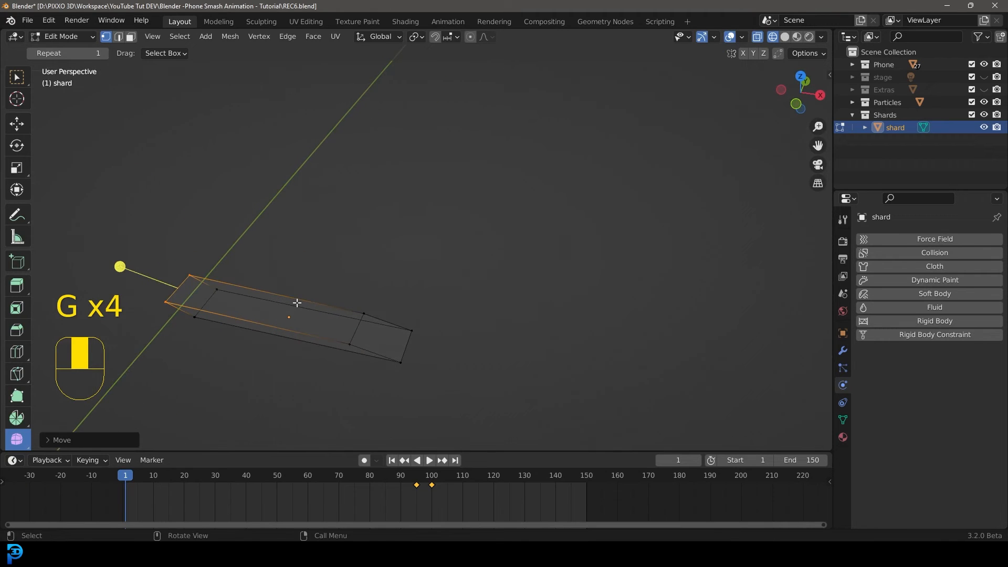
key(ctrl+r)
click(297, 302)
key(g)
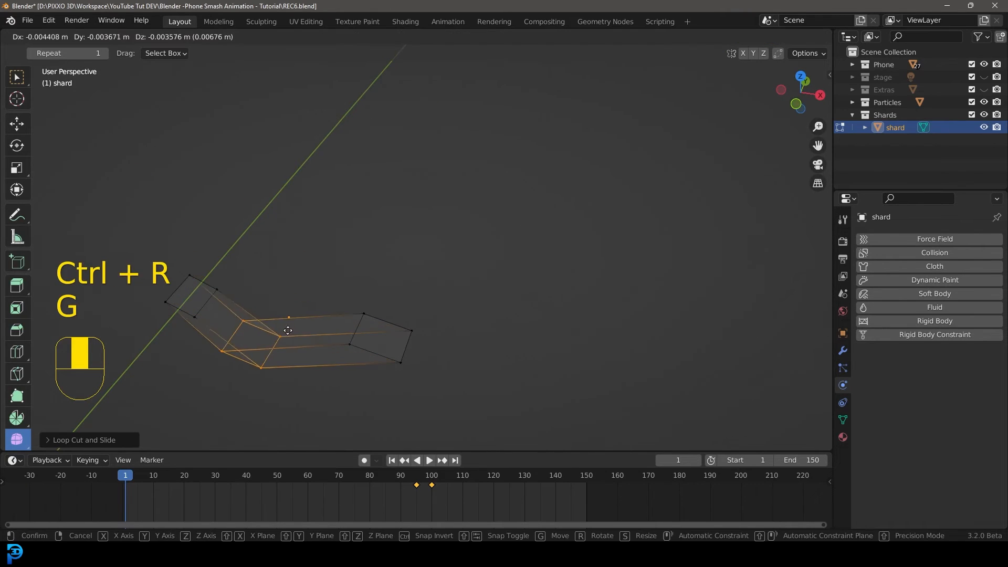
click(306, 322)
Scale down both end faces of the shard to narrow its tips, then leave edit mode.
drag(432, 388, 333, 297)
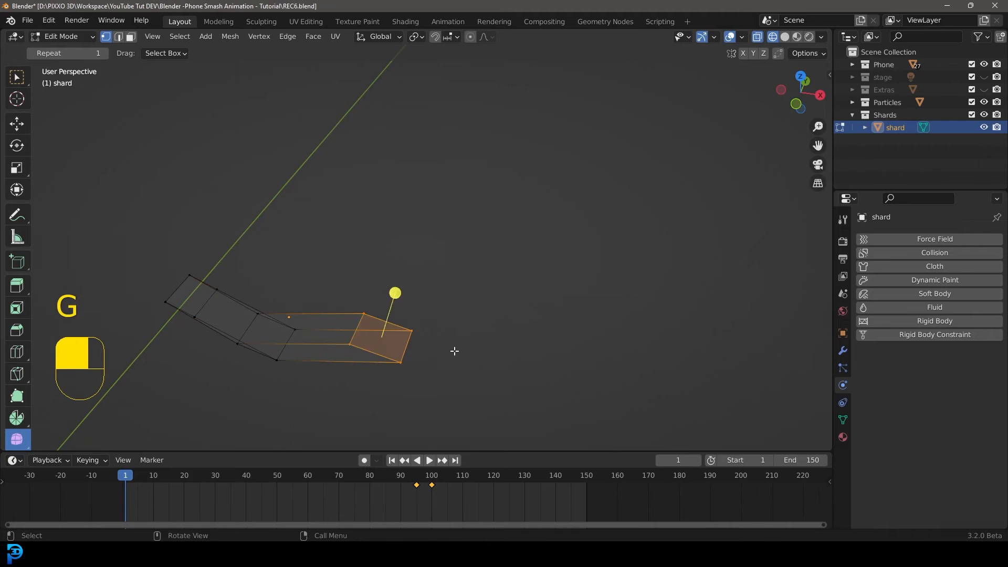
key(s)
click(418, 344)
drag(167, 332, 228, 244)
key(s)
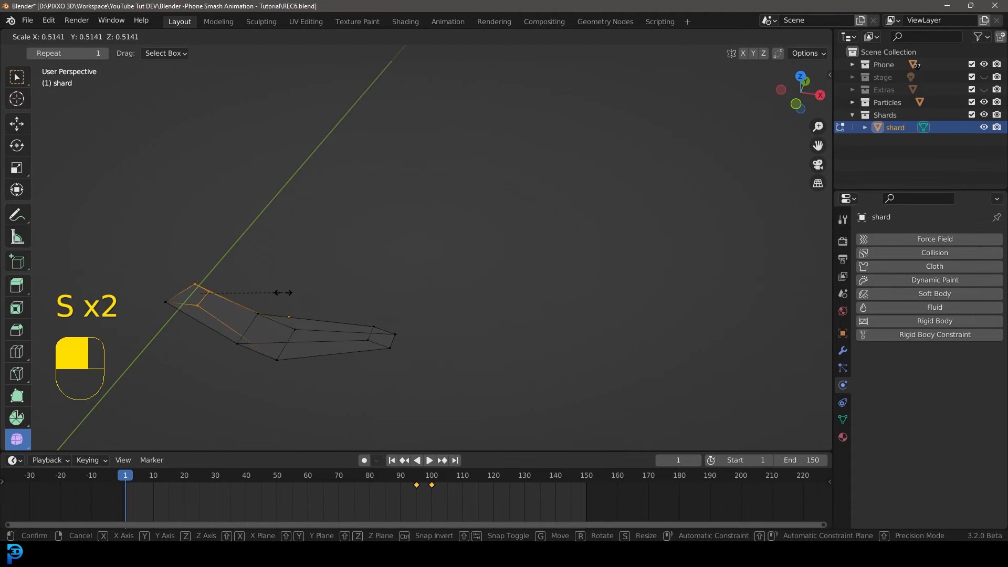
click(266, 292)
key(Tab)
Return to solid shading in front view and duplicate the shard, placing the copy above the original.
mouse_move(265, 292)
middle_down()
mouse_move(382, 284)
mouse_move(415, 242)
mouse_move(389, 247)
middle_up()
key(KP_1)
key(z)
click(508, 240)
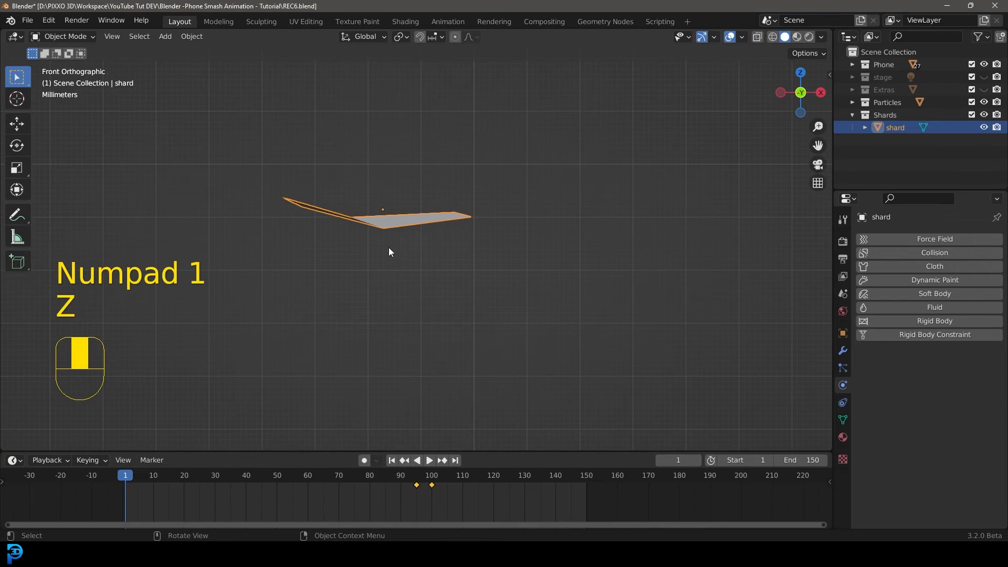
scroll(384, 262, down, 1)
key(shift+d)
click(427, 241)
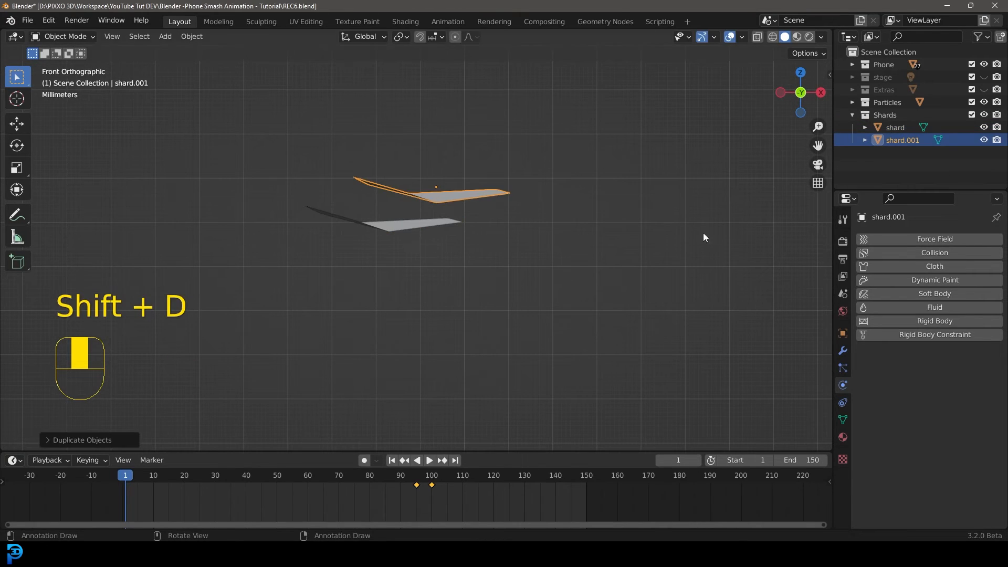
In edit mode, rotate the copied shard's whole mesh and scale it down.
shift+middle_drag(437, 227, 430, 264)
key(Tab)
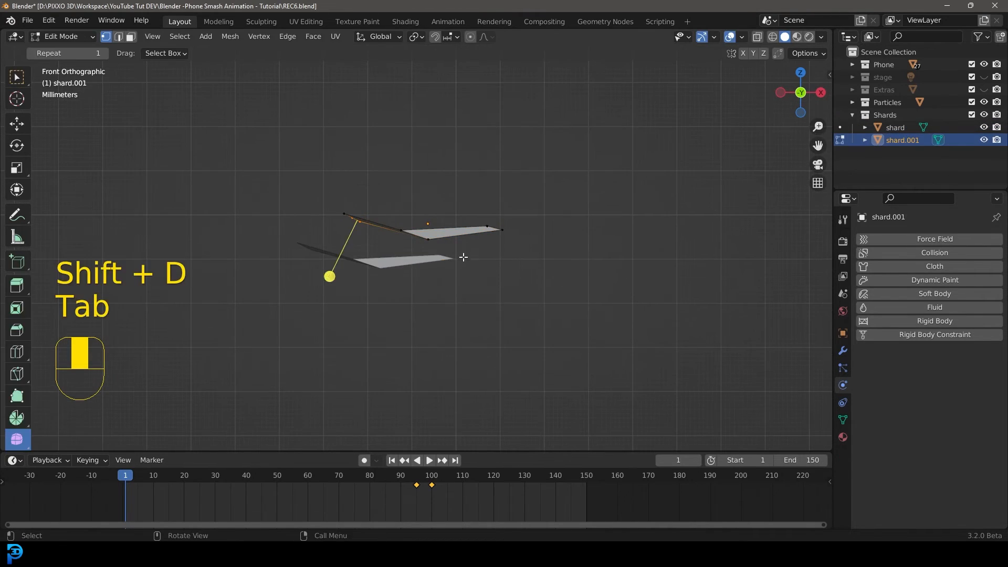
key(a)
key(r)
click(405, 157)
key(s)
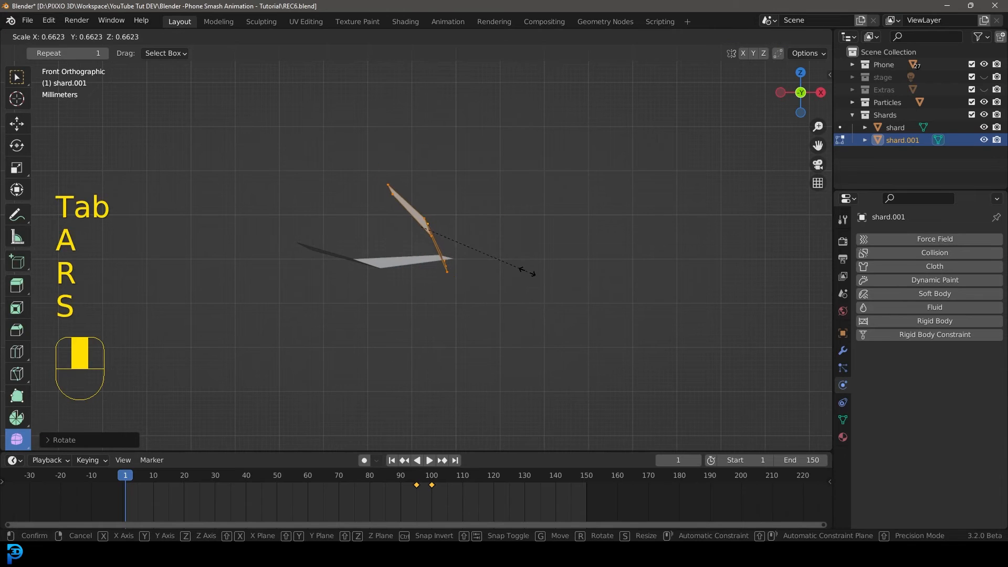
key(s)
click(558, 236)
Switch to wireframe and move individual vertices to reshape the second shard, then exit edit mode.
key(z)
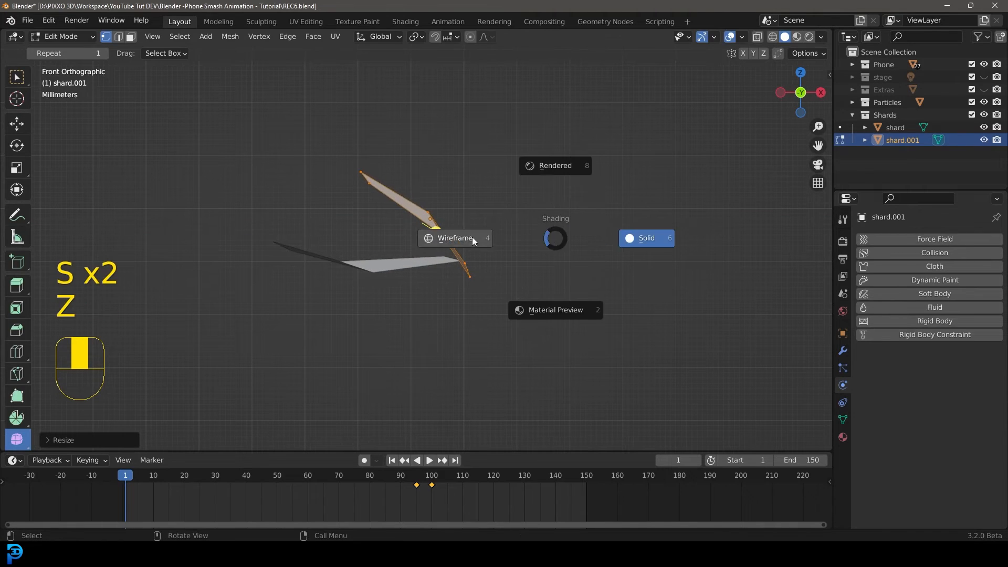
click(474, 240)
click(441, 221)
key(g)
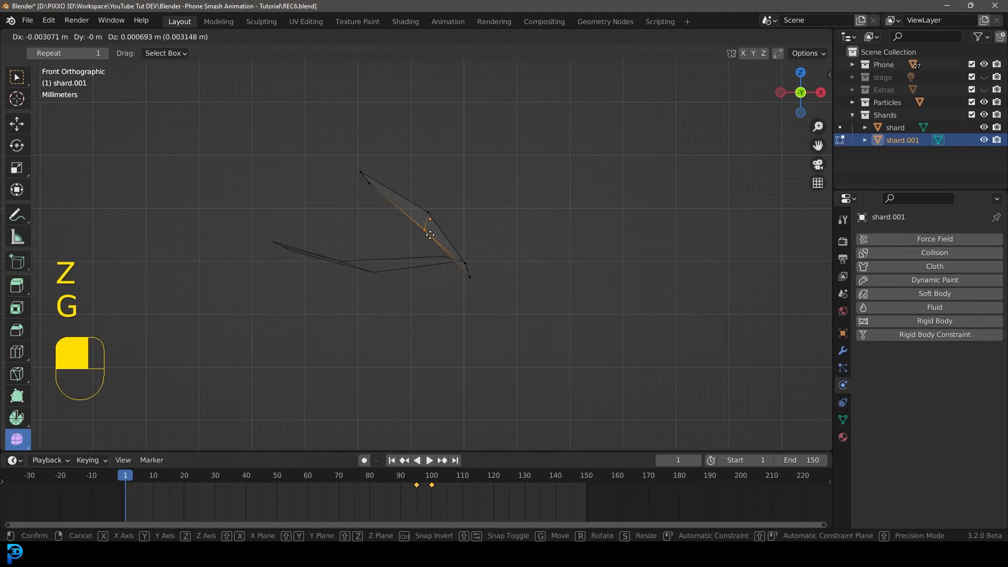
key(g)
click(452, 267)
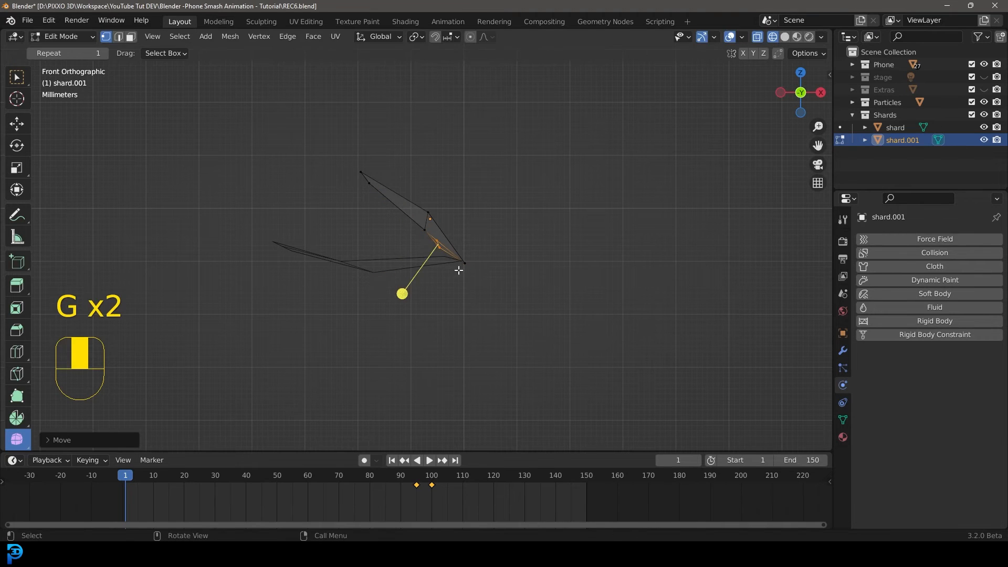
click(361, 172)
key(g)
click(452, 205)
key(Tab)
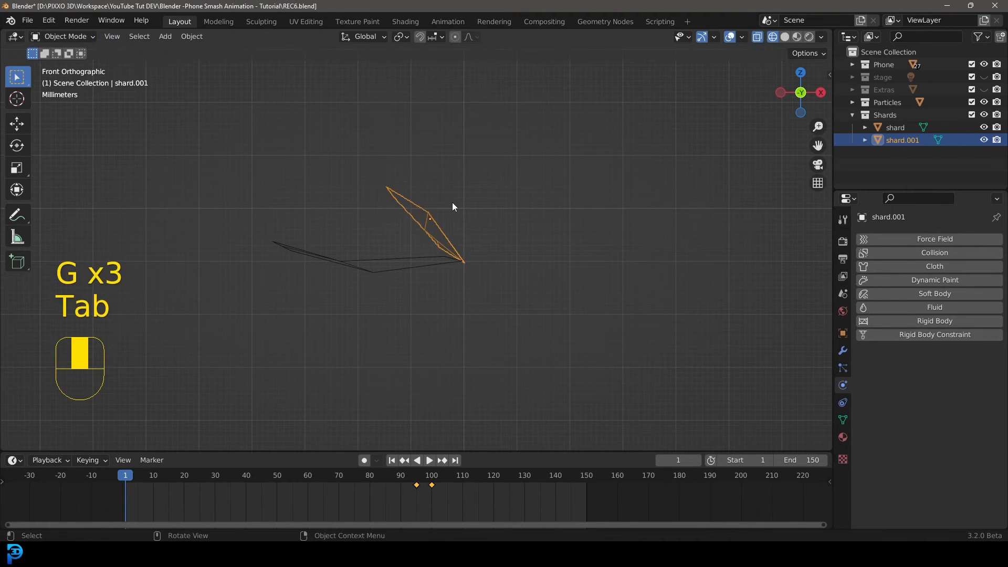
Move the second shard beside the first and switch back to solid shading.
key(g)
click(486, 216)
key(z)
click(601, 218)
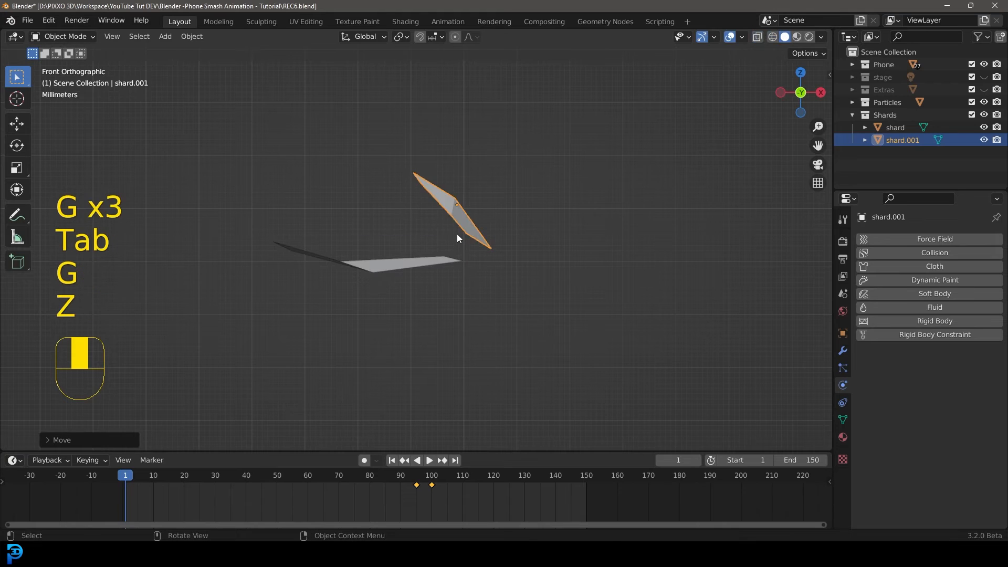
Duplicate the shard into further copies and rotate their meshes into different orientations.
key(shift+d)
click(388, 224)
key(Tab)
key(a)
middle_drag(400, 249, 427, 328)
key(r)
click(438, 389)
middle_drag(438, 390, 430, 290)
scroll(429, 290, up, 1)
click(354, 284)
click(417, 217)
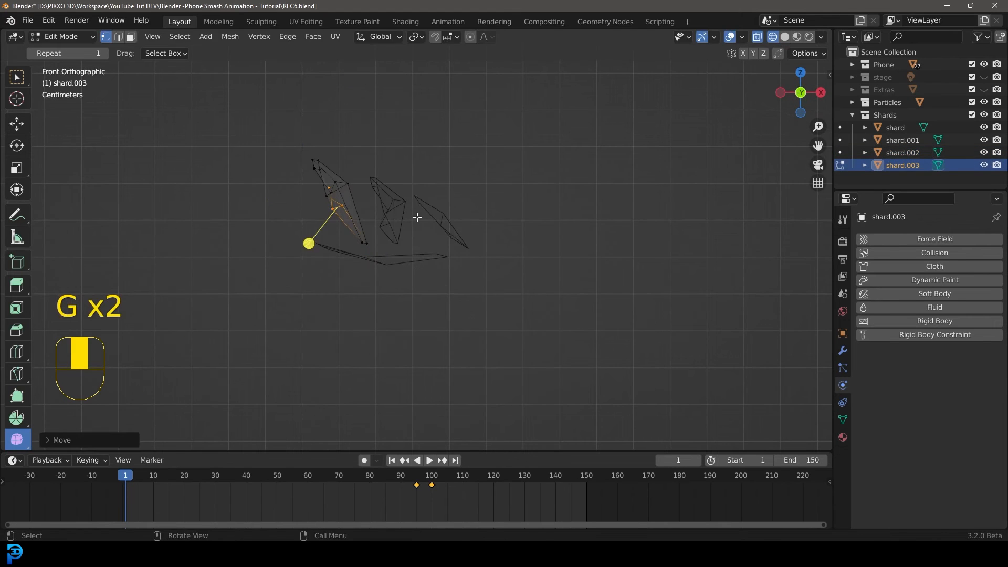
Scale down and reposition the newest shard's mesh, then return to object mode and solid shading.
key(a)
key(s)
click(390, 218)
key(g)
click(385, 213)
key(Tab)
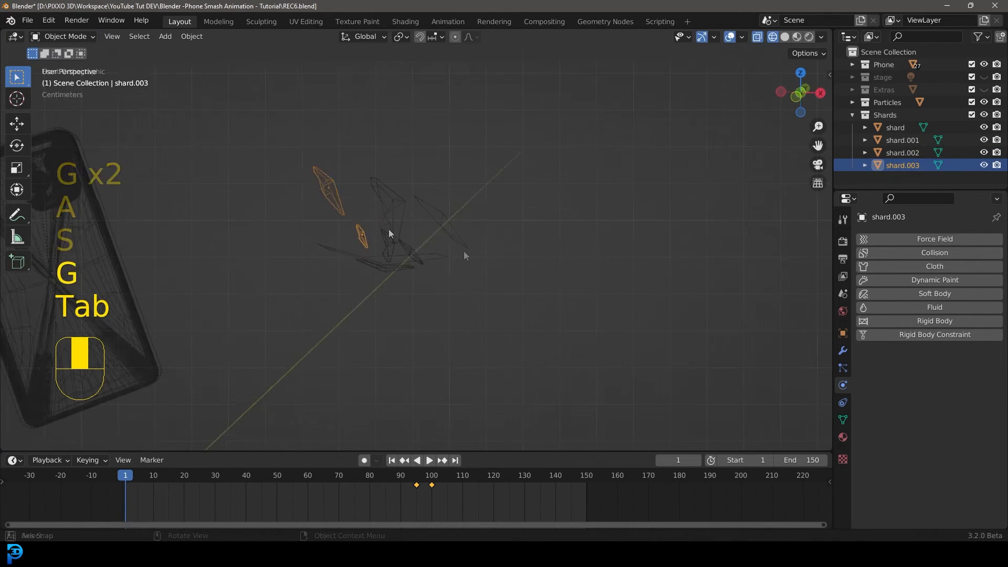
key(z)
click(490, 239)
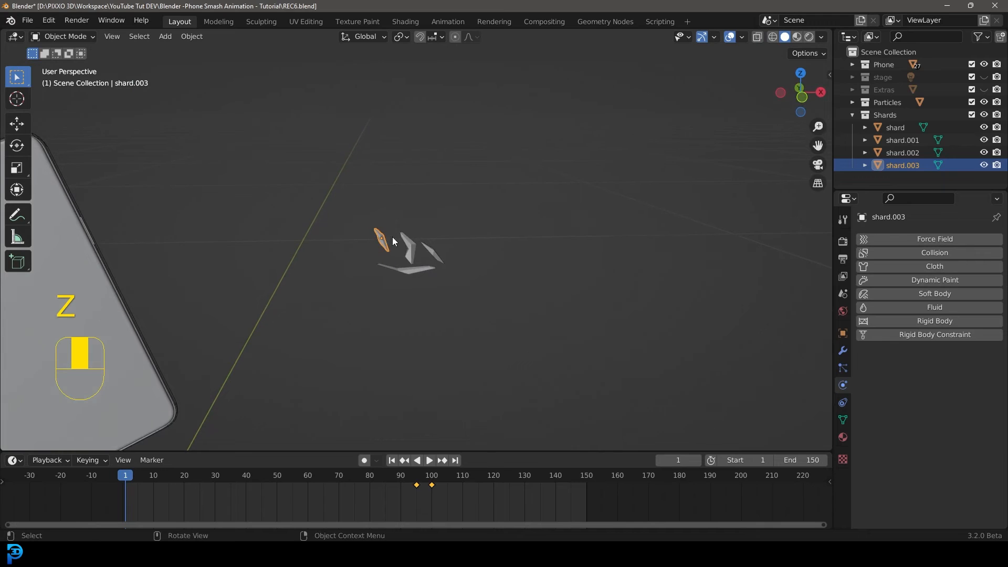
Assign the existing Phone color material to shard.003.
click(842, 437)
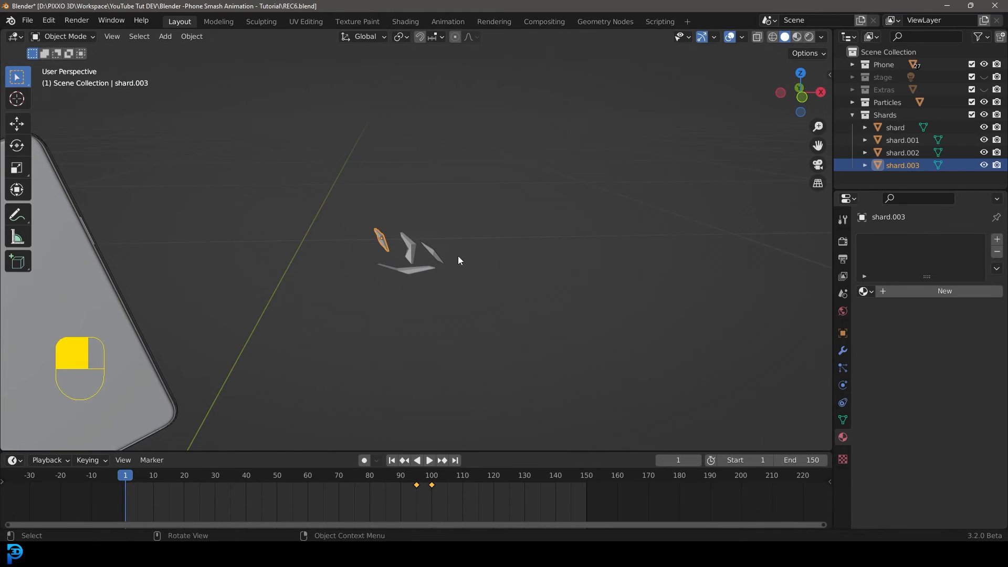
click(864, 291)
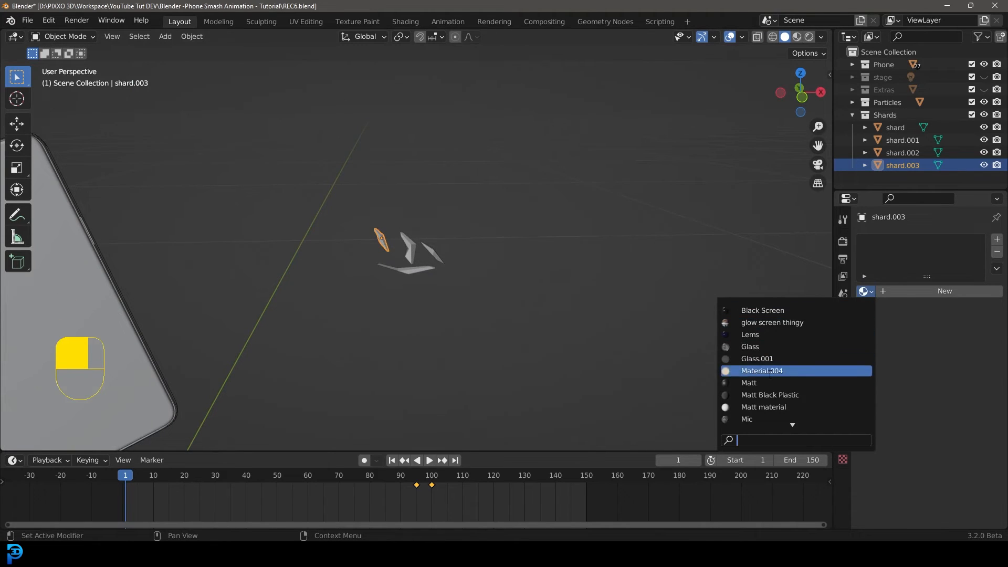
scroll(760, 403, down, 2)
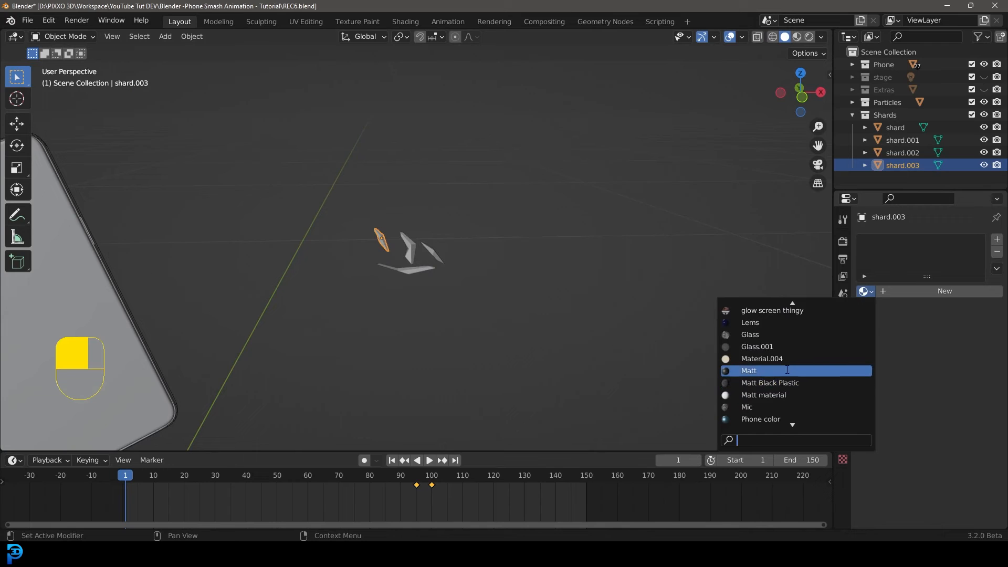
click(772, 419)
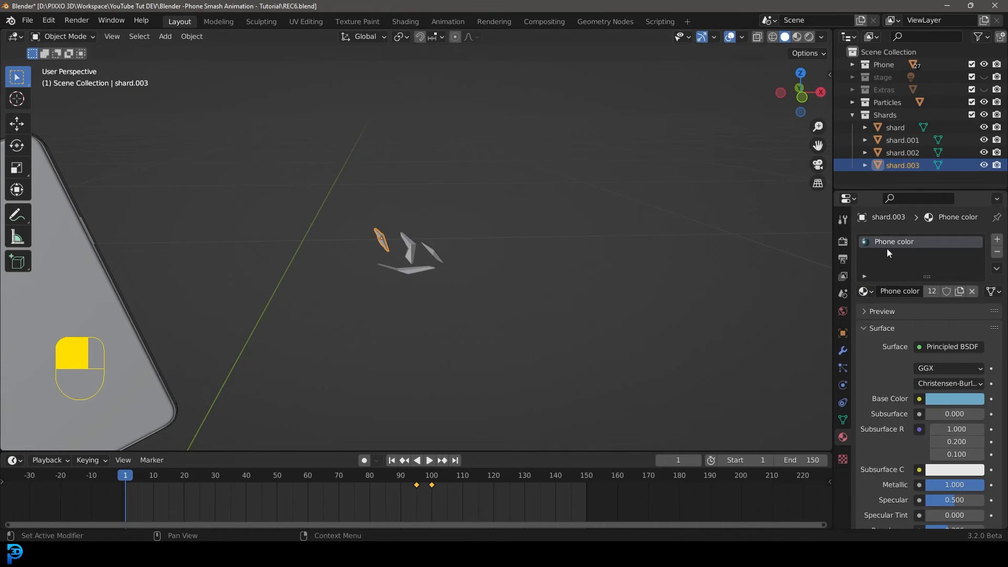
Select shard.002 and assign it the existing Glass material.
click(865, 292)
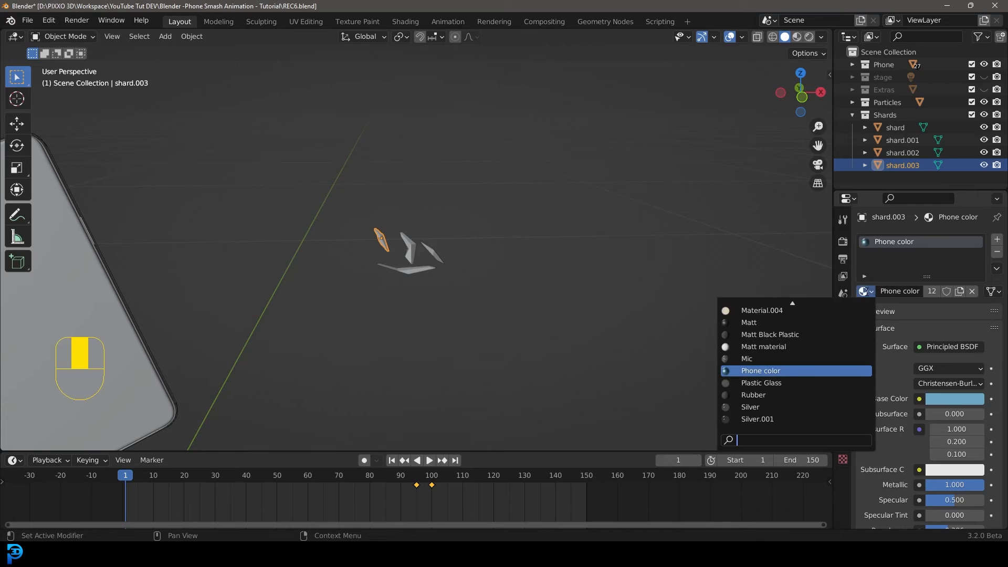
click(408, 251)
click(864, 291)
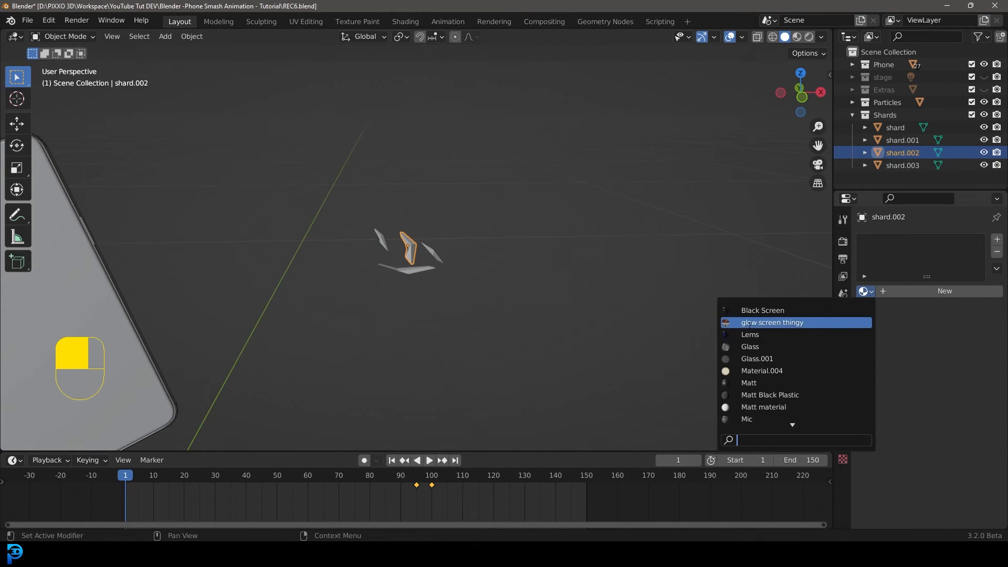
click(772, 347)
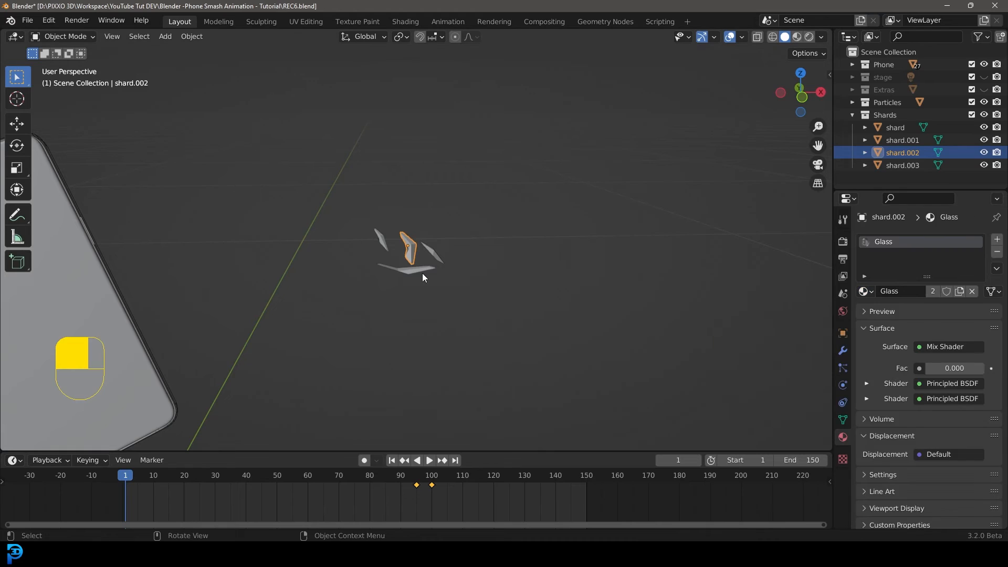
Select the original shard and assign it the Glass material.
click(415, 269)
click(865, 291)
click(763, 347)
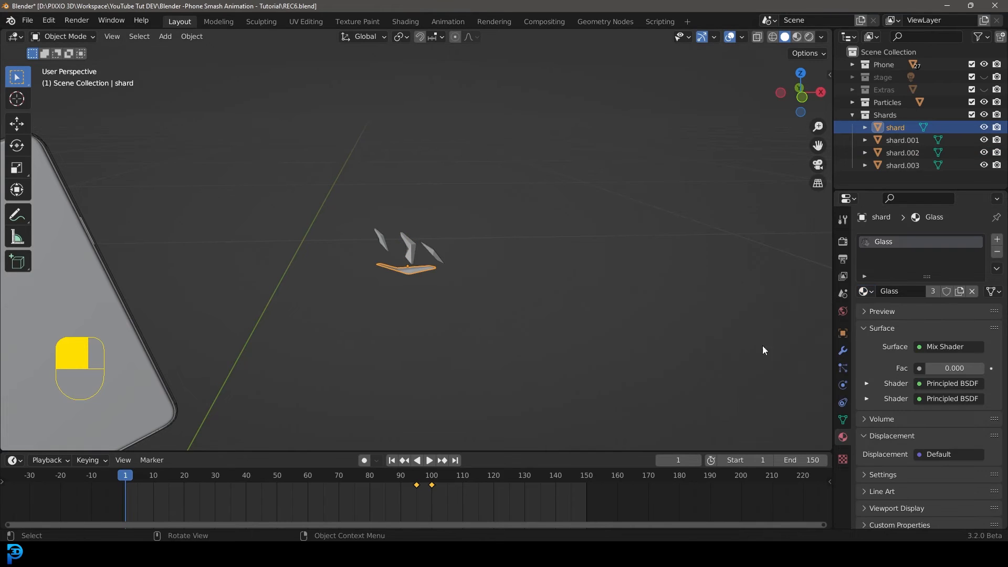
Preview the shards in rendered shading, then return to solid shading.
click(438, 257)
key(z)
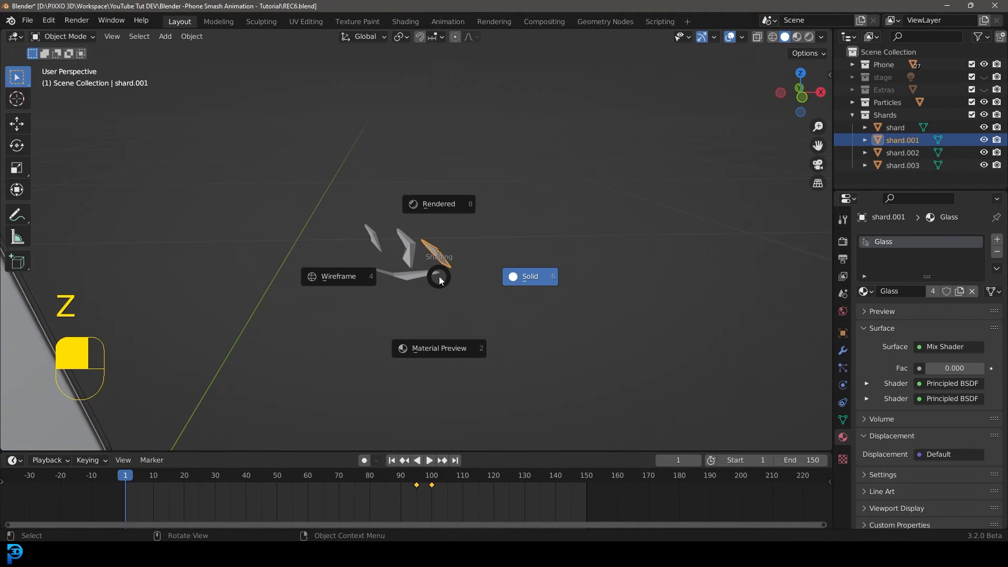
click(443, 207)
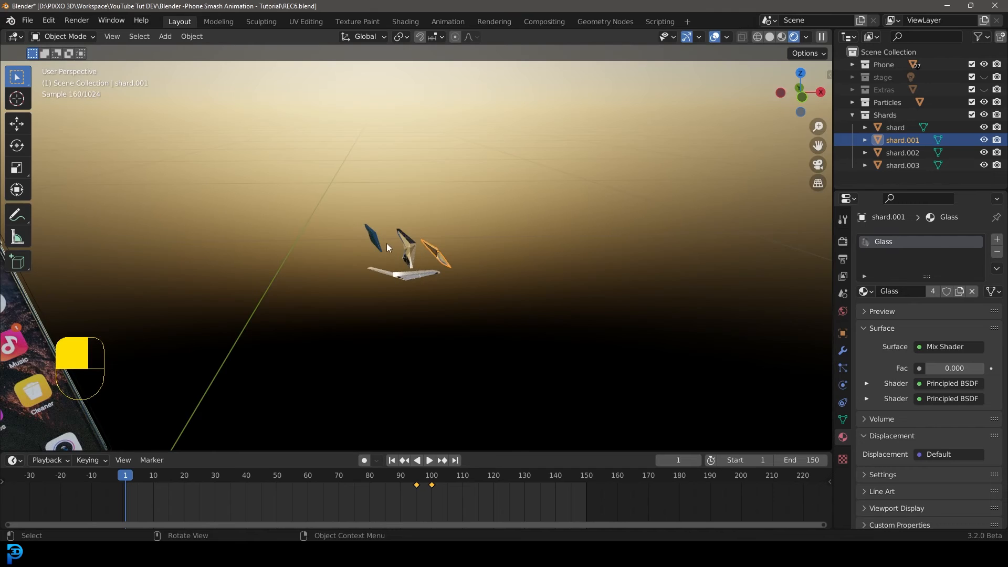
scroll(389, 244, down, 2)
key(z)
click(518, 256)
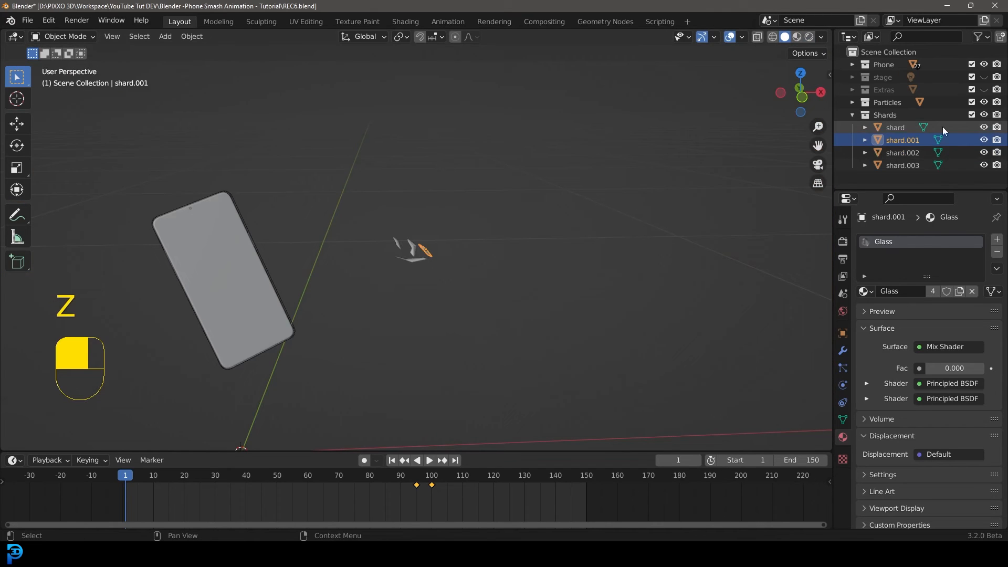
Select the rock particle emitter and render its particles as the Shards collection.
click(852, 115)
shift+middle_drag(374, 240, 372, 362)
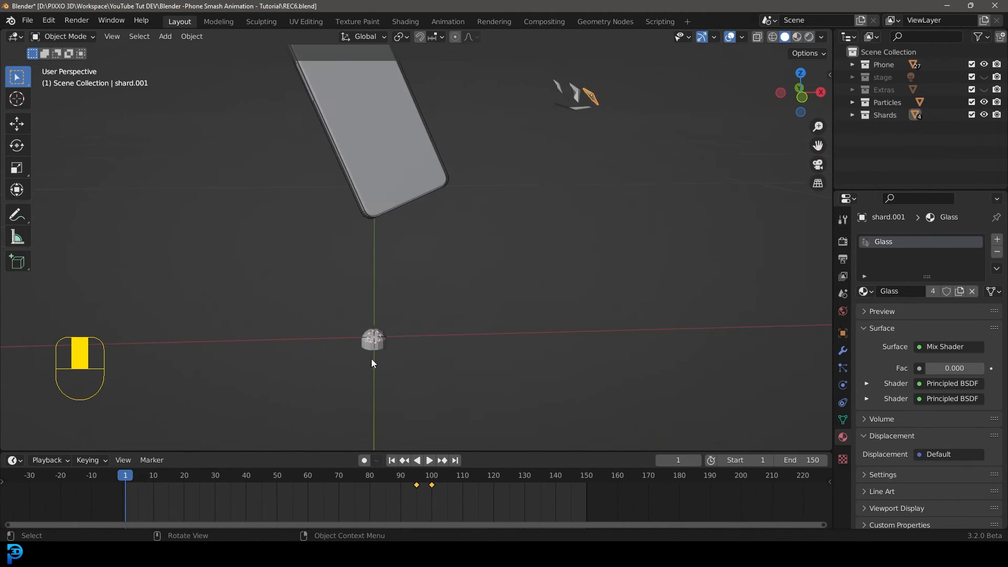
click(372, 359)
middle_drag(376, 322, 396, 333)
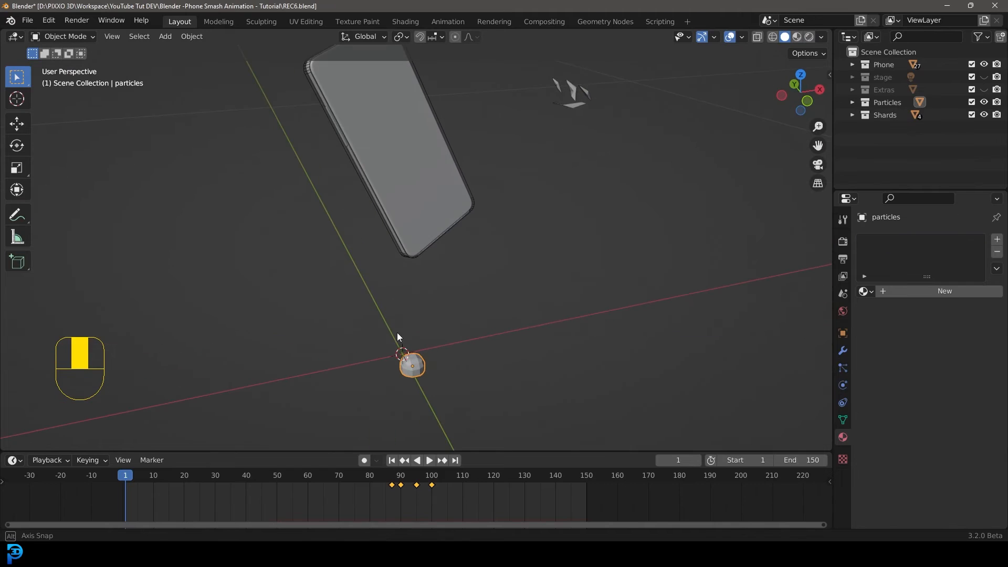
click(843, 368)
scroll(902, 359, down, 5)
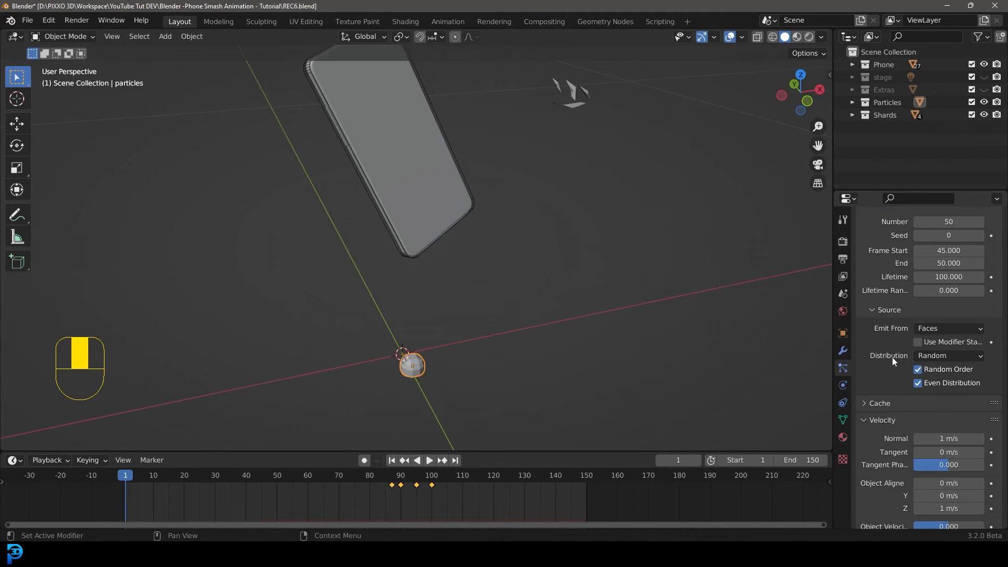
scroll(892, 359, down, 8)
scroll(893, 401, down, 10)
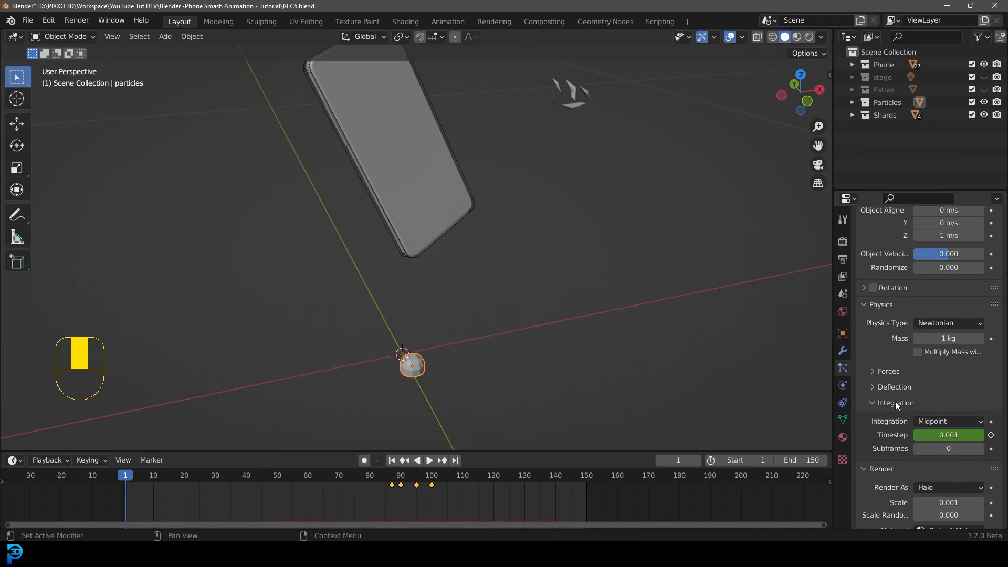
click(932, 383)
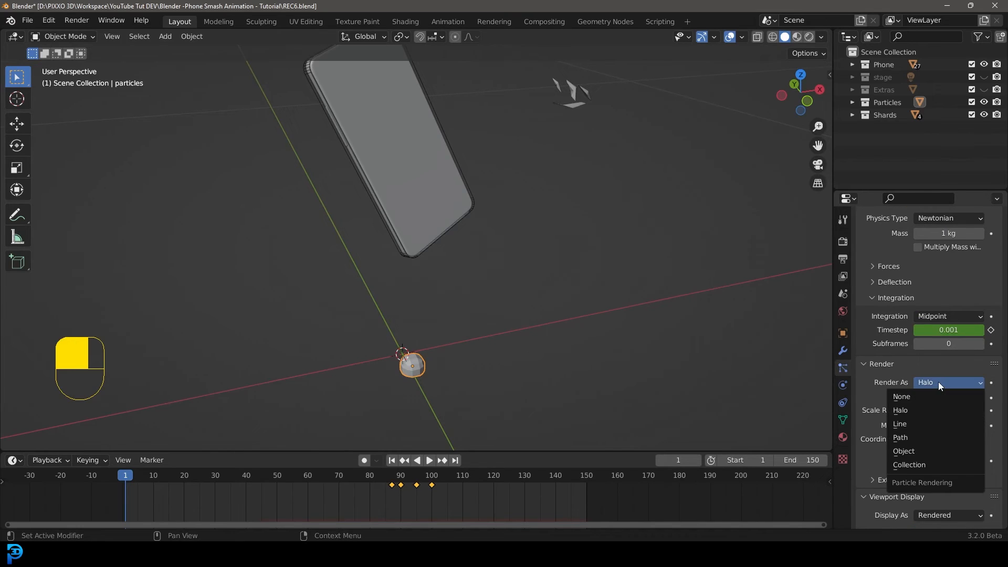
click(921, 464)
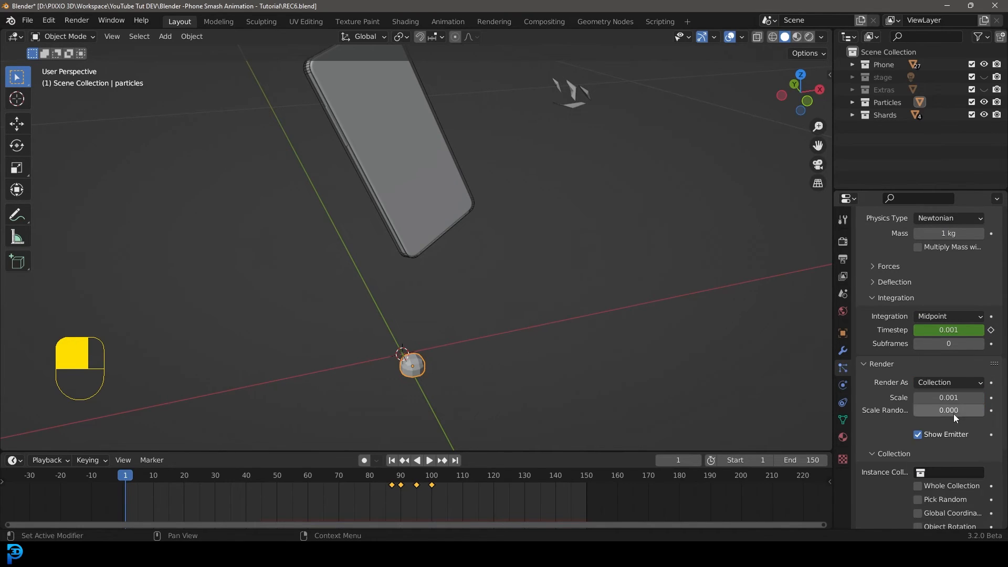
scroll(892, 451, down, 2)
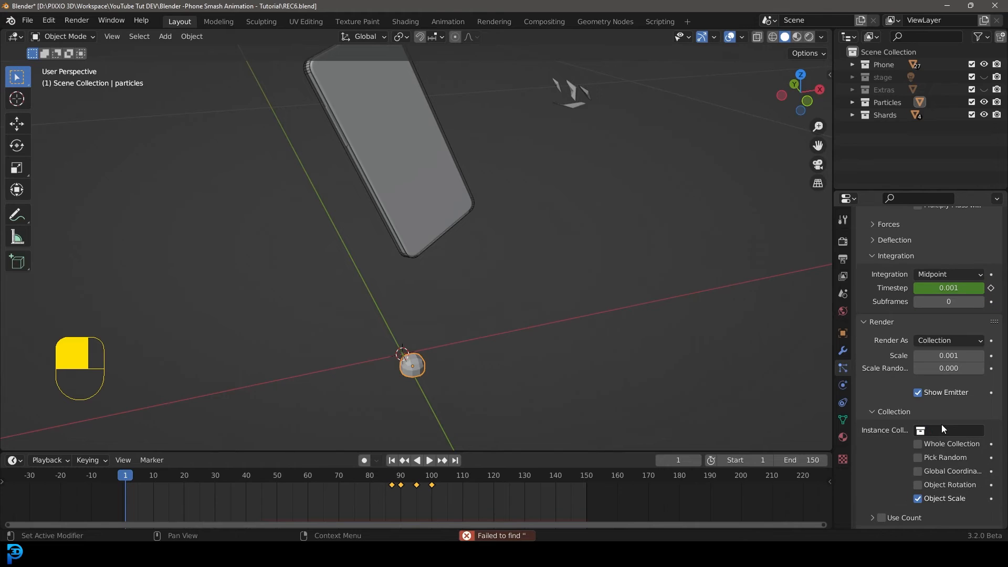
click(941, 425)
click(903, 348)
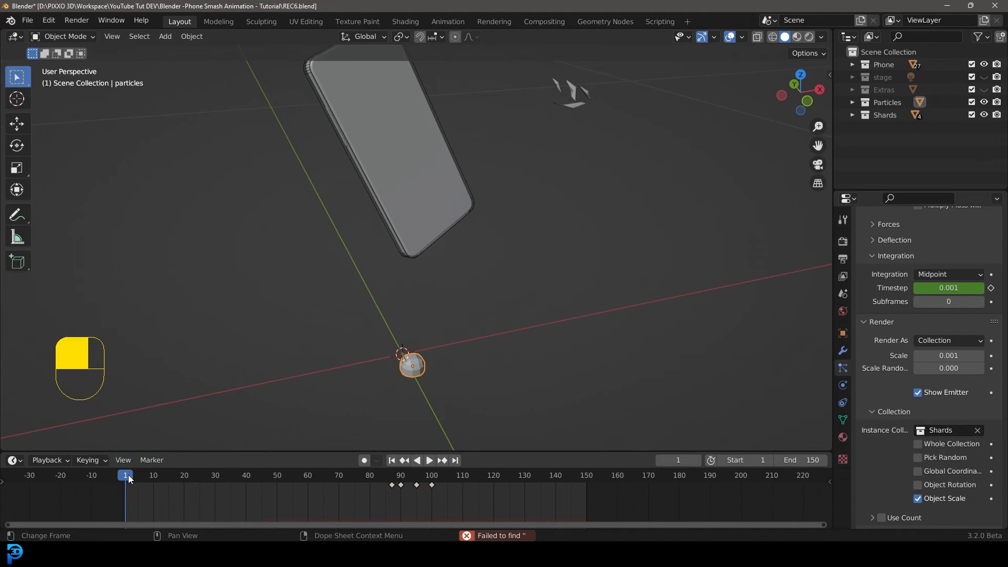
Play the animation briefly, then switch the viewport to wireframe shading.
key(space)
shift+middle_drag(543, 313, 556, 259)
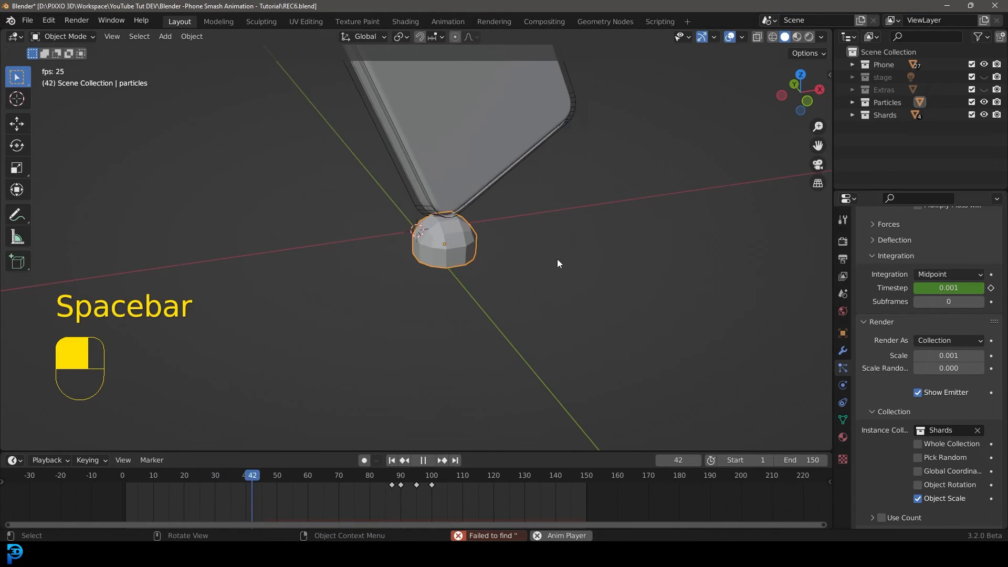
key(space)
key(z)
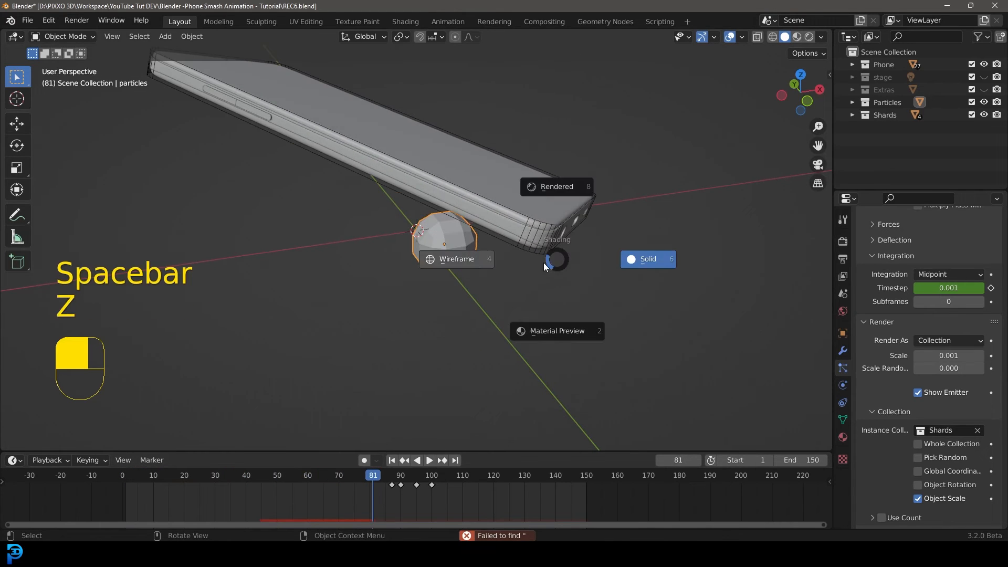
click(498, 255)
Set the particle render scale to 0.106 and scale randomness to 0.172, returning to solid shading.
scroll(524, 241, up, 3)
shift+middle_drag(250, 161, 325, 216)
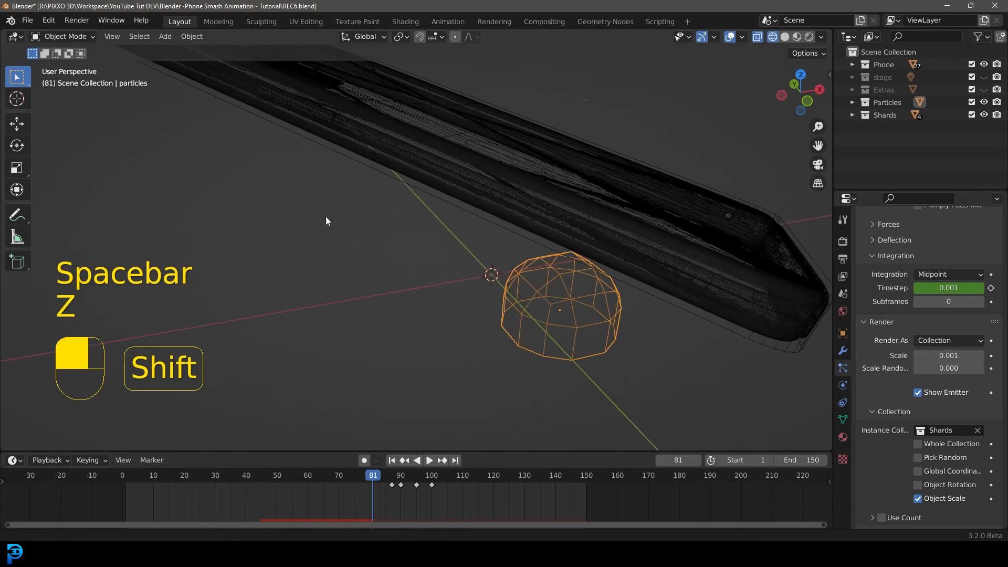
scroll(460, 291, up, 4)
scroll(527, 279, down, 9)
scroll(563, 234, up, 2)
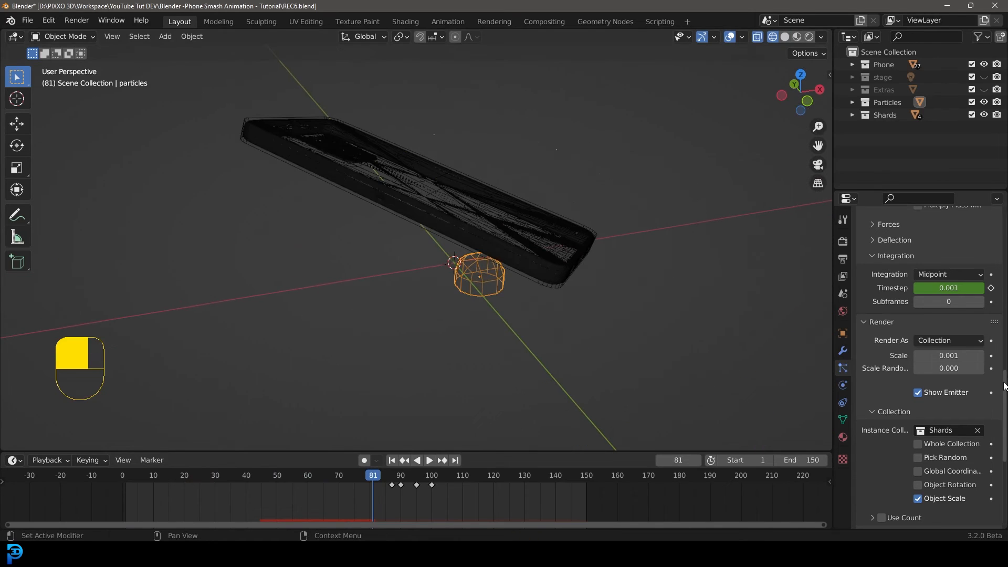
scroll(883, 367, up, 1)
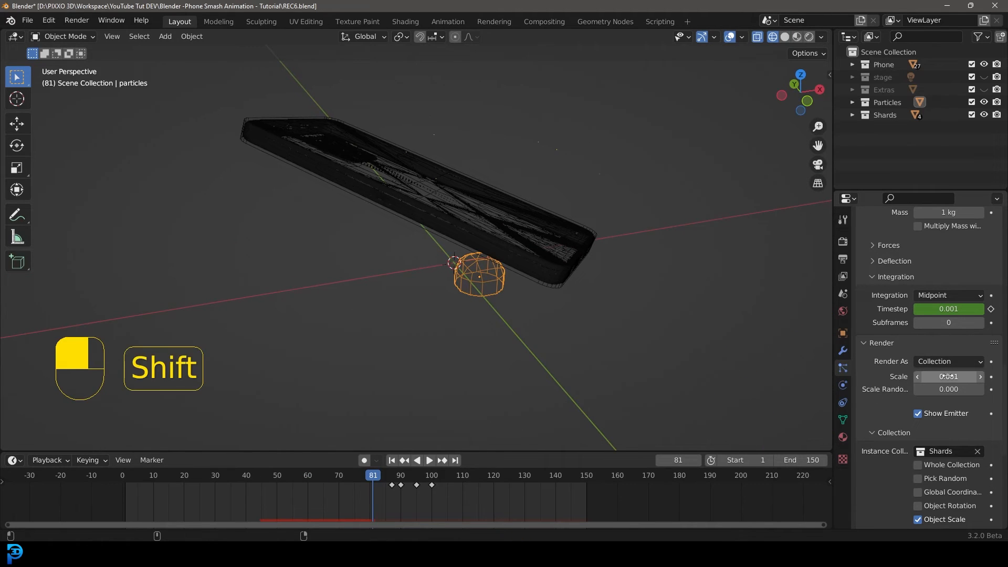
shift+drag(957, 377, 971, 377)
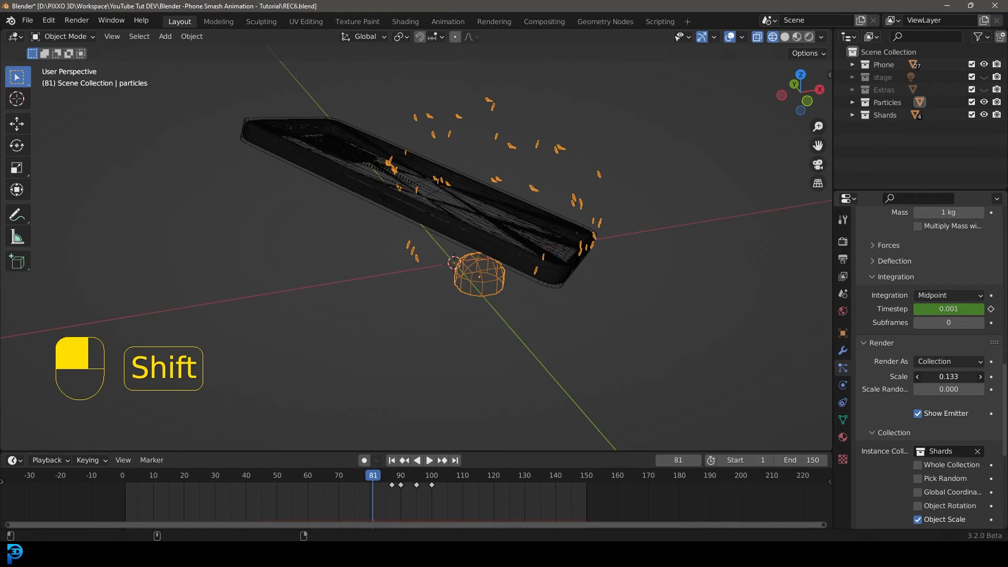
key(z)
scroll(557, 251, up, 3)
key(z)
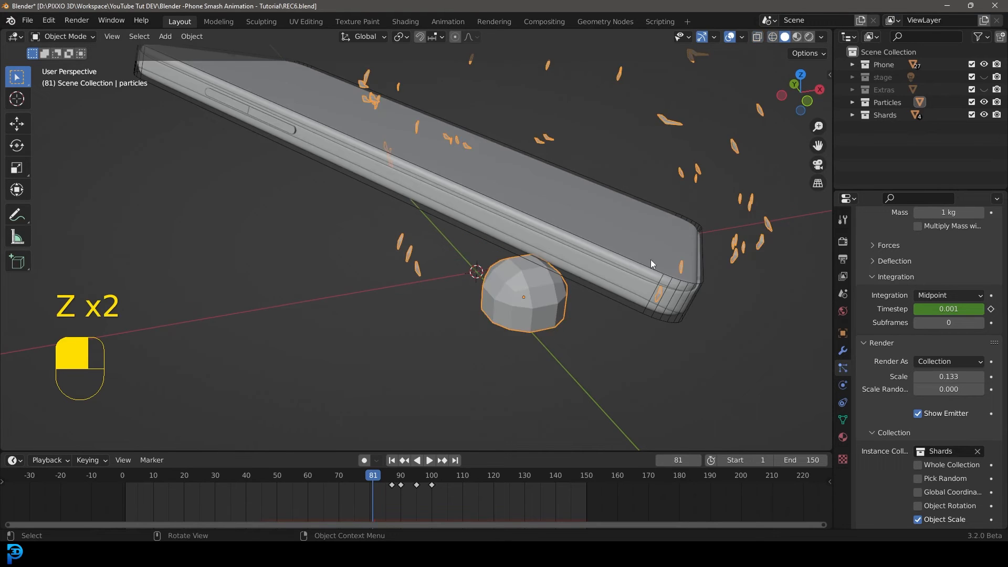
shift+middle_drag(650, 259, 559, 283)
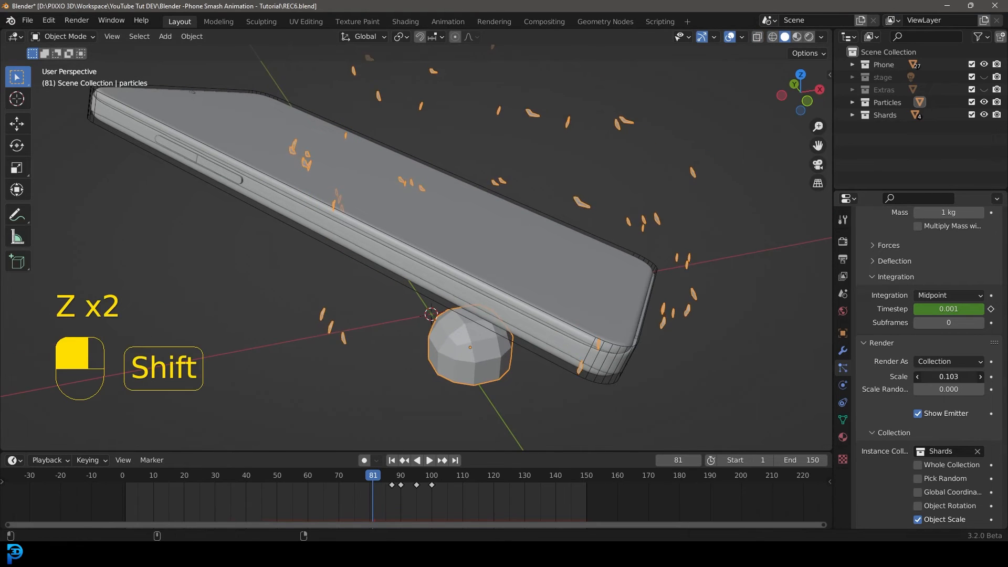
shift+drag(948, 377, 922, 378)
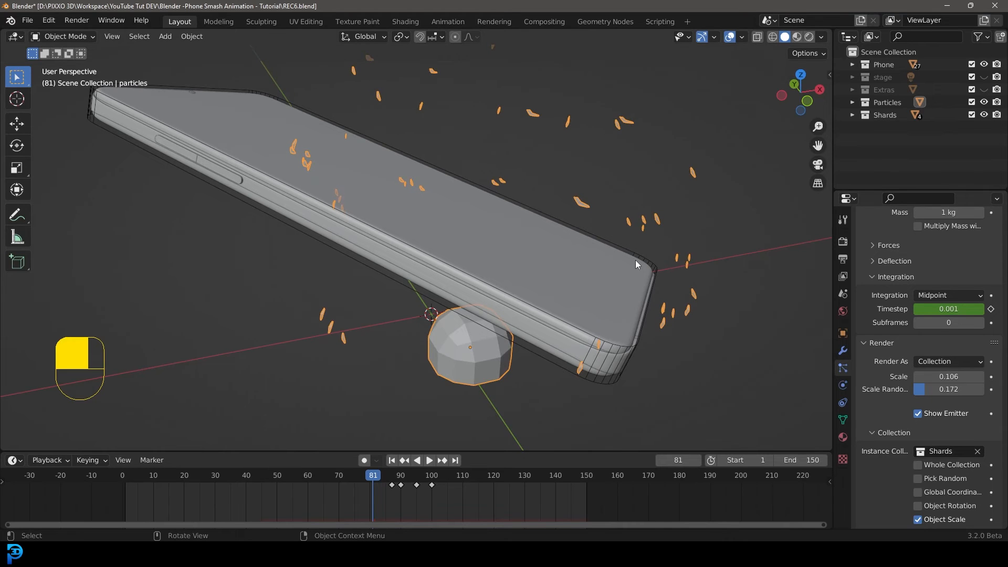
Play back the animation from the start to review the flying shards.
key(space)
key(alt+a)
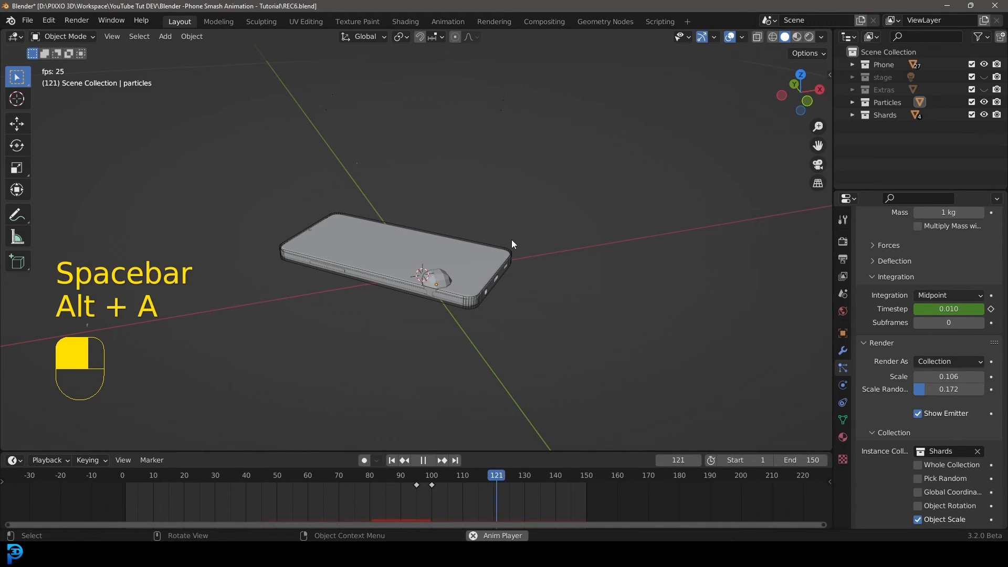
key(space)
key(shift+Left)
key(space)
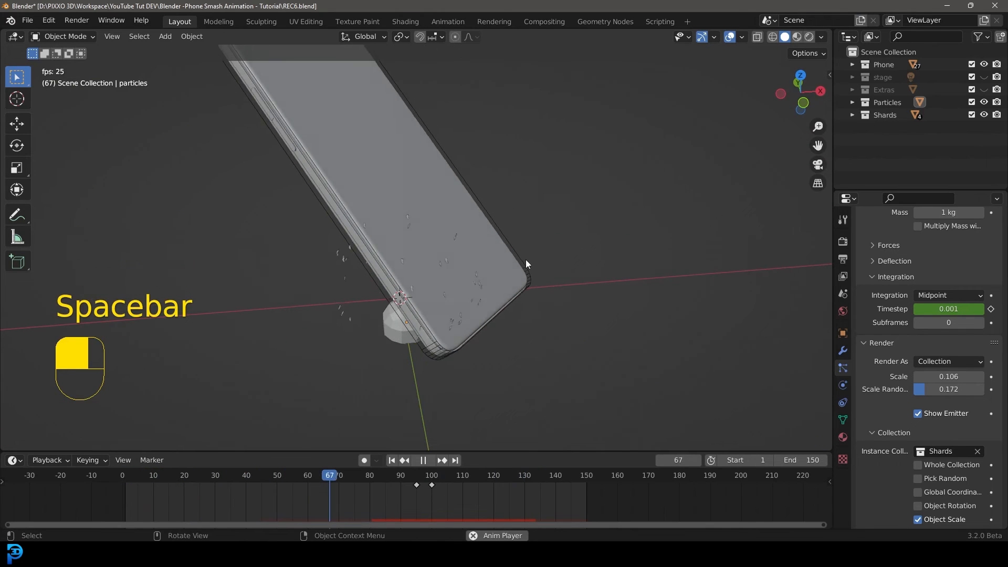
key(space)
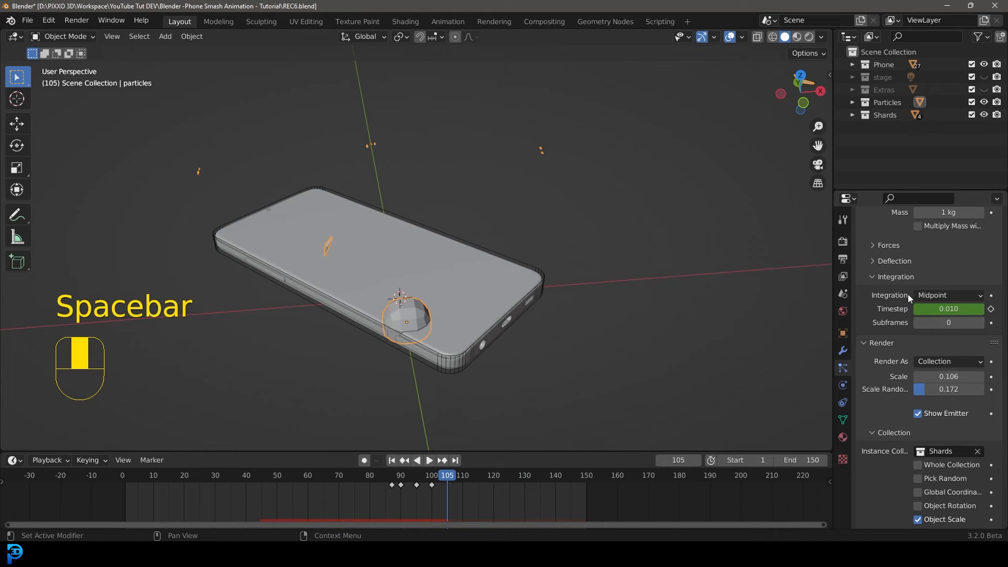
Turn off Show Emitter for the rock's particle system.
scroll(895, 366, down, 3)
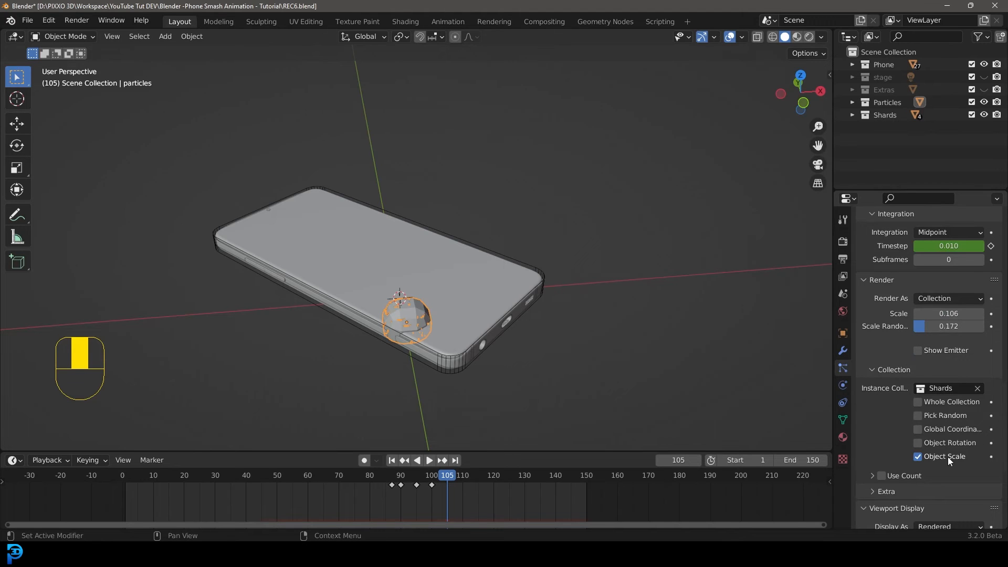
middle_drag(584, 292, 432, 218)
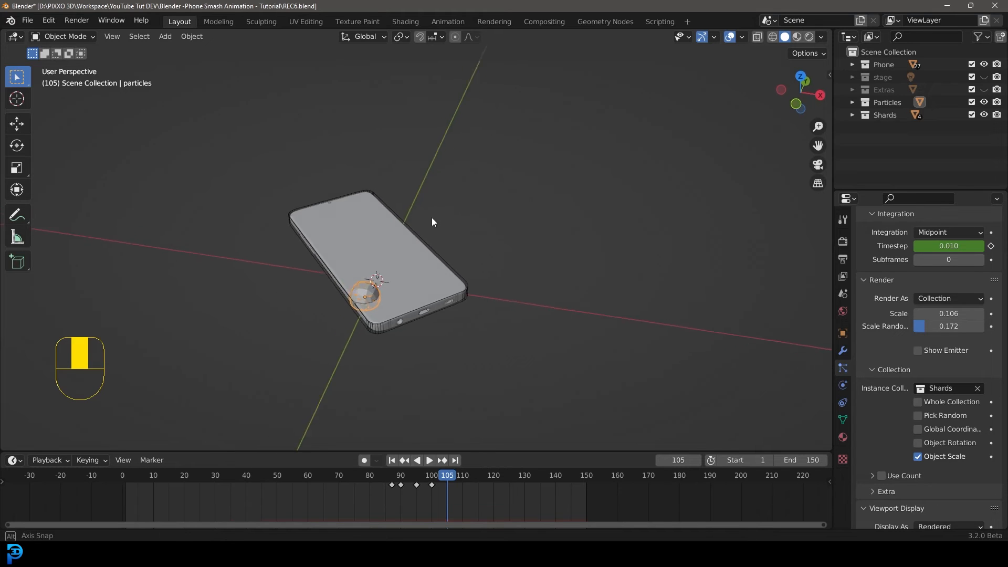
Select the phone screen and open the Shading workspace.
click(368, 225)
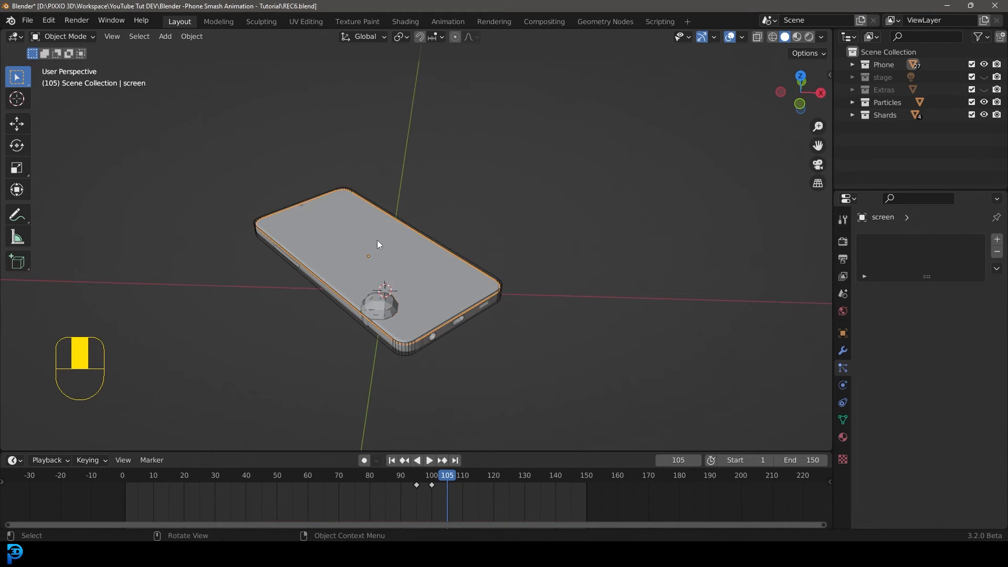
click(410, 21)
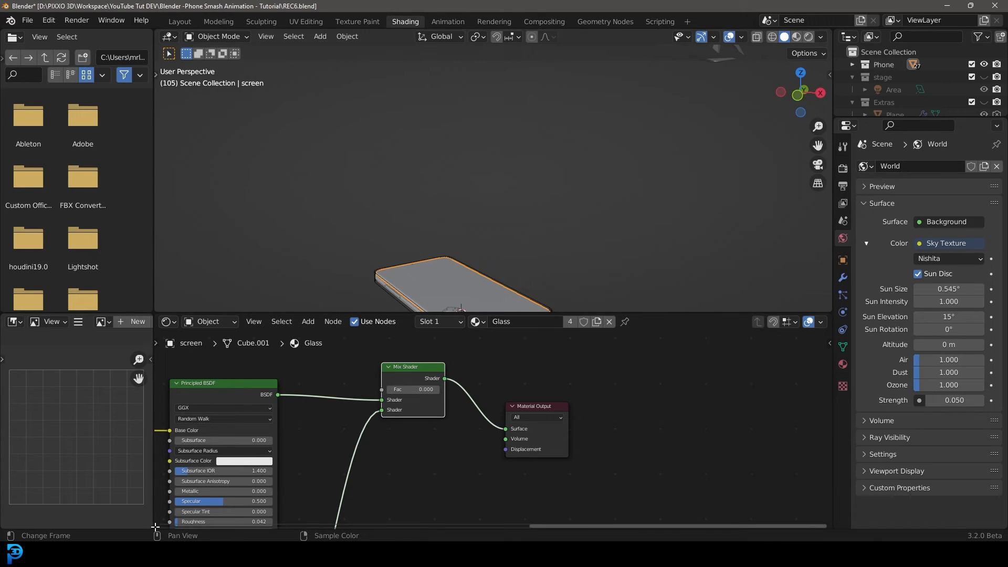
Split the shader editor area and turn the new part into a Timeline.
drag(159, 512, 164, 475)
click(167, 475)
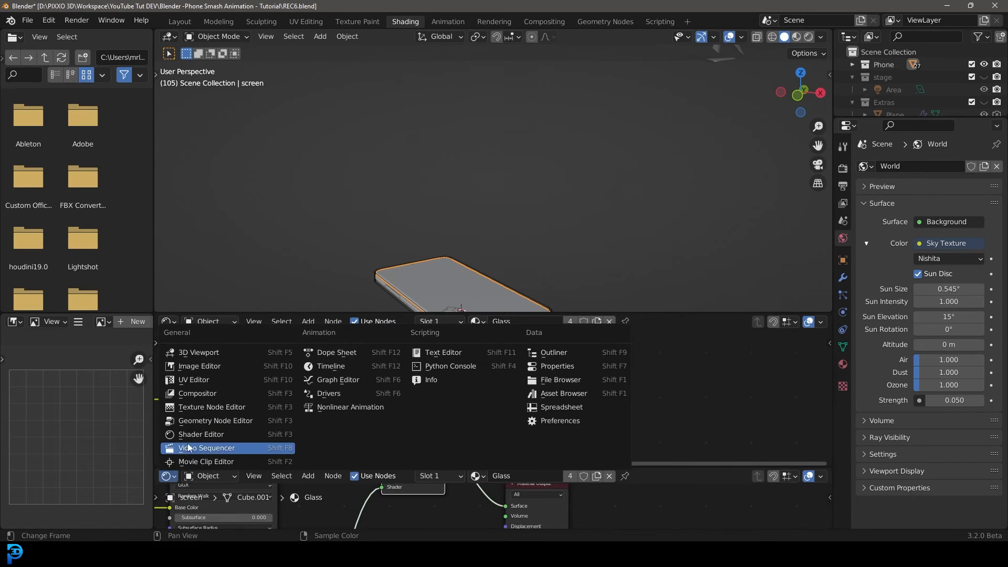
click(330, 366)
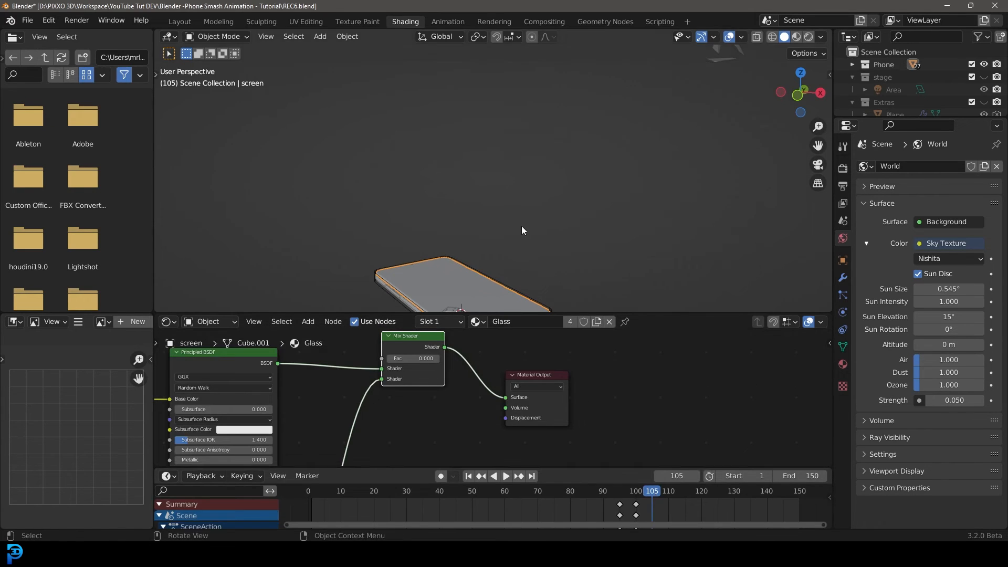
Switch to front orthographic view and move the playhead to frame 45.
scroll(522, 225, down, 1)
middle_drag(521, 226, 529, 214)
key(KP_1)
scroll(498, 242, up, 3)
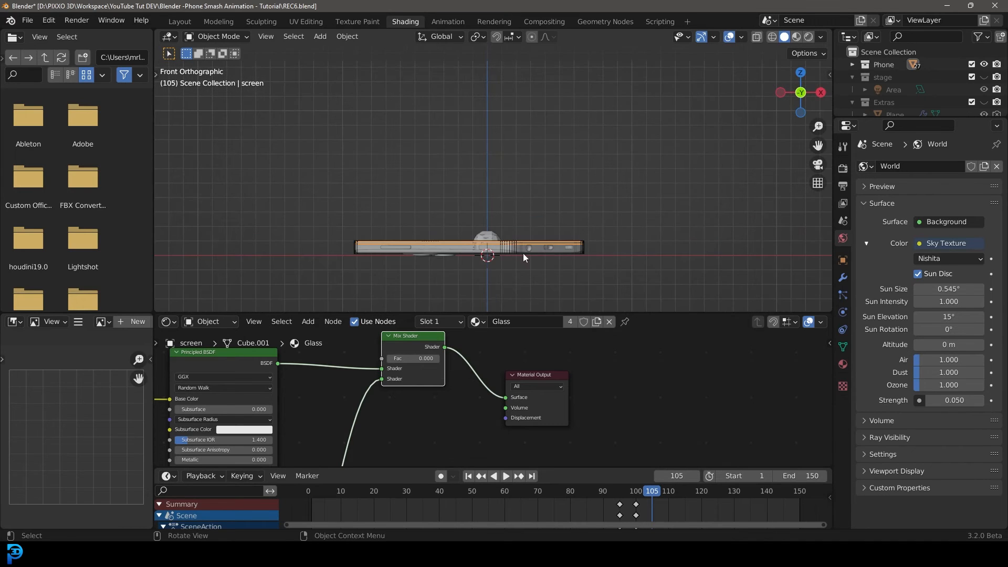
drag(654, 492, 455, 515)
Set the Fac of the Glass material's Mix Shader to 1.000.
scroll(530, 175, up, 3)
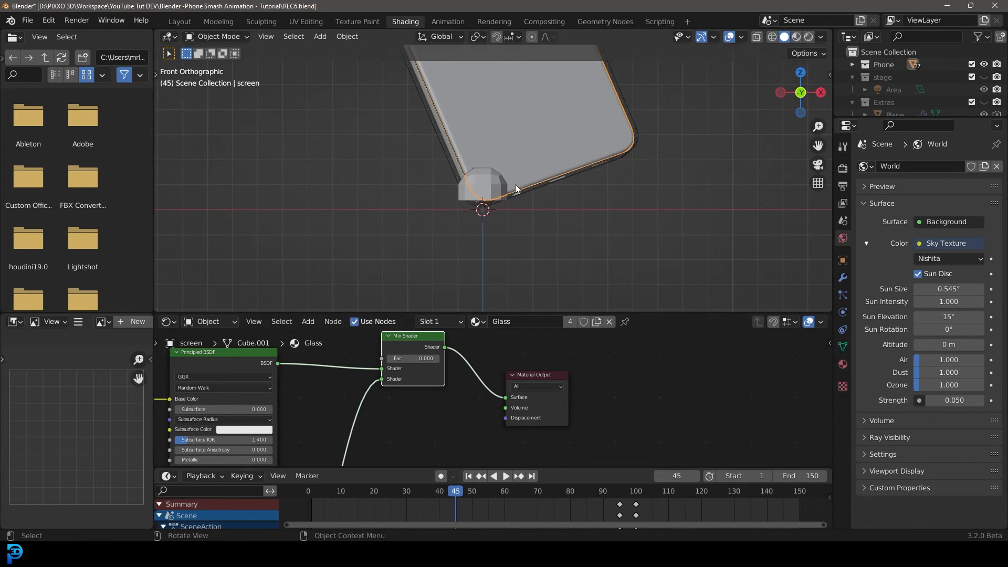
scroll(515, 203, up, 1)
middle_drag(413, 407, 444, 433)
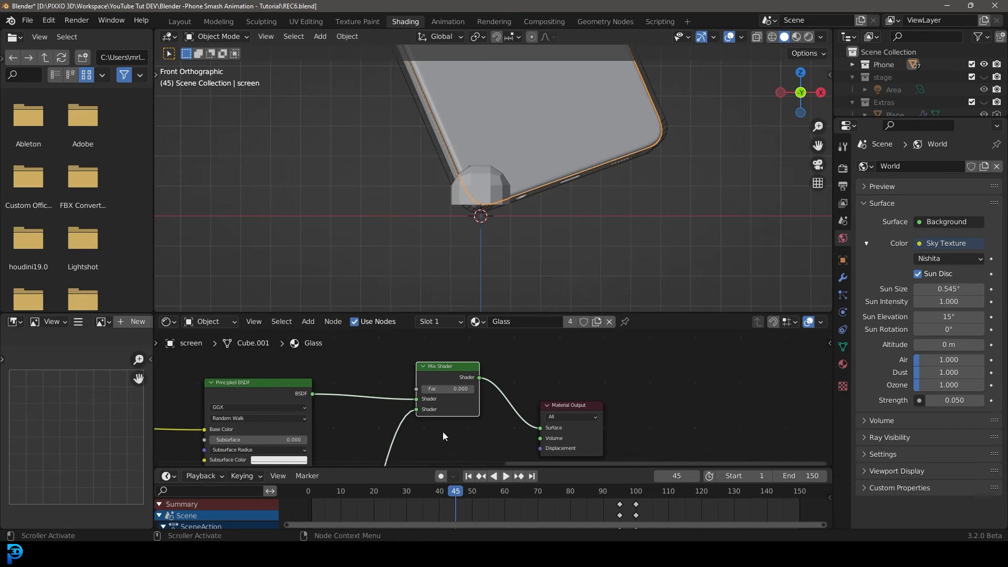
drag(444, 389, 474, 389)
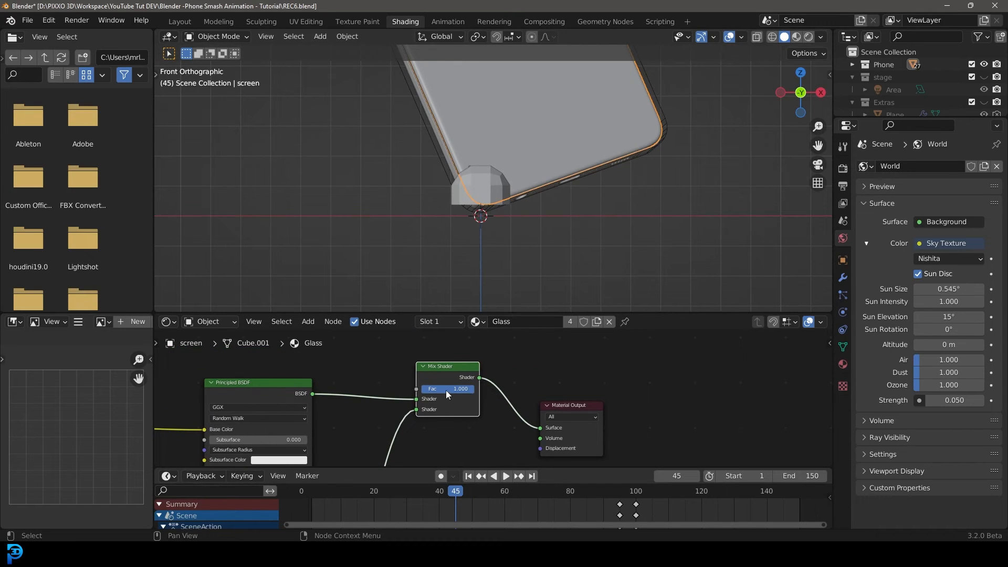
Switch the viewport to rendered shading.
key(z)
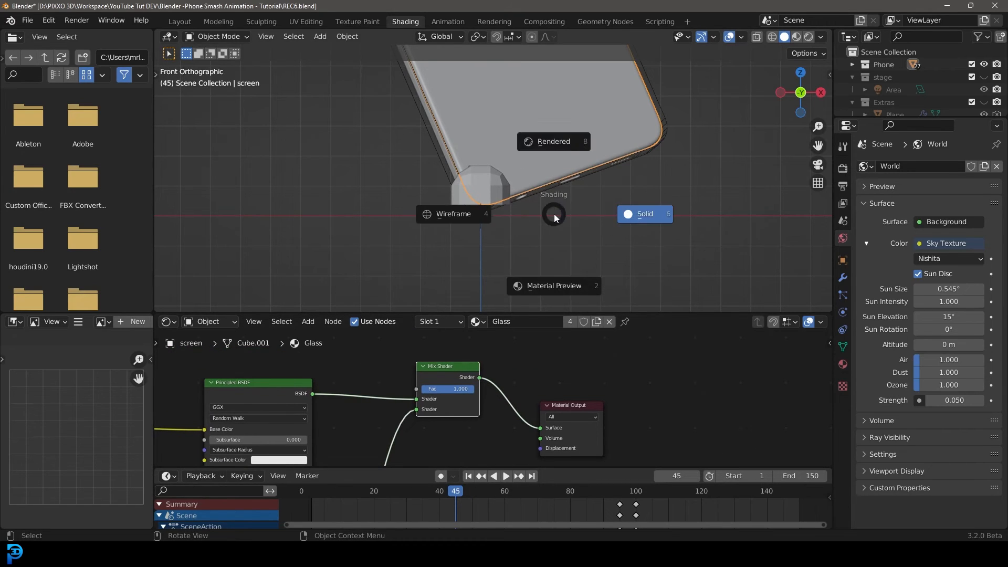
click(558, 142)
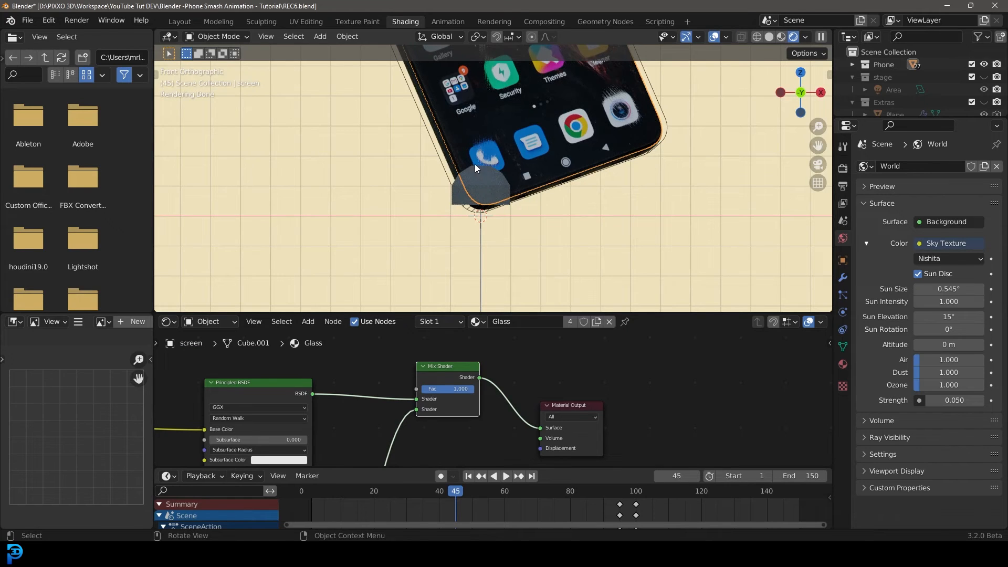
Keyframe the Mix Shader Fac at frame 45 and step forward one frame.
scroll(441, 395, up, 1)
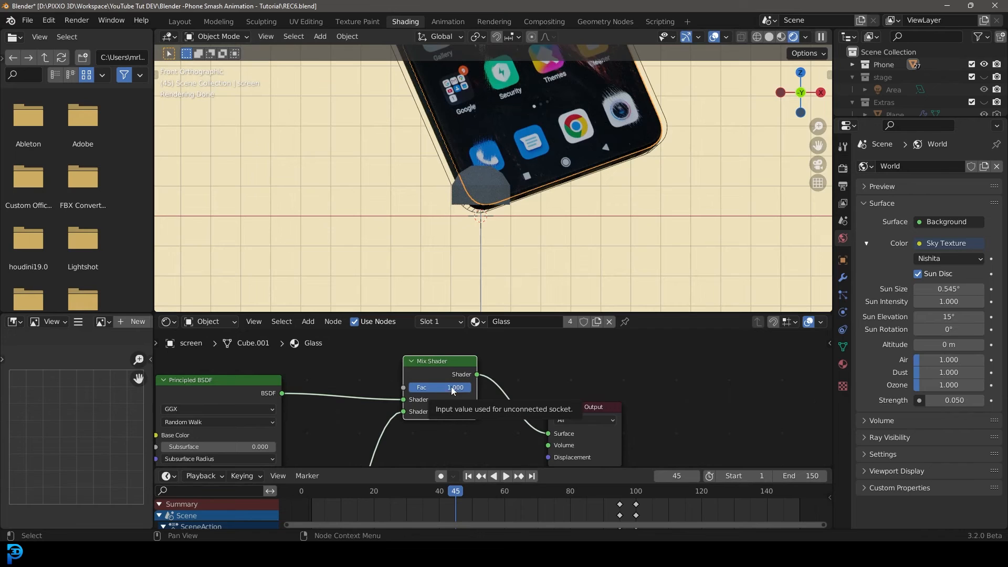
key(i)
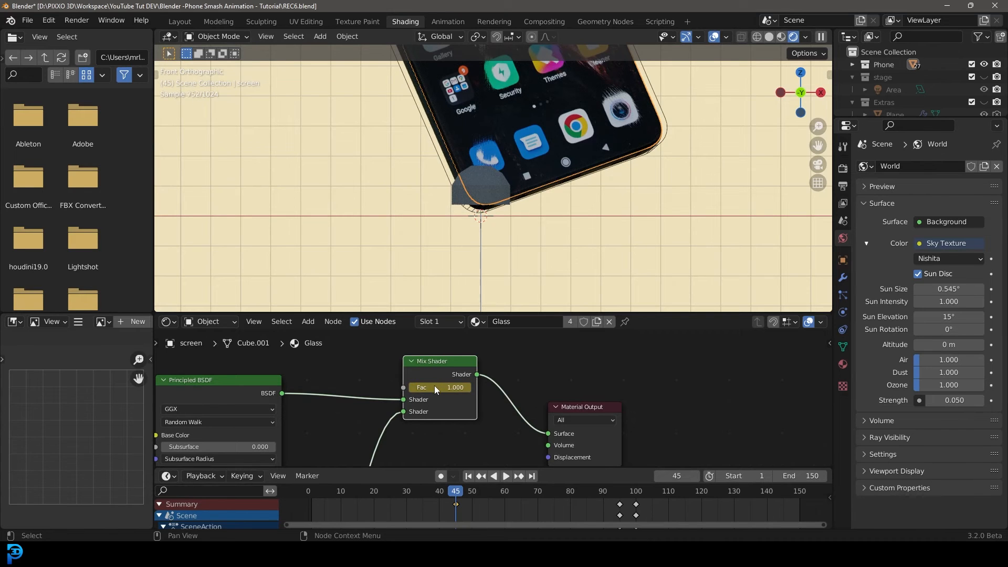
key(Right)
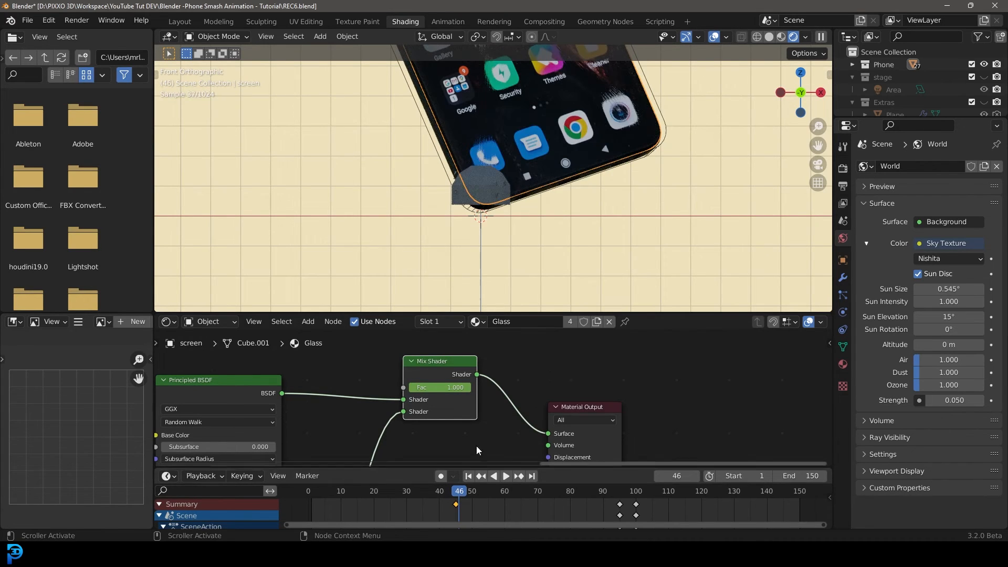
Set the Mix Shader Fac to 0.000 at frame 46 and keyframe it.
drag(461, 389, 410, 392)
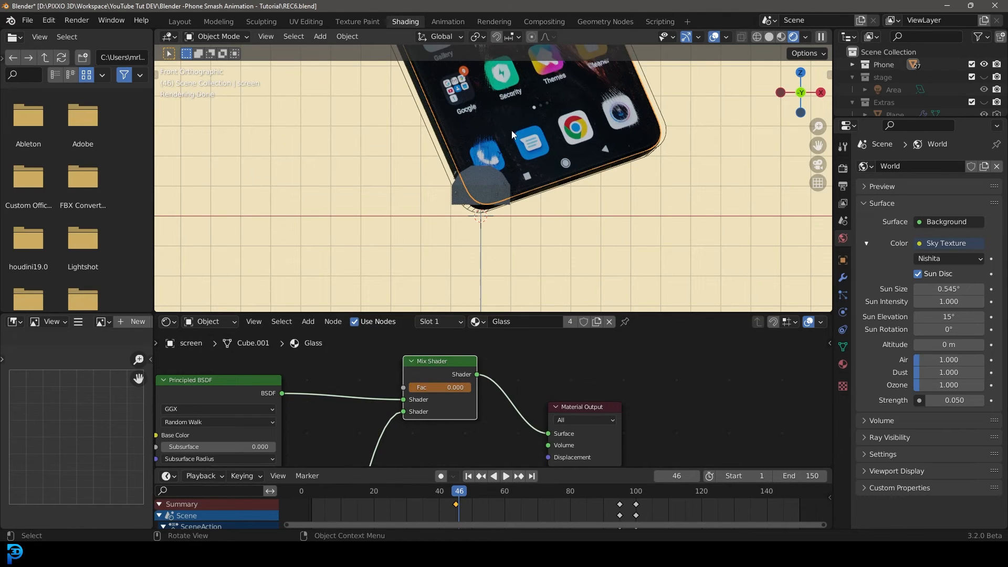
key(i)
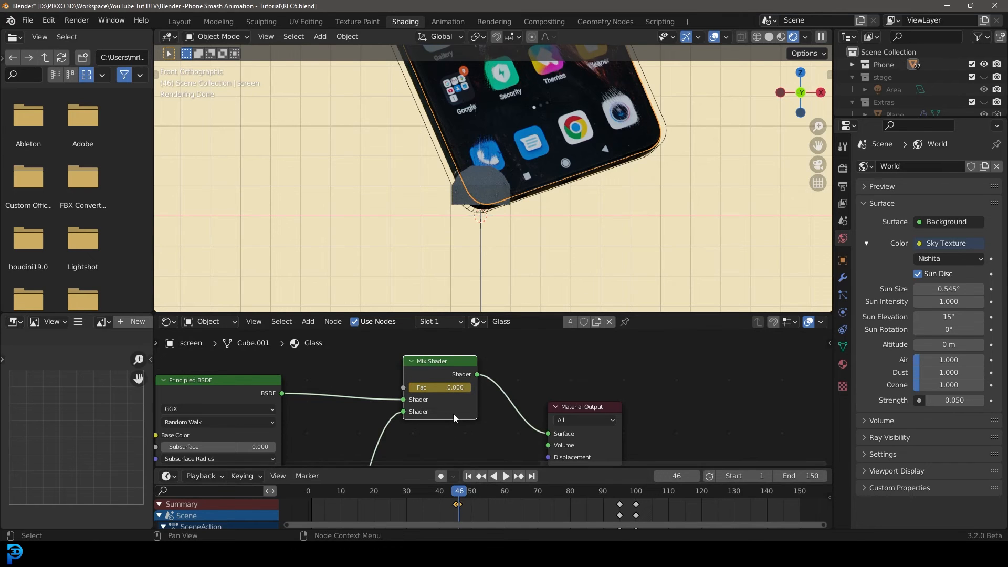
Scrub frames 41 to 47 to preview the screen's glass transition in rendered view.
scroll(465, 236, down, 4)
middle_drag(464, 236, 481, 257)
drag(458, 496, 449, 499)
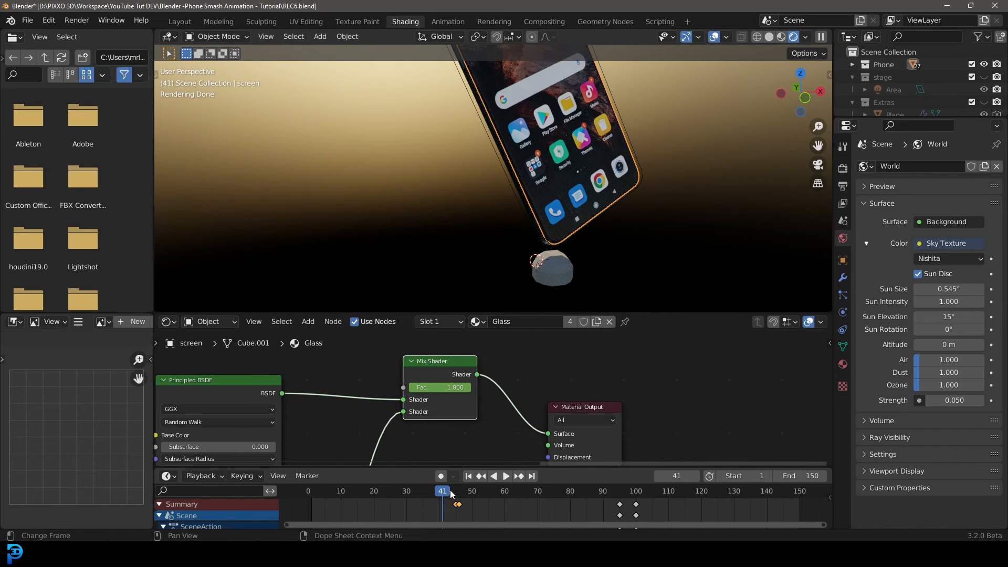
key(Right)
key(Right)
key(Right)
key(Right)
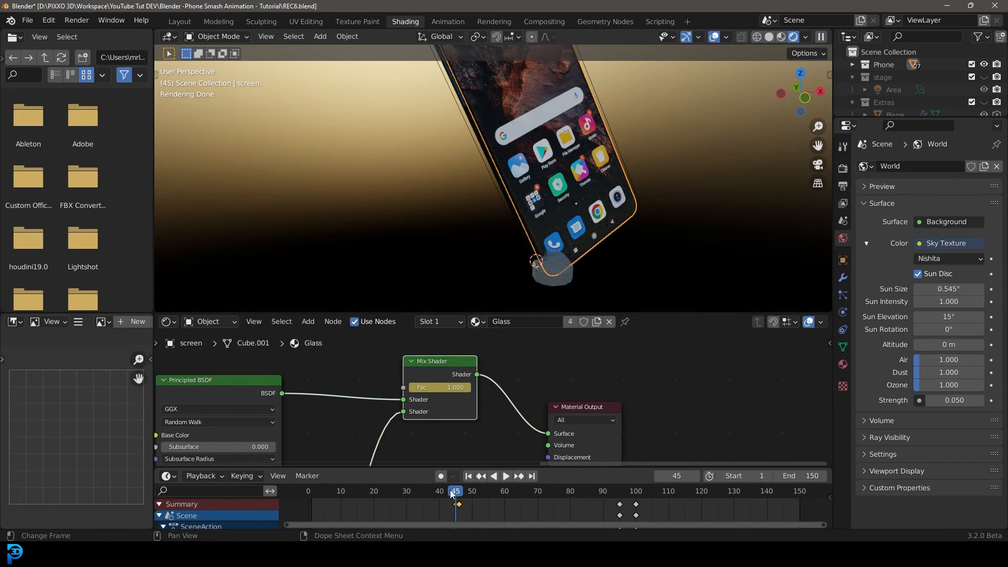
key(Right)
key(Right)
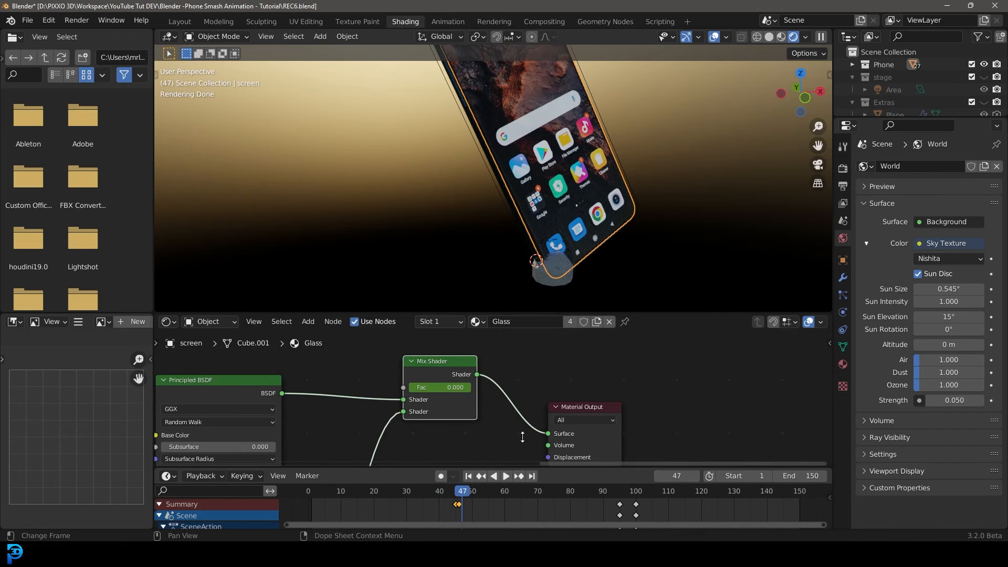
Make the stage collection visible in the viewport.
middle_drag(584, 190, 388, 239)
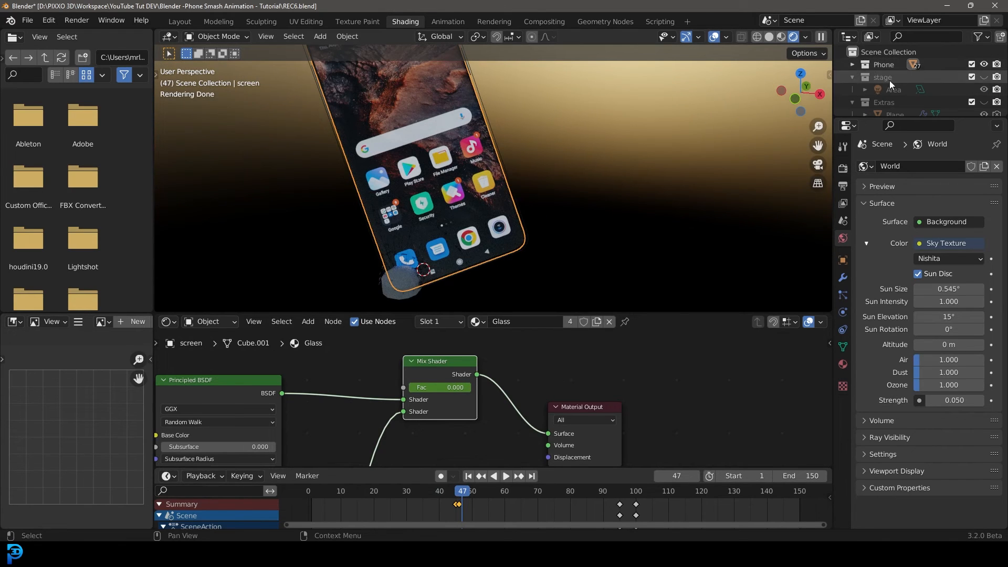
click(984, 78)
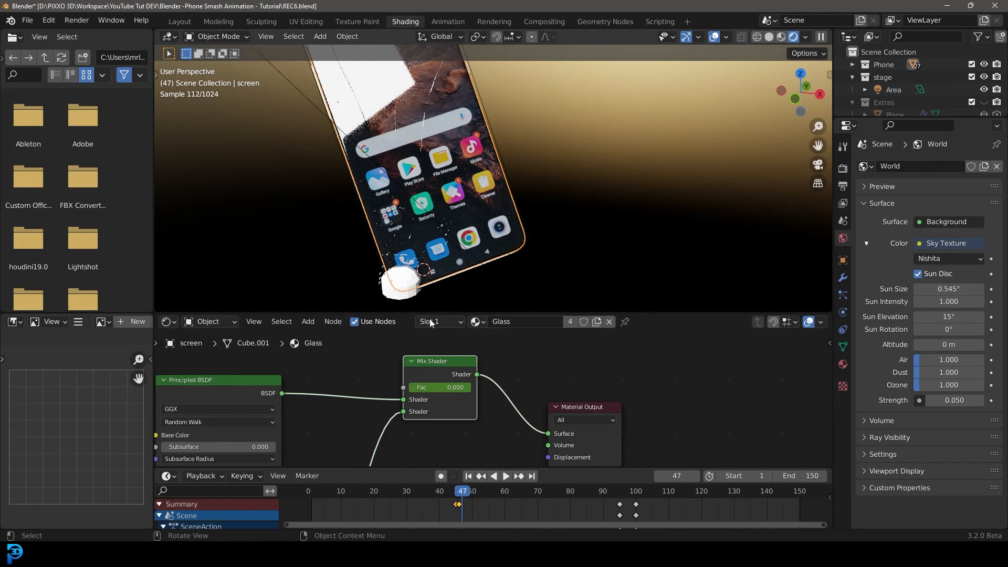
Preview frames 43 to 46 closely around the phone screen and rock impact in rendered view.
drag(462, 491, 449, 492)
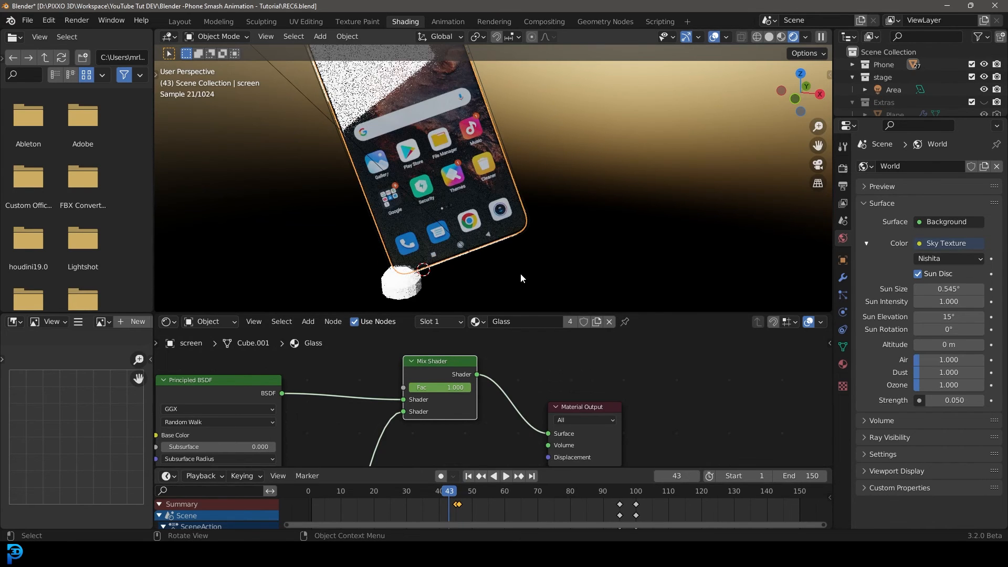
middle_drag(521, 273, 453, 249)
key(super)
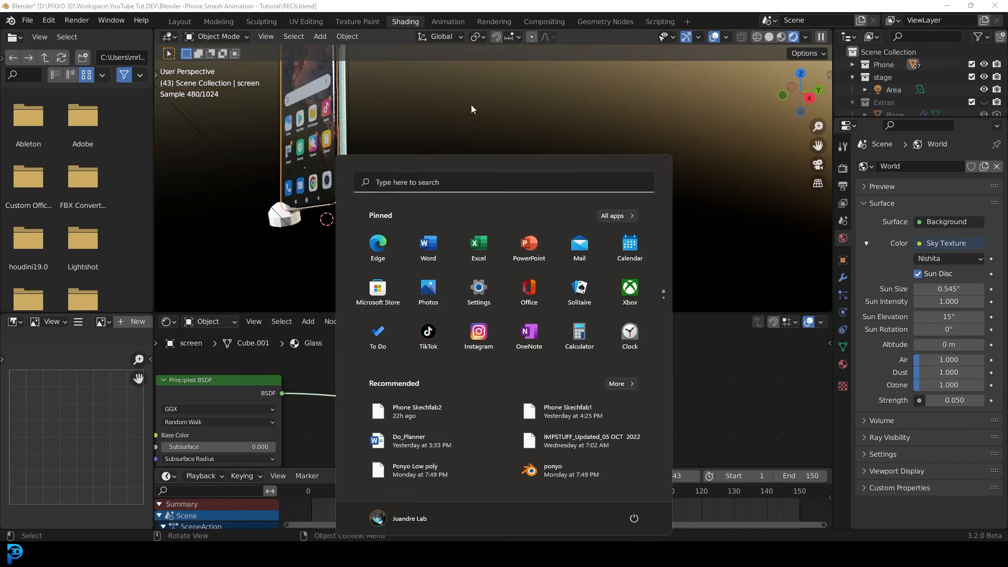
click(471, 105)
shift+middle_drag(408, 147, 496, 166)
scroll(507, 178, up, 4)
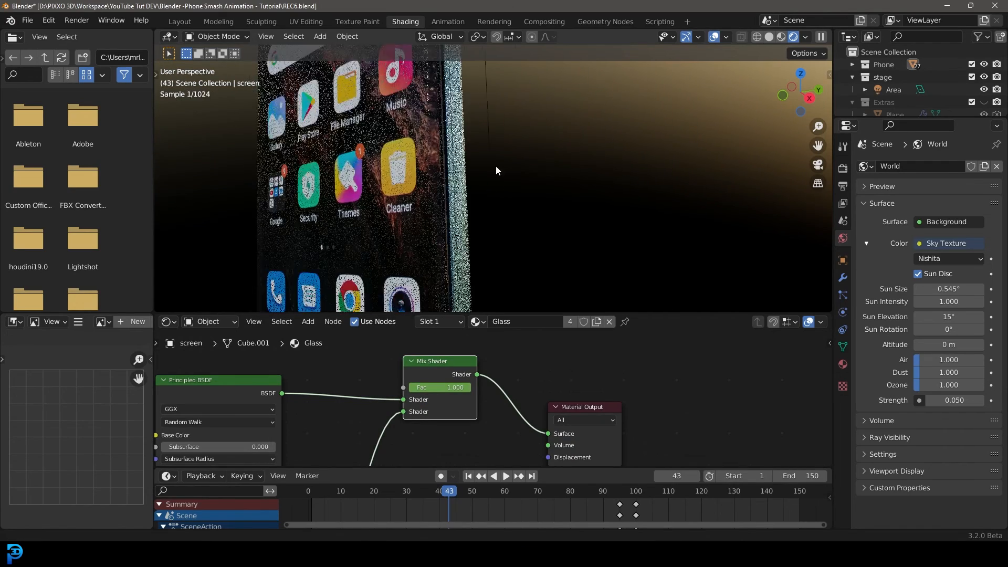
key(Right)
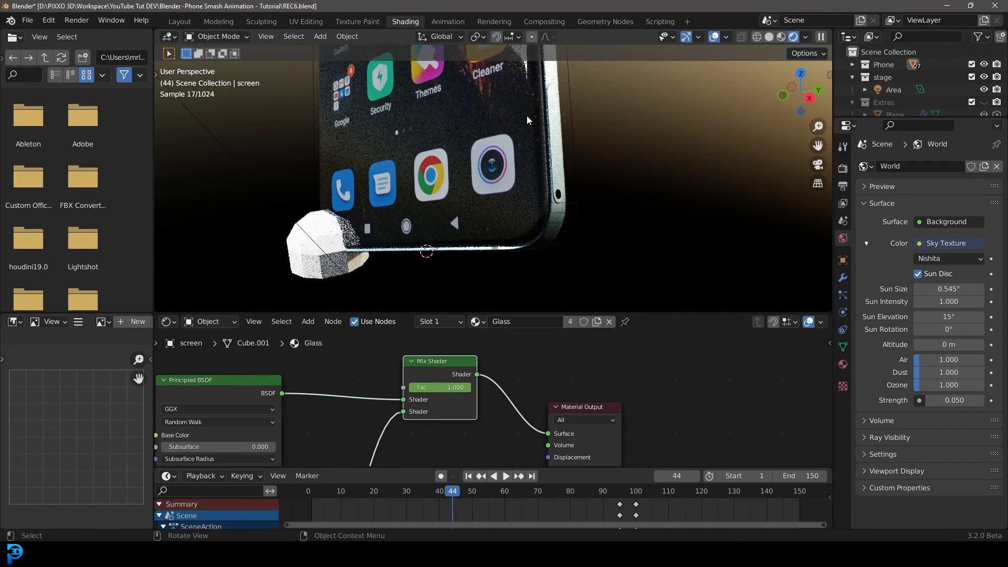
key(Right)
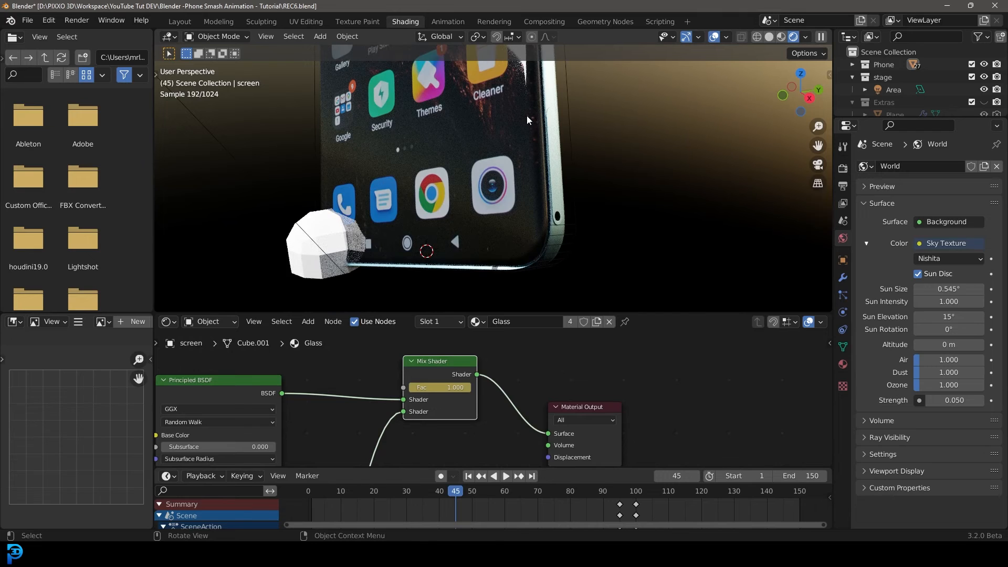
key(Right)
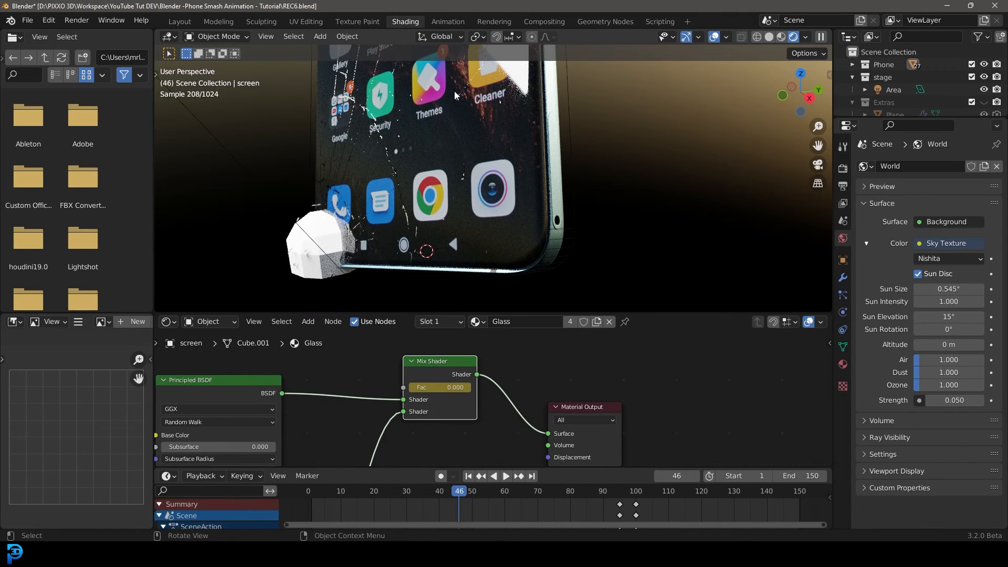
middle_drag(527, 116, 474, 201)
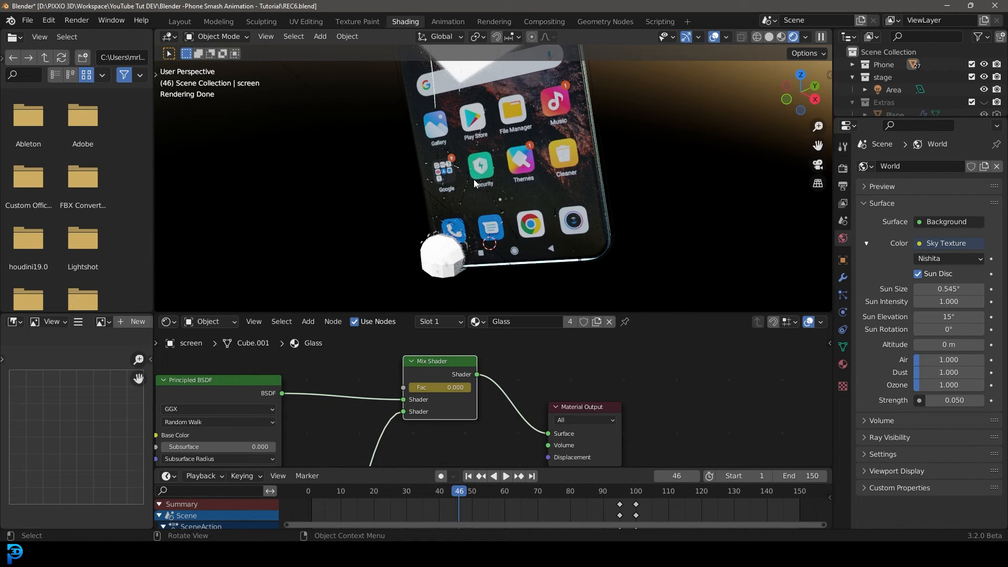
middle_drag(473, 178, 487, 182)
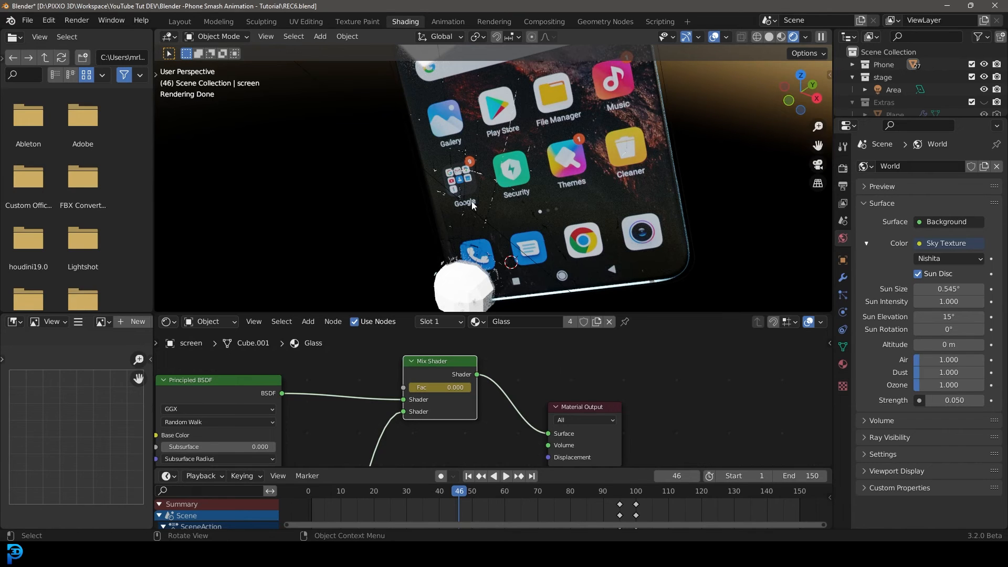
scroll(455, 204, down, 4)
middle_drag(457, 204, 464, 210)
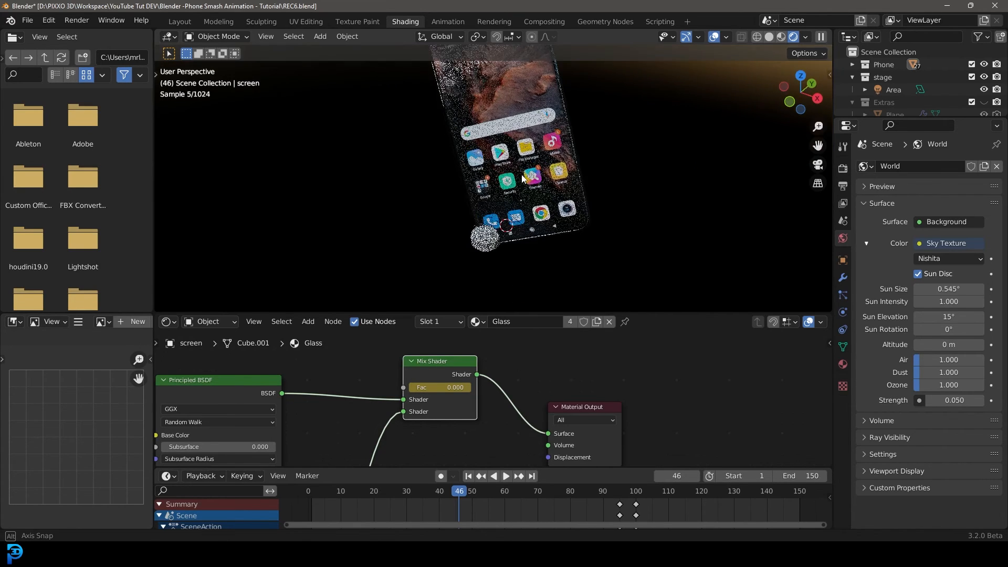
middle_drag(581, 167, 511, 201)
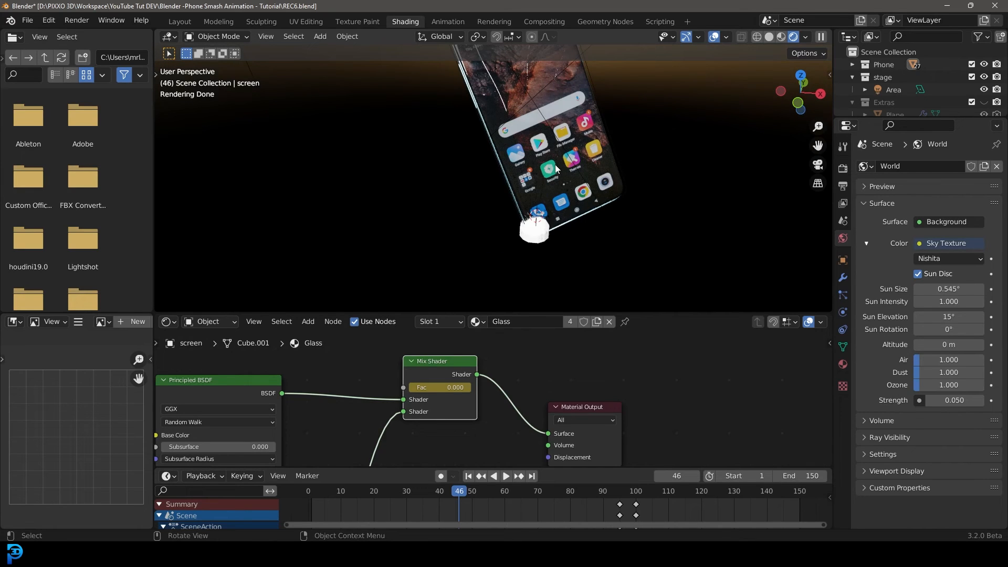
Switch to the Layout workspace and hide the Shards collection in the viewport.
click(179, 22)
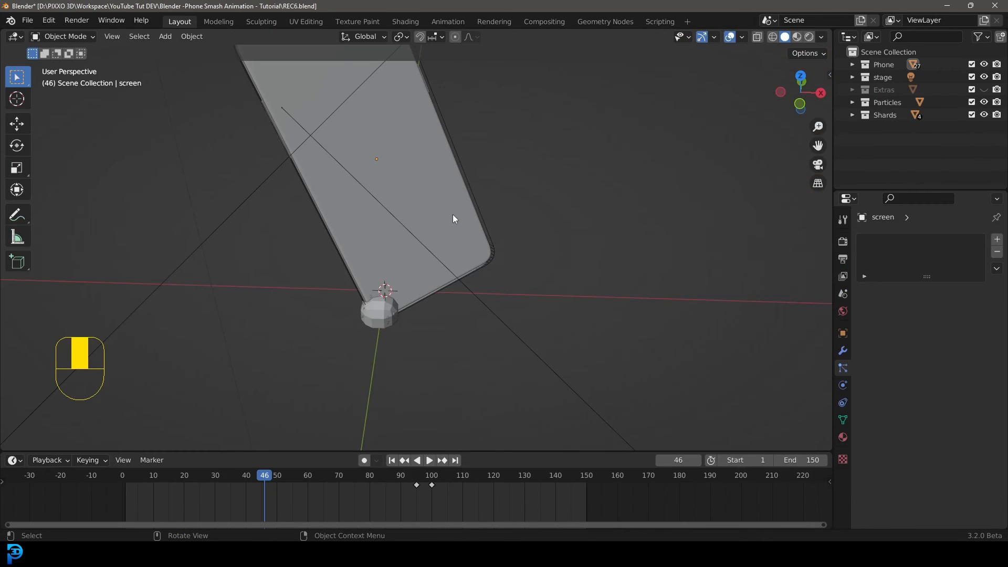
key(z)
scroll(457, 199, down, 4)
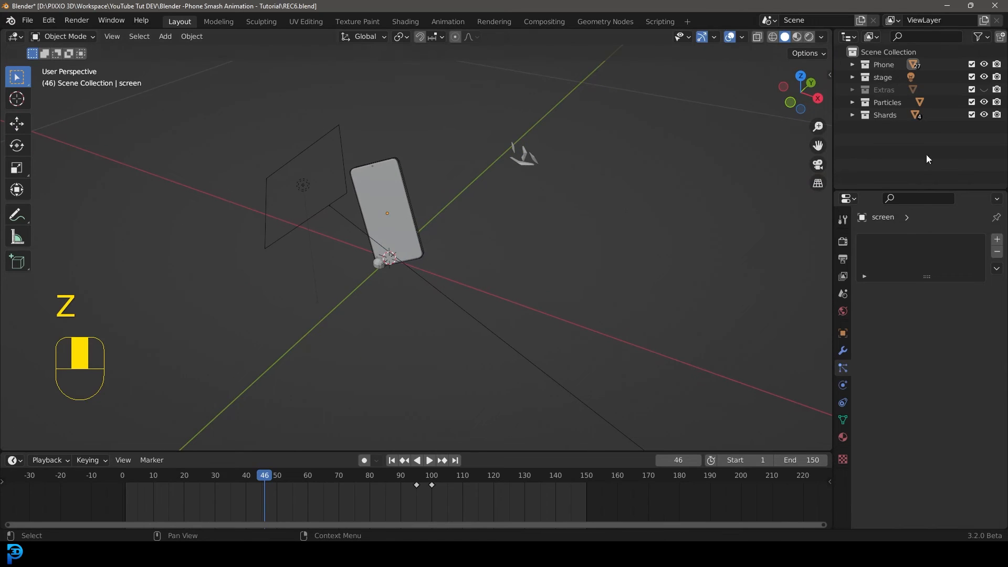
click(984, 115)
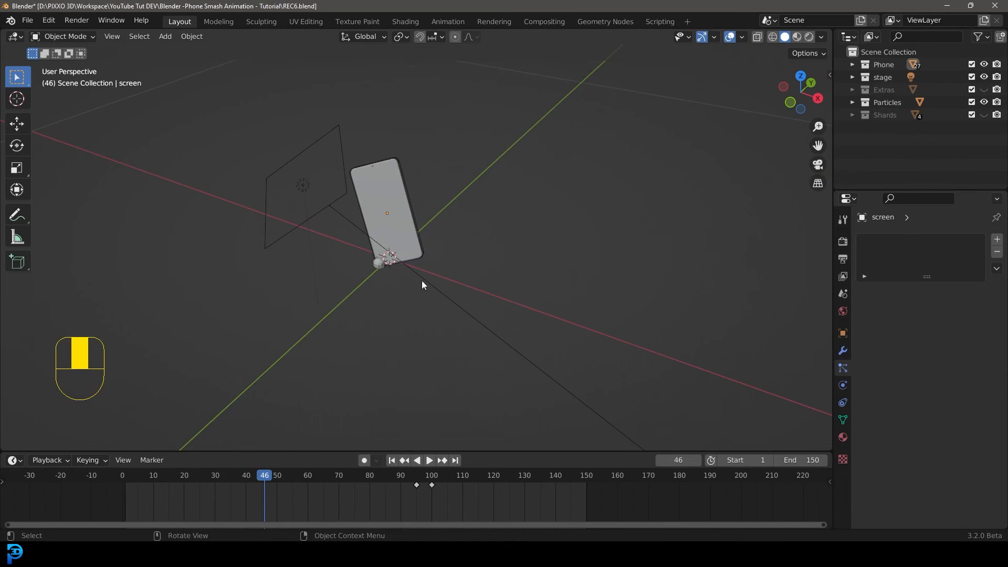
Move to frame 47 and add a plane beneath the phone.
middle_drag(424, 285, 449, 273)
click(266, 477)
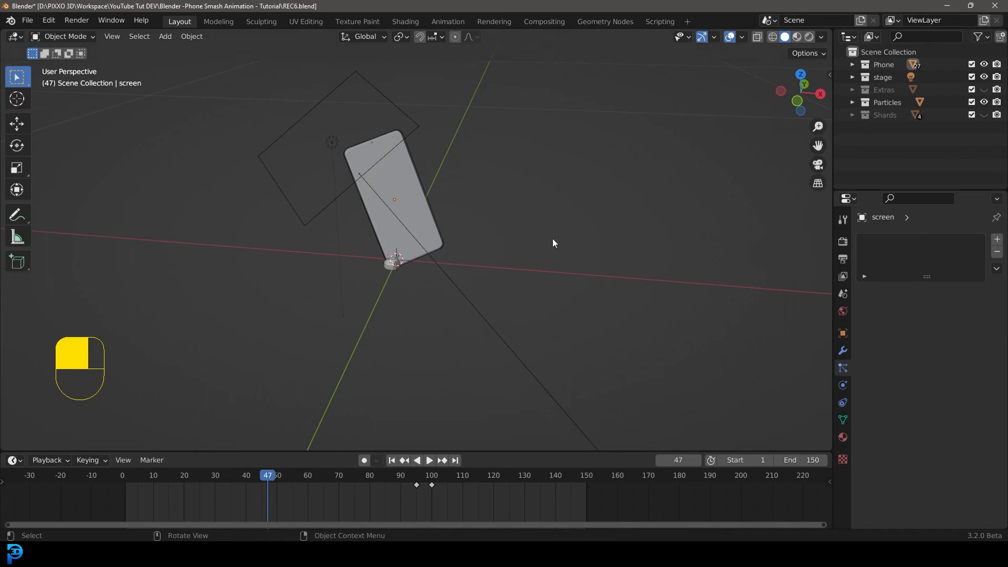
middle_drag(552, 242, 429, 232)
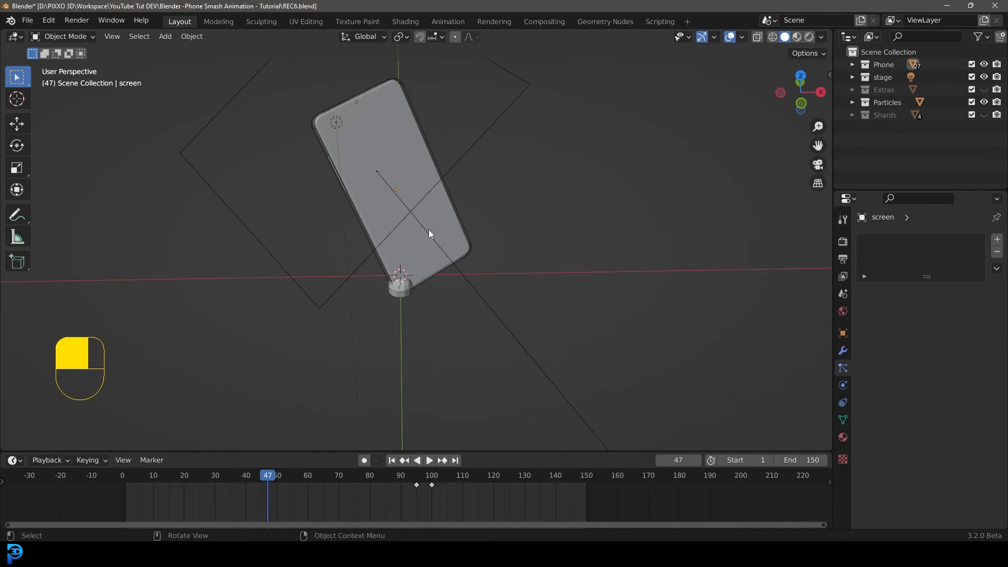
scroll(430, 229, up, 2)
key(shift+a)
mouse_move(444, 225)
click(504, 225)
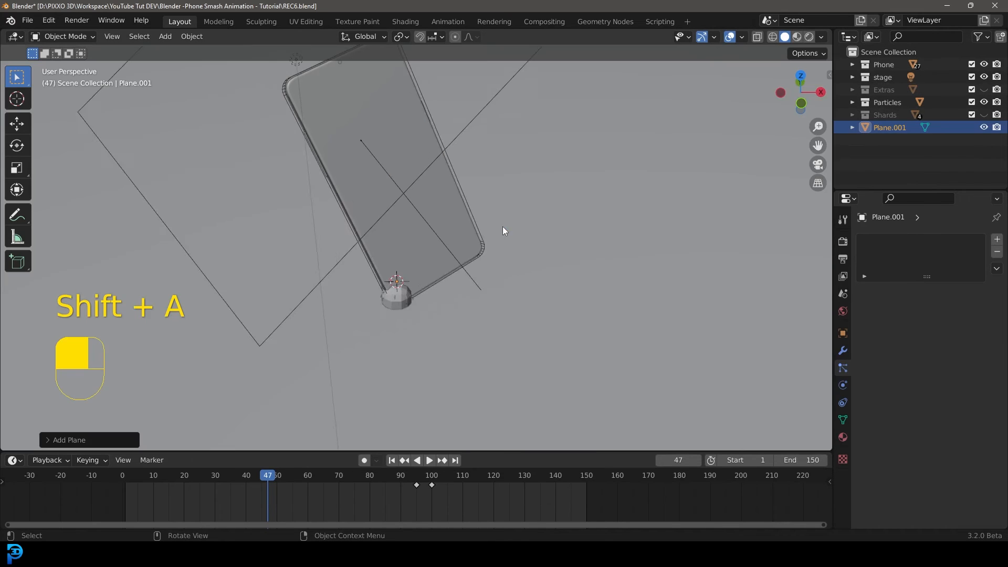
In Edit Mode, extrude the plane's back edge upward along Z to form a backdrop wall.
scroll(504, 236, down, 6)
key(Tab)
middle_drag(525, 241, 374, 150)
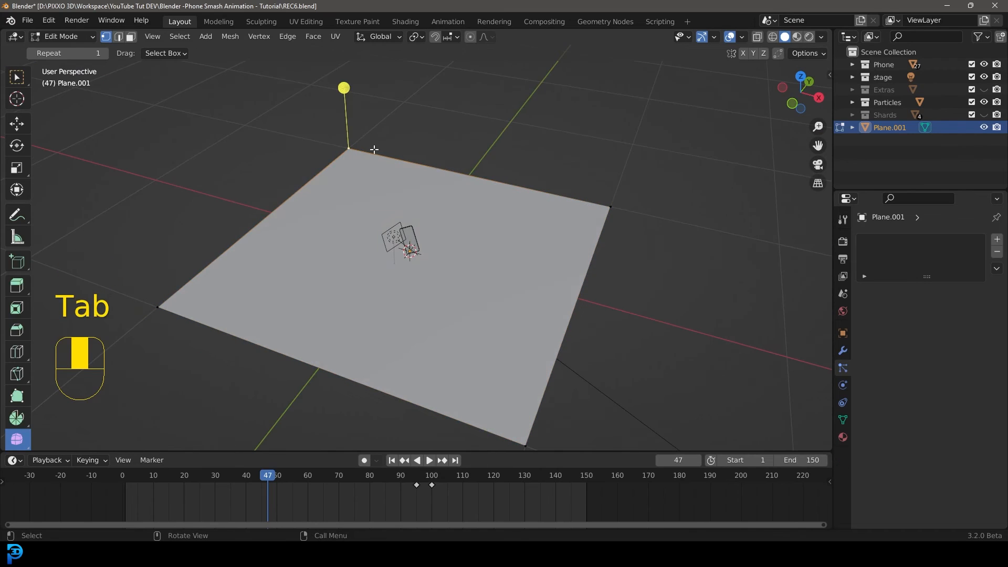
shift+click(611, 208)
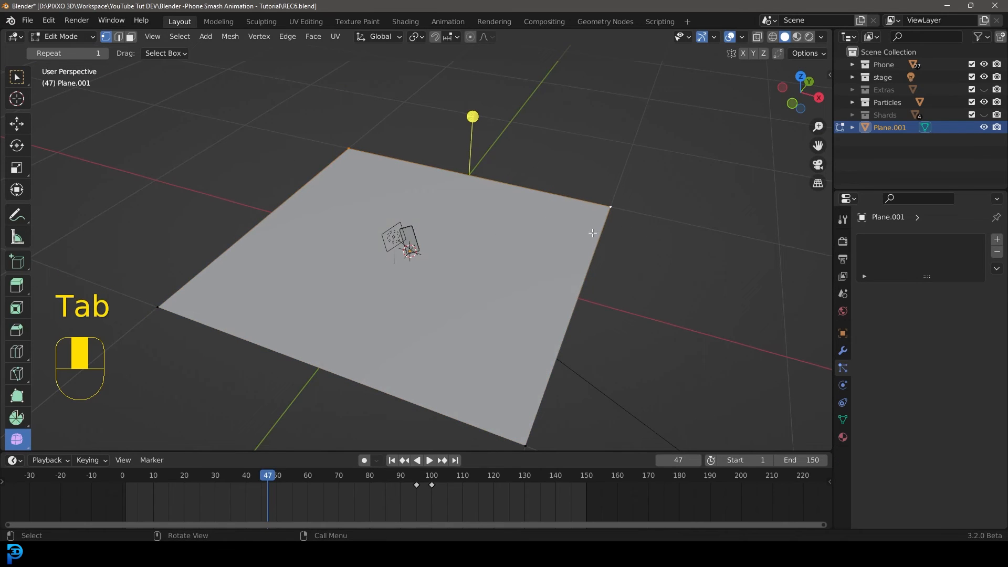
key(e)
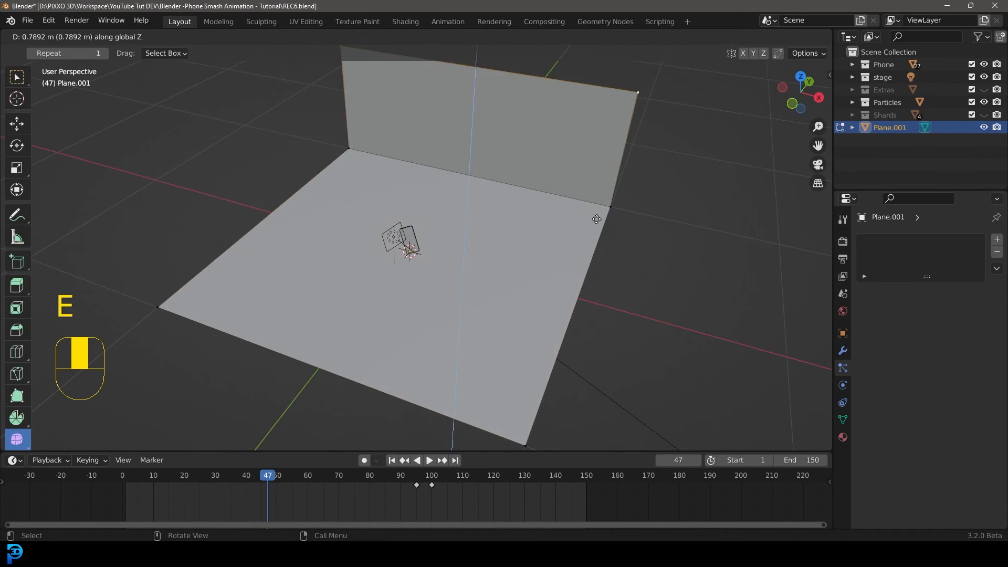
click(599, 131)
Bevel the edge between the floor and wall with 9 segments to curve the backdrop.
middle_drag(599, 131, 524, 168)
shift+click(584, 275)
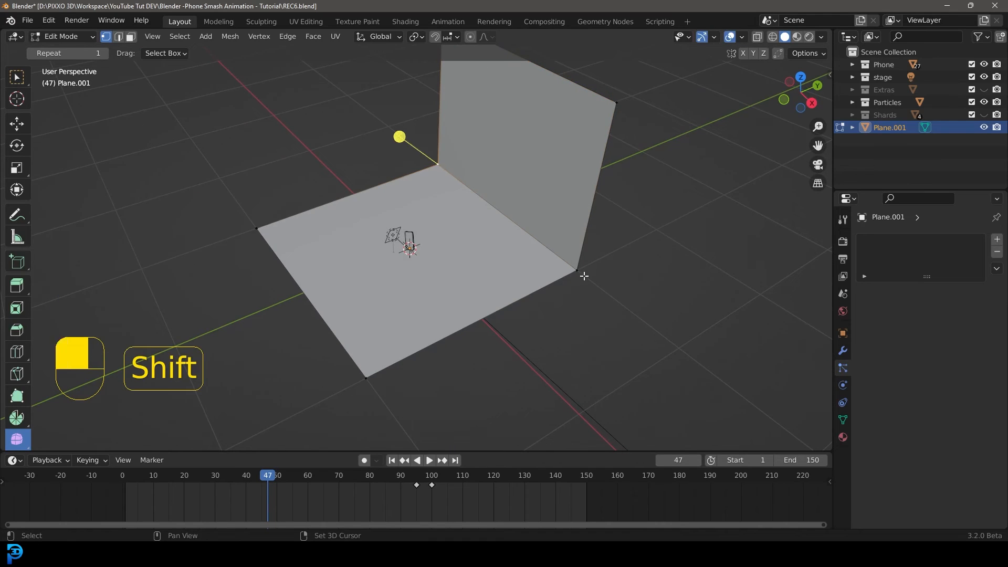
middle_drag(584, 276, 617, 303)
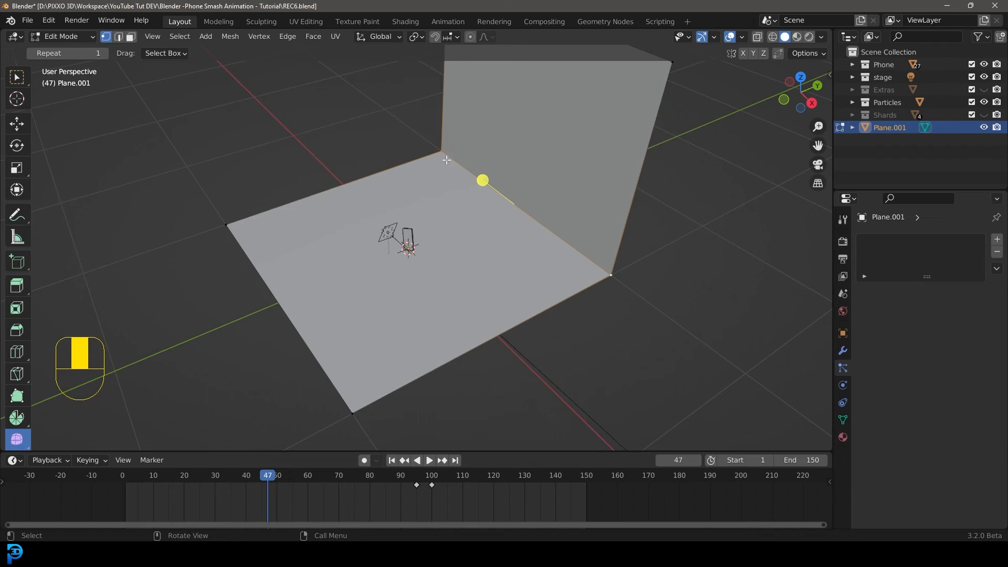
key(ctrl+b)
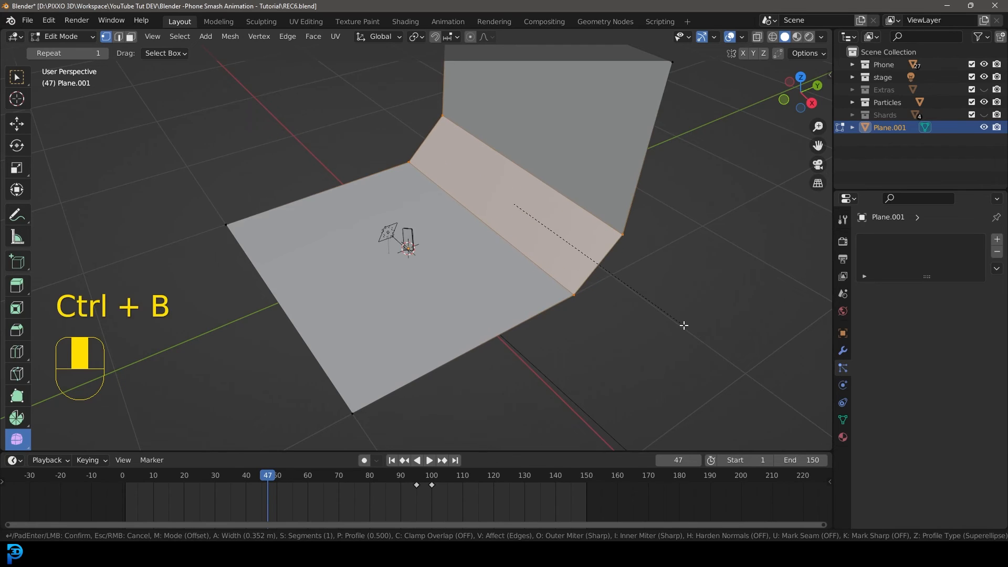
scroll(684, 328, up, 11)
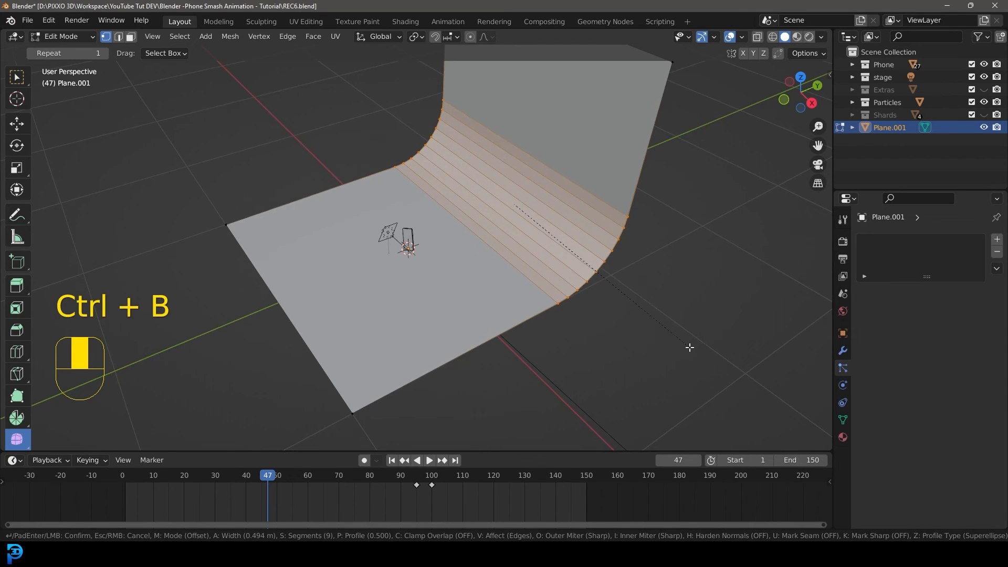
click(688, 342)
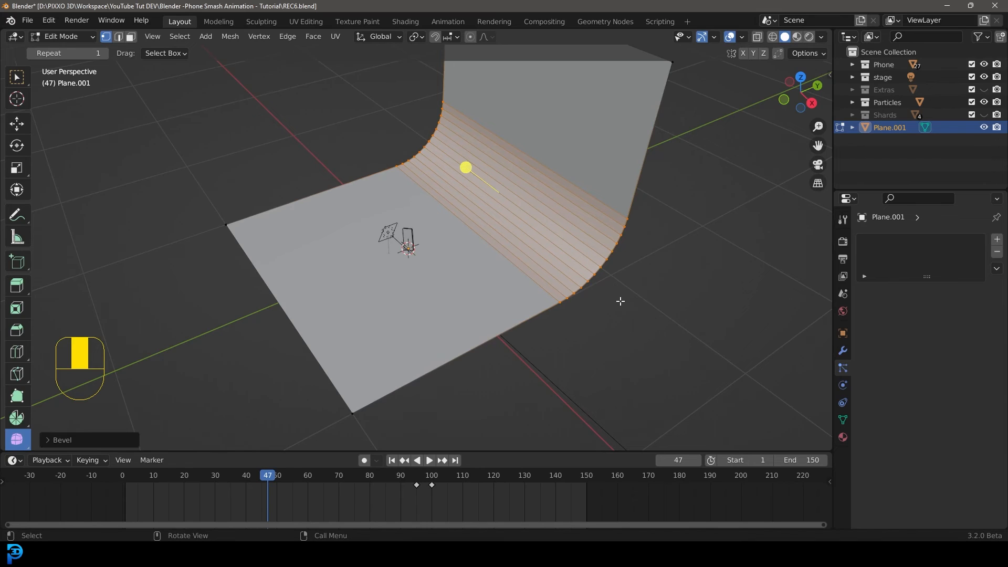
Return to Object Mode and shade the backdrop smooth.
key(Tab)
middle_drag(620, 300, 465, 247)
right_click(540, 177)
click(539, 178)
Switch to the front view and add a camera to the scene.
scroll(458, 237, up, 2)
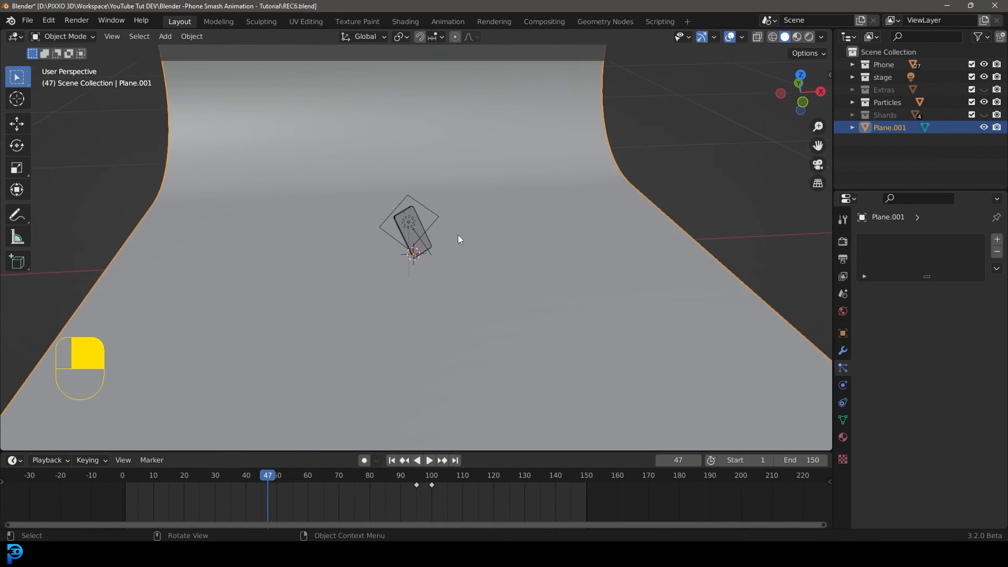
scroll(441, 241, up, 2)
key(KP_1)
scroll(472, 247, up, 3)
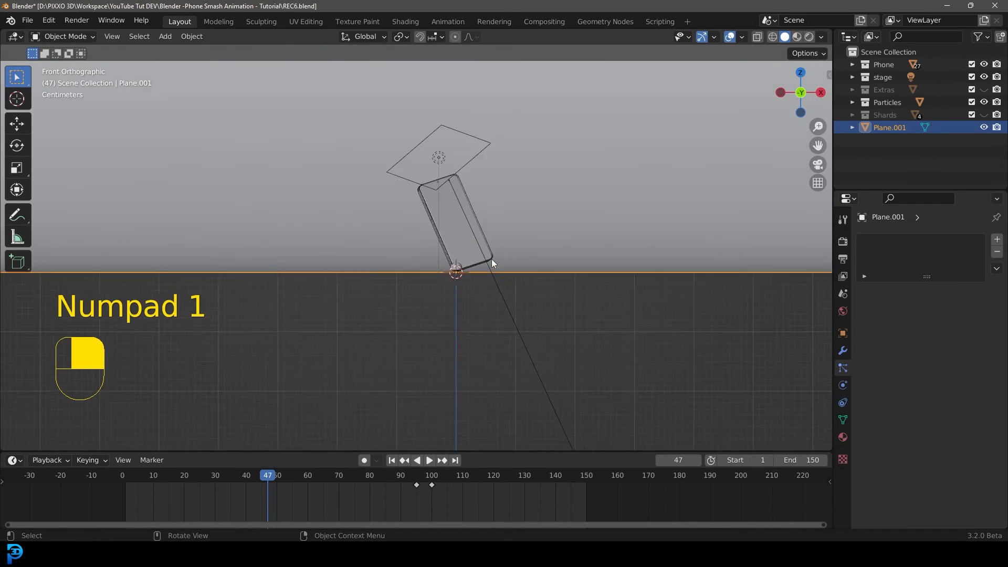
key(shift+a)
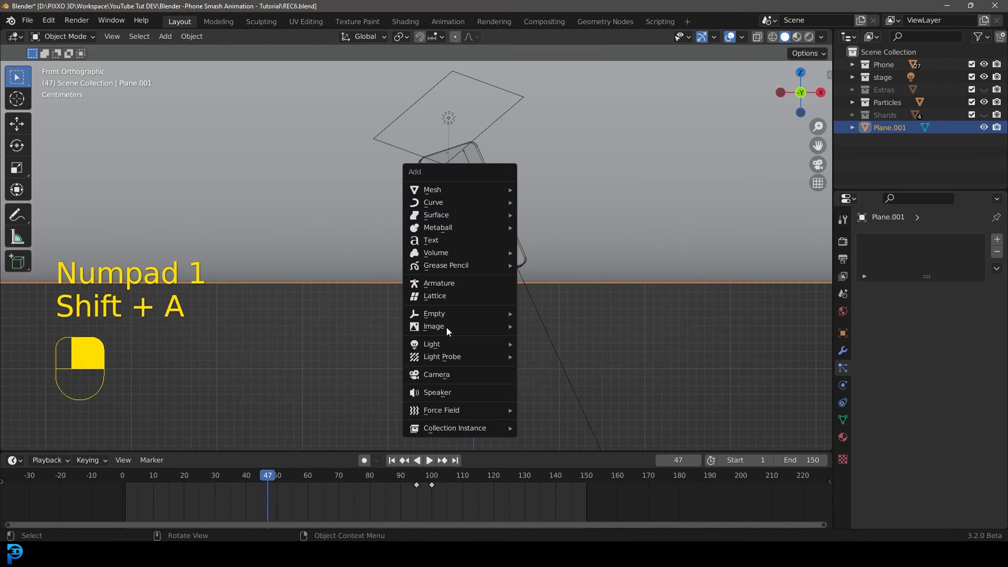
click(436, 374)
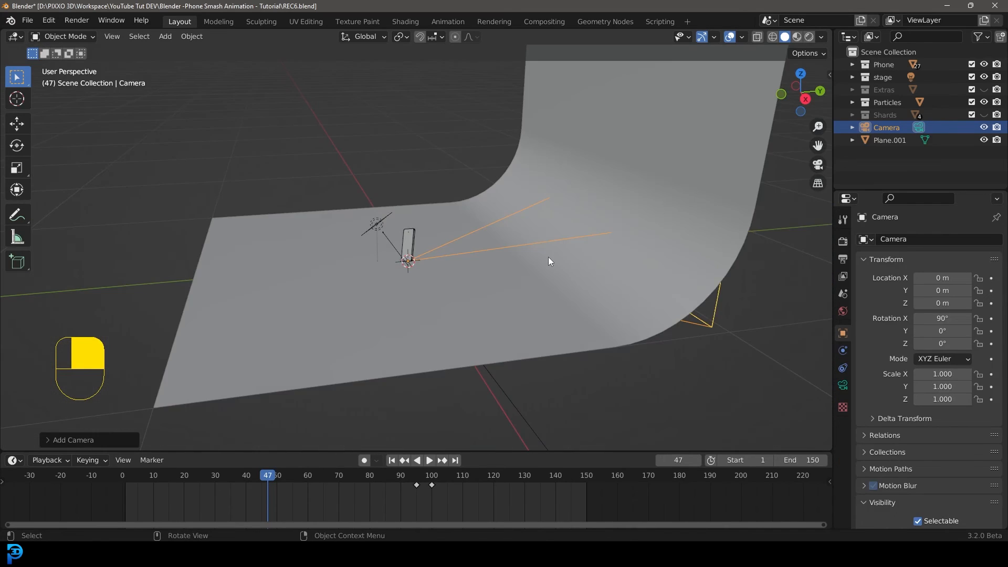
Move the camera up along Z and back along Y to about -1.15 m, then scale it down to about 0.23.
key(g)
key(z)
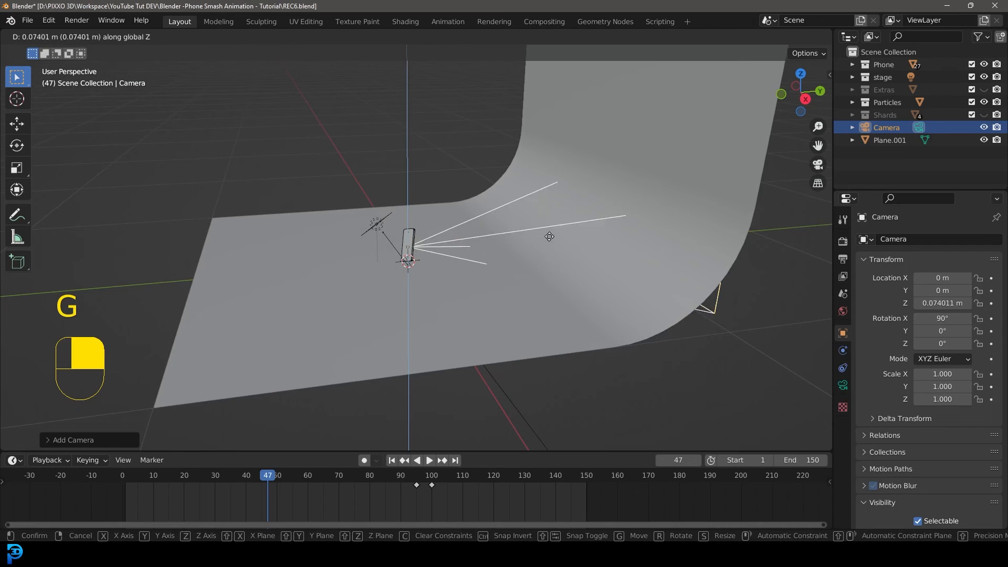
click(547, 213)
key(g)
key(y)
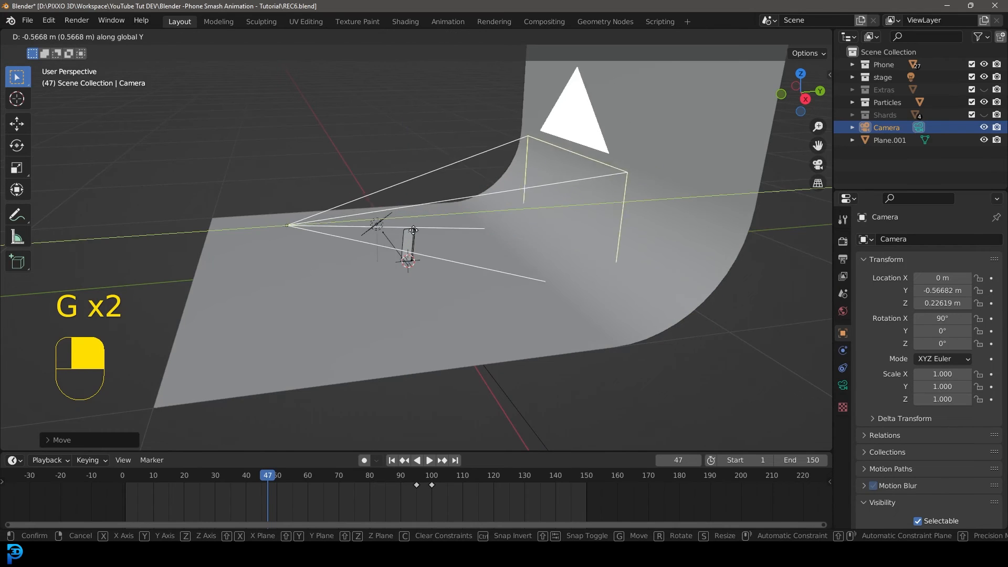
click(293, 248)
key(s)
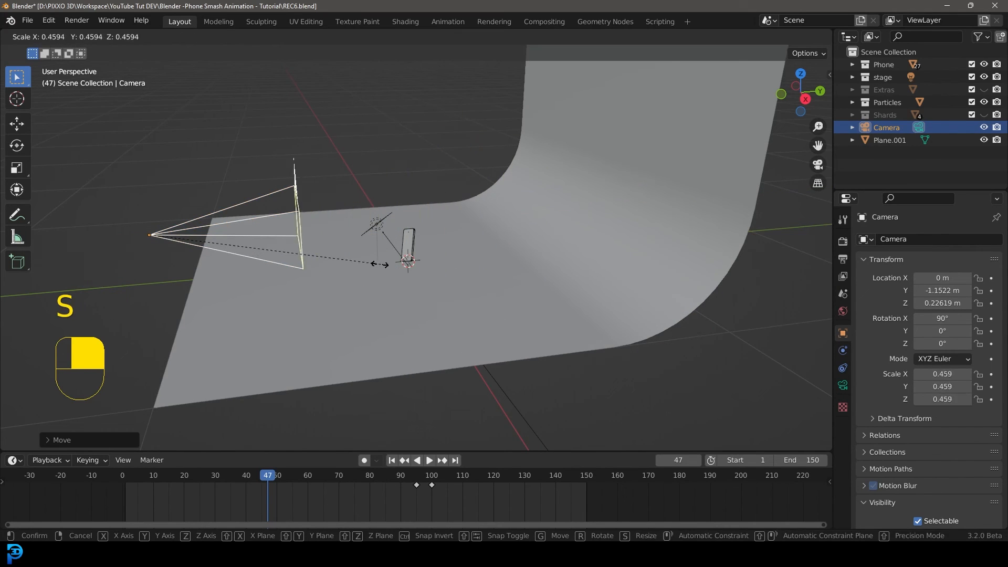
click(384, 267)
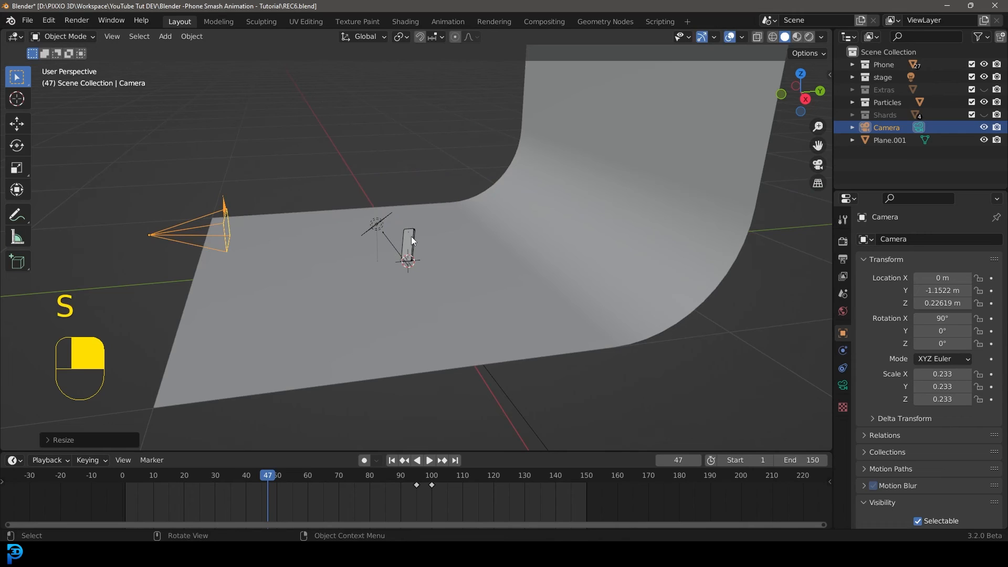
Set the camera's focal length to 95 mm.
click(843, 385)
click(955, 297)
text(9)
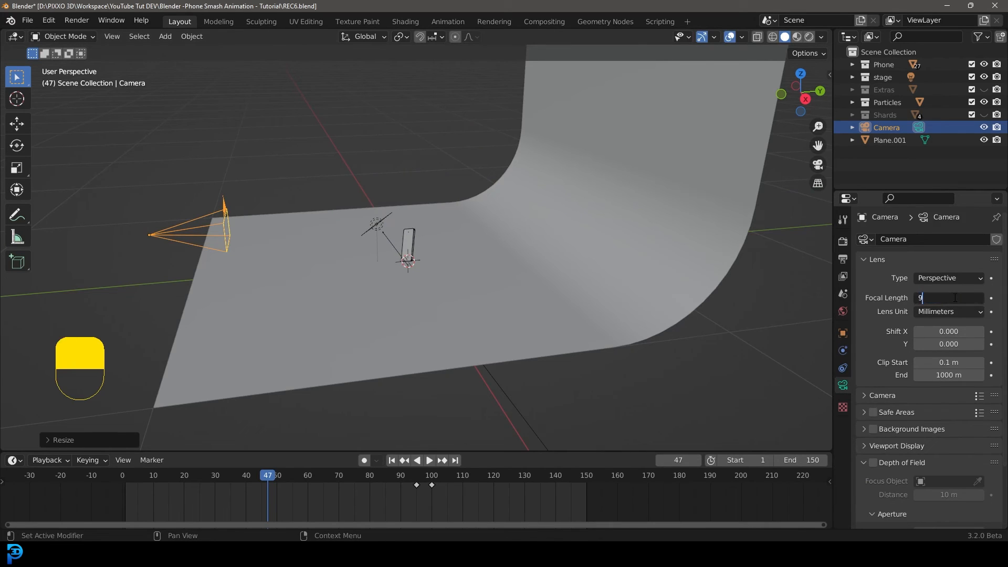
text(5)
key(Return)
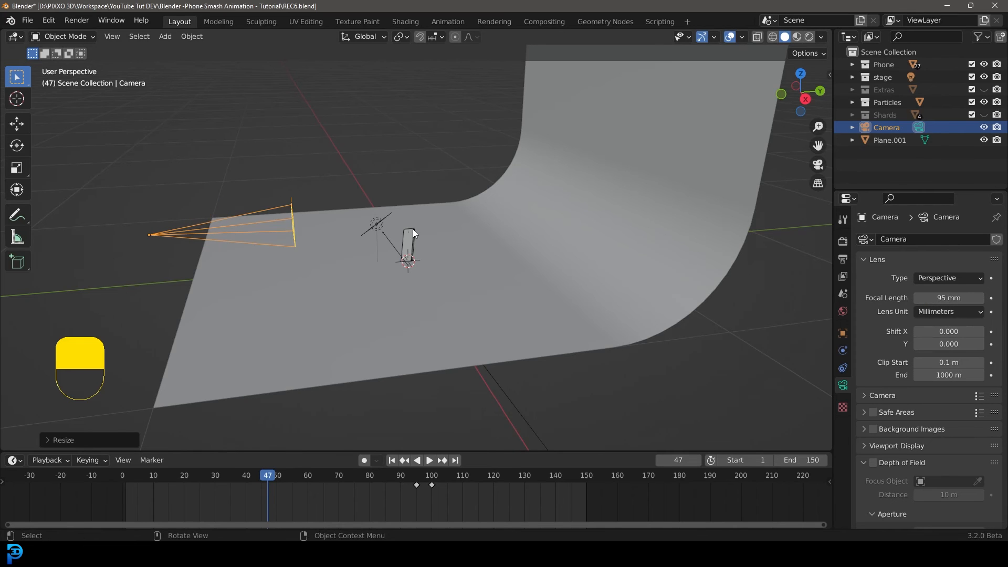
Look through the camera and trackball-rotate it to frame the phone.
key(KP_0)
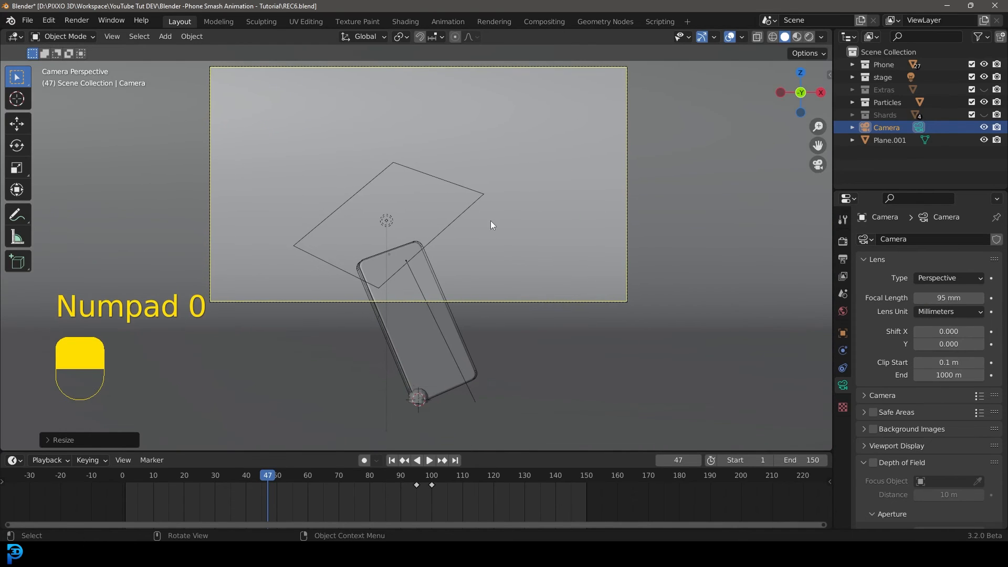
key(r)
key(r)
key(shift)
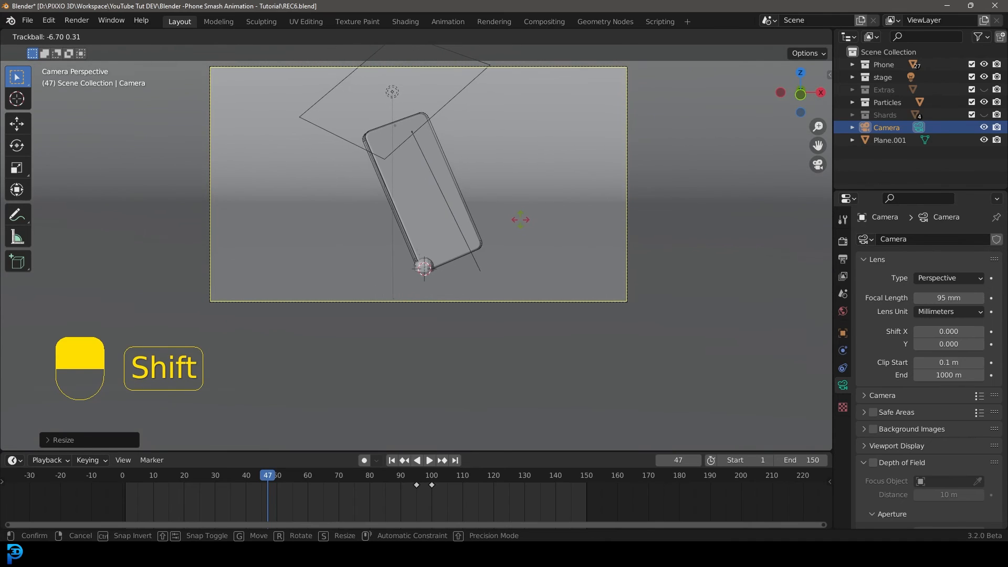
click(515, 221)
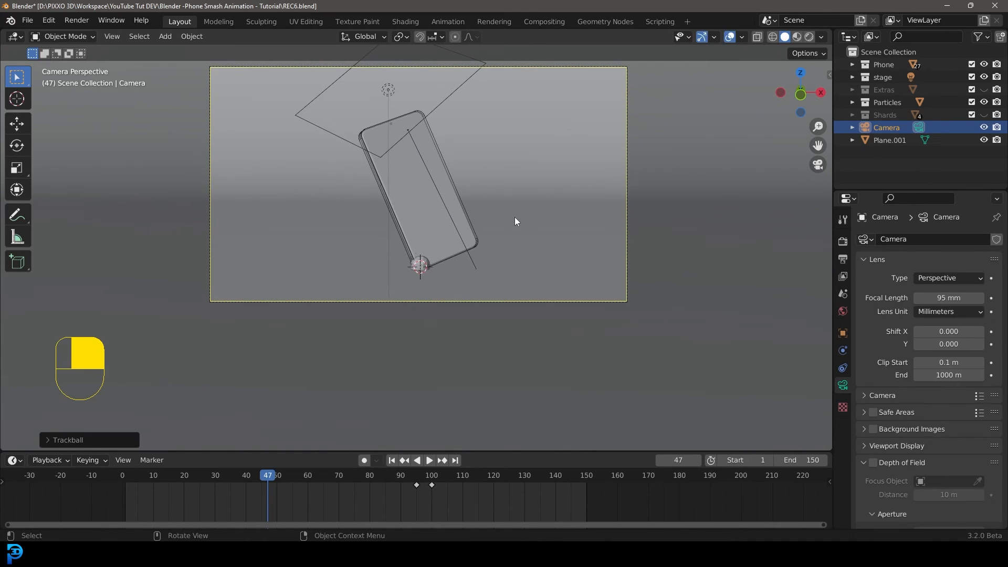
Move the camera along its local Z axis to tighten the framing on the phone.
key(g)
key(z)
key(z)
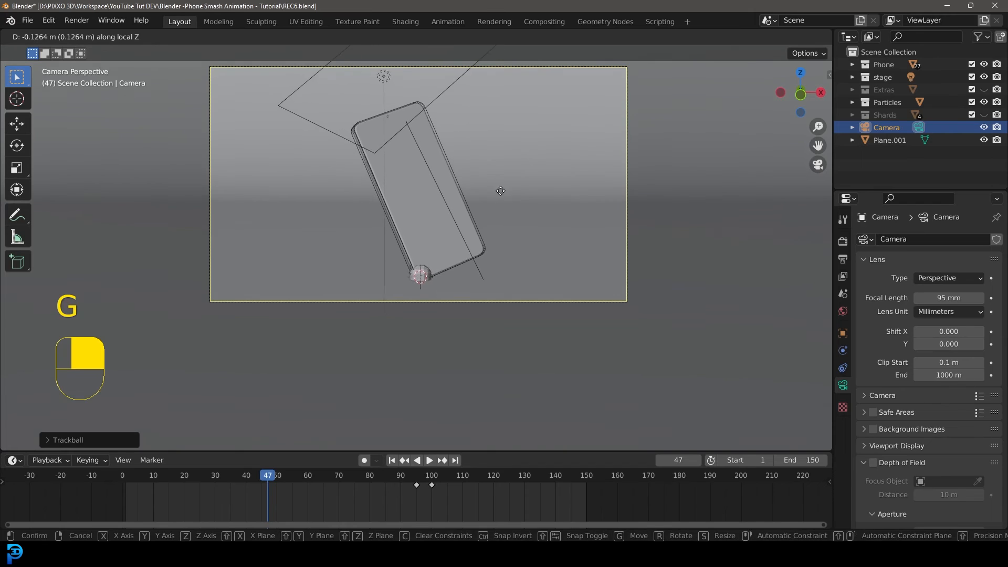
click(501, 181)
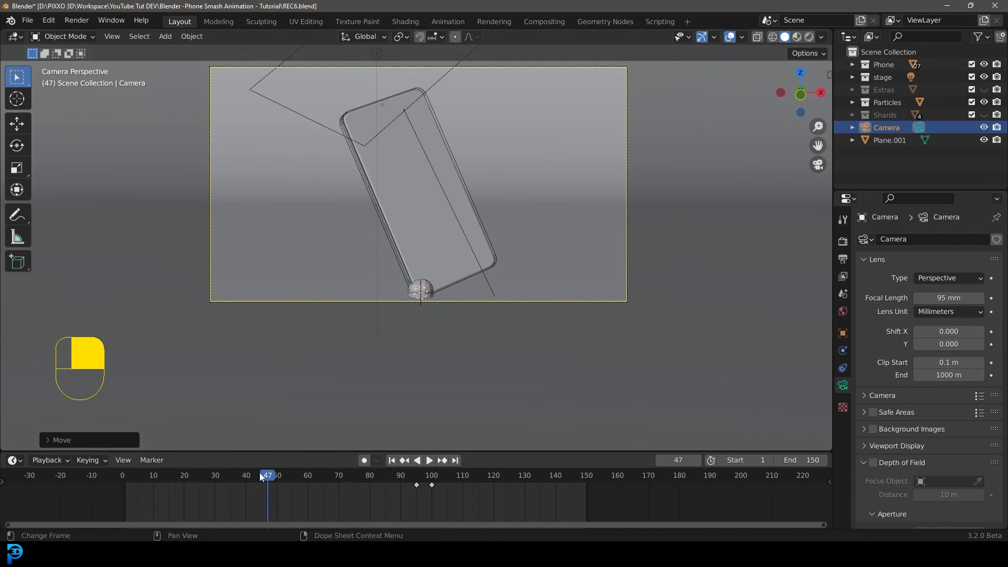
Play back and scrub the animation through the camera to check the framing.
key(space)
click(209, 463)
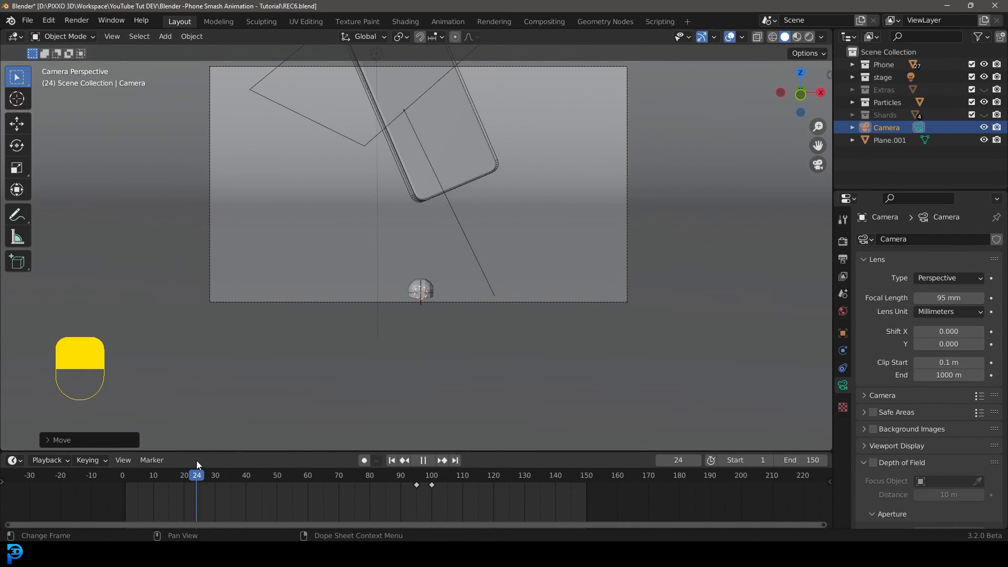
key(space)
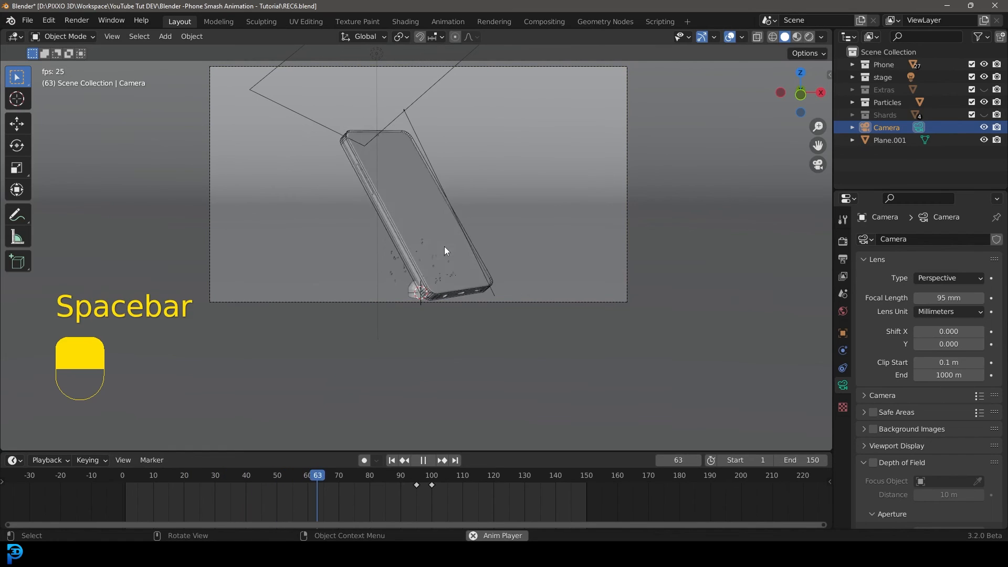
key(space)
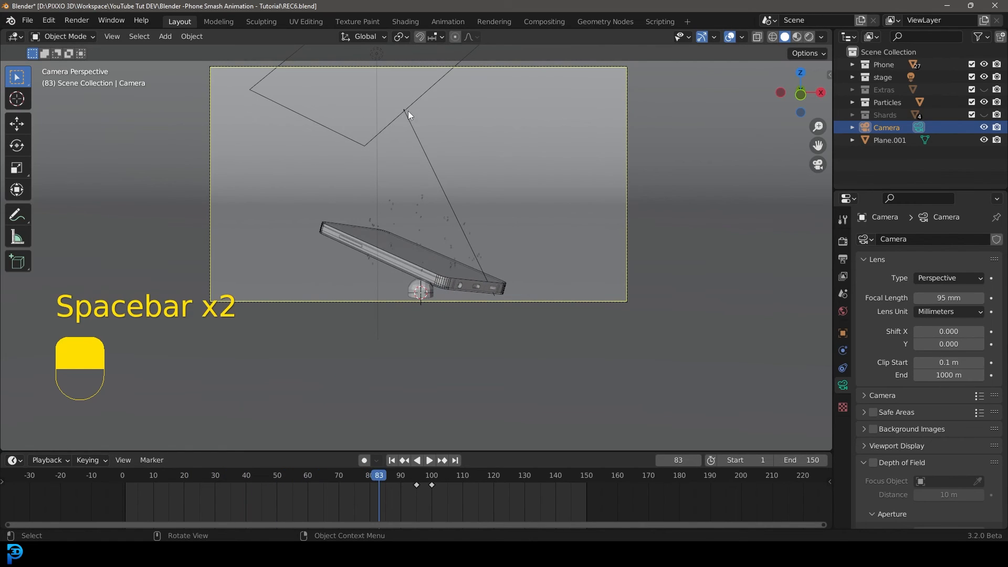
drag(378, 476, 130, 480)
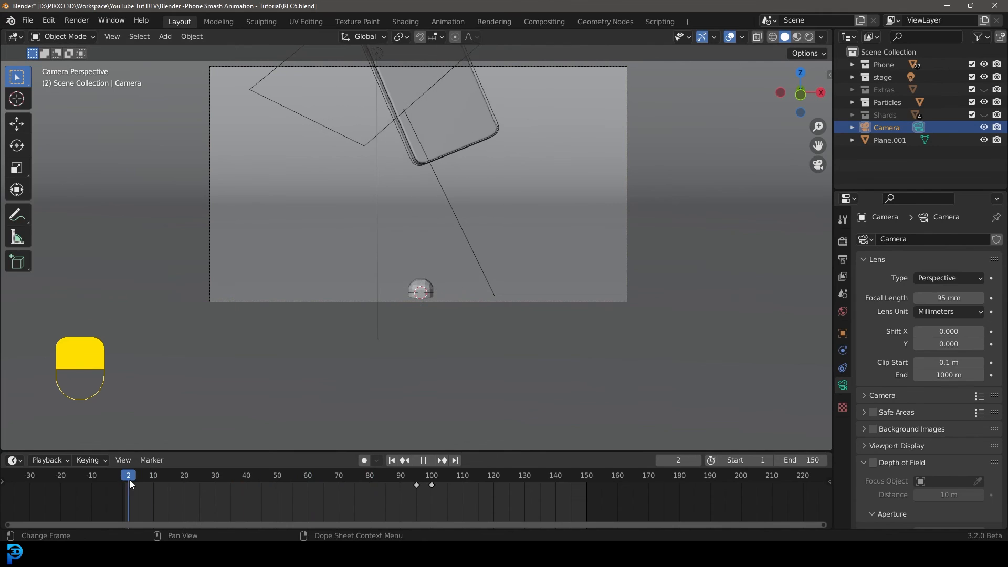
At frame 1, nudge the camera position and insert a location keyframe.
shift+middle_drag(425, 188, 453, 282)
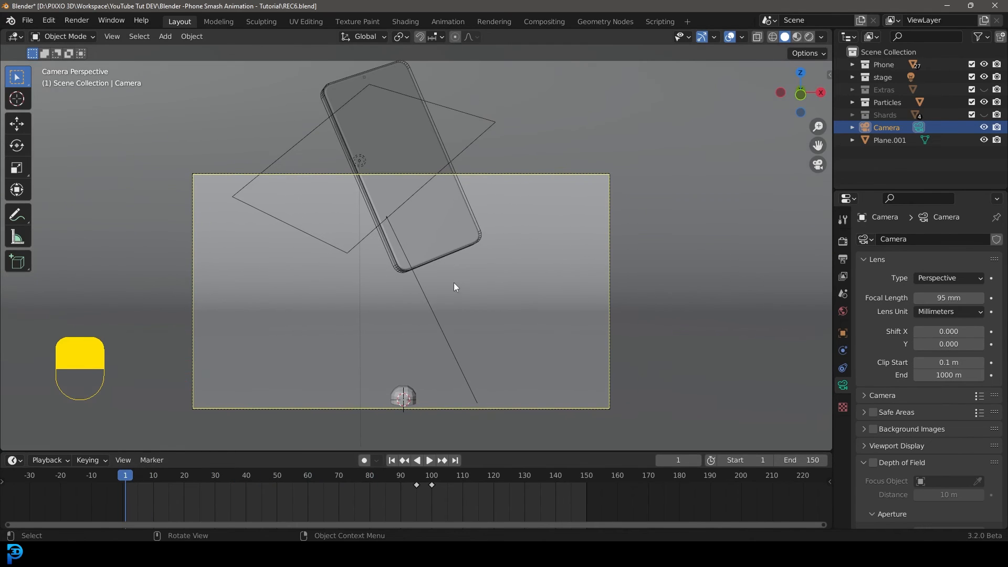
key(g)
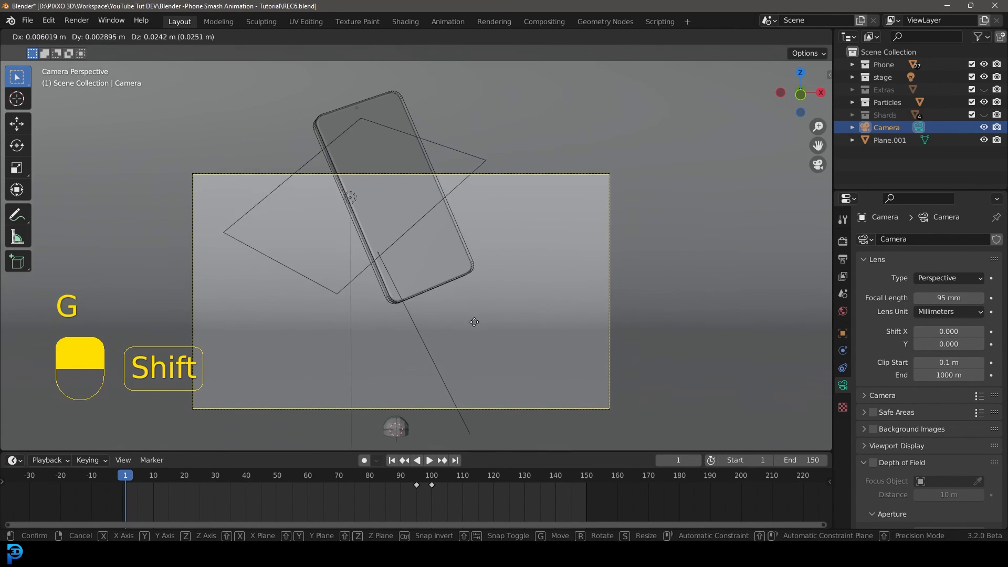
shift+click(477, 315)
key(i)
click(421, 115)
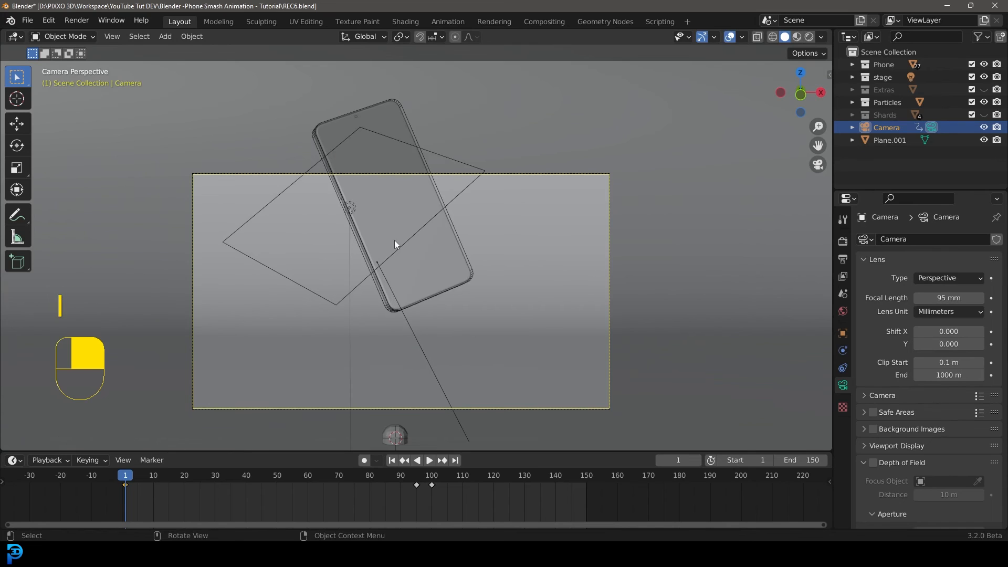
At frame 47, move the camera closer along its local Z and insert a location keyframe.
drag(125, 483, 267, 492)
key(g)
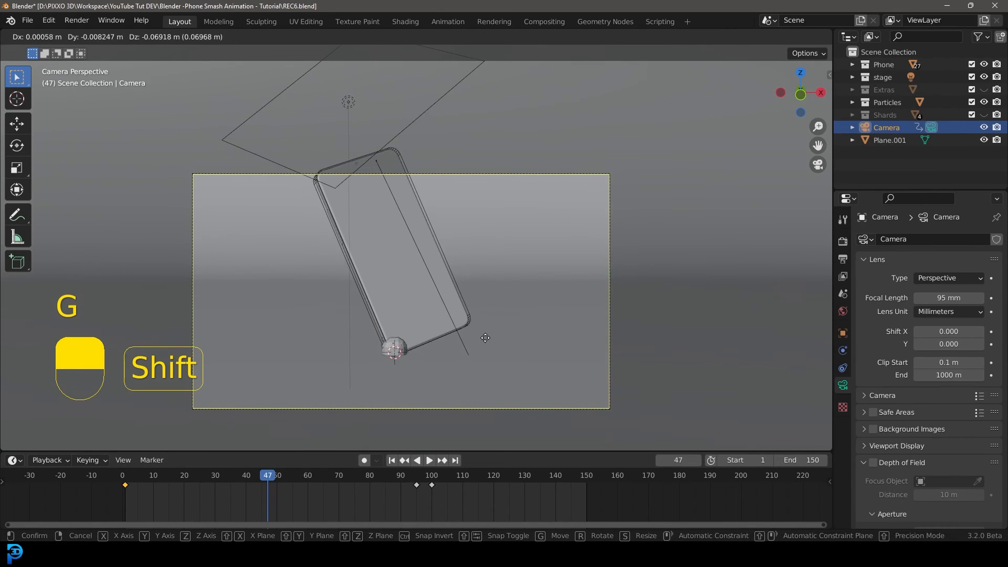
click(482, 354)
key(g)
middle_click(482, 352)
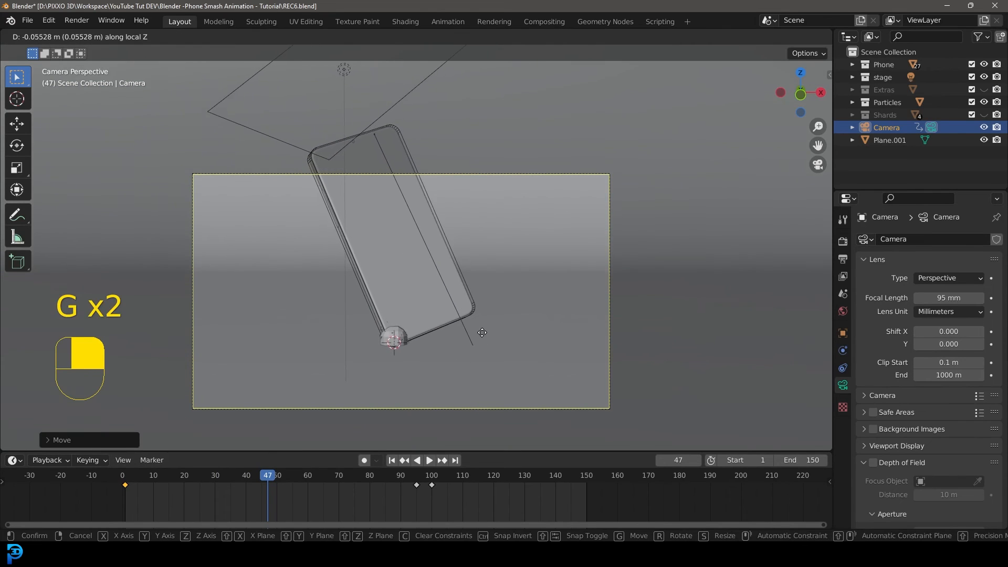
click(482, 331)
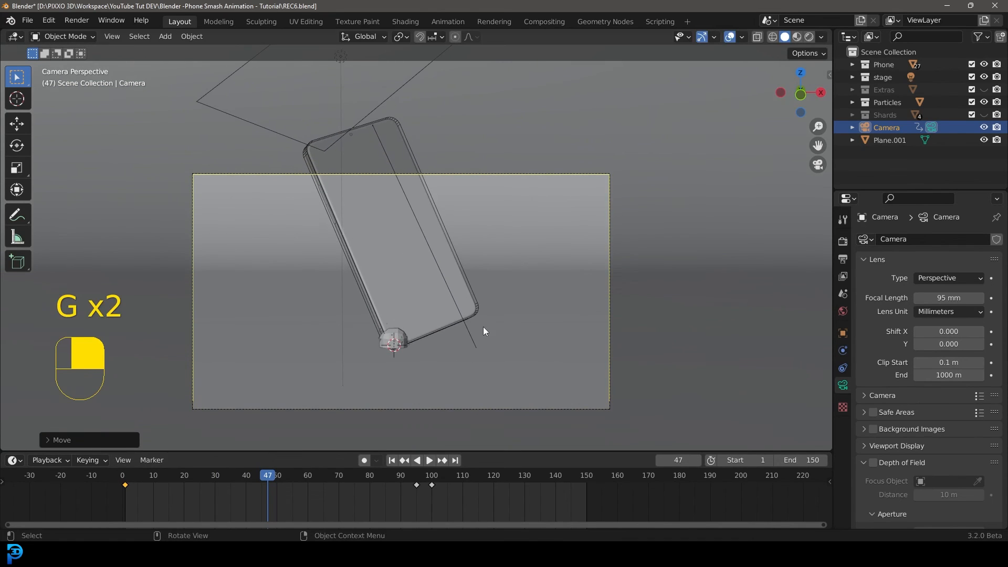
key(i)
click(449, 293)
Play the animation from the start through the camera.
drag(272, 476, 123, 476)
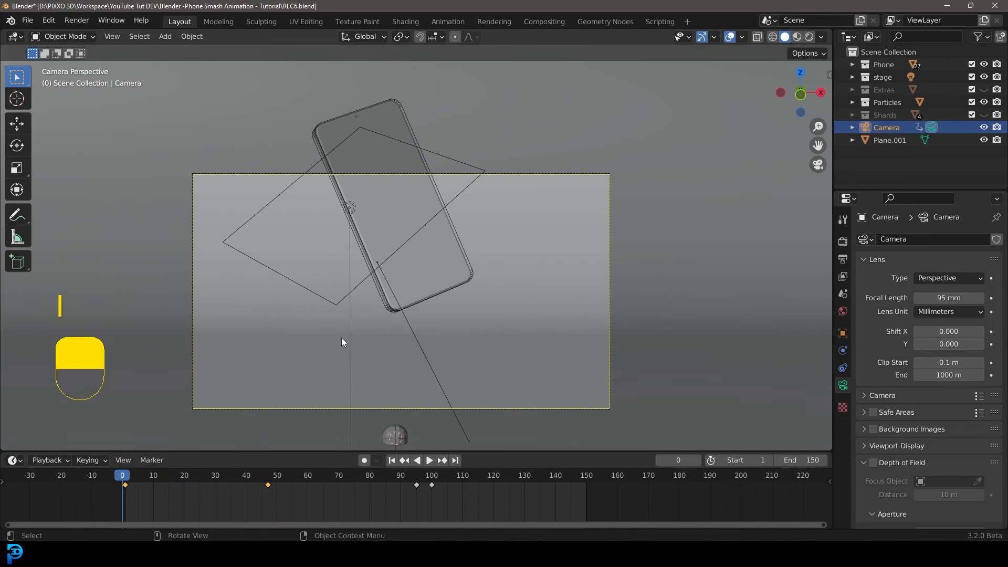
key(space)
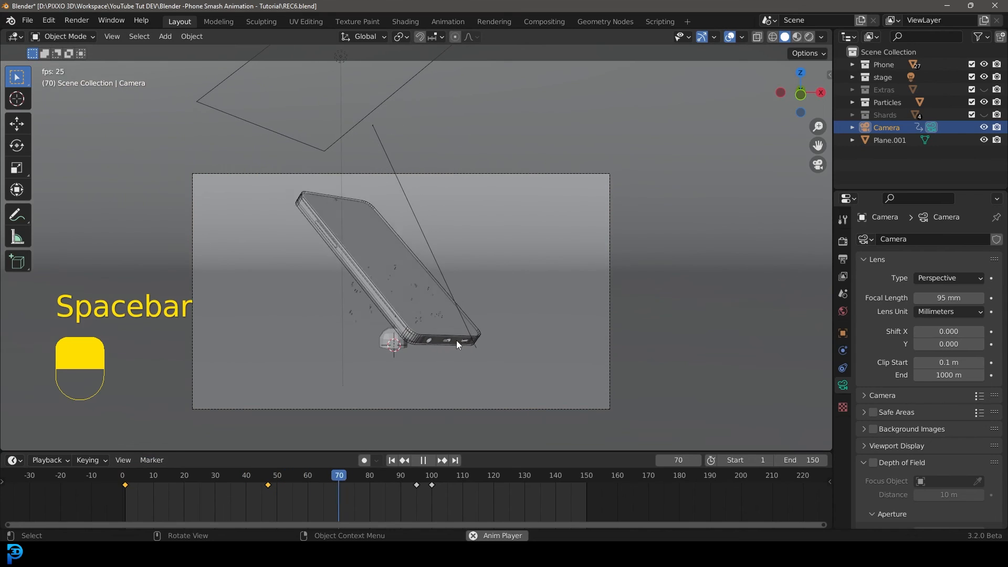
key(space)
At frame 80, move the camera along its local Z and insert a Location keyframe.
click(317, 479)
drag(316, 478, 370, 487)
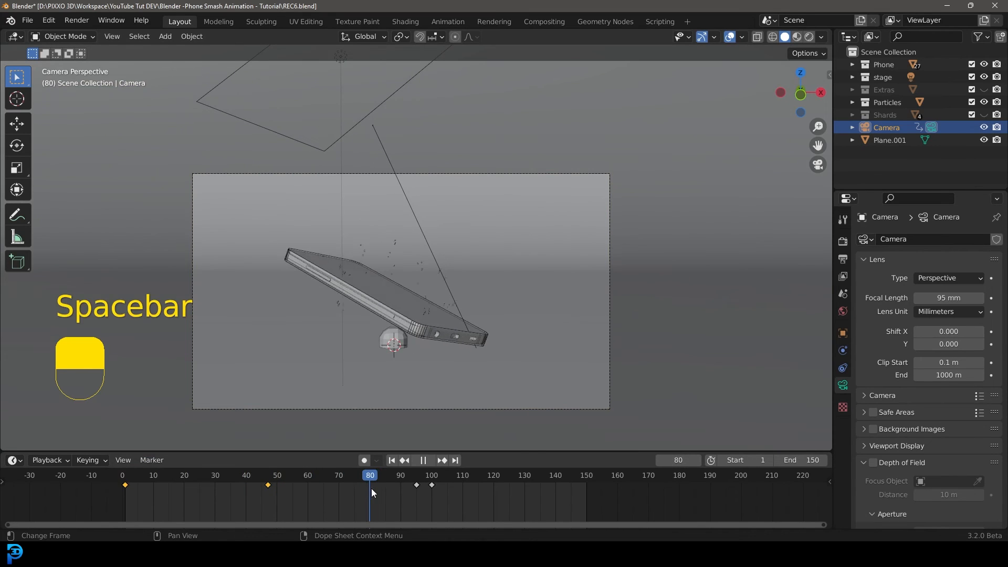
key(space)
key(g)
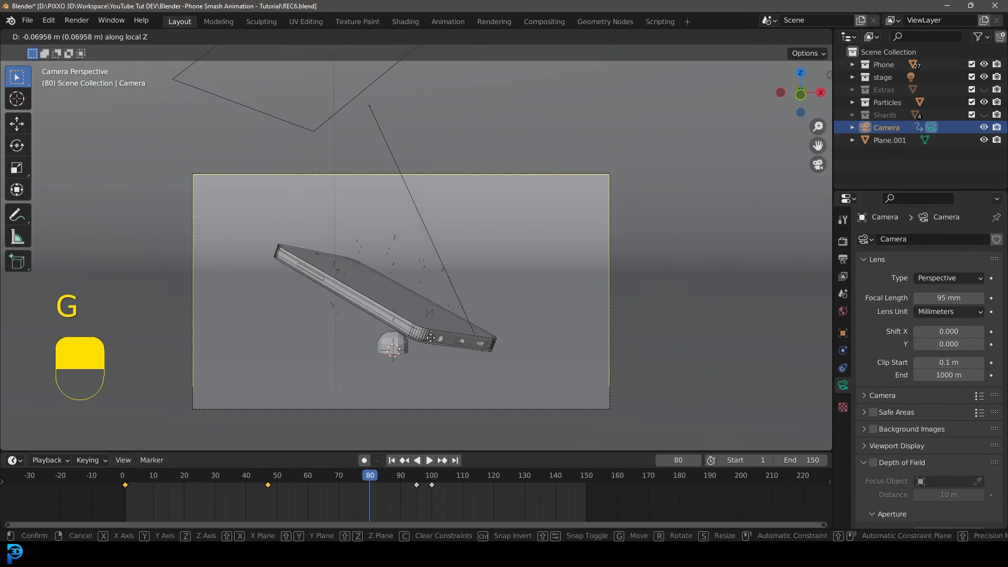
click(433, 329)
key(i)
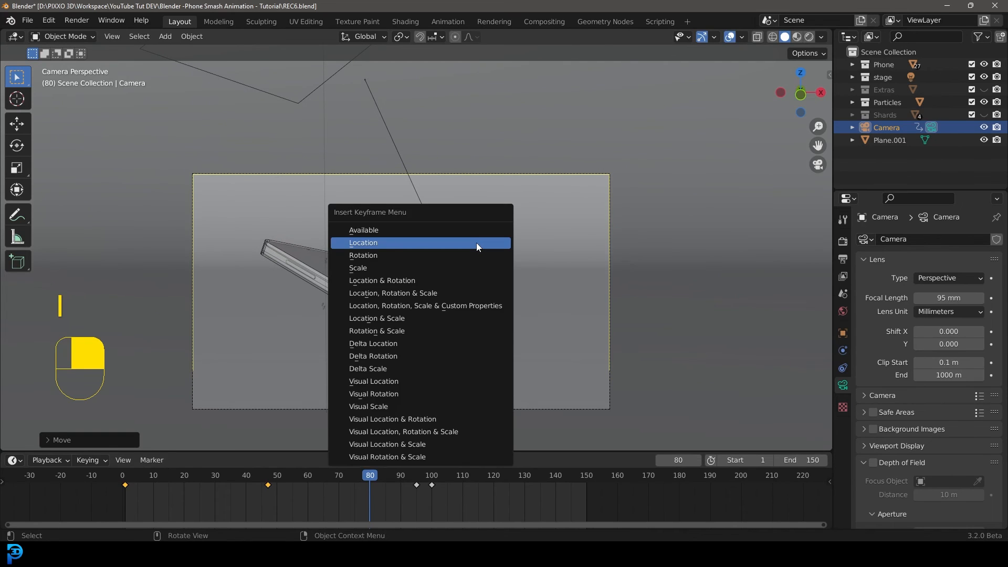
click(446, 246)
At frame 130, reposition the camera to frame the landed phone and insert a location keyframe.
key(space)
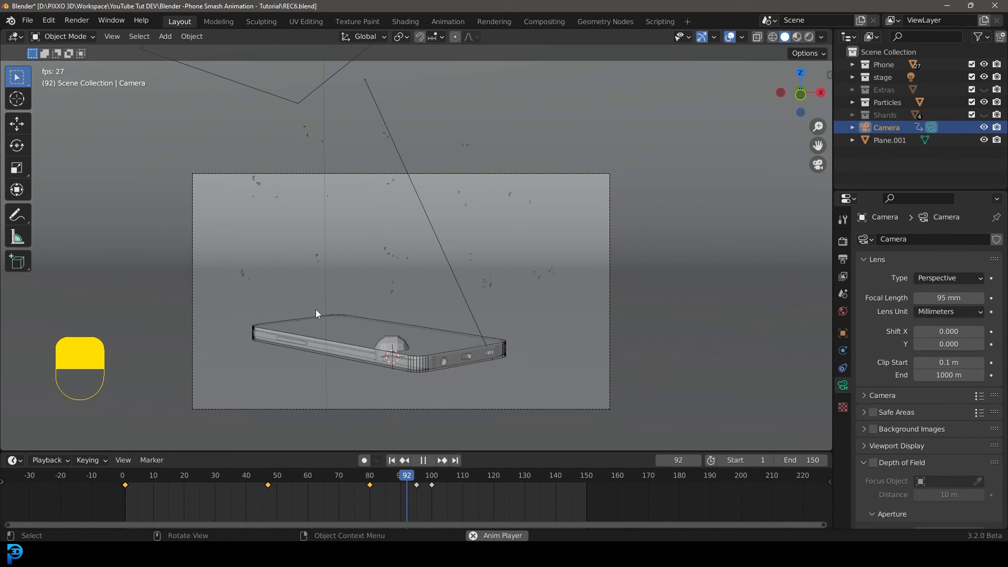
key(space)
click(509, 478)
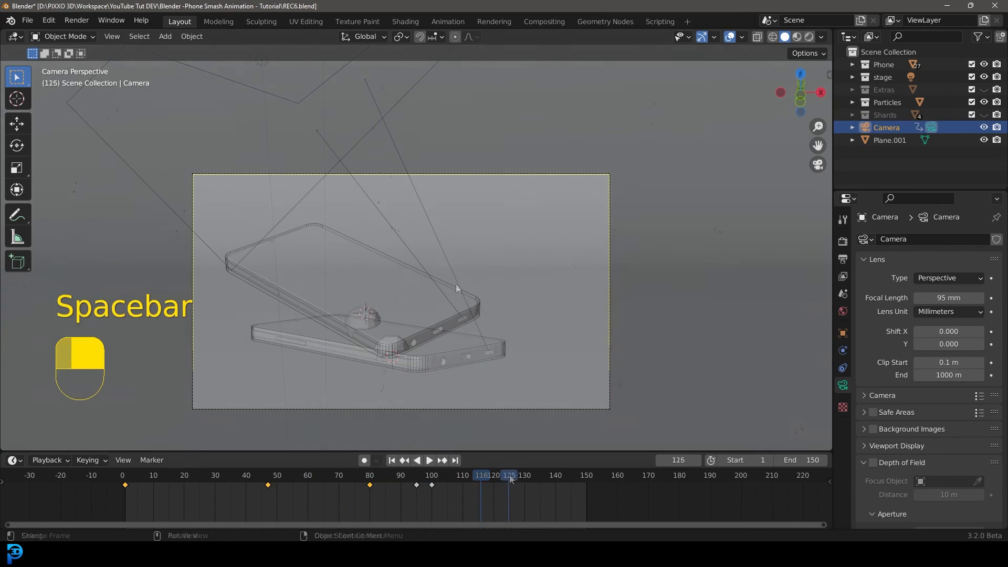
drag(509, 478, 525, 481)
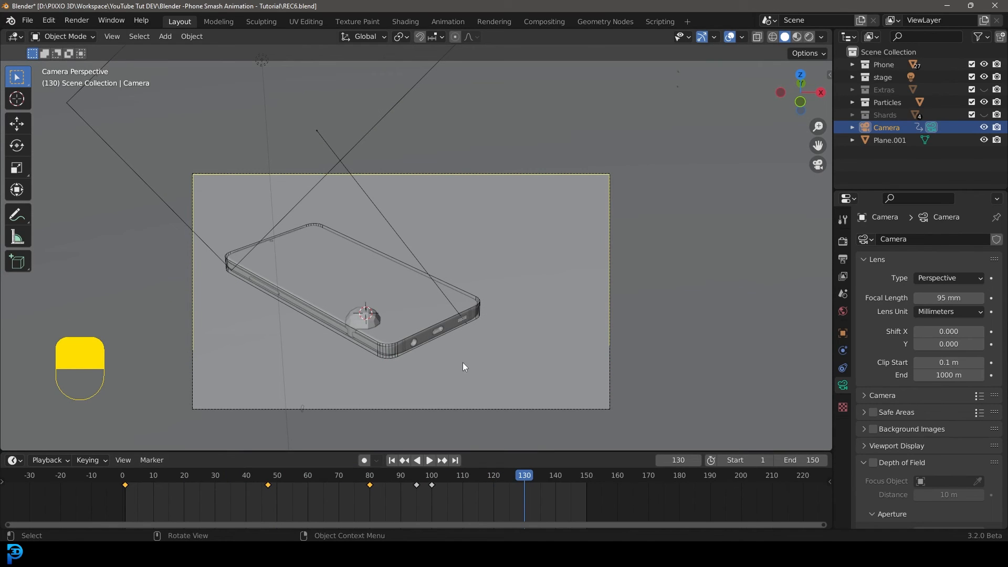
key(g)
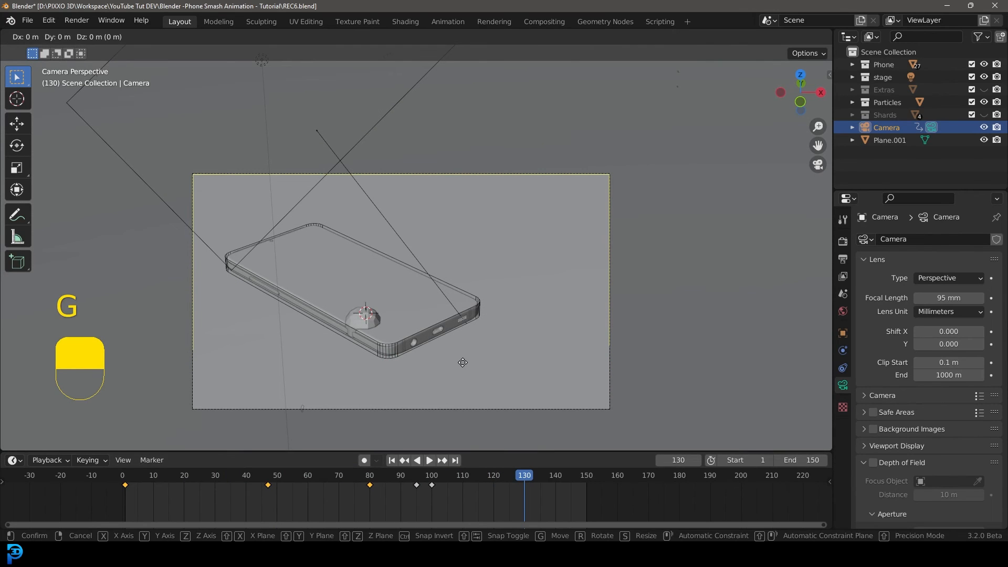
shift+click(435, 367)
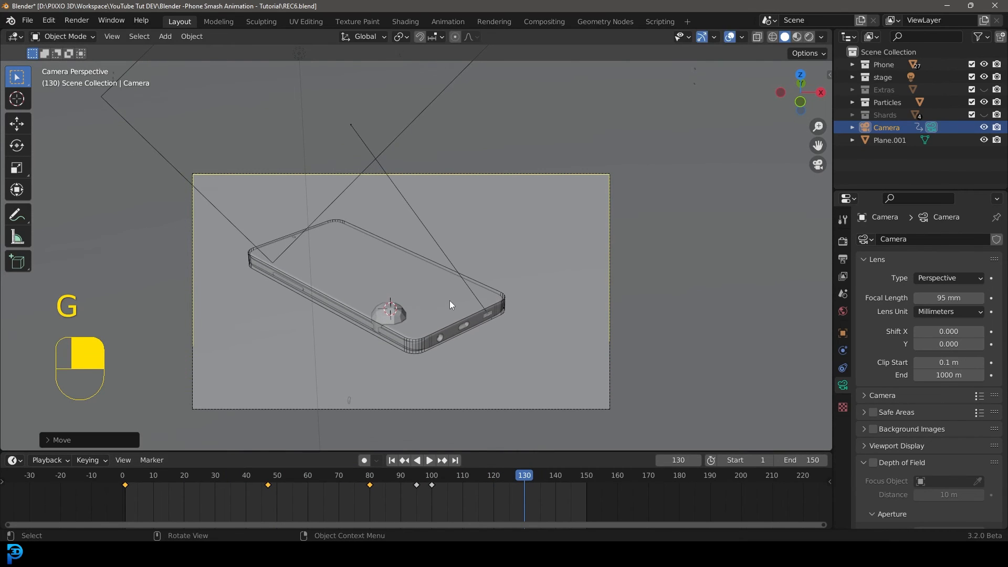
key(i)
click(391, 298)
Play back the camera animation to review the camera moves.
drag(520, 478, 339, 476)
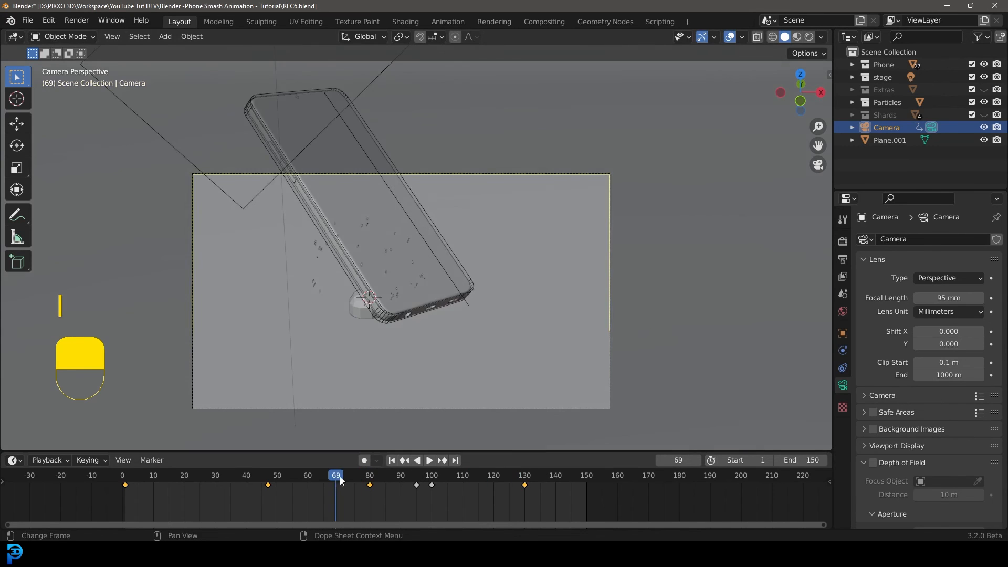
key(space)
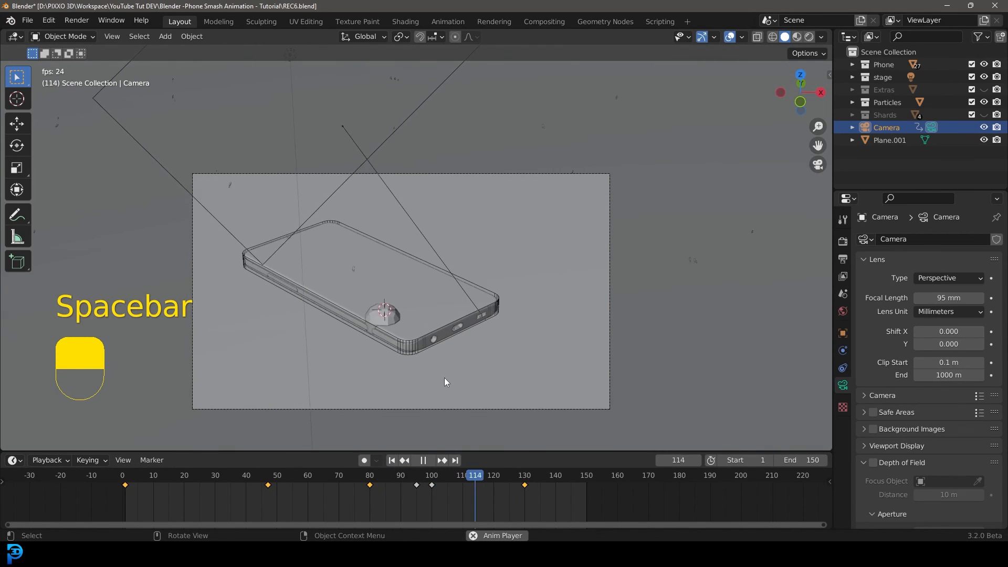
key(space)
key(space)
key(space)
drag(530, 476, 524, 476)
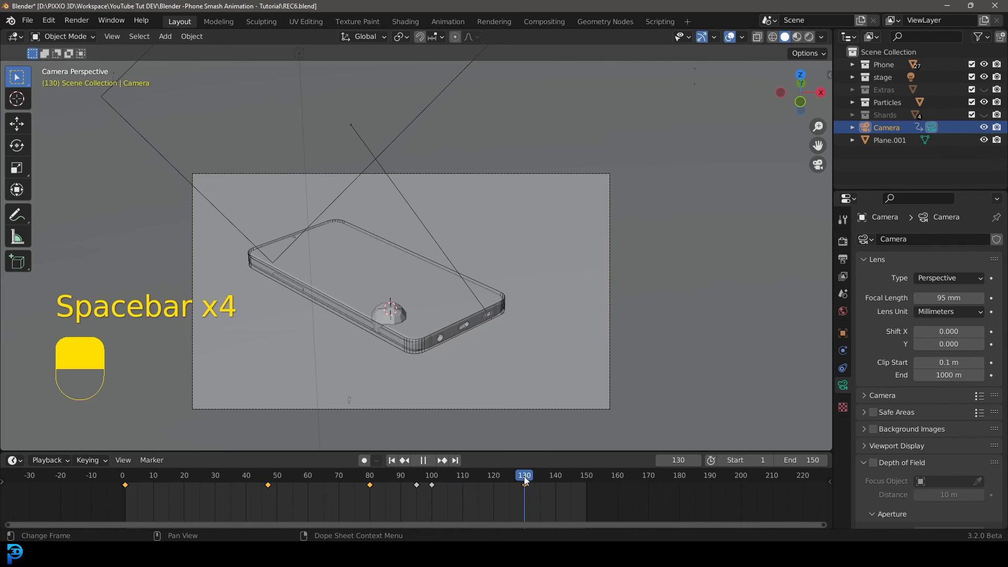
At frame 130, nudge the camera slightly and insert a Location & Rotation keyframe.
key(g)
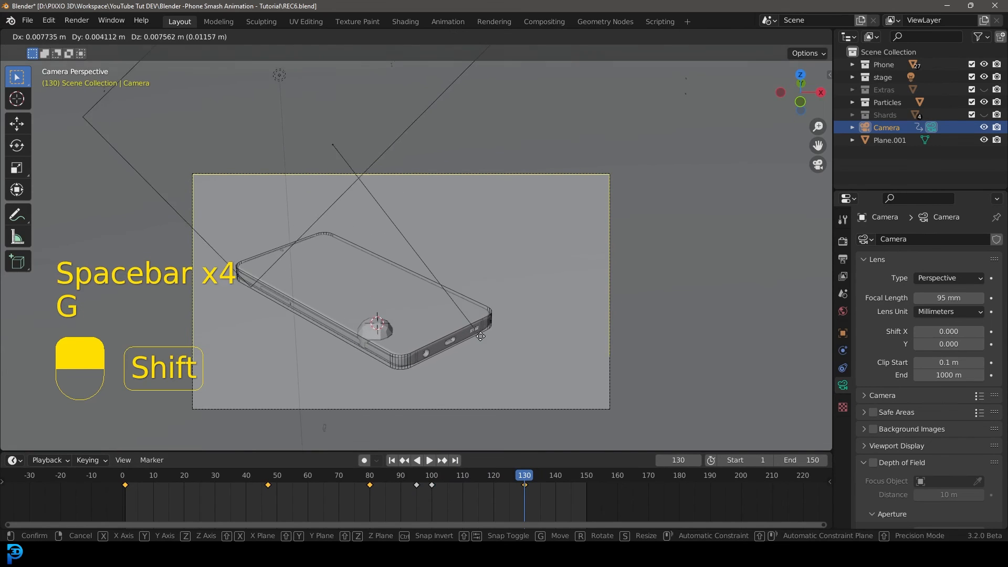
click(479, 325)
key(i)
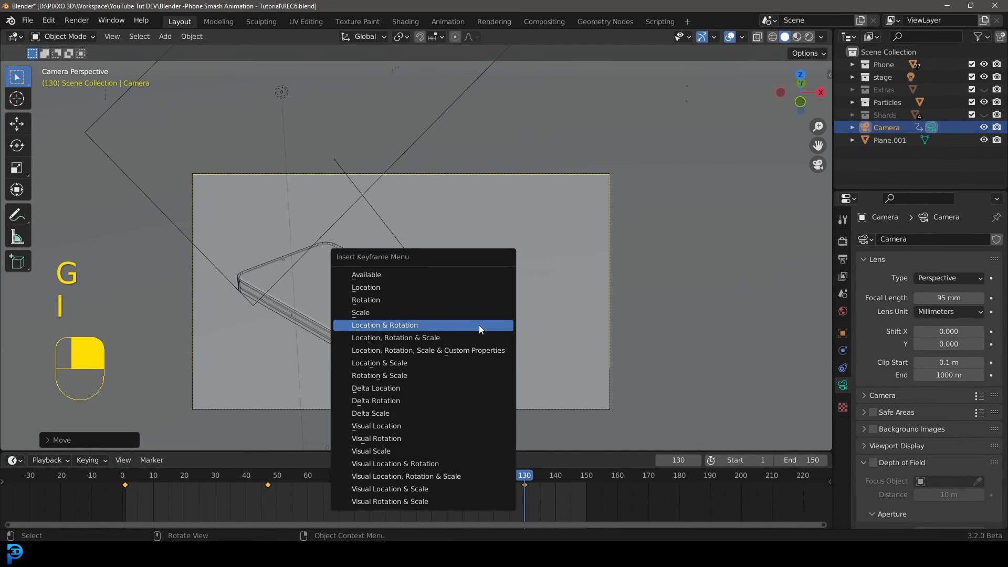
click(479, 325)
Play the animation from the start to review the camera motion.
click(335, 480)
key(space)
drag(335, 480, 123, 477)
key(space)
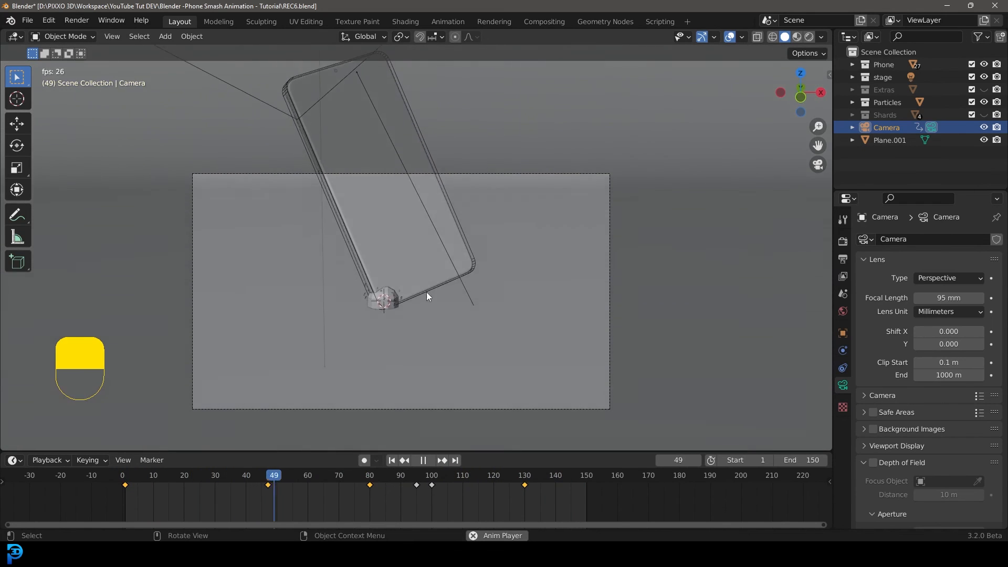
key(space)
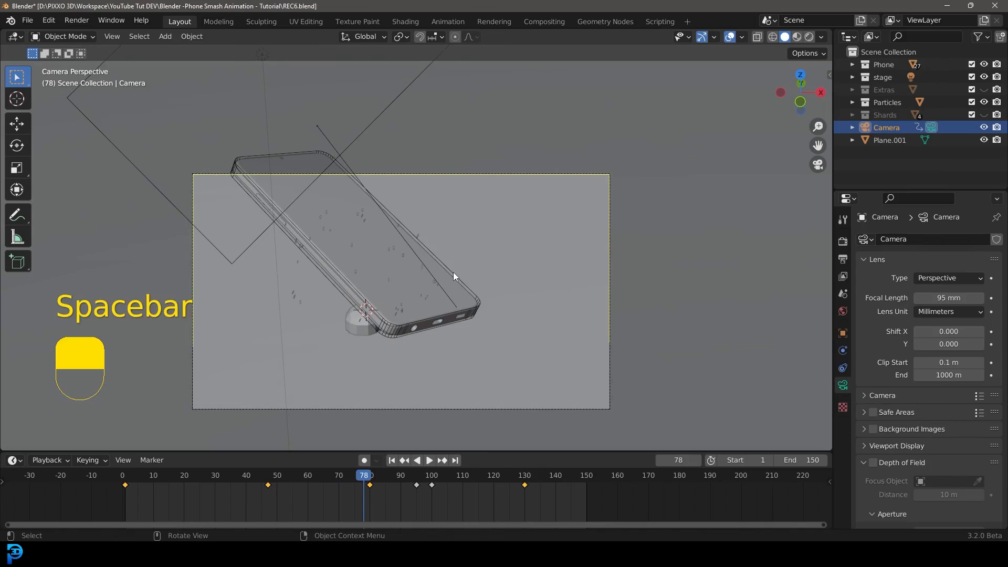
Switch to rendered shading, select the backdrop plane and add a new material to it.
key(z)
click(444, 200)
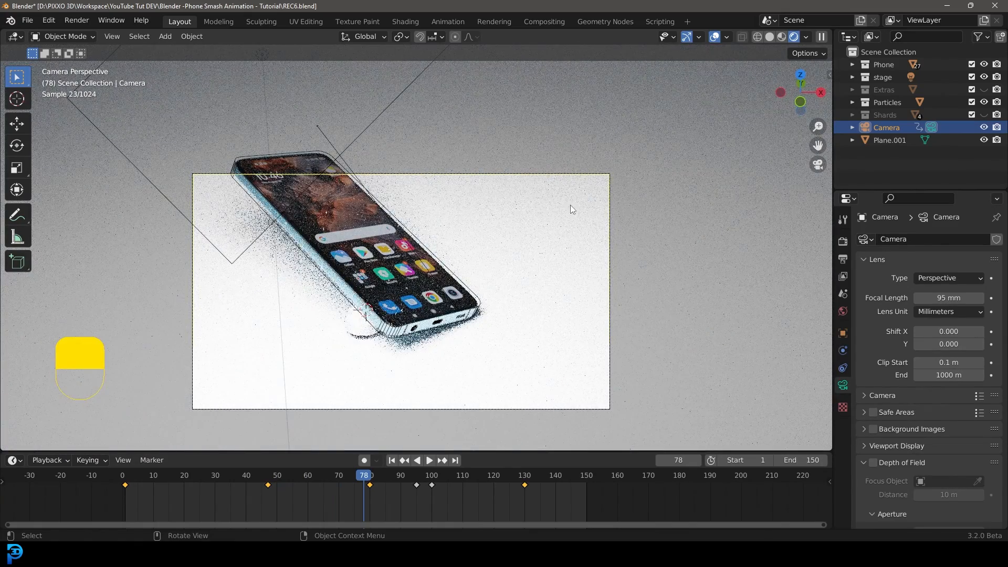
click(666, 162)
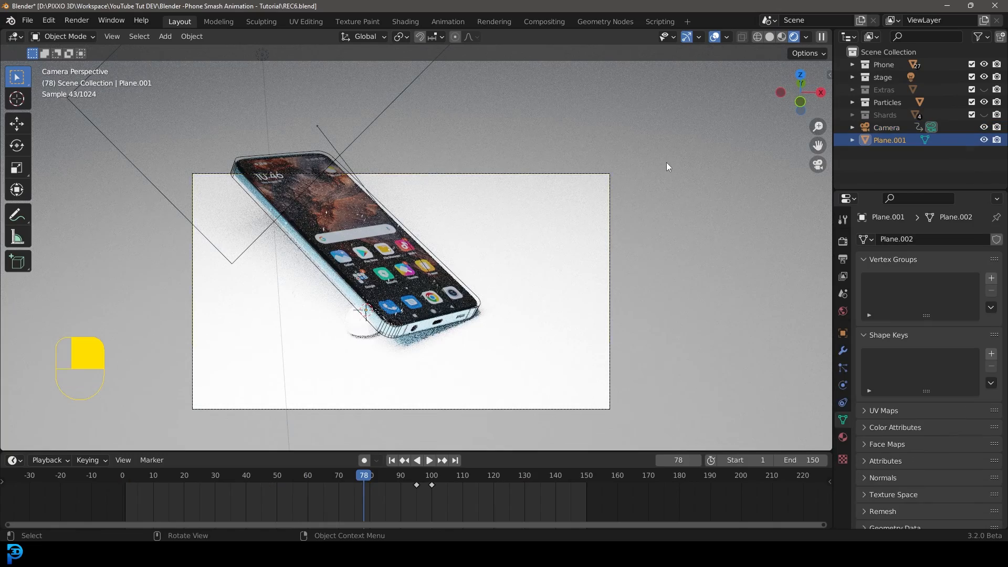
scroll(610, 197, down, 4)
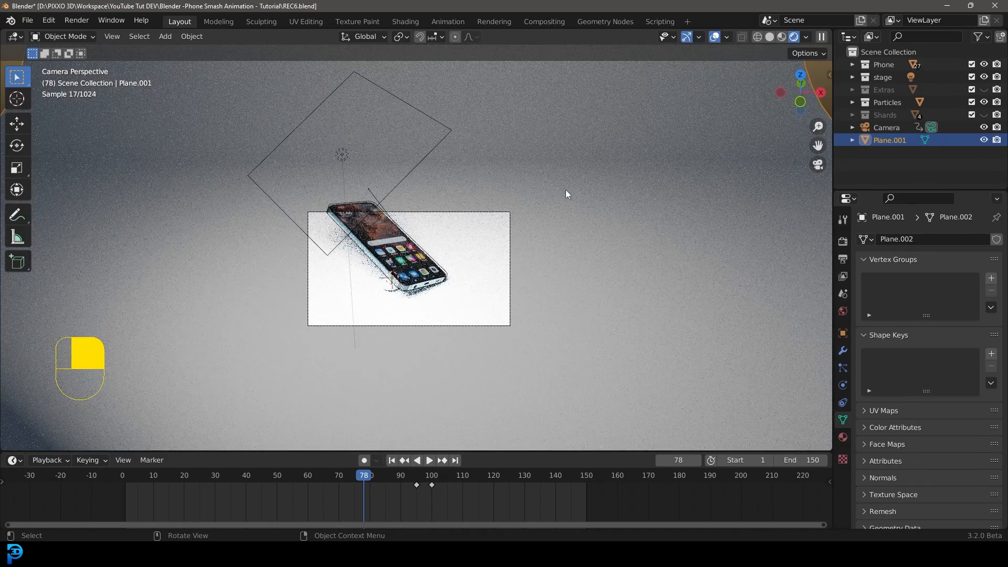
click(842, 438)
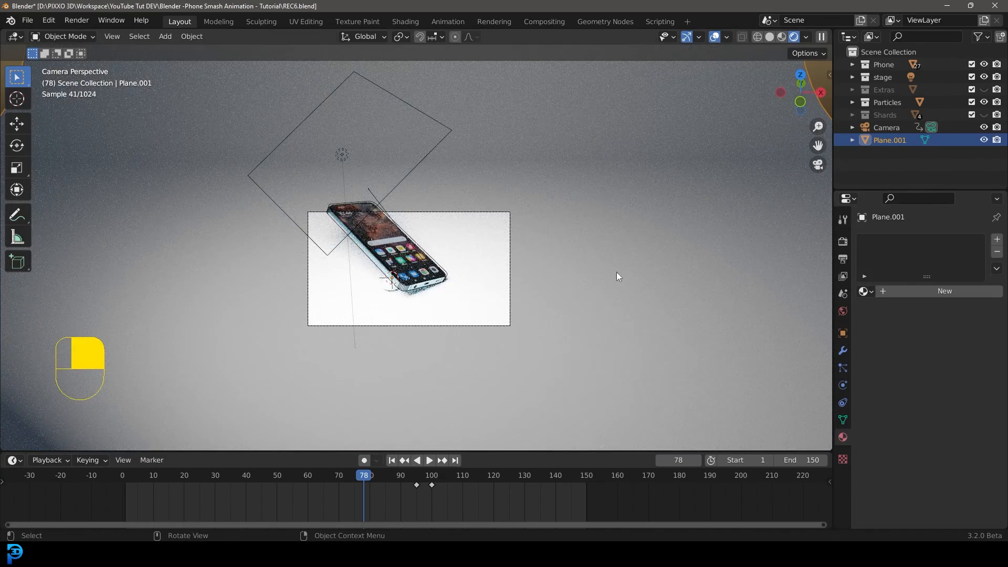
click(935, 291)
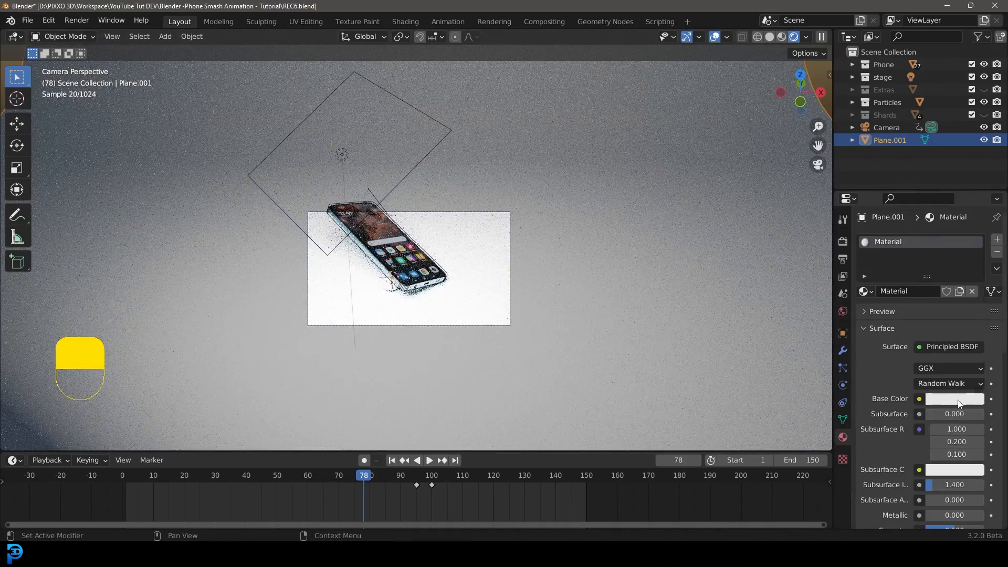
Set the backdrop material's base color to near black, Metallic to 1.000 and Roughness to 0.190.
click(959, 400)
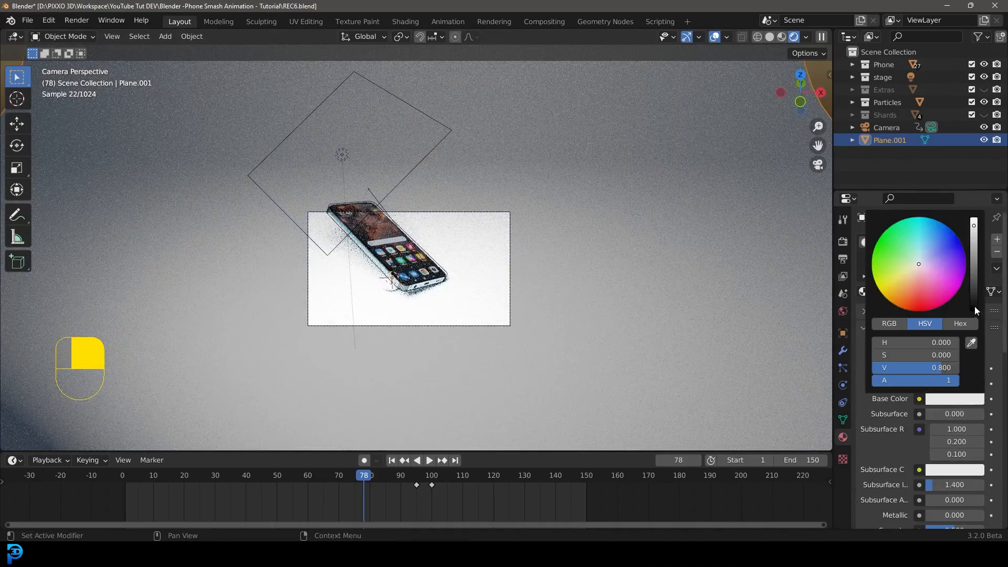
click(974, 304)
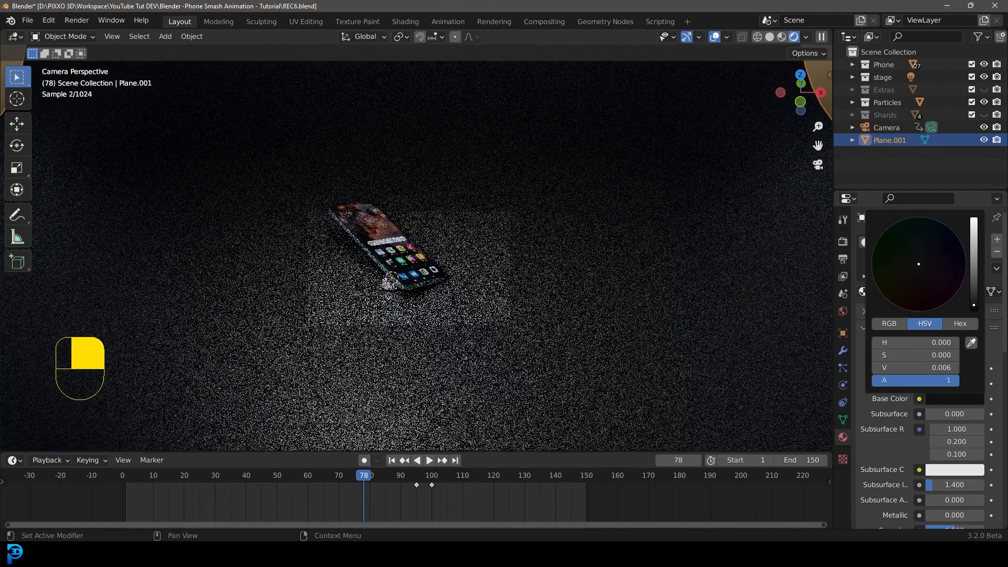
scroll(889, 481, down, 1)
scroll(890, 481, down, 1)
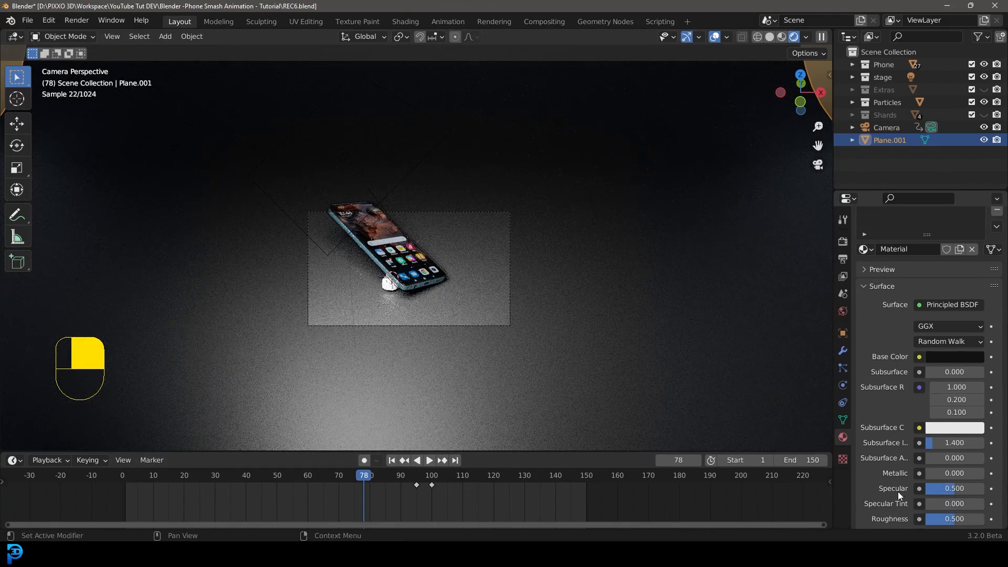
drag(930, 474, 986, 476)
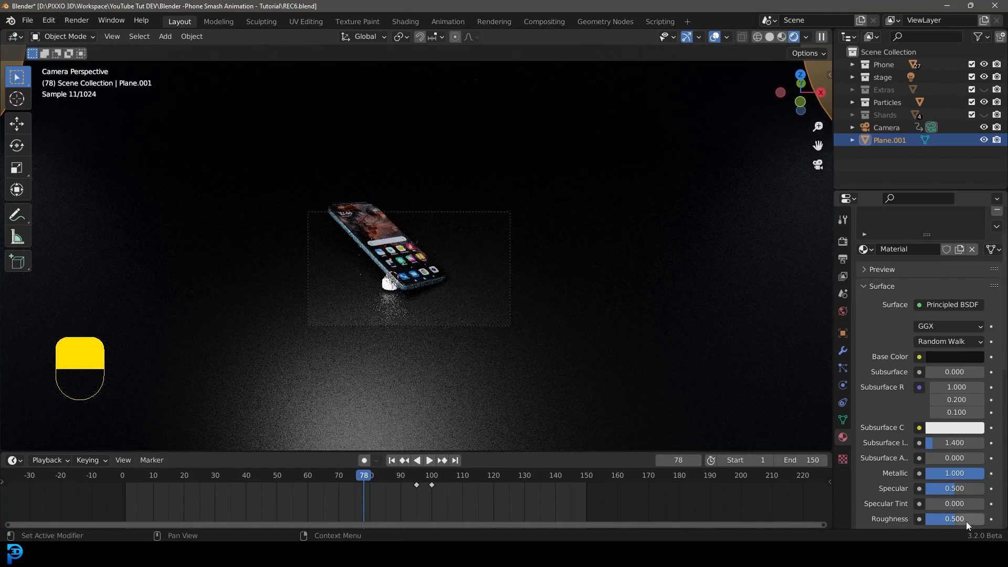
drag(959, 521, 941, 520)
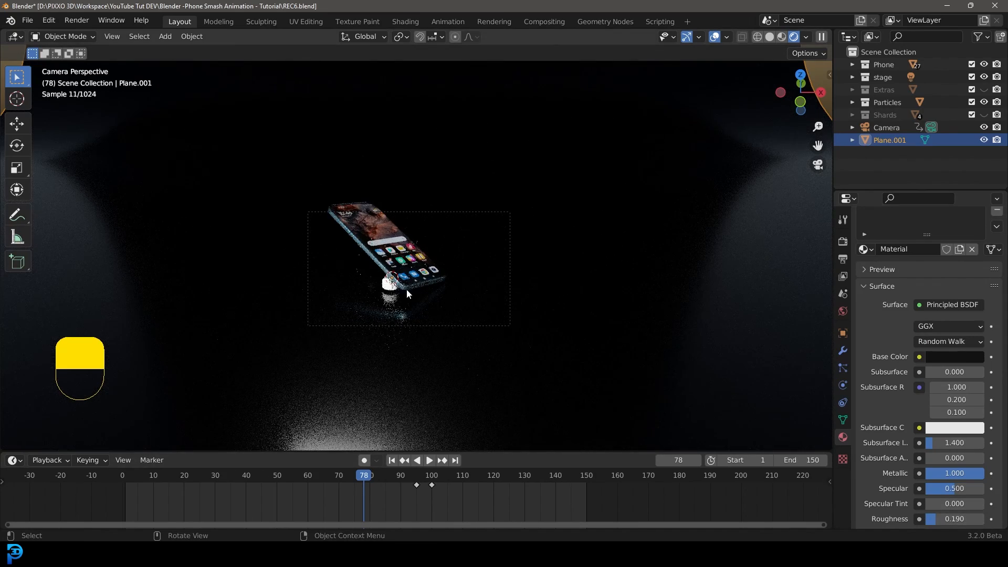
Return the viewport to solid shading and move the playhead to frame 91.
scroll(414, 304, up, 2)
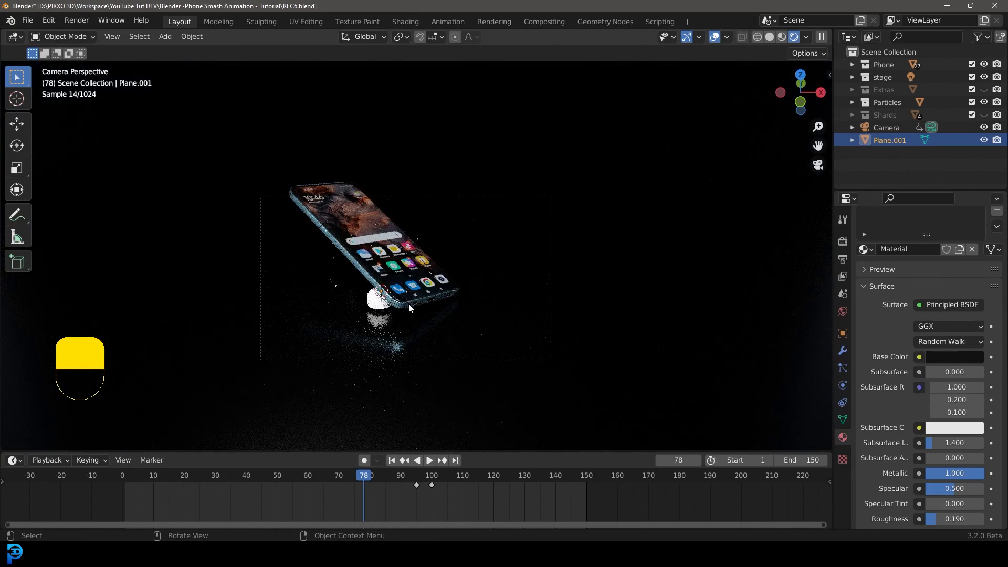
key(z)
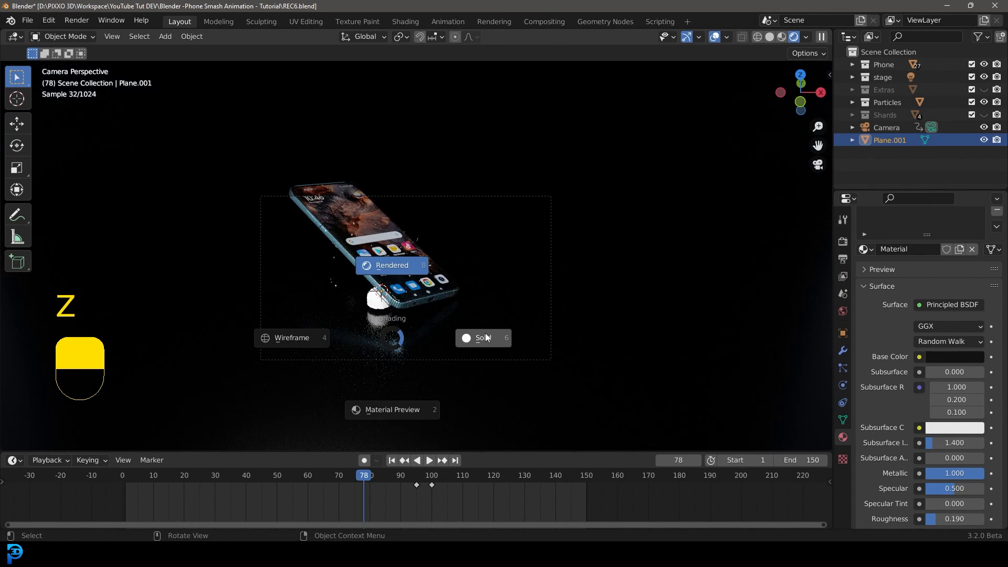
click(504, 295)
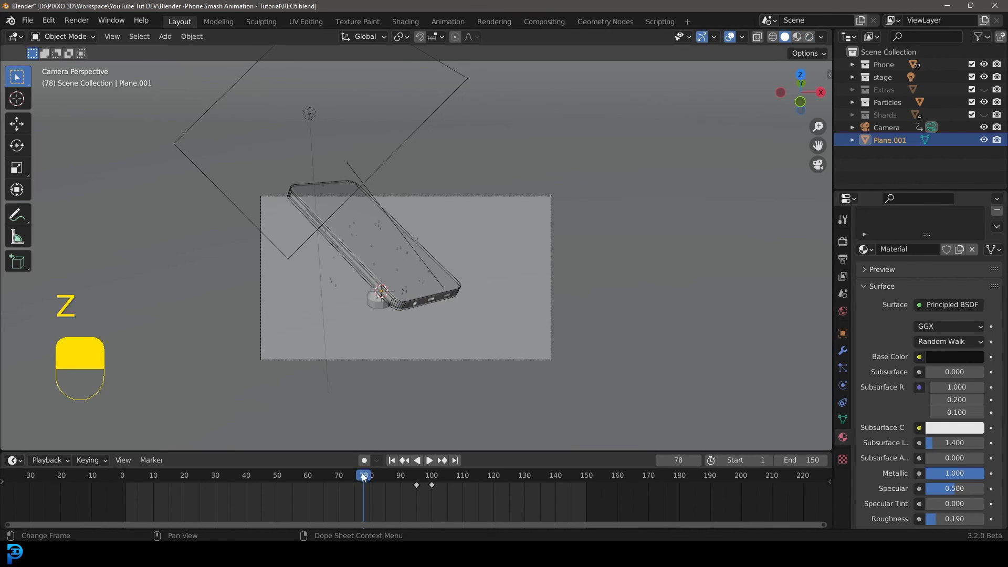
drag(365, 477, 404, 484)
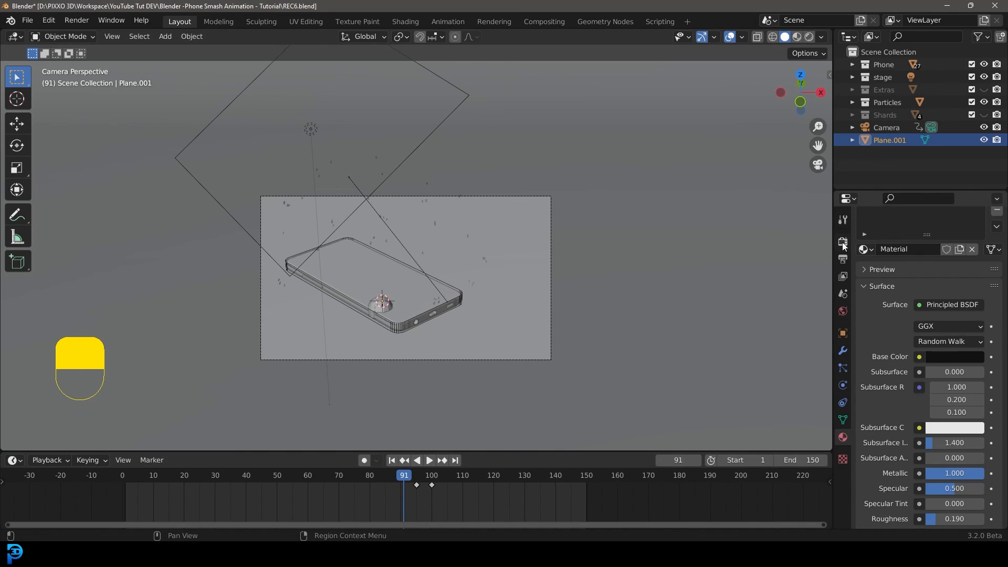
Set the render sampling Max Samples to 100.
click(842, 241)
scroll(901, 388, down, 3)
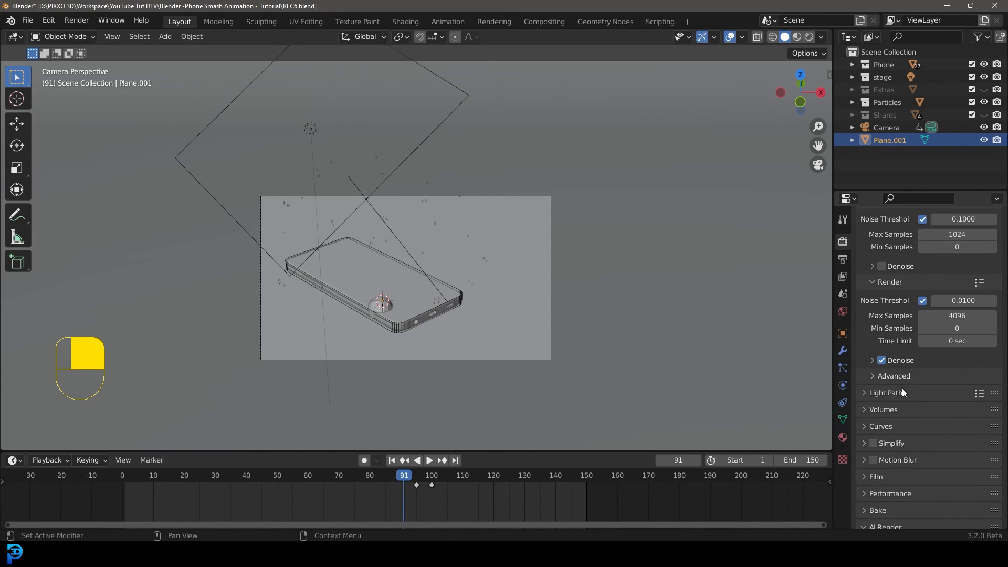
scroll(891, 415, down, 1)
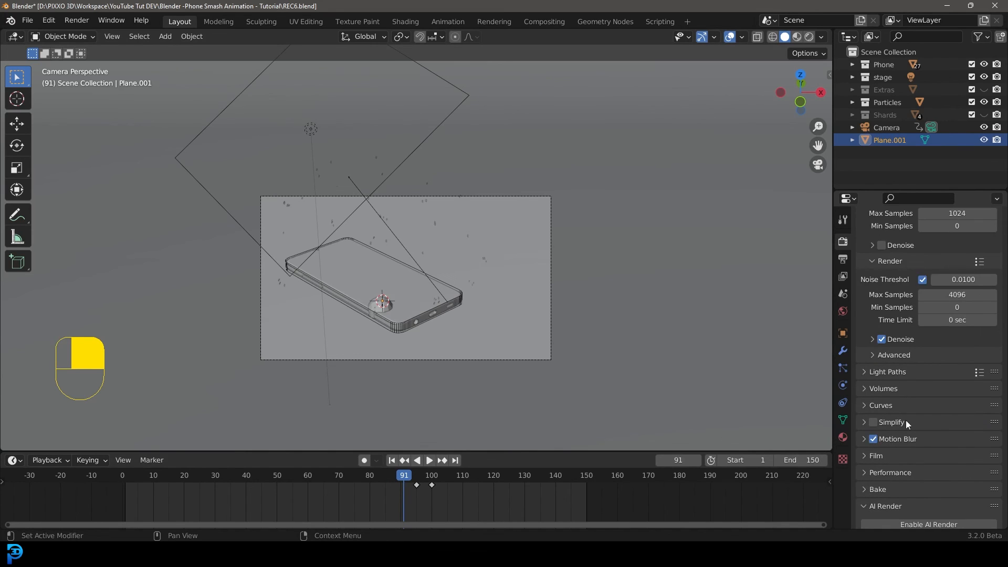
scroll(893, 304, up, 2)
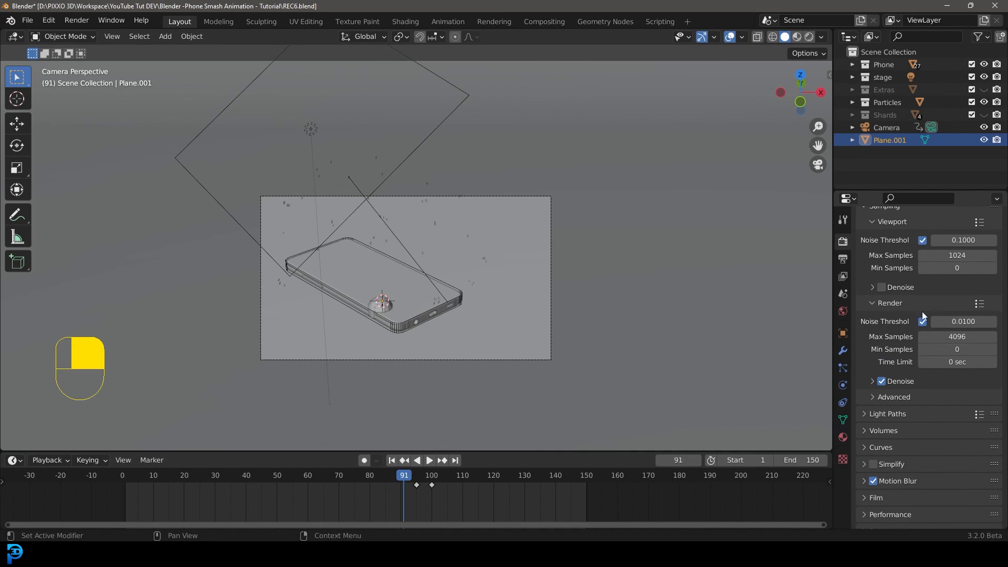
click(956, 337)
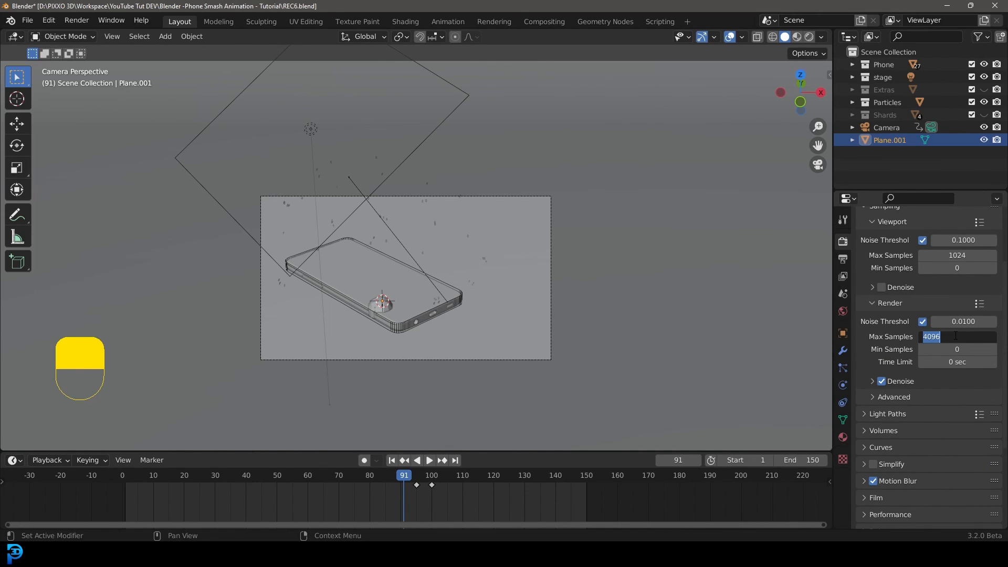
text(100)
key(Return)
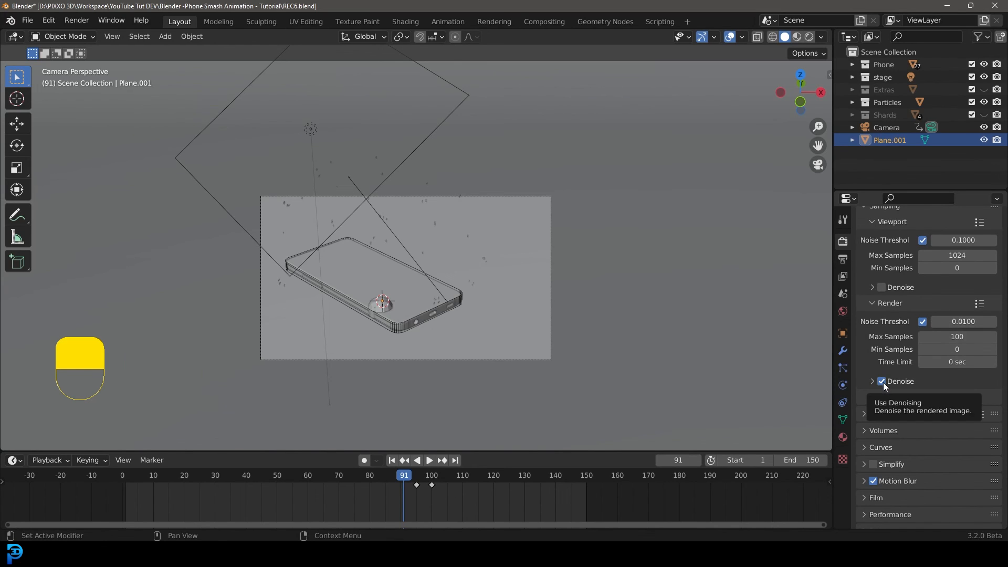
Render a test still at frame 66, inspect it closely, and close the render window.
drag(407, 475, 326, 483)
key(space)
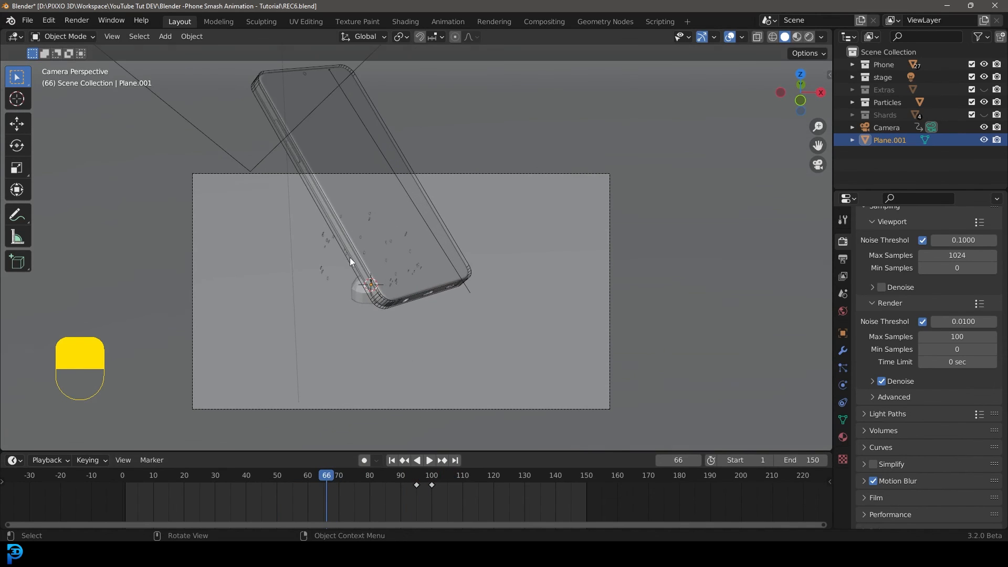
click(67, 20)
click(86, 32)
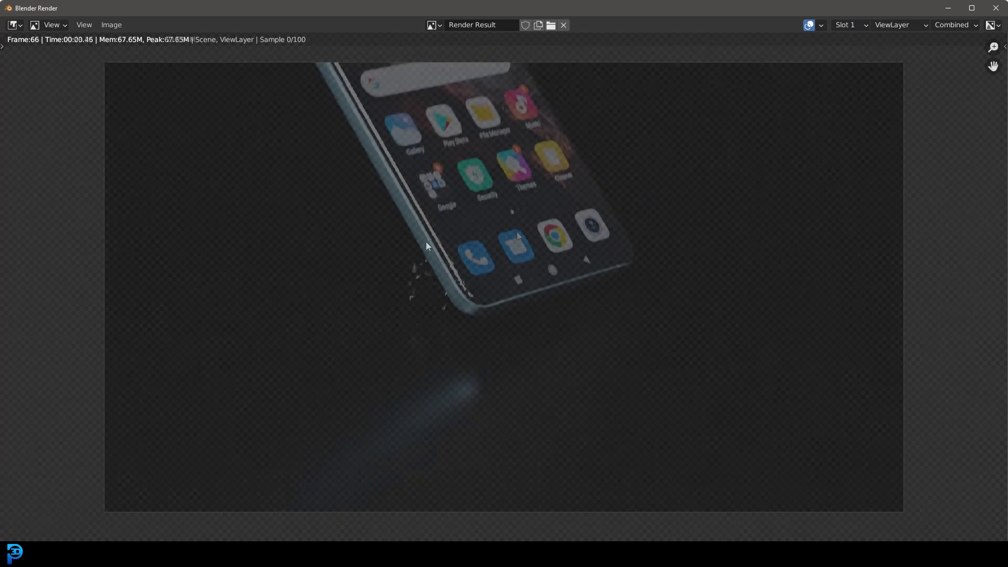
scroll(425, 198, up, 4)
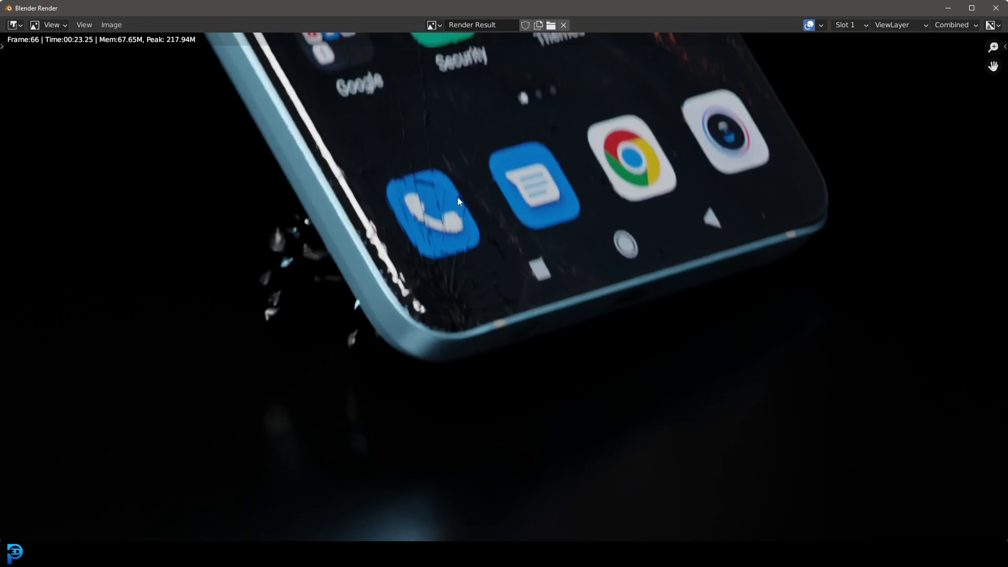
scroll(449, 251, down, 3)
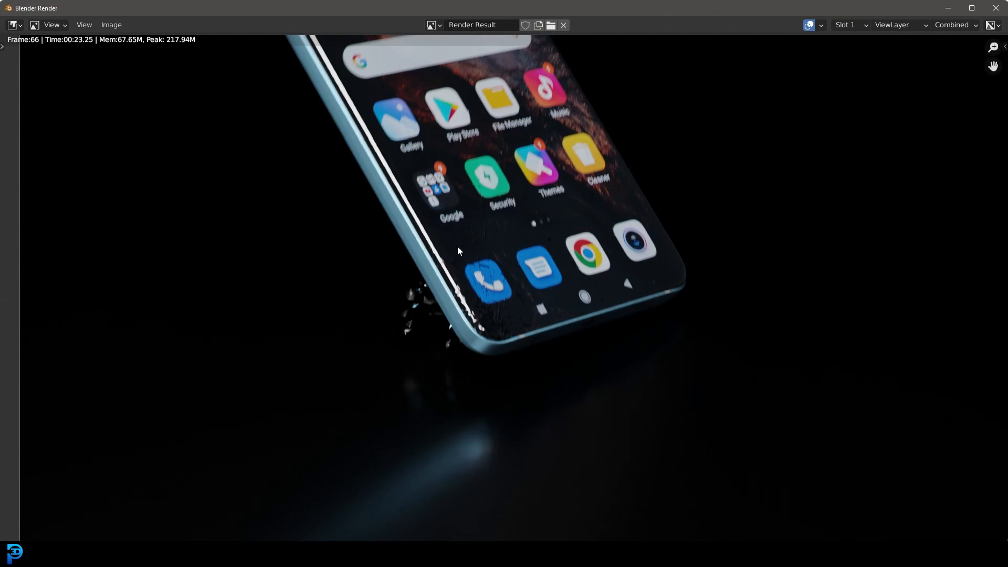
click(1003, 7)
Select the area light and, in rendered shading, rotate and reposition it to relight the phone.
scroll(454, 203, down, 2)
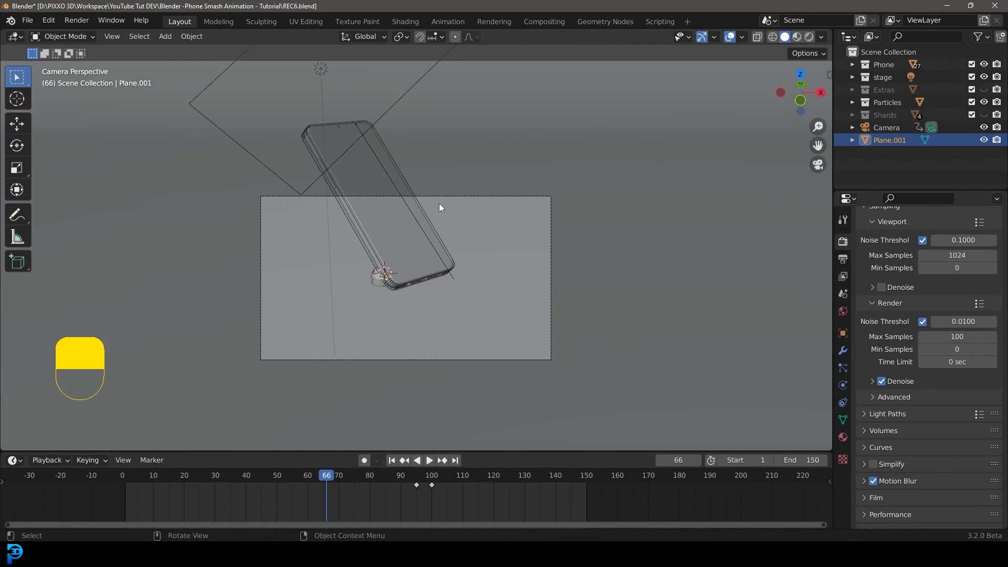
click(386, 113)
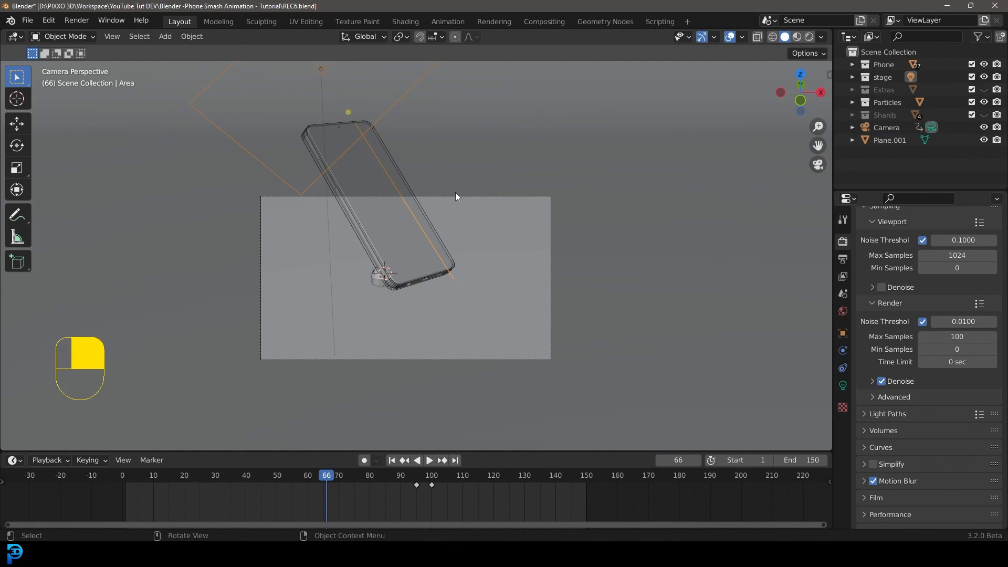
key(z)
click(452, 127)
scroll(449, 209, up, 1)
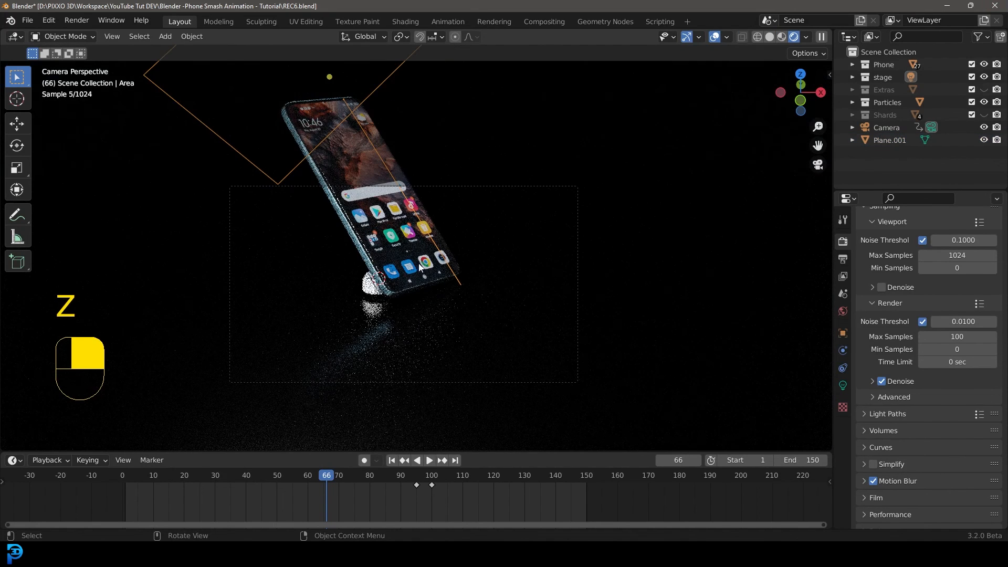
key(r)
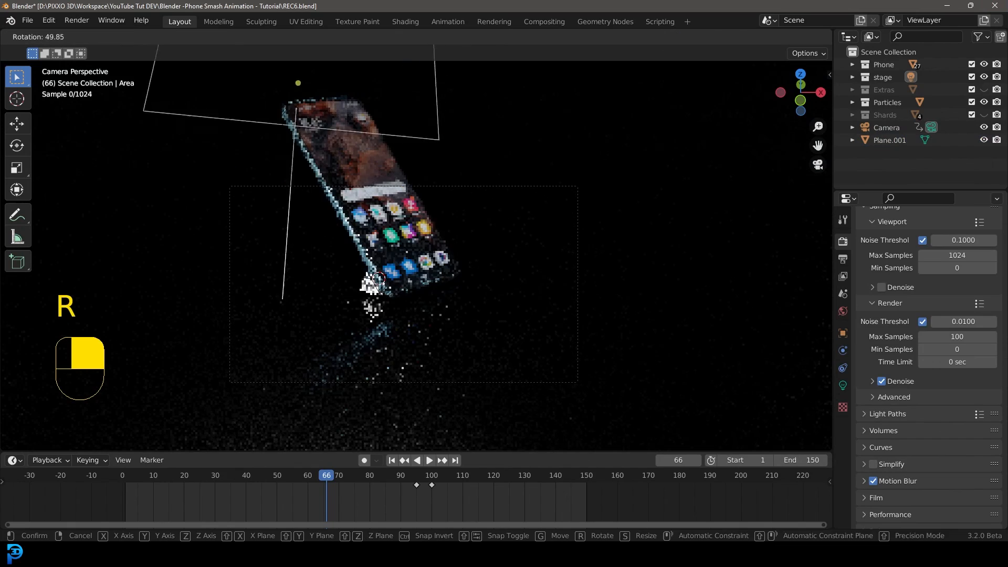
click(189, 293)
key(g)
click(414, 280)
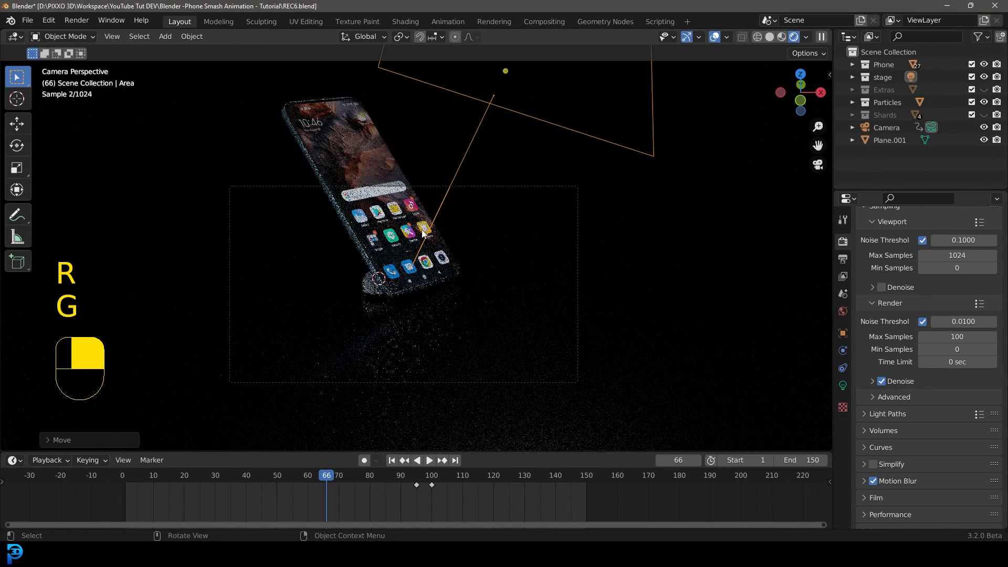
key(r)
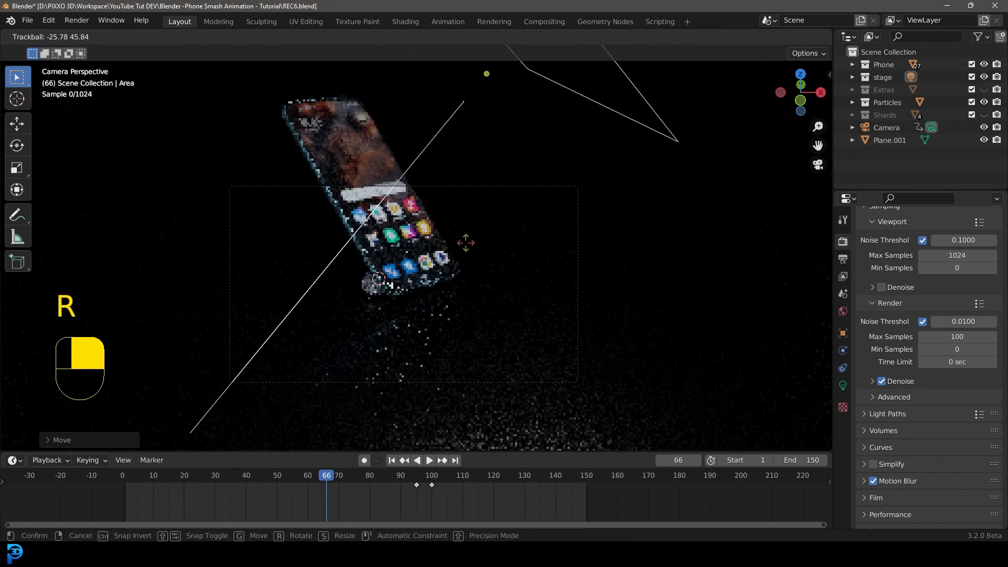
key(g)
click(874, 297)
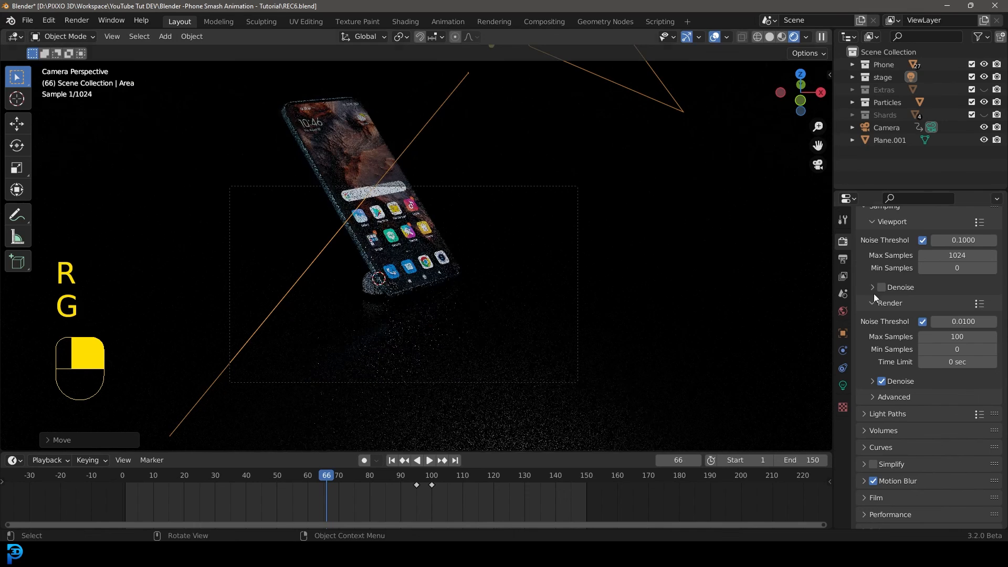
Set the world Sky Texture's Sun Rotation to 150°.
click(843, 312)
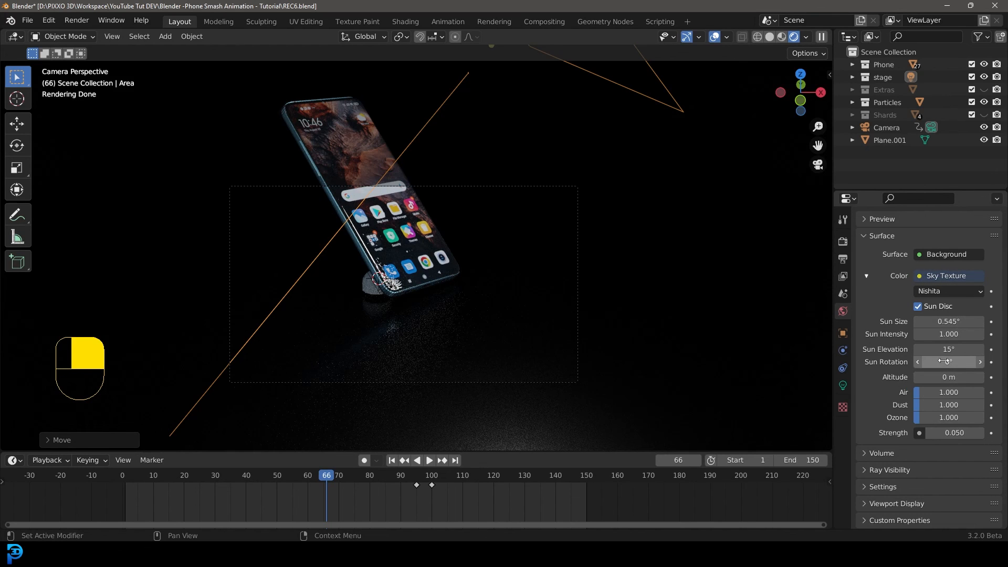
drag(944, 362, 1001, 361)
scroll(398, 271, up, 2)
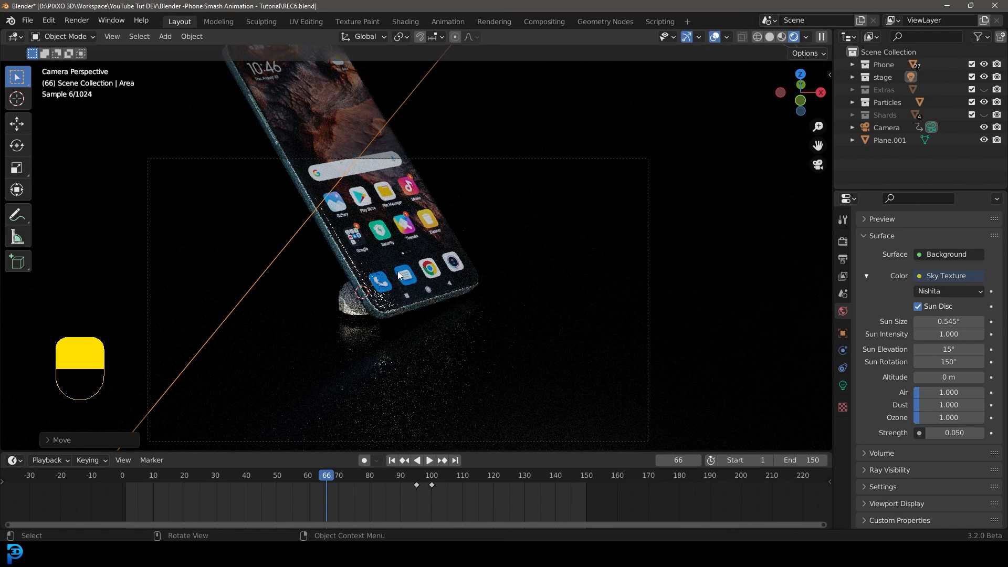
In solid shading and top view, move and rotate the area light to a new spot beside the phone.
key(z)
click(463, 229)
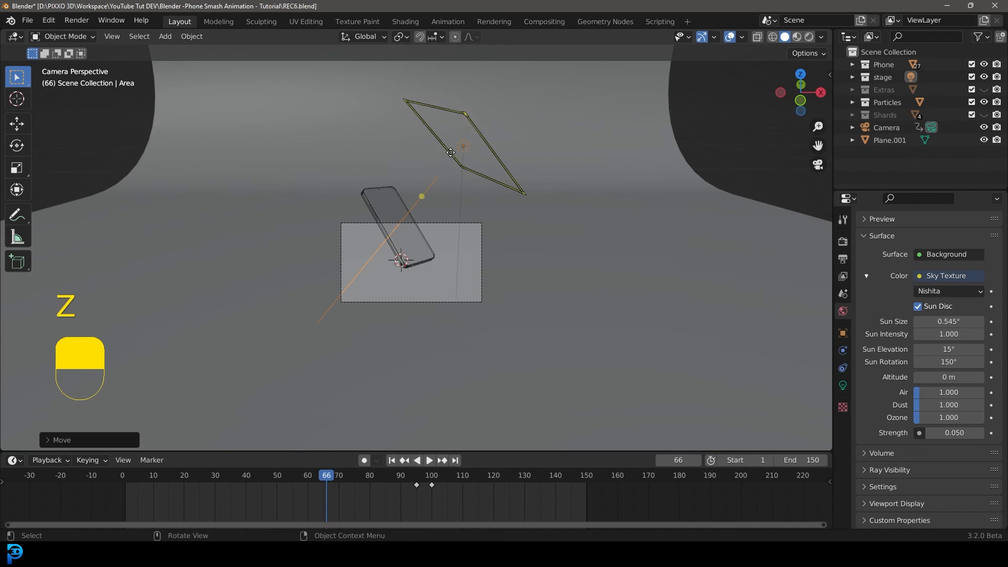
middle_drag(450, 152, 469, 215)
scroll(470, 216, down, 2)
key(KP_7)
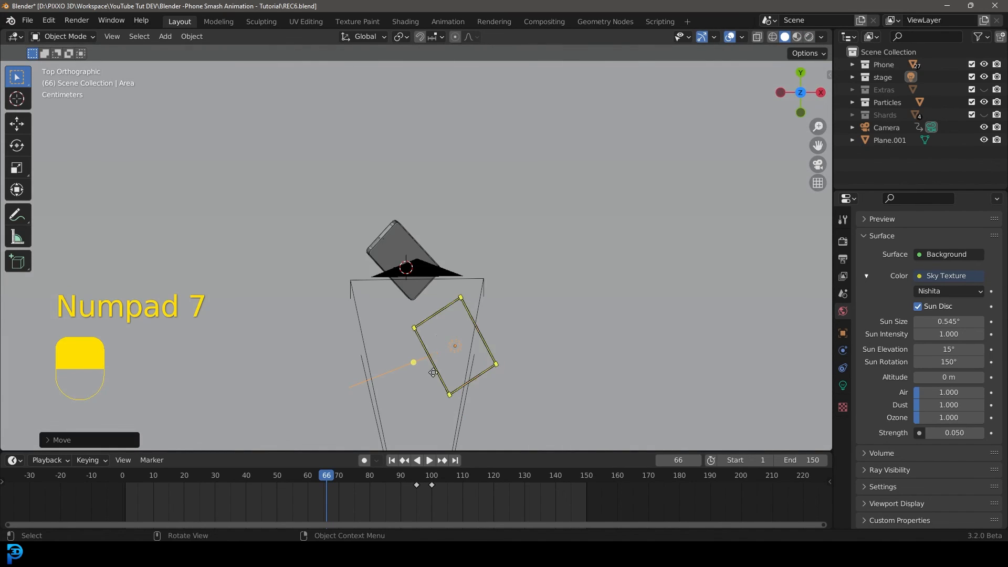
key(g)
click(516, 317)
key(r)
click(577, 374)
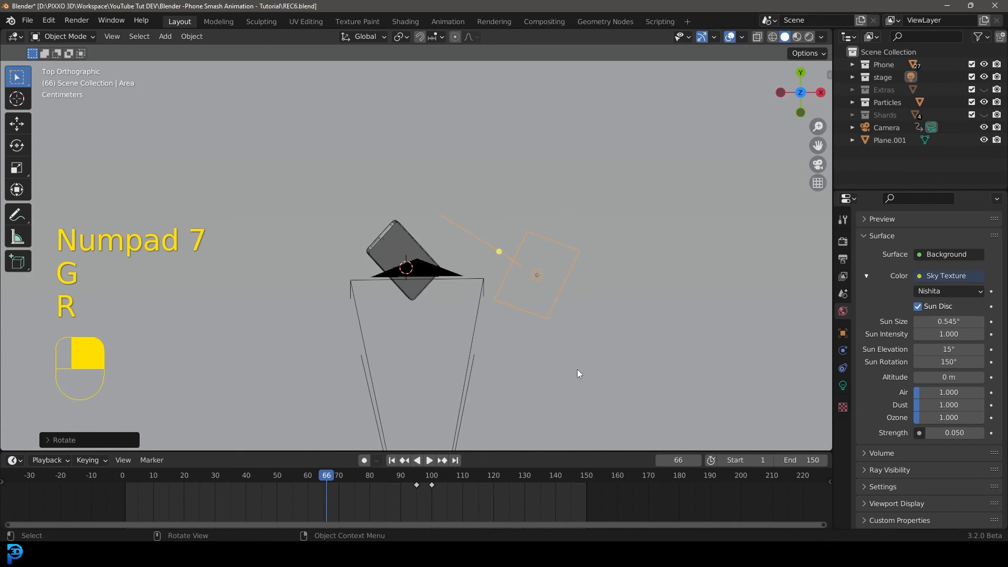
Duplicate the area light, place the copy on the phone's opposite side and rotate it to face the phone.
key(shift+d)
click(344, 436)
key(r)
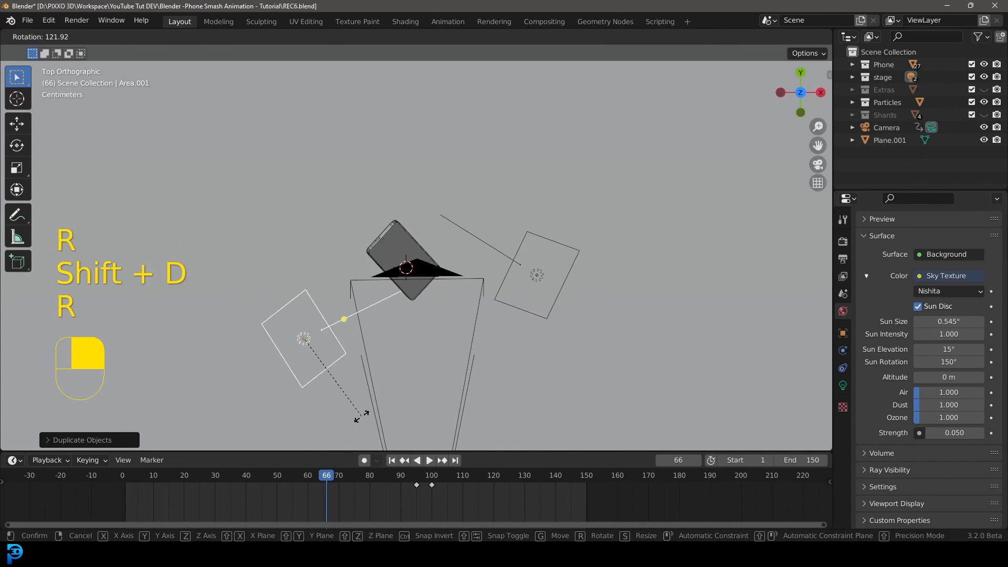
click(363, 410)
middle_drag(363, 409, 428, 315)
key(r)
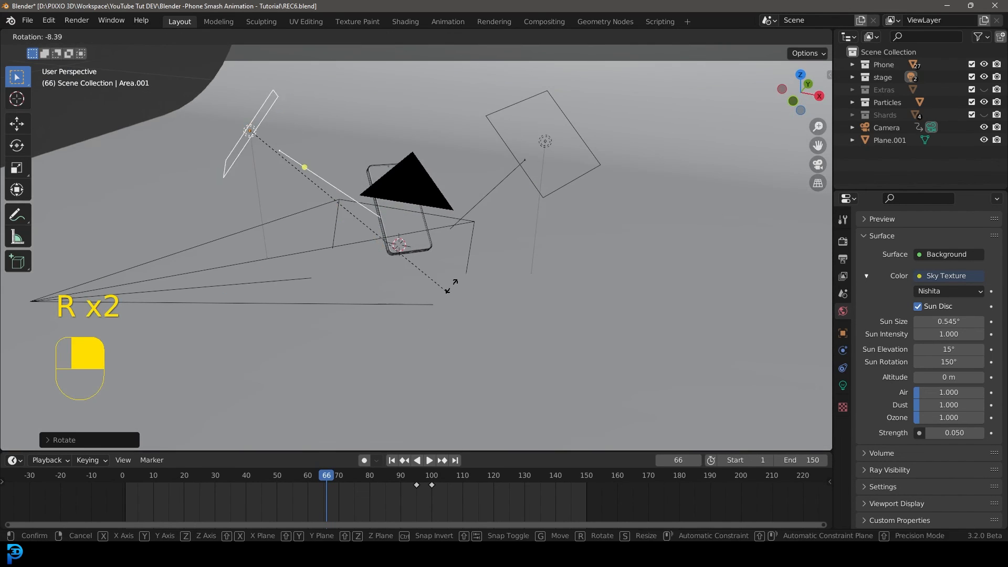
click(476, 253)
Preview the relit scene through the camera in rendered shading at frame 50, then return to solid shading.
key(KP_0)
key(z)
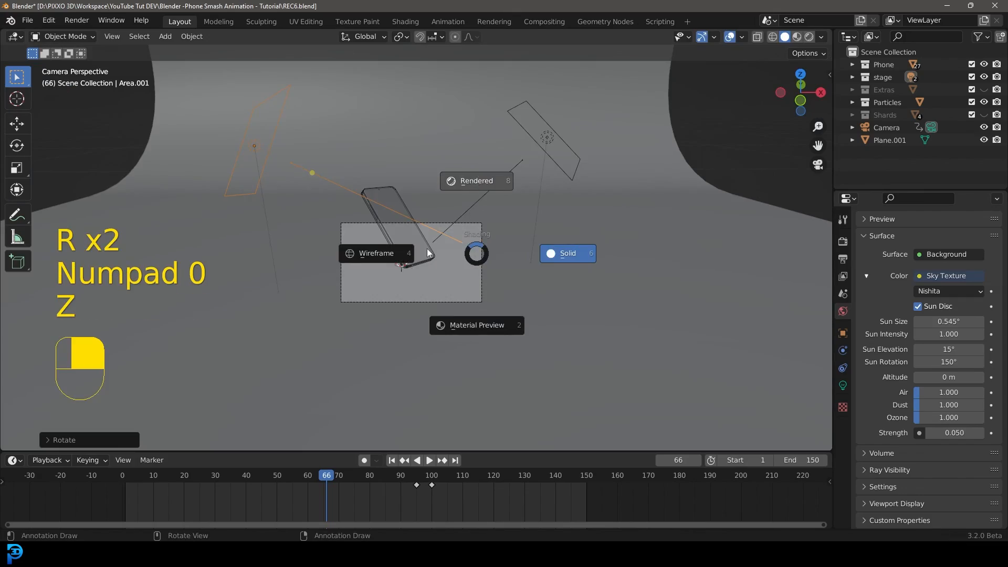
click(476, 181)
scroll(412, 252, up, 4)
scroll(380, 381, up, 2)
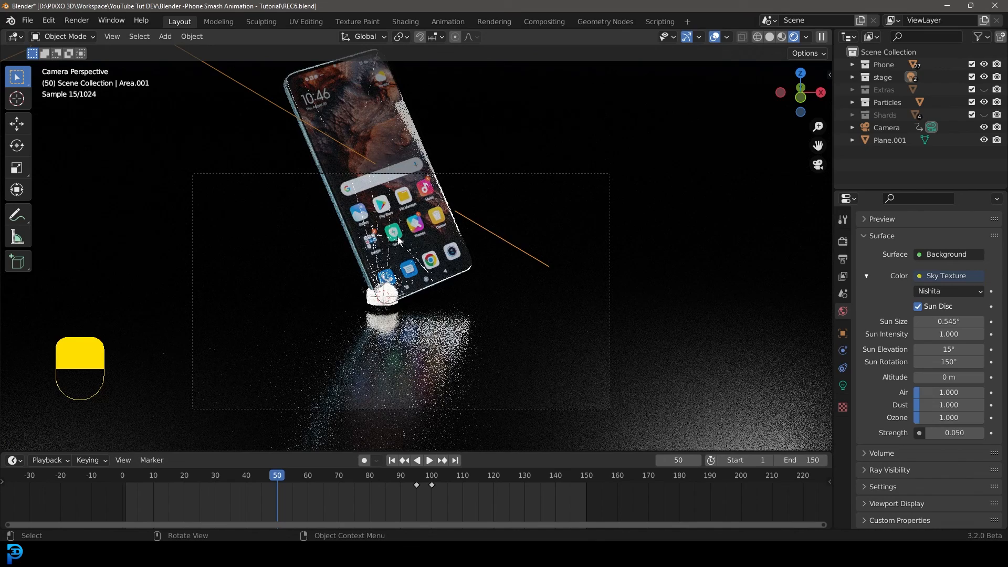
key(z)
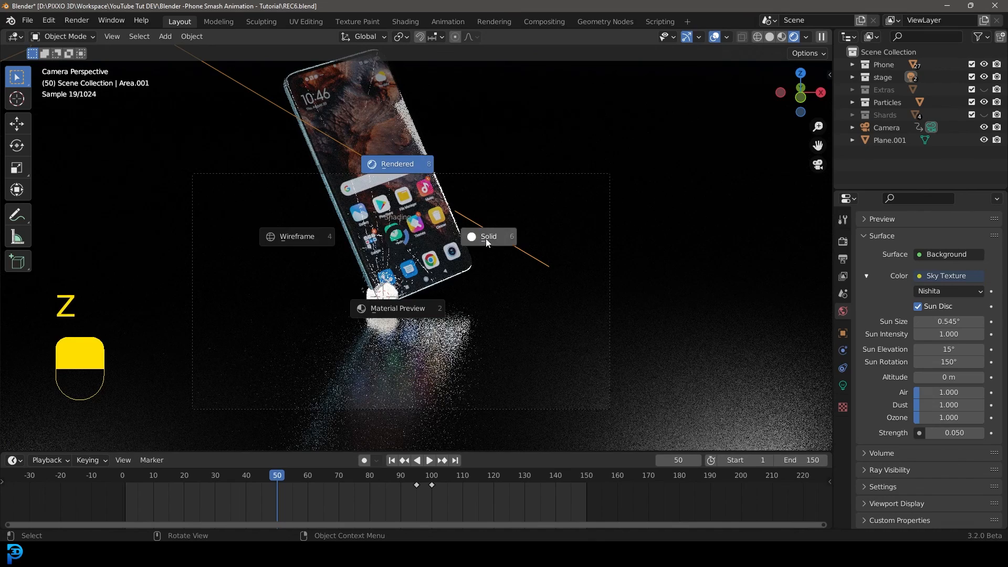
click(486, 238)
scroll(402, 245, up, 2)
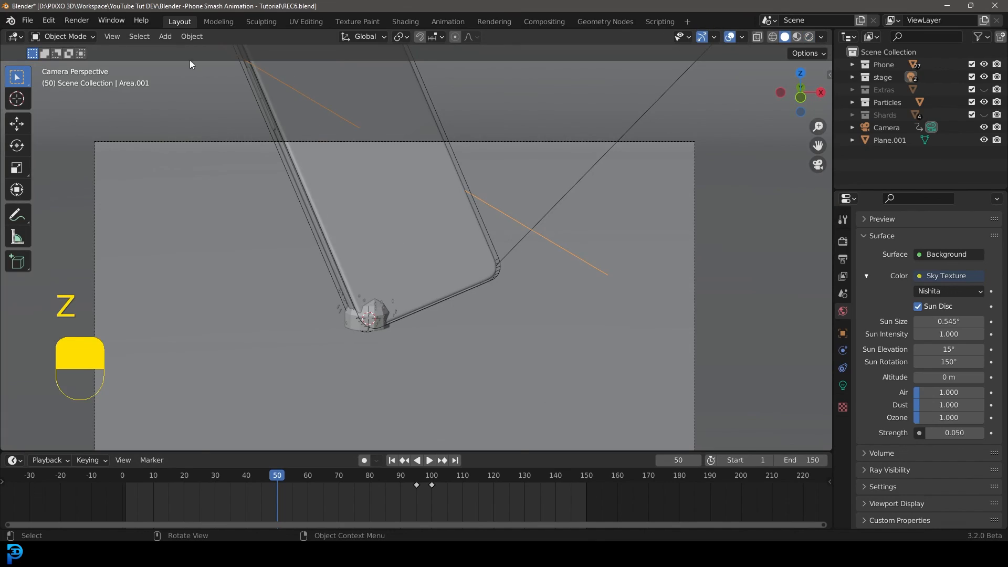
Render a test still at frame 50, inspect it closely, and close the render window.
click(76, 20)
click(92, 33)
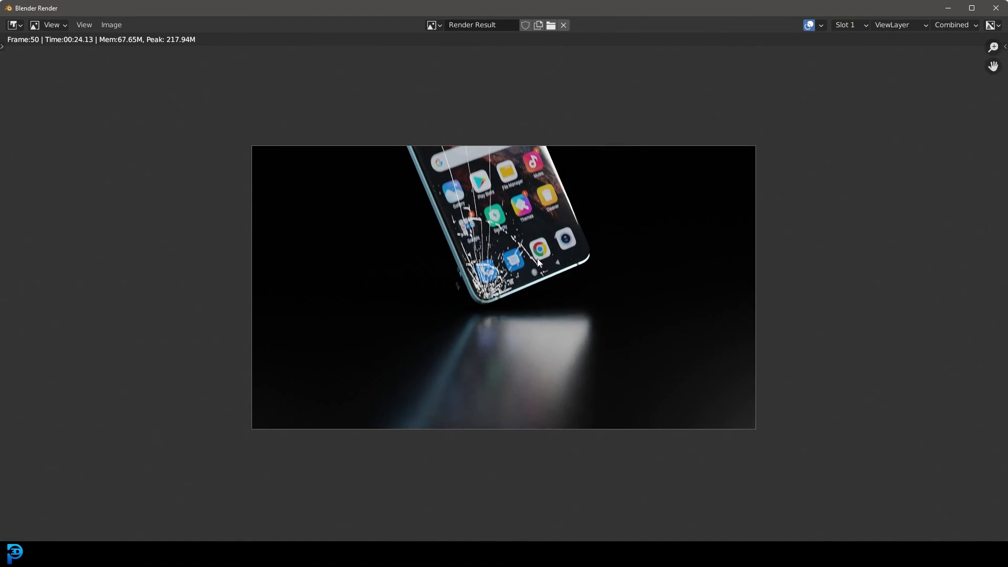
scroll(538, 262, up, 2)
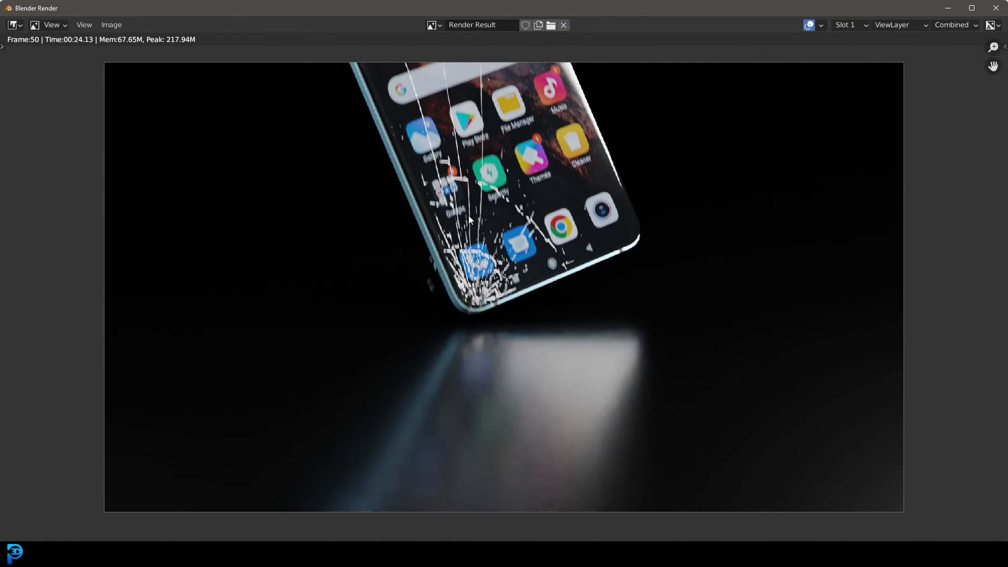
click(996, 8)
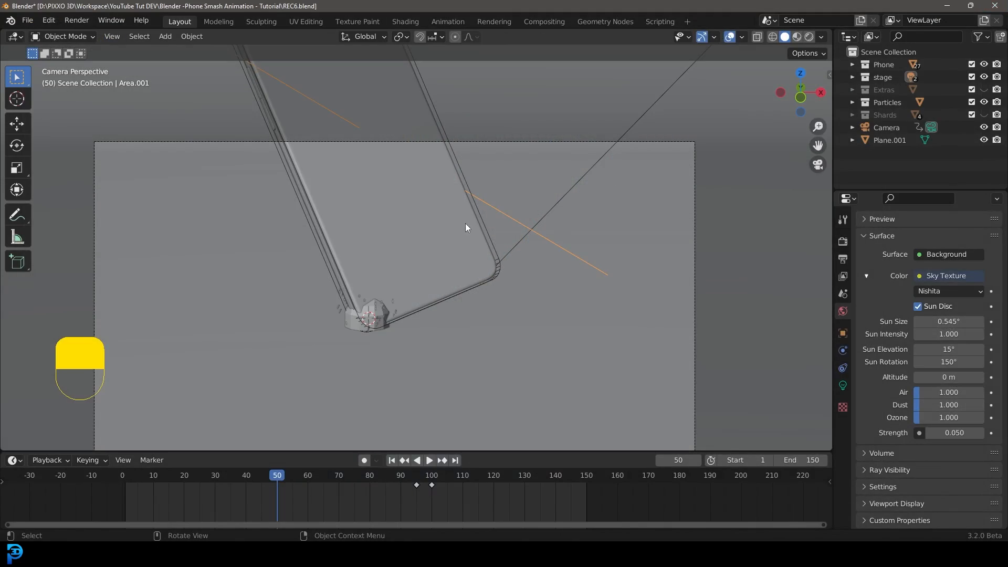
Select the phone screen and, in the Shading workspace, set its glass ColorRamp stop position to 0.260.
click(432, 147)
click(404, 21)
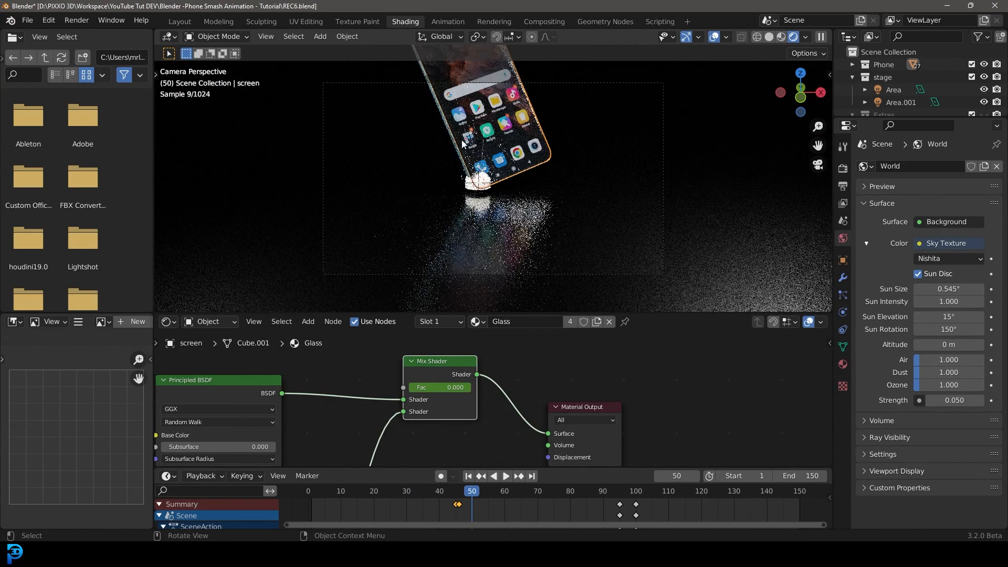
scroll(522, 167, up, 2)
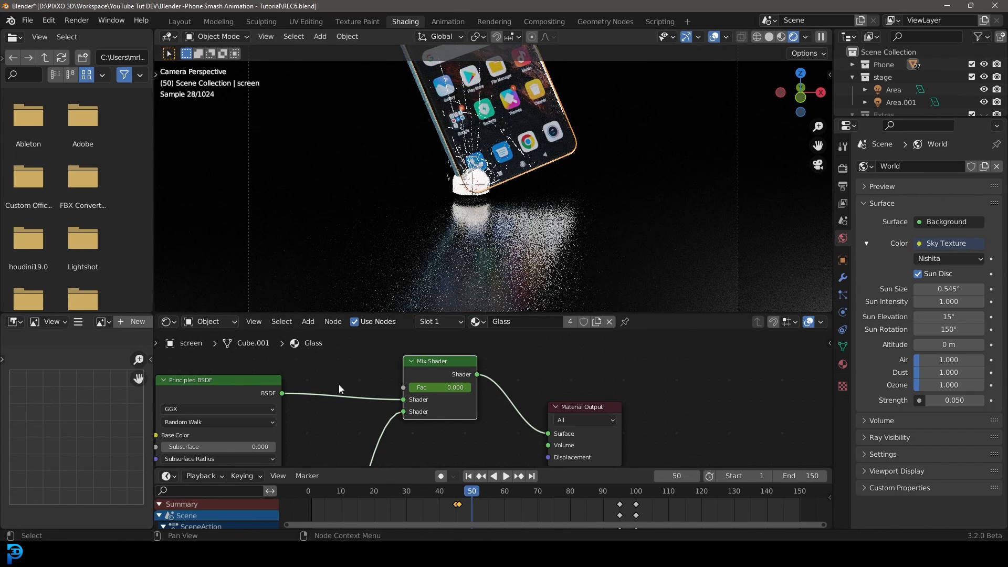
middle_drag(339, 389, 603, 351)
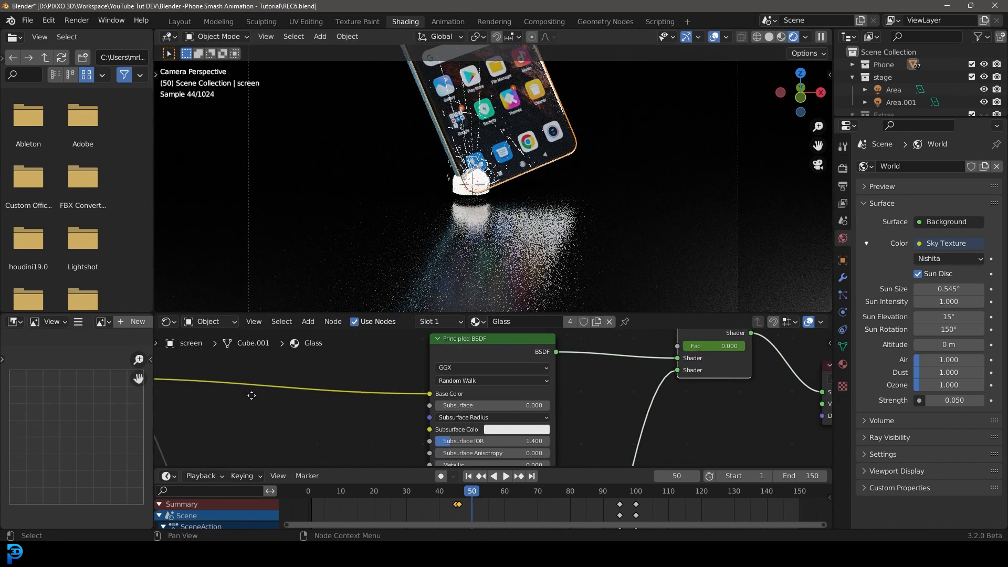
middle_drag(251, 396, 480, 459)
middle_drag(426, 410, 530, 456)
scroll(530, 455, up, 2)
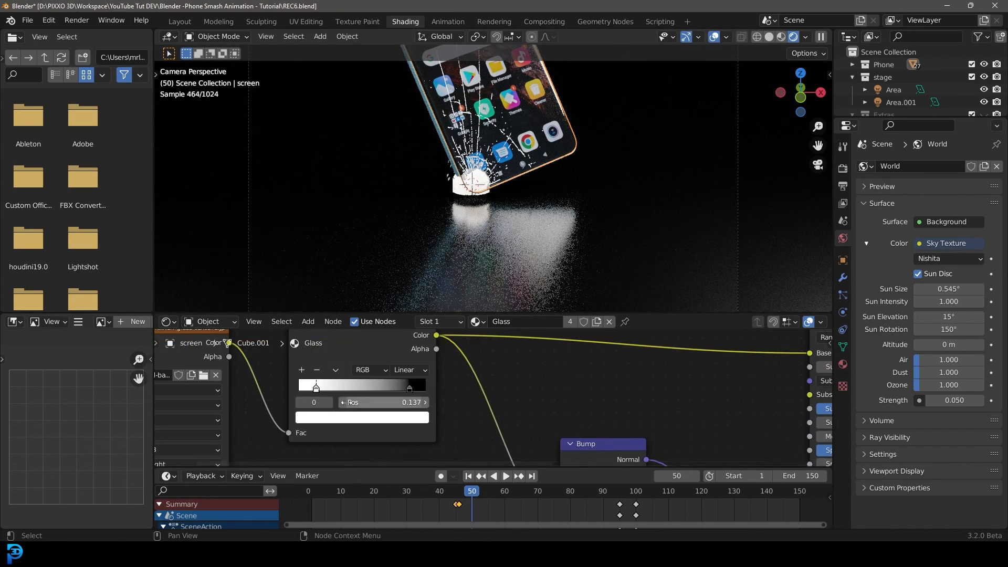
middle_drag(473, 389, 516, 419)
scroll(496, 252, up, 2)
drag(360, 418, 376, 418)
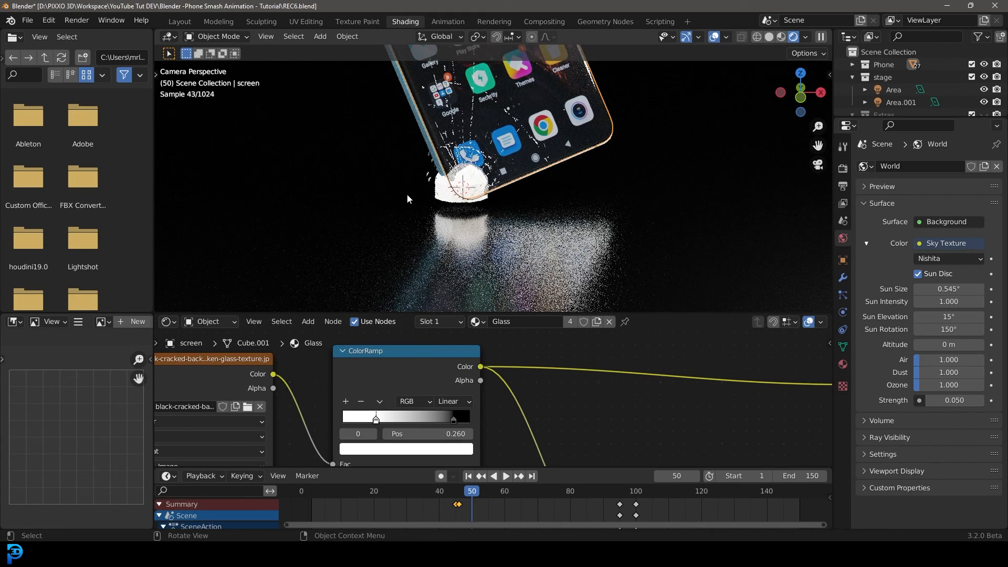
Switch the viewport back to solid shading and return to the Layout workspace.
scroll(472, 174, down, 1)
key(z)
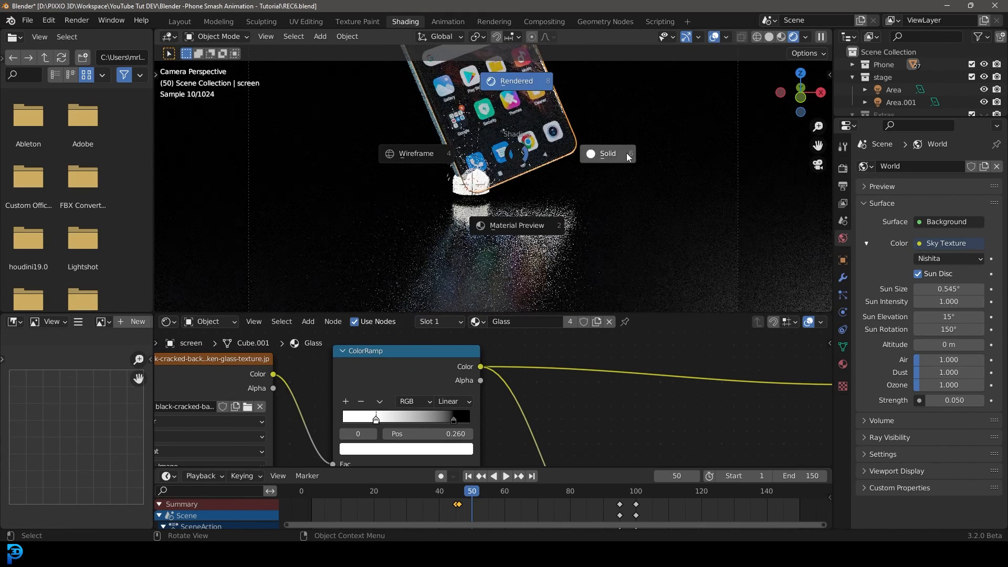
click(628, 156)
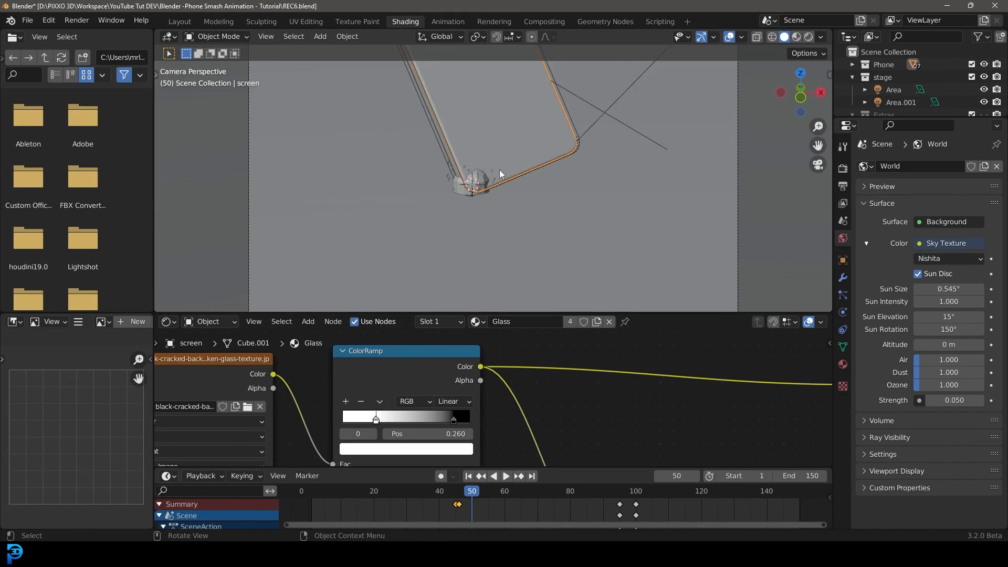
click(185, 22)
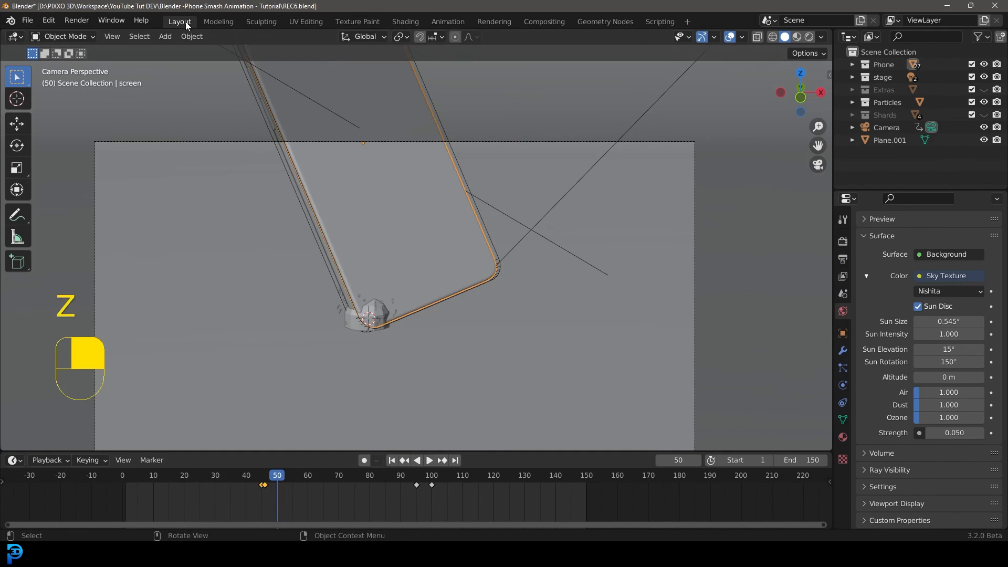
scroll(442, 212, down, 2)
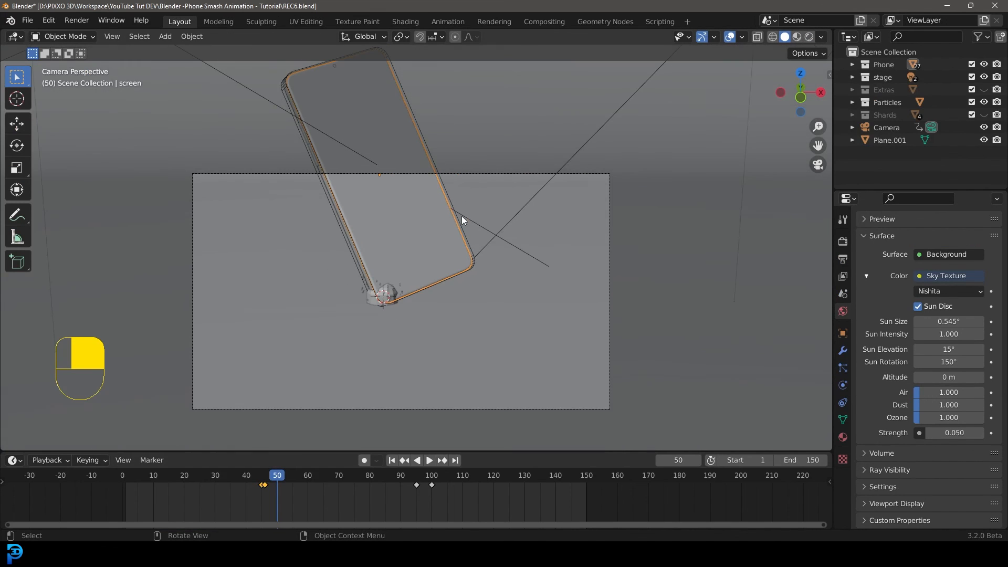
Set the render output folder to the Desktop.
click(843, 258)
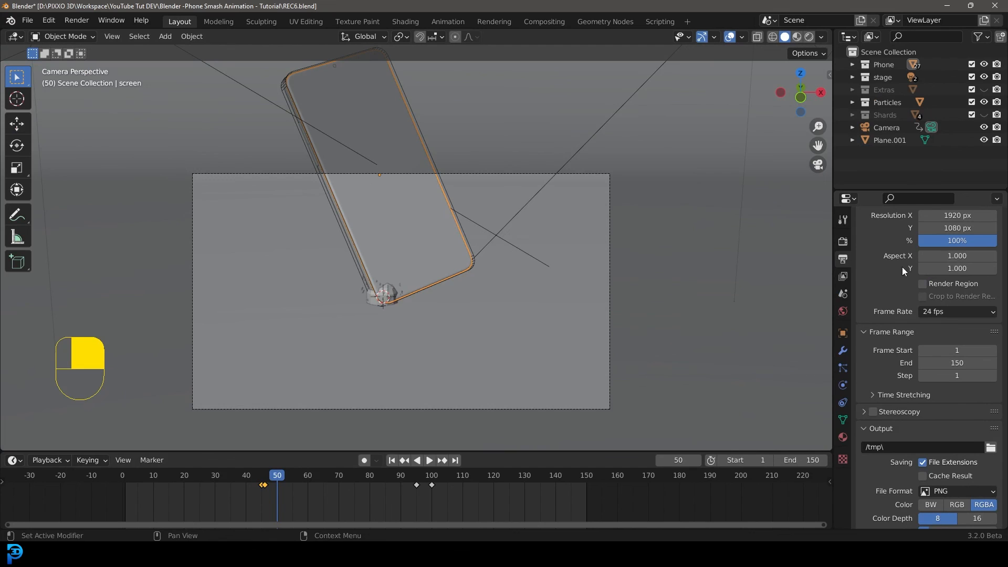
click(990, 446)
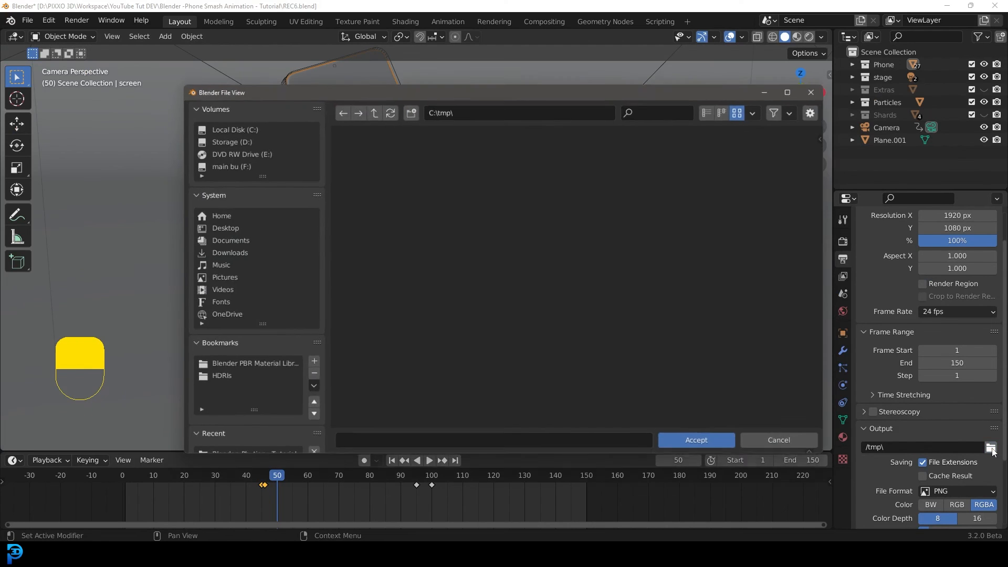
click(219, 227)
click(702, 444)
Set the output file format to FFmpeg Video with an MPEG-4 container.
scroll(944, 435, down, 2)
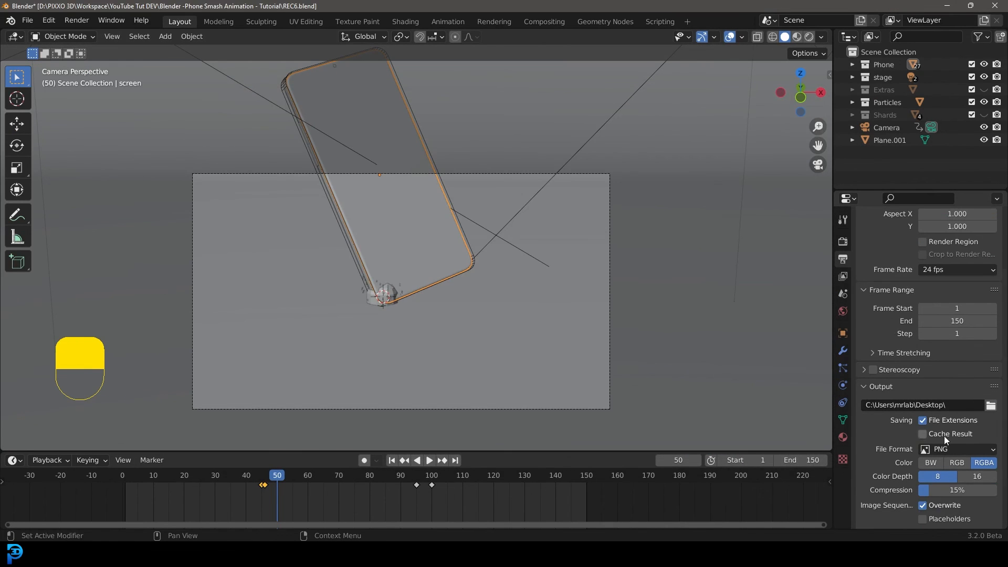
click(944, 449)
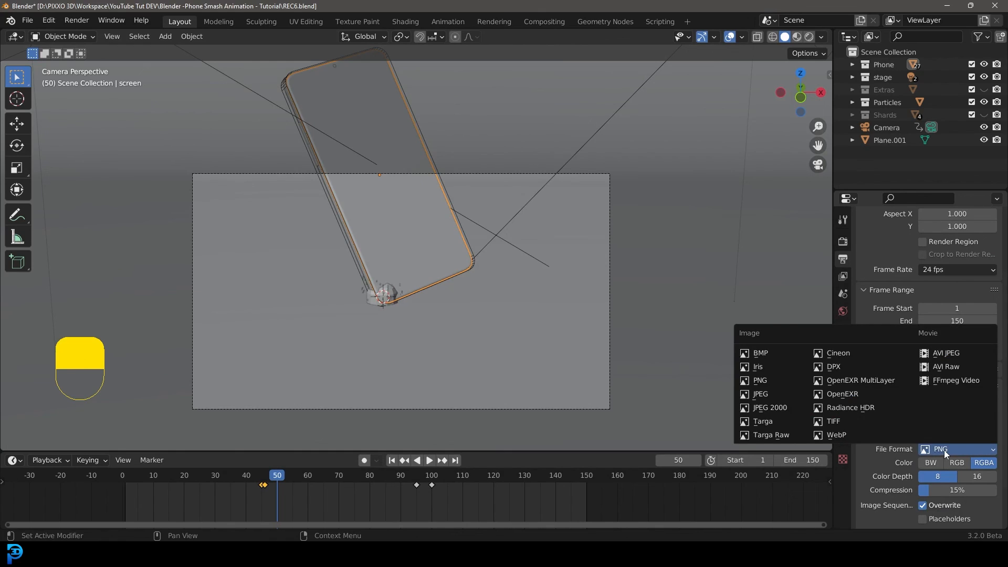
click(948, 381)
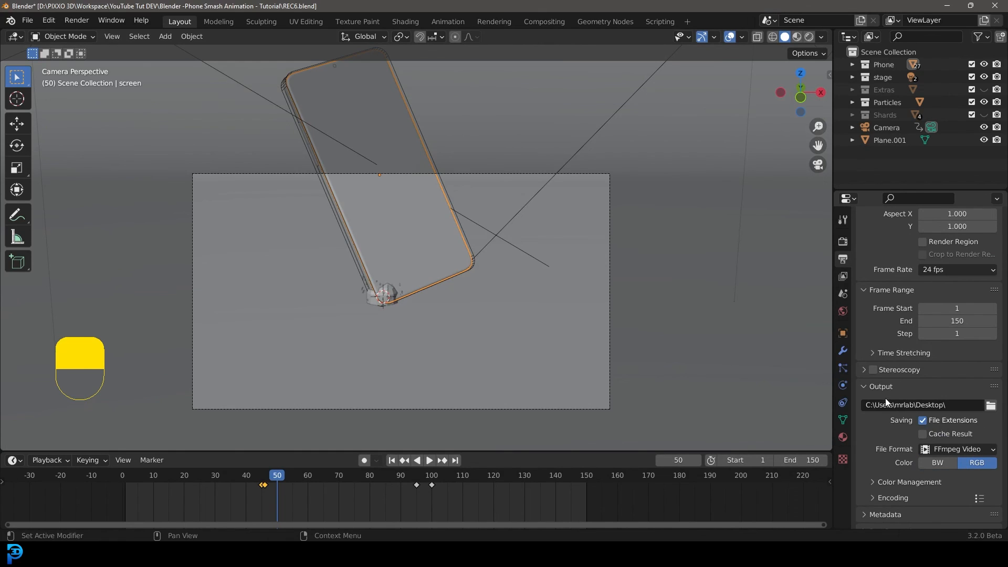
click(887, 497)
scroll(883, 483, down, 2)
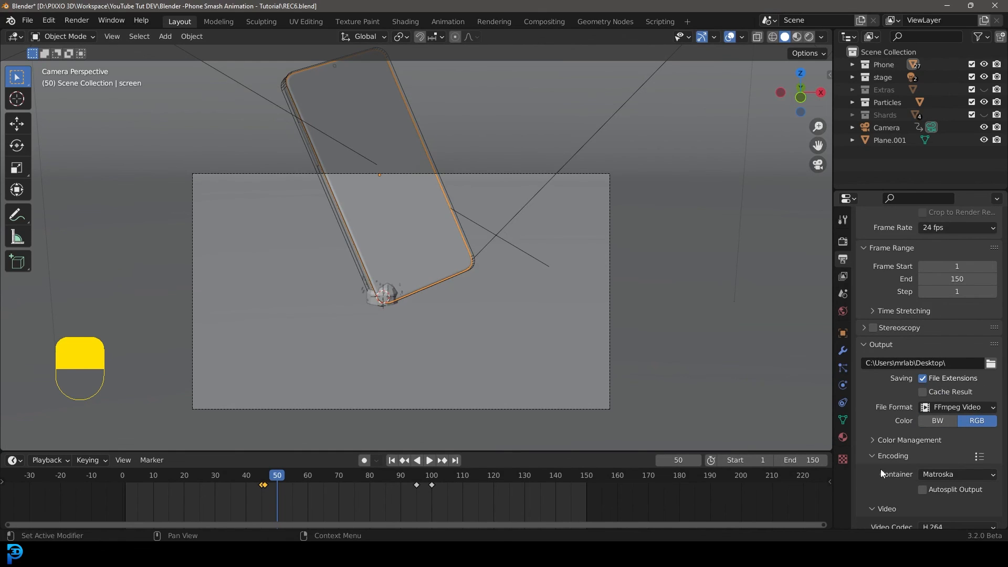
click(945, 474)
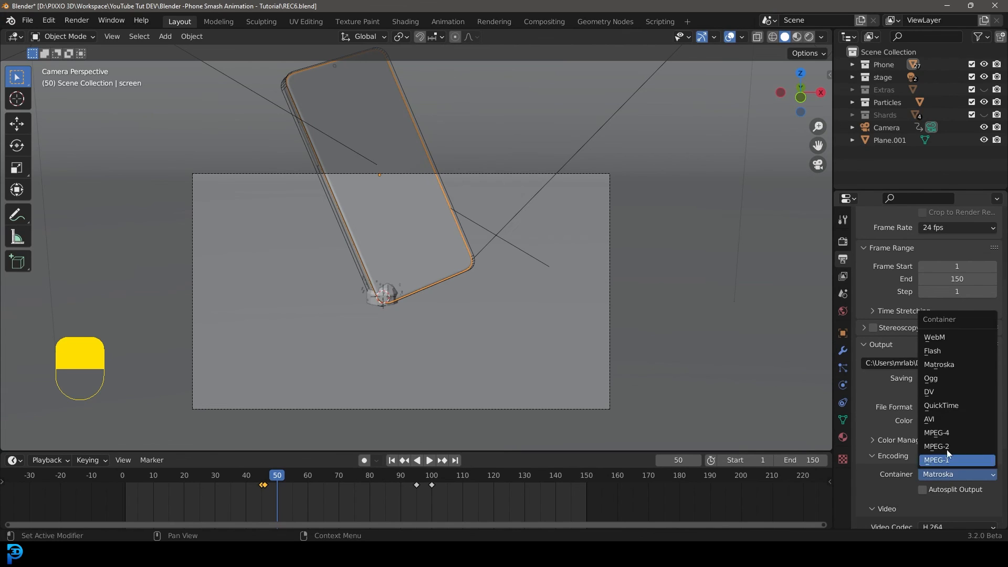
click(952, 434)
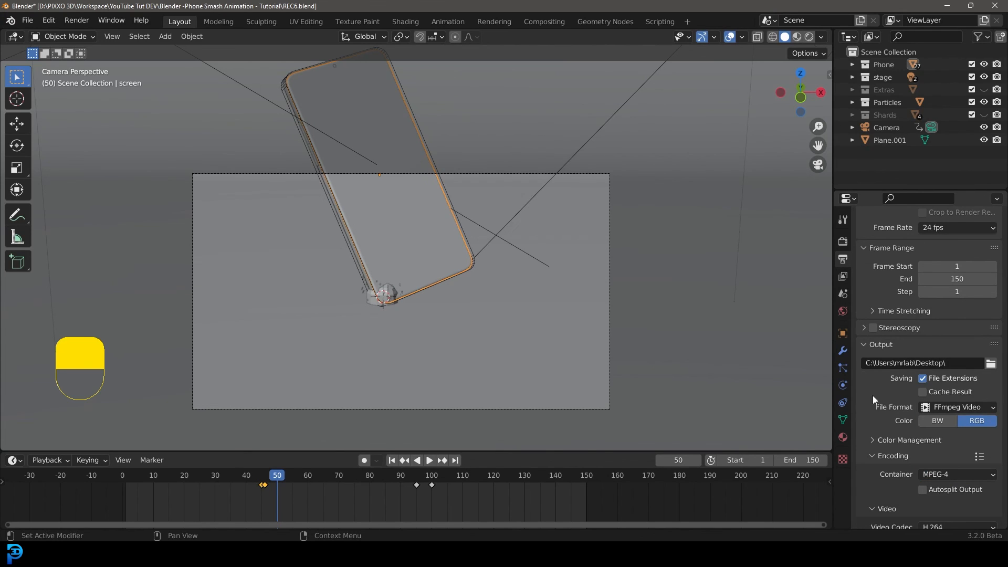
click(81, 22)
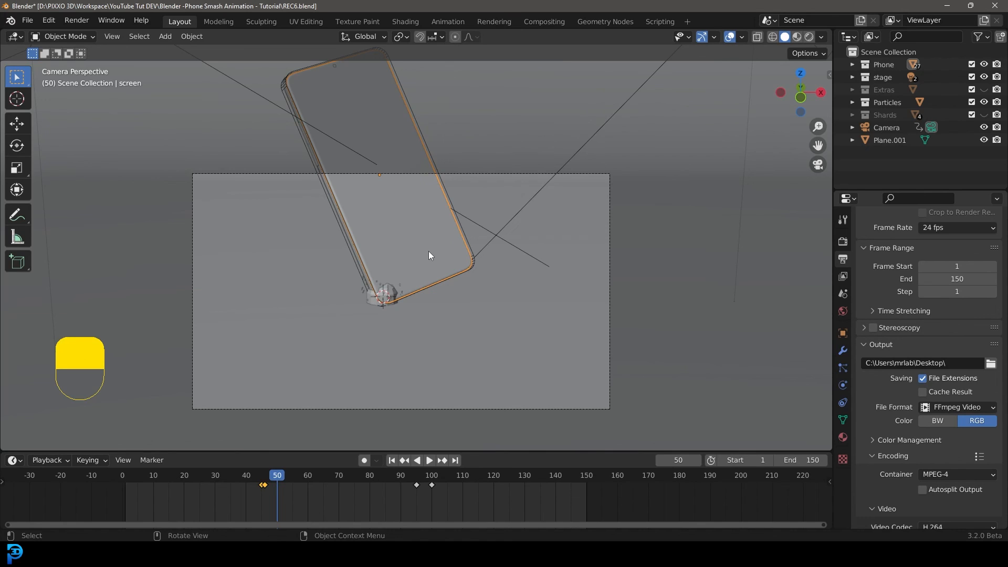
shift+middle_drag(393, 238, 429, 261)
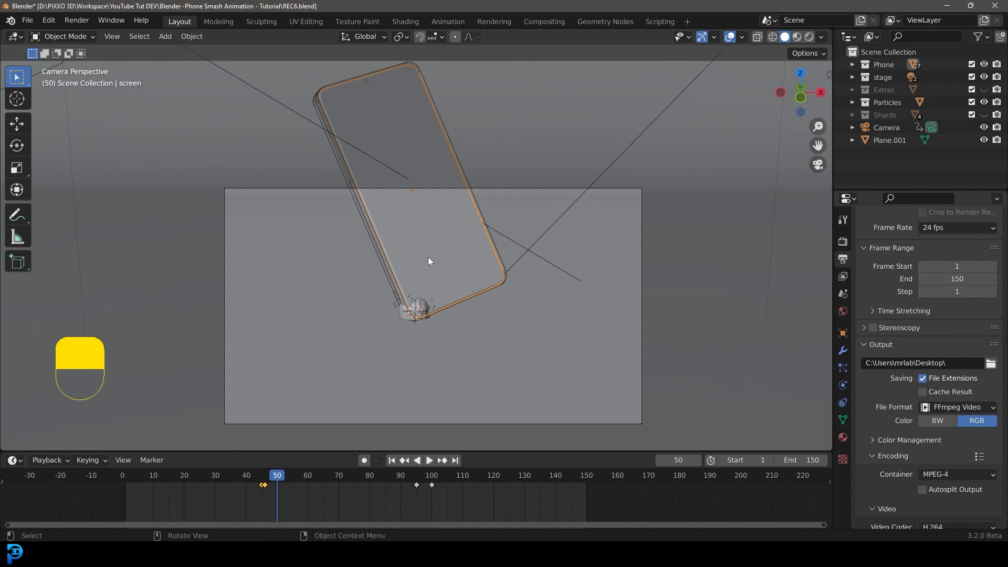